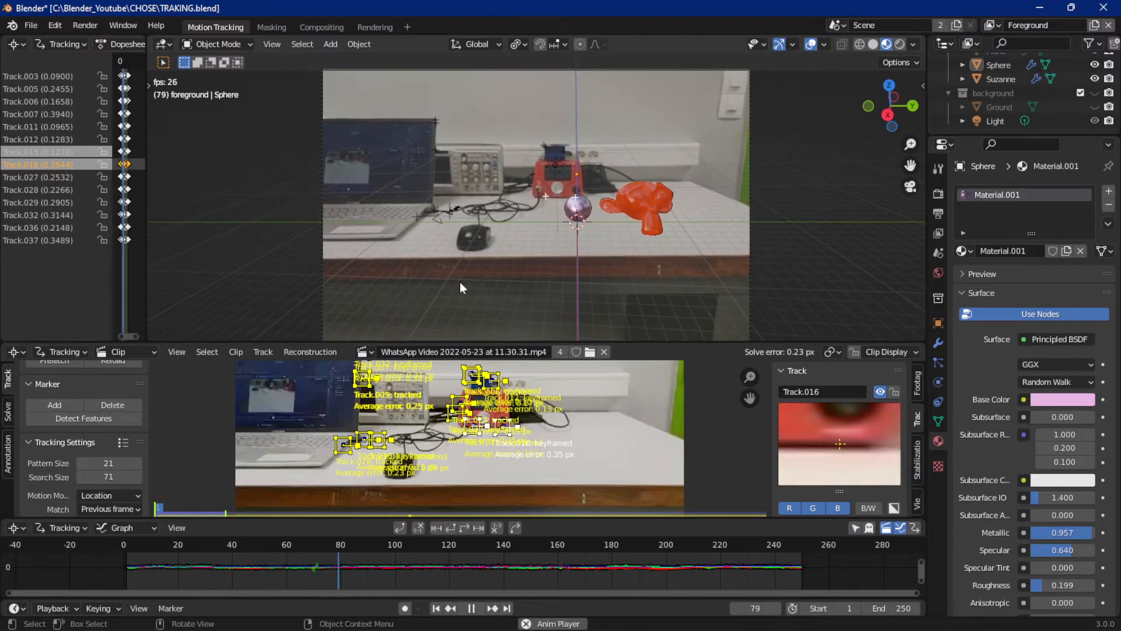
Step: Create a new General project, discarding the unsaved changes to TRAKING.blend
left_click(30, 27)
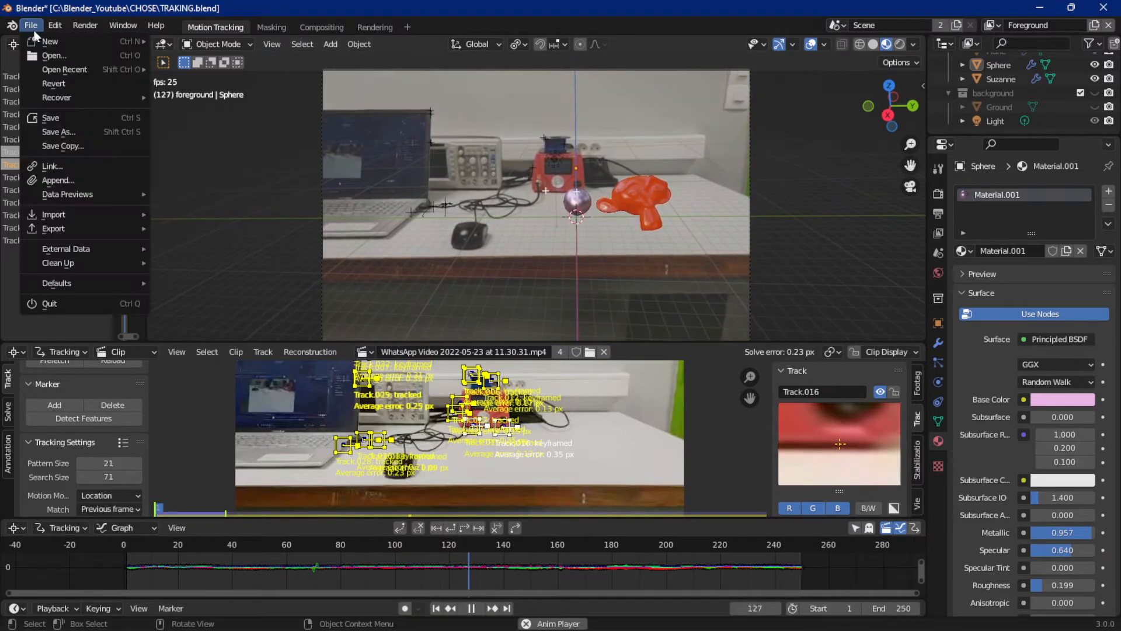
mouse_move(87, 41)
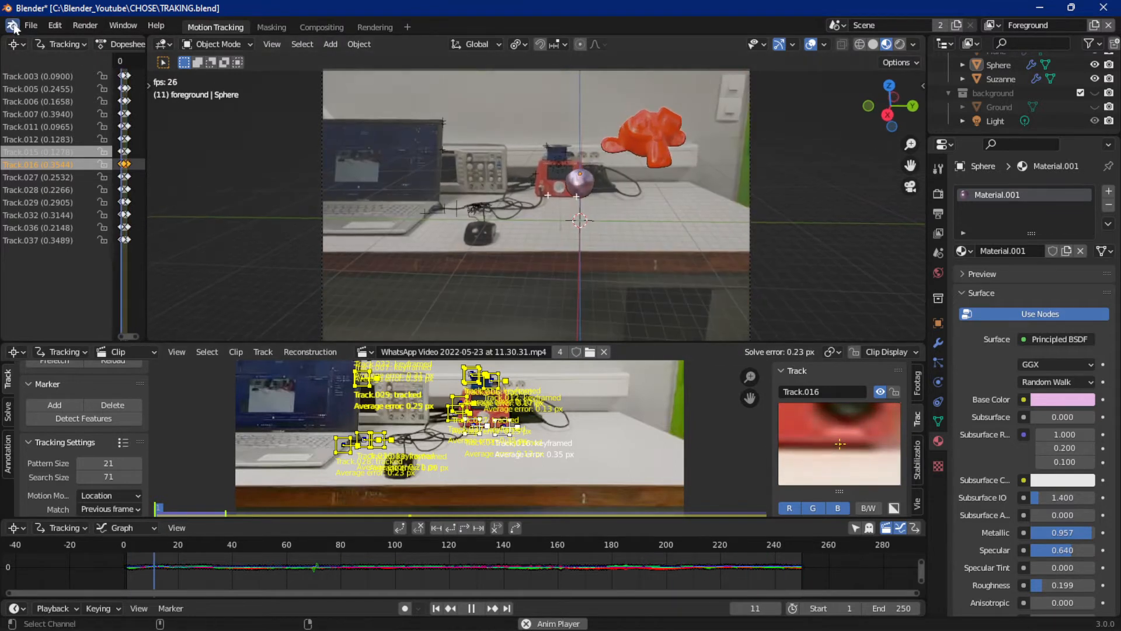
left_click(36, 27)
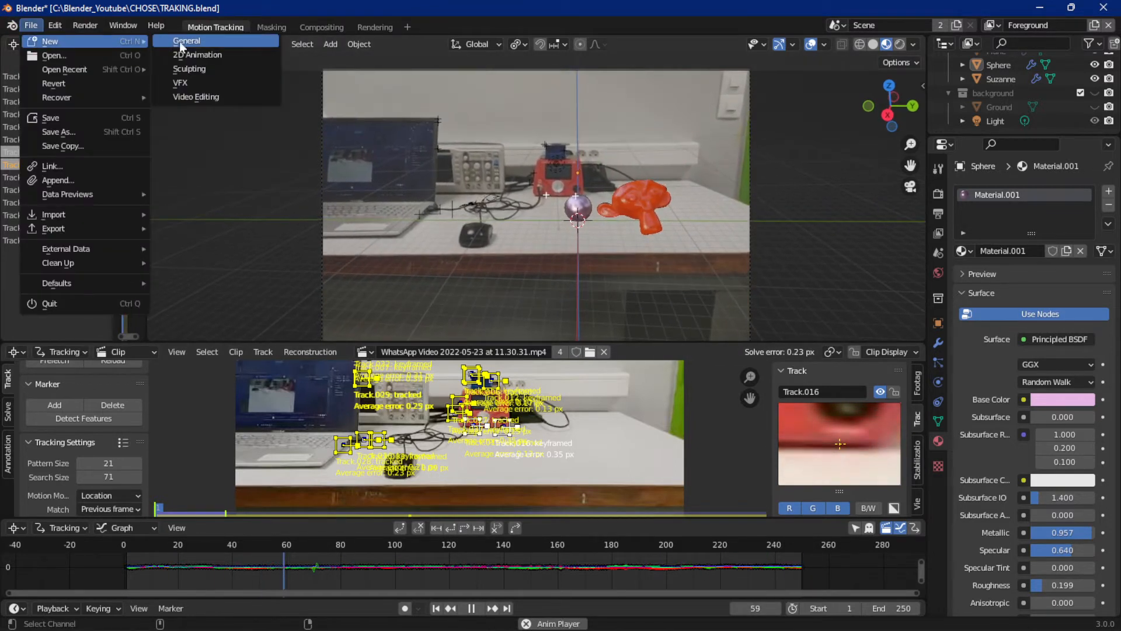
left_click(227, 43)
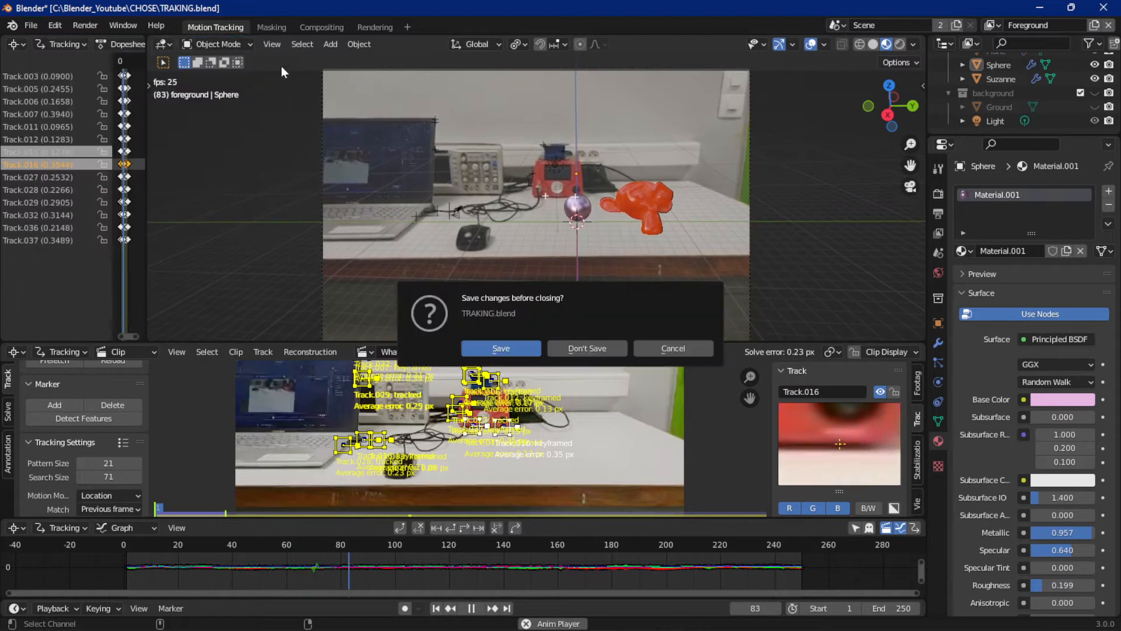
left_click(584, 349)
middle_click_drag(581, 372, 580, 345)
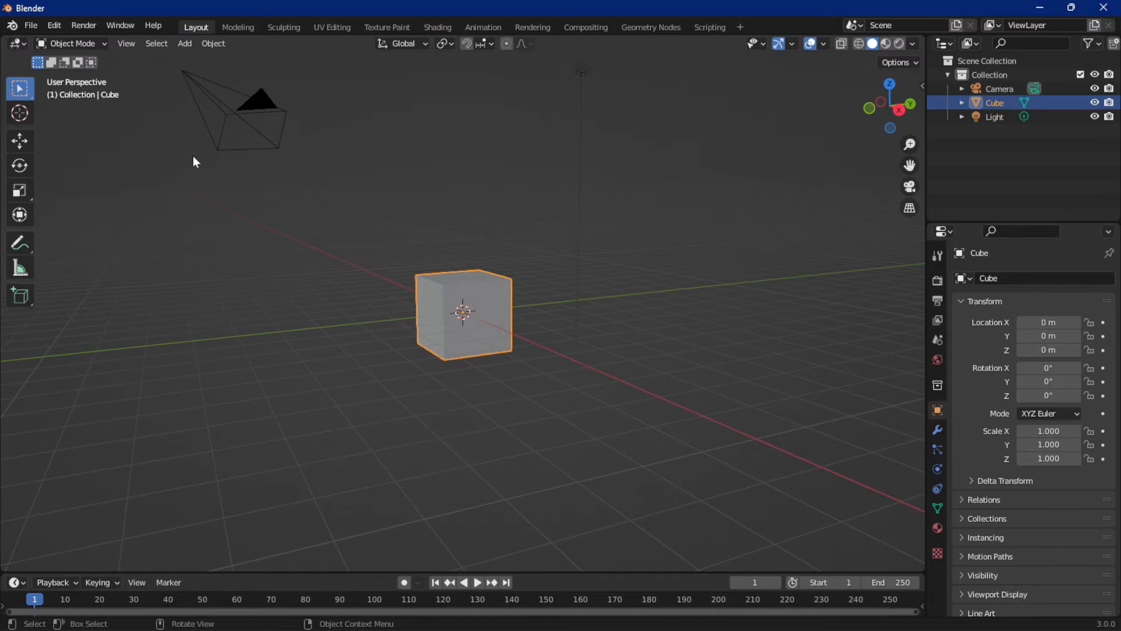
Step: Create a new VFX project and replace it with a new General project
left_click(32, 26)
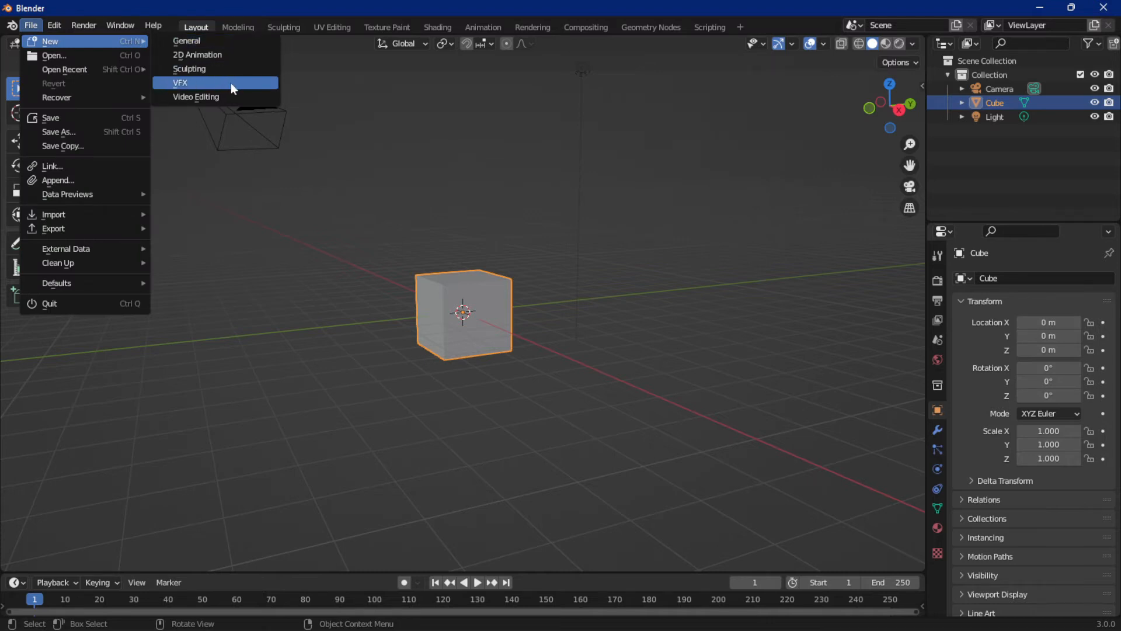
left_click(230, 83)
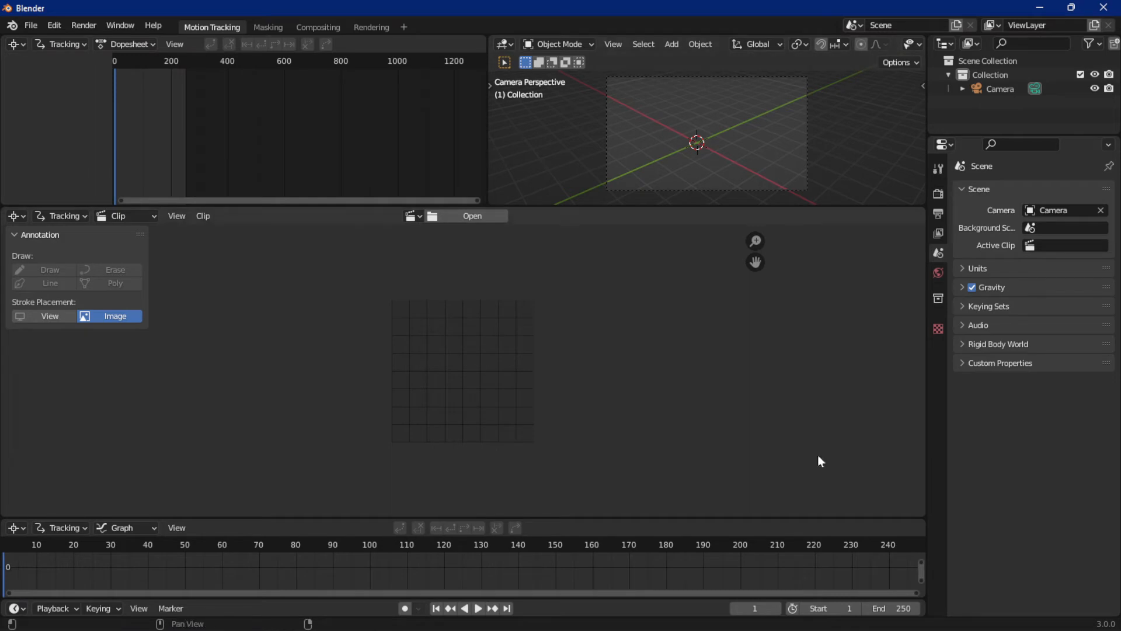
left_click(26, 24)
mouse_move(34, 47)
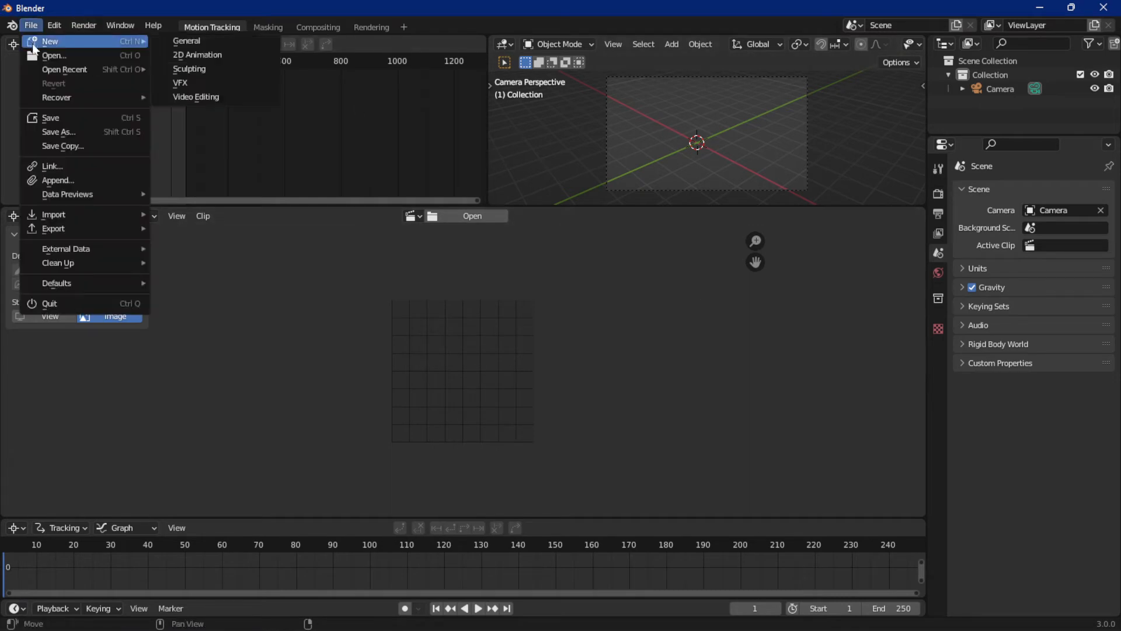
left_click(199, 41)
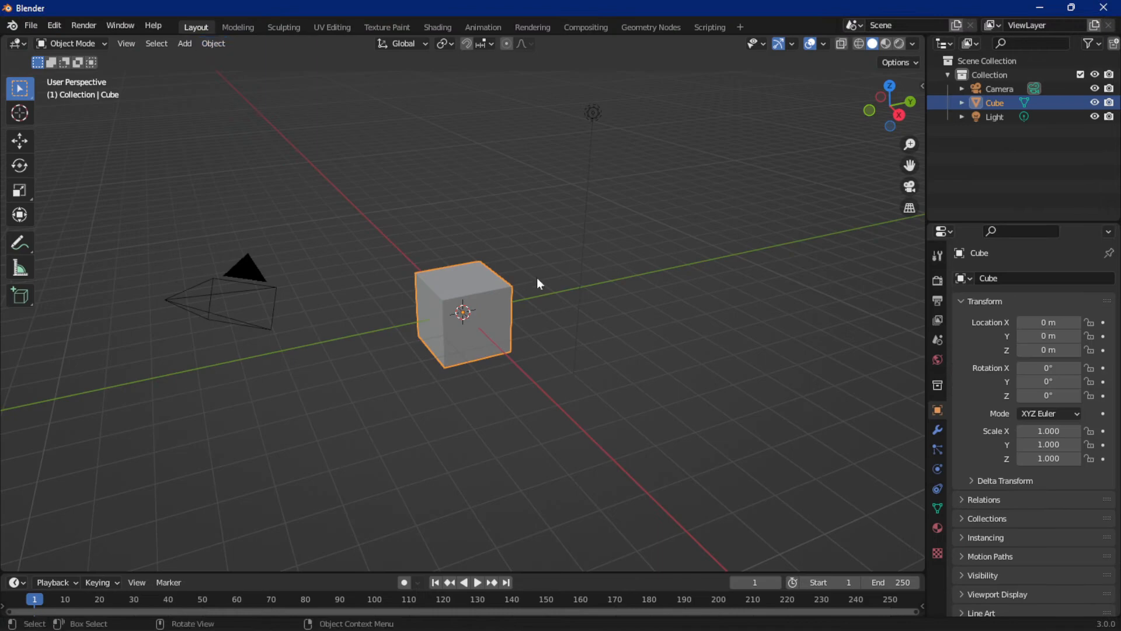
Step: Change the 3D viewport area to the Movie Clip Editor in Tracking mode
left_click(18, 43)
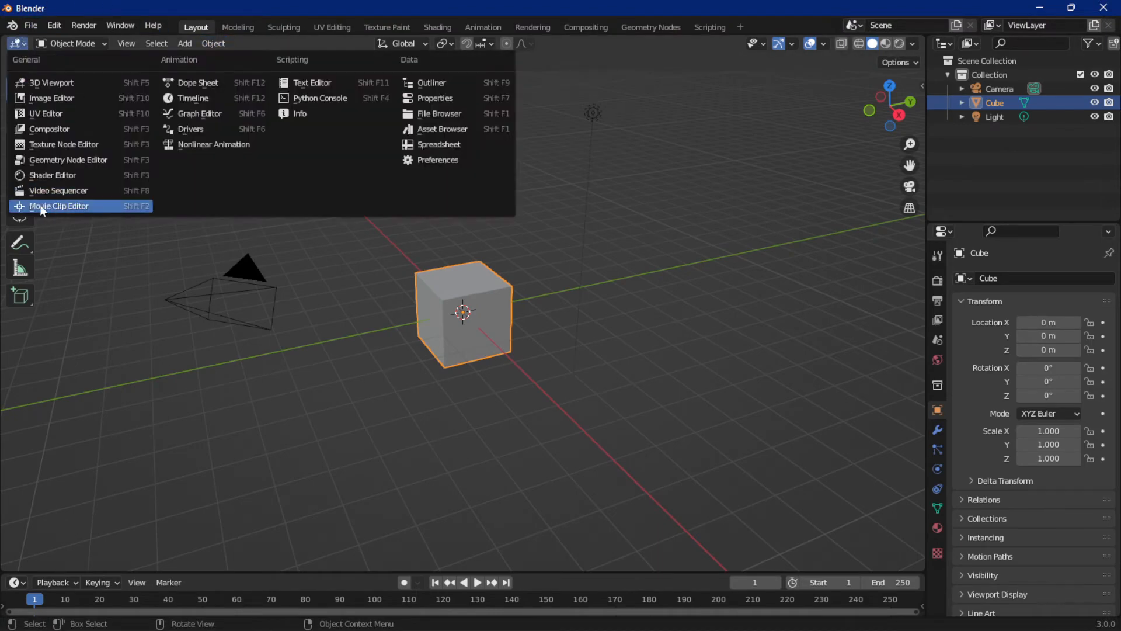
left_click(71, 208)
left_click(69, 45)
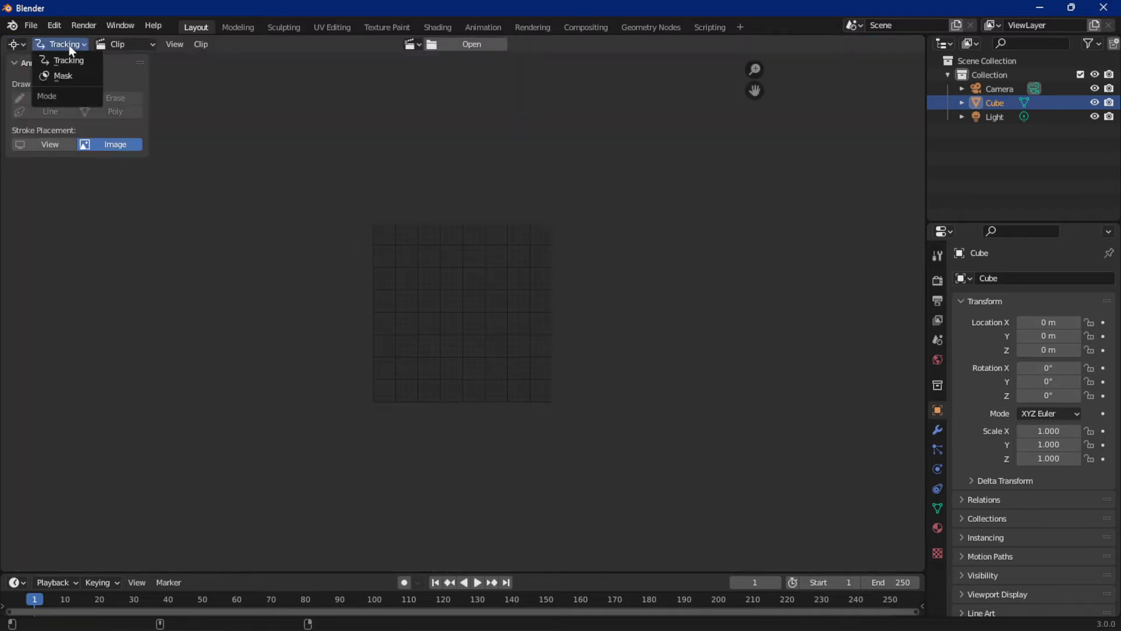
left_click(80, 62)
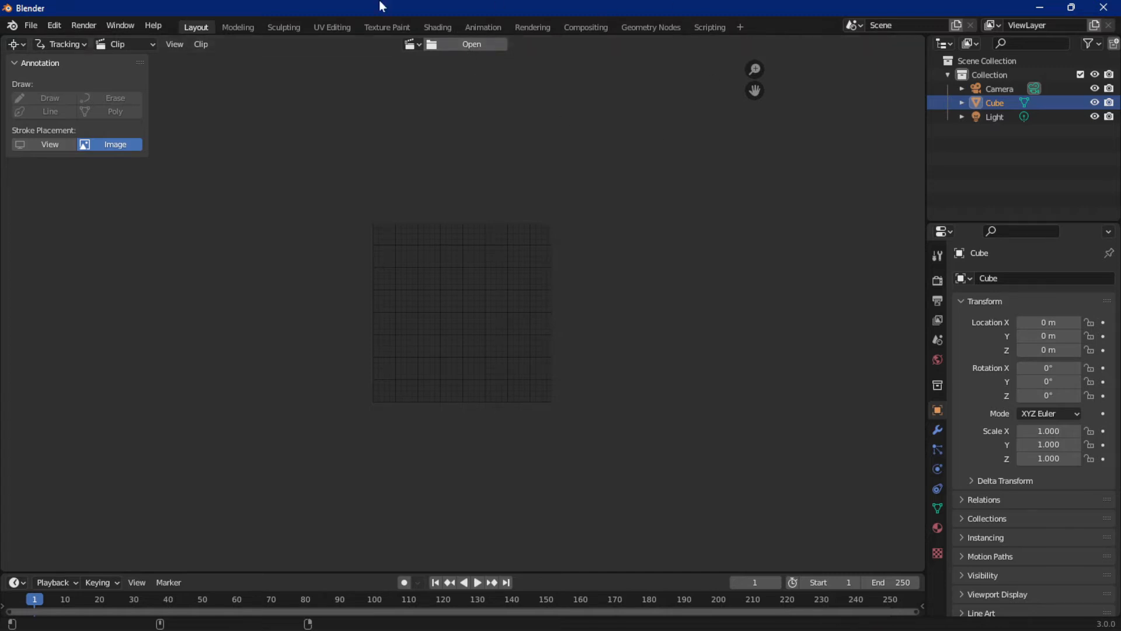
Step: Start a fresh General project and add the Motion Tracking workspace from the VFX group
left_click(30, 26)
mouse_move(58, 42)
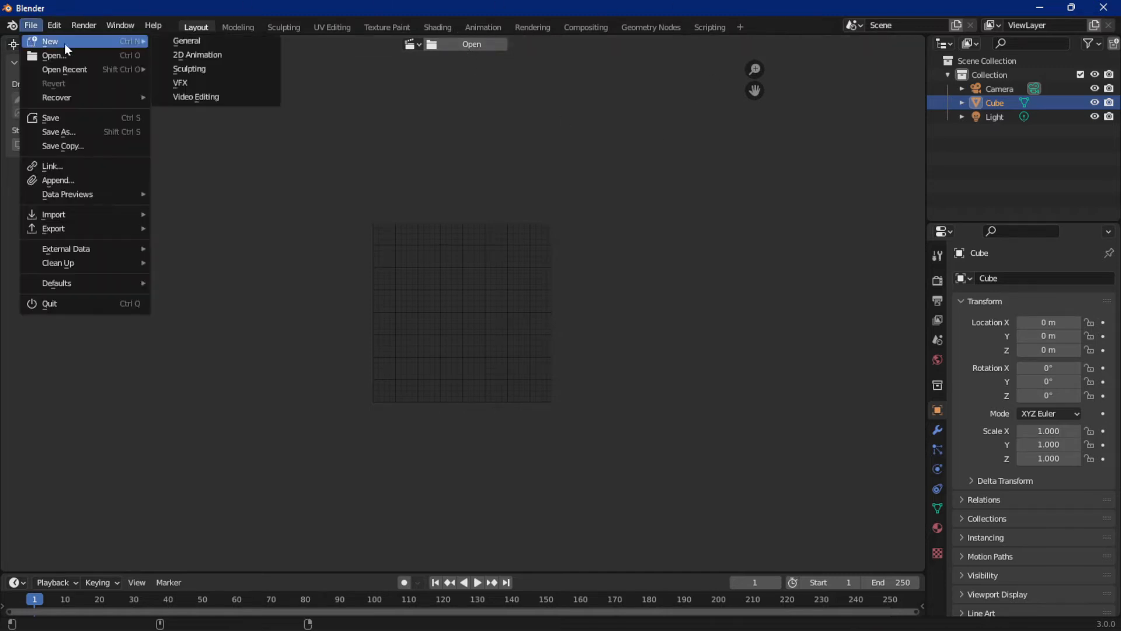
left_click(192, 41)
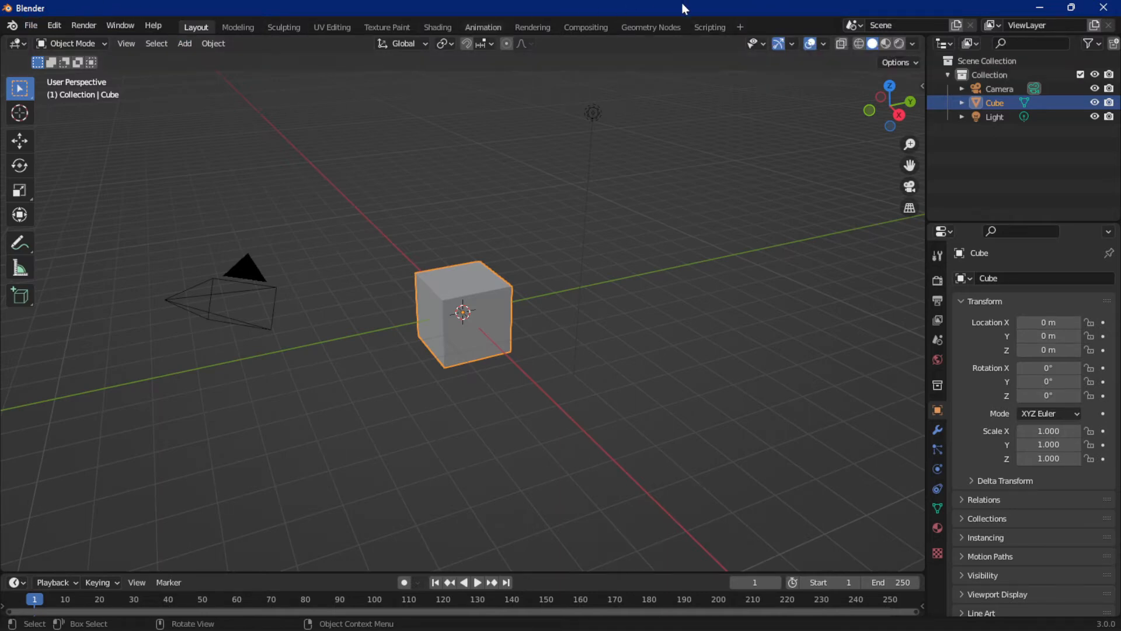
left_click(741, 28)
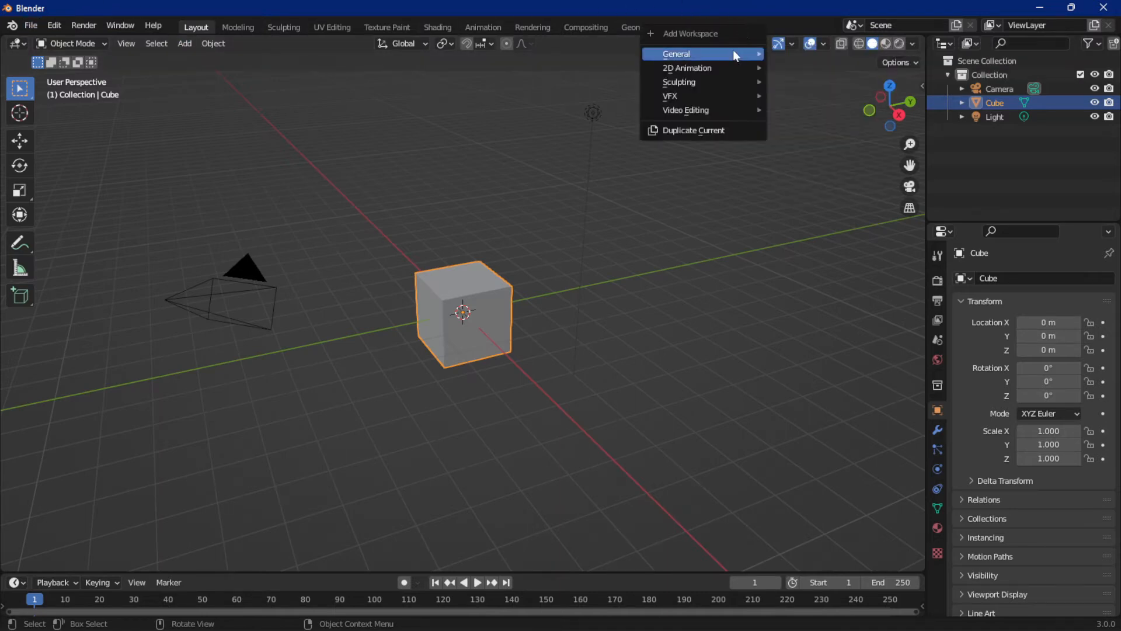
mouse_move(715, 58)
mouse_move(678, 100)
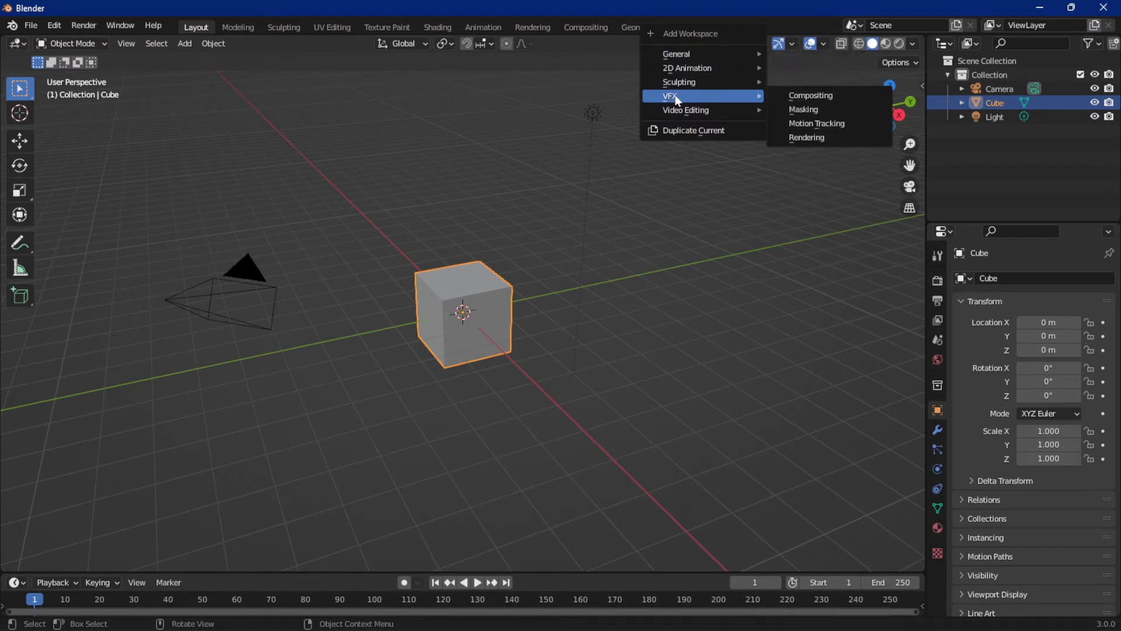
left_click(833, 124)
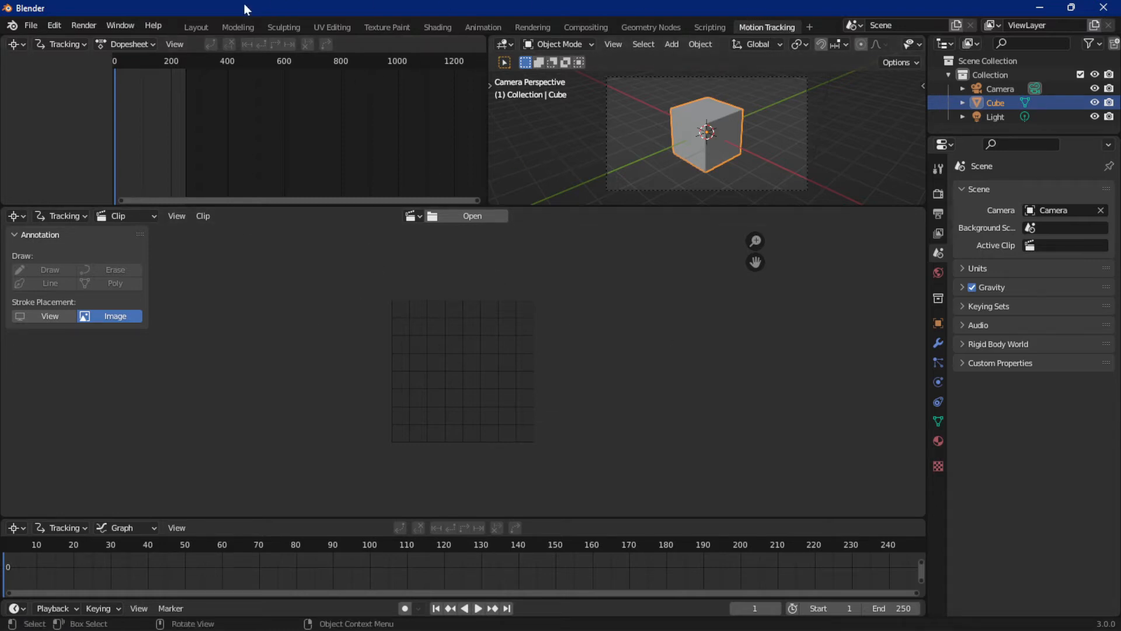
Step: Delete the added Motion Tracking workspace and return to the Layout workspace
left_click(196, 26)
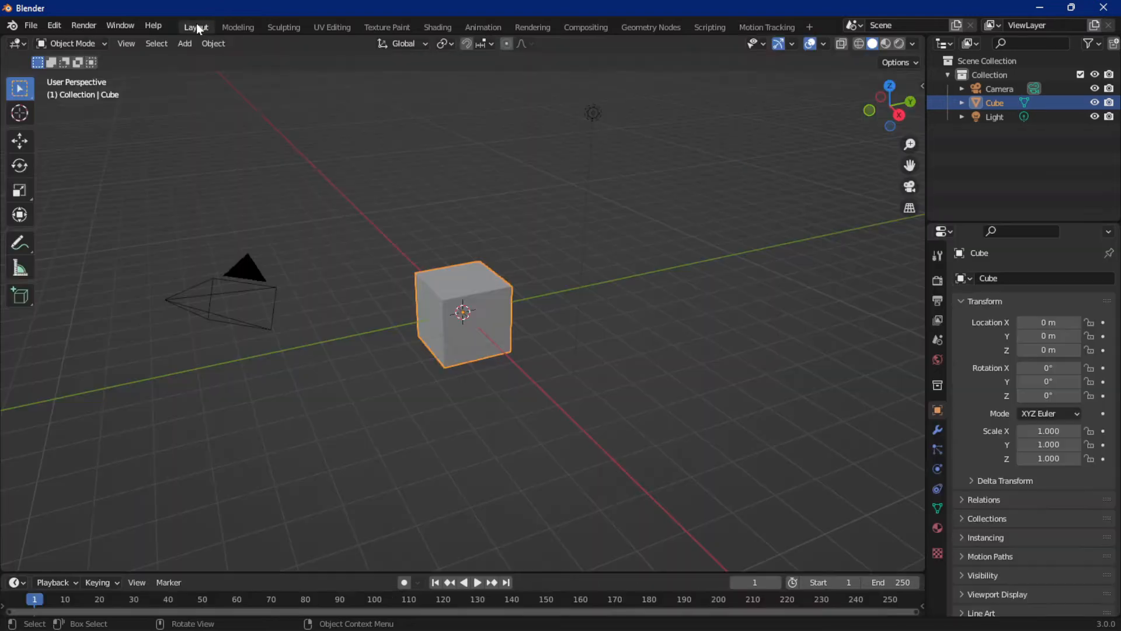
left_click(768, 26)
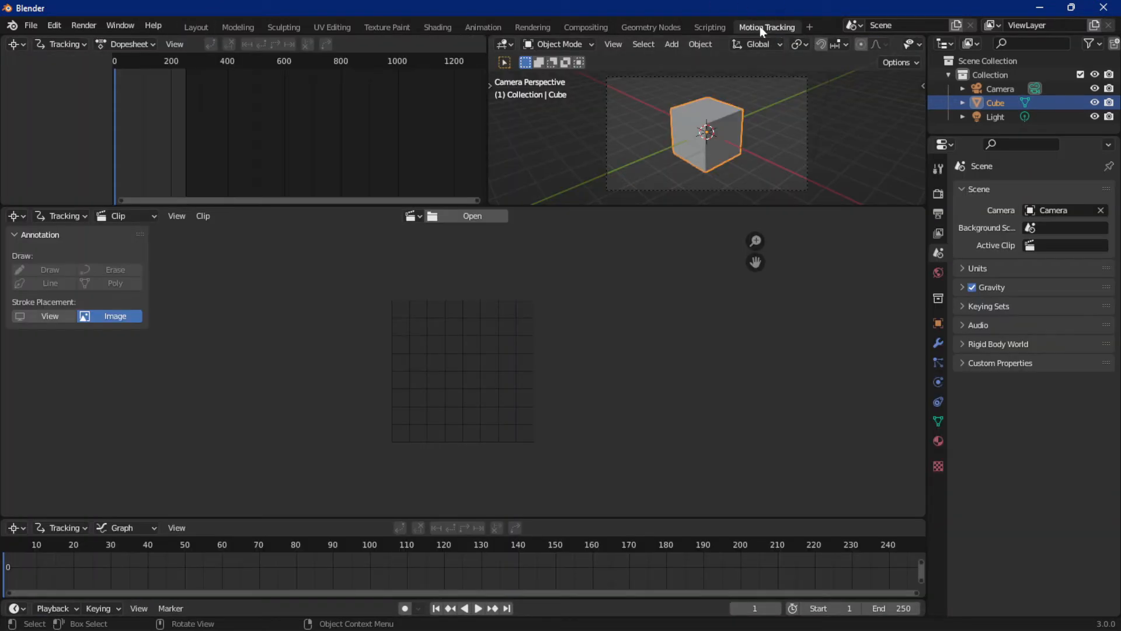
right_click(760, 29)
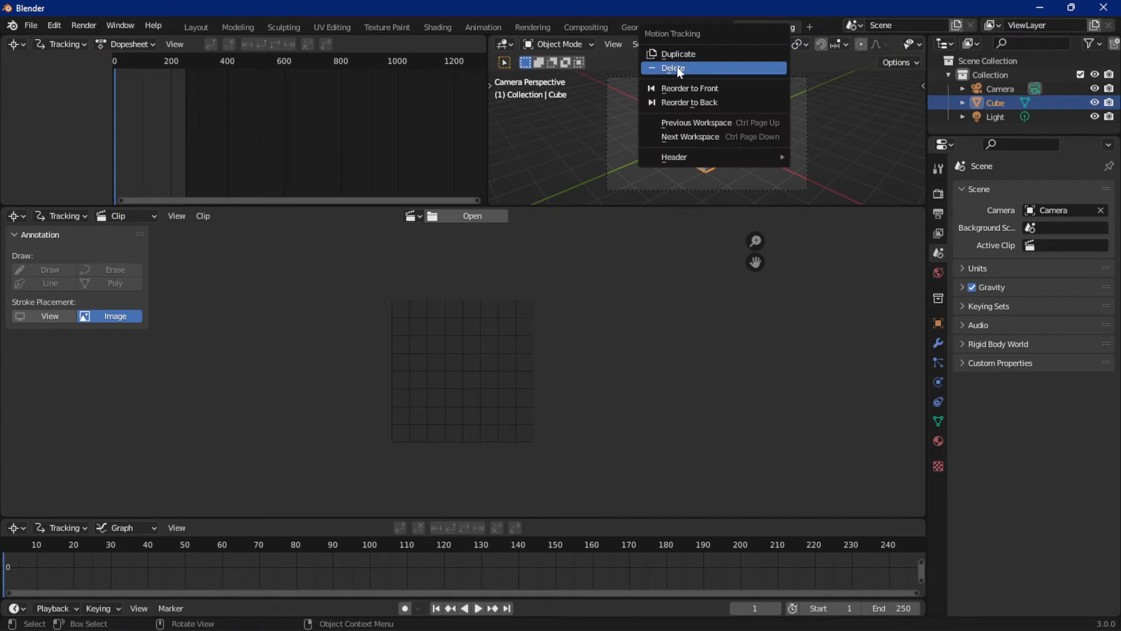
left_click(733, 64)
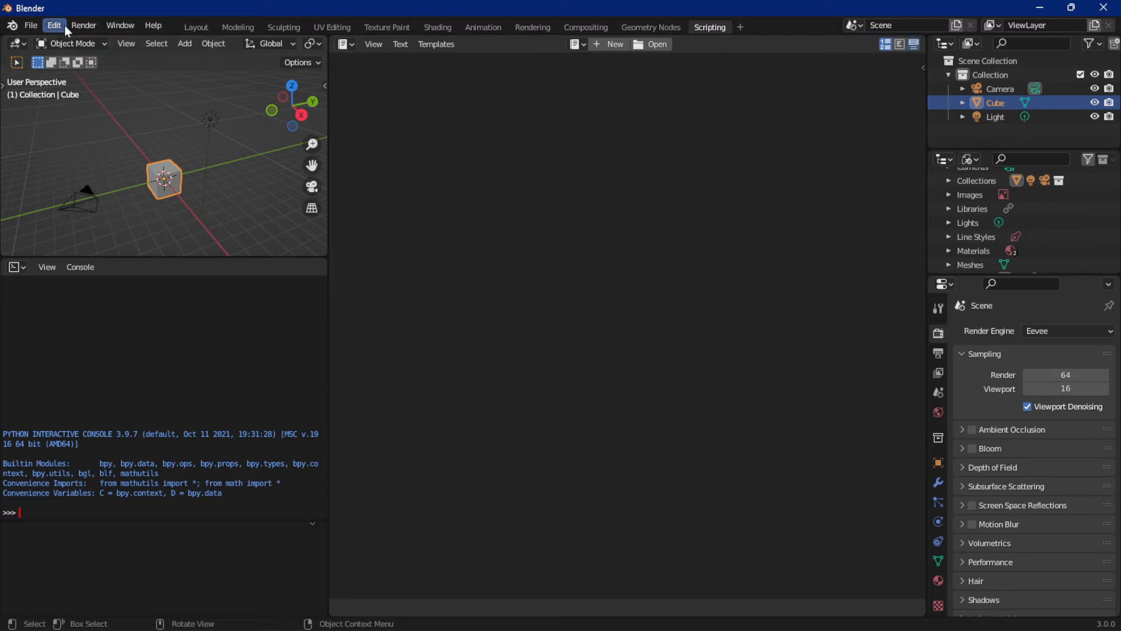
left_click(195, 27)
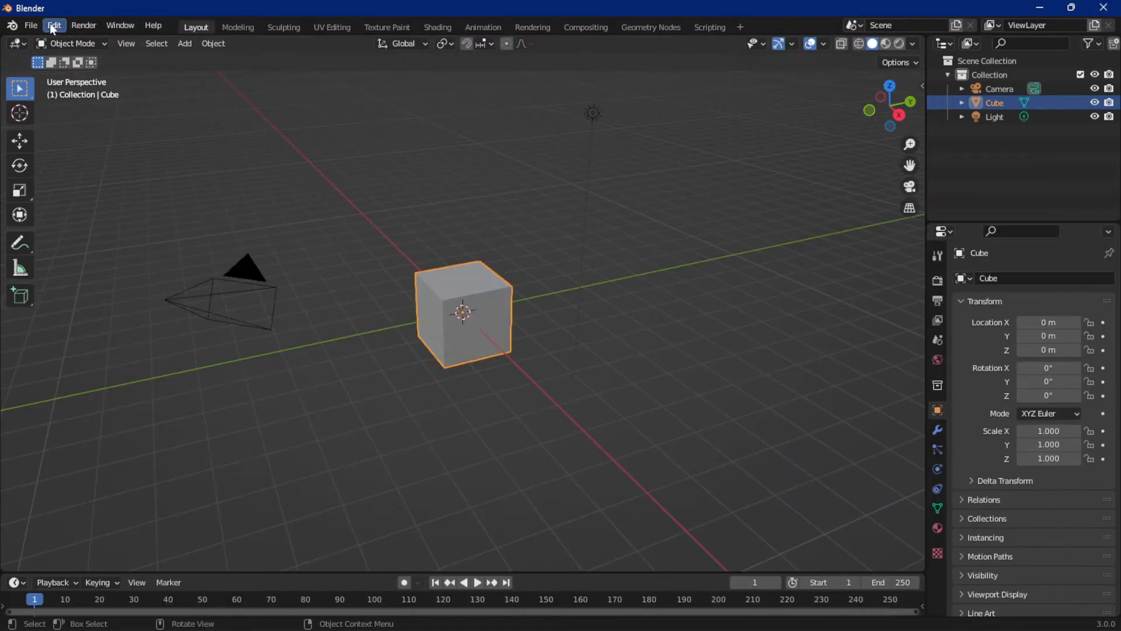
Step: Create a new project from the VFX template
left_click(35, 25)
mouse_move(53, 41)
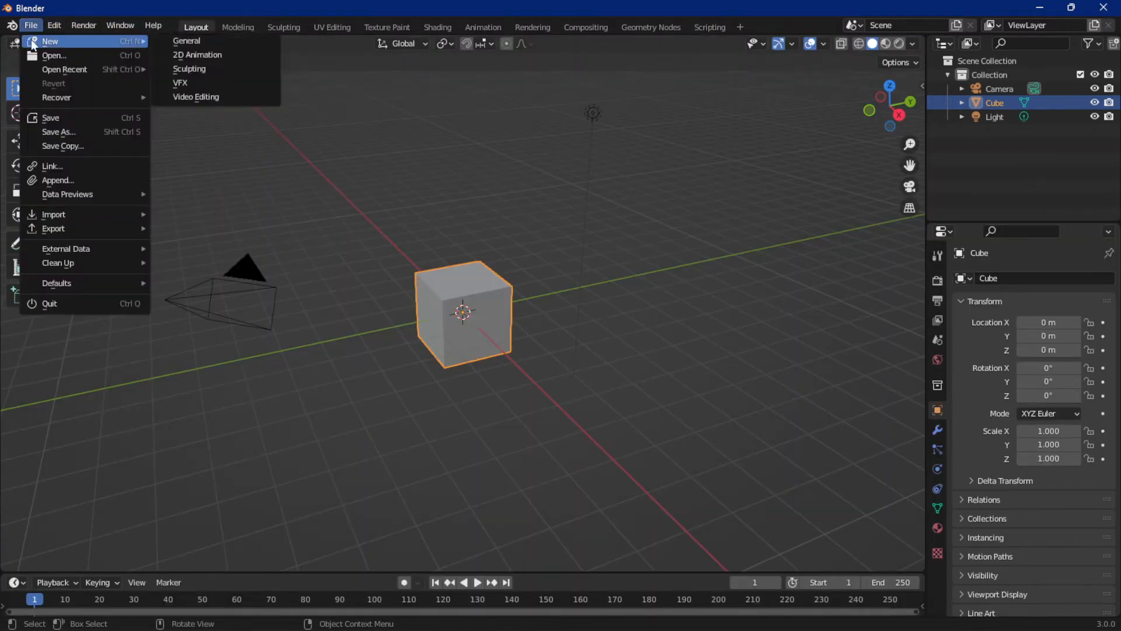
left_click(180, 82)
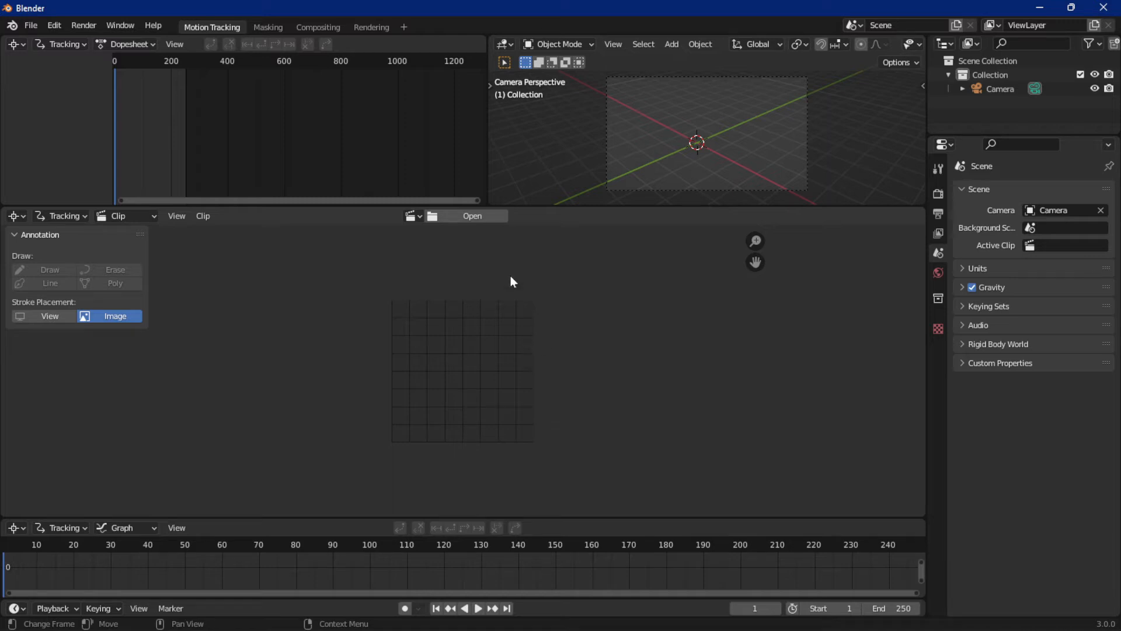
Step: Start opening a movie clip and browse the Downloads folder for the footage
left_click(465, 215)
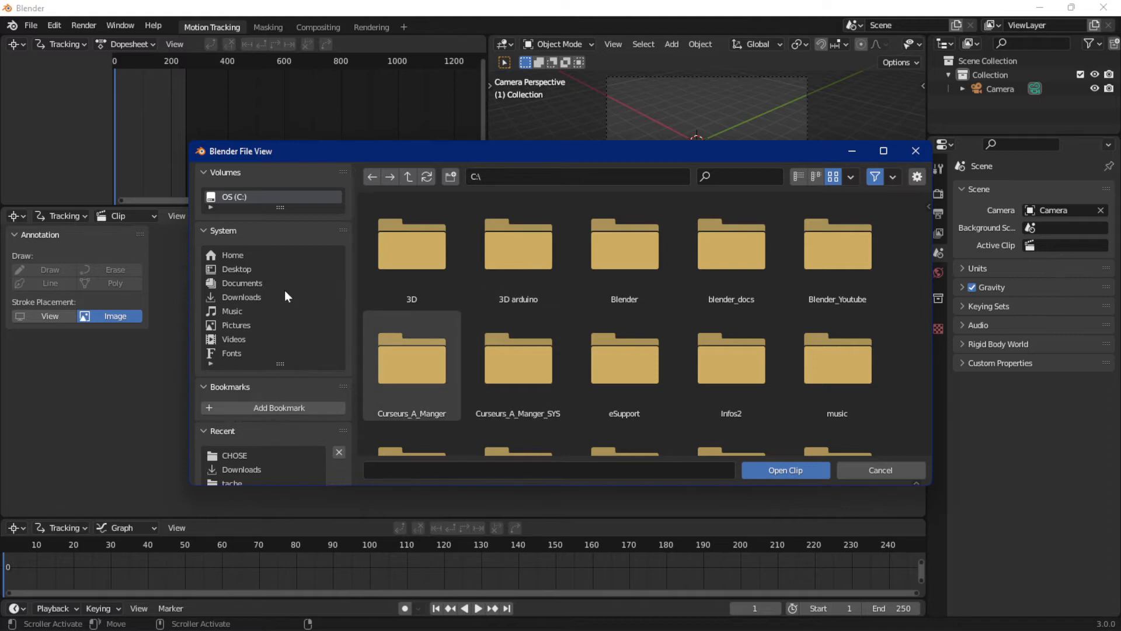
left_click(234, 298)
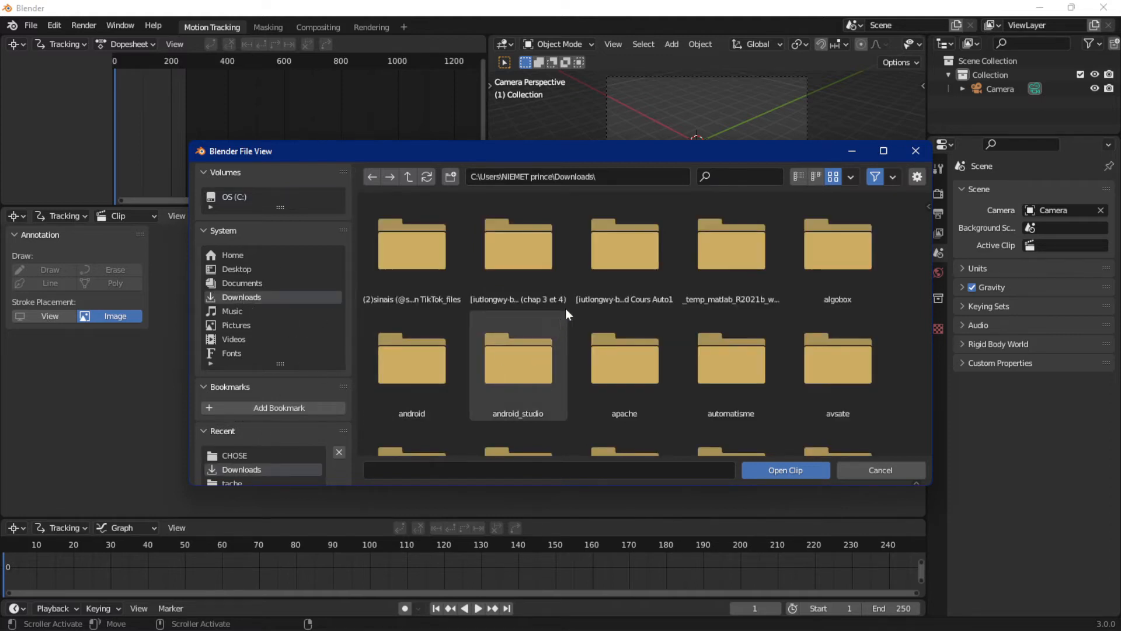
scroll(565, 309, "down", 5)
scroll(602, 299, "down", 8)
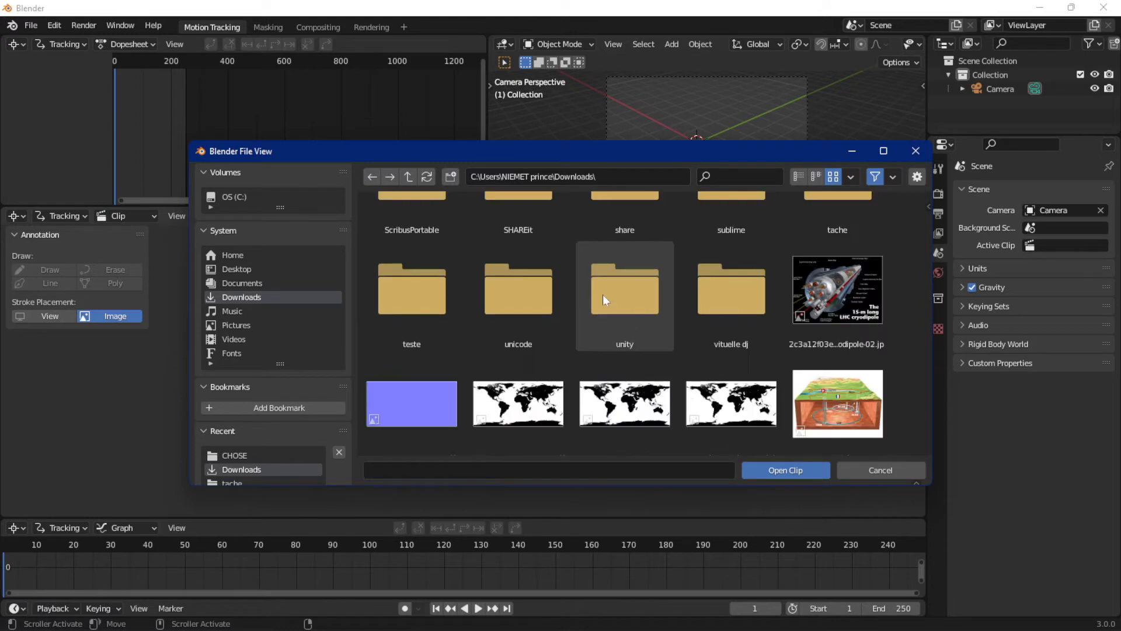
scroll(603, 294, "up", 4)
scroll(602, 293, "up", 2)
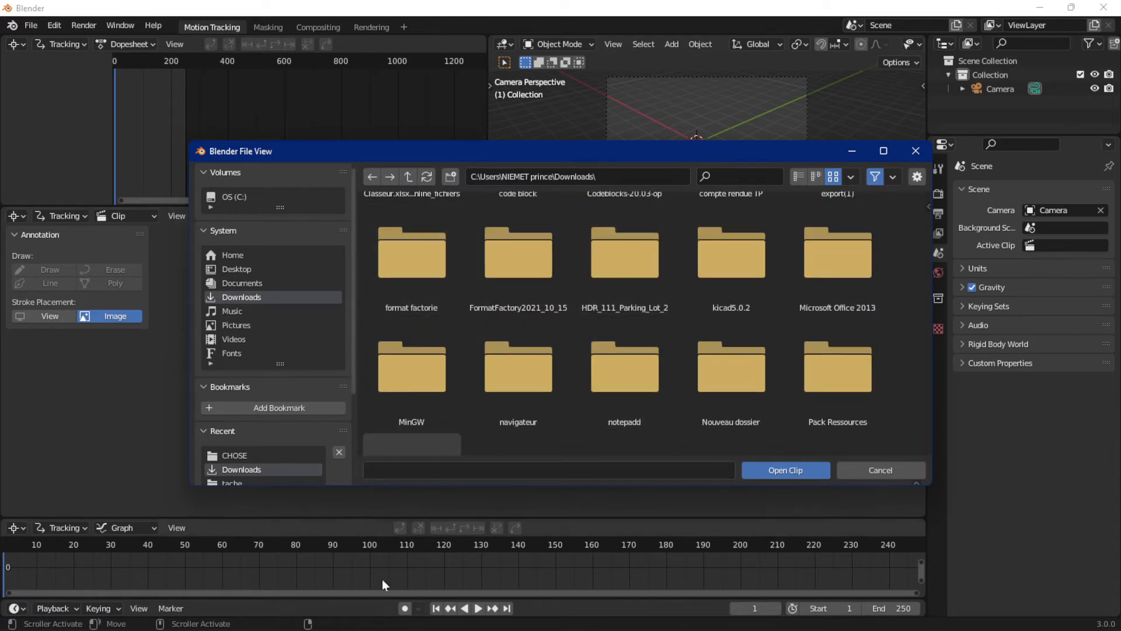
Step: Switch to File Explorer, bring WhatsApp Video 2022-05-23 at 11.30.31.mp4 into the clip file browser, and open it as the clip
mouse_move(594, 624)
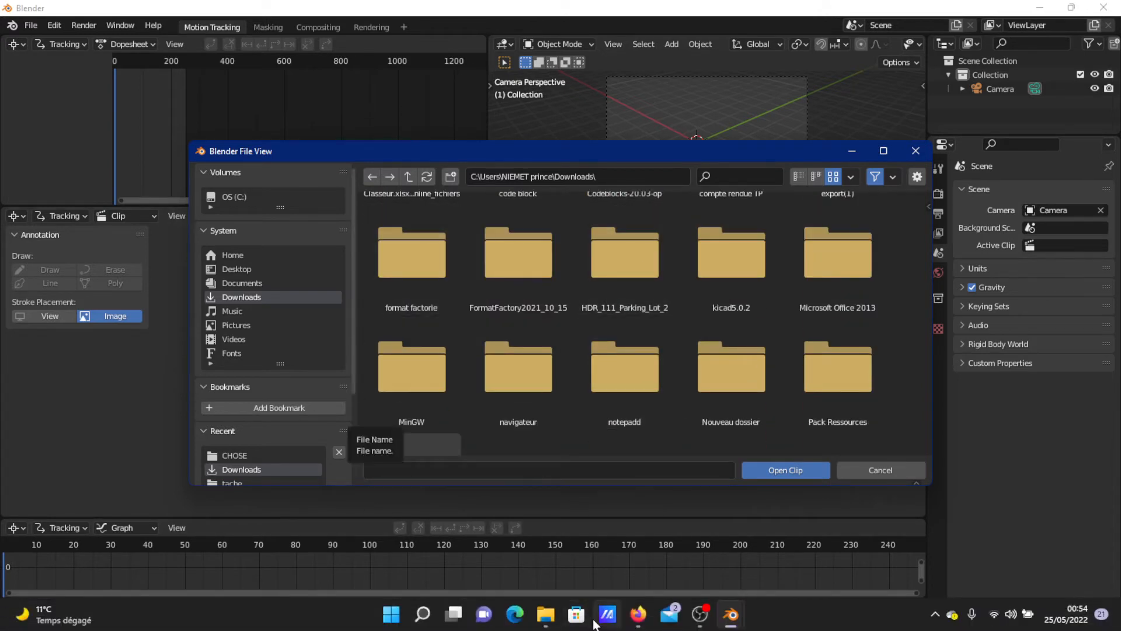
left_click(547, 620)
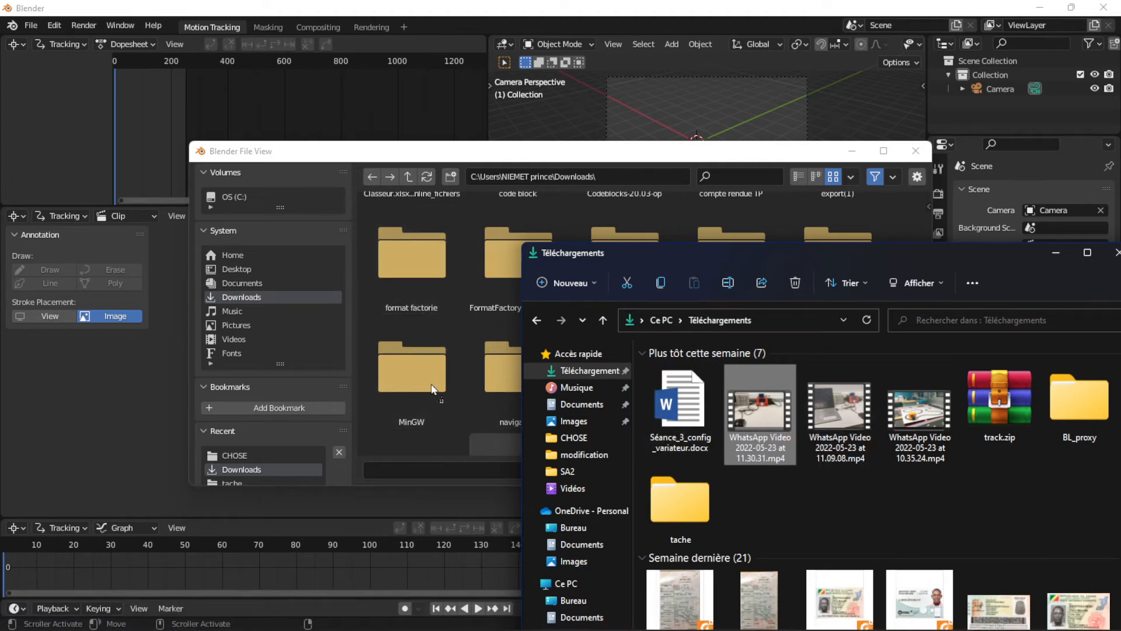
left_click_drag(433, 389, 468, 383)
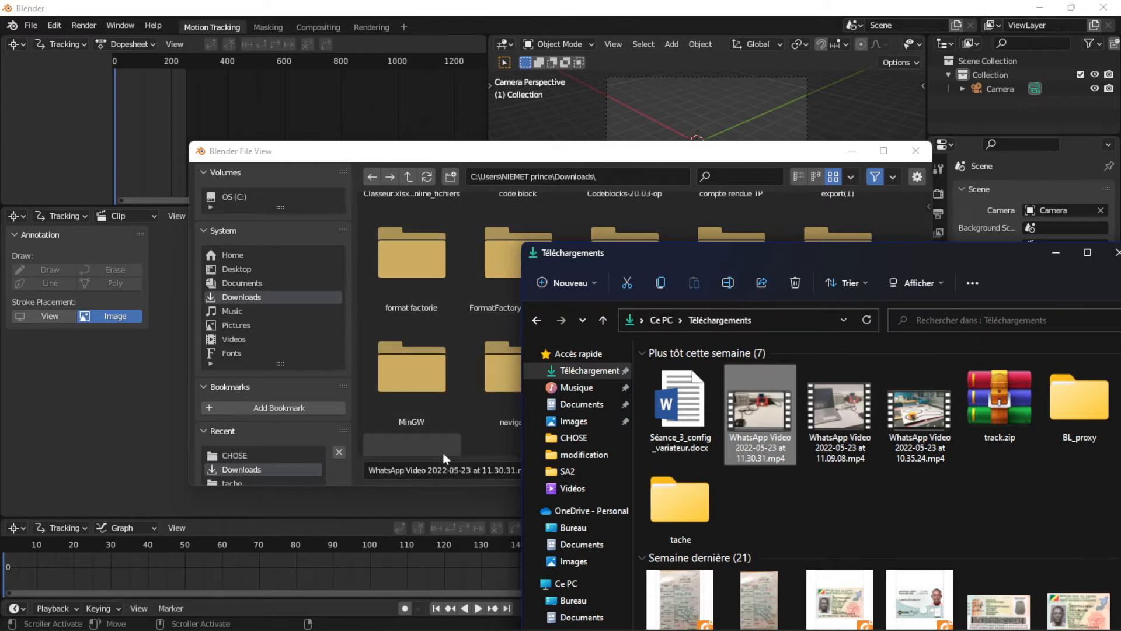
left_click(628, 158)
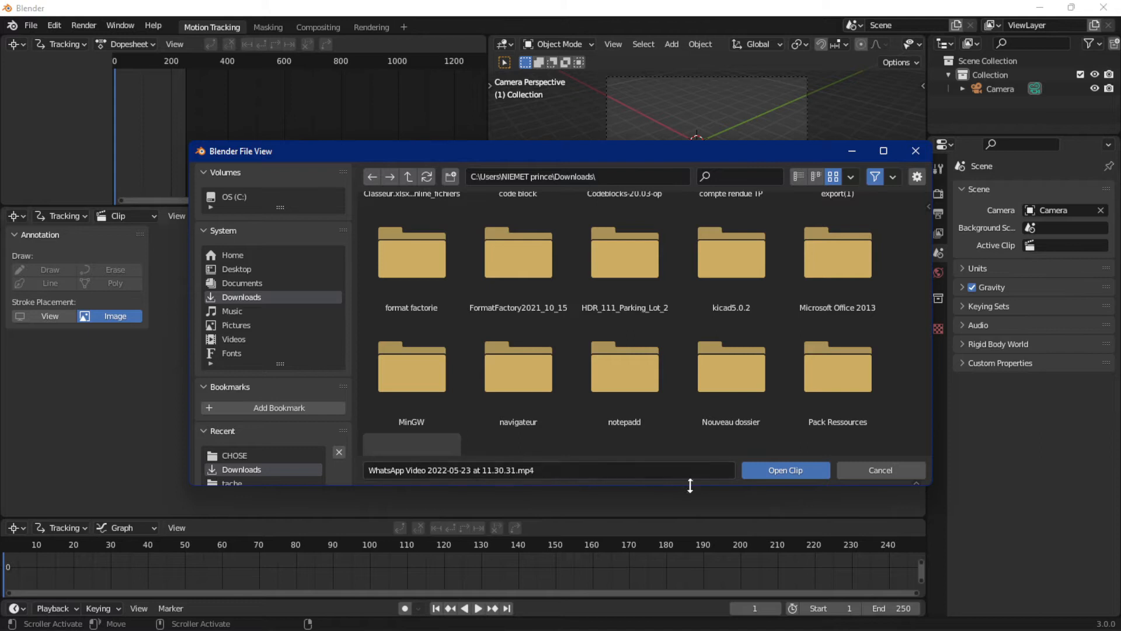
left_click(776, 465)
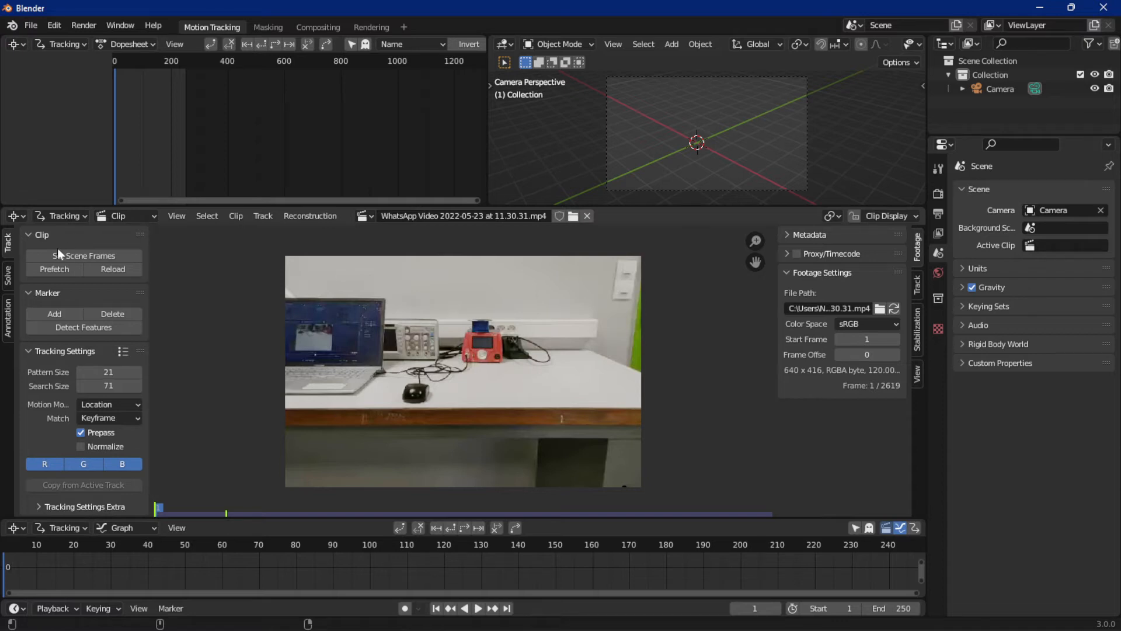
Step: Set the scene frame range to match the clip and show the scene's output properties
left_click(103, 254)
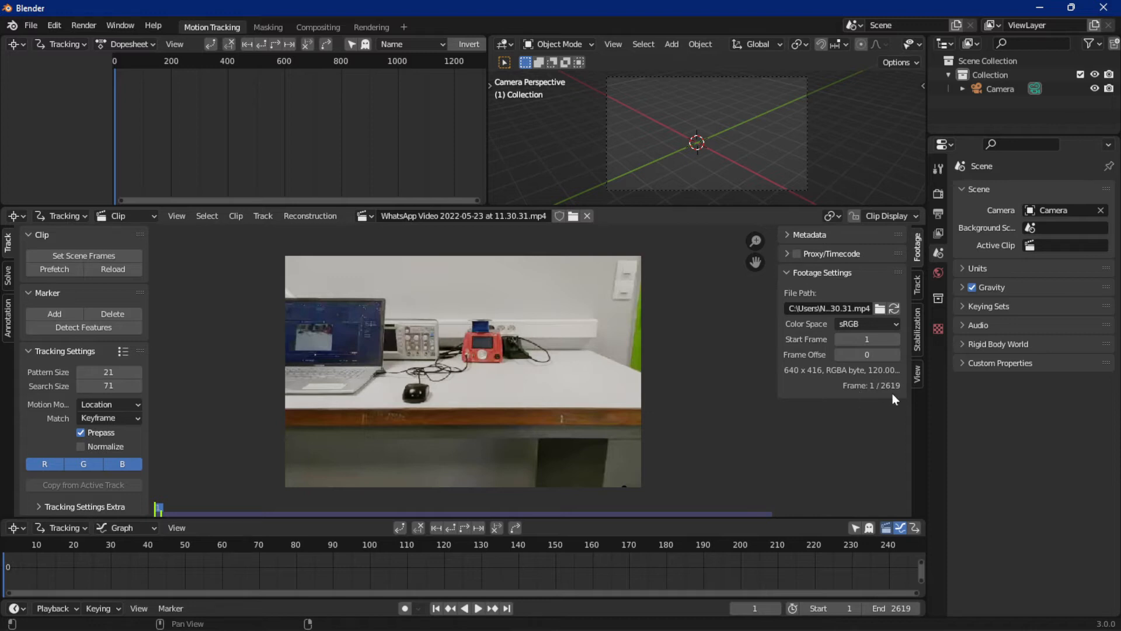
left_click(937, 214)
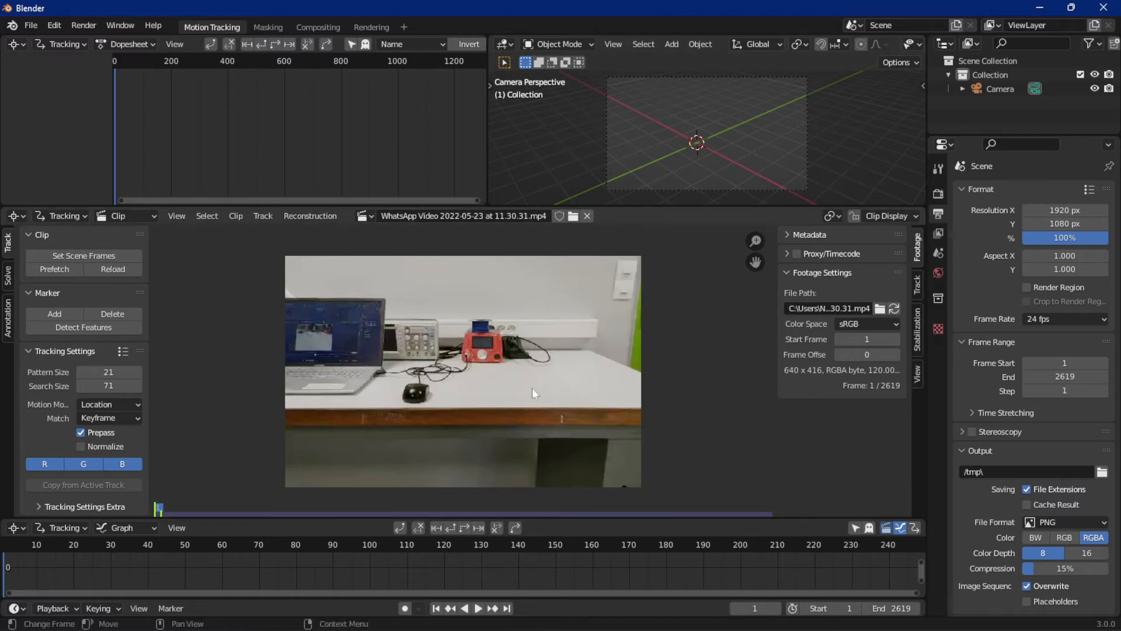
Step: Set the render resolution to 640 by 416 px to match the footage
left_click(1045, 210)
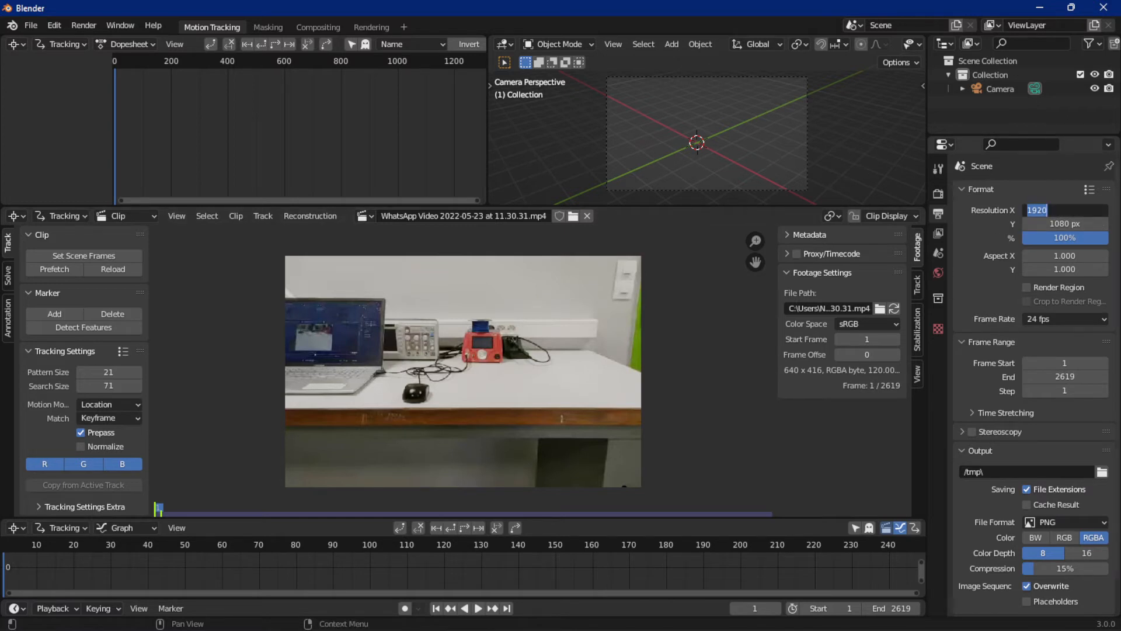
type("640")
key("Tab")
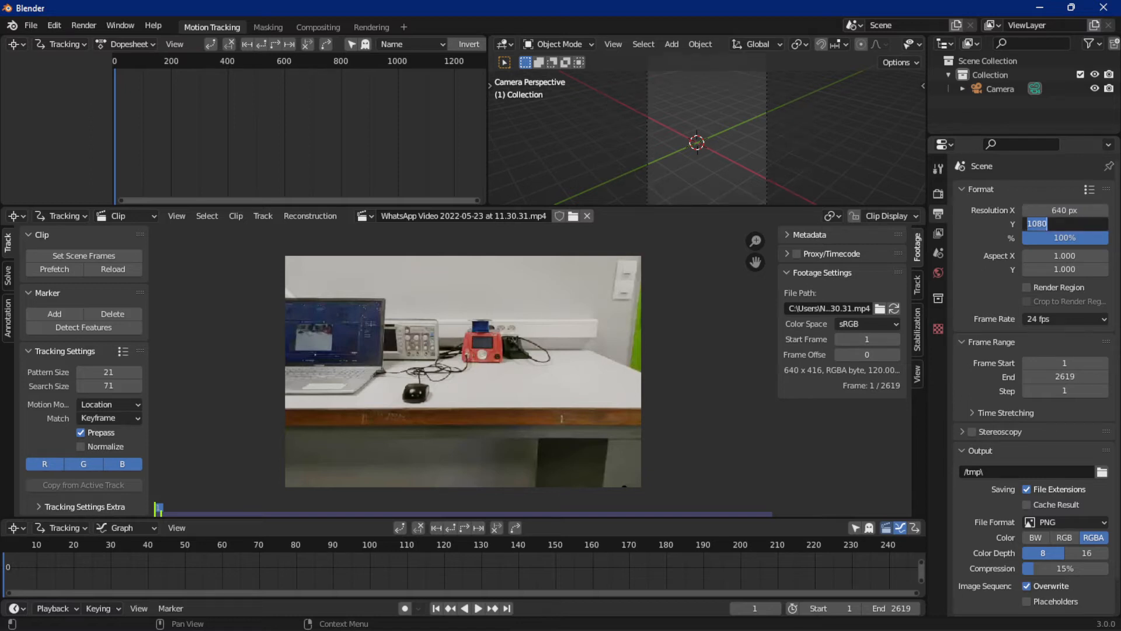
type("416")
key("Return")
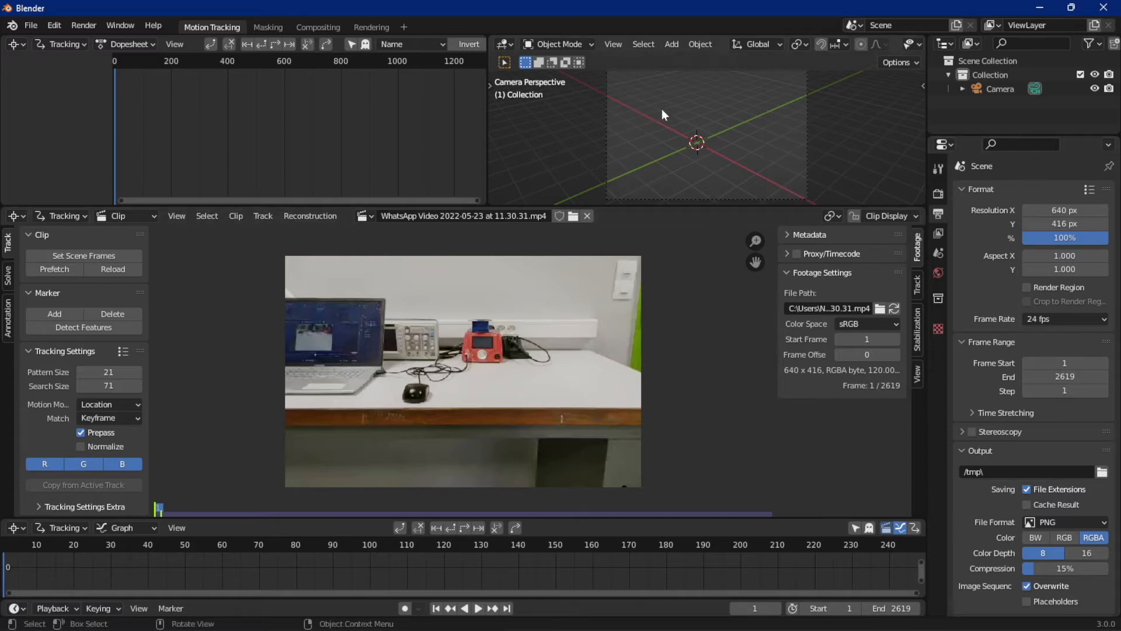
scroll(677, 139, "down", 1)
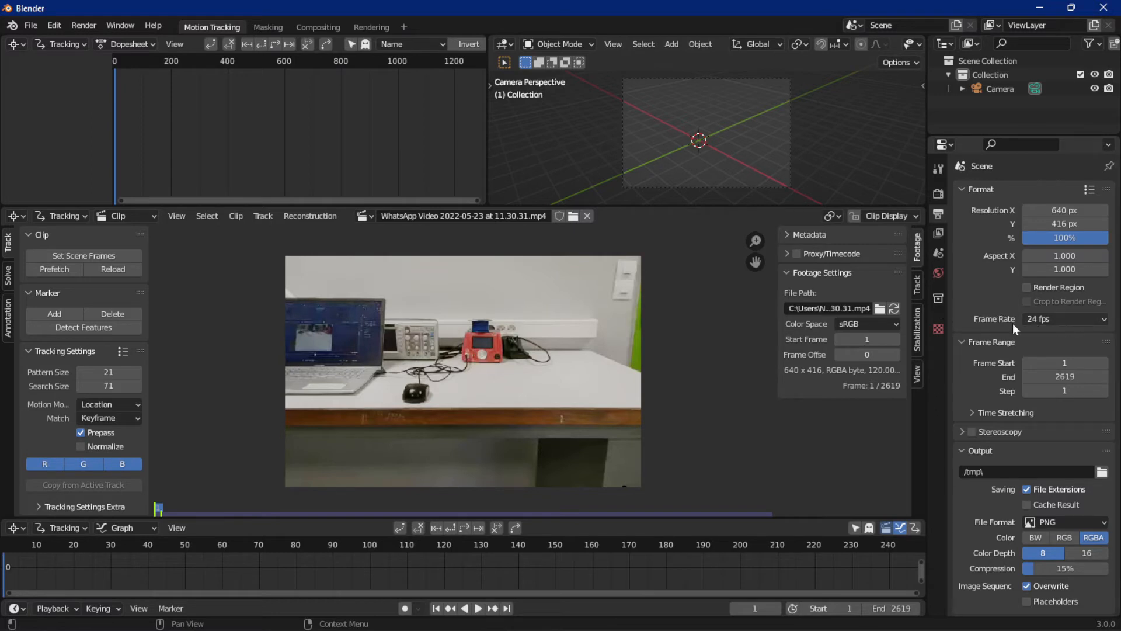
Step: Try the BW and RGB color modes for the output images and return to RGBA
left_click(1066, 322)
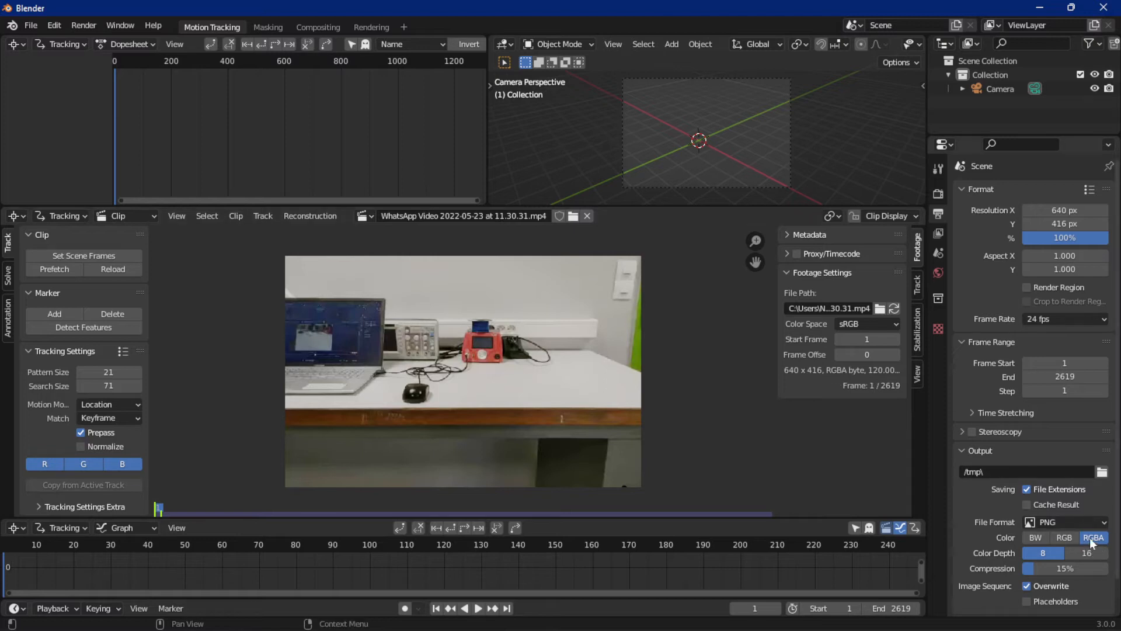
left_click(1035, 537)
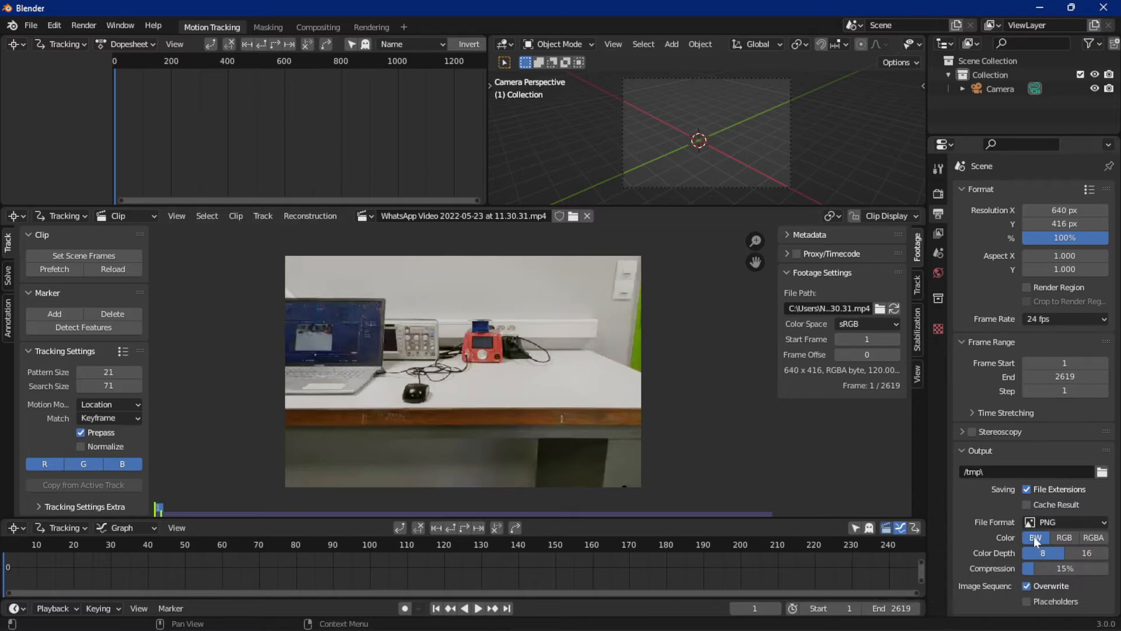
left_click(1063, 537)
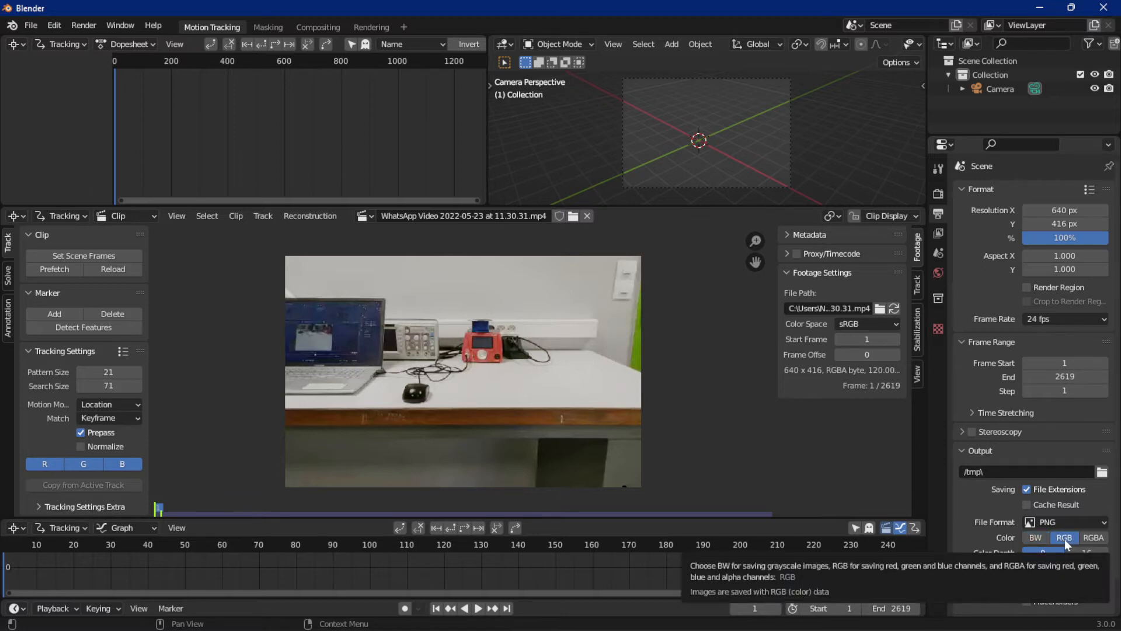
left_click(1103, 539)
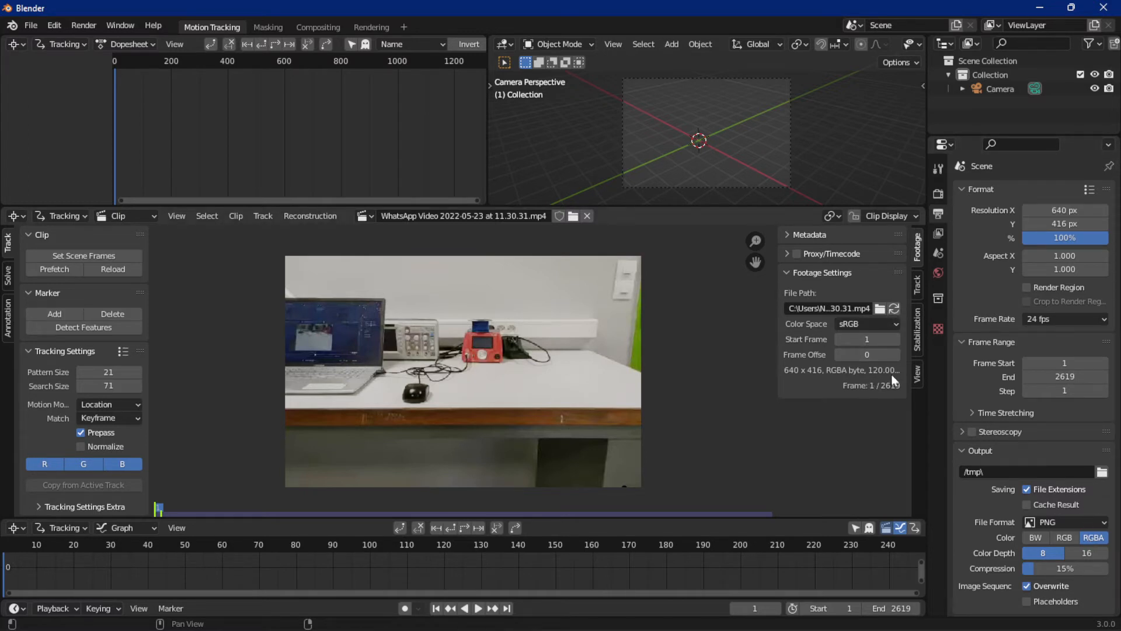
Step: Set the scene's frame rate to 120 fps to match the clip
left_click(1052, 319)
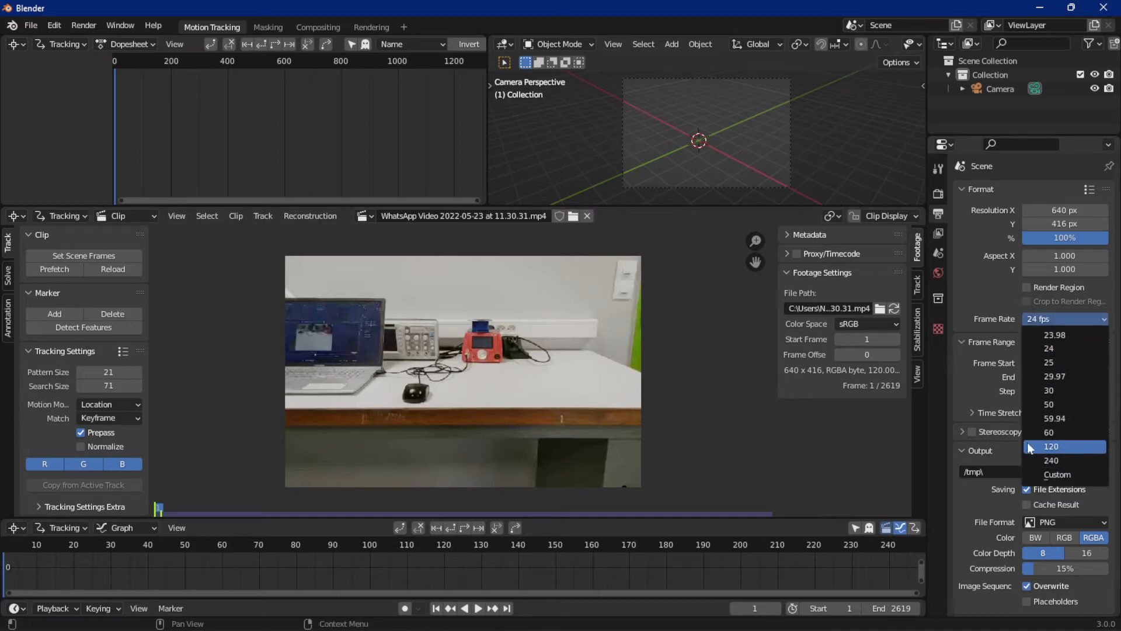
left_click(1054, 335)
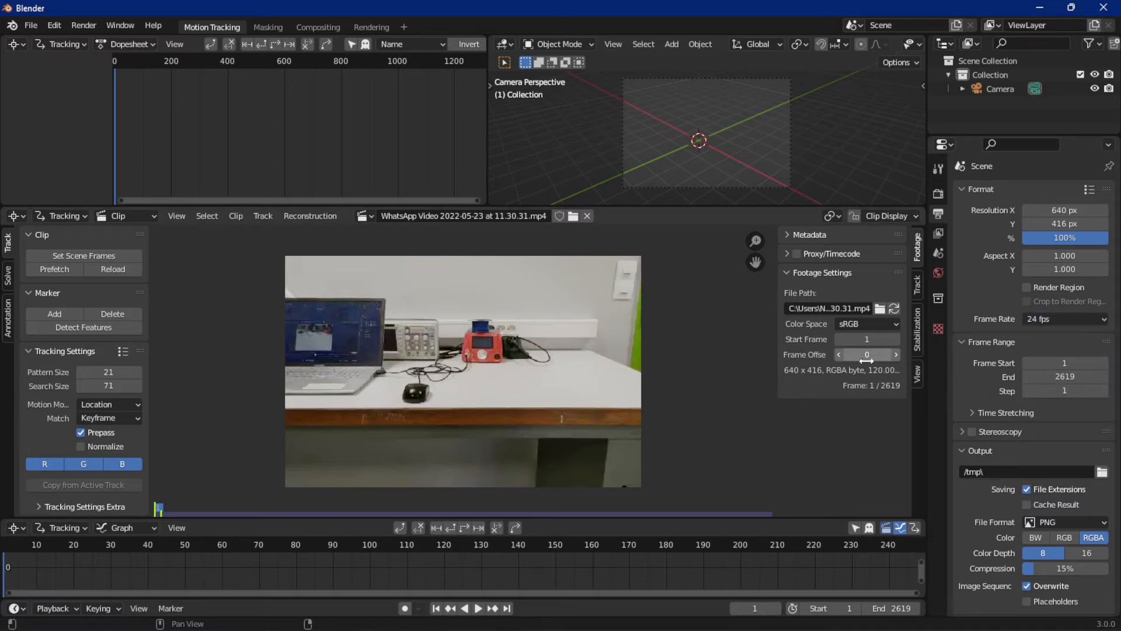
left_click(1054, 318)
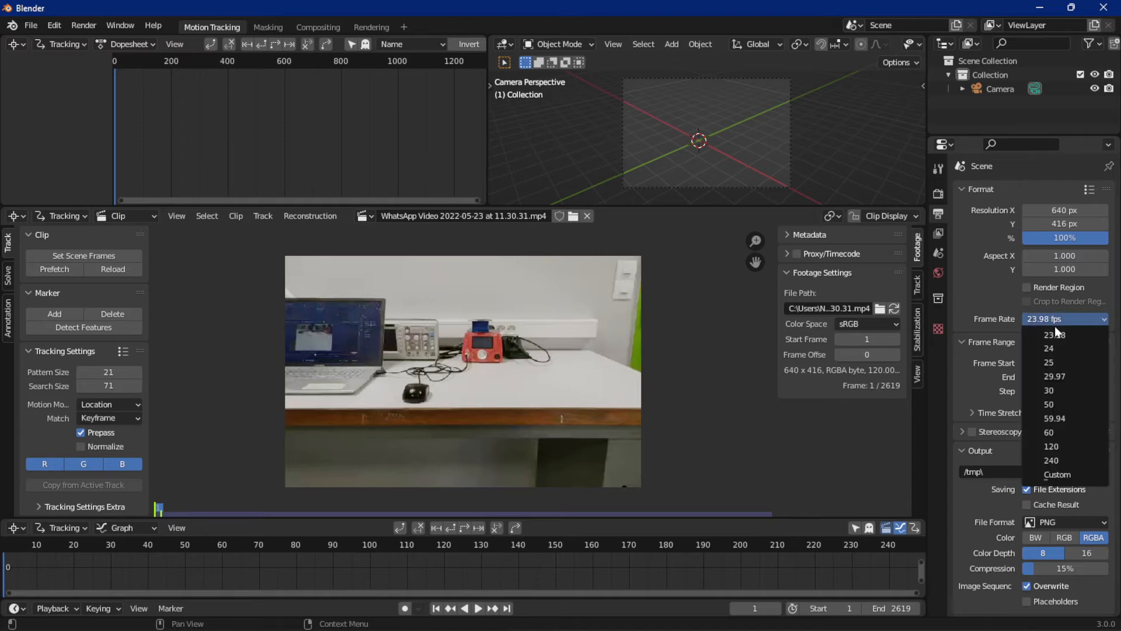
left_click(1062, 450)
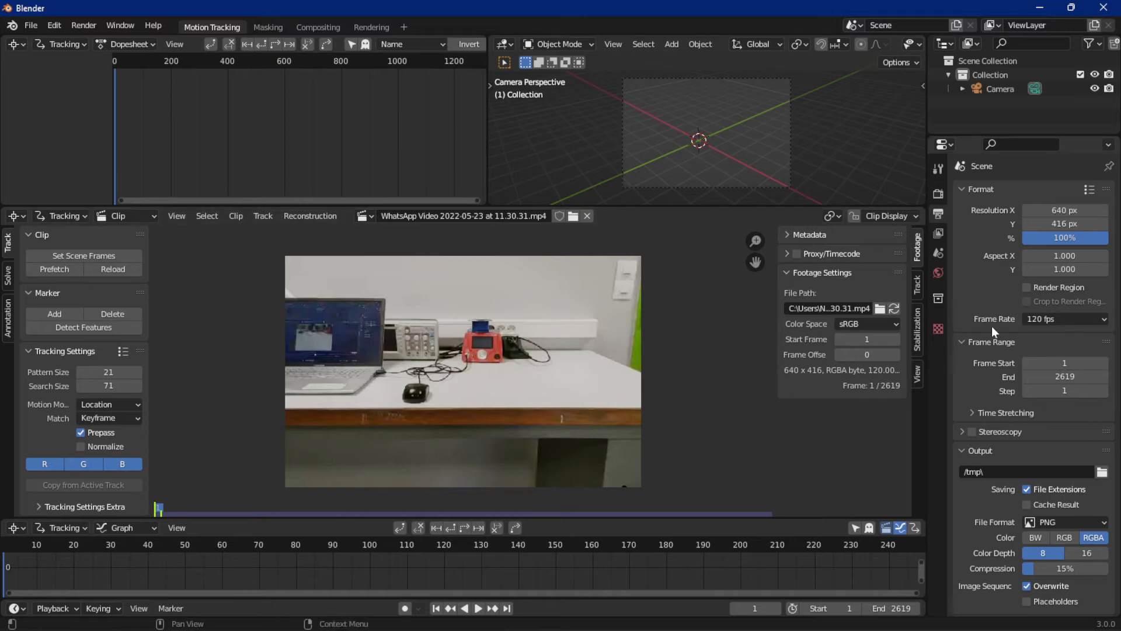
Step: Try a frame rate of 29.97 fps for the scene and switch back to 120 fps
left_click(1033, 321)
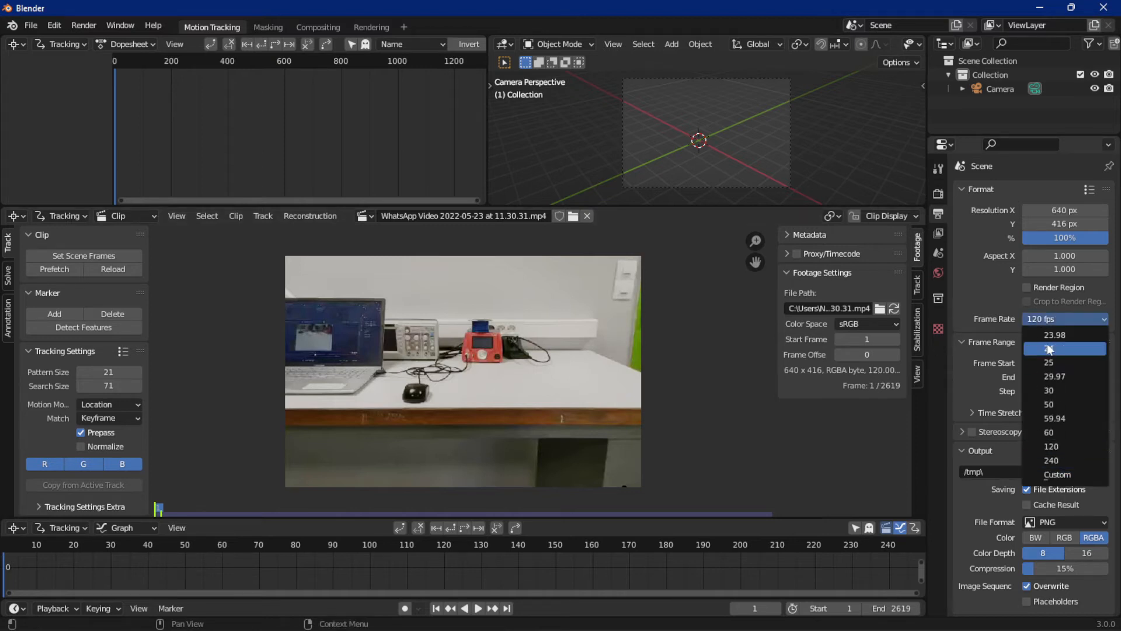
left_click(1064, 316)
left_click(1056, 320)
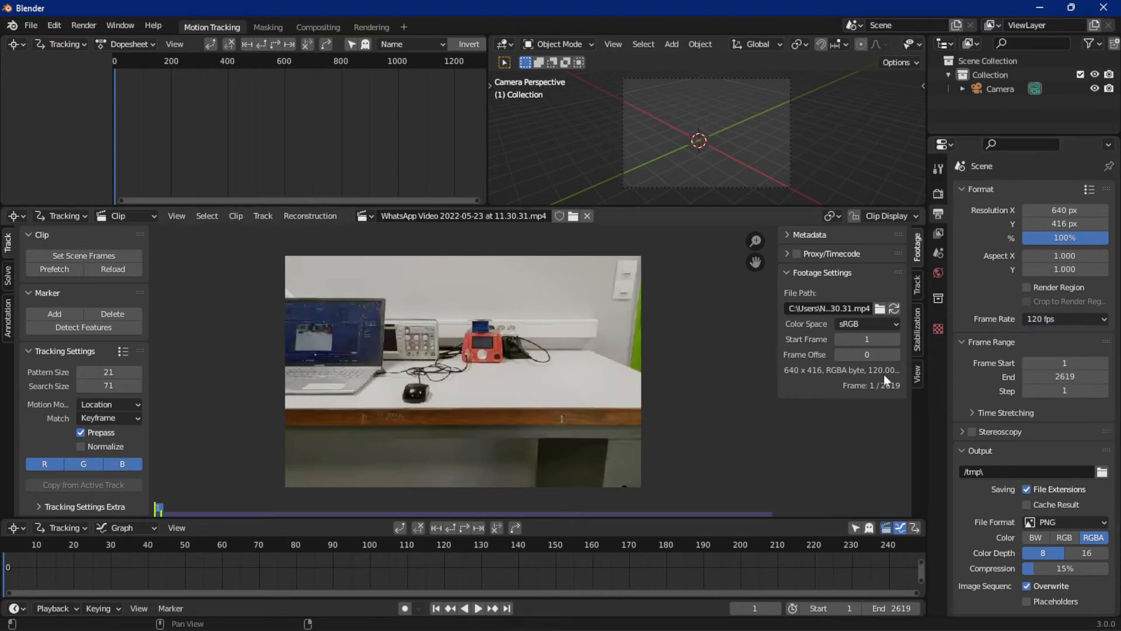
left_click(1051, 321)
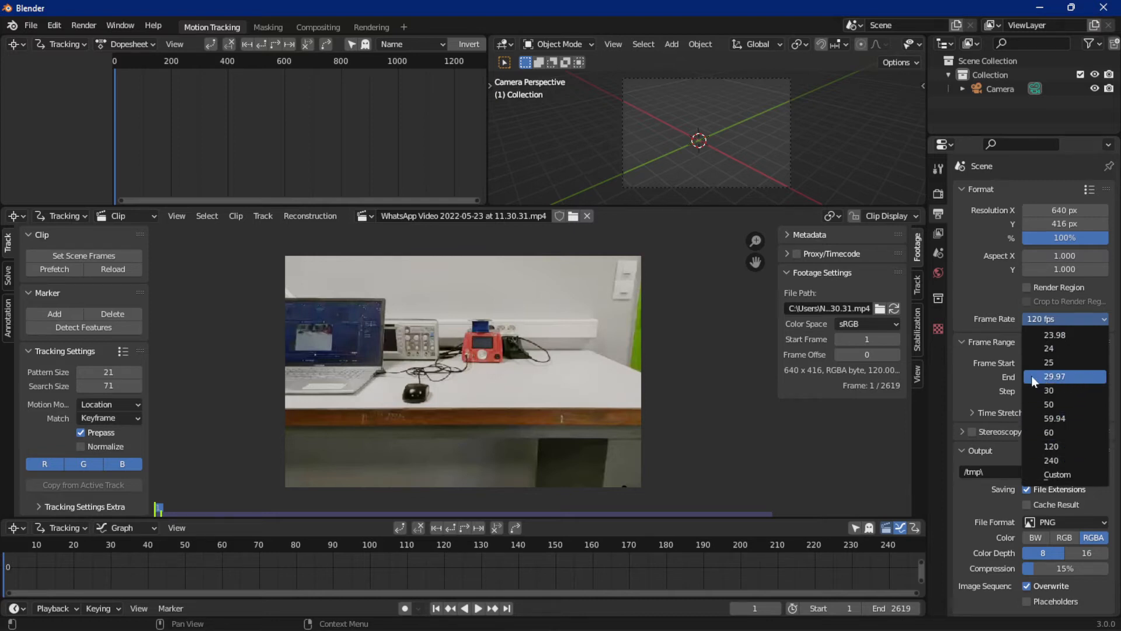
left_click(1077, 377)
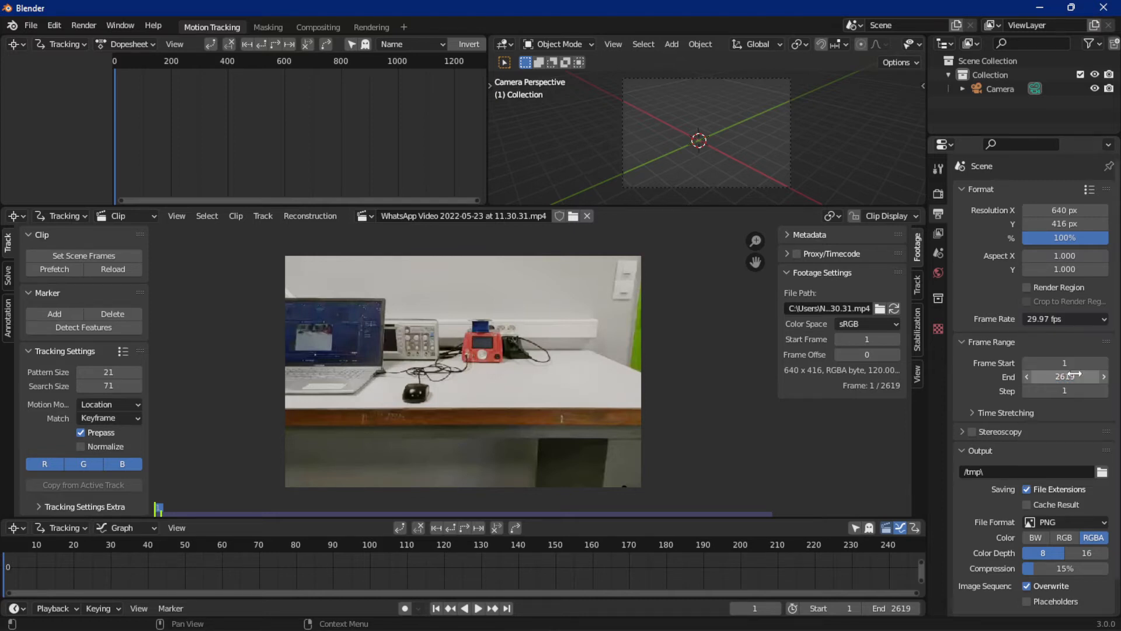
left_click(1056, 319)
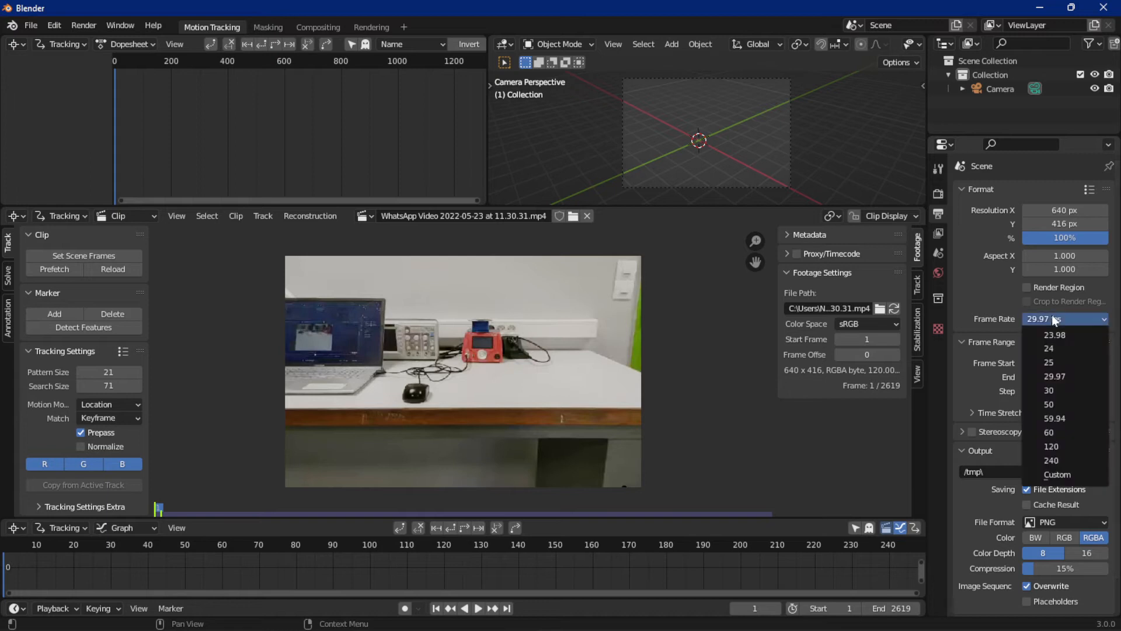
left_click(1051, 446)
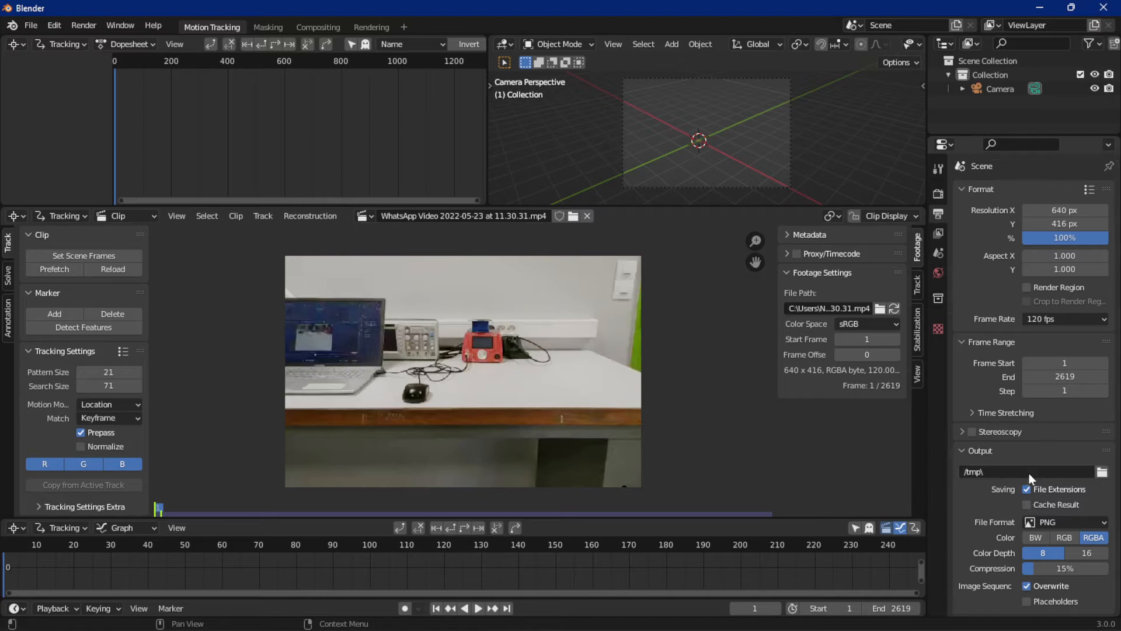
Step: Set the render output folder to C:\Blender_Youtube\CHOSE\
left_click(1102, 472)
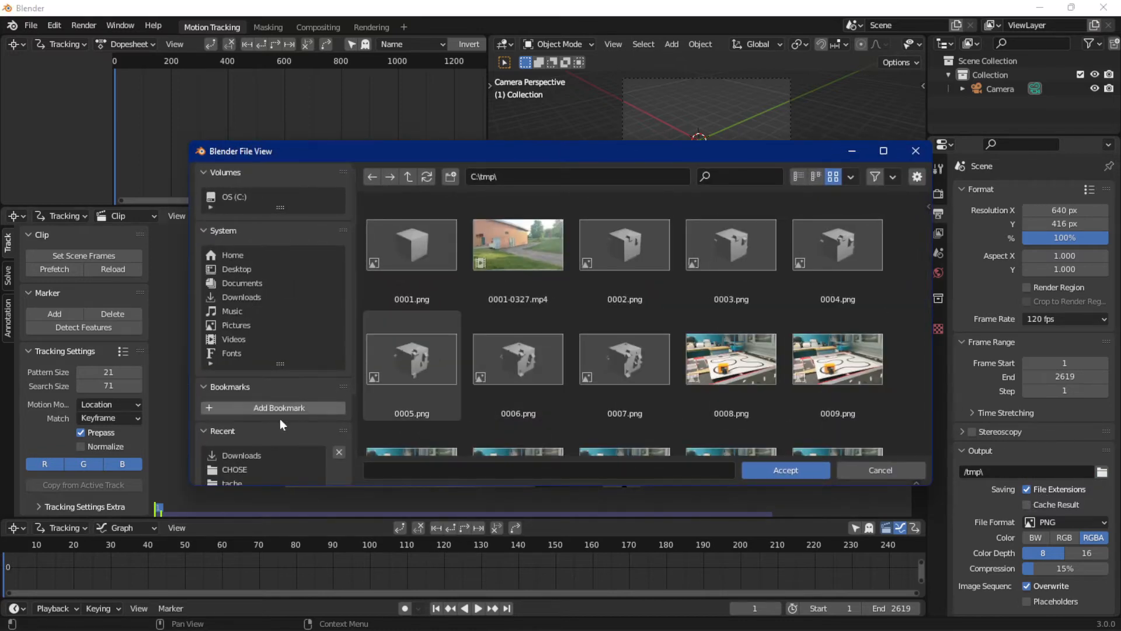
left_click(229, 467)
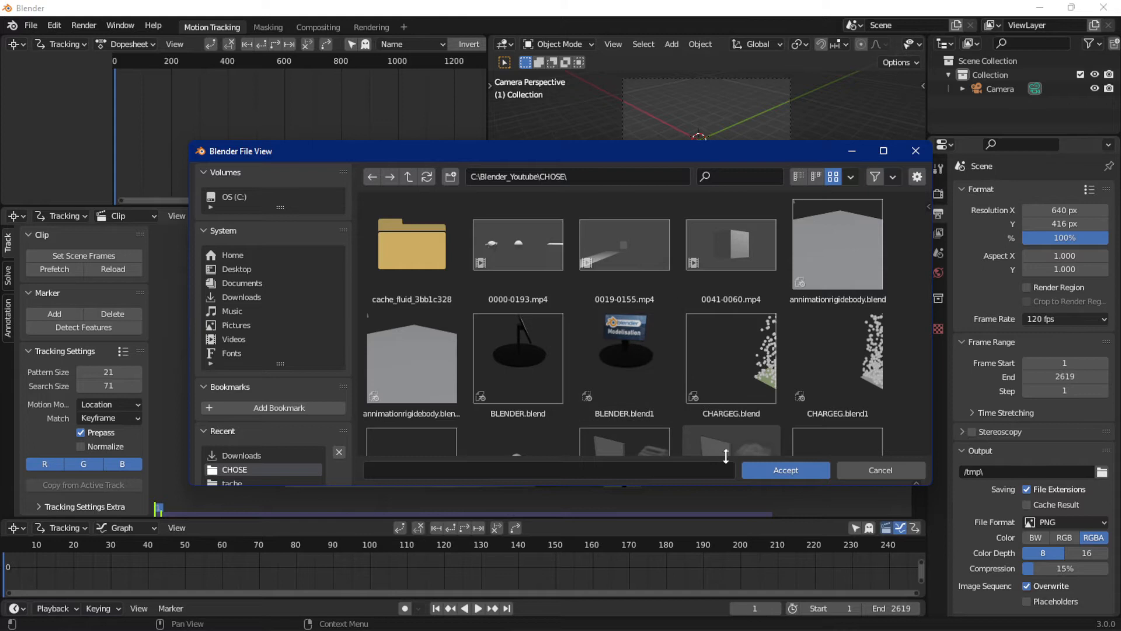
left_click(793, 470)
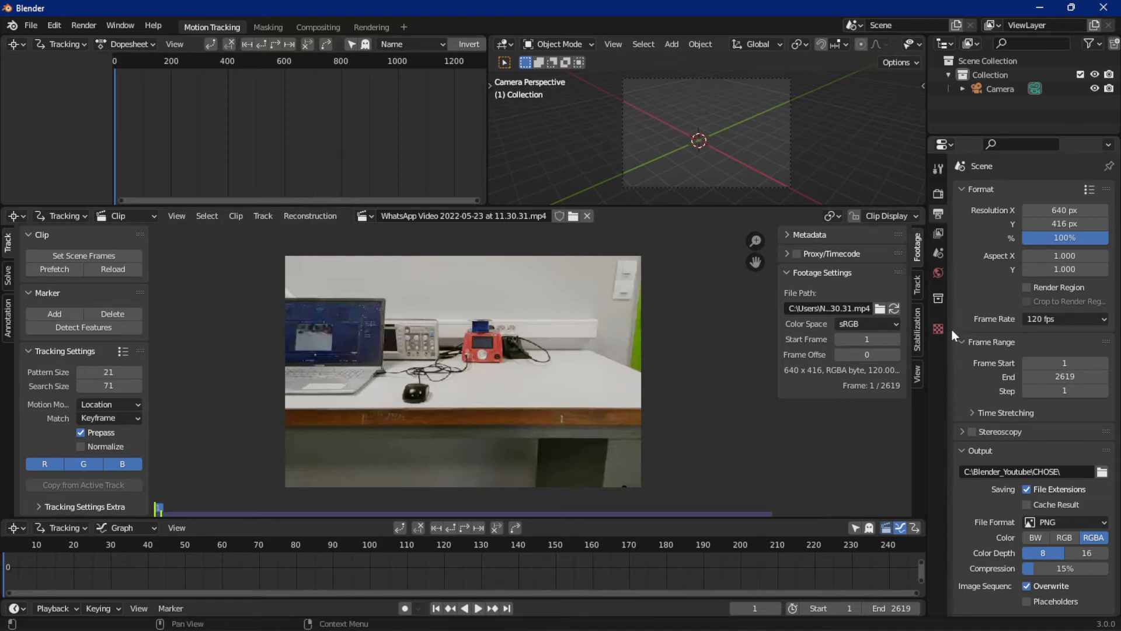
Step: Set the output file format to FFmpeg Video with an MPEG-4 container
scroll(1005, 462, "down", 2)
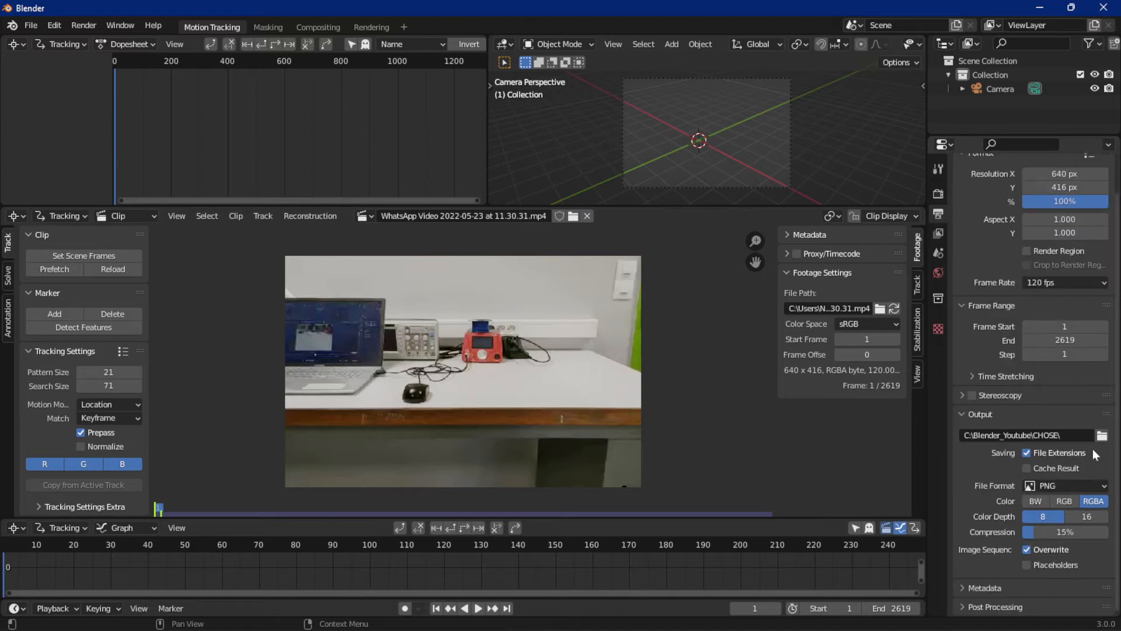
left_click(1066, 485)
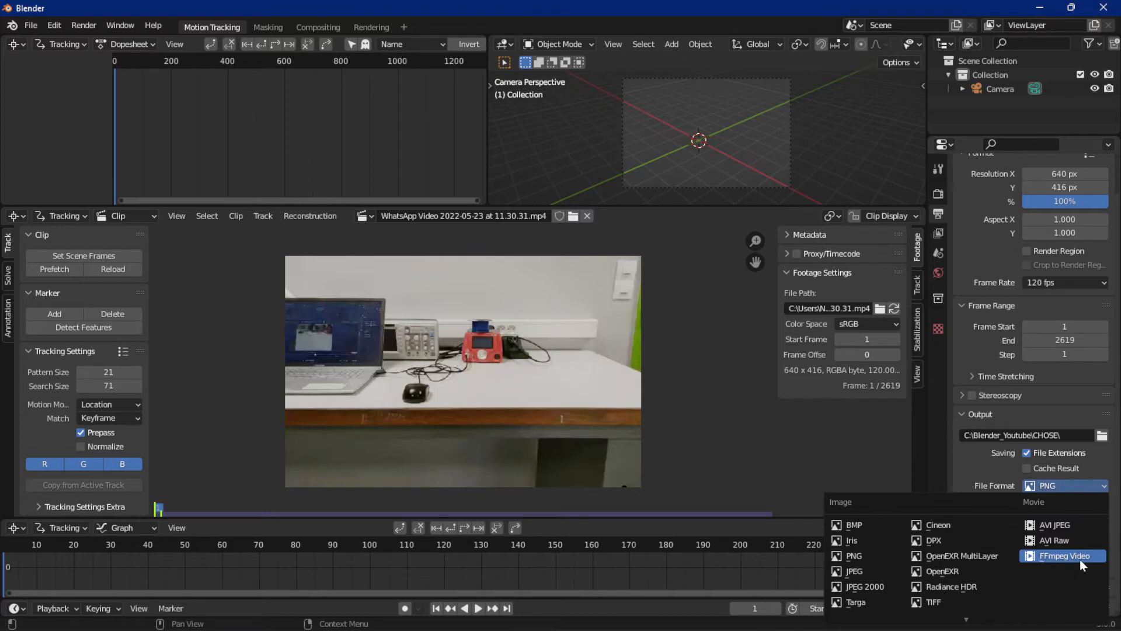
left_click(1050, 554)
left_click(982, 558)
scroll(1010, 529, "down", 5)
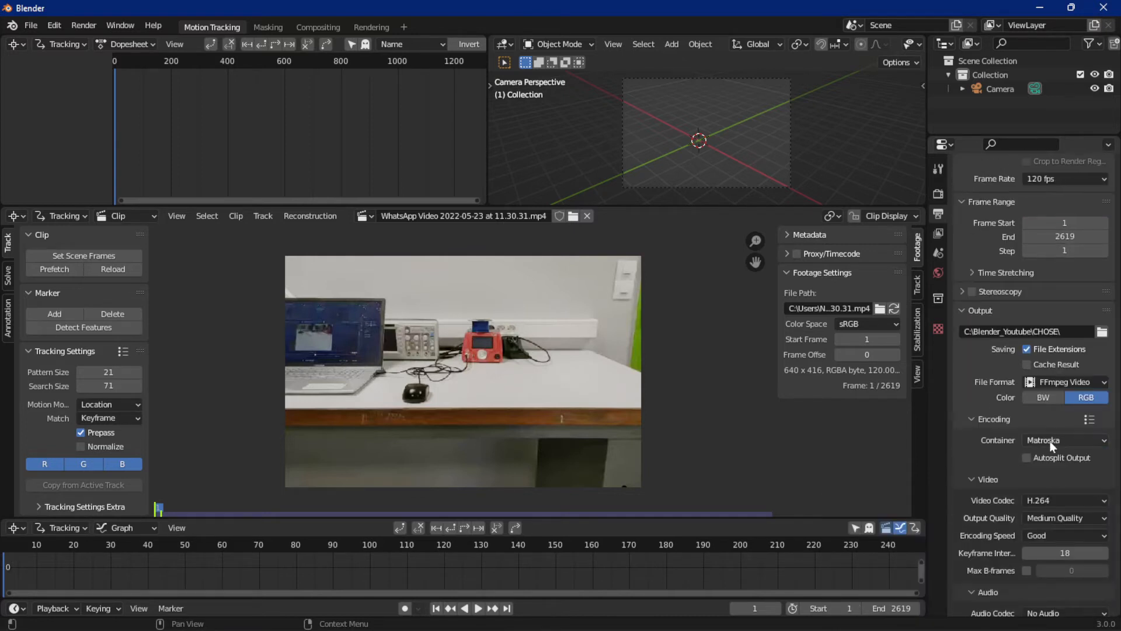
left_click(1049, 440)
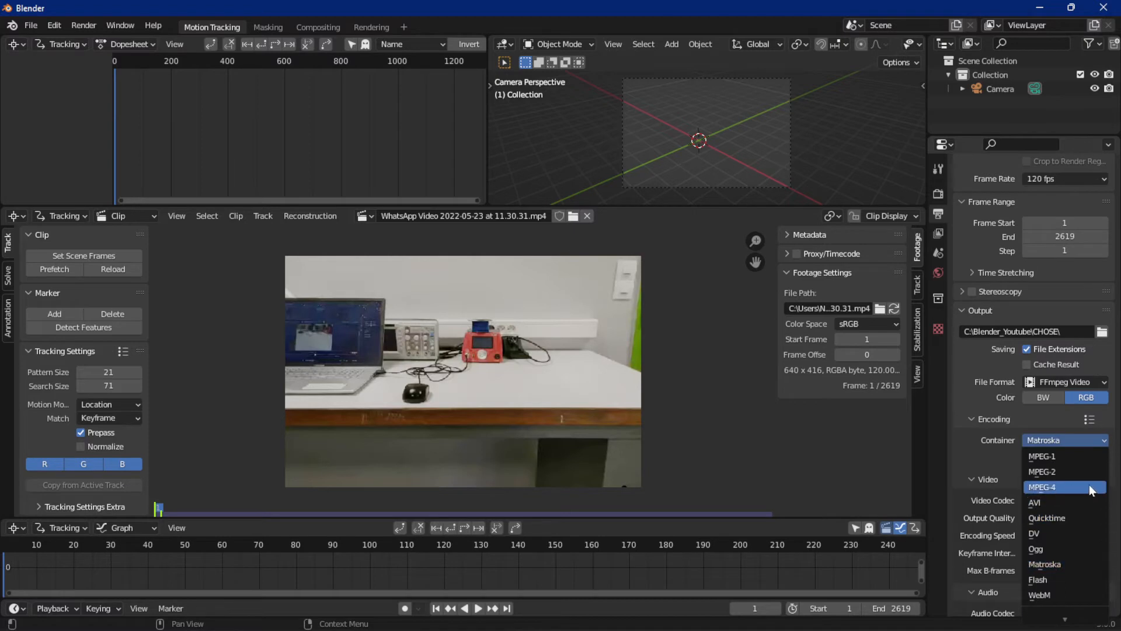
left_click(1072, 488)
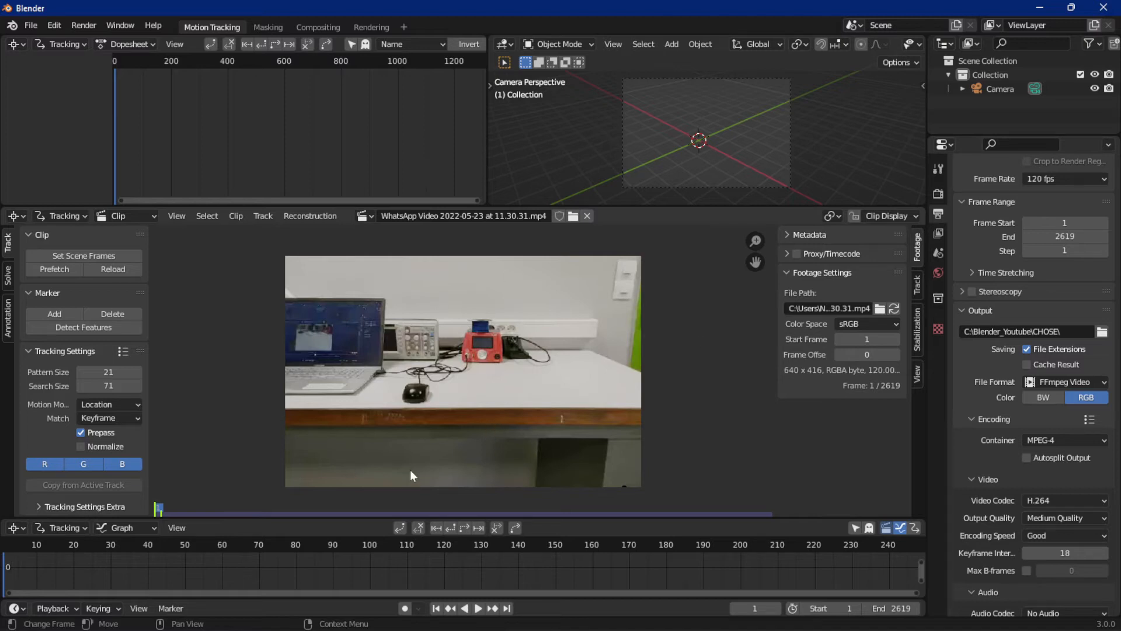
Step: Enlarge the footage in the clip editor and play part of it to check its playback
left_click_drag(754, 239, 755, 255)
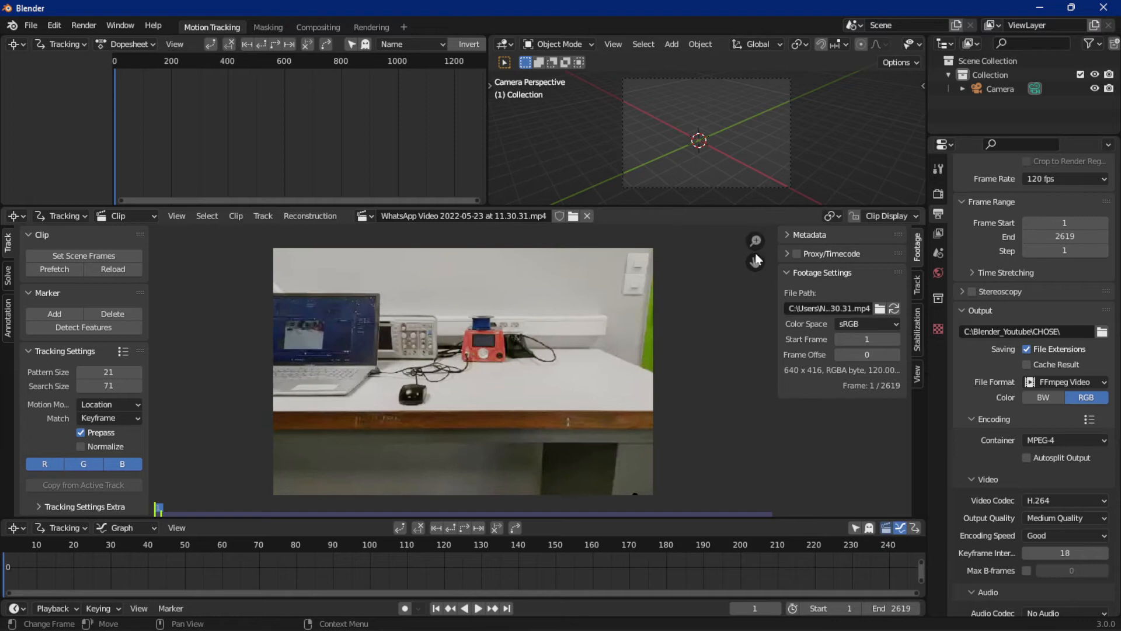
mouse_move(754, 262)
left_mouse_down()
mouse_move(725, 277)
mouse_move(755, 249)
mouse_move(769, 259)
left_mouse_up()
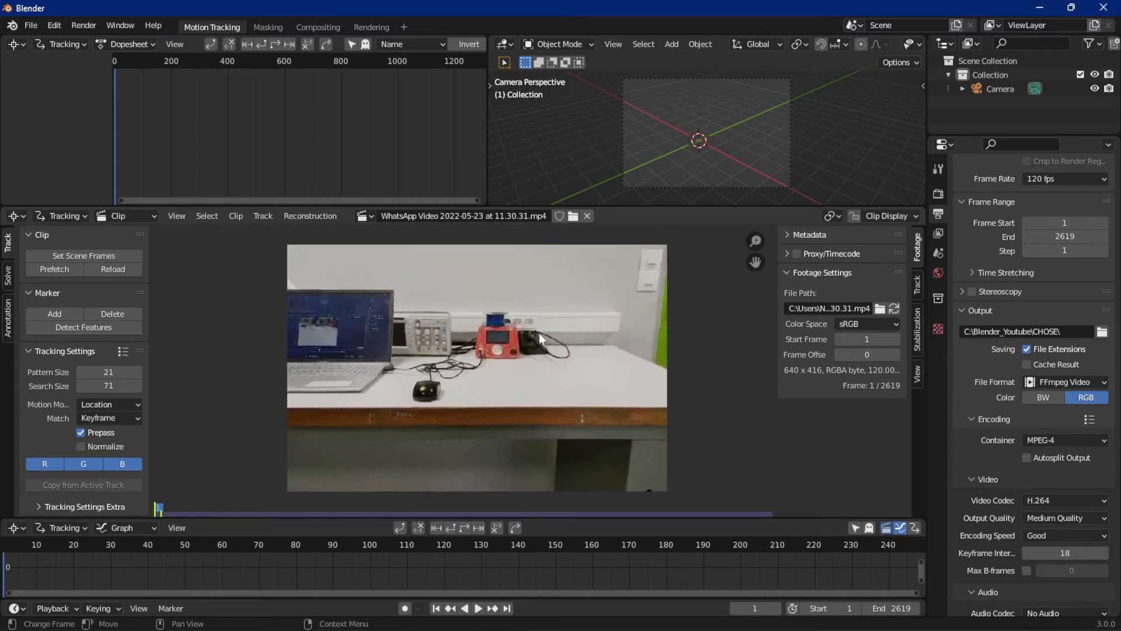
middle_click_drag(540, 333, 572, 338)
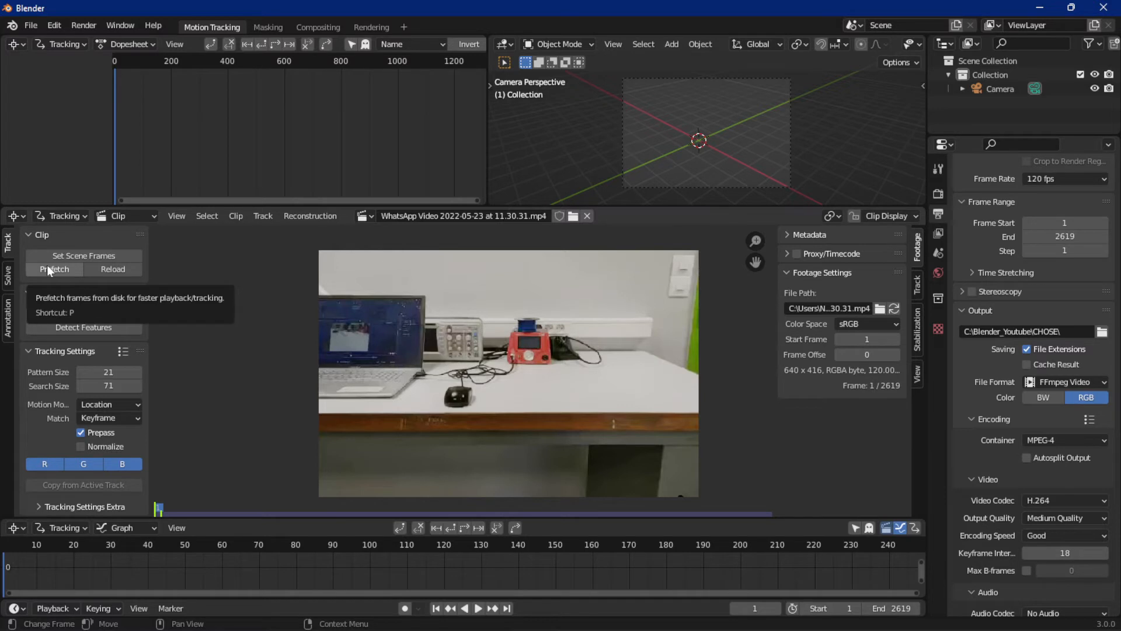
key("space")
key("space")
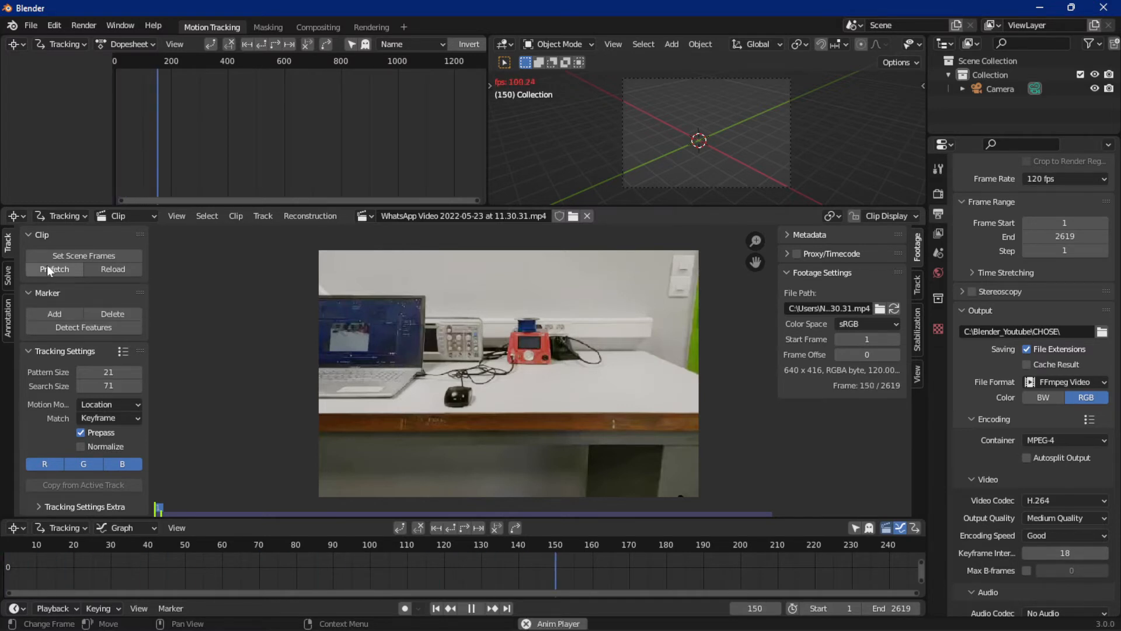
key("space")
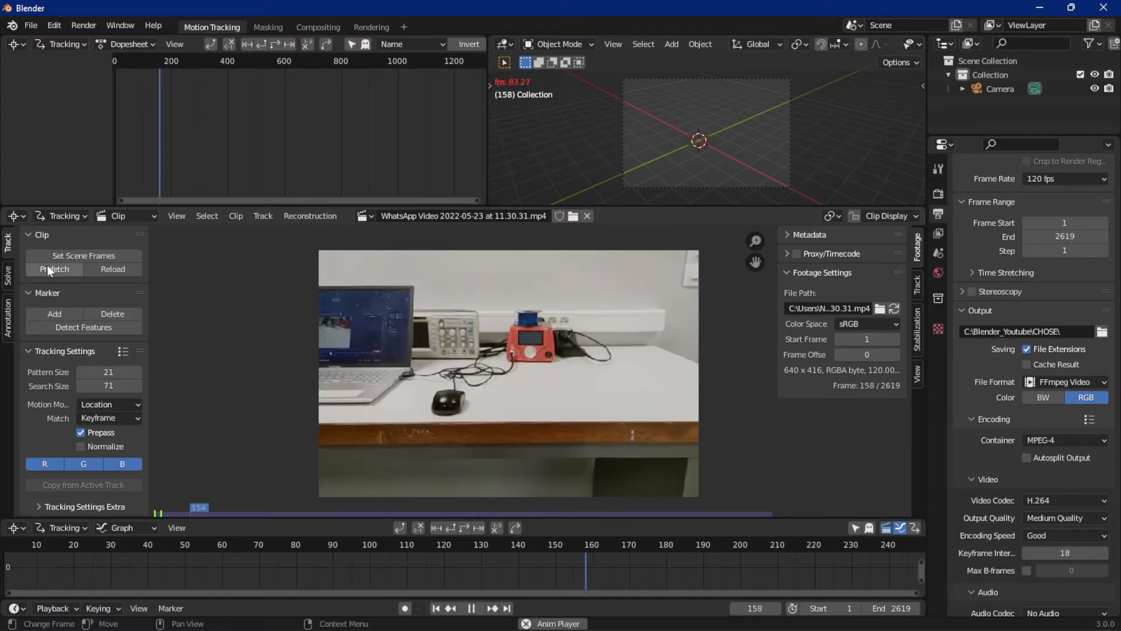
key("space")
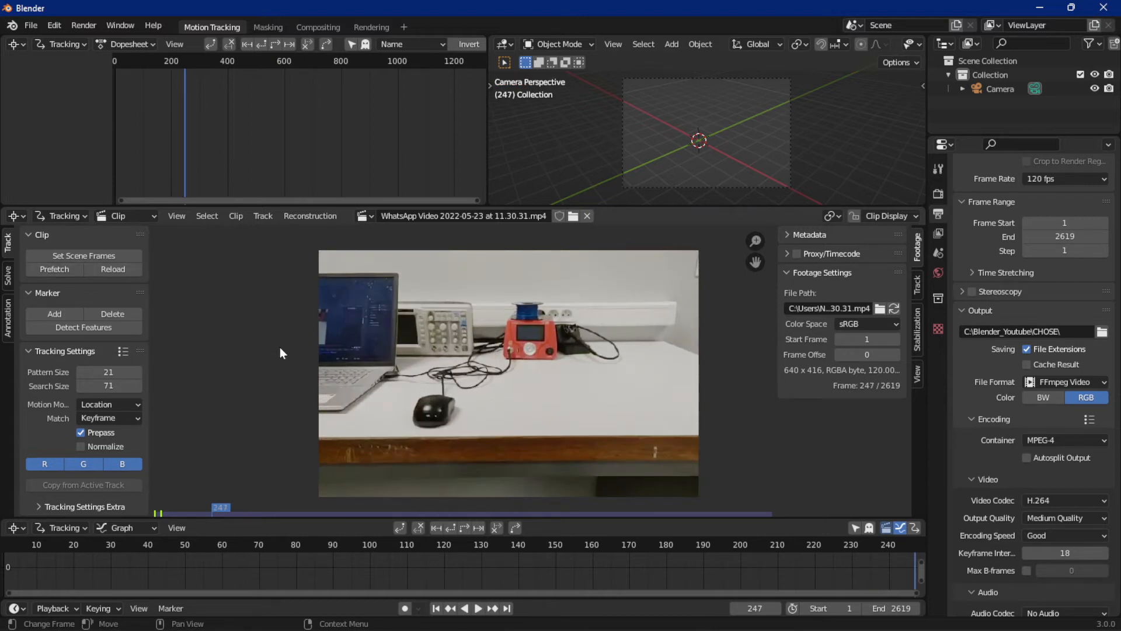
Step: Prefetch the clip's frames into memory from the first frame and start playback
left_click(436, 608)
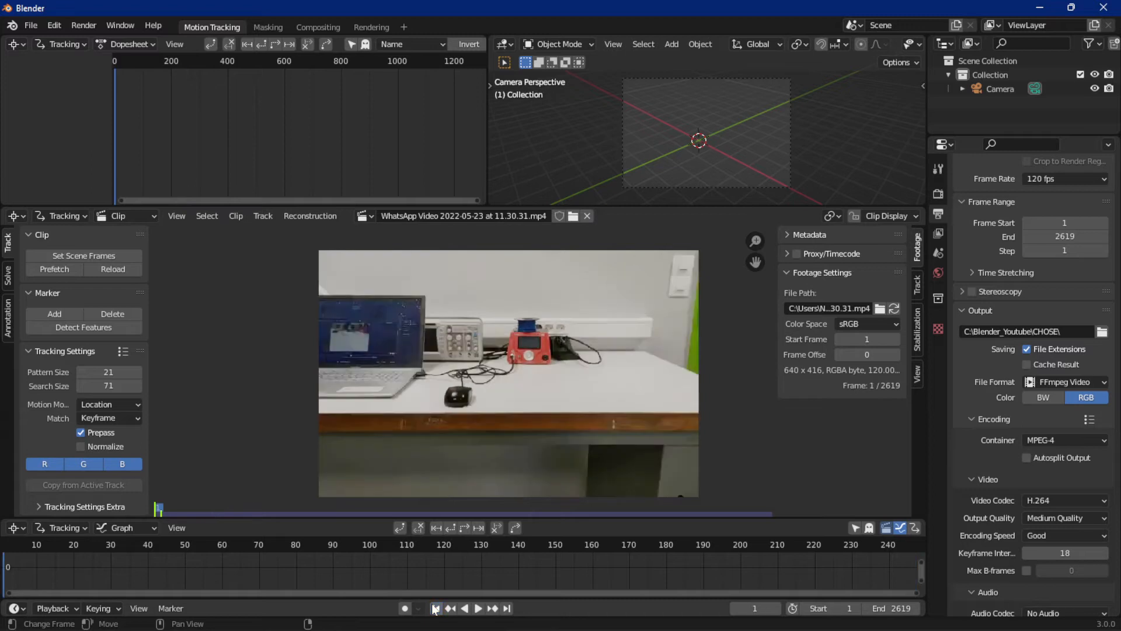
left_click(31, 266)
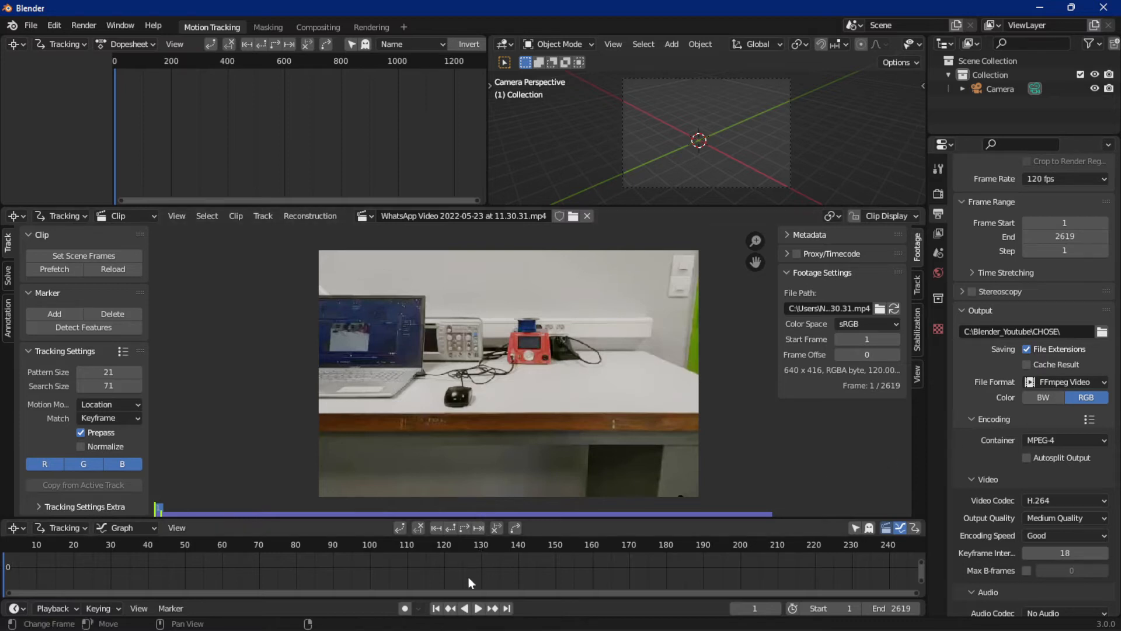
left_click(477, 607)
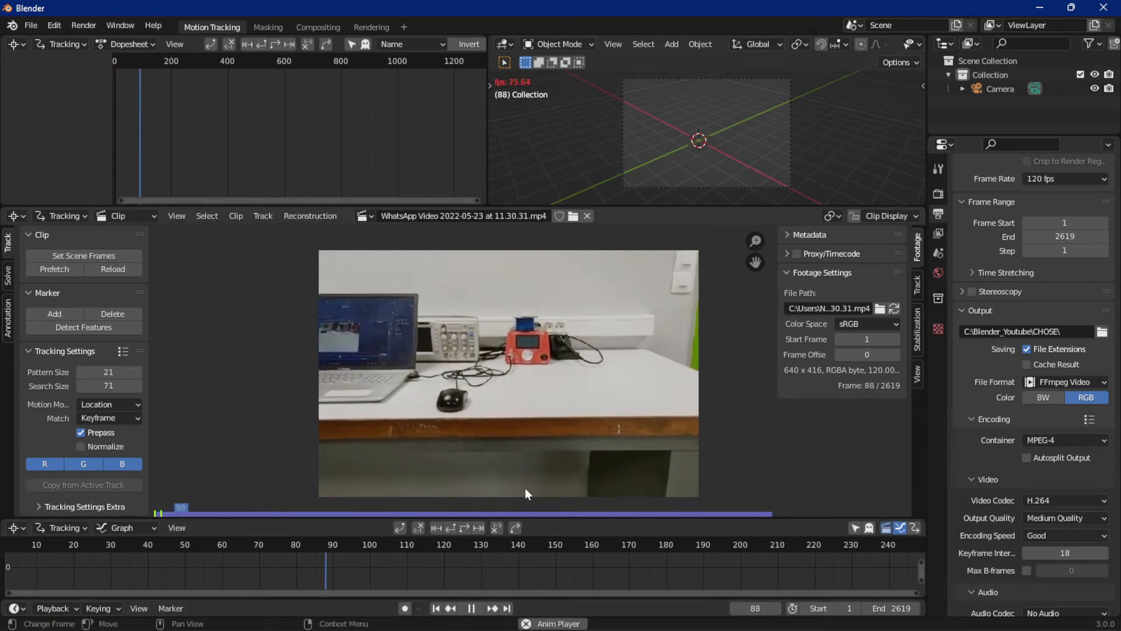
Step: Reload the clip and prefetch its frames again from frame 1, checking the playback briefly and returning to the first frame
left_click(474, 608)
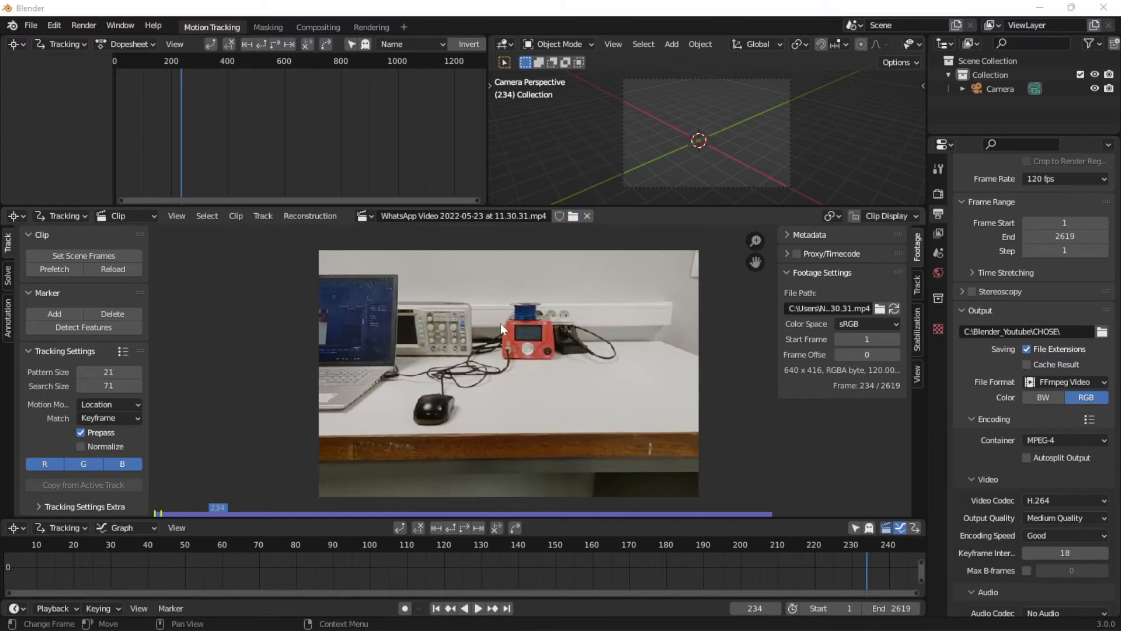
key("alt+o")
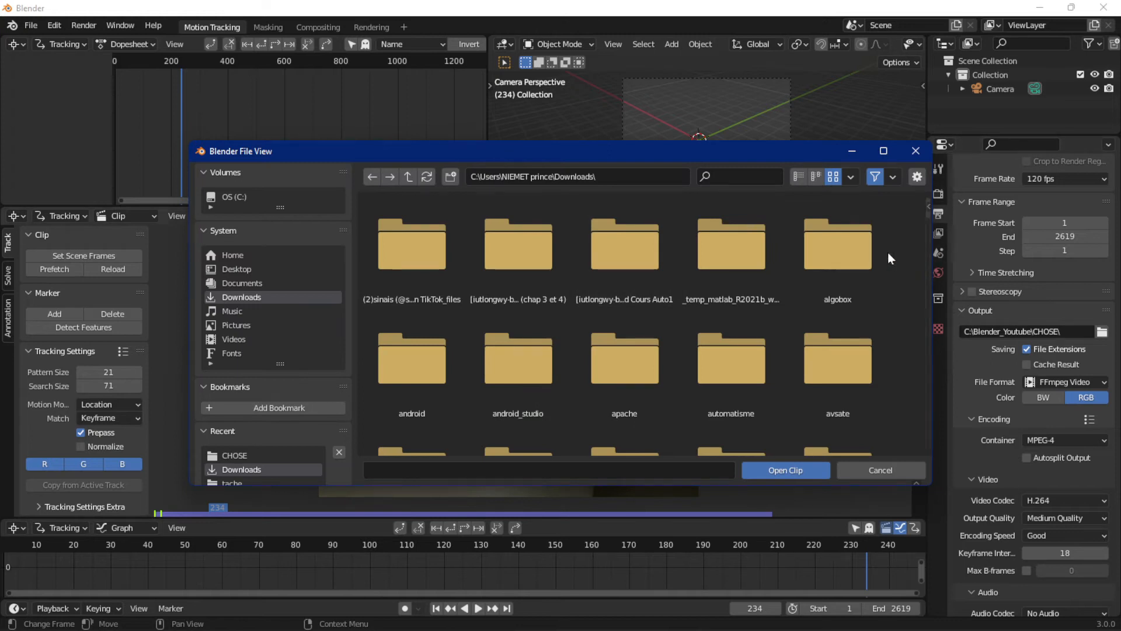
left_click(915, 150)
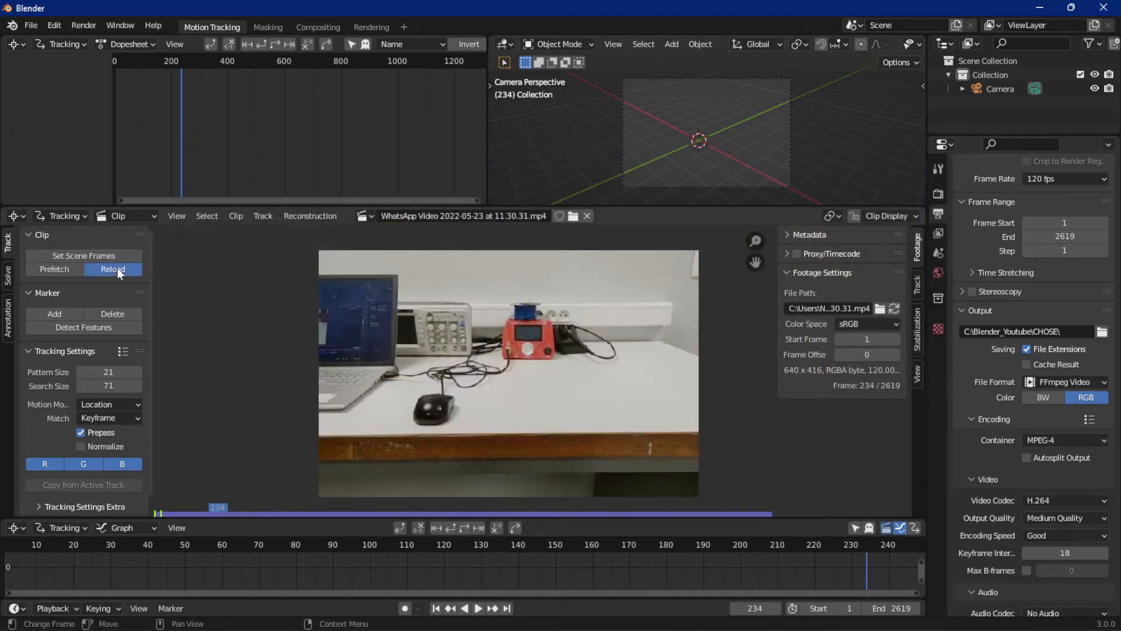
left_click(117, 268)
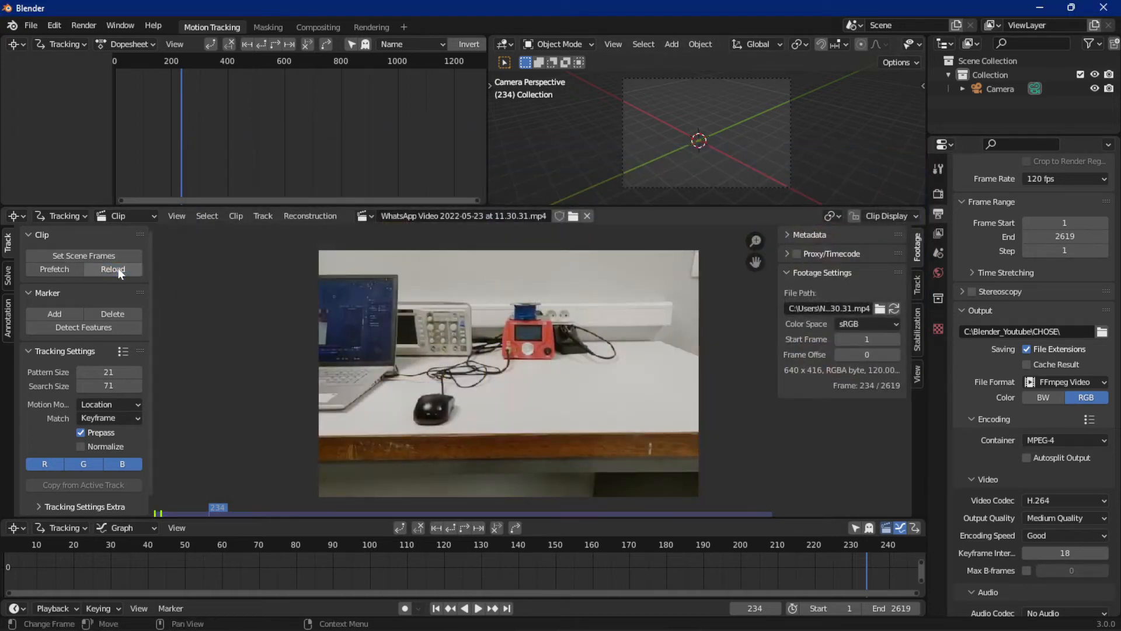
left_click(435, 608)
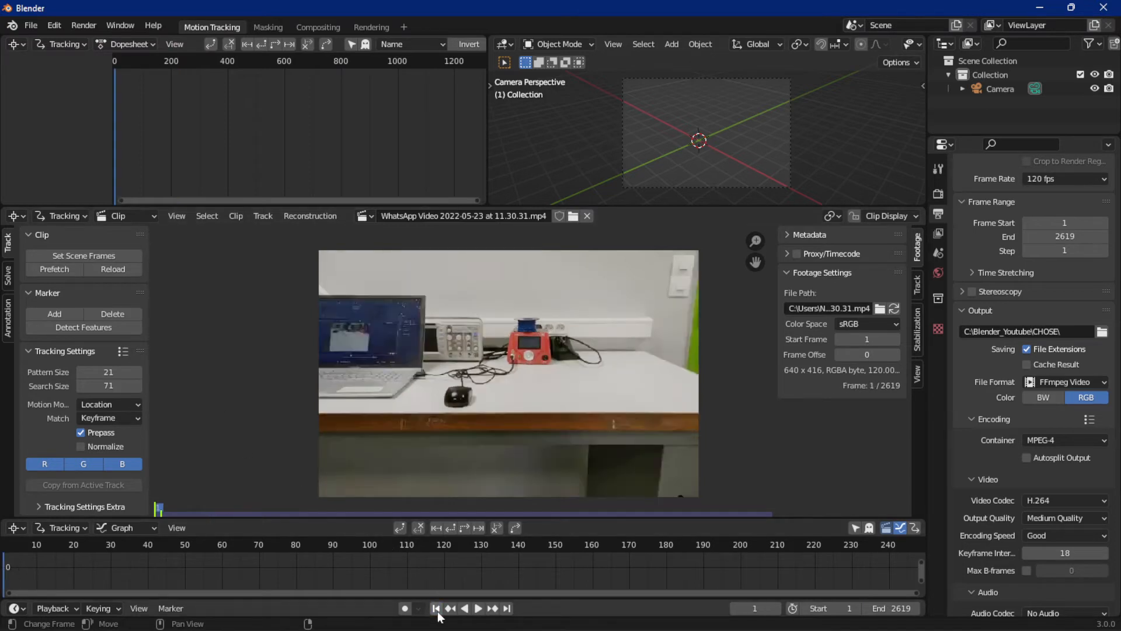
left_click(48, 268)
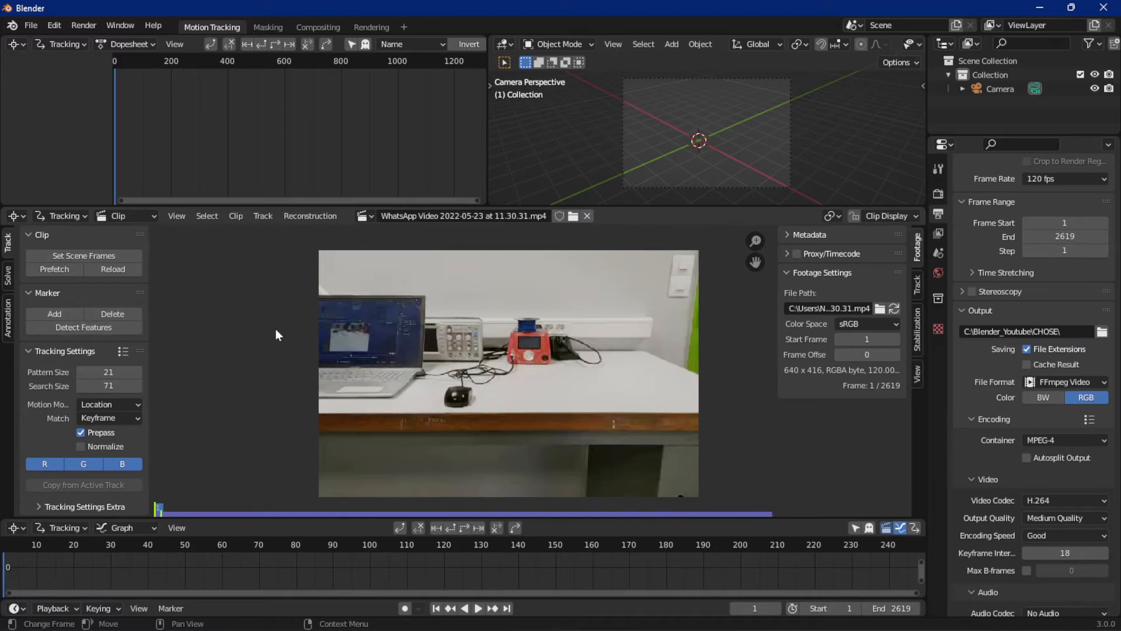
key("space")
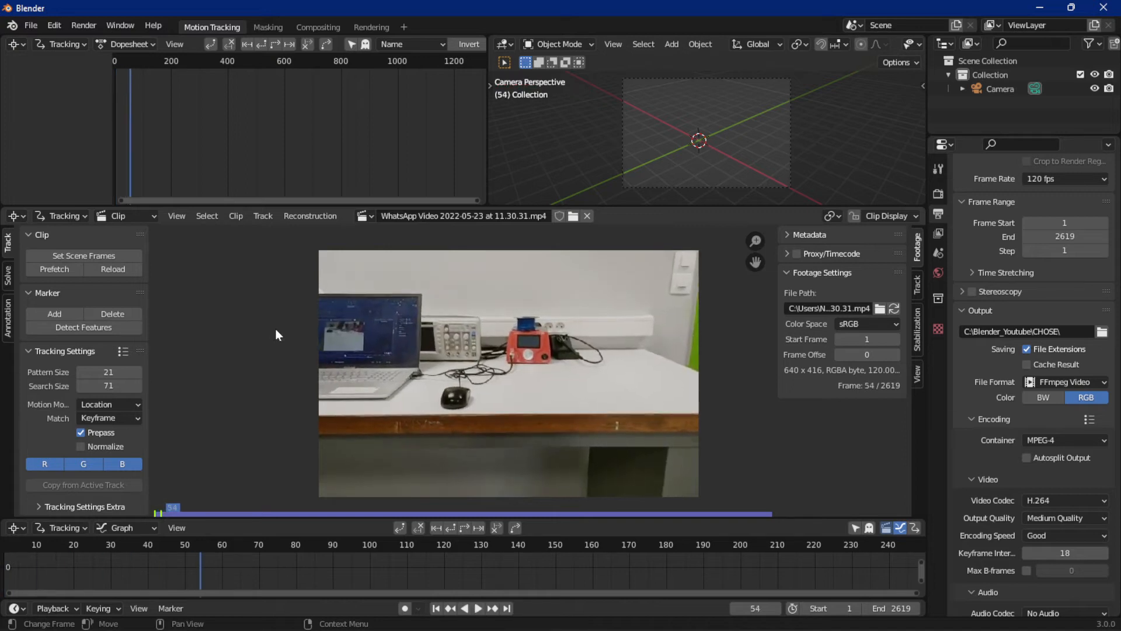
key("Escape")
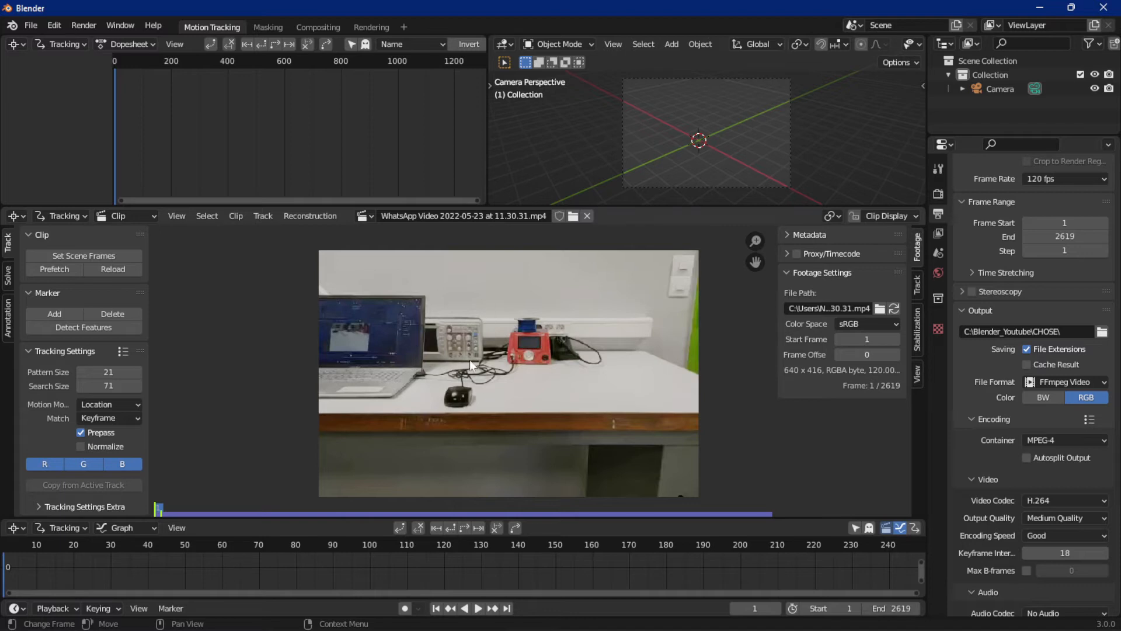
Step: Add a tracking marker on the round dial of the red device at frame 1
scroll(470, 359, "up", 2)
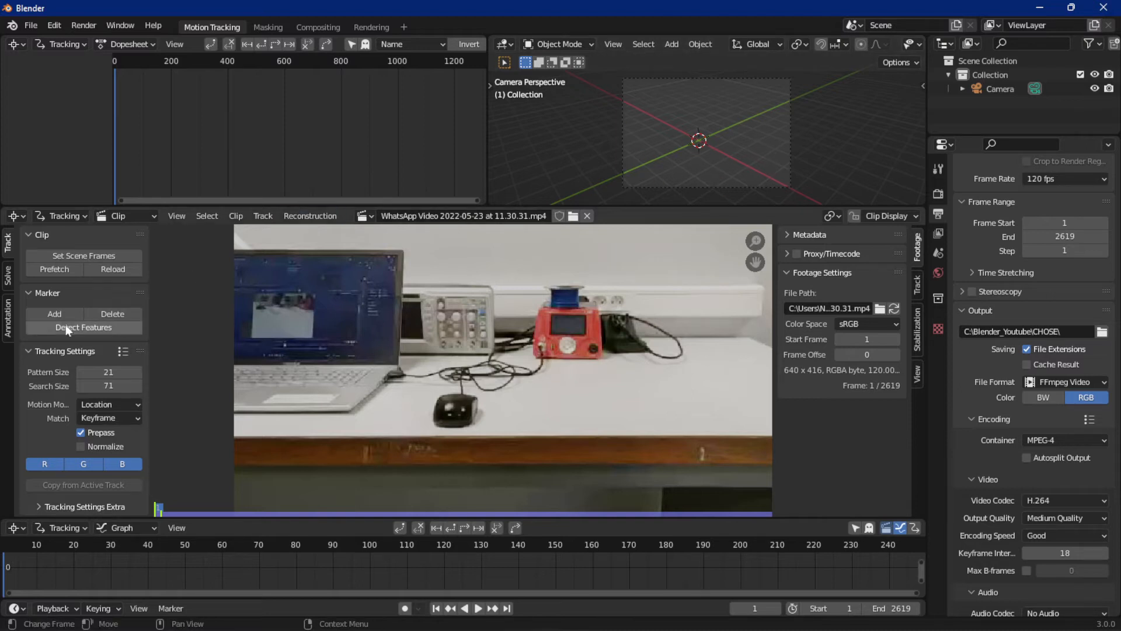
left_click(44, 313)
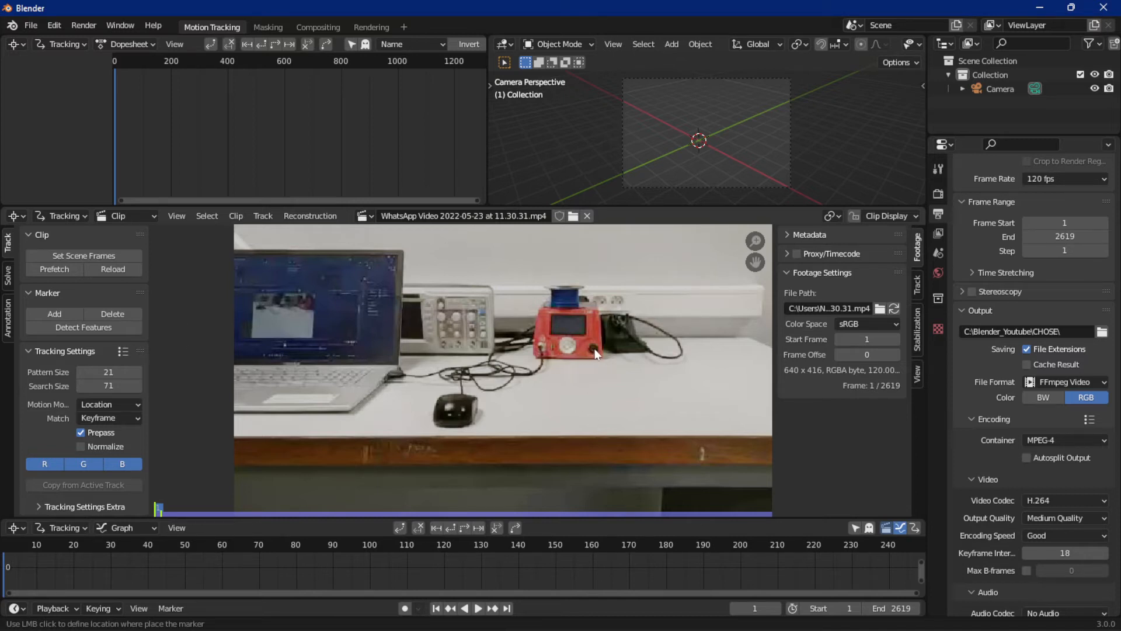
left_click(569, 351)
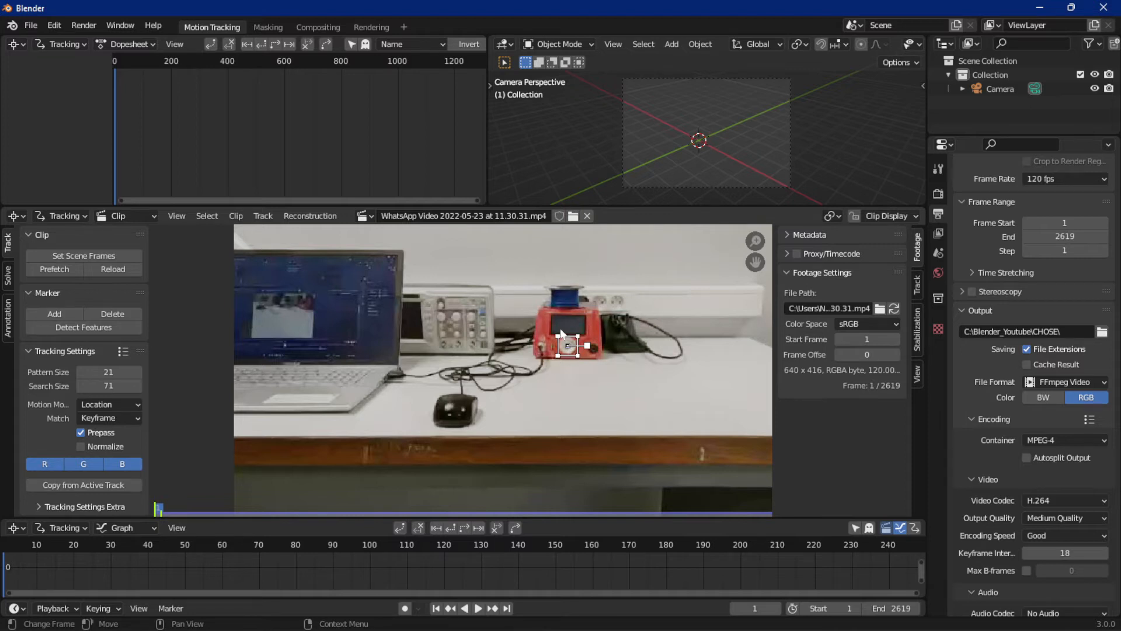
Step: Add one tracking marker at the oscilloscope's lower-left edge and another on the laptop screen's upper-right corner
left_click(57, 312)
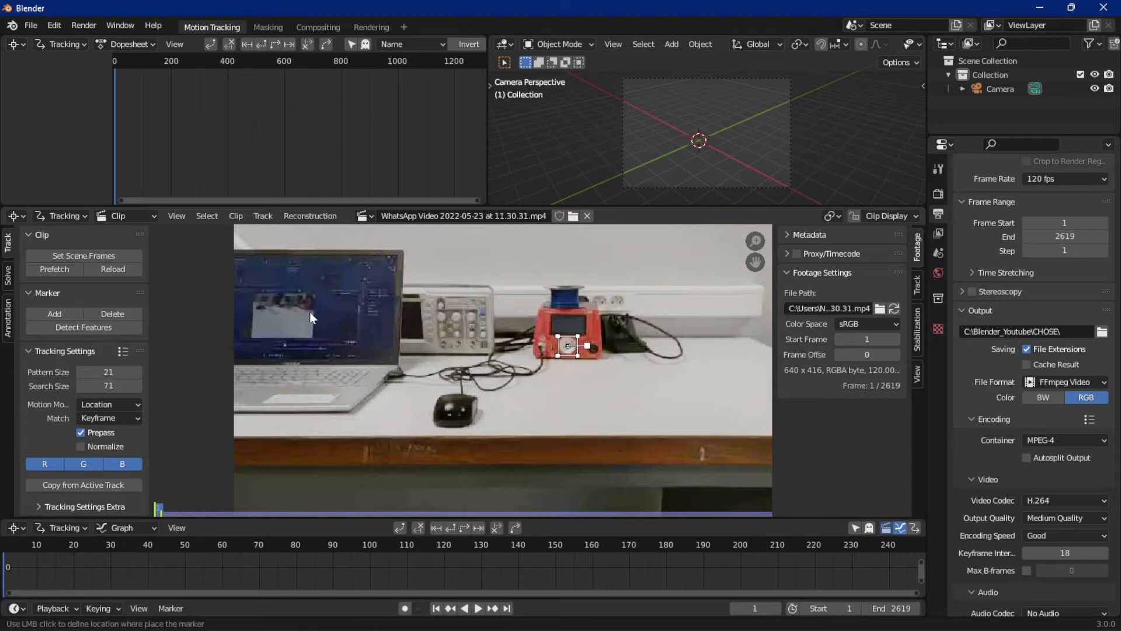
left_click(419, 338)
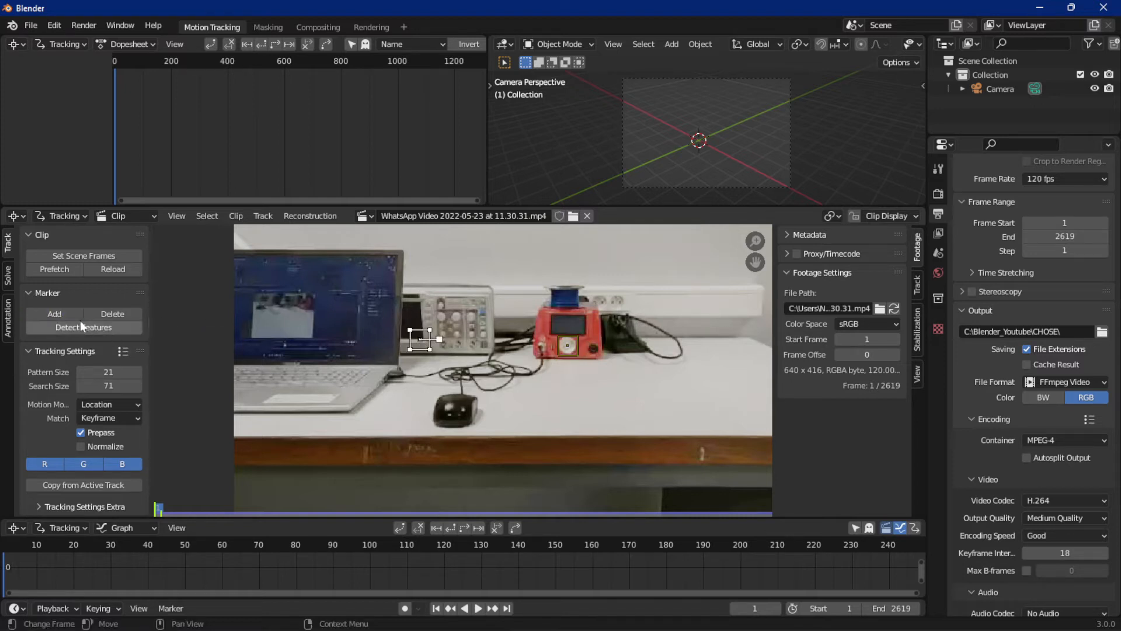
left_click(59, 312)
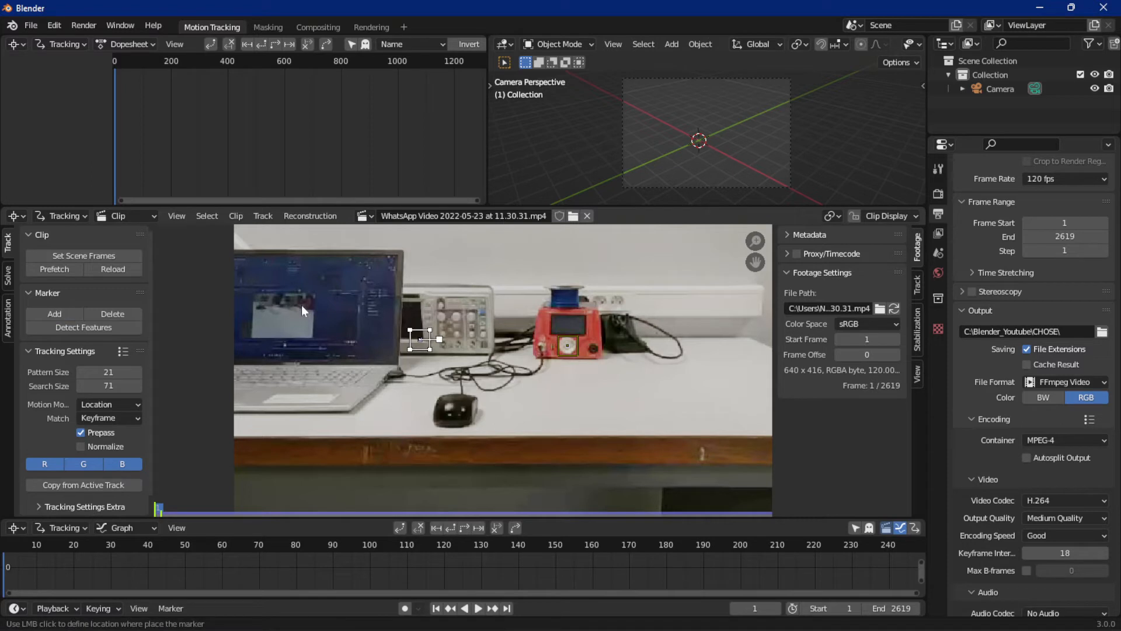
left_click(404, 266)
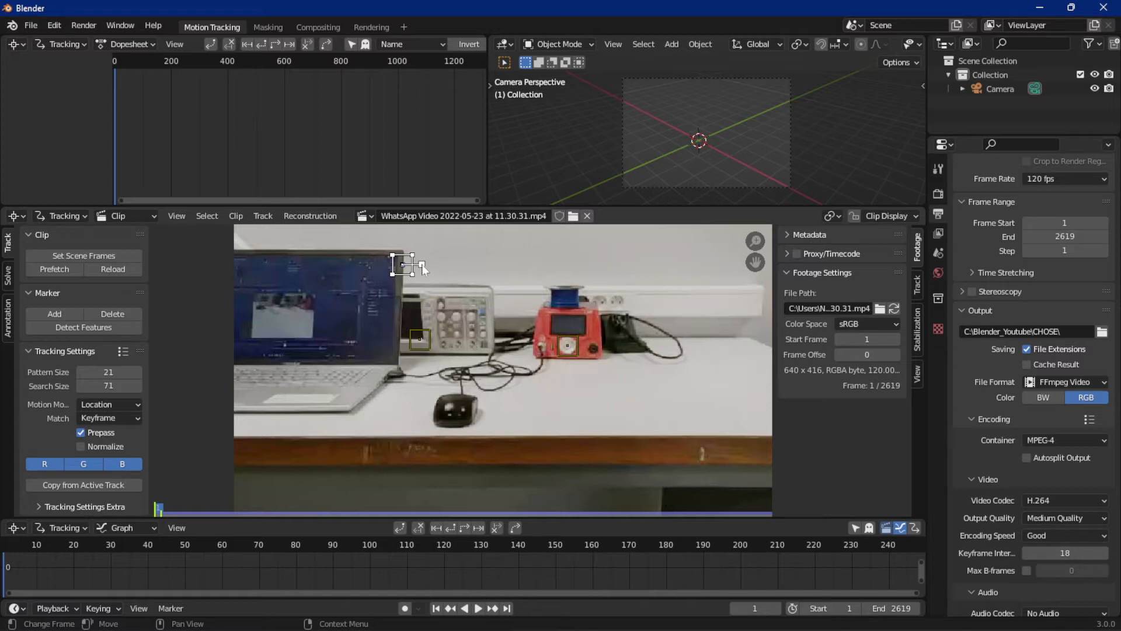
Step: Enlarge the laptop-corner marker's pattern area and rotate it slightly
left_click_drag(422, 264, 437, 264)
key("s")
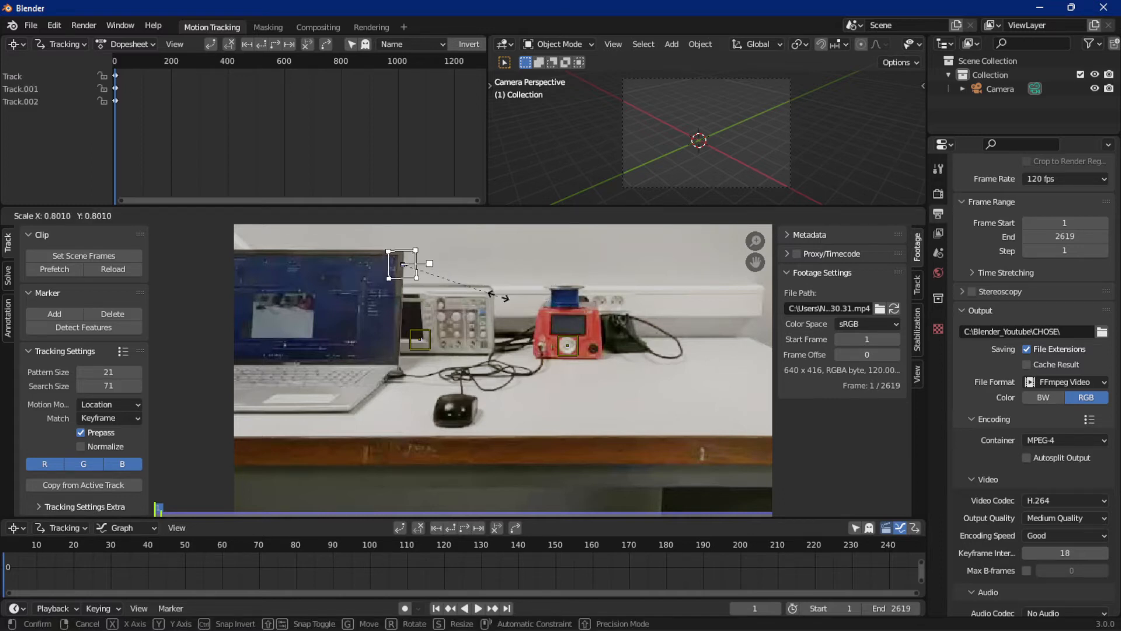
left_click(506, 301)
mouse_move(432, 265)
left_mouse_down()
mouse_move(430, 256)
mouse_move(430, 282)
mouse_move(430, 242)
mouse_move(431, 263)
left_mouse_up()
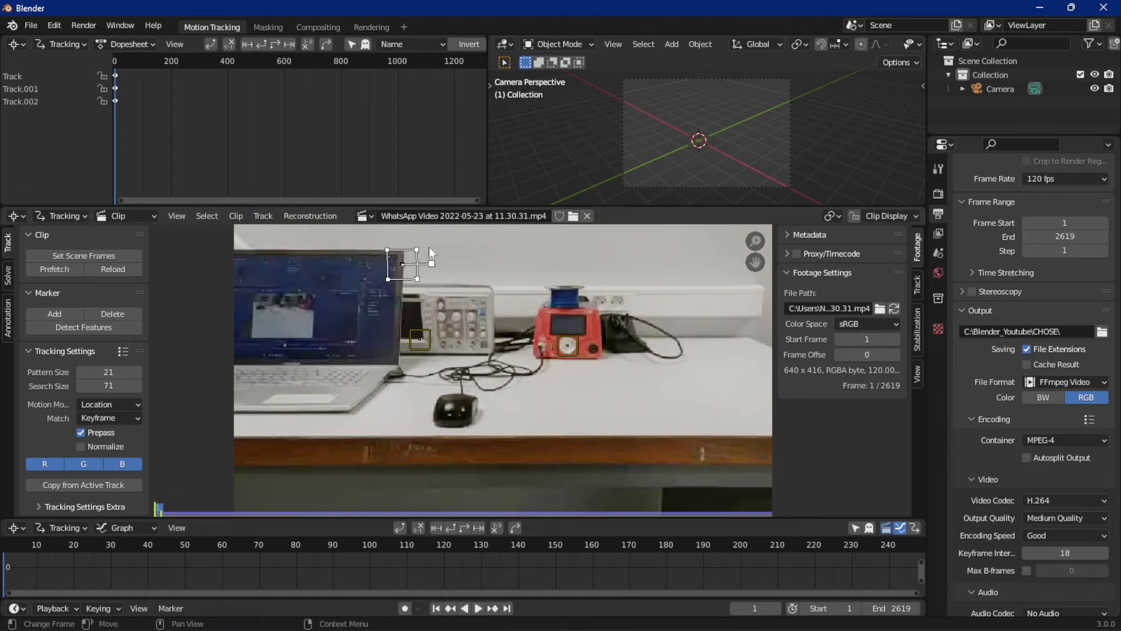
key("r")
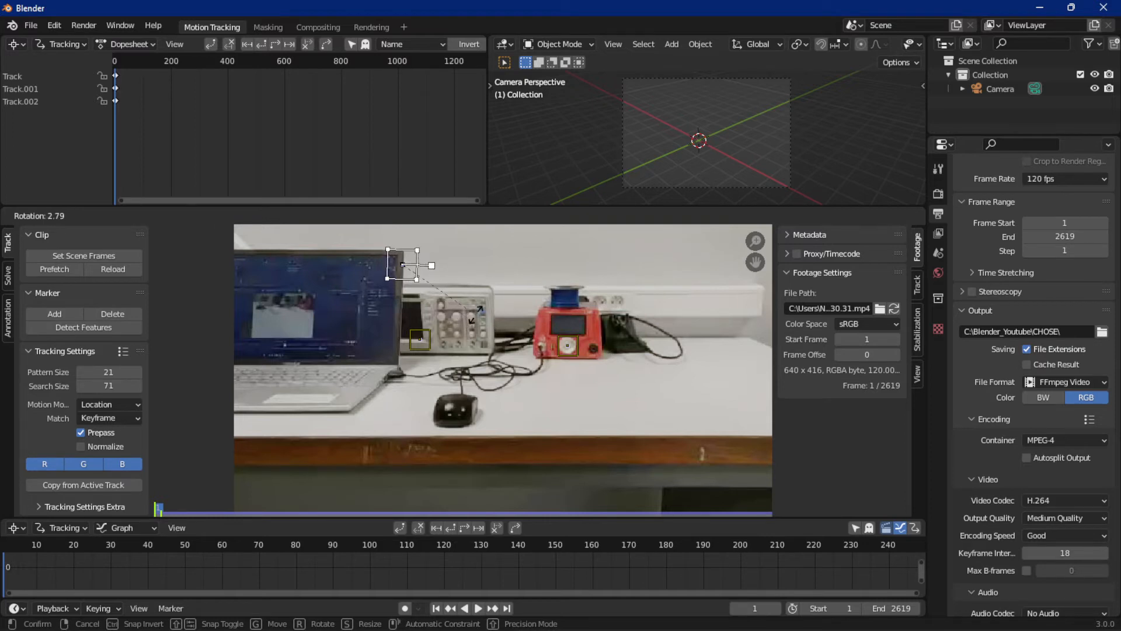
left_click(448, 279)
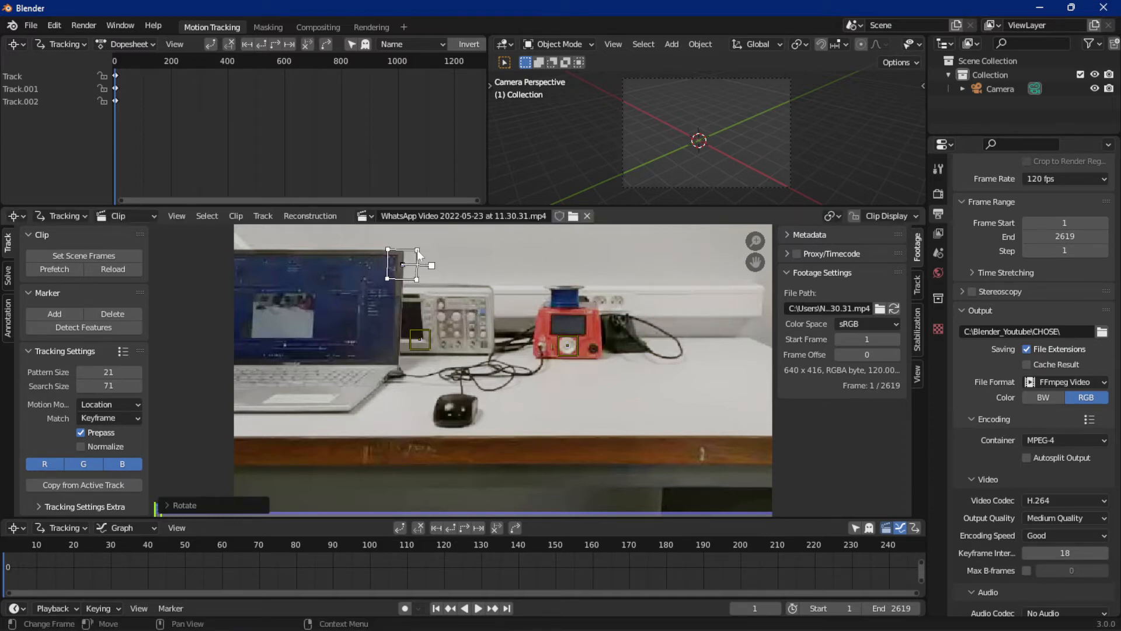
mouse_move(417, 249)
left_mouse_down()
mouse_move(411, 257)
mouse_move(417, 249)
left_mouse_up()
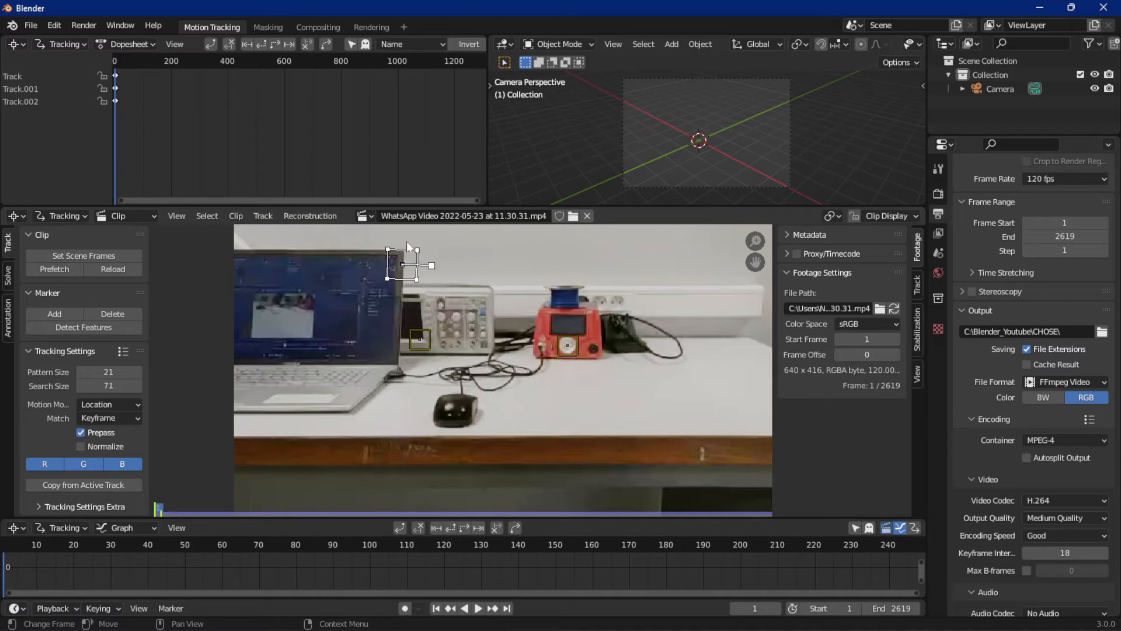
Step: Set the laptop marker's pattern area to 51.14 by 40.14 and its search area to 129.14 by 117.14, undoing the search area's X shift
left_click(912, 284)
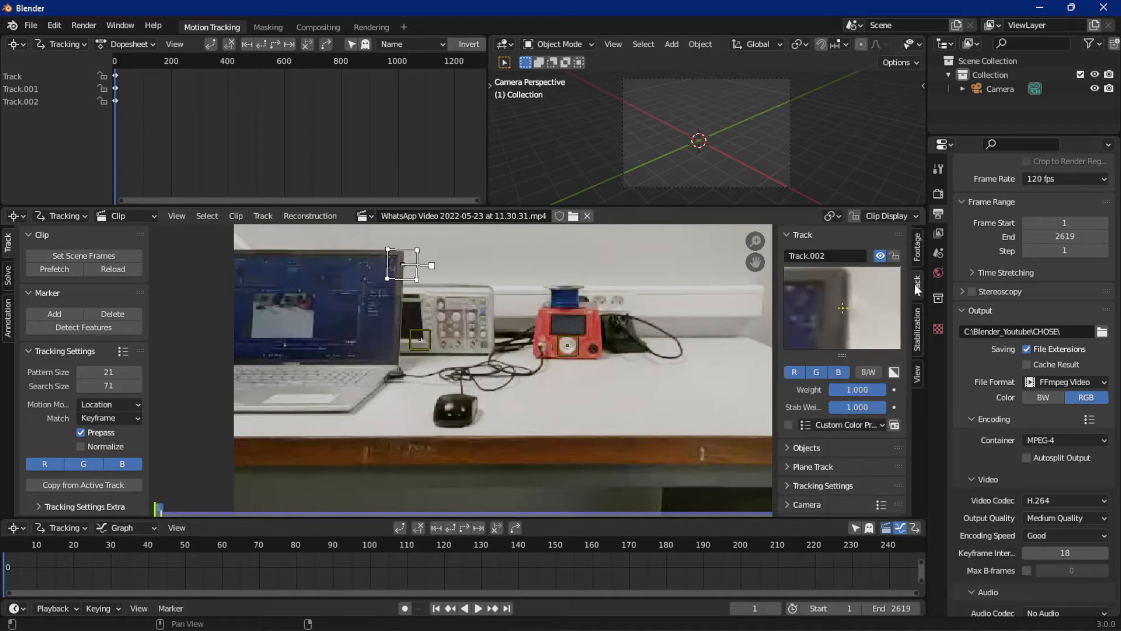
scroll(848, 392, "down", 1)
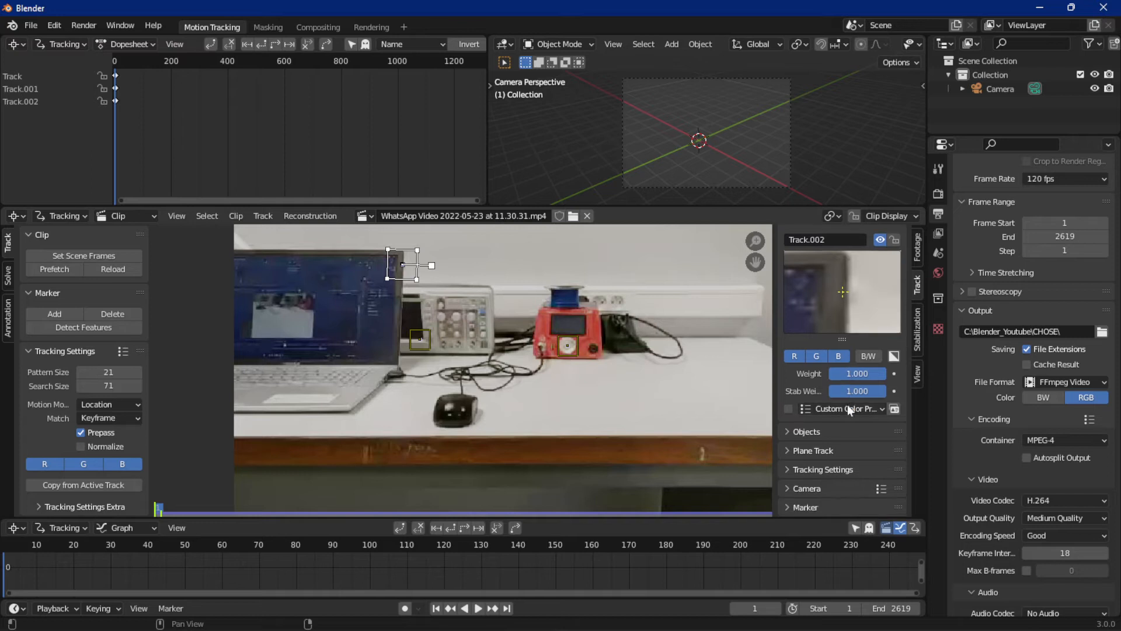
scroll(800, 506, "down", 7)
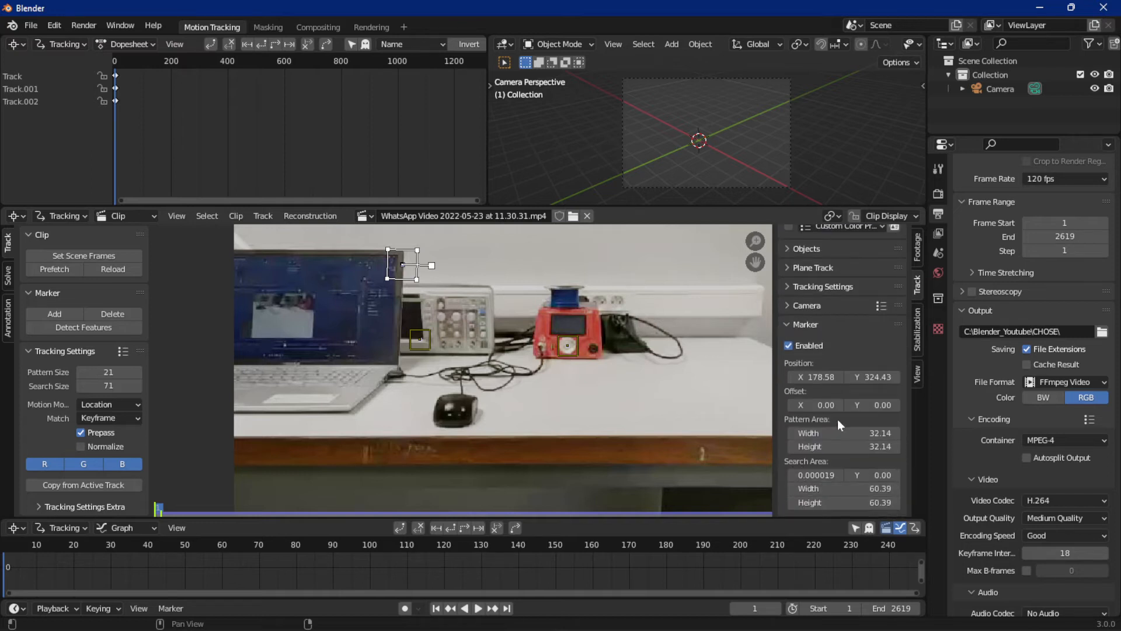
mouse_move(841, 433)
left_mouse_down()
mouse_move(876, 433)
mouse_move(820, 446)
mouse_move(806, 474)
mouse_move(829, 474)
mouse_move(809, 475)
left_mouse_up()
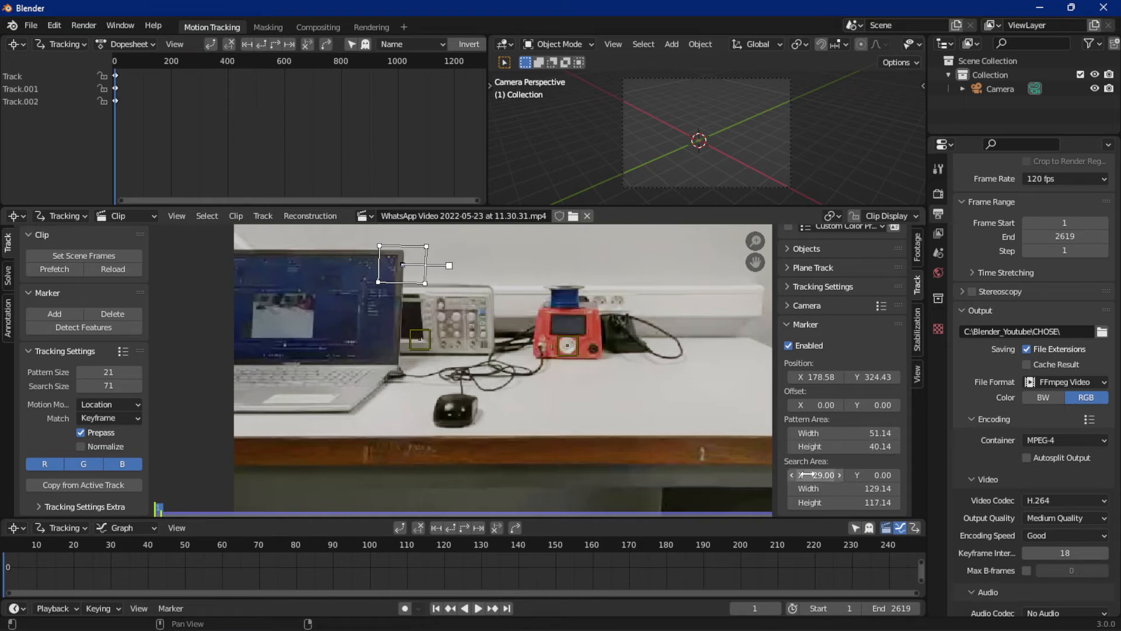
left_click(626, 419)
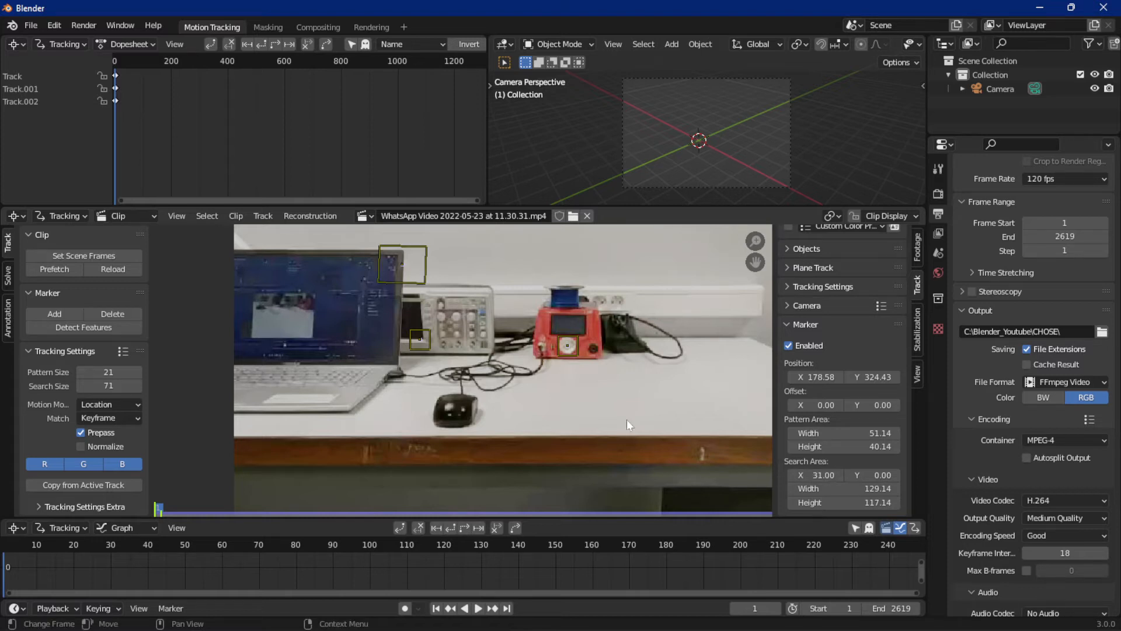
key("ctrl+z")
key("ctrl+z")
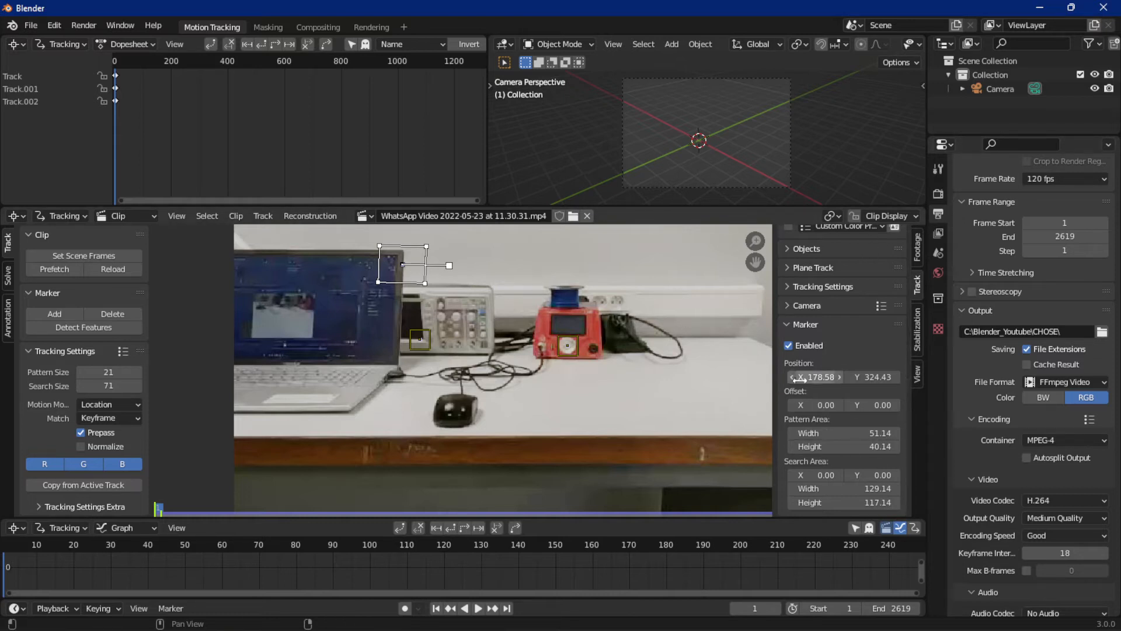
Step: Set the laptop marker's Y position to 312.43, try an X offset of 66, and reset that offset to 0
mouse_move(817, 376)
left_mouse_down()
mouse_move(804, 376)
mouse_move(899, 377)
mouse_move(831, 378)
mouse_move(869, 377)
mouse_move(846, 378)
mouse_move(822, 404)
mouse_move(875, 405)
left_mouse_up()
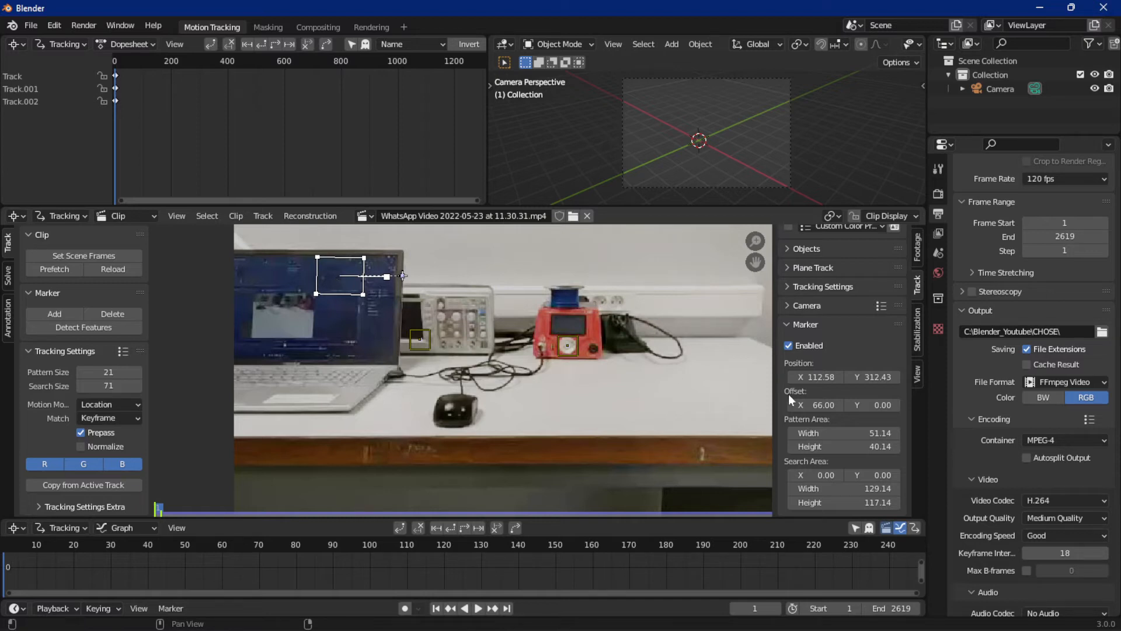
left_click(817, 405)
type("0")
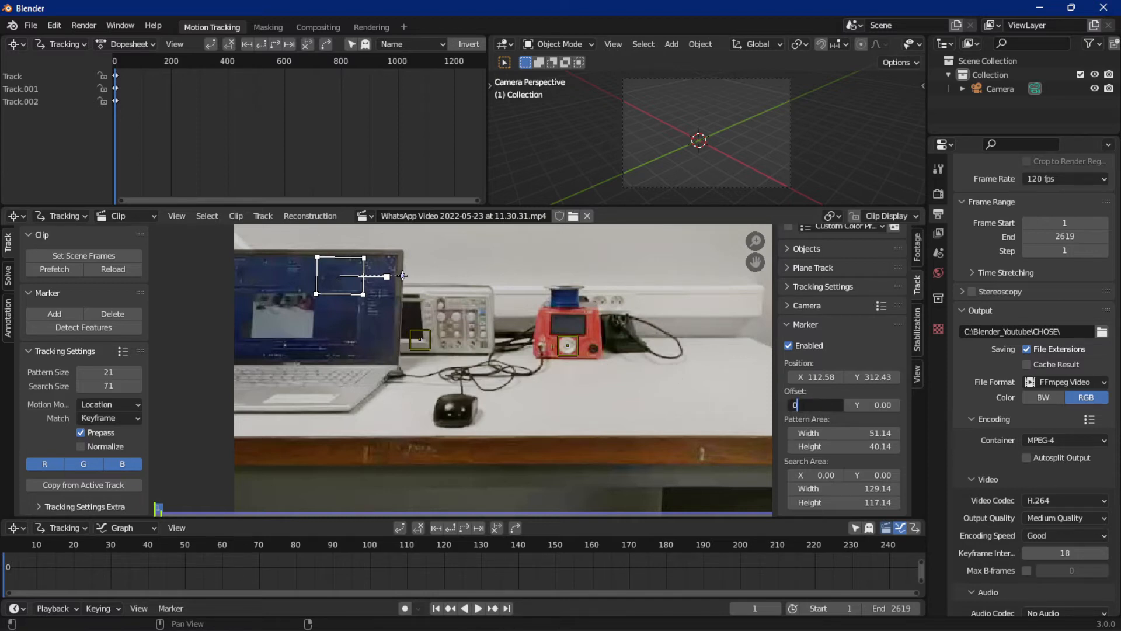
key("Return")
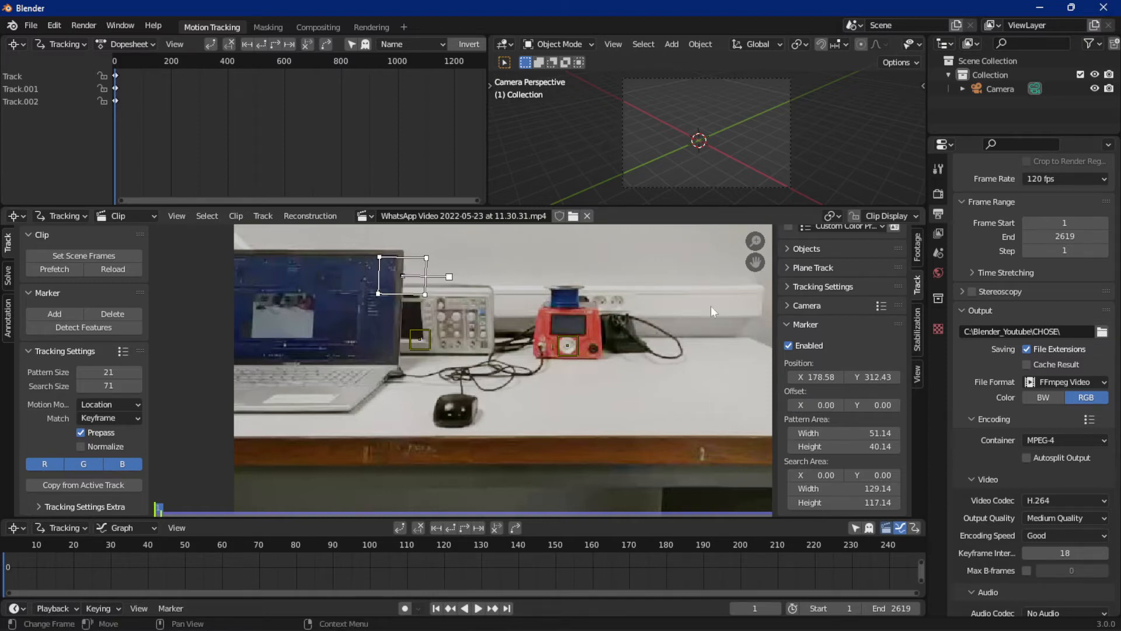
Step: Delete the laptop-corner marker and the oscilloscope marker
left_click(805, 321)
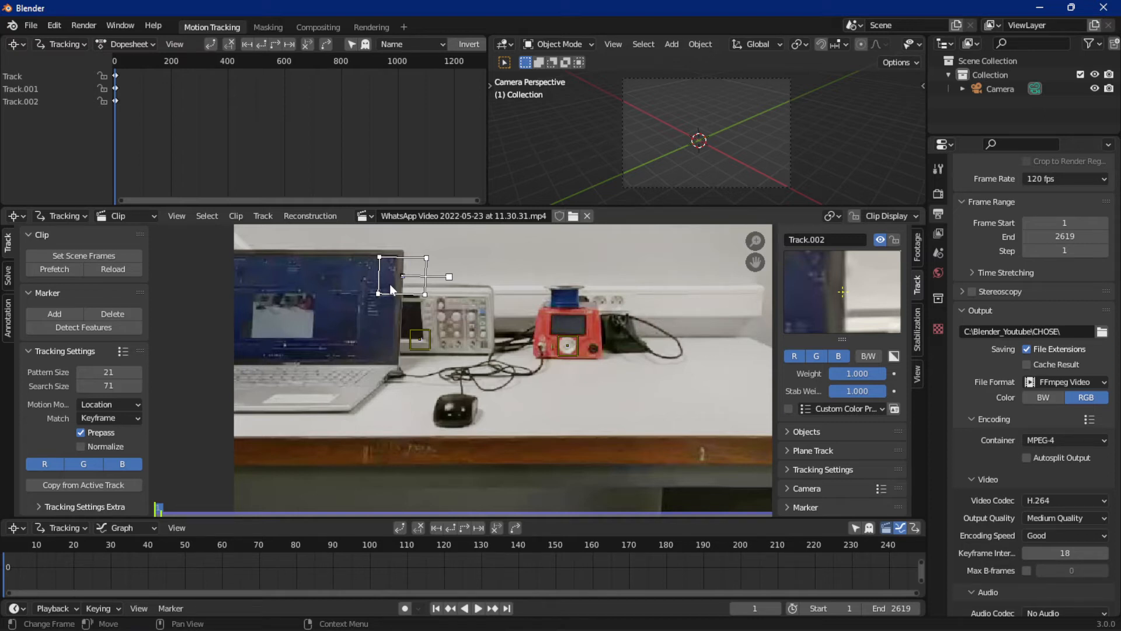
key("x")
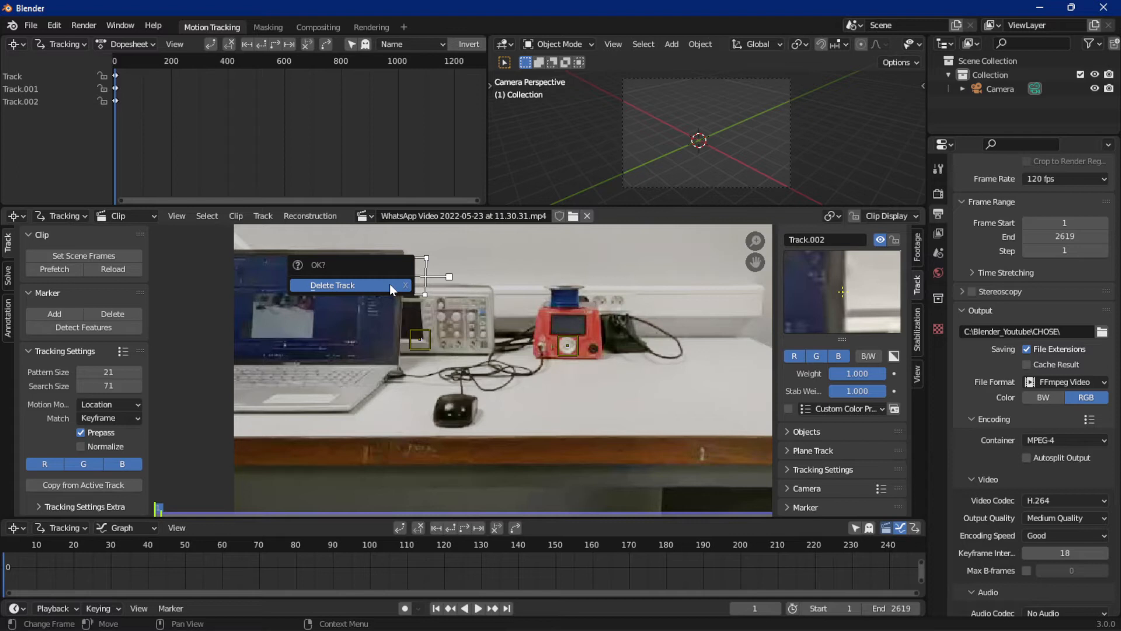
left_click(390, 283)
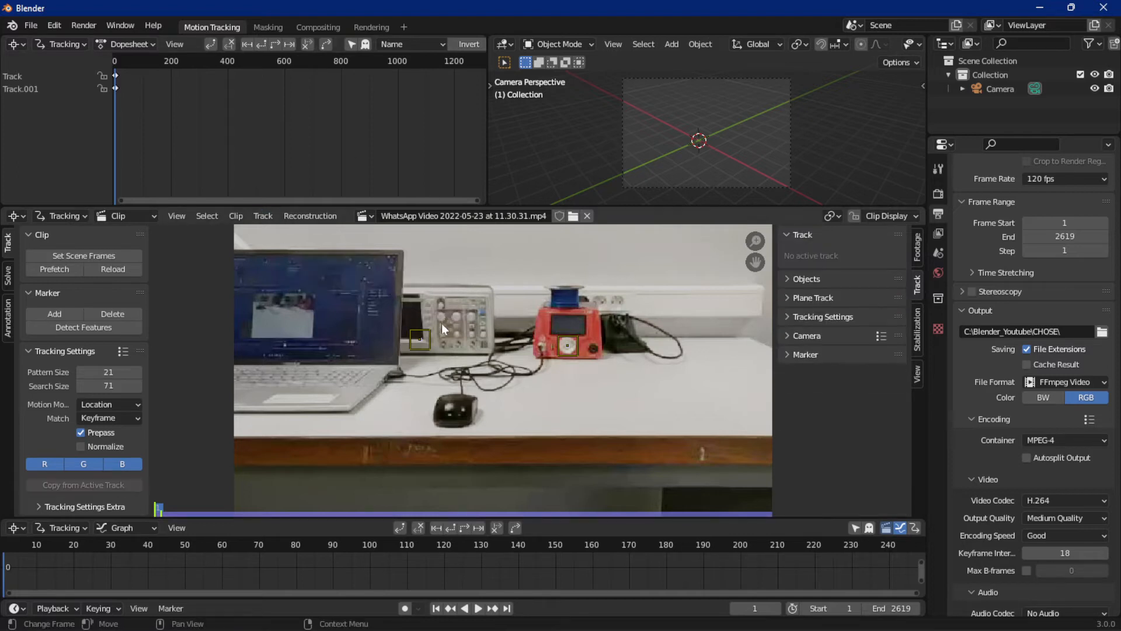
left_click(427, 349)
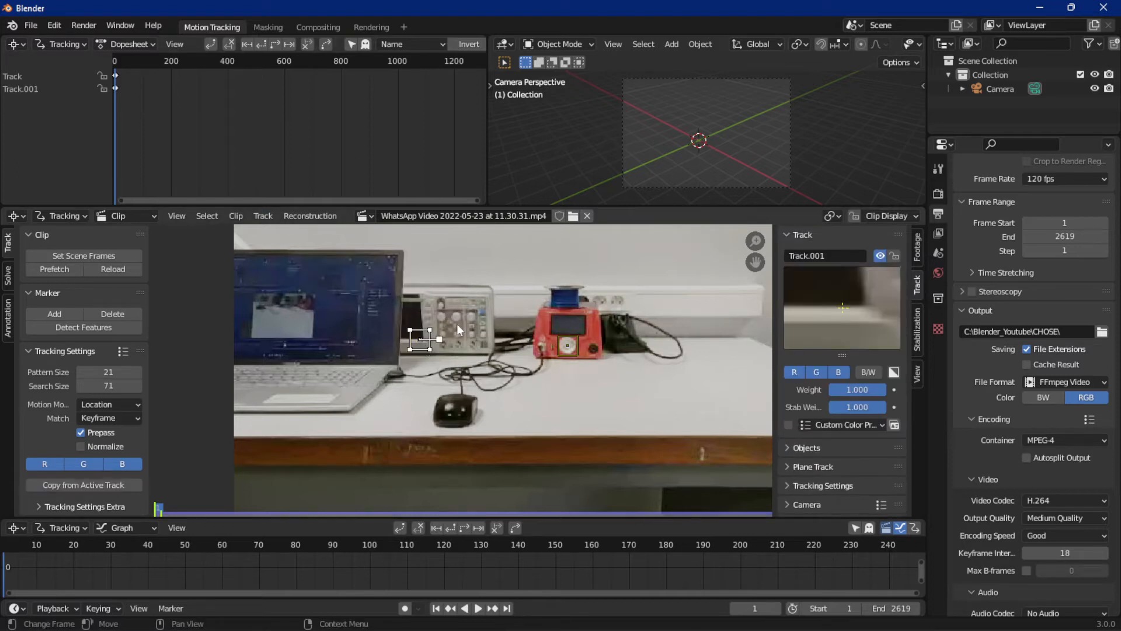
key("x")
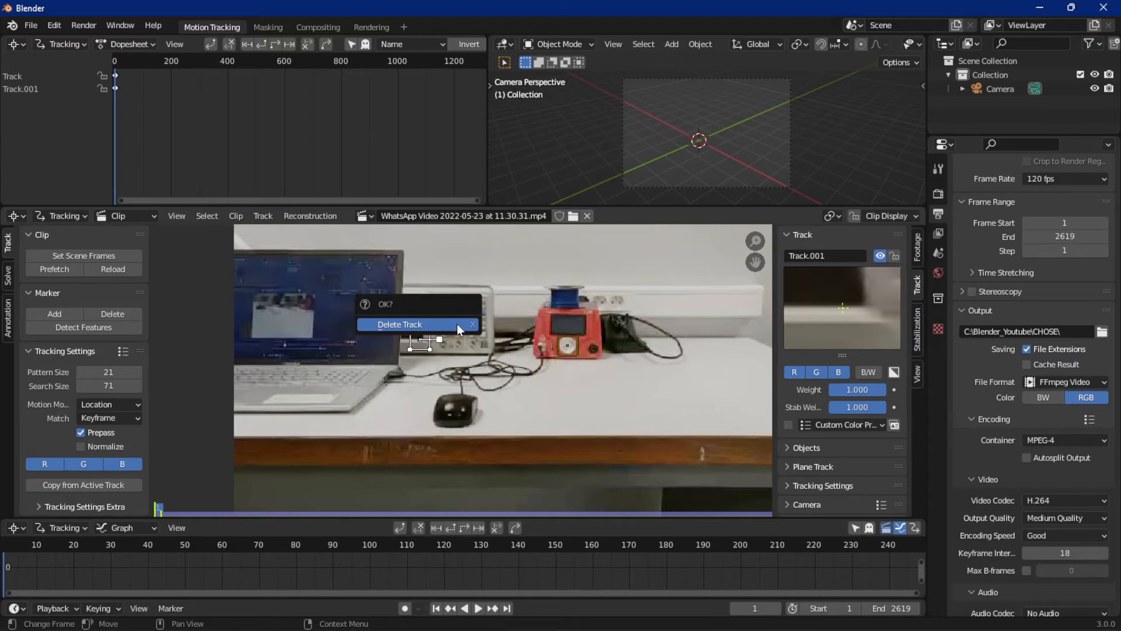
left_click(456, 323)
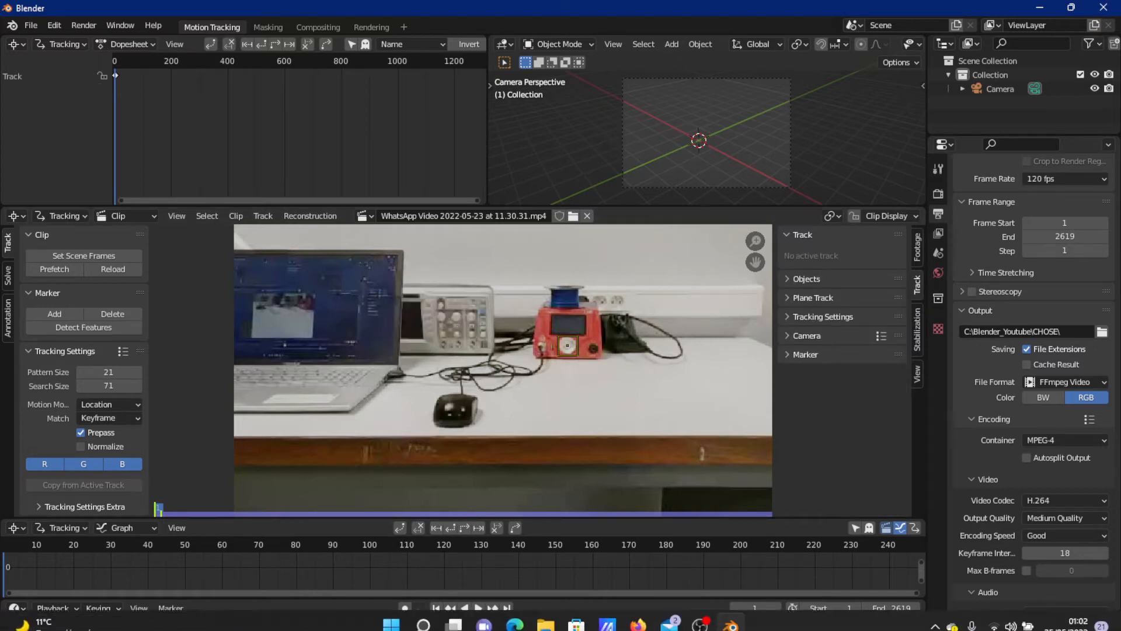
Step: Delete the marker on the red device and run Detect Features on the desk footage
left_click(591, 325)
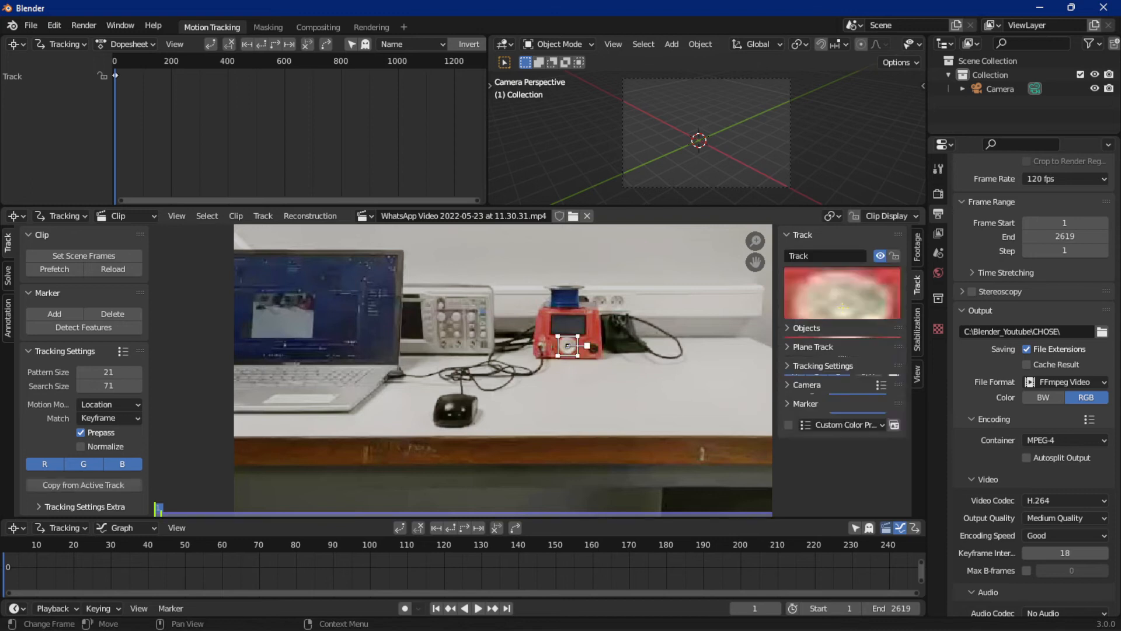
left_click(112, 315)
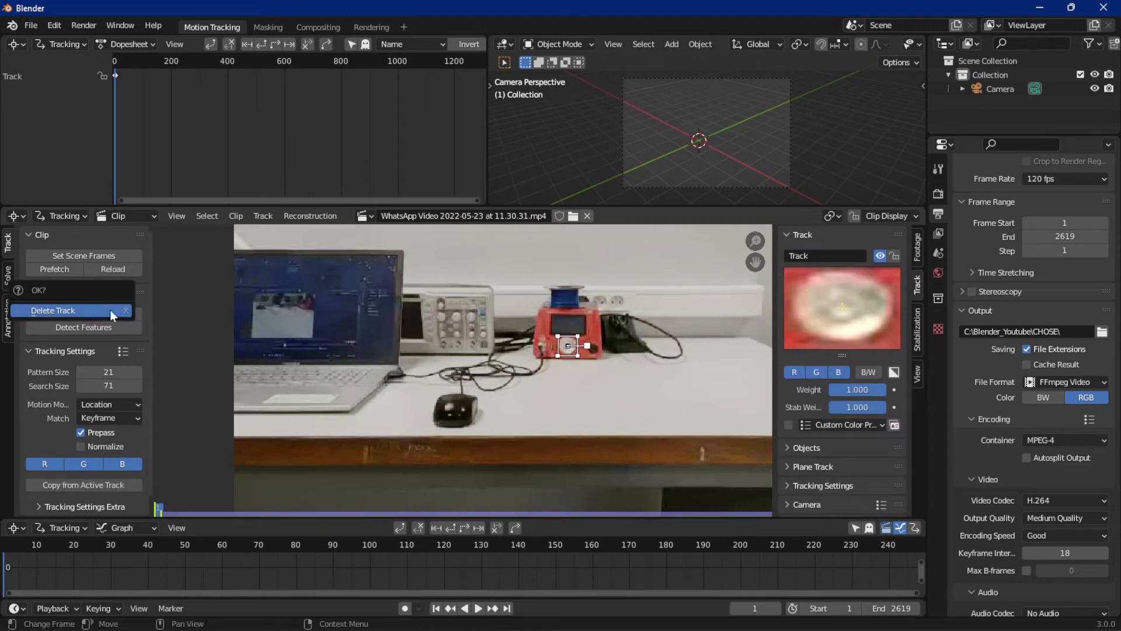
left_click(71, 307)
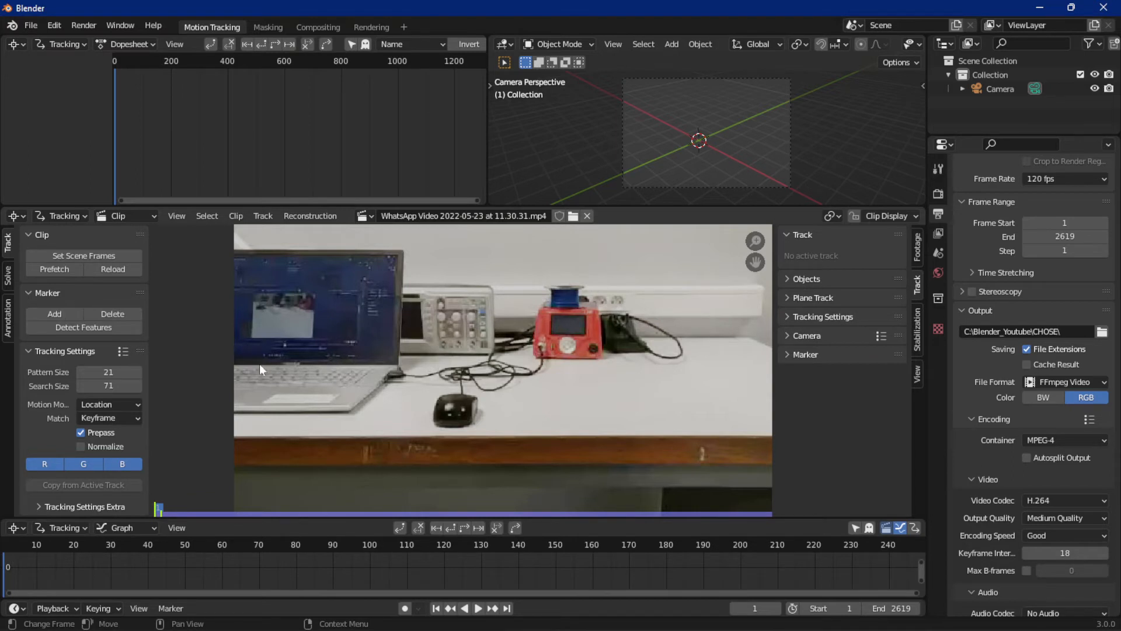
scroll(437, 345, "down", 2)
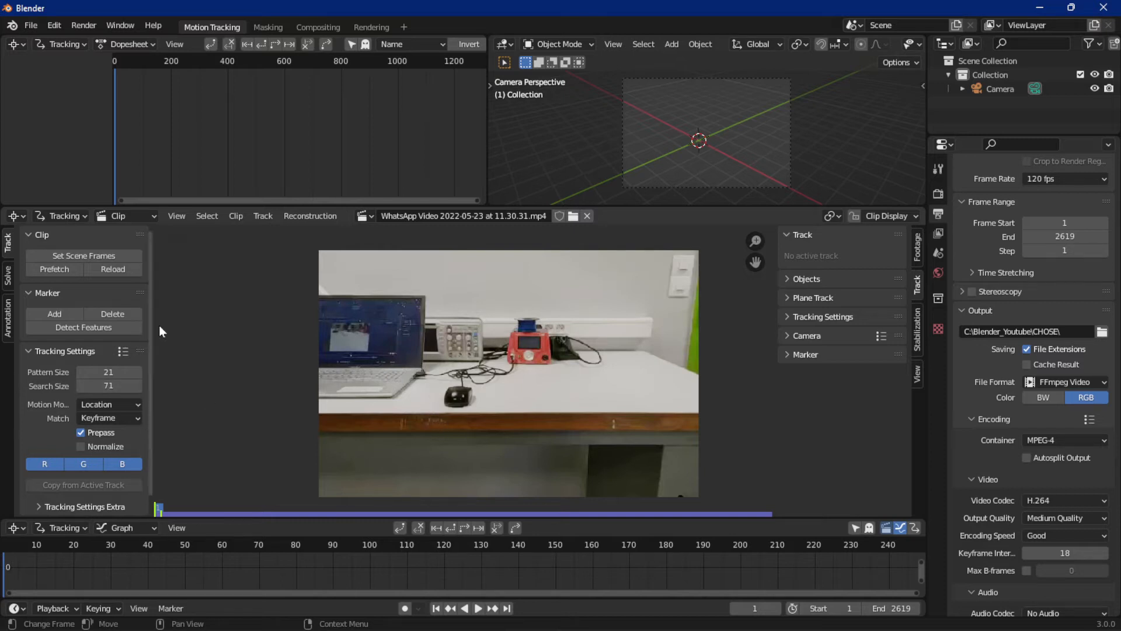
left_click(99, 326)
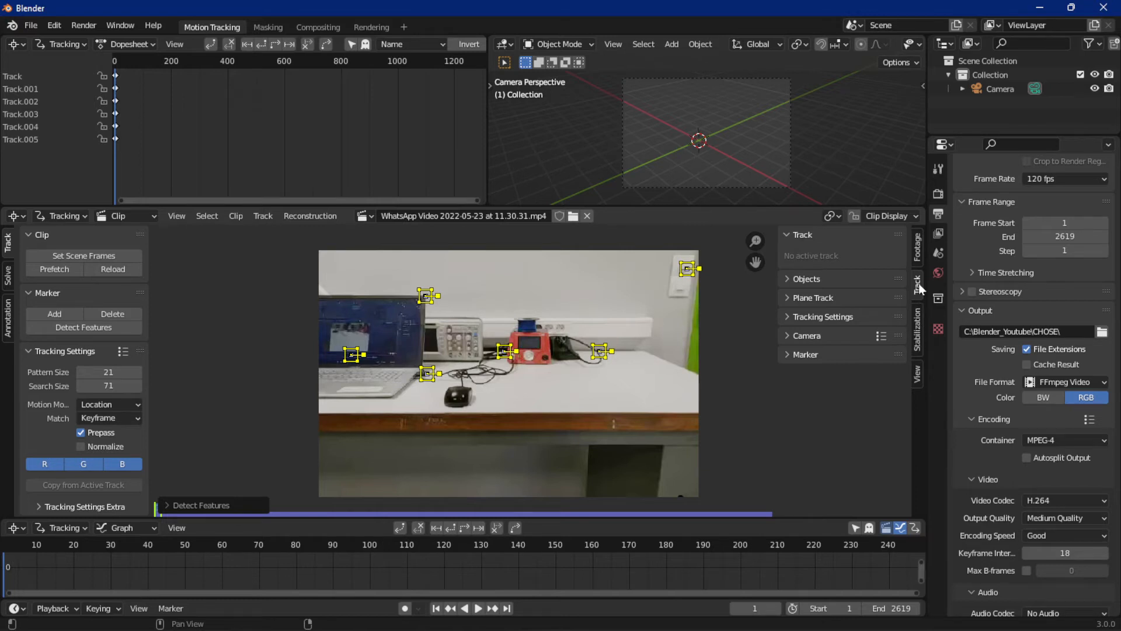
Step: Examine the clip's camera, tracking, plane track and tracking object settings
left_click(795, 336)
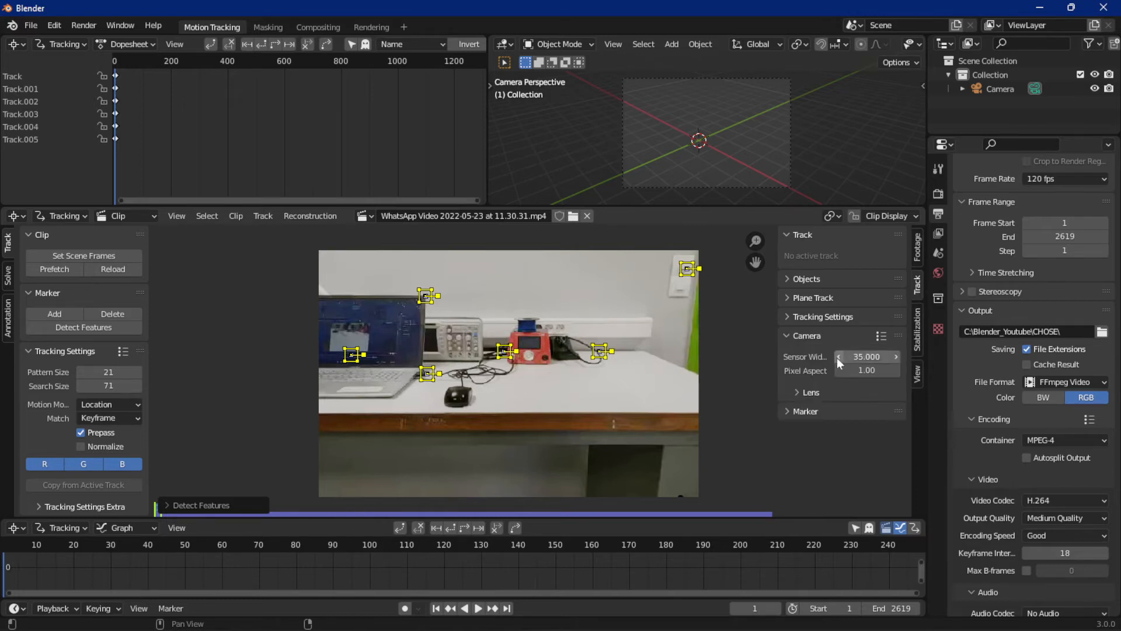
left_click(798, 335)
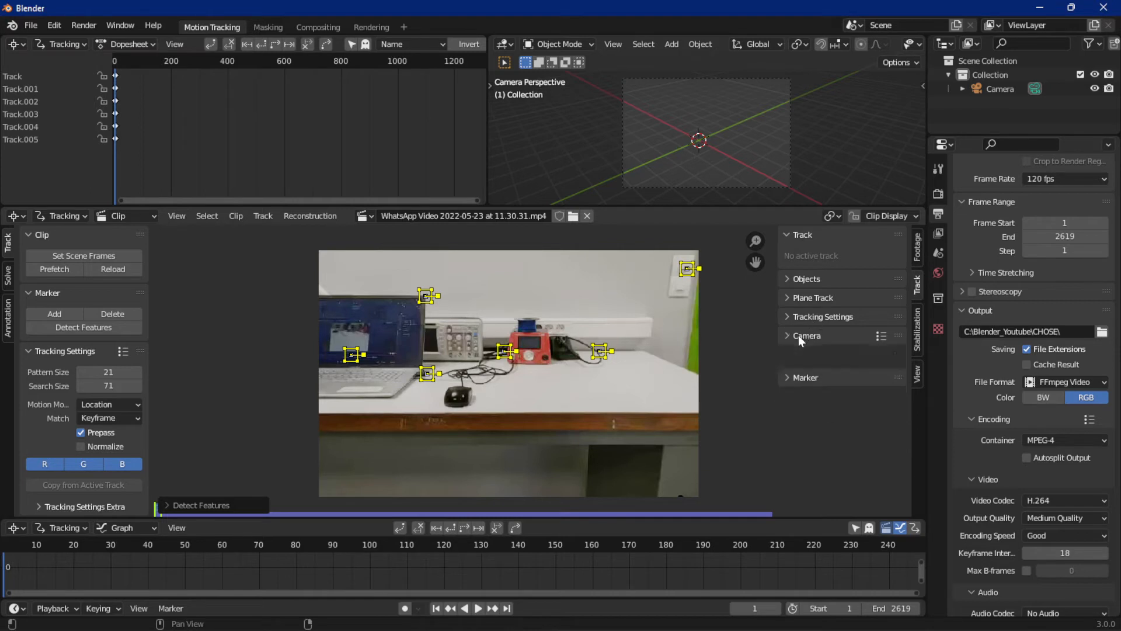
left_click(832, 314)
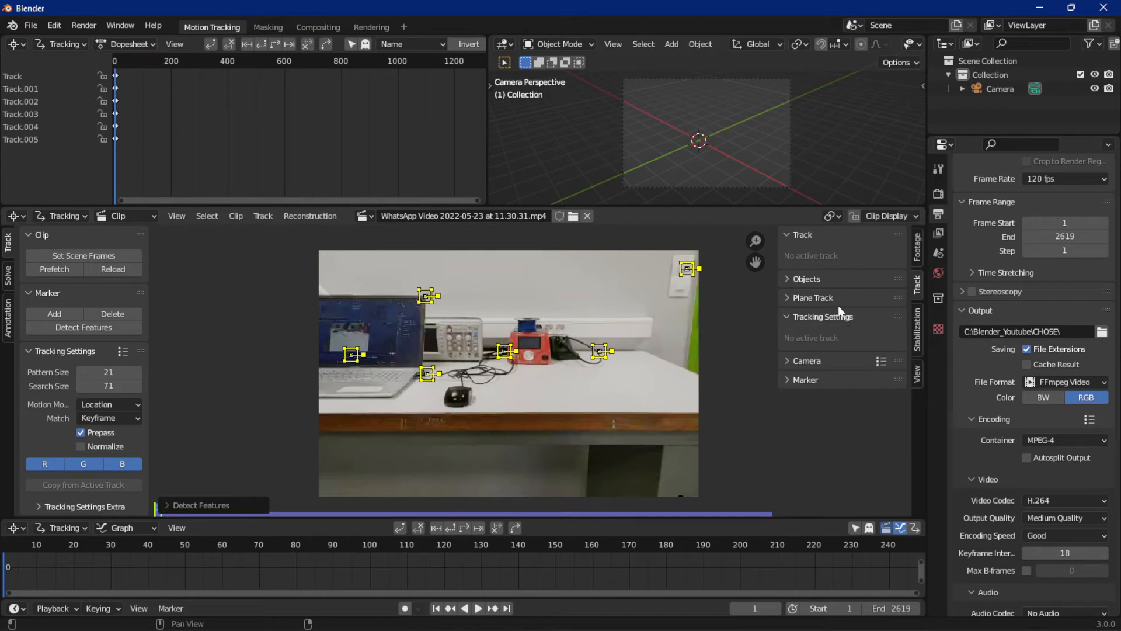
left_click(842, 298)
left_click(850, 279)
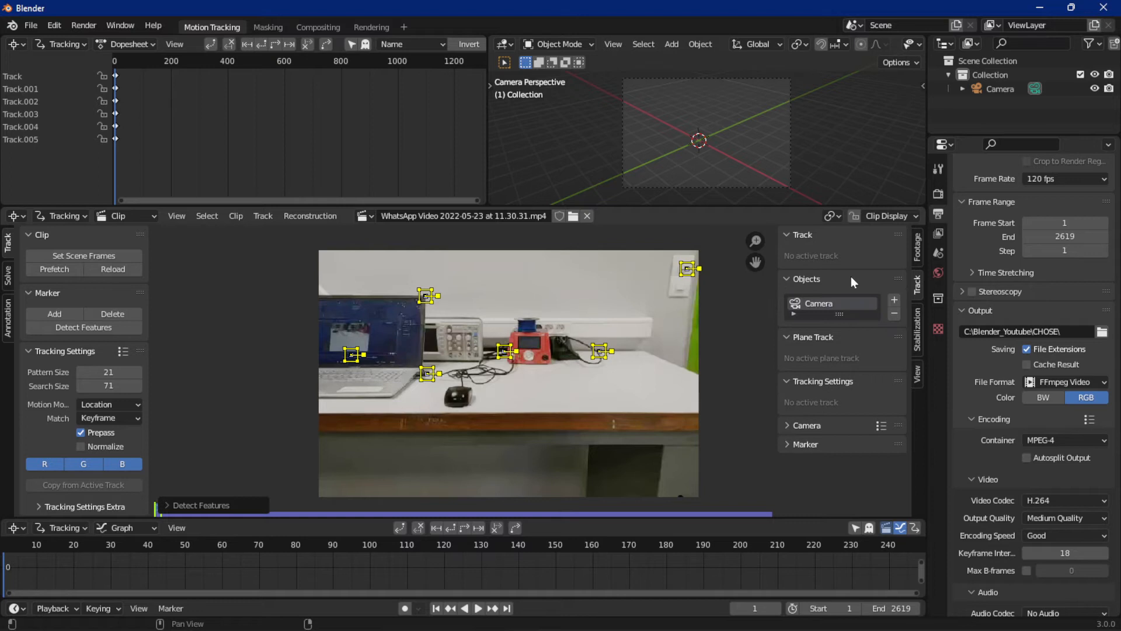
left_click(848, 284)
left_click(836, 297)
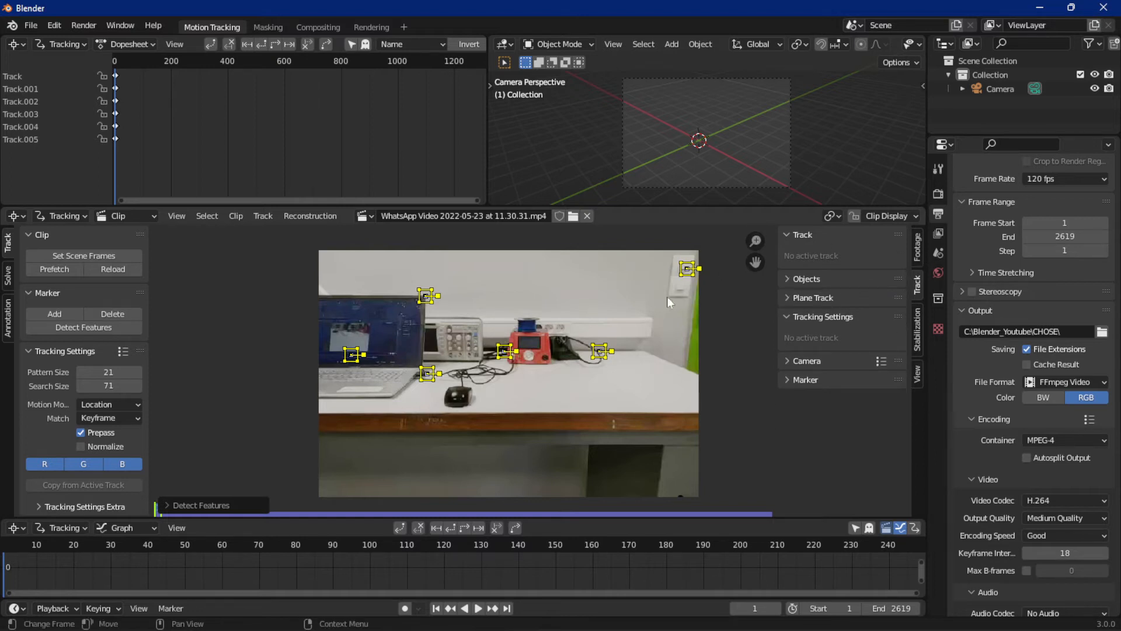
Step: Select the marker on the cable beside the red device and examine the available camera presets and the sensor width setting
left_click(605, 357)
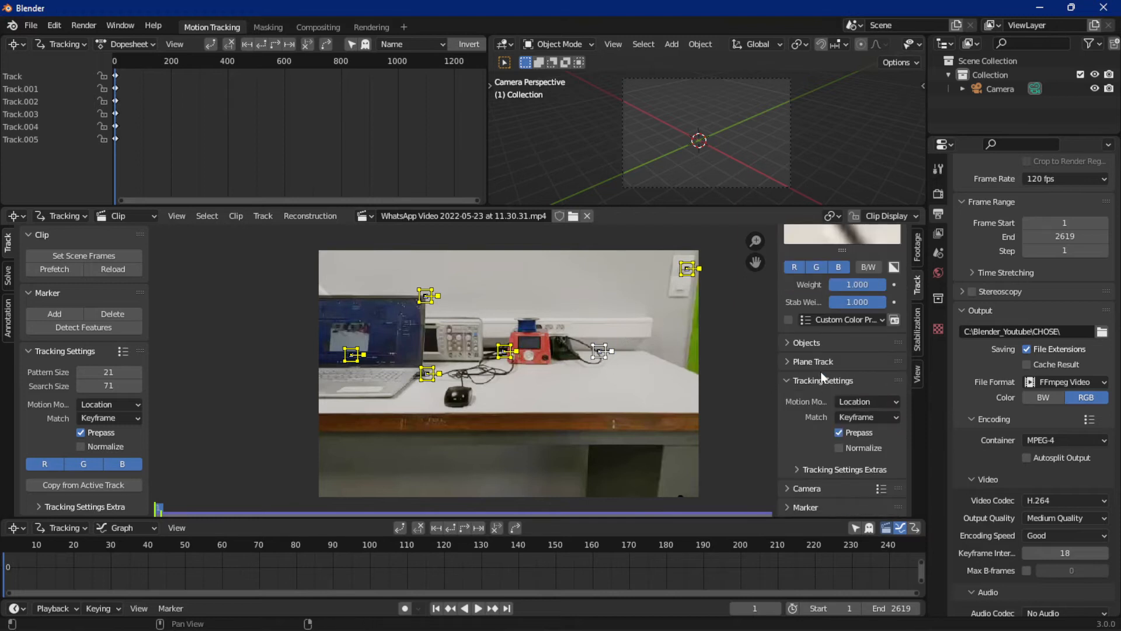
left_click(810, 485)
scroll(815, 473, "down", 2)
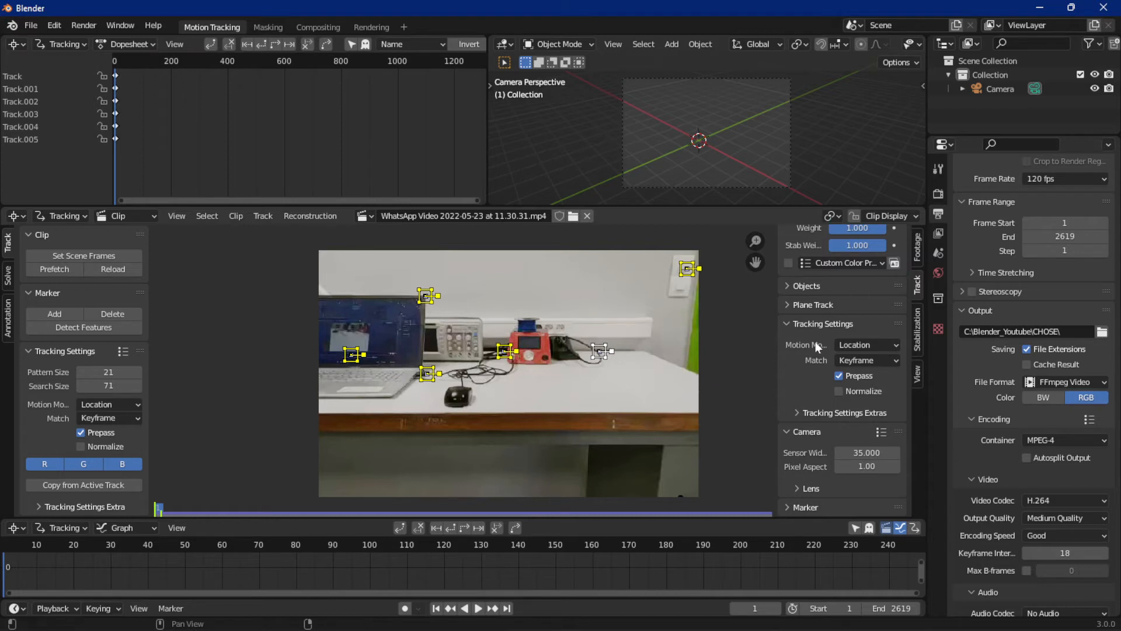
left_click(880, 432)
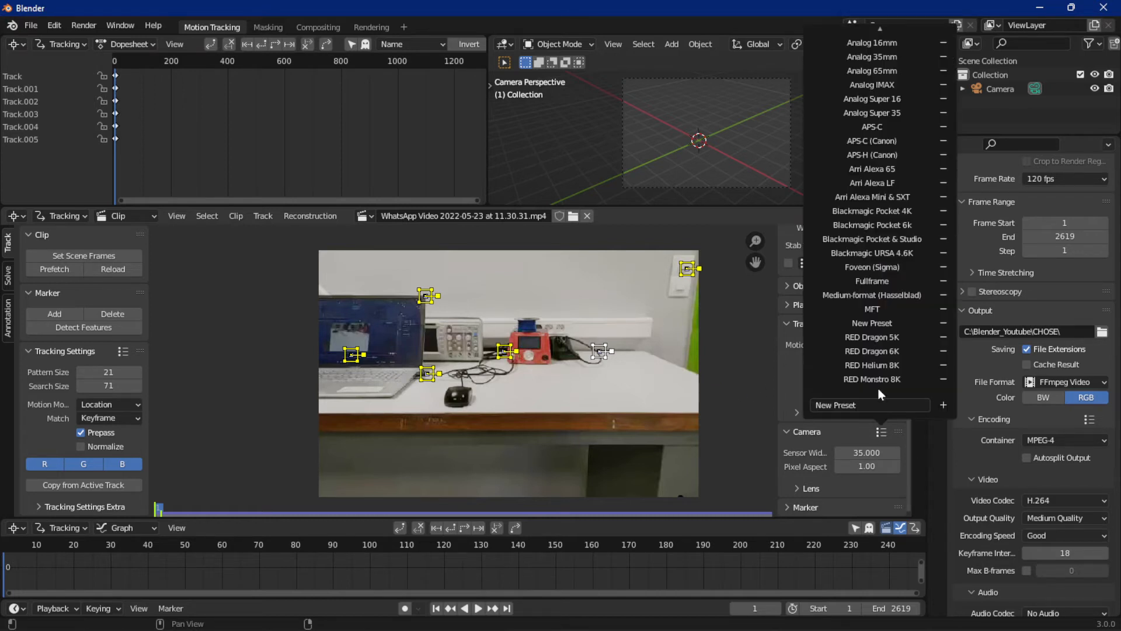
scroll(891, 87, "up", 1)
scroll(893, 91, "up", 5)
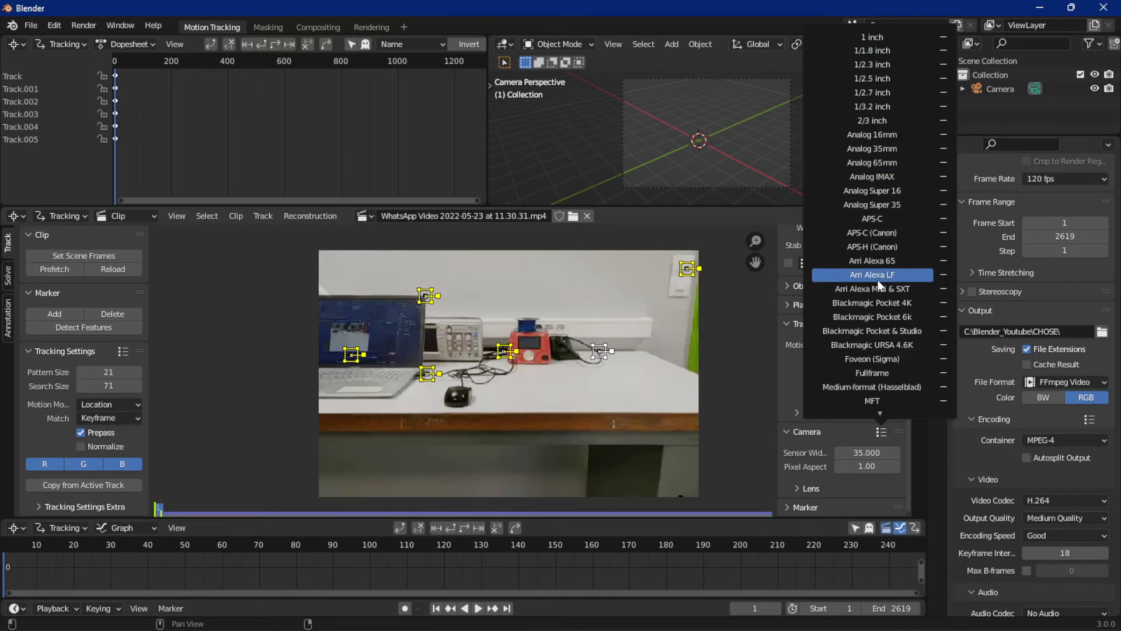
scroll(891, 222, "down", 5)
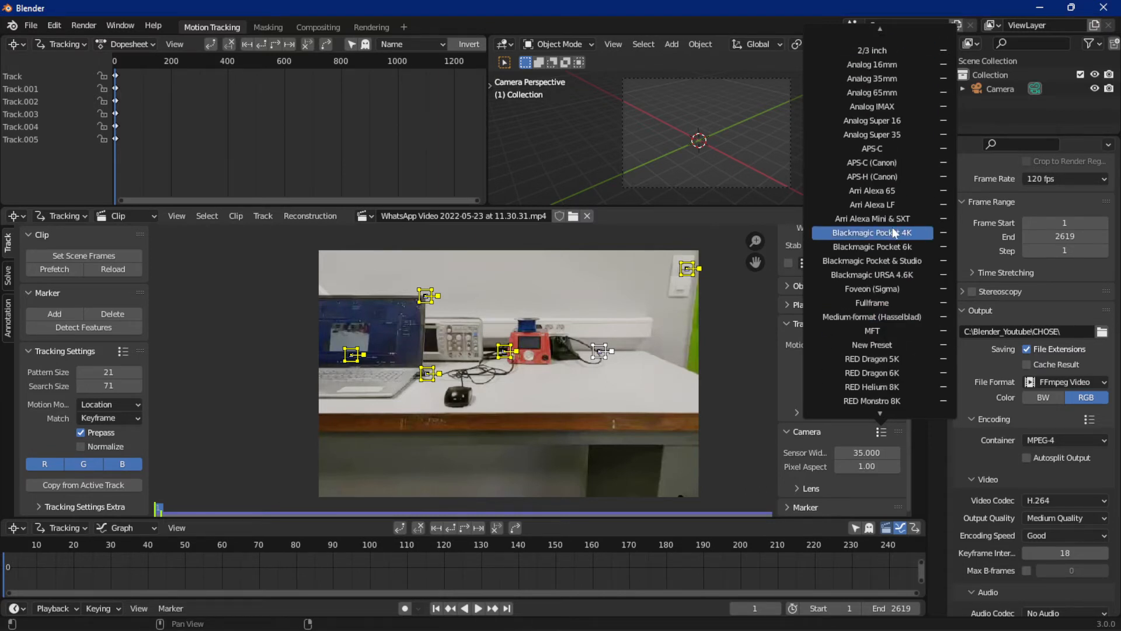
scroll(861, 227, "up", 4)
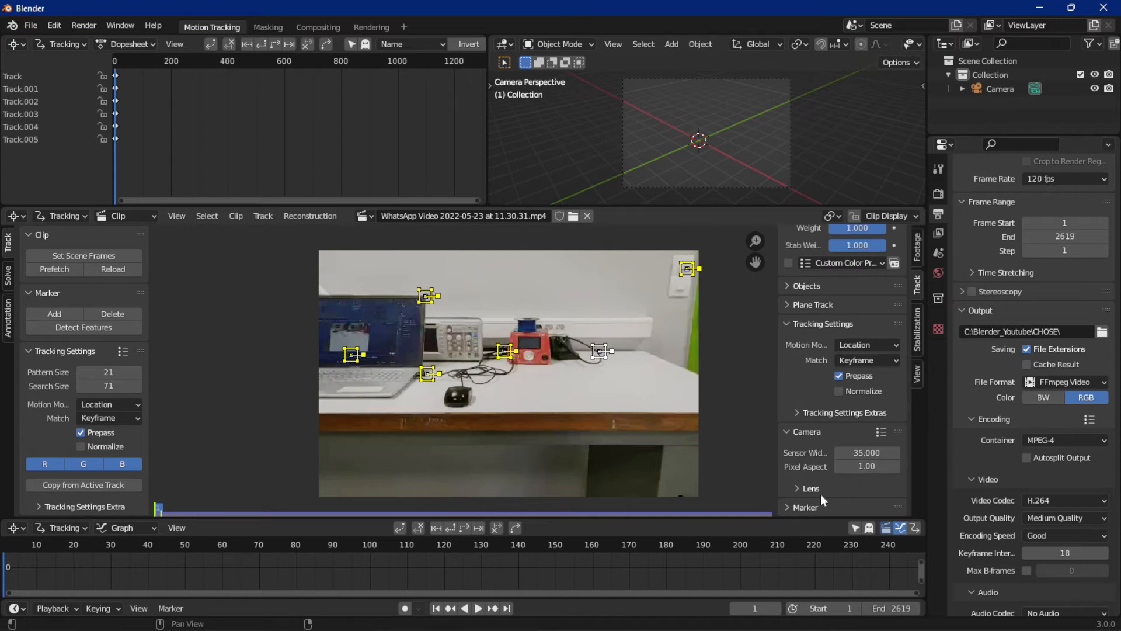
left_click(857, 452)
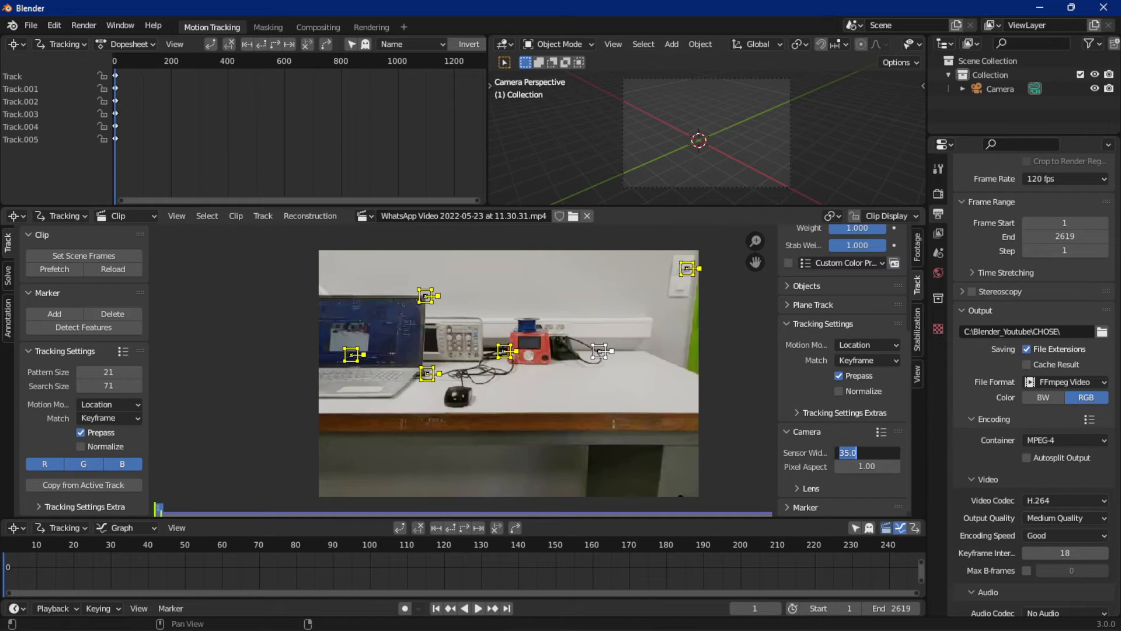
left_click(612, 403)
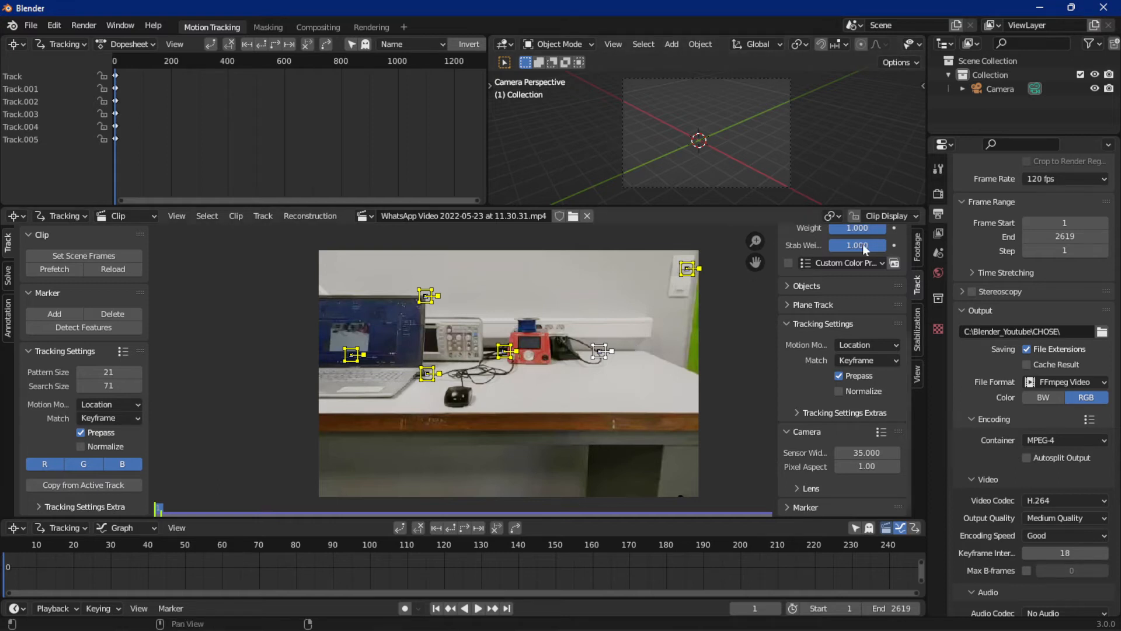
scroll(854, 261, "up", 5)
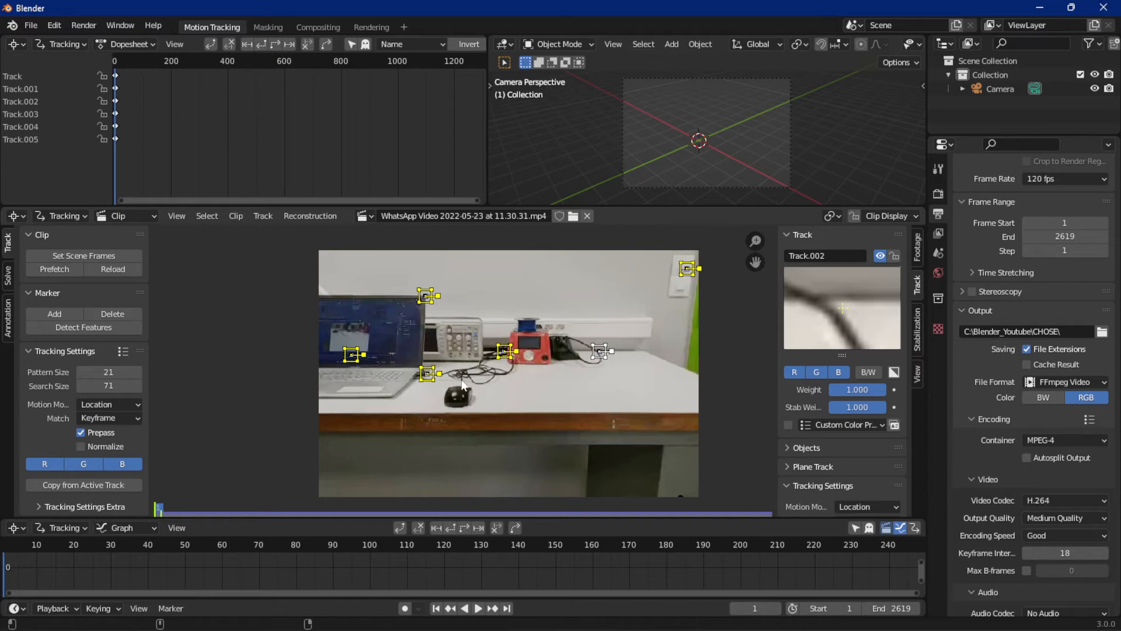
Step: Set the default pattern size to 30 and display the search area of the marker by the laptop's base
left_click(537, 388)
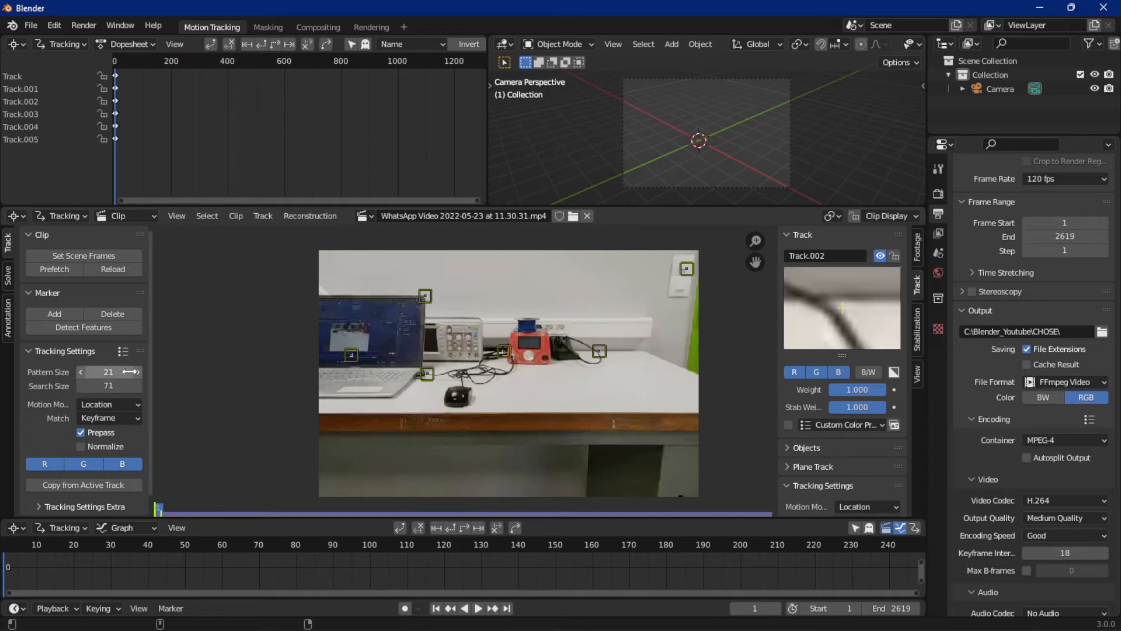
left_click_drag(102, 372, 104, 371)
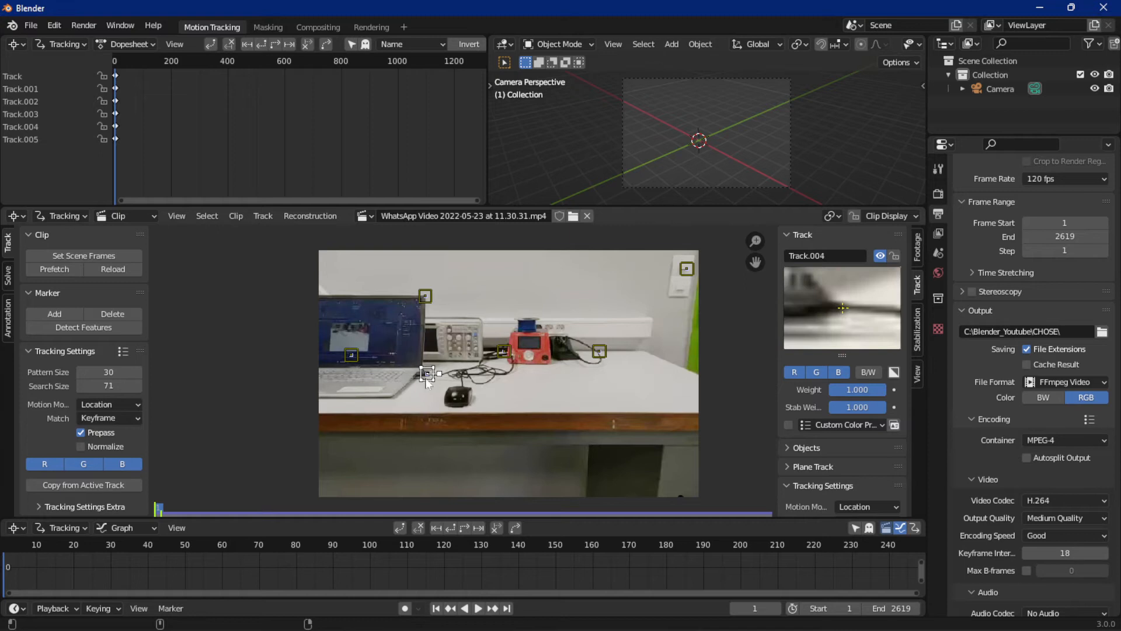
left_click(896, 219)
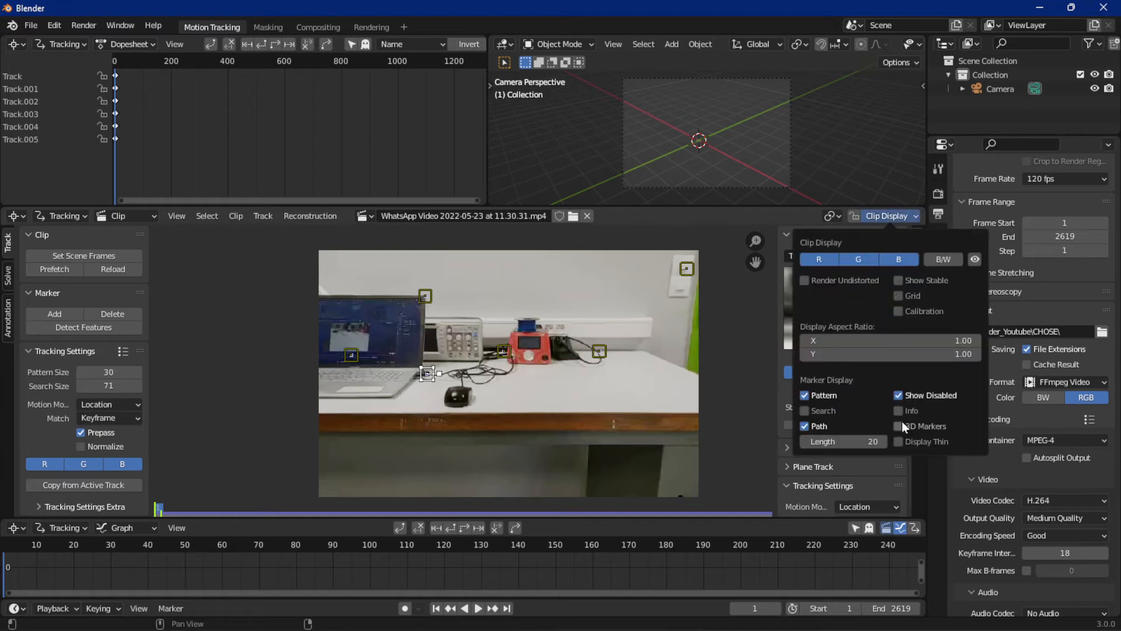
left_click(806, 411)
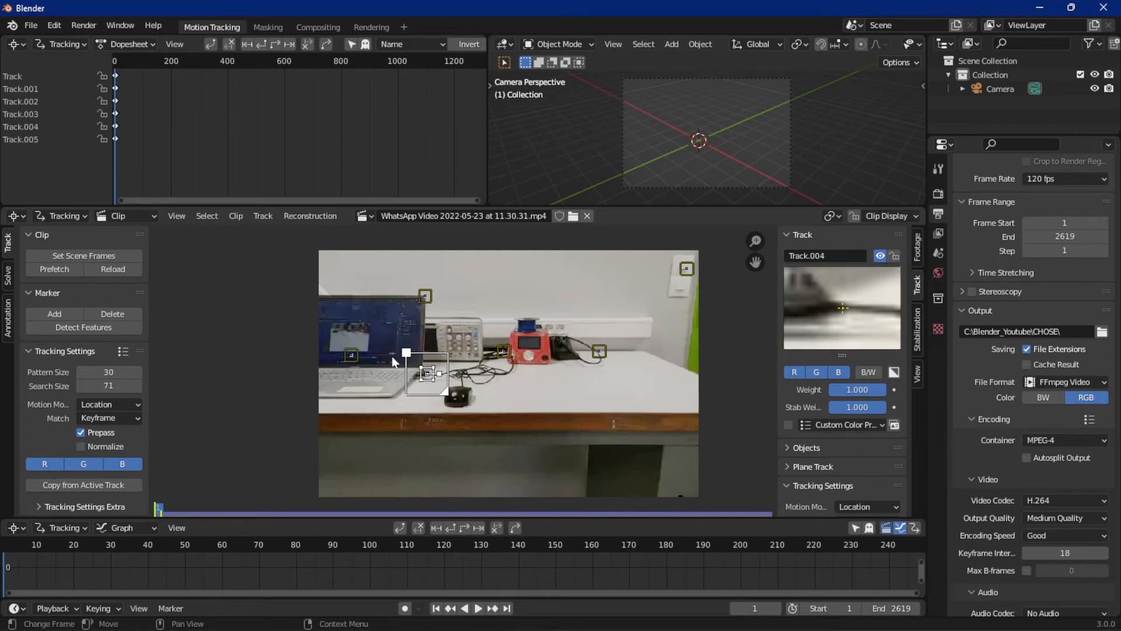
Step: Set the default pattern size to 59 and search size to 89, and add a marker on the empty desk surface beside the mouse
mouse_move(101, 374)
left_mouse_down()
mouse_move(119, 373)
mouse_move(100, 377)
mouse_move(111, 385)
left_mouse_up()
left_click(44, 314)
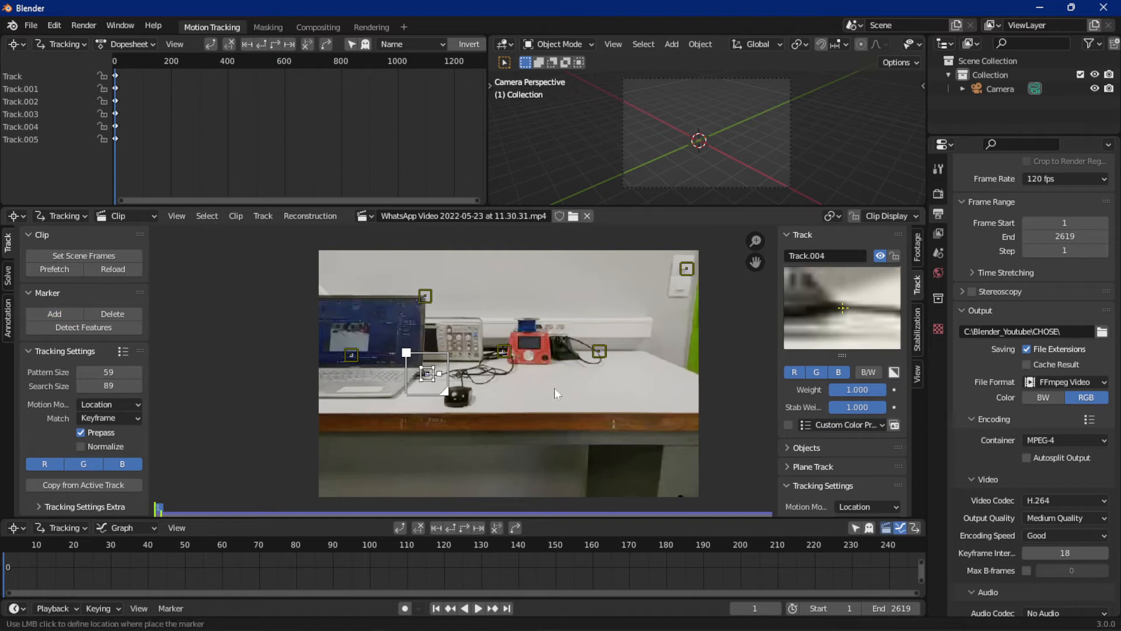
left_click(555, 387)
left_click(431, 373)
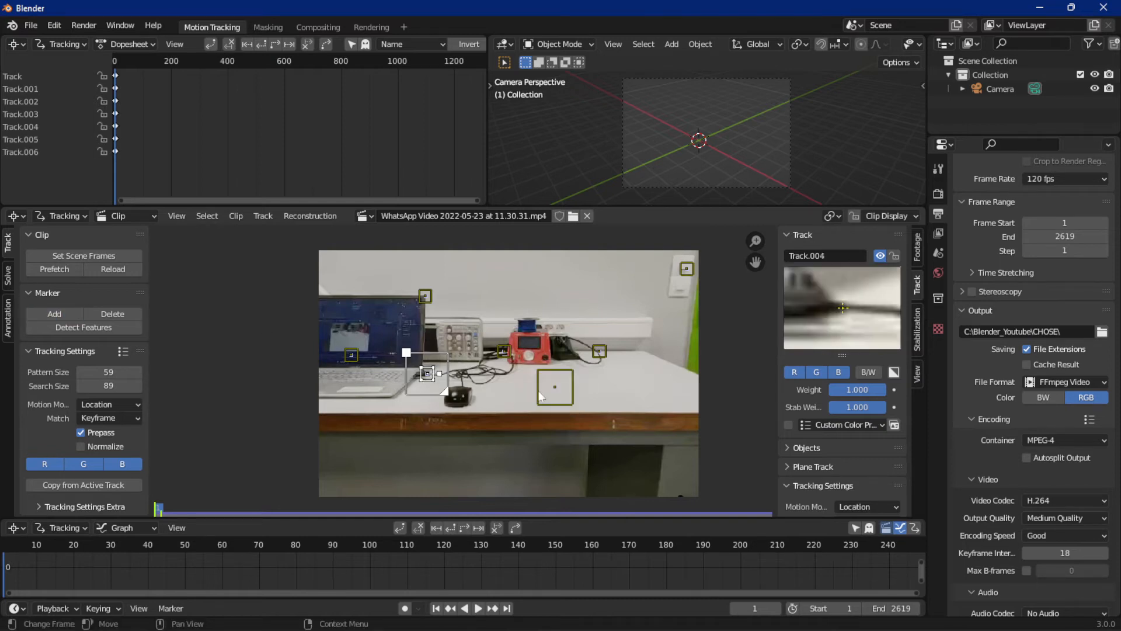
left_click(545, 388)
left_click(432, 378)
Step: Delete the newly added marker on the empty desk surface
left_click(555, 388)
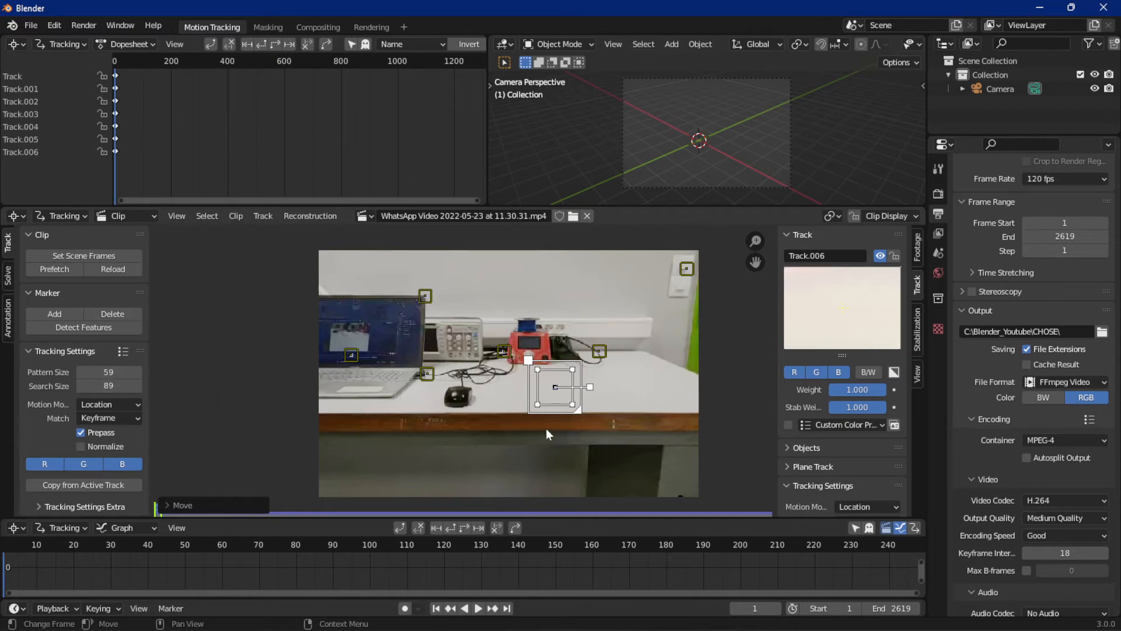
key("x")
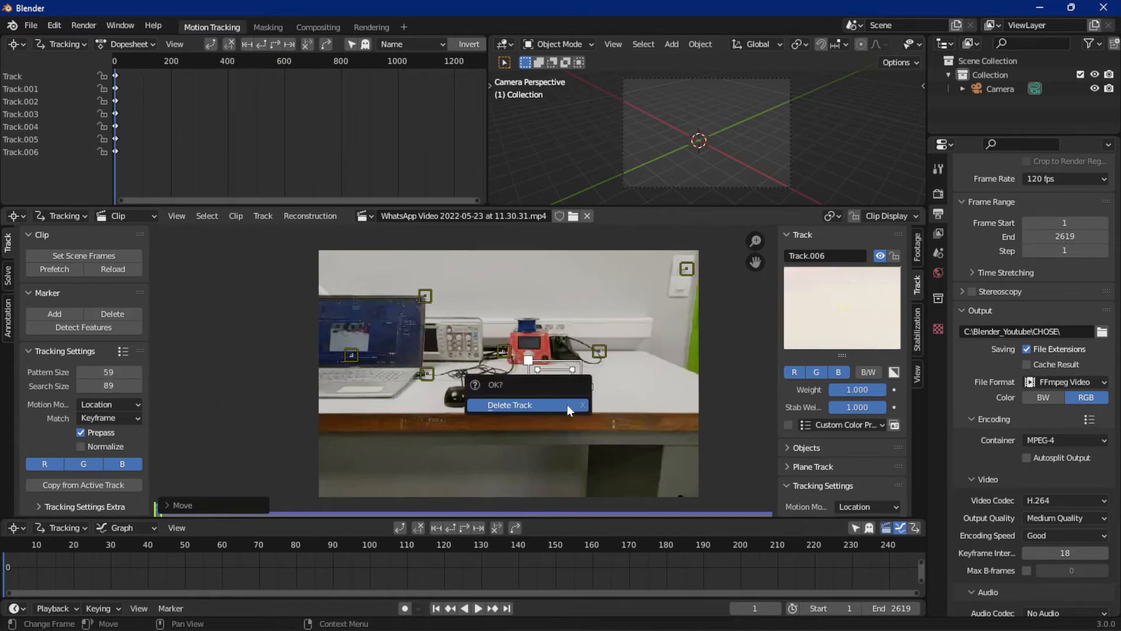
left_click(566, 404)
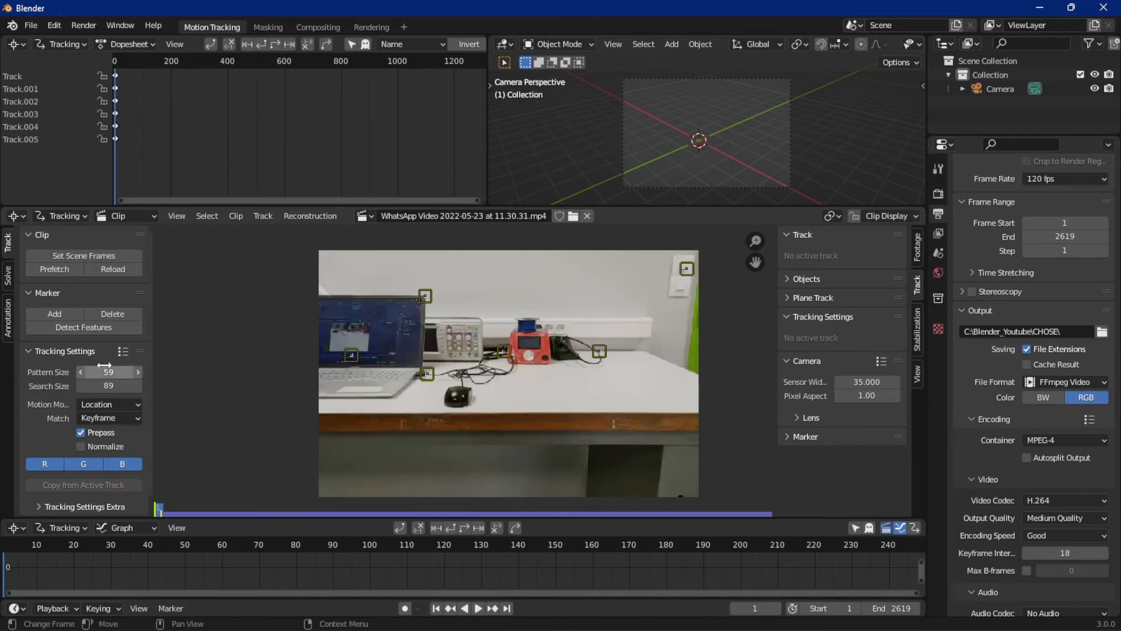
Step: Review the motion model options for new tracks and set the motion model to Location & Rotation
left_click(115, 408)
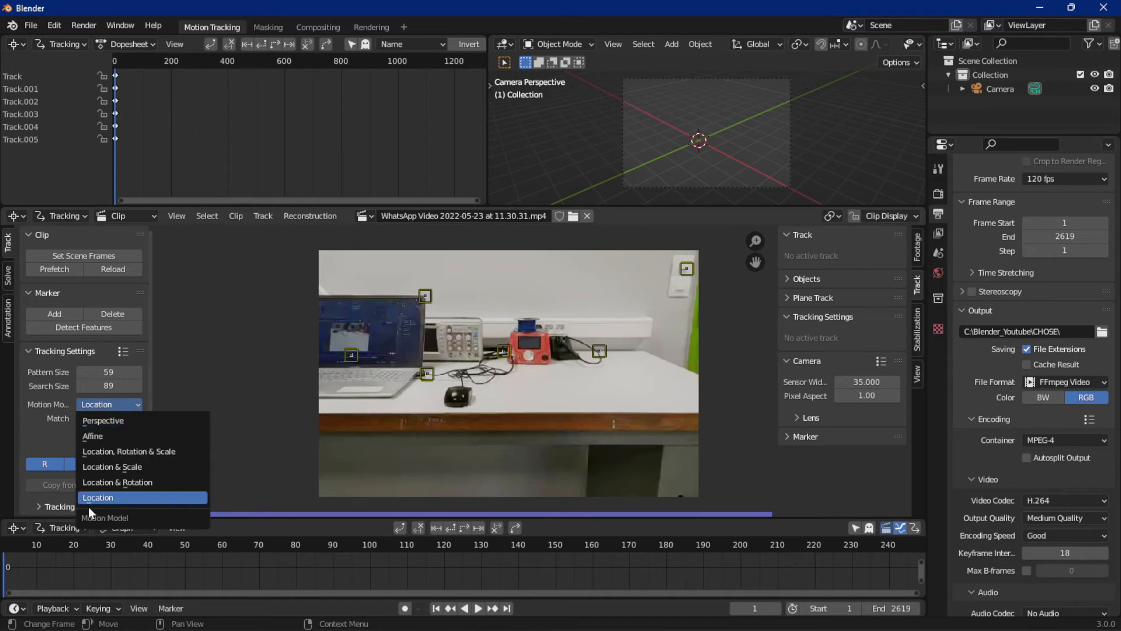
left_click(164, 497)
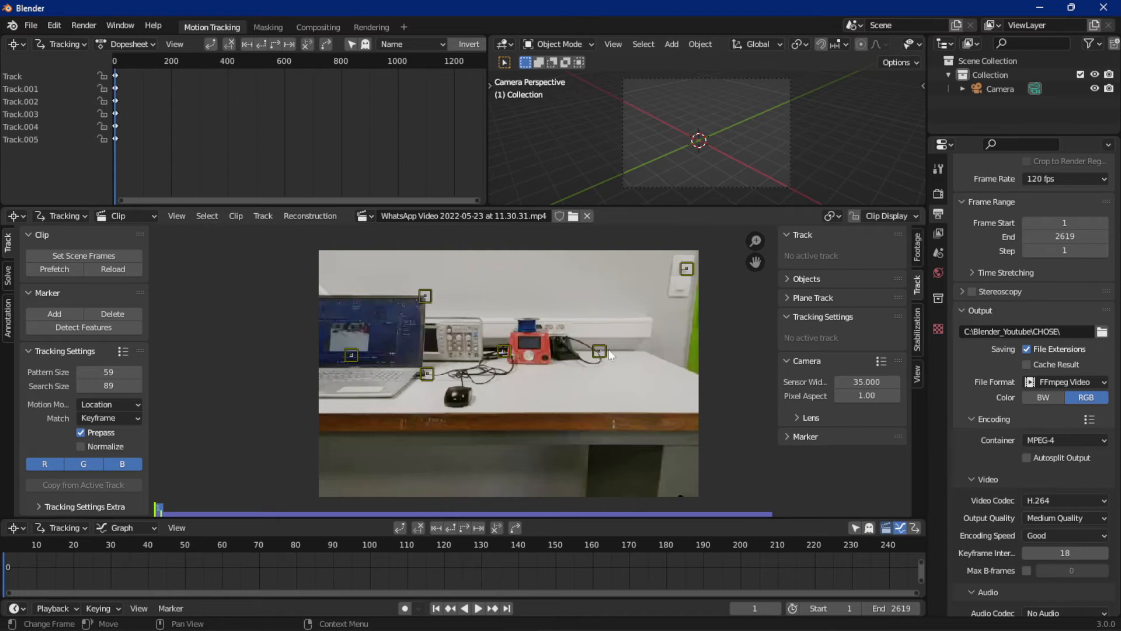
left_click(101, 404)
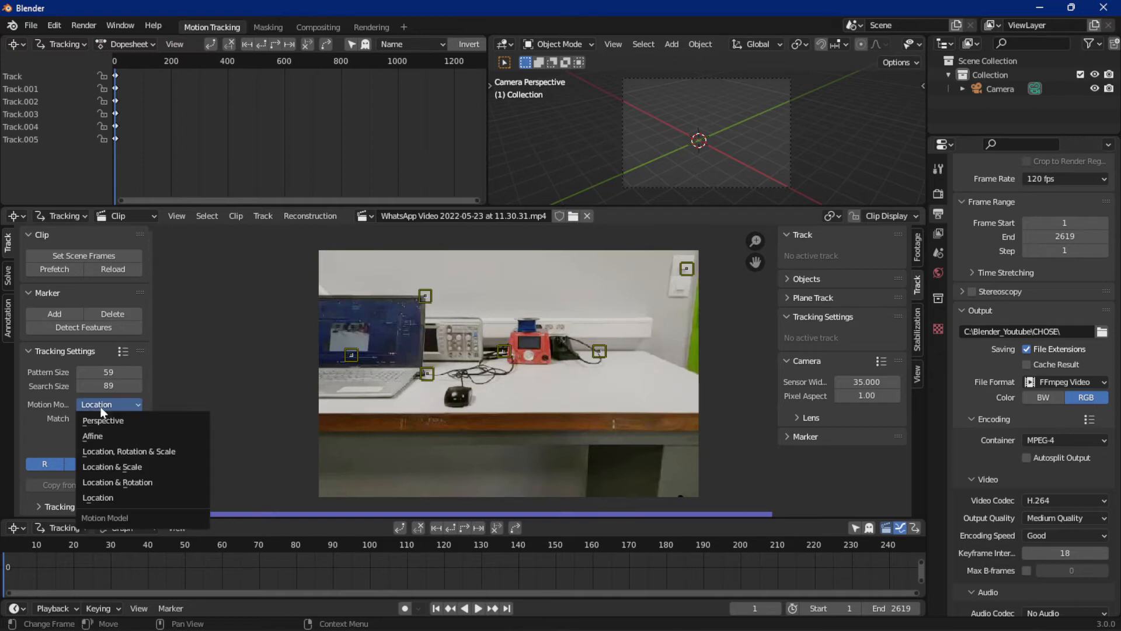
left_click(145, 498)
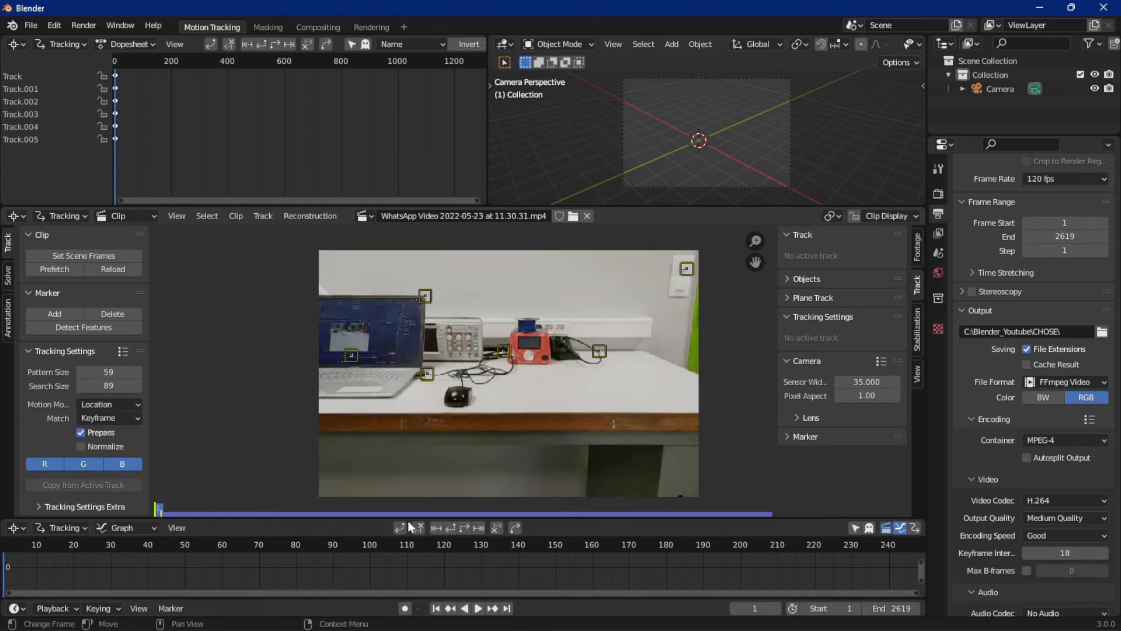
left_click(99, 403)
left_click(108, 404)
left_click(93, 480)
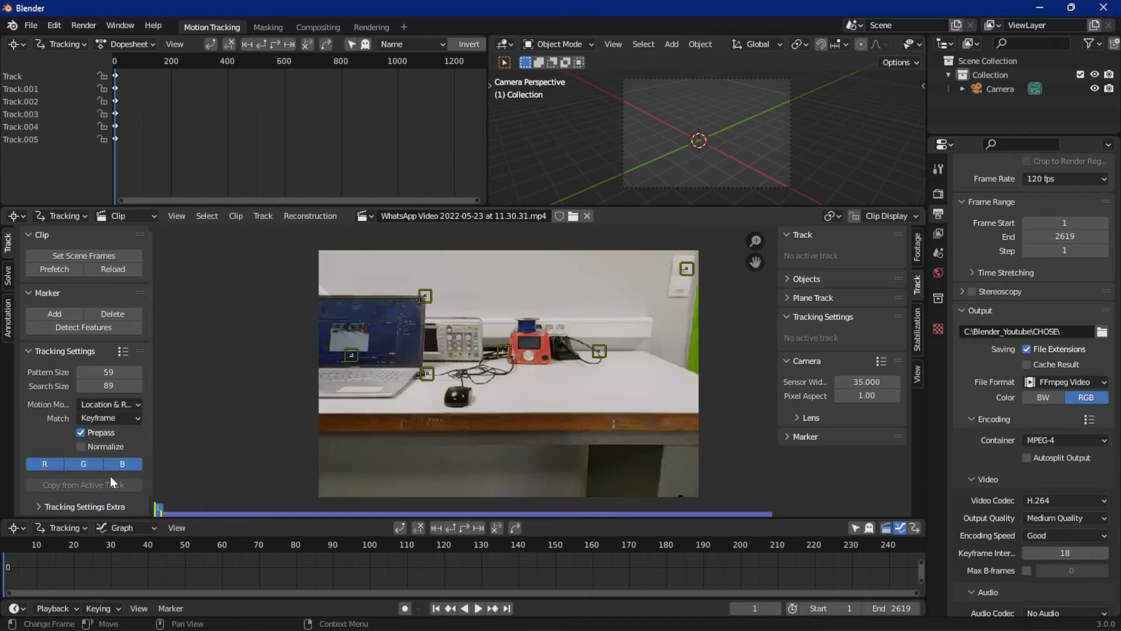
Step: Review the pattern match options for new tracks and keep Match set to Keyframe
left_click(114, 418)
left_click(108, 404)
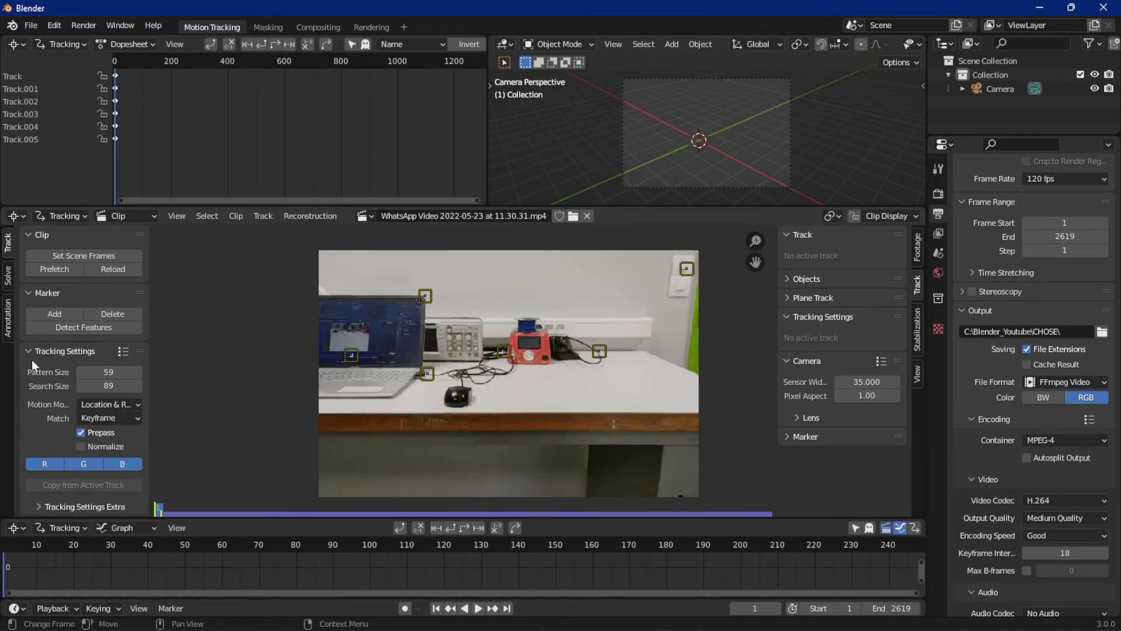
left_click(100, 417)
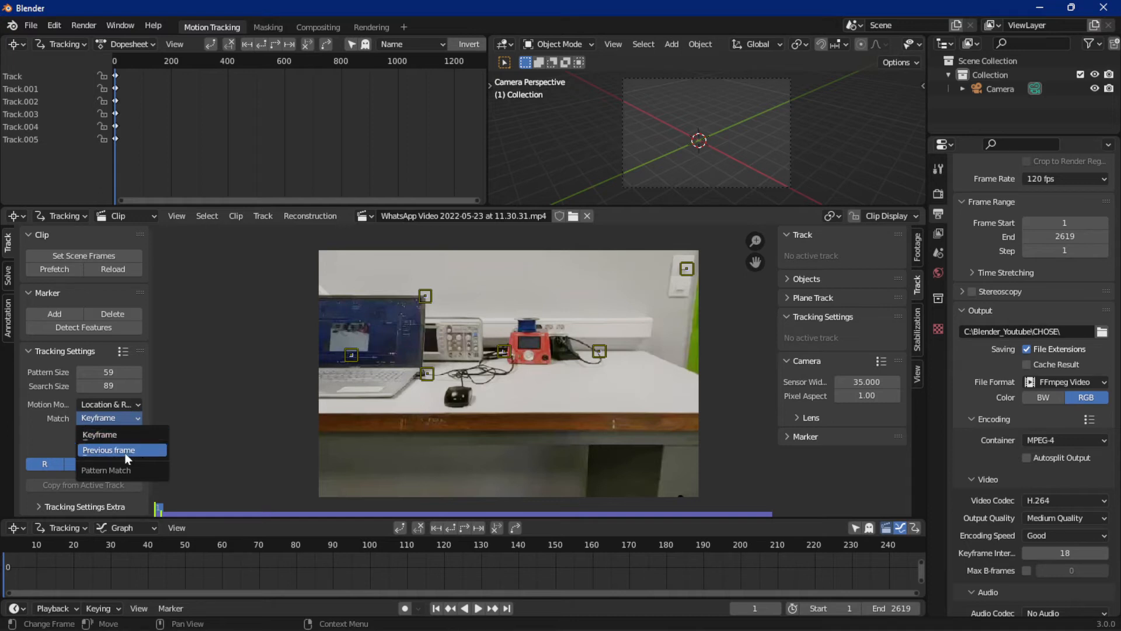
left_click(124, 433)
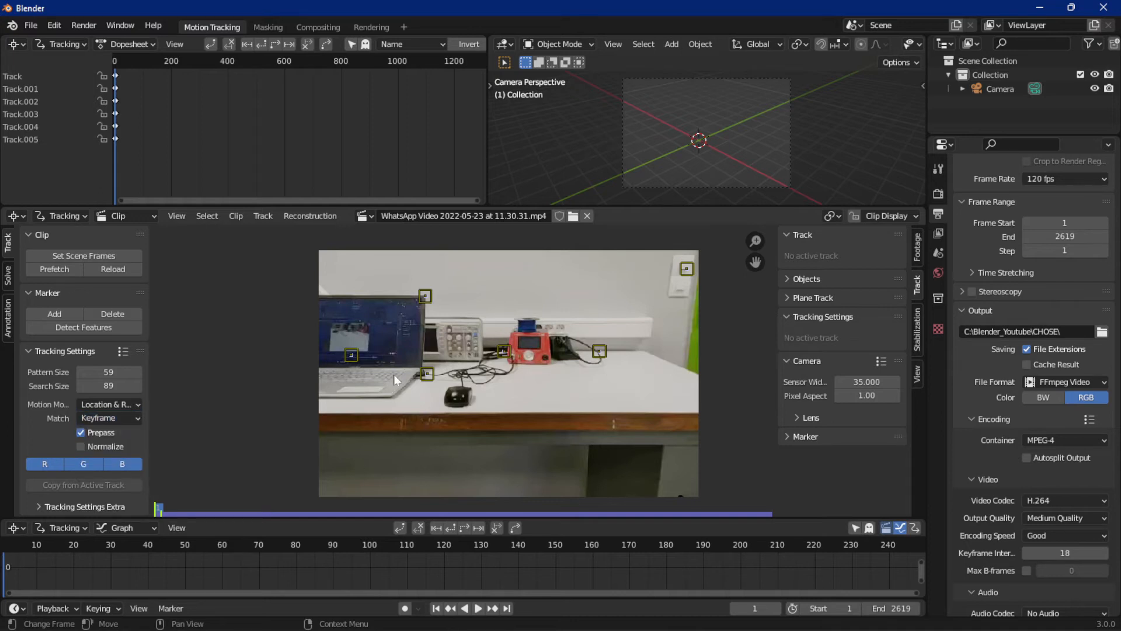
Step: Inspect the existing markers on the laptop, the cables and the wall outlet cord one after another
left_click(350, 356)
left_click(425, 296)
left_click(426, 374)
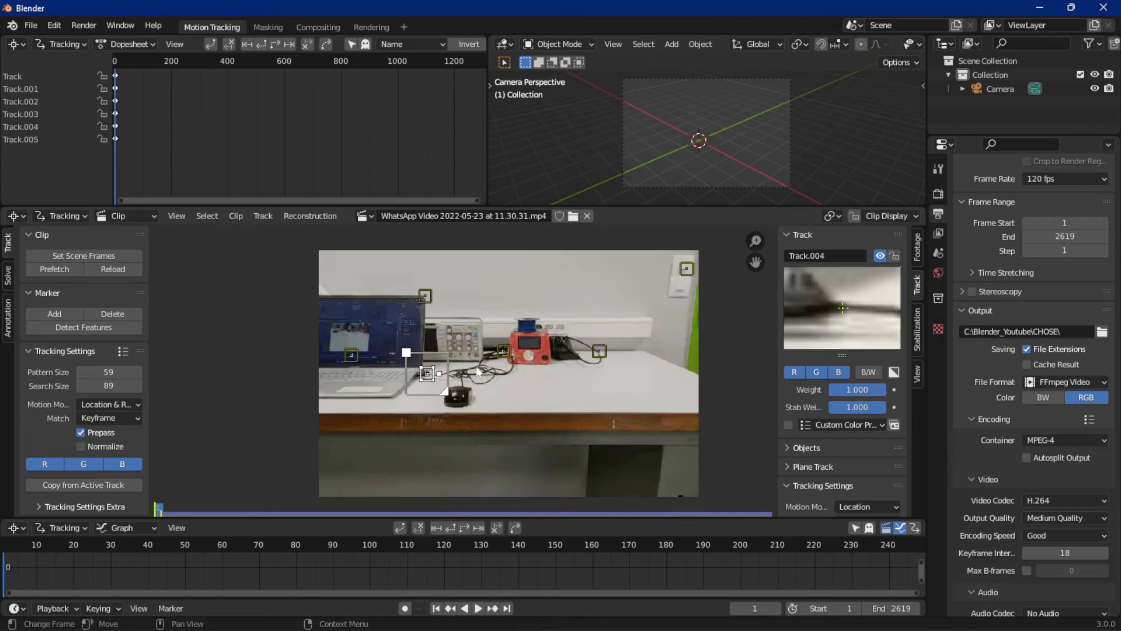
left_click(503, 351)
left_click(599, 352)
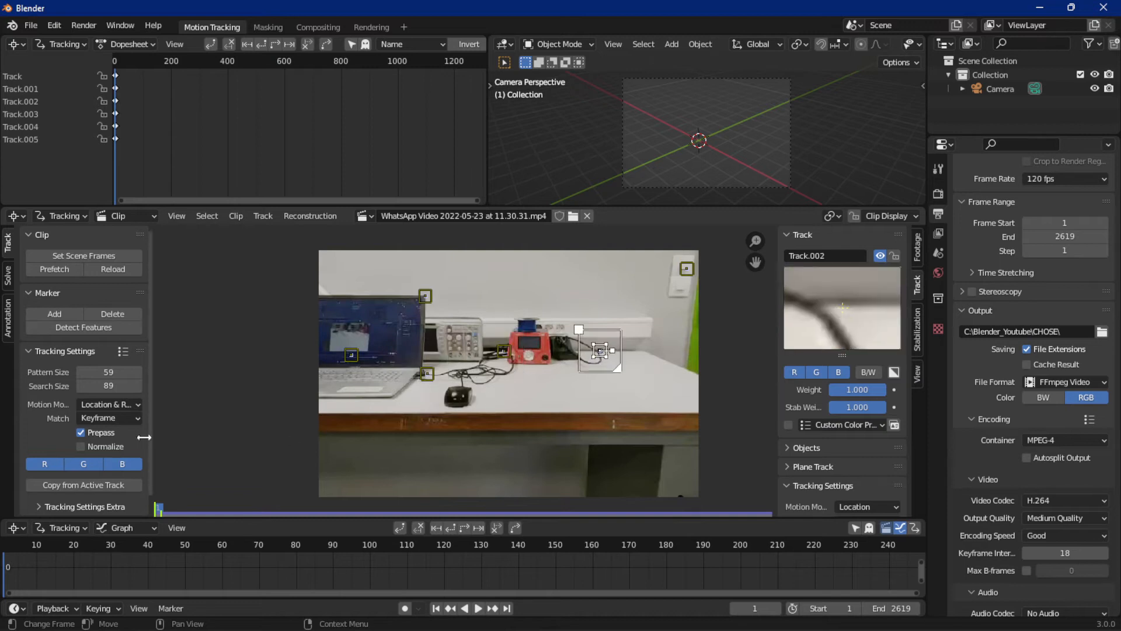
Step: Compare the pattern match options and set Match to Previous frame for new tracks
left_click(106, 417)
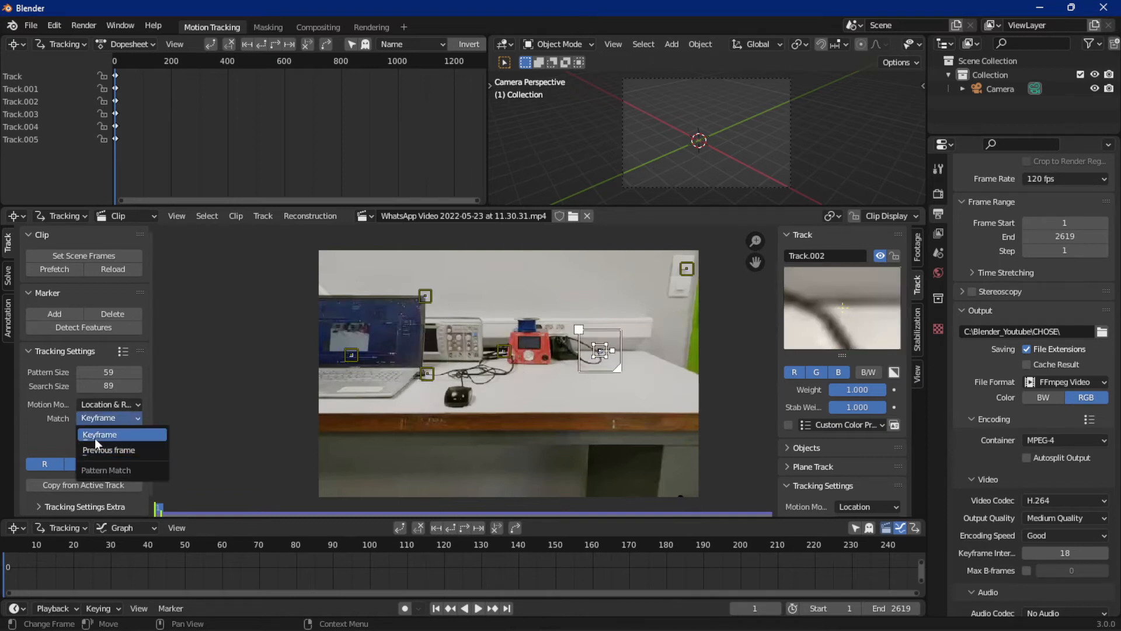
left_click(123, 434)
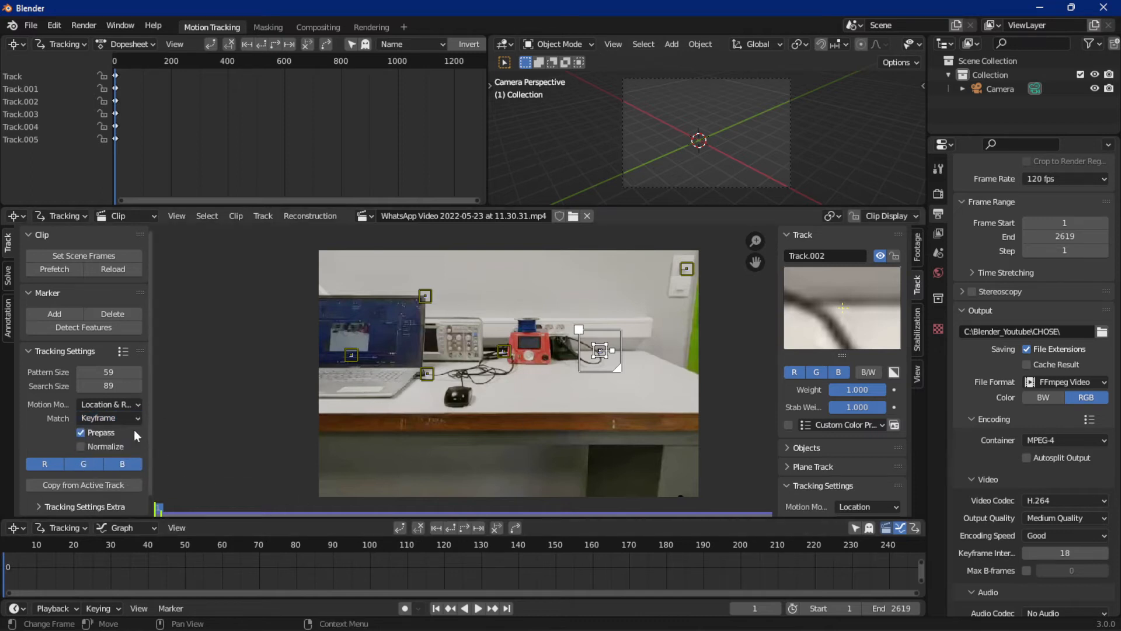
left_click(97, 420)
left_click(88, 417)
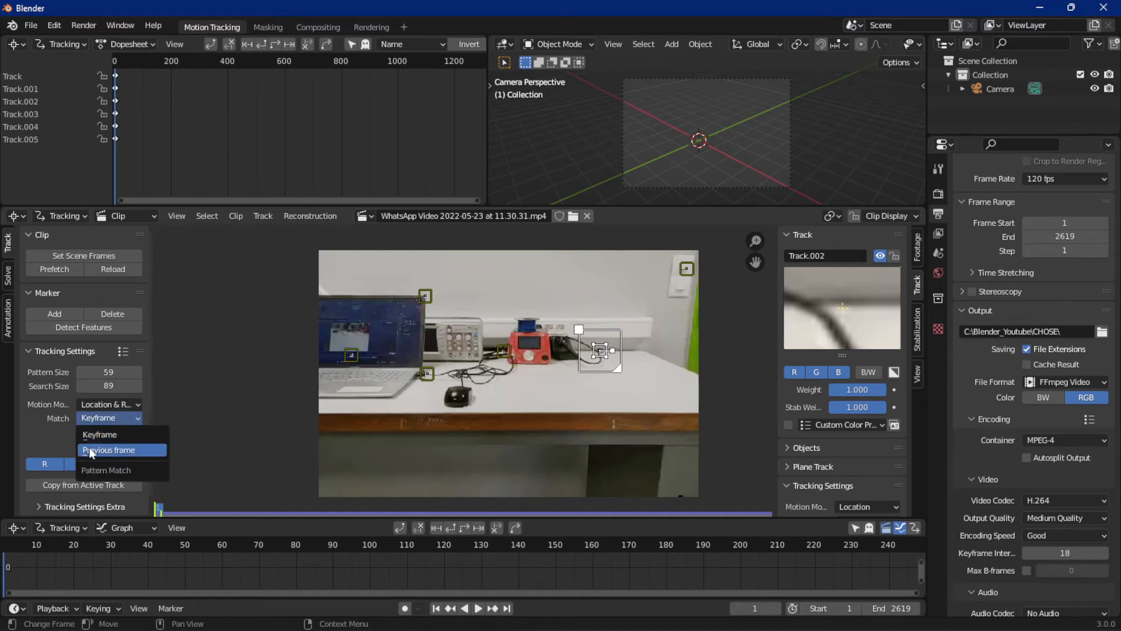
left_click(88, 448)
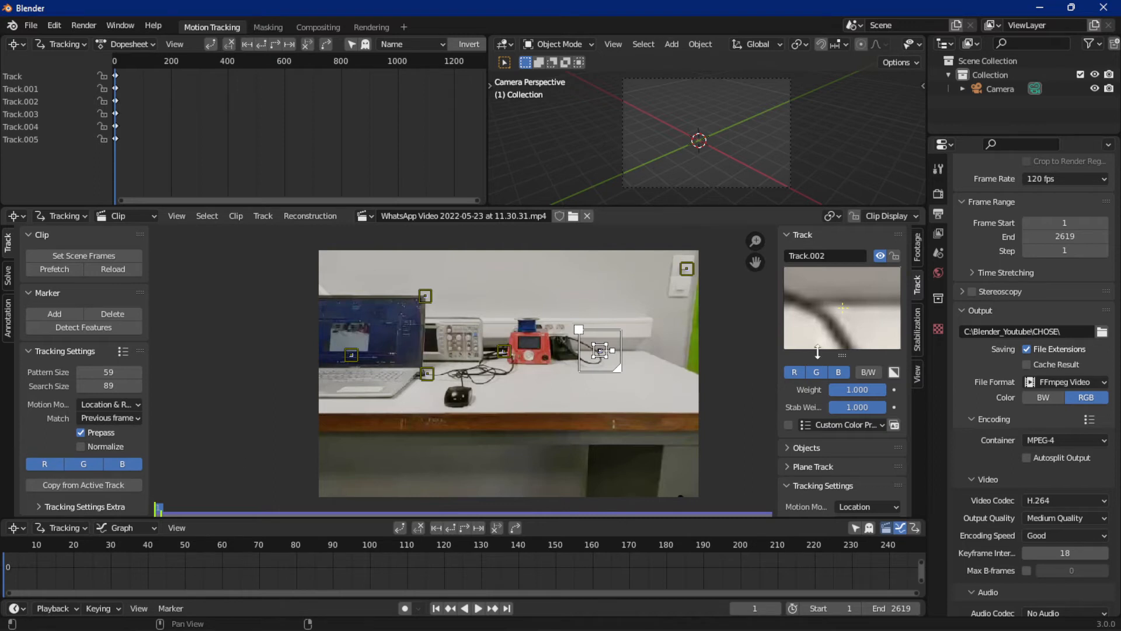
Step: Examine the red, green and blue channel options of the selected track and of the default tracking settings
left_click(793, 374)
left_click(817, 376)
left_click(816, 370)
left_click(839, 372)
left_click(54, 464)
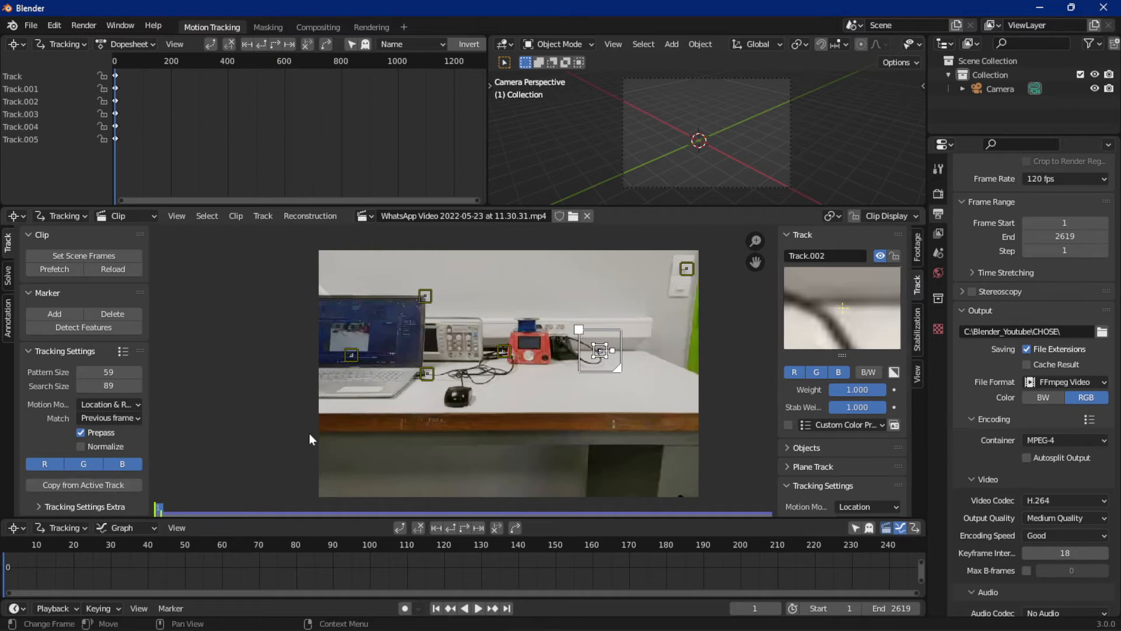
Step: Copy the settings of the marker on the black cord beside the red device to the defaults for new tracks
left_click(505, 353)
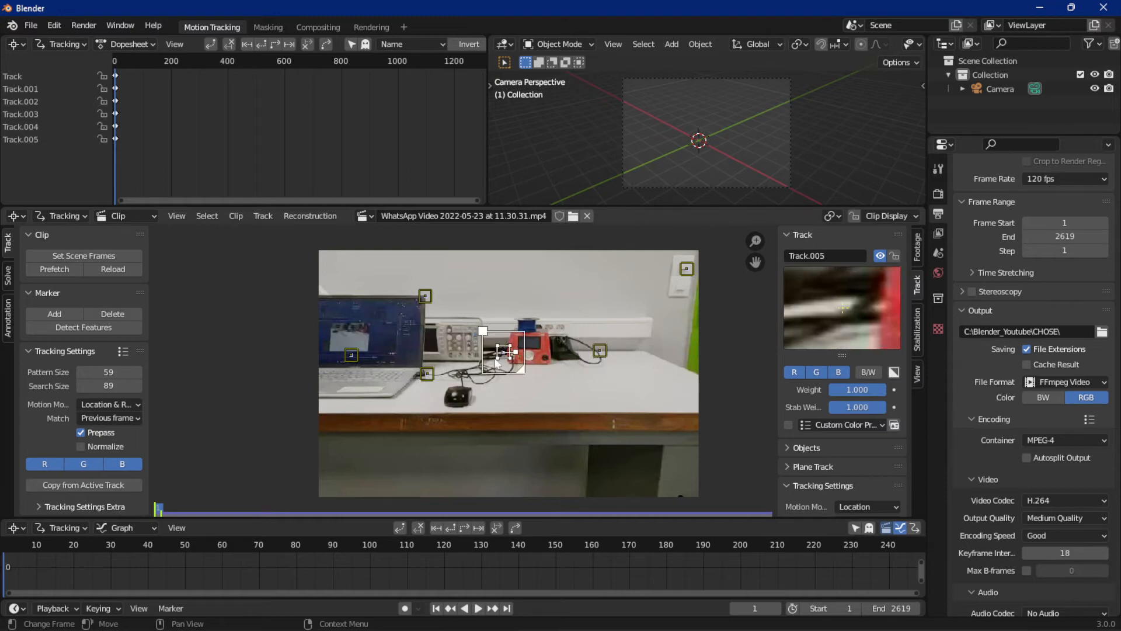
left_click(593, 365)
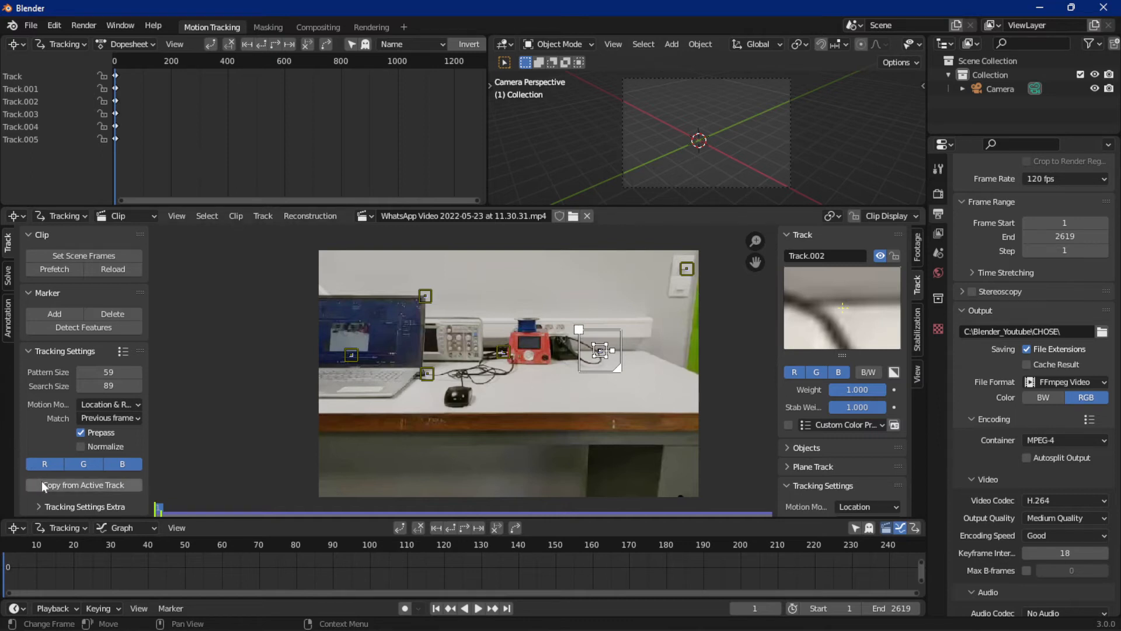
left_click(85, 485)
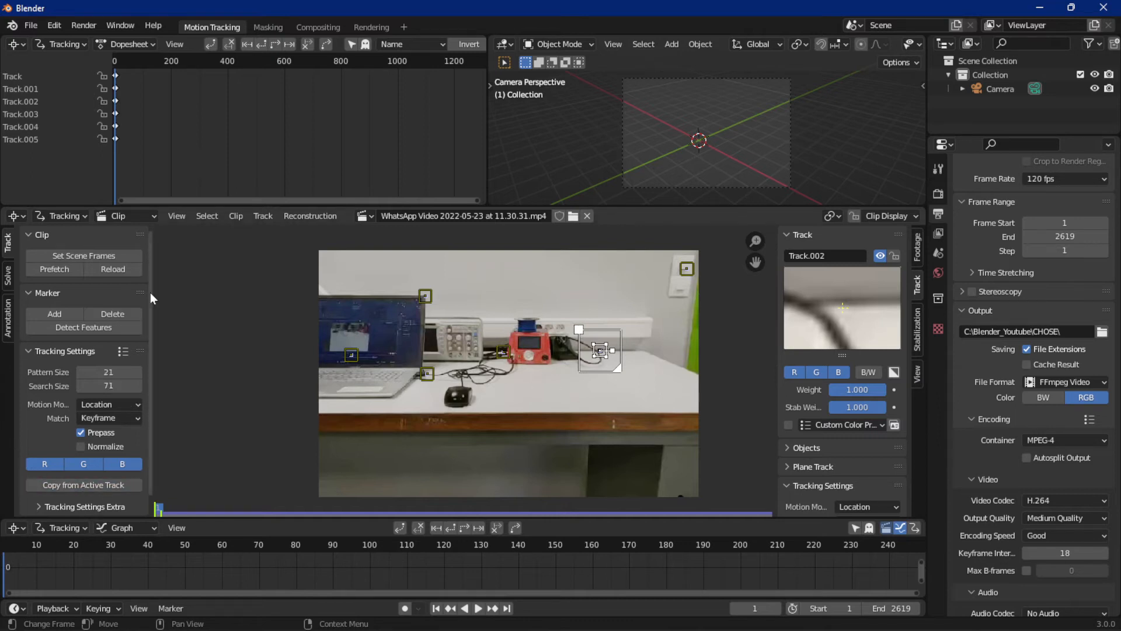
Step: Add one marker on the desk below the red device and another on the laptop's palm rest
left_click(55, 314)
left_click(536, 383)
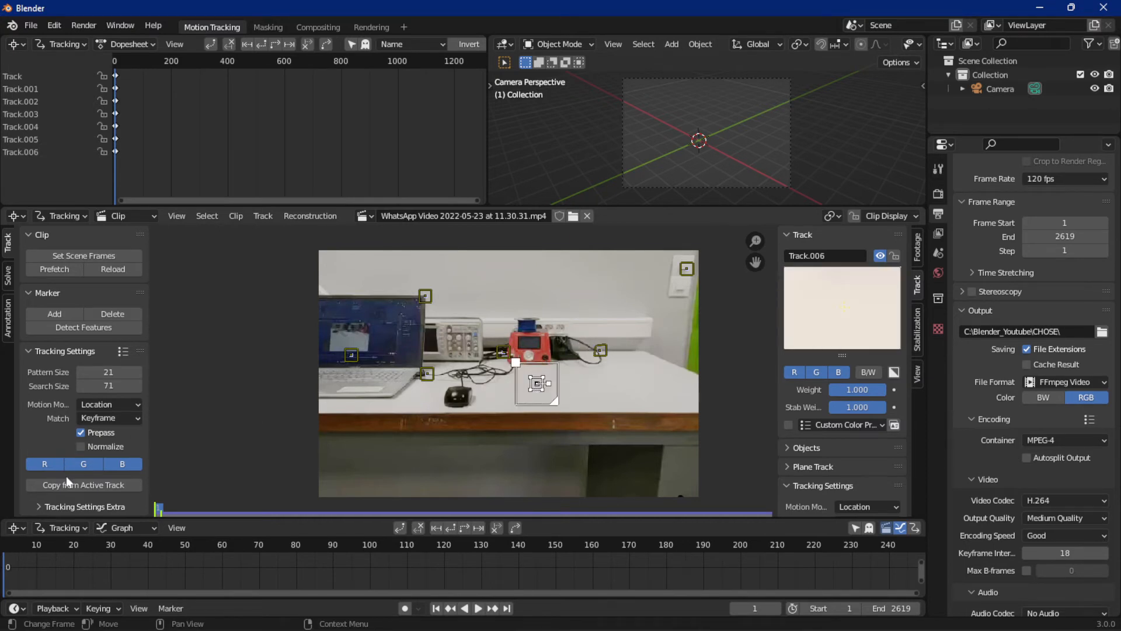
left_click(51, 313)
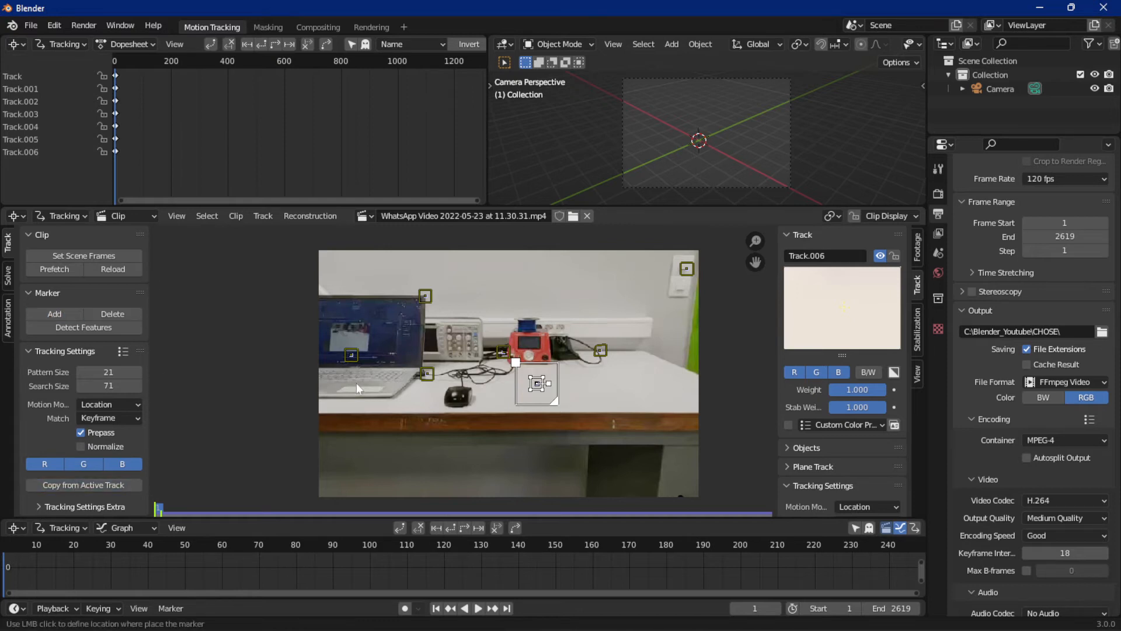
left_click(378, 385)
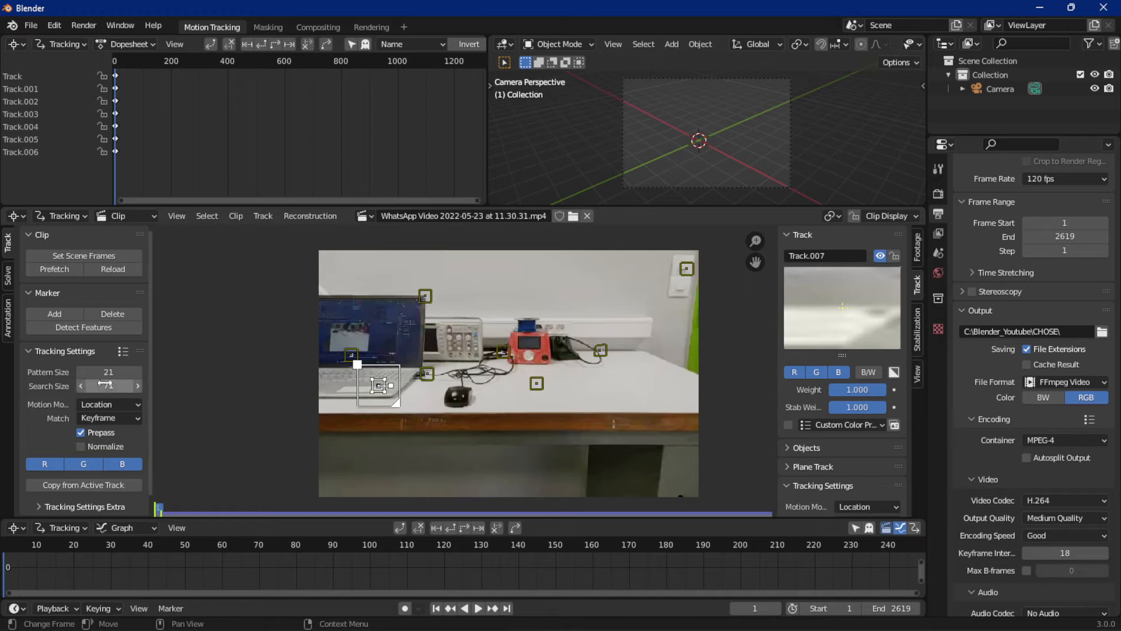
Step: Collapse the Tracking Settings, Marker and Clip sections
scroll(47, 420, "down", 1)
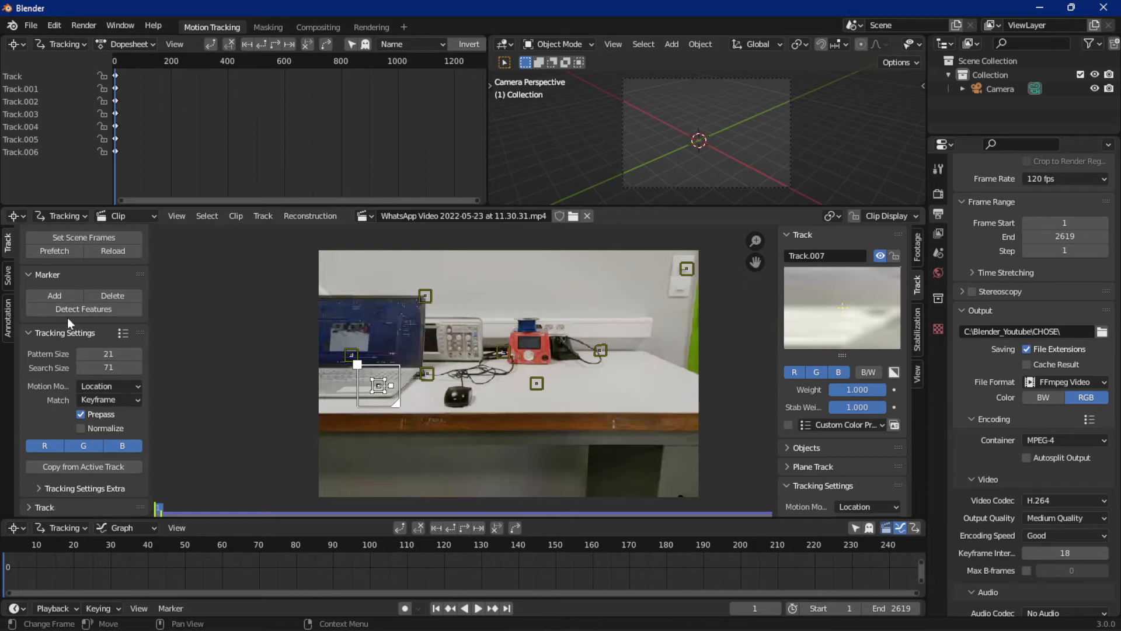
left_click(39, 327)
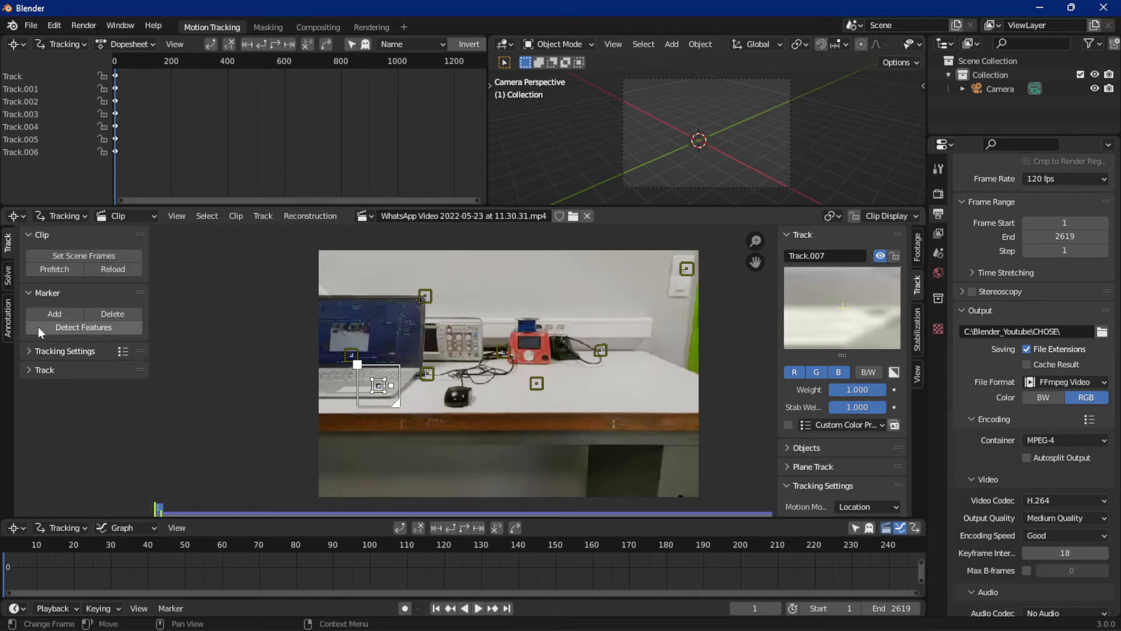
left_click(51, 296)
left_click(59, 232)
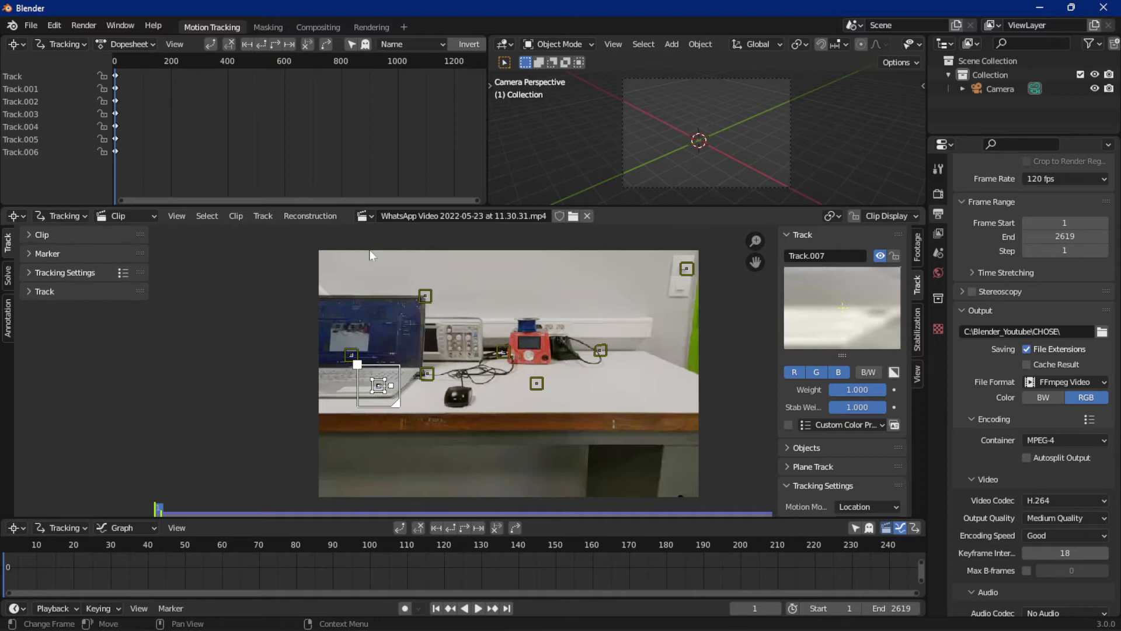
Step: Delete all tracks from the footage
key("a")
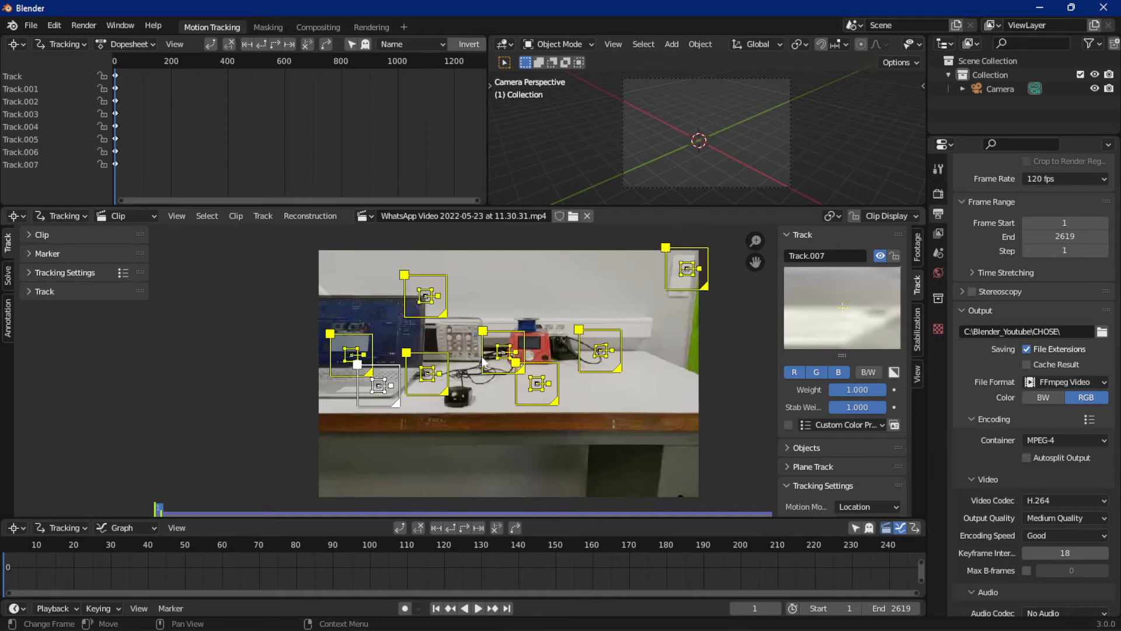
key("x")
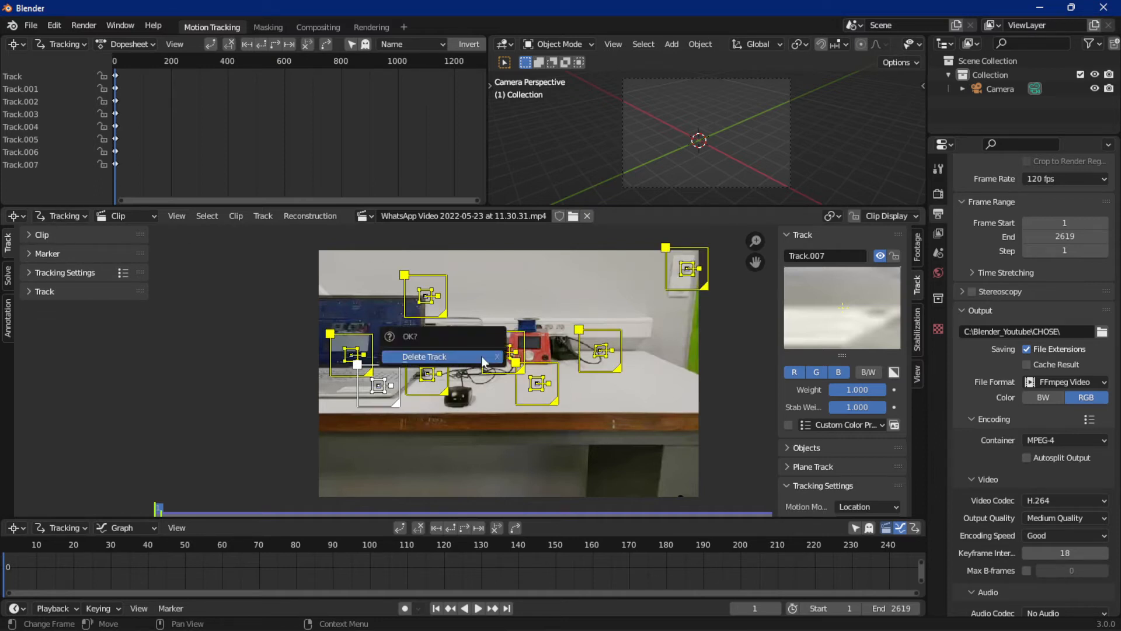
left_click(481, 356)
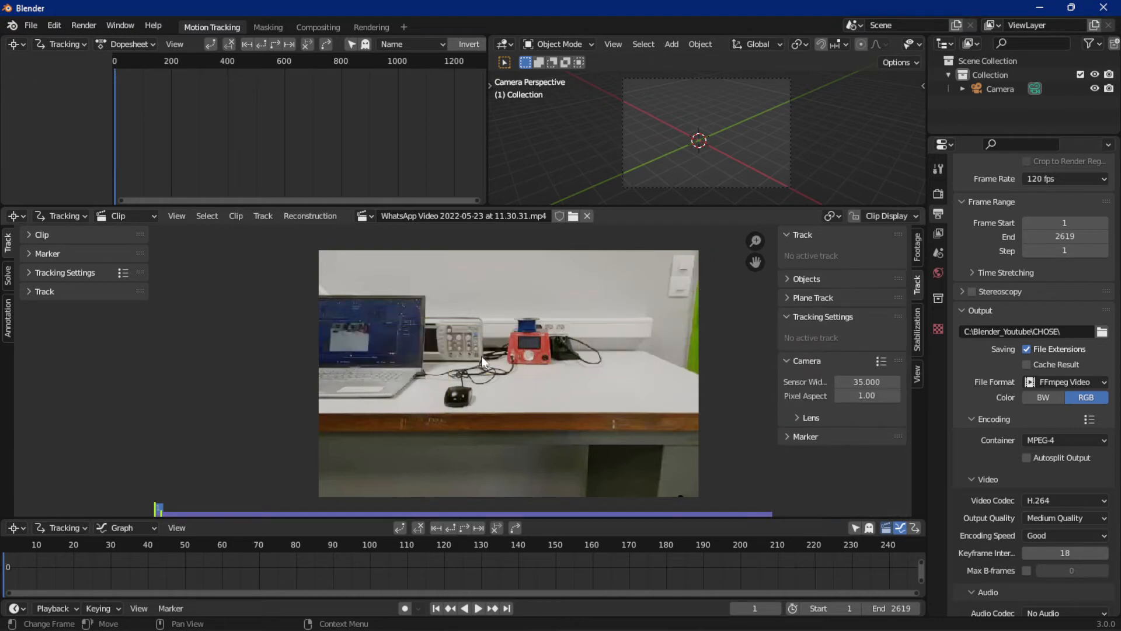
Step: Examine the desk, cables, red device, plain wall and light switch up close for high-contrast features suitable for tracking
scroll(484, 355, "up", 4)
scroll(484, 355, "down", 4)
scroll(501, 359, "up", 2)
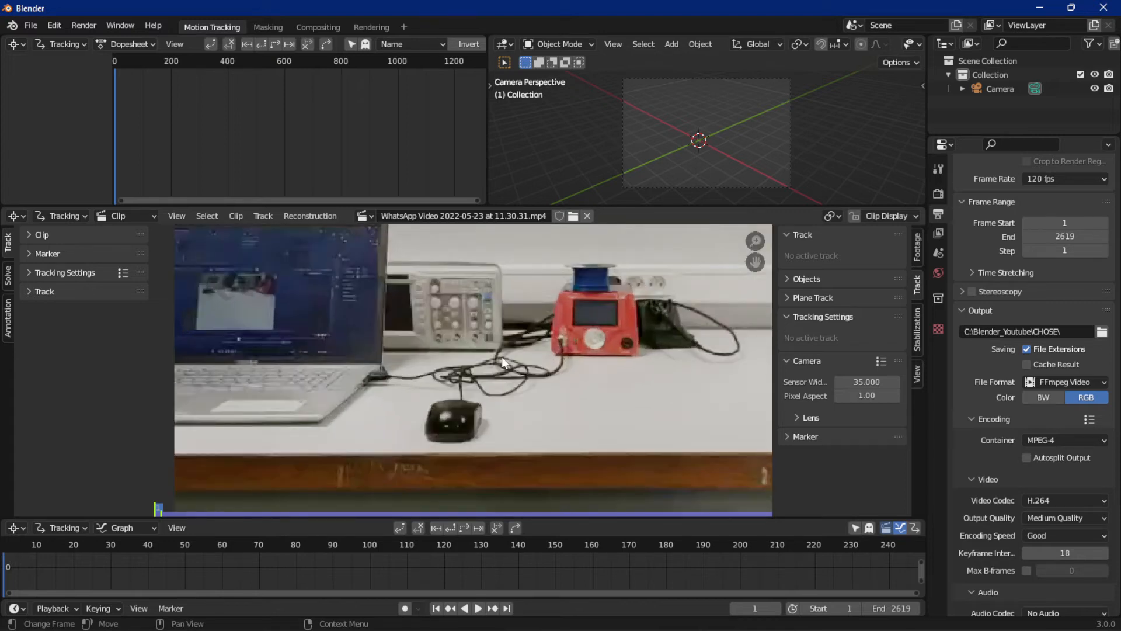
scroll(506, 367, "down", 1)
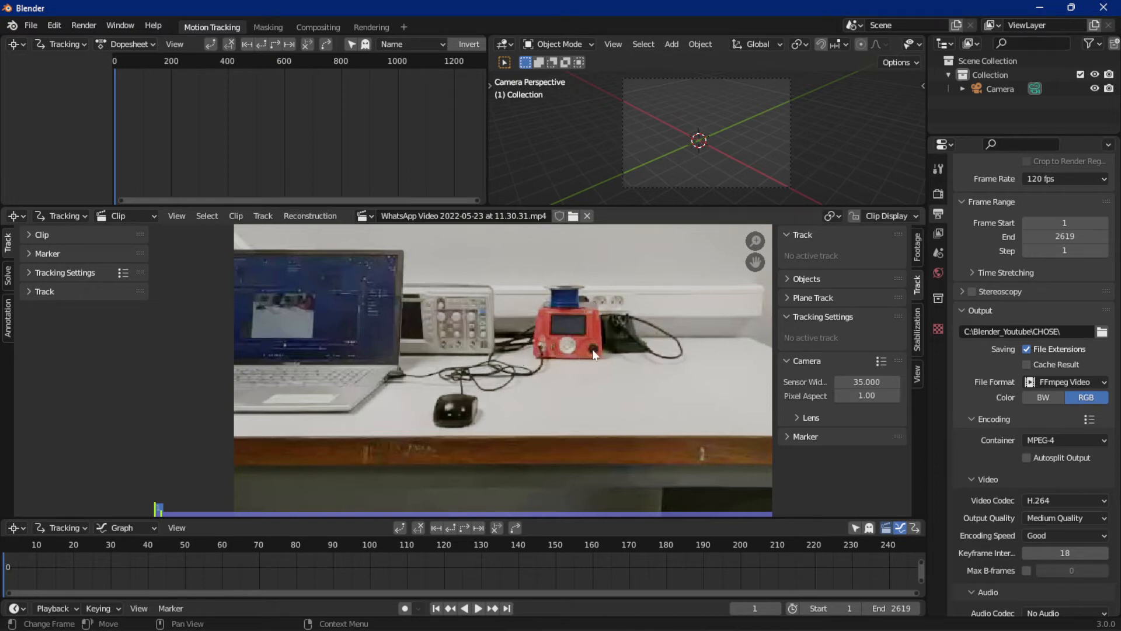
scroll(601, 347, "up", 4)
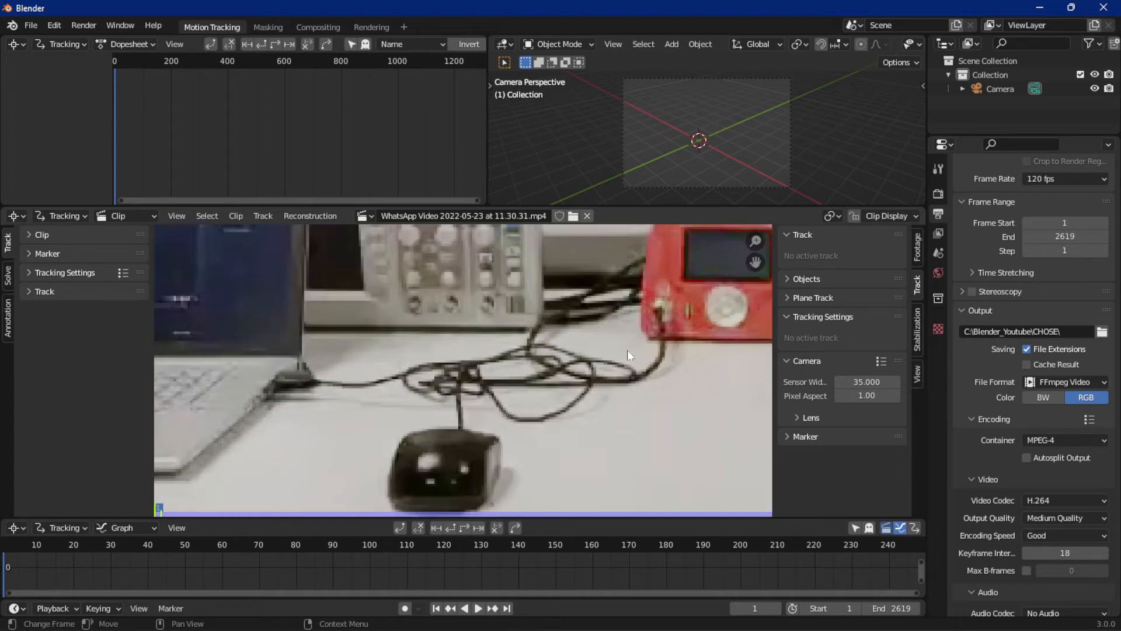
middle_click_drag(687, 349, 528, 364)
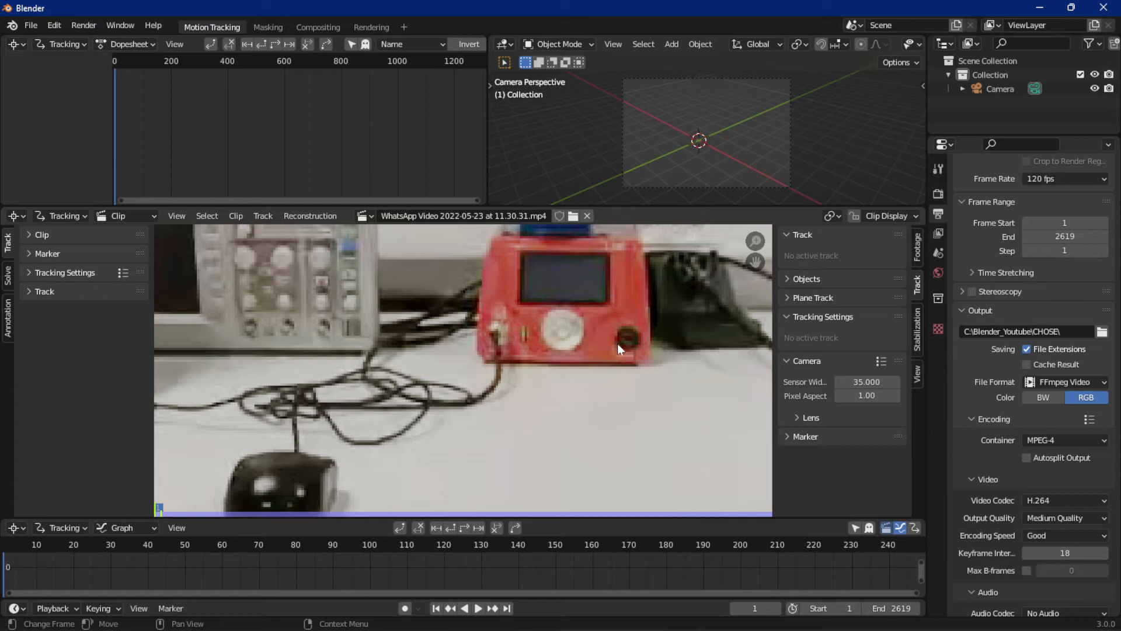
scroll(572, 382, "down", 3)
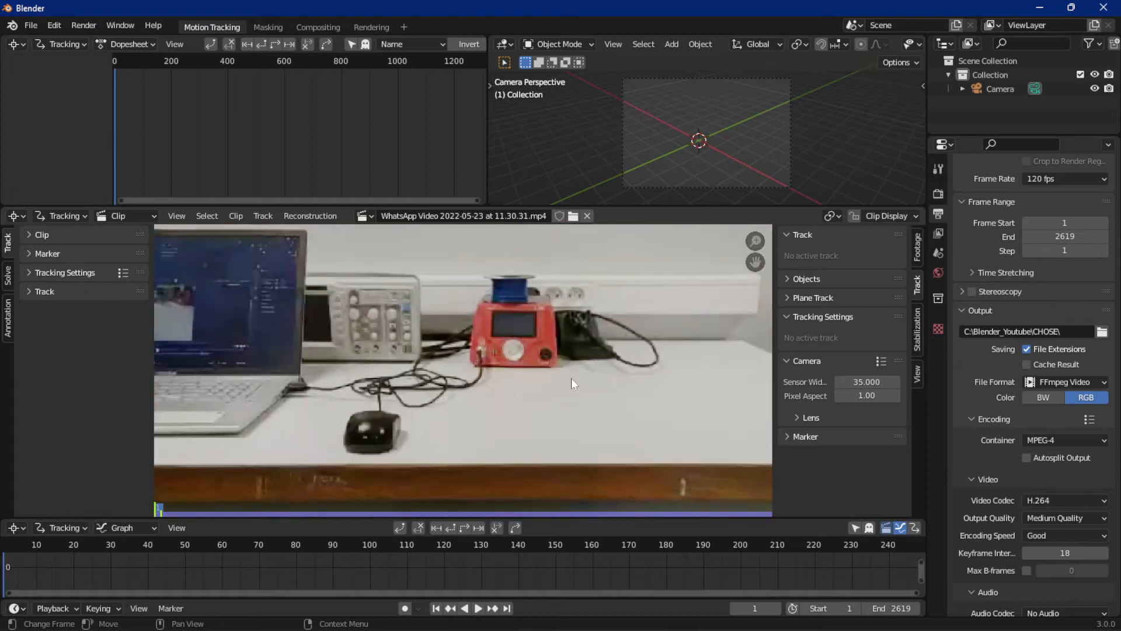
scroll(532, 363, "down", 1)
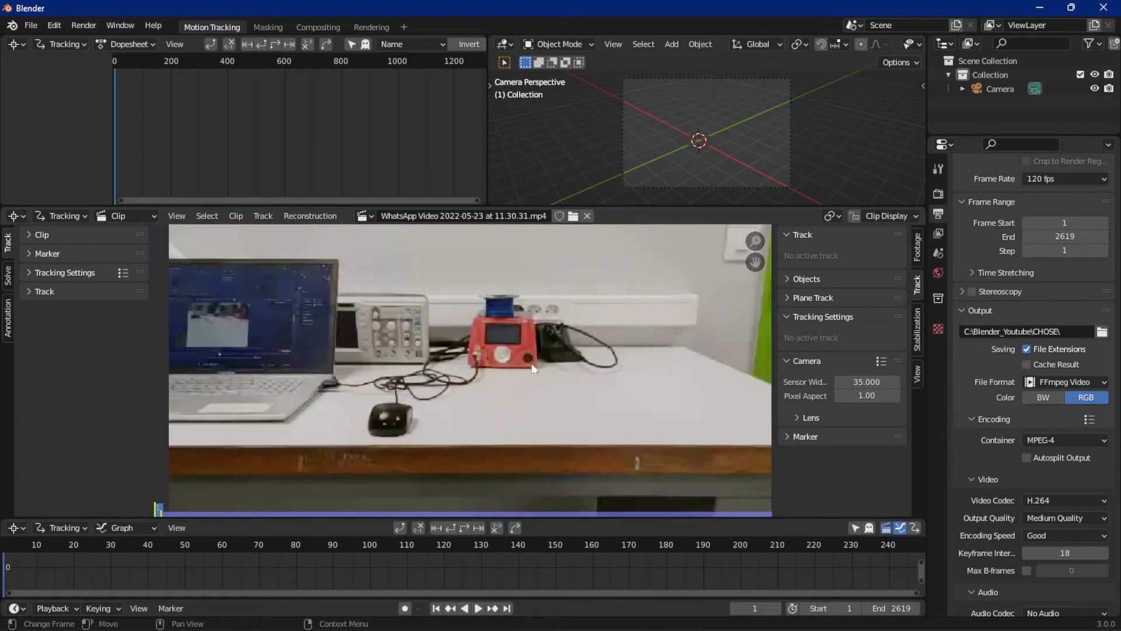
scroll(531, 363, "up", 1)
middle_click_drag(673, 313, 628, 442)
scroll(609, 400, "up", 4)
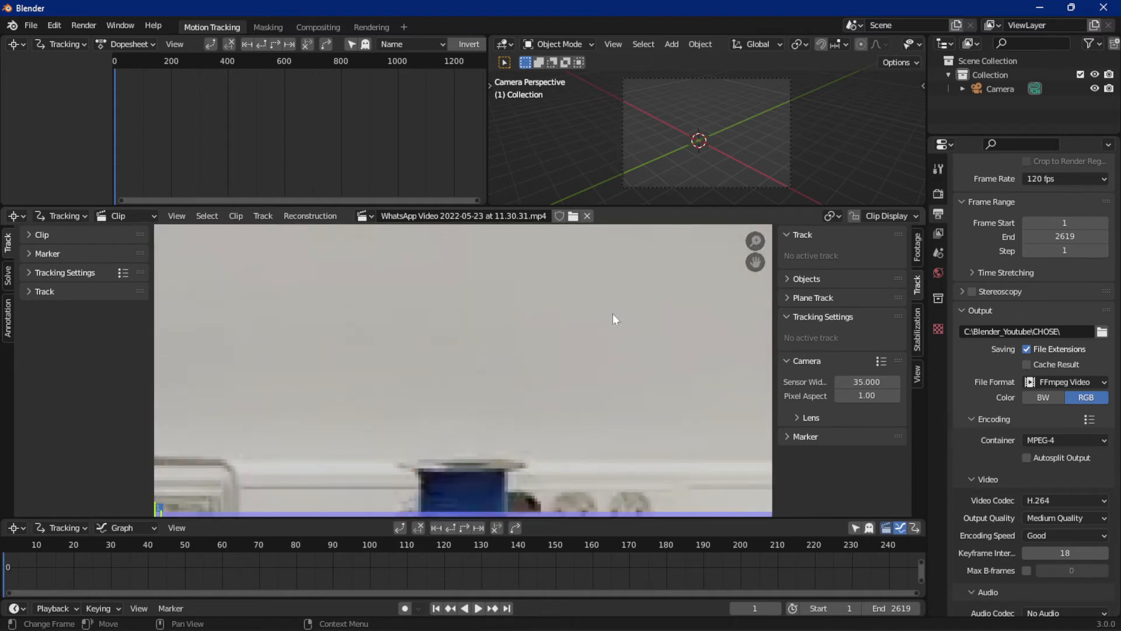
scroll(605, 380, "down", 4)
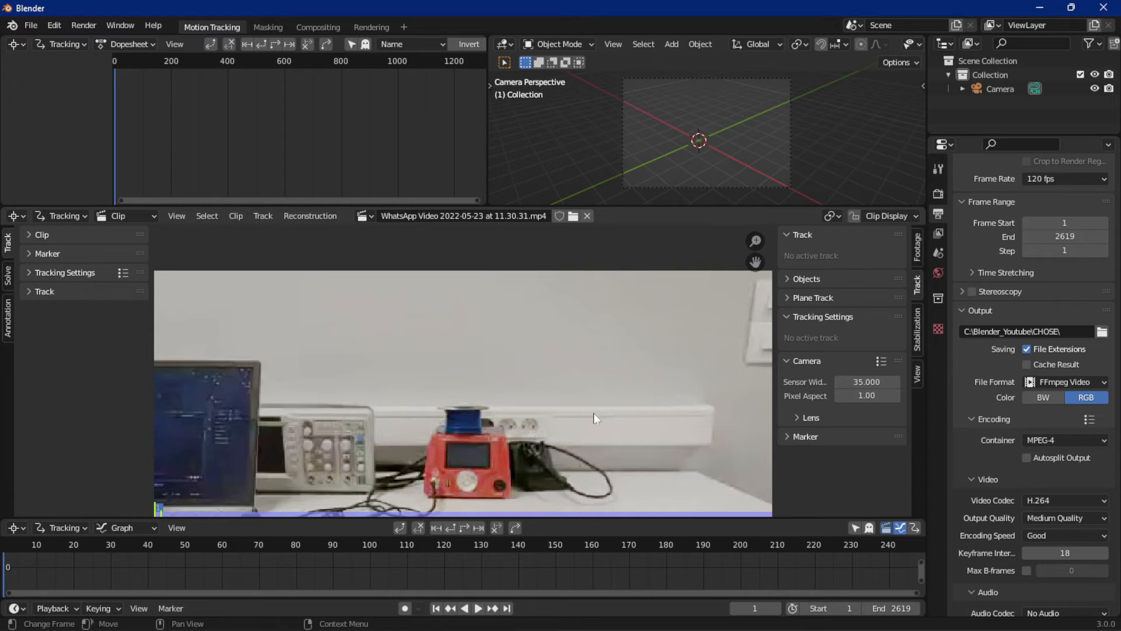
scroll(597, 408, "down", 4)
scroll(596, 407, "up", 4)
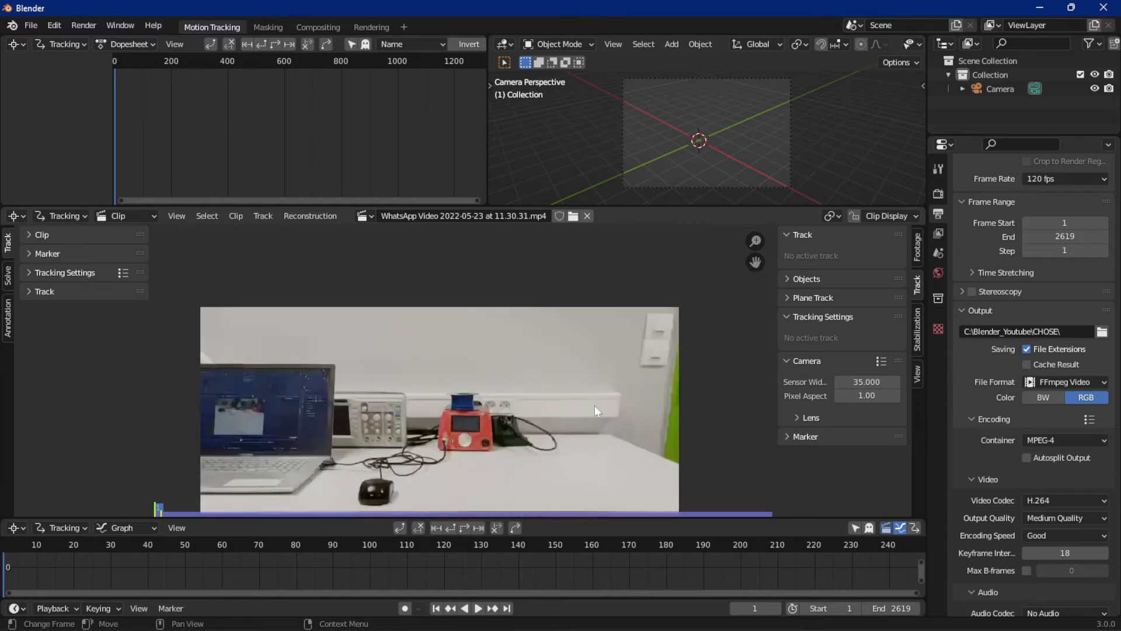
middle_click_drag(595, 406, 649, 313)
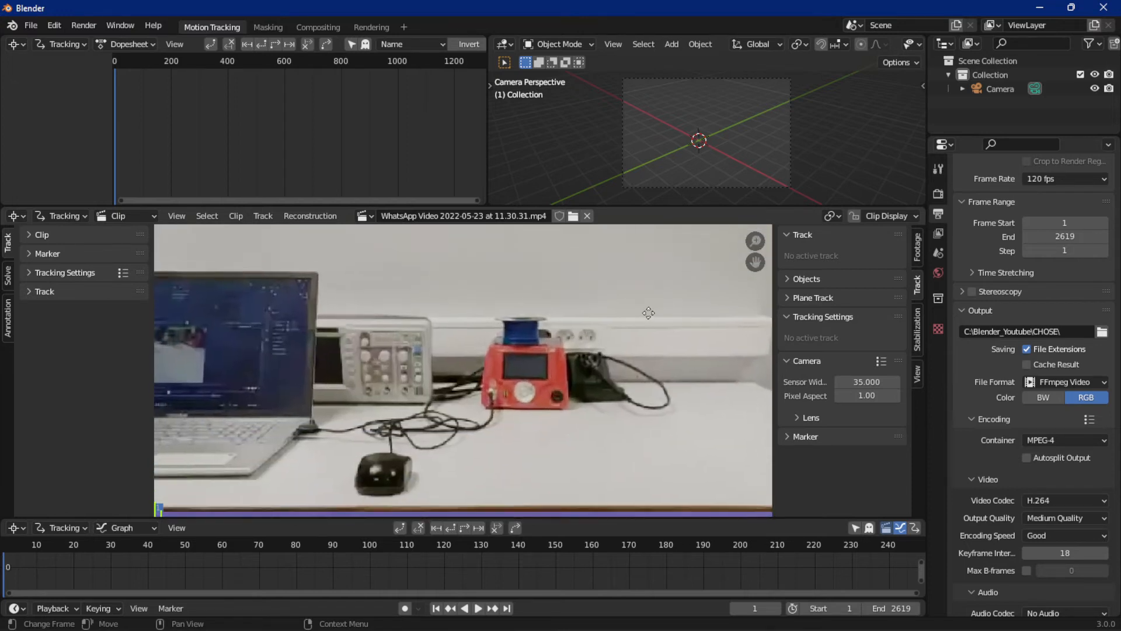
scroll(643, 306, "down", 3)
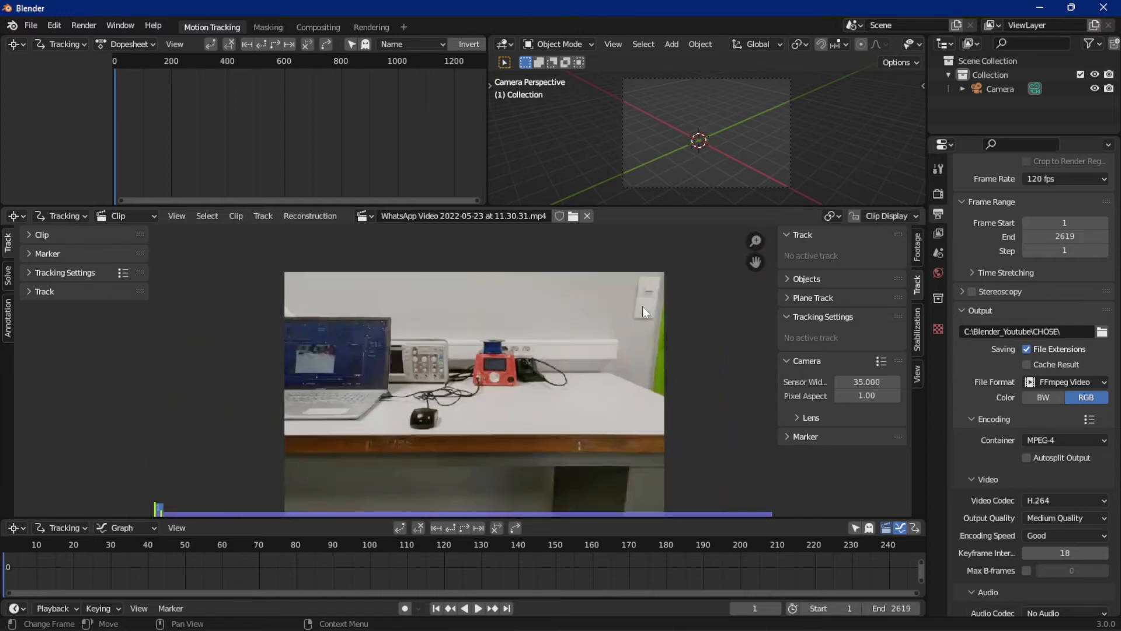
Step: Add a tracking marker on the black knob of the red device
scroll(609, 286, "up", 4)
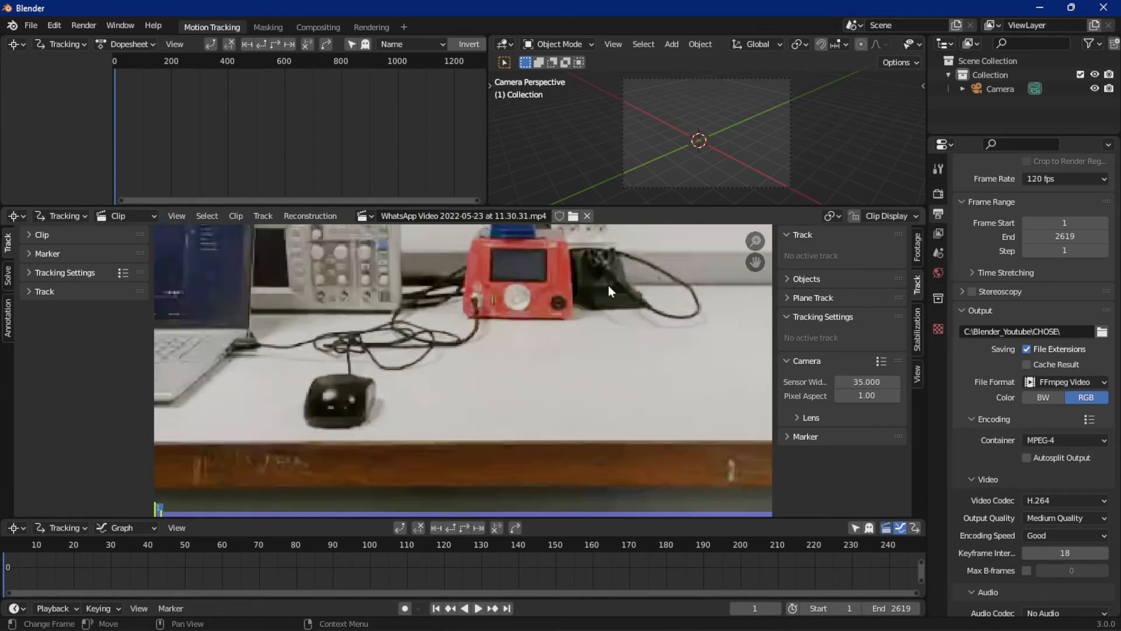
scroll(608, 286, "down", 2)
left_click(522, 327, "ctrl")
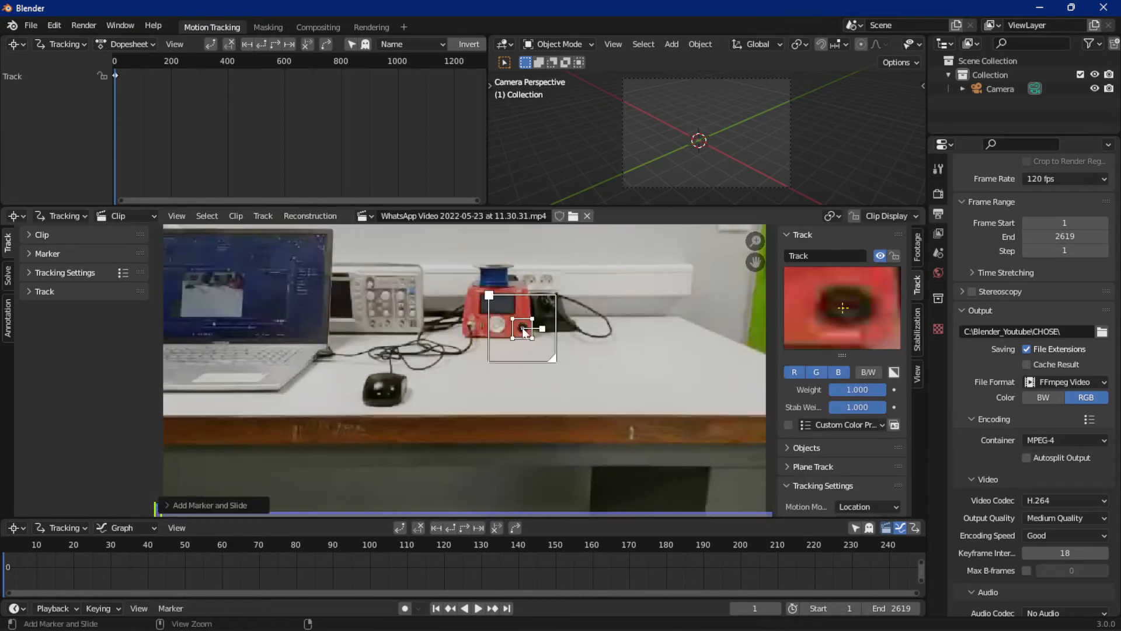
Step: Add tracking markers on the cable loop beside the red device and on the lower corner and side edge of the oscilloscope screen
left_click(458, 352, "ctrl")
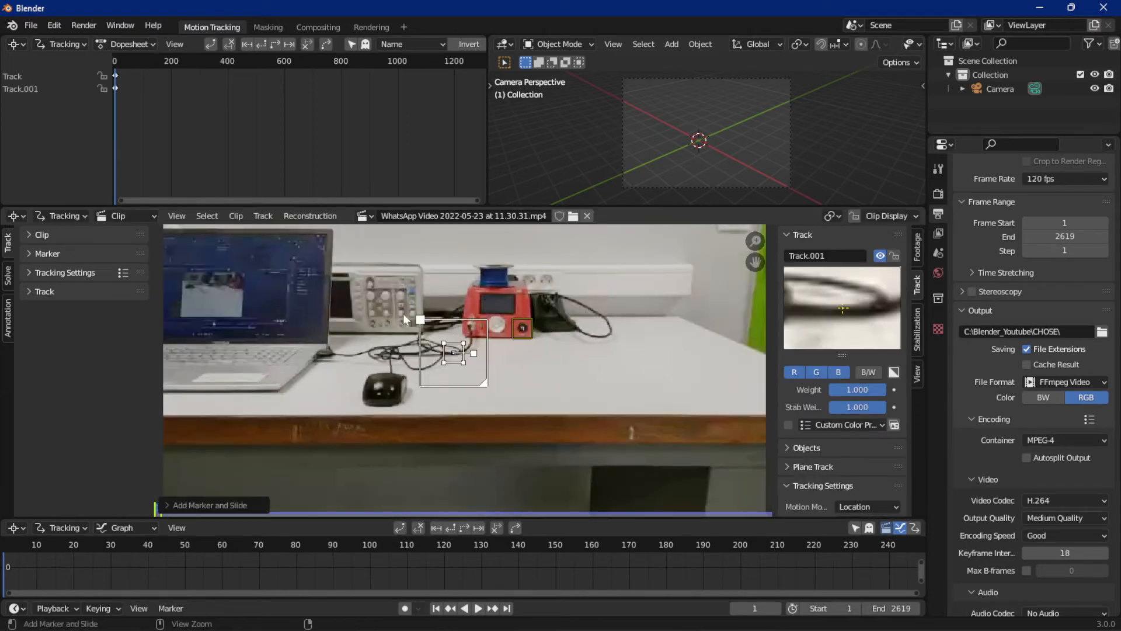
left_click(352, 318, "ctrl")
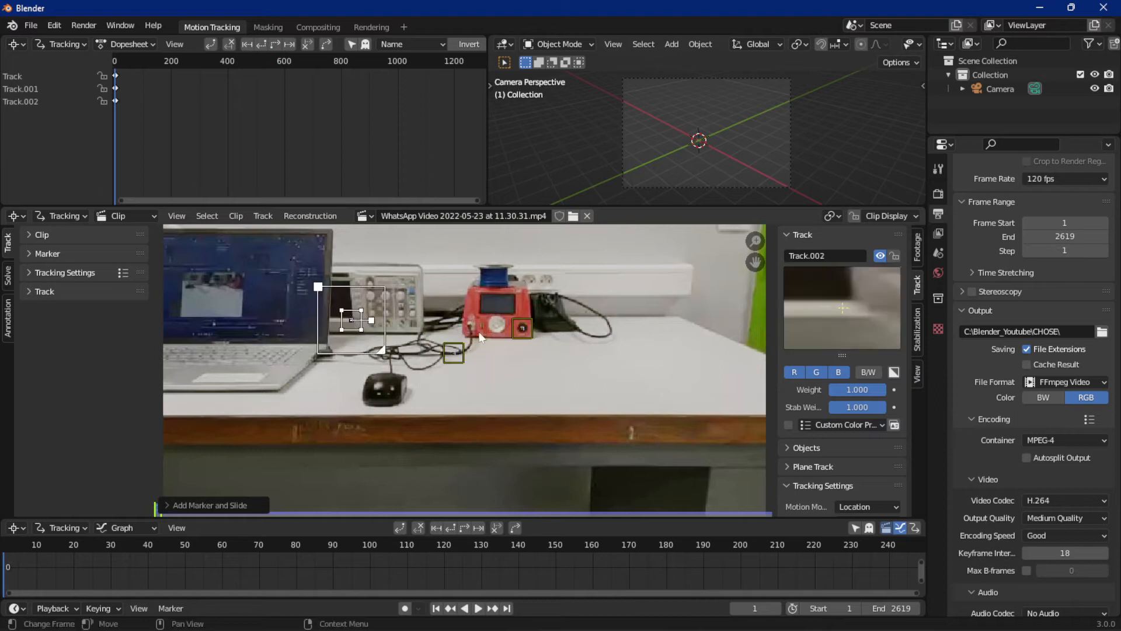
key("ctrl+z")
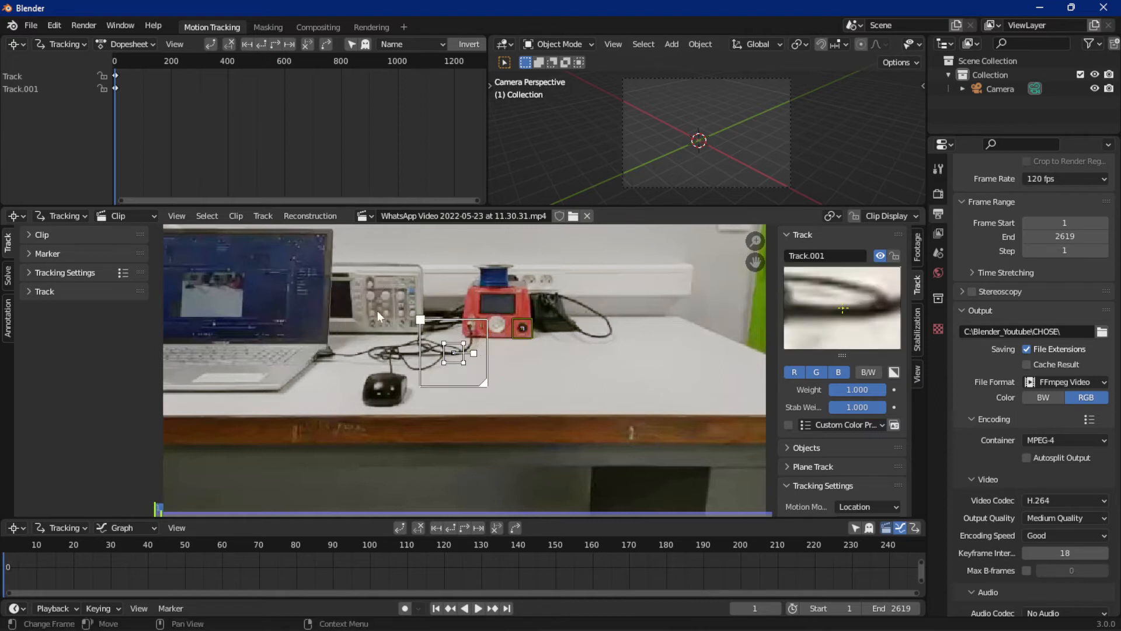
left_click(352, 316, "ctrl")
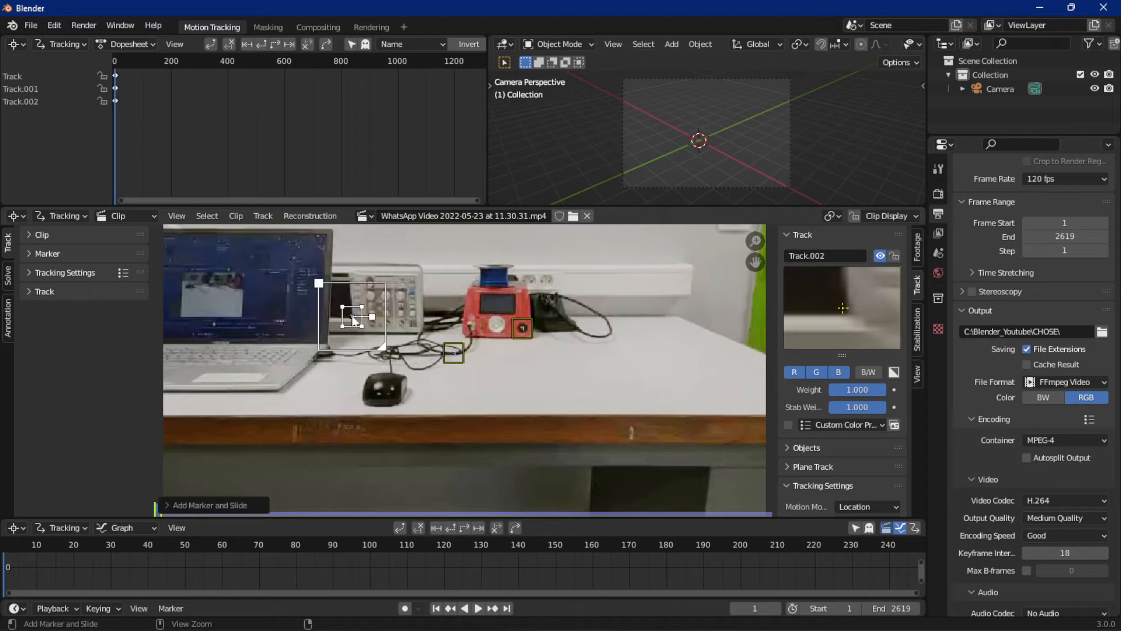
left_click(352, 296, "ctrl")
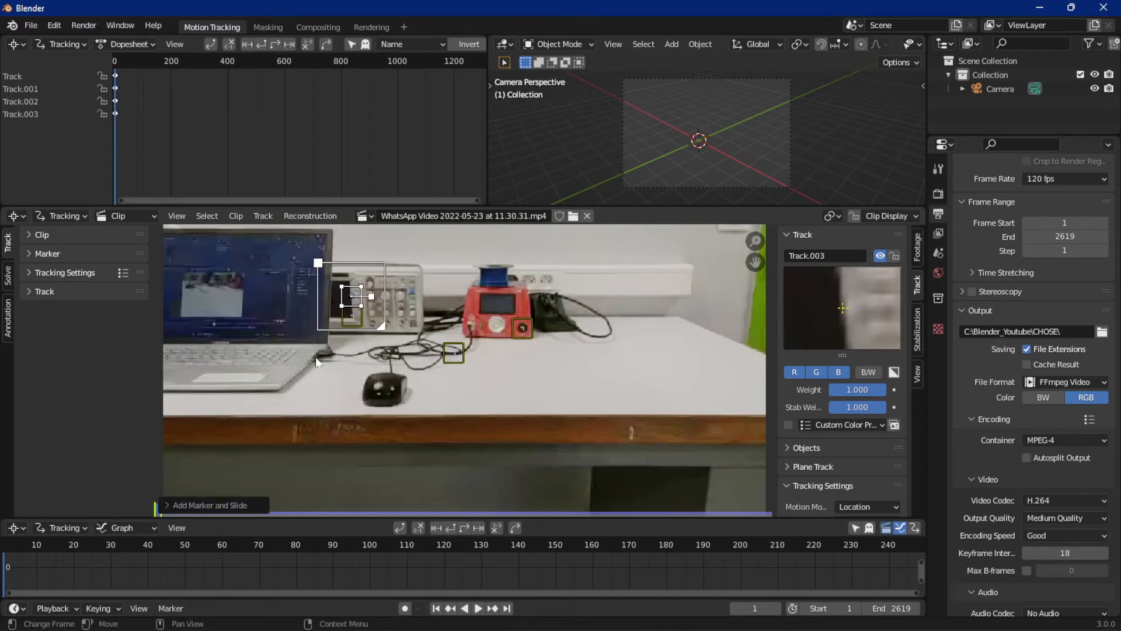
Step: Select all four markers, track them forward through the whole clip and return to frame 1
scroll(531, 367, "down", 2)
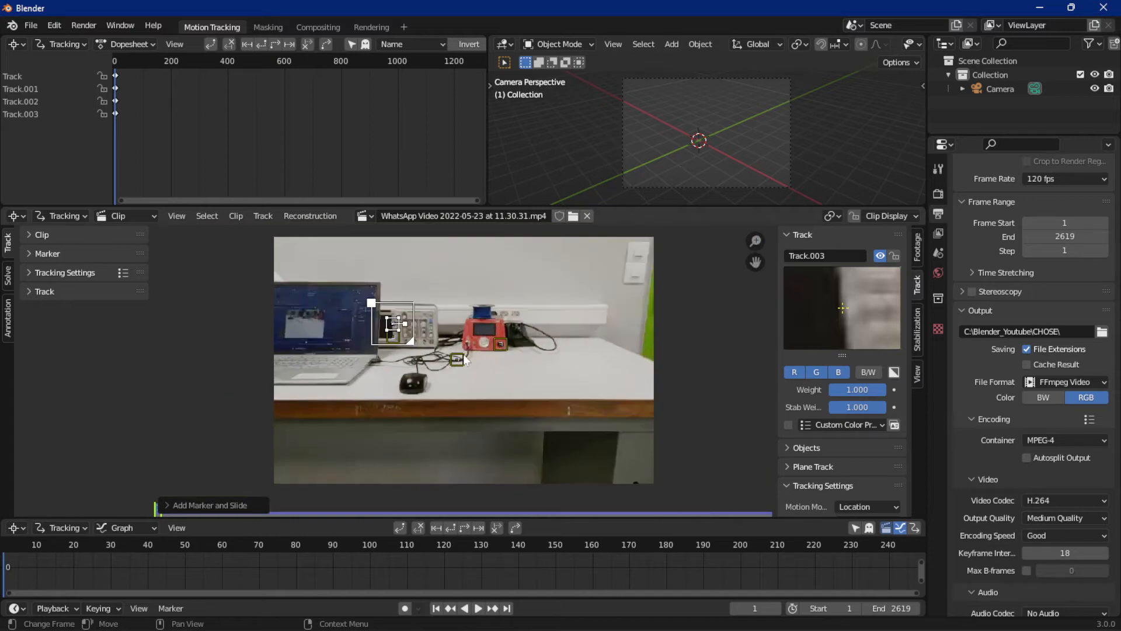
left_click(459, 358)
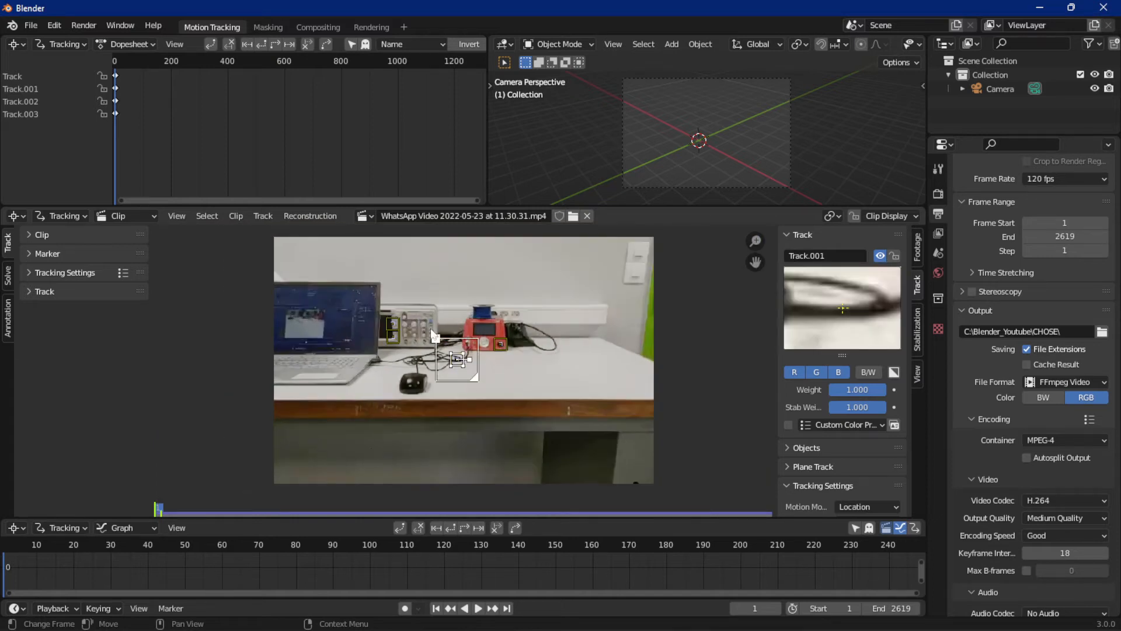
left_click(400, 330)
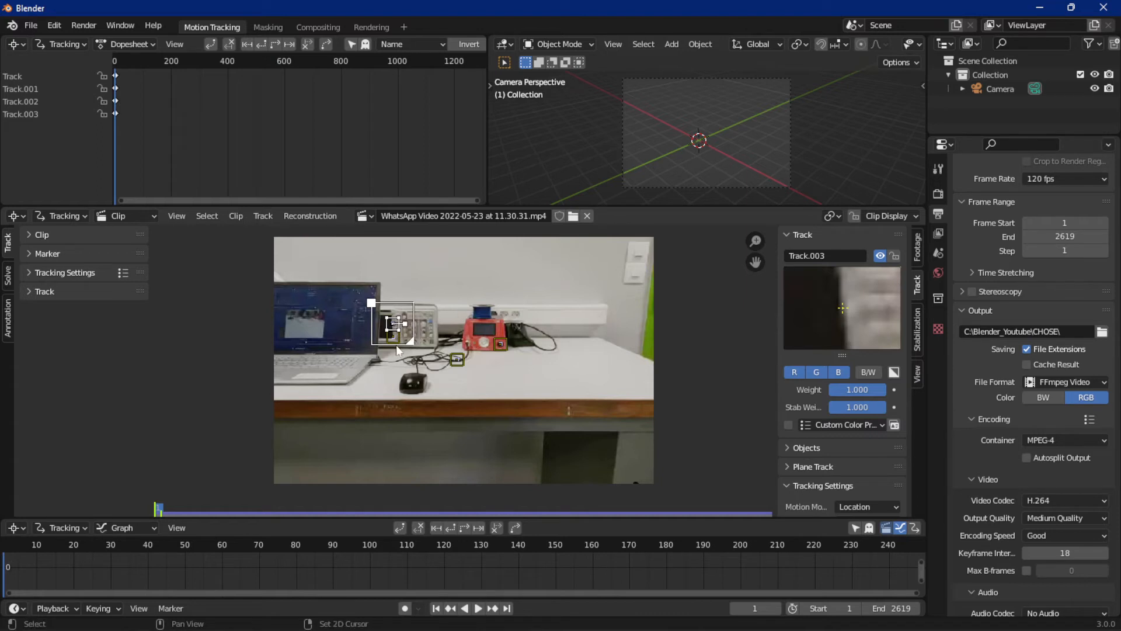
left_click(458, 355, "shift")
left_click(500, 344, "shift")
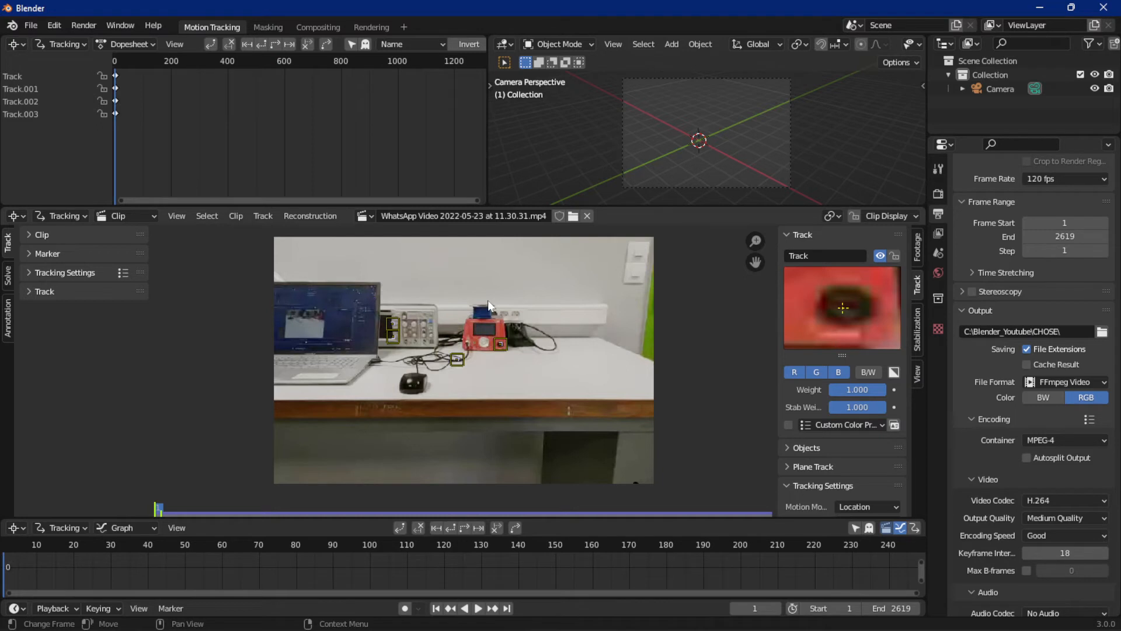
key("a")
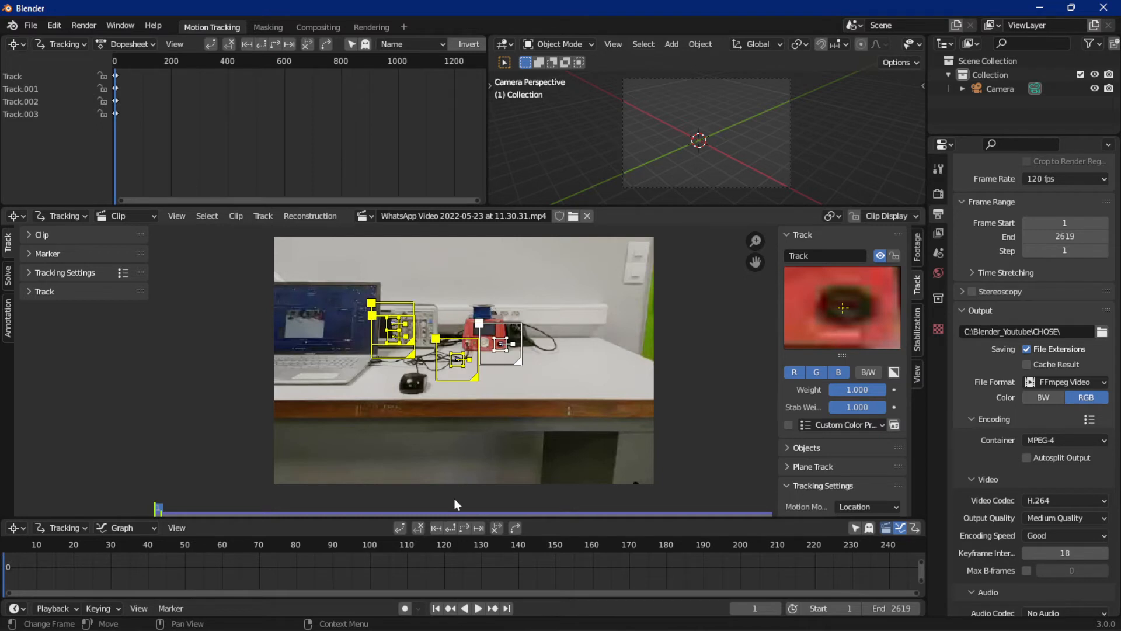
left_click(461, 528)
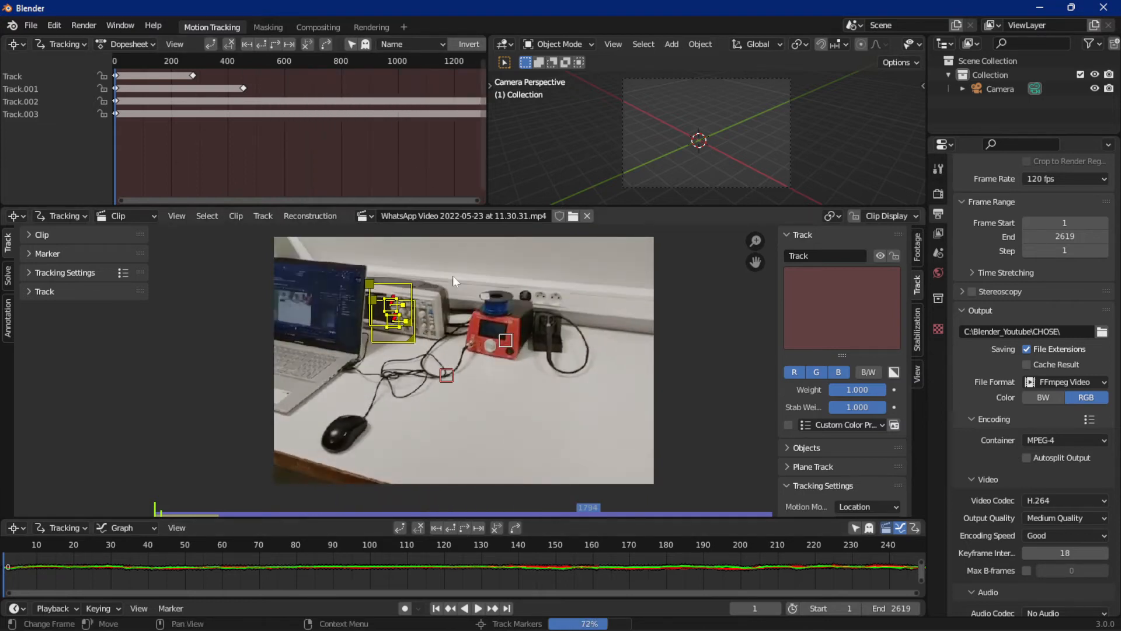
scroll(478, 338, "down", 2)
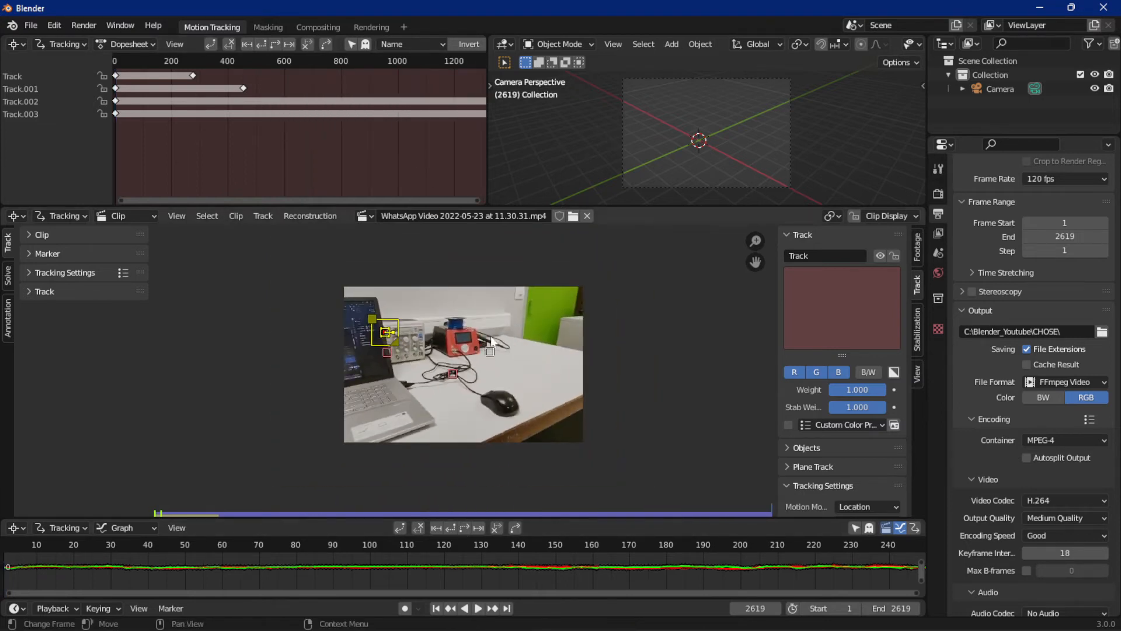
key("shift+Left")
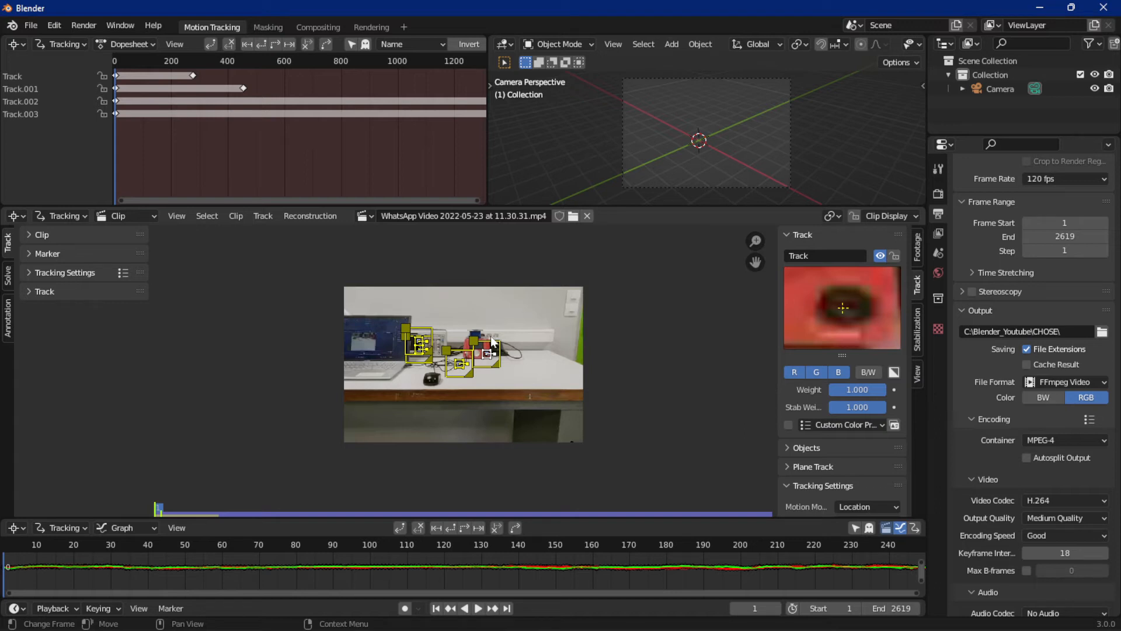
Step: Examine the tracking curves across the clip's full frame range in the graph
scroll(571, 557, "down", 3)
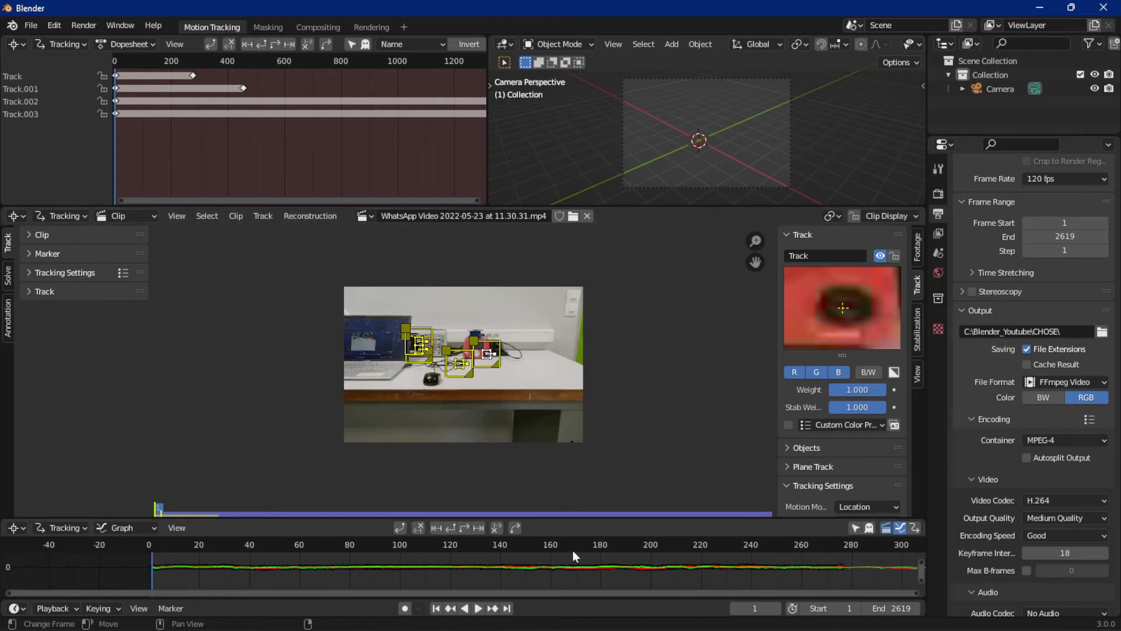
scroll(578, 550, "down", 10)
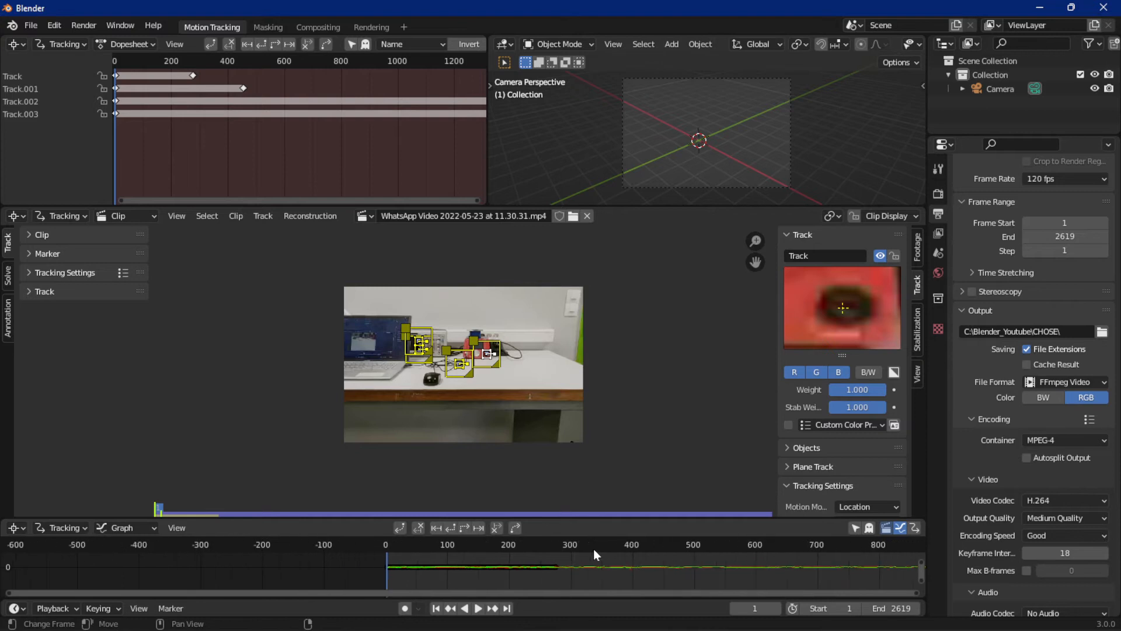
scroll(595, 549, "down", 3)
middle_click_drag(596, 549, 298, 546)
scroll(317, 545, "down", 4)
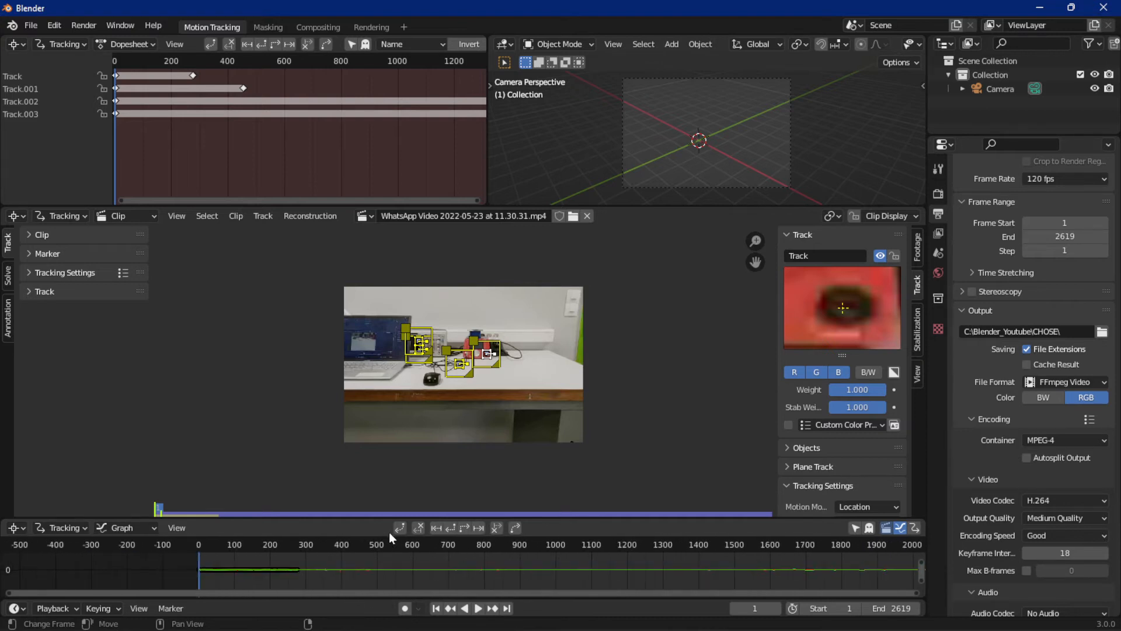
scroll(580, 562, "down", 5)
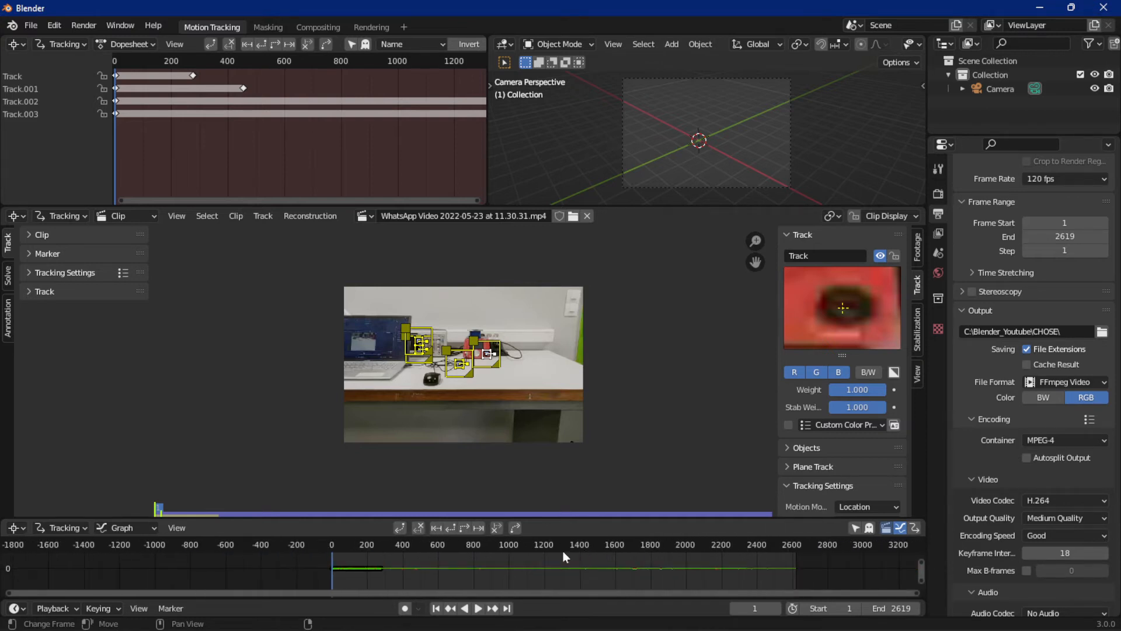
middle_click_drag(591, 551, 492, 550)
scroll(493, 550, "up", 5)
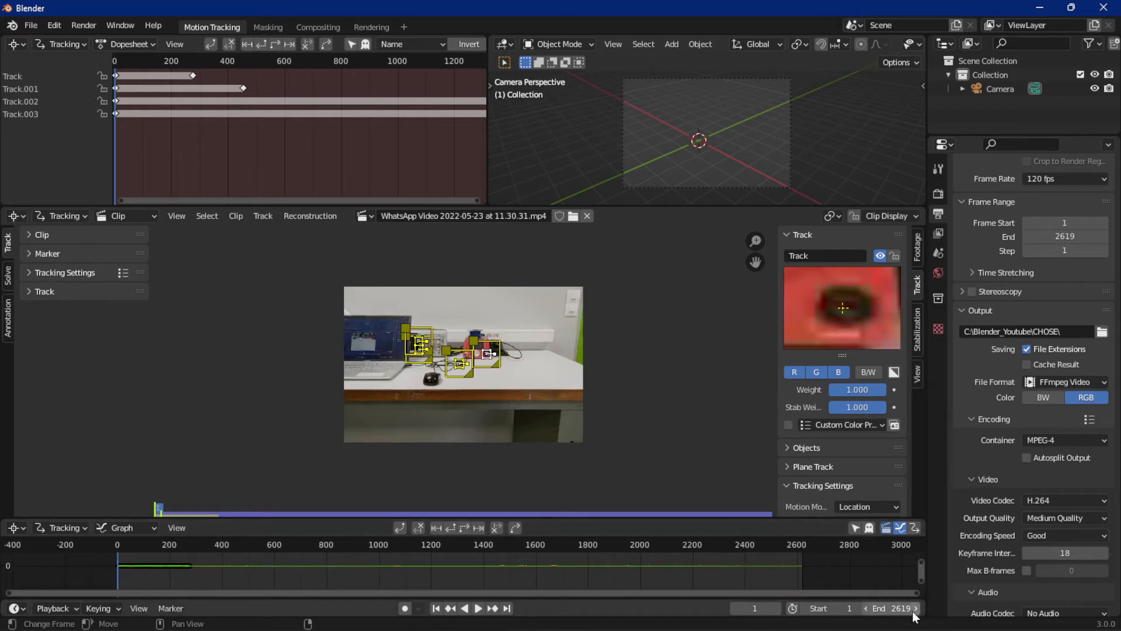
Step: Set the scene's end frame to 897 and inspect the shortened range against the track lengths
left_click_drag(904, 607, 762, 608)
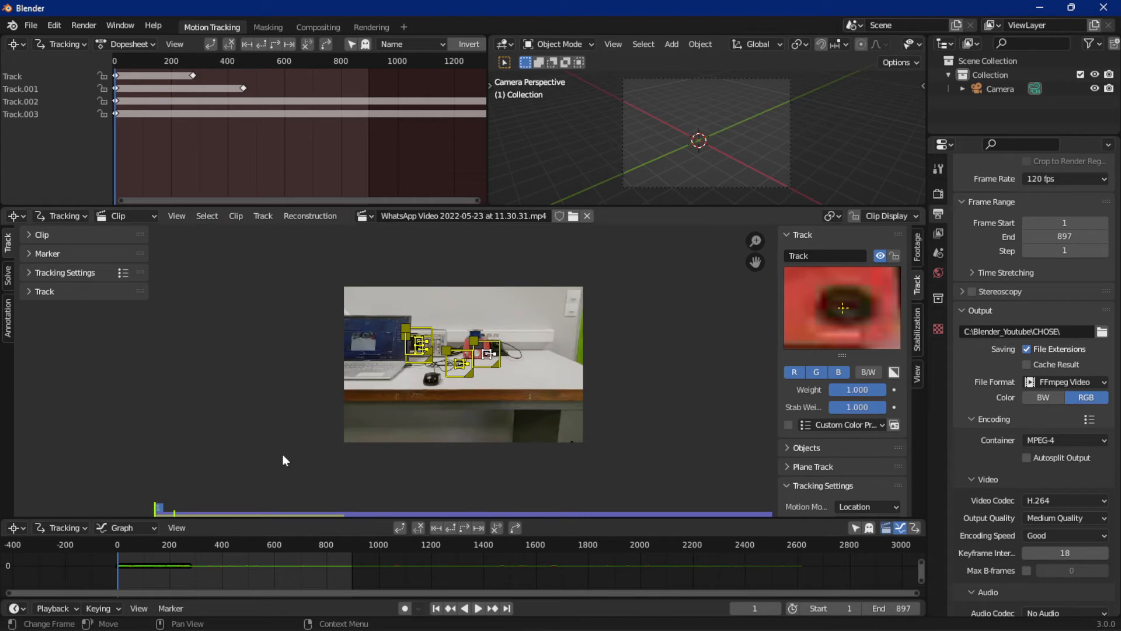
mouse_move(295, 468)
middle_mouse_down()
mouse_move(325, 461)
mouse_move(301, 477)
middle_mouse_up()
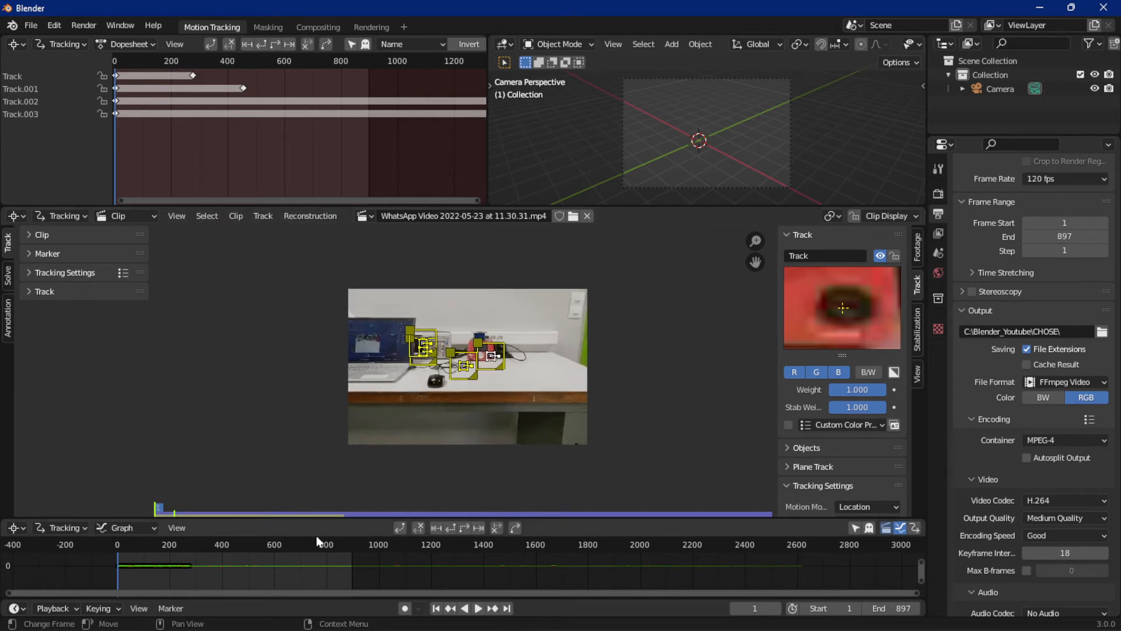
scroll(320, 559, "up", 3)
middle_click_drag(324, 558, 675, 553)
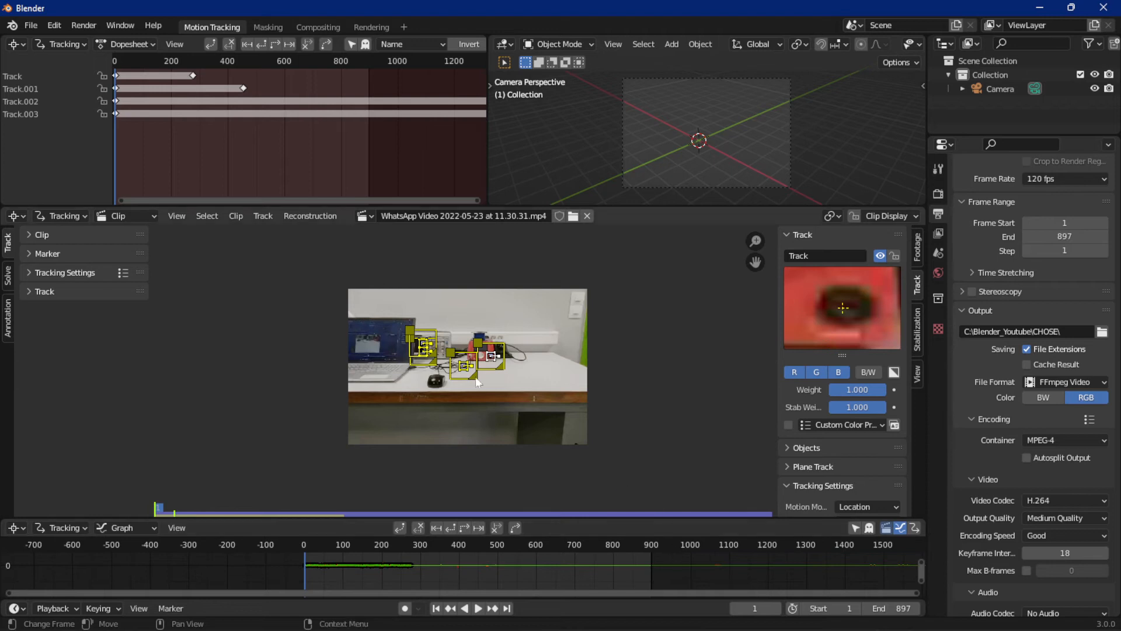
scroll(377, 120, "down", 2)
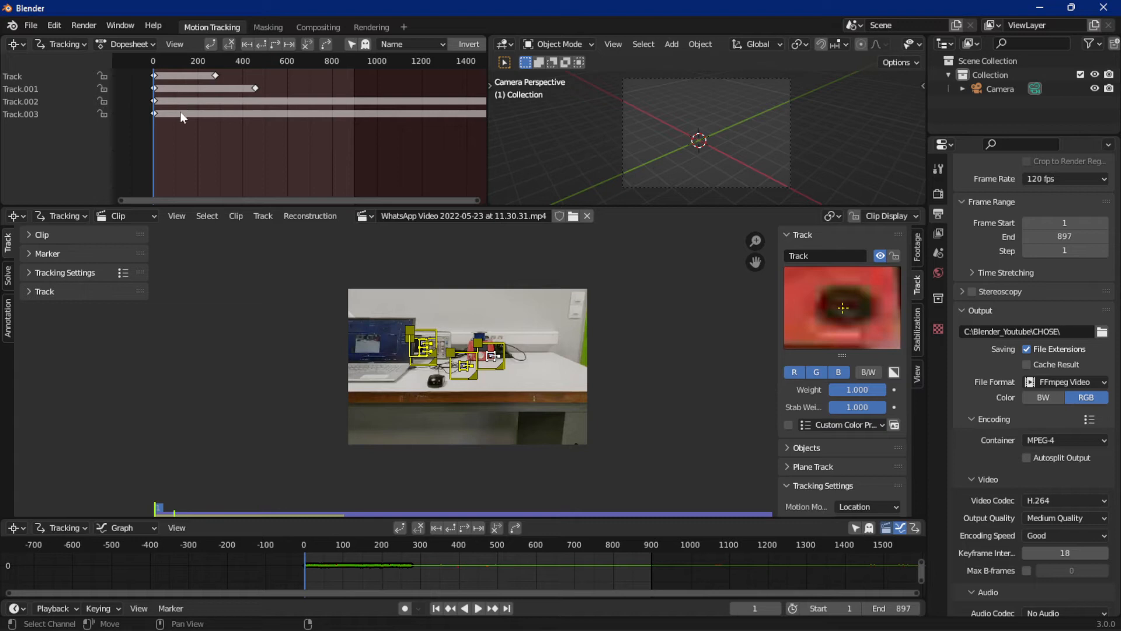
Step: Toggle the selection of the knob's track, and undo back to the untracked markers and the original end frame
left_click(178, 75)
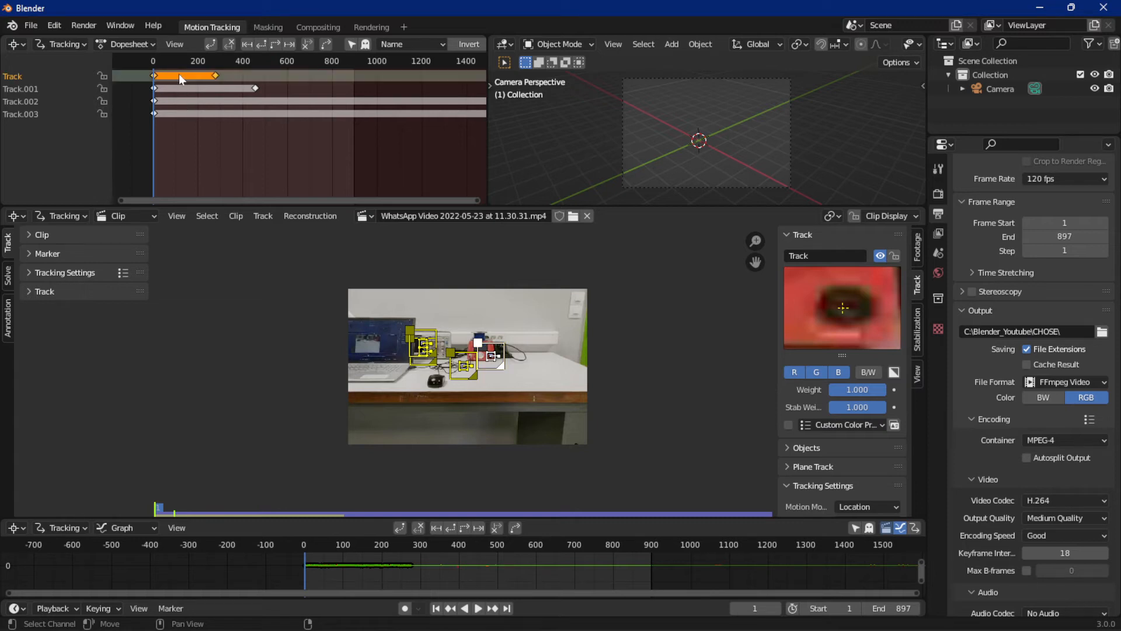
left_click(178, 75)
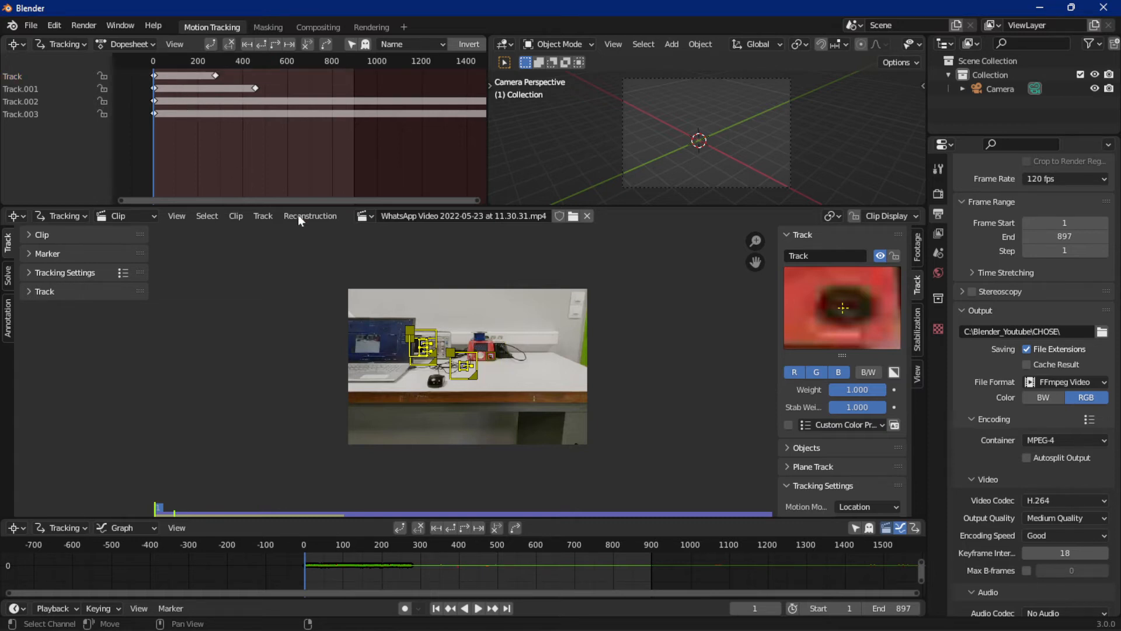
key("ctrl+z")
key("ctrl+z")
key("ctrl+z")
key("ctrl+z")
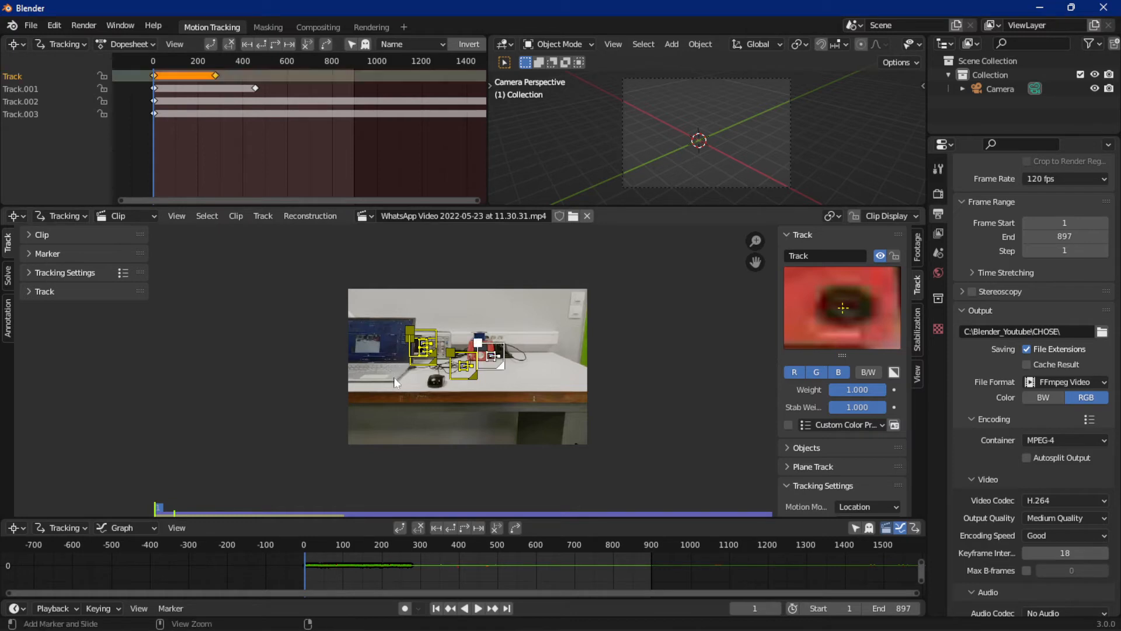
key("ctrl+z")
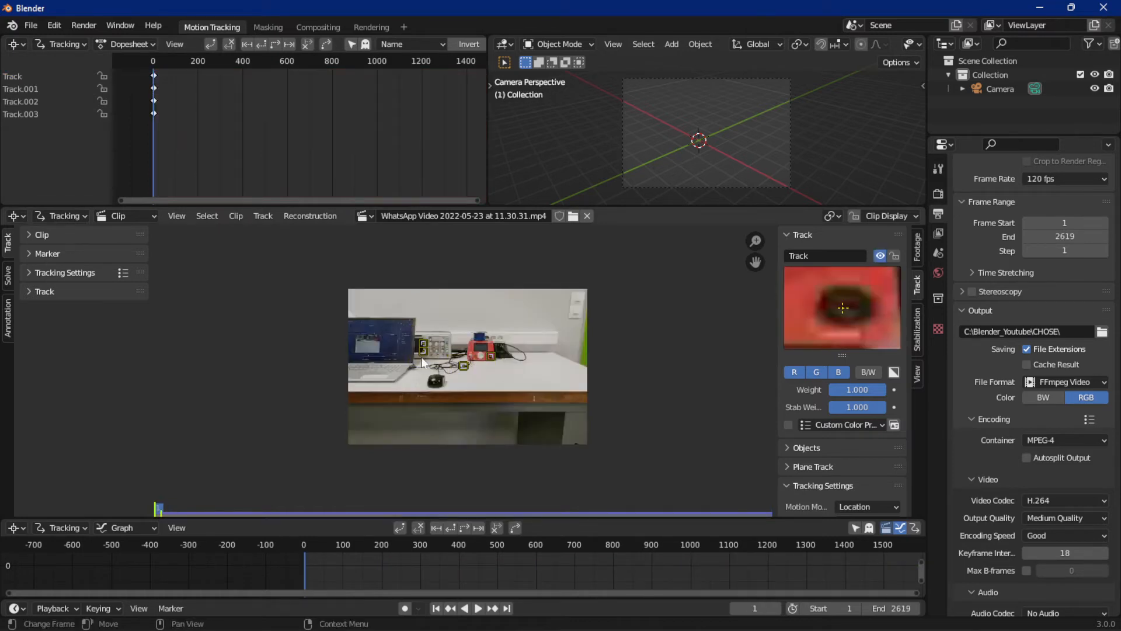
Step: Select only the marker on the red device's black knob, expand the Track section and track the marker forward
scroll(461, 363, "up", 5)
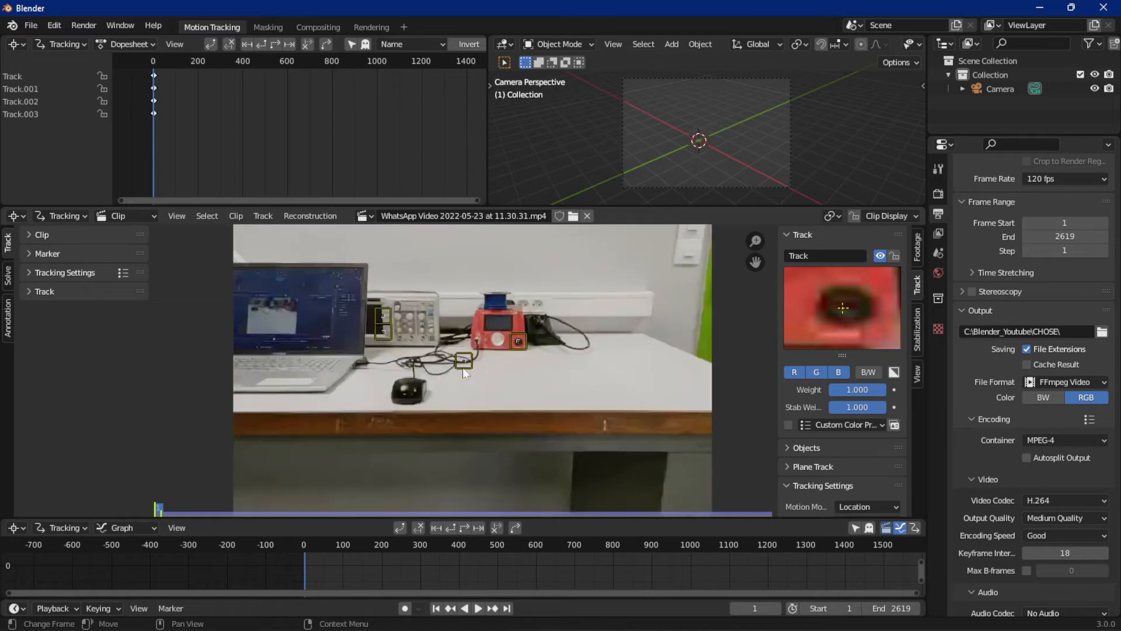
left_click(465, 355)
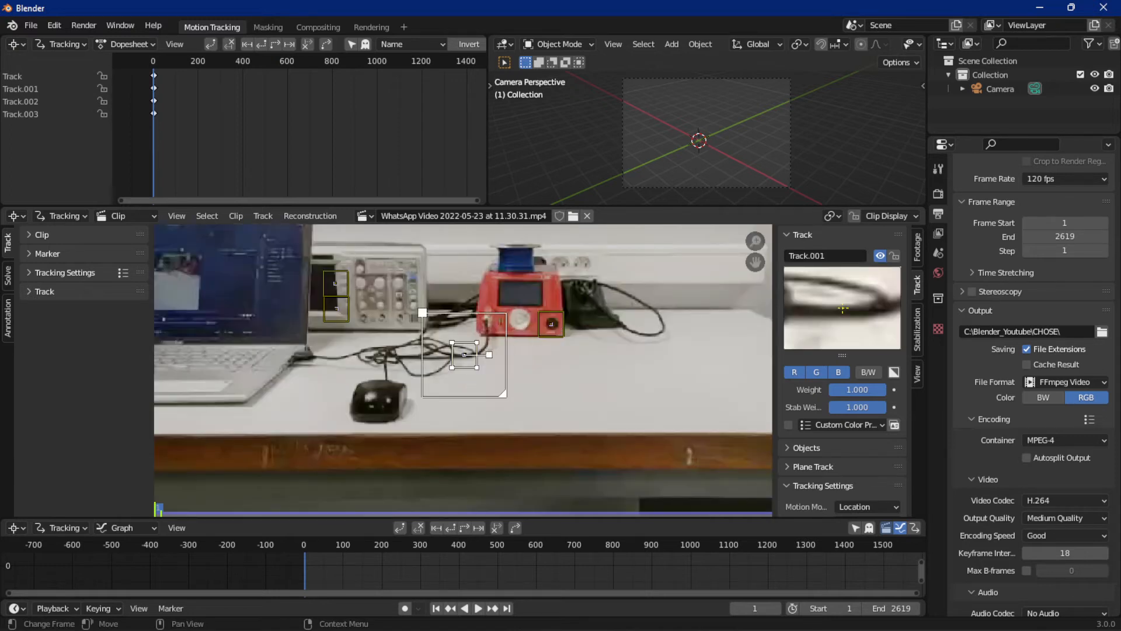
left_click(515, 337)
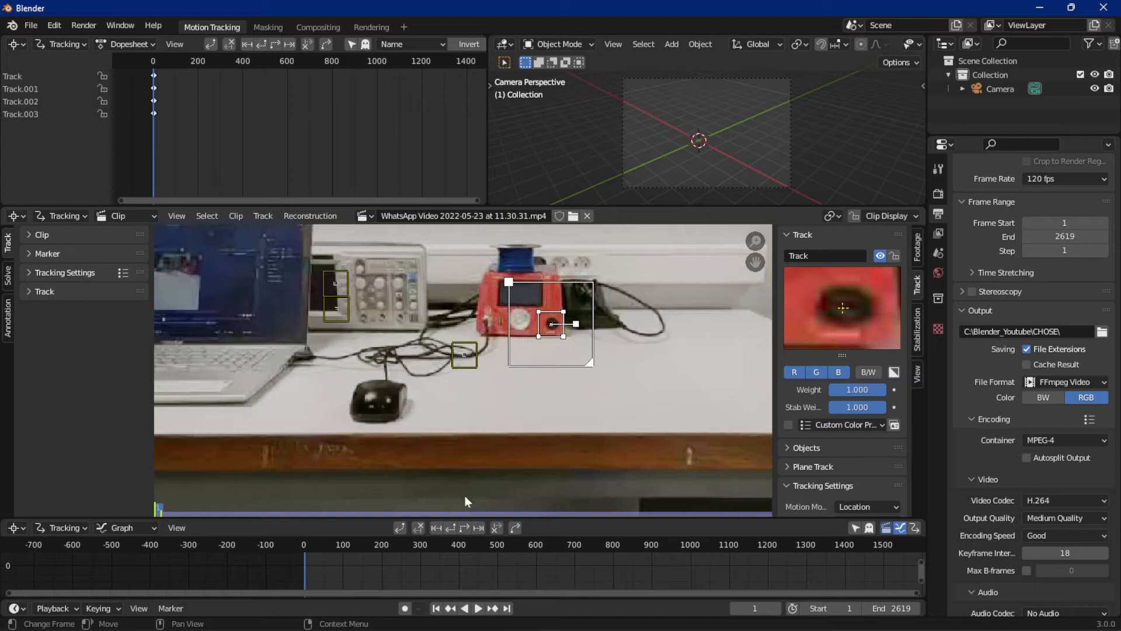
scroll(549, 550, "down", 2)
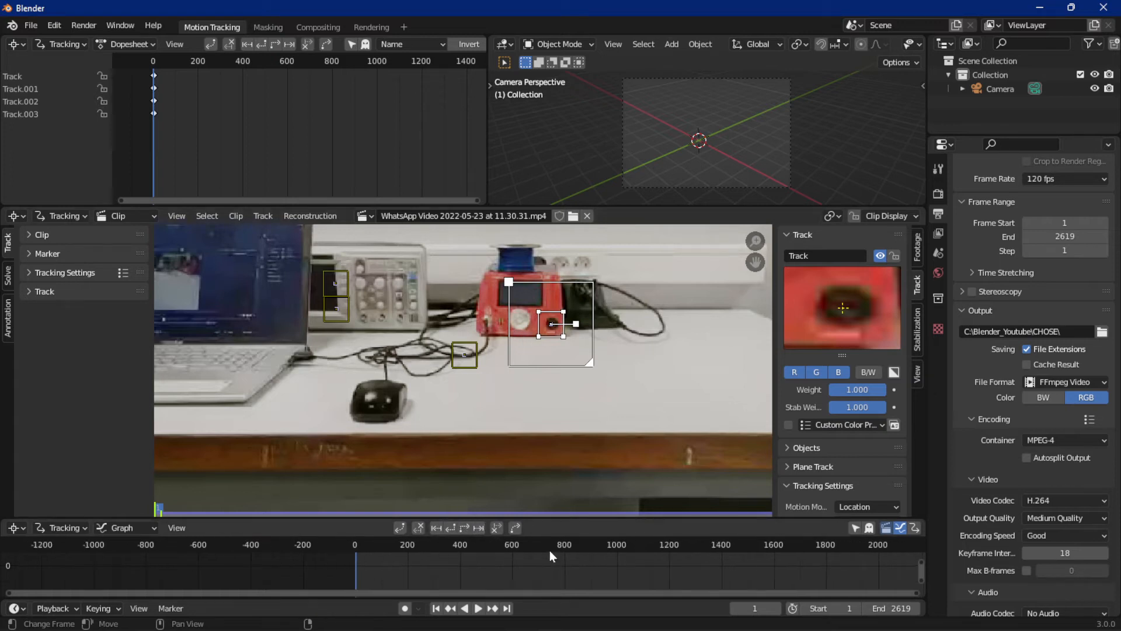
scroll(549, 555, "down", 3)
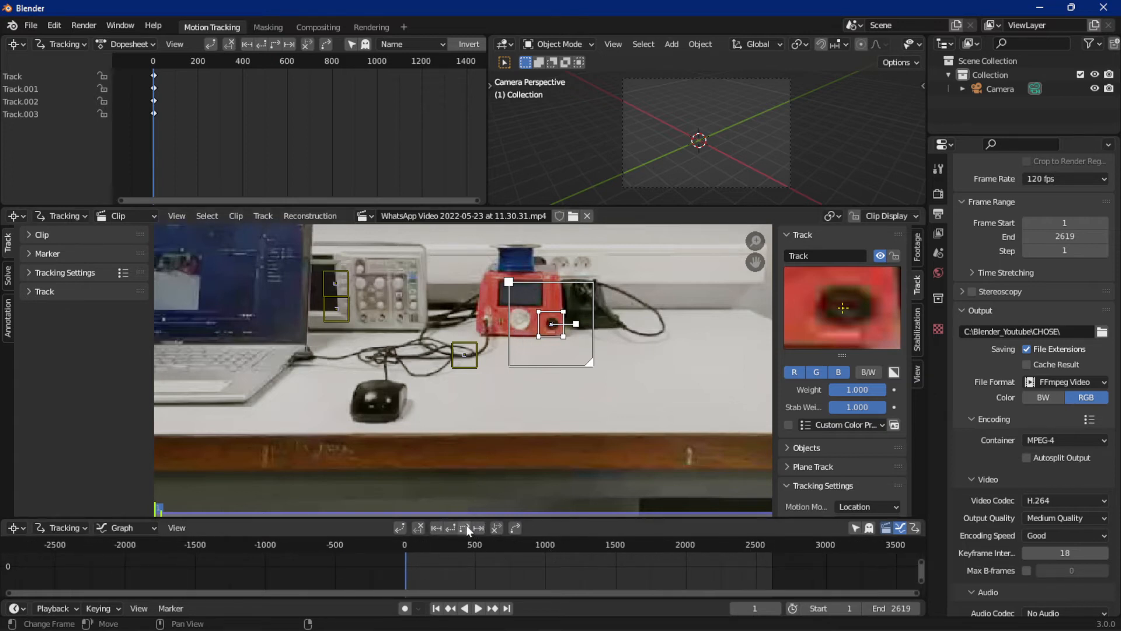
left_click(44, 292)
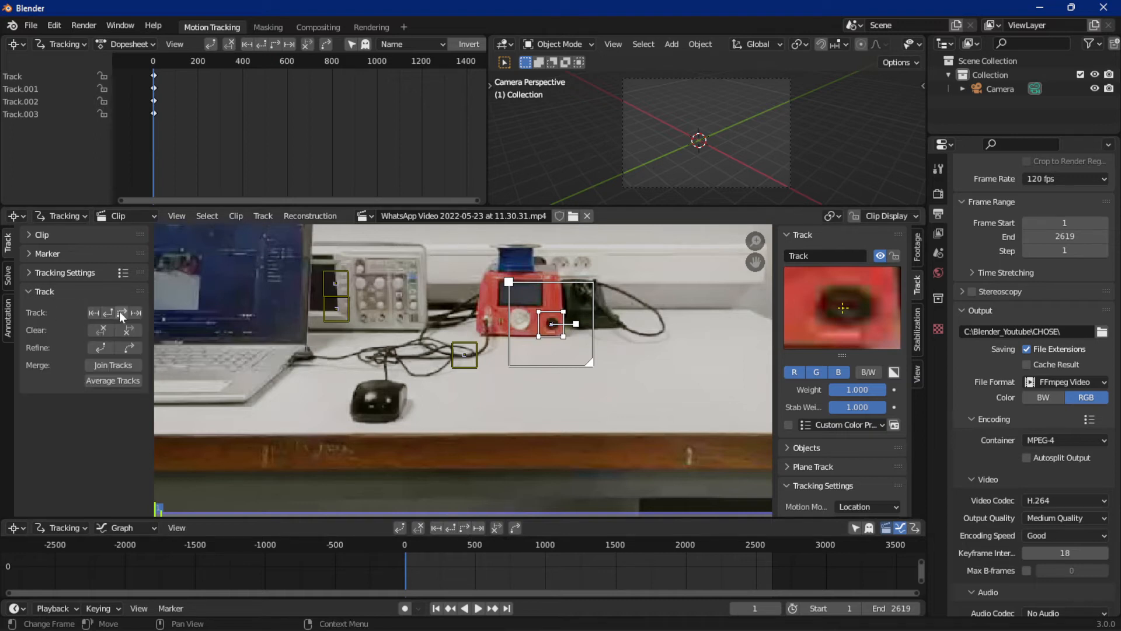
left_click(464, 527)
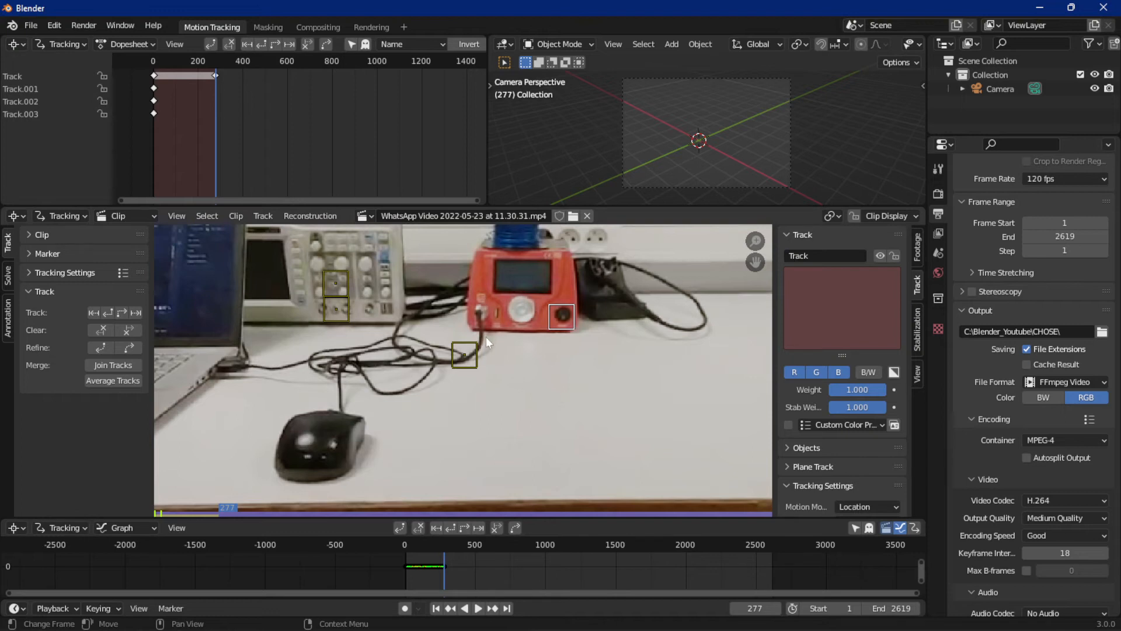
Step: Select all markers, return to the first frame and track them forward through the clip
key("a")
left_click(434, 611)
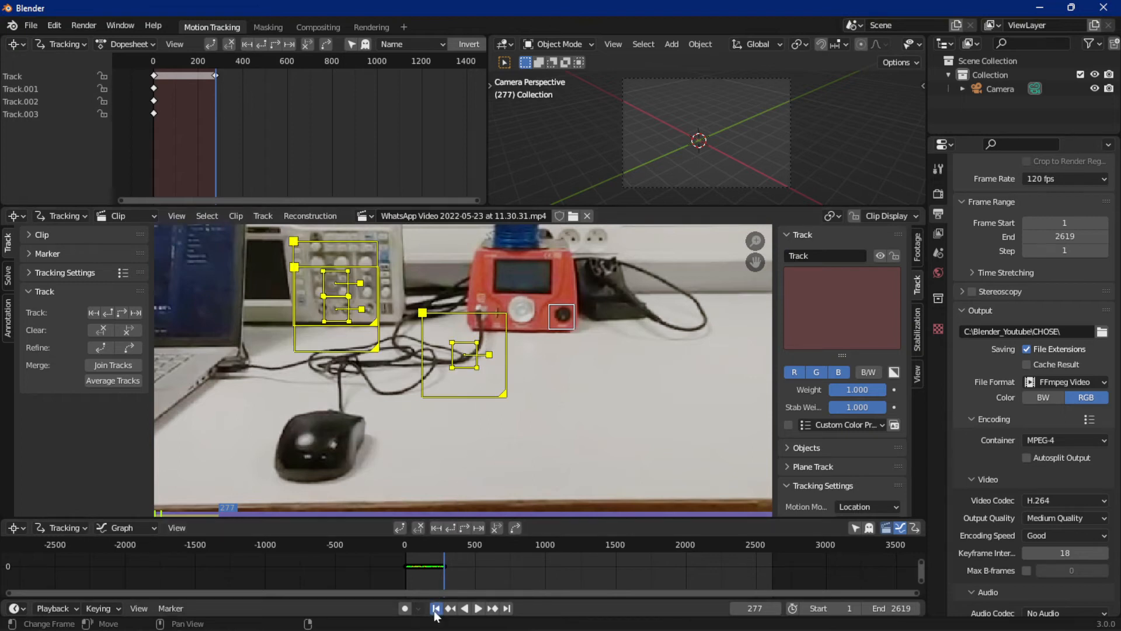
left_click(120, 312)
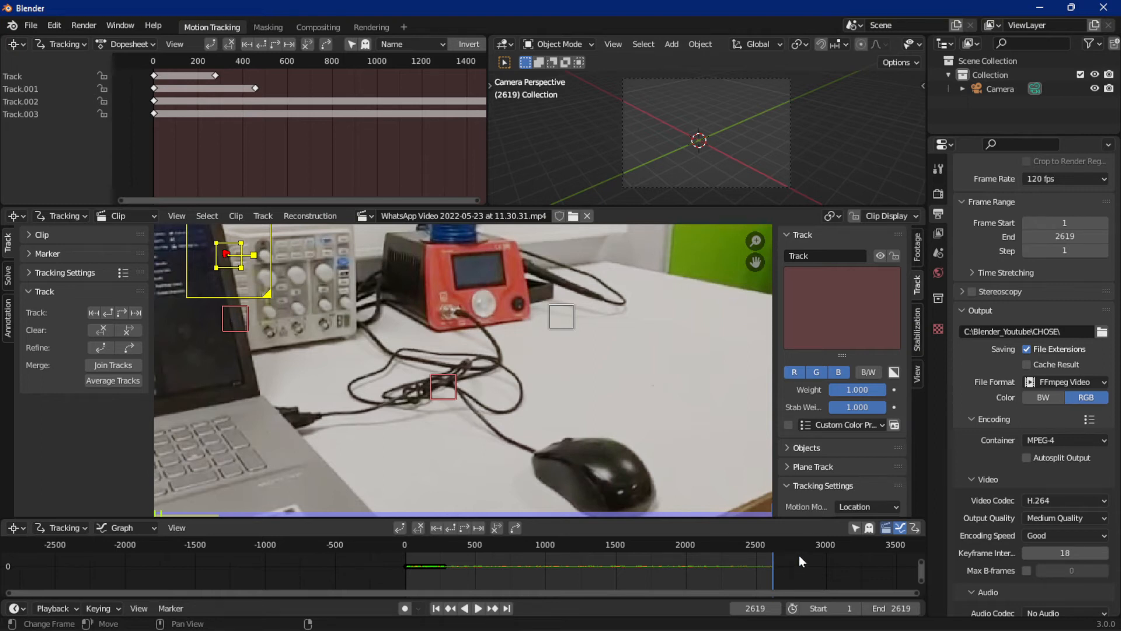
Step: Check the clip's footage settings, return to the first frame and delete all the existing tracks
scroll(829, 464, "down", 6)
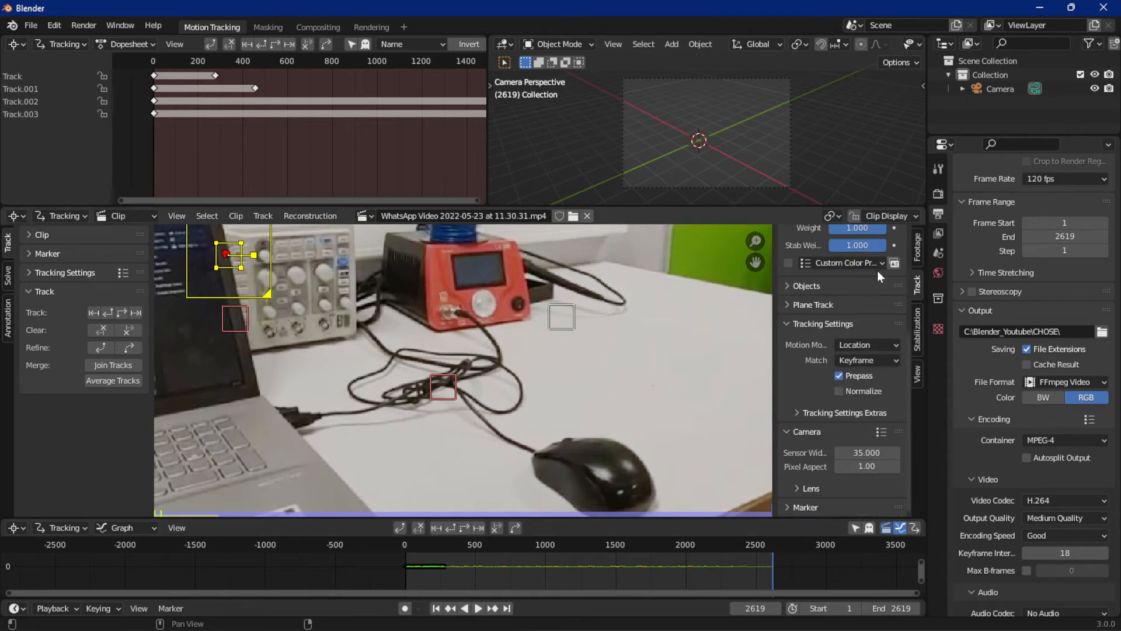
left_click(916, 246)
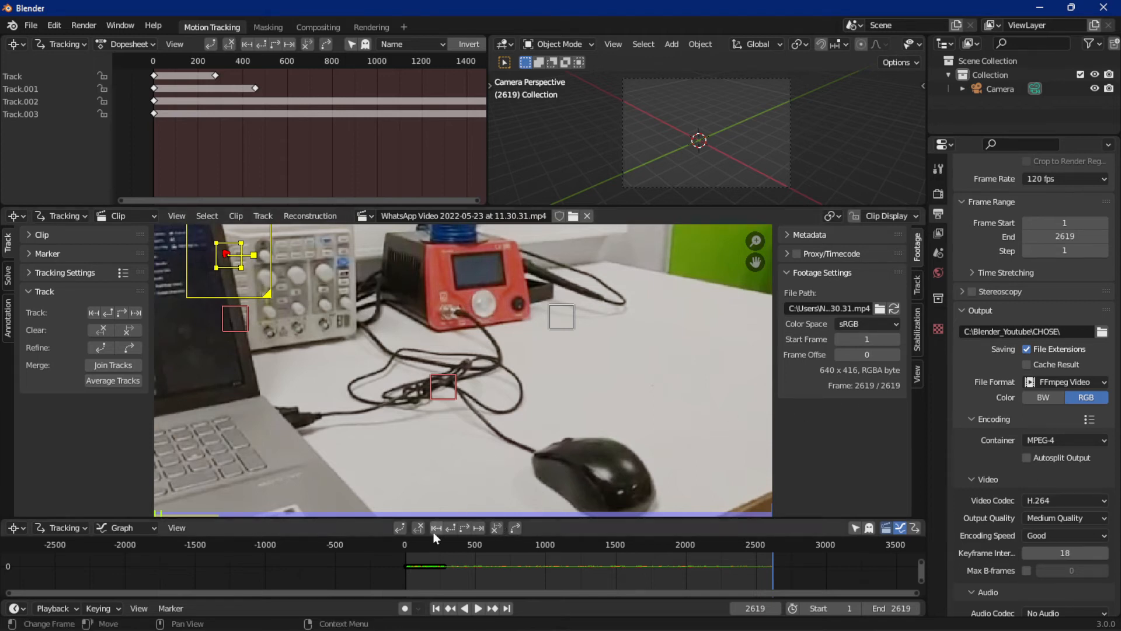
scroll(451, 348, "down", 2)
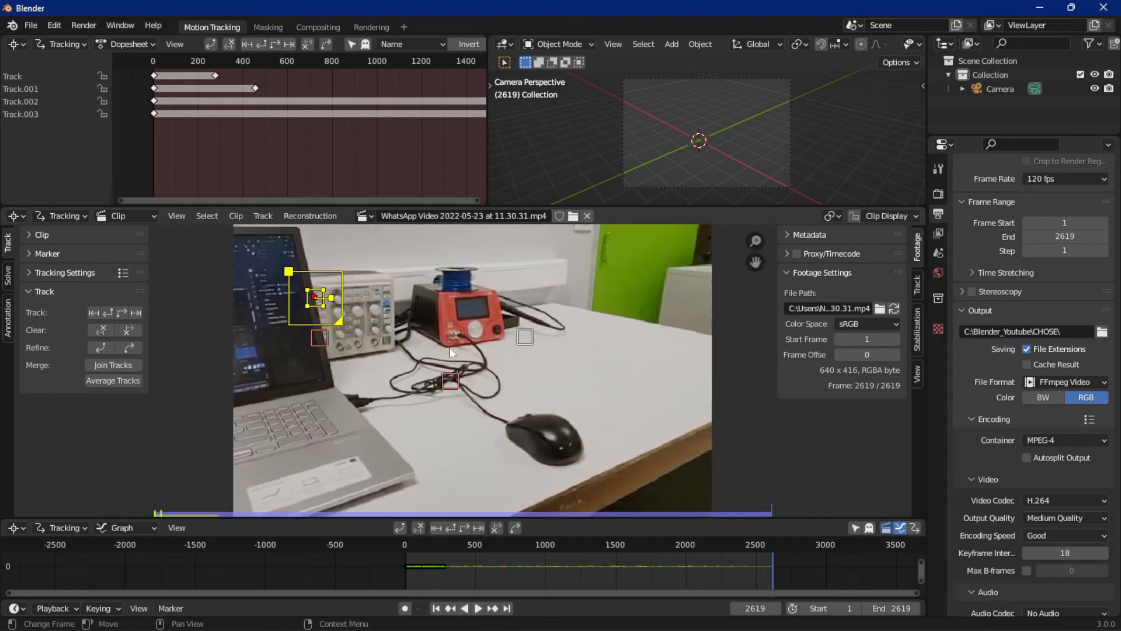
middle_click_drag(463, 343, 491, 344)
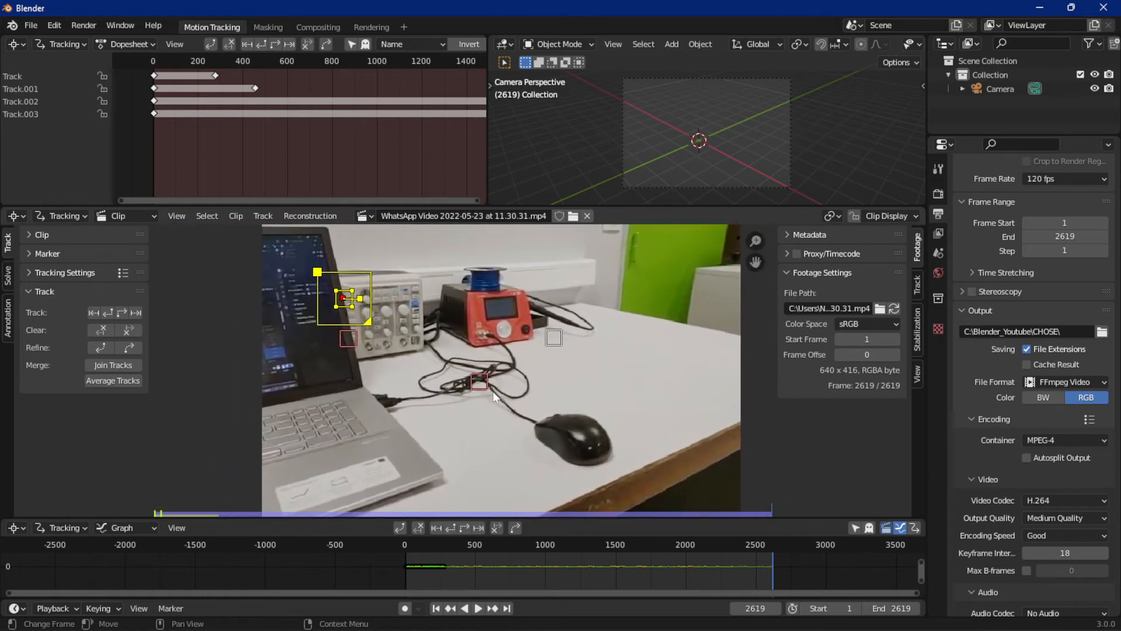
key("shift+Left")
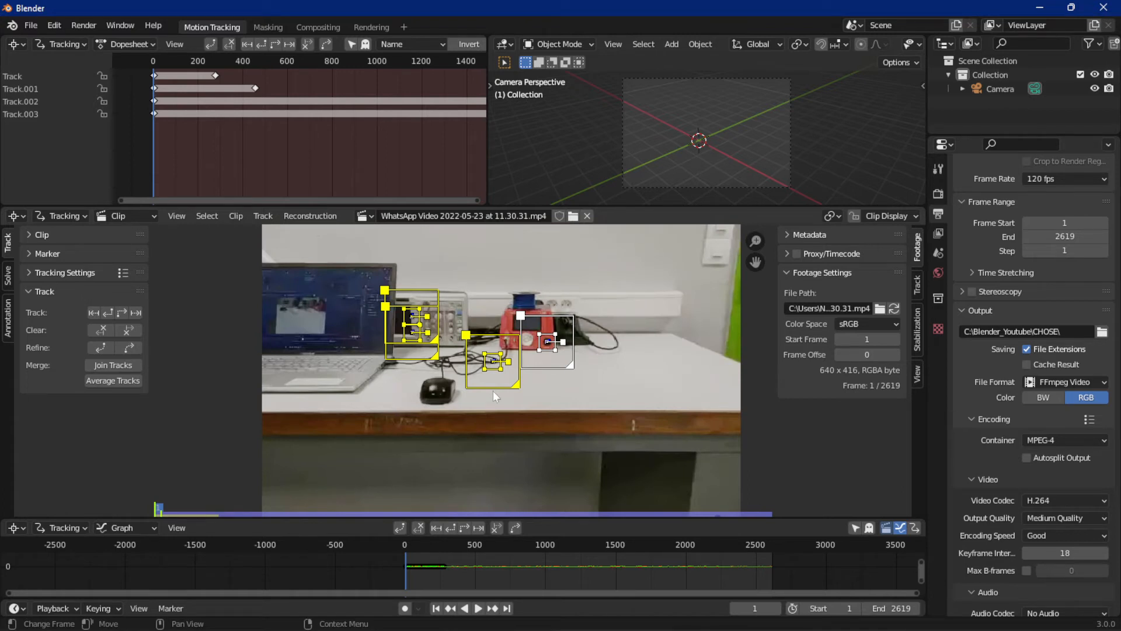
key("x")
left_click(491, 390)
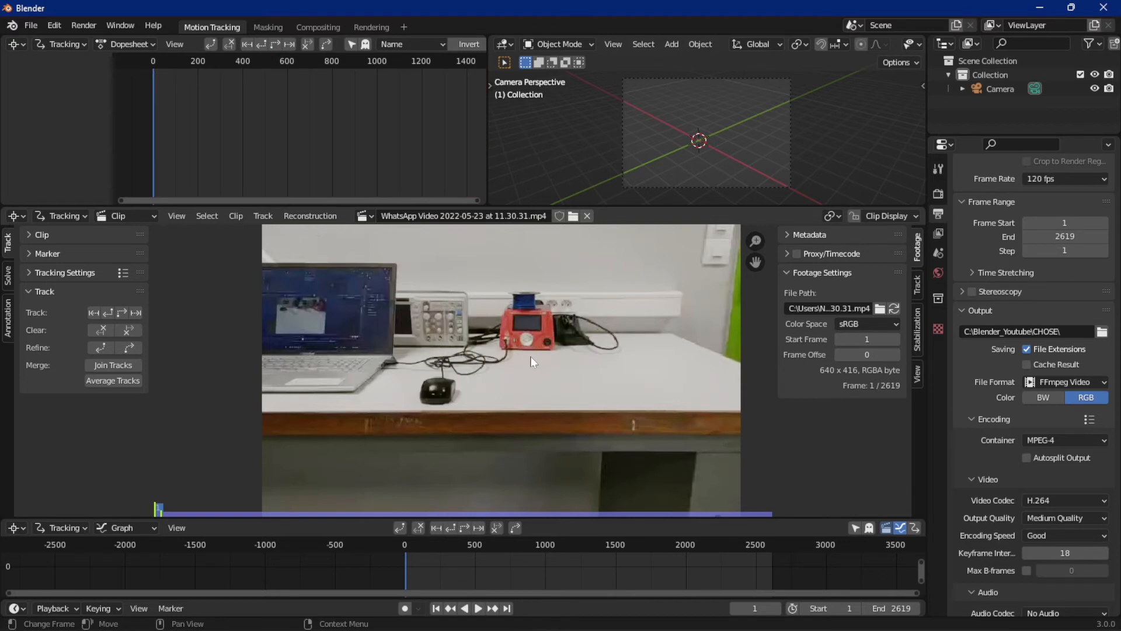
Step: Add a marker on the lower edge of the oscilloscope at frame 1 and track it forward through the clip
scroll(484, 361, "up", 6)
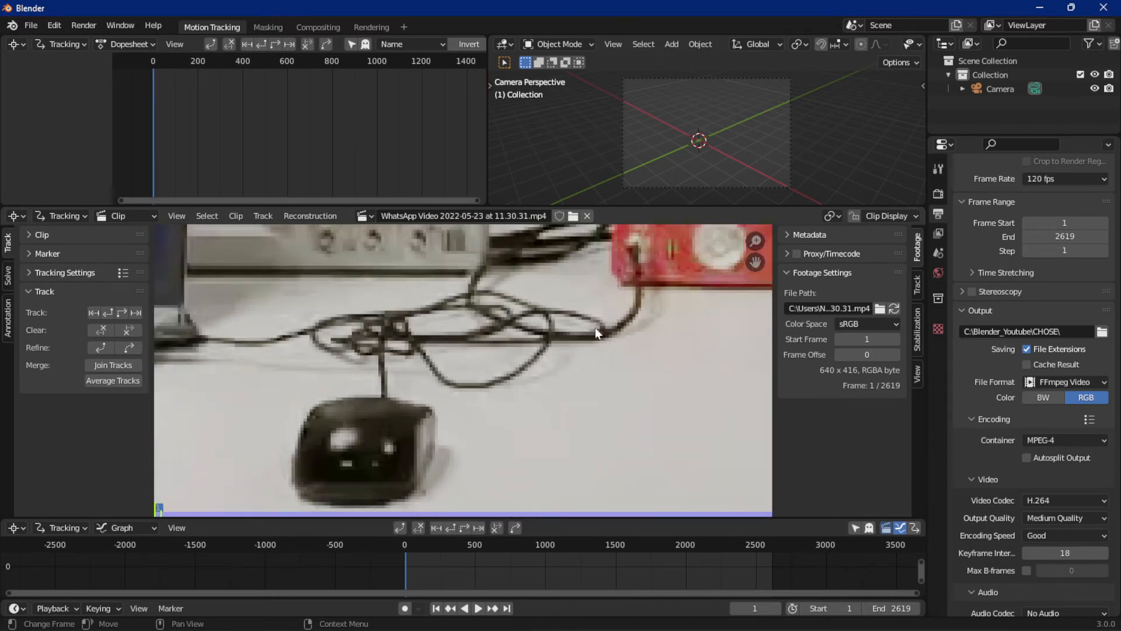
left_click(314, 272, "ctrl")
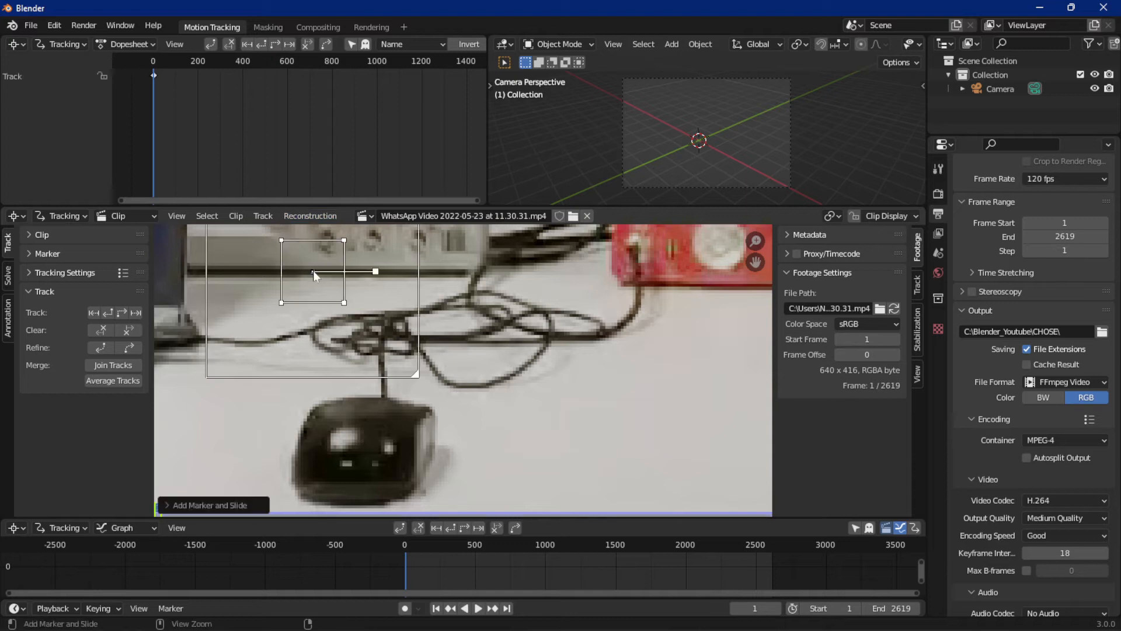
scroll(310, 273, "down", 4)
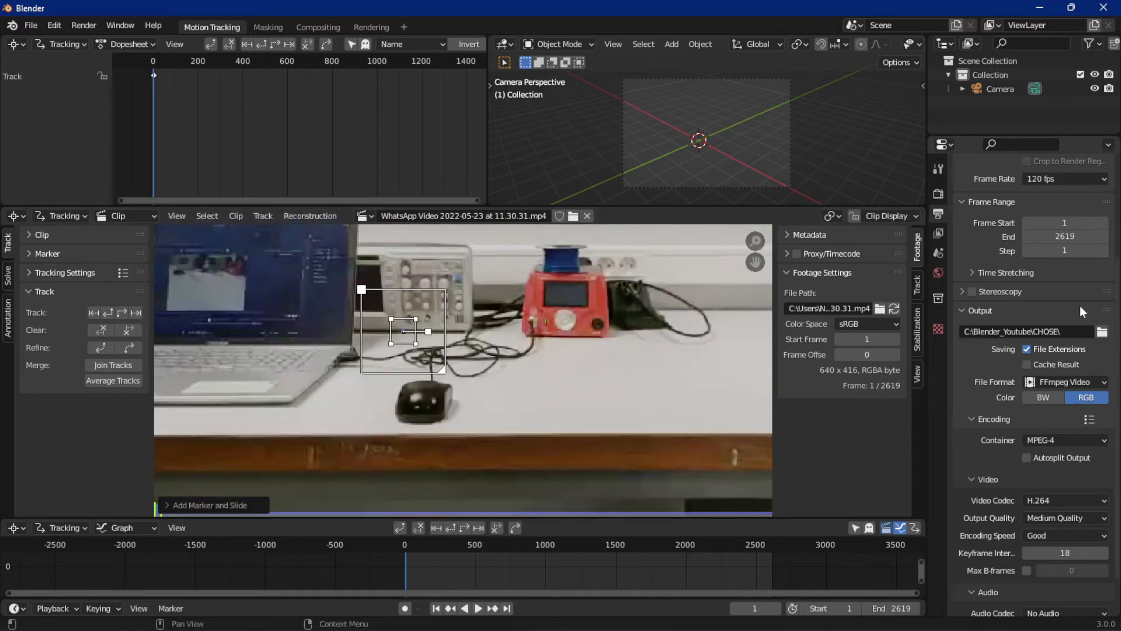
left_click(917, 284)
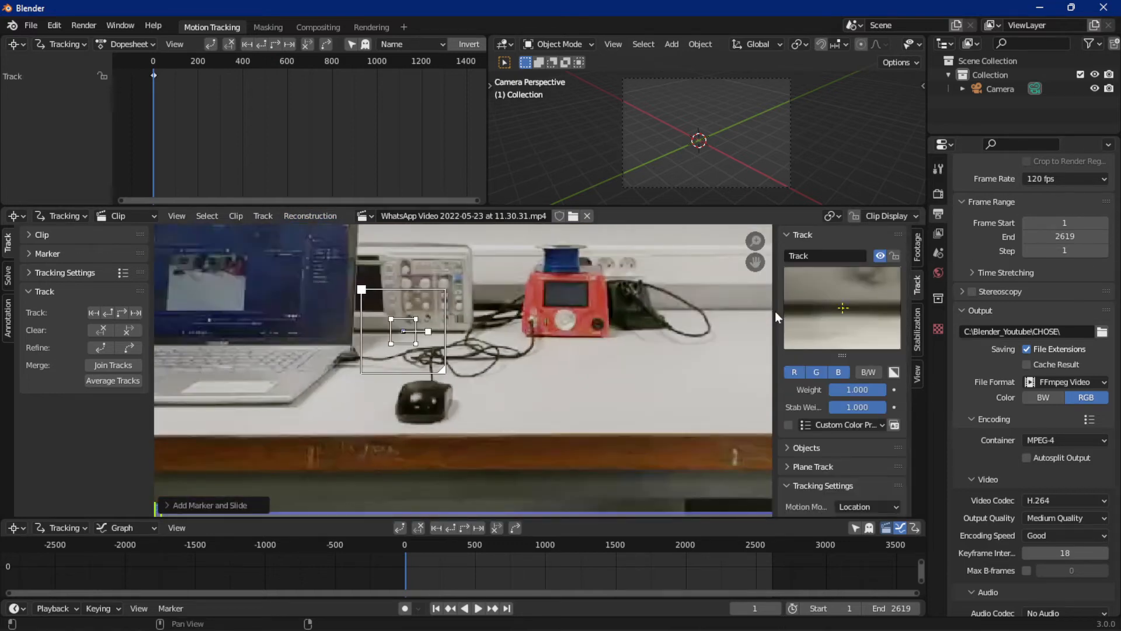
left_click(463, 529)
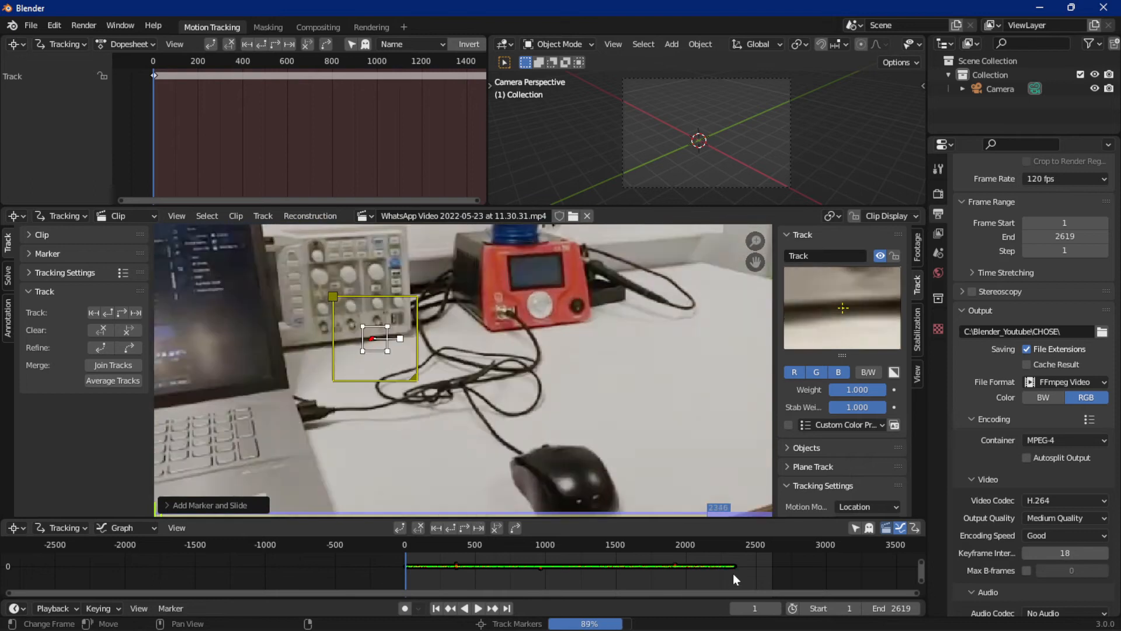
Step: Play the clip to check how the oscilloscope-edge marker follows the footage
scroll(616, 457, "down", 1)
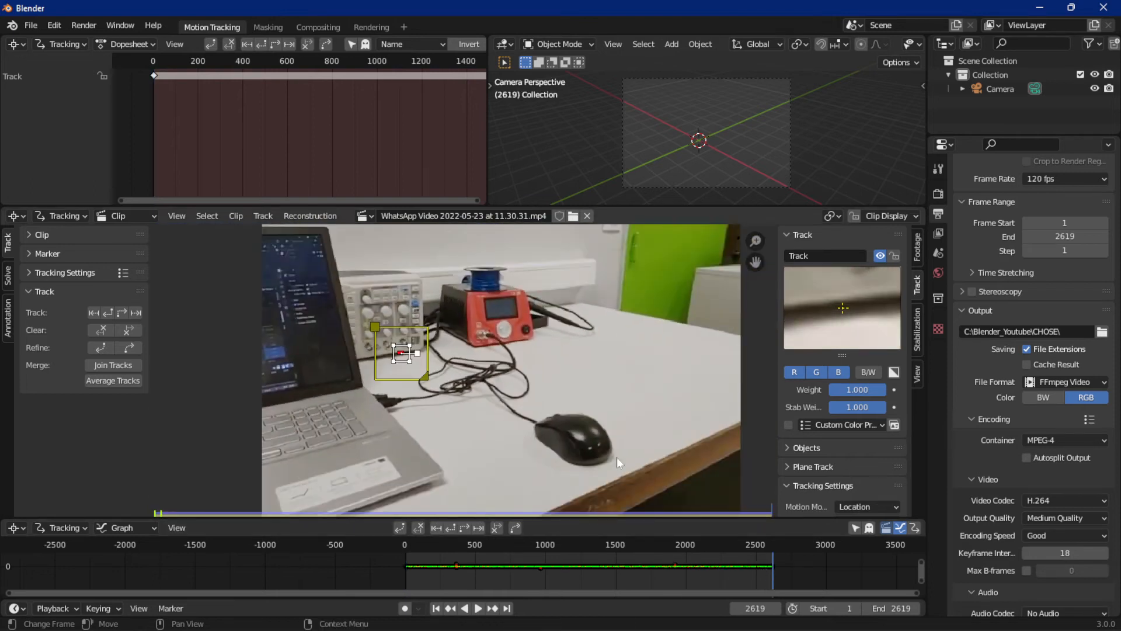
scroll(616, 457, "down", 1)
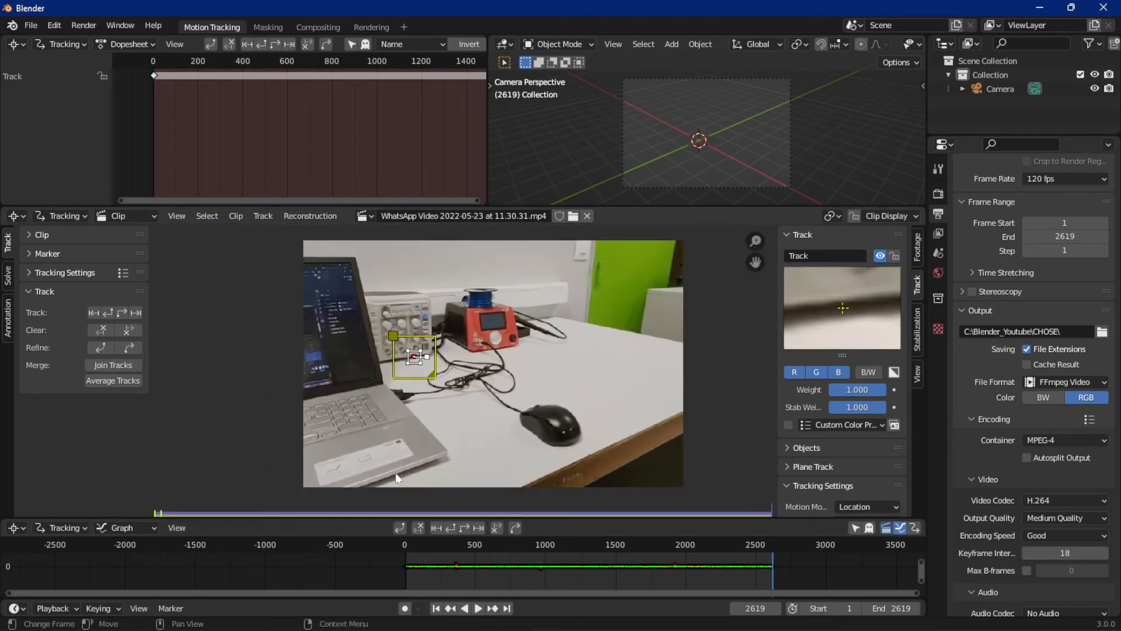
key("space")
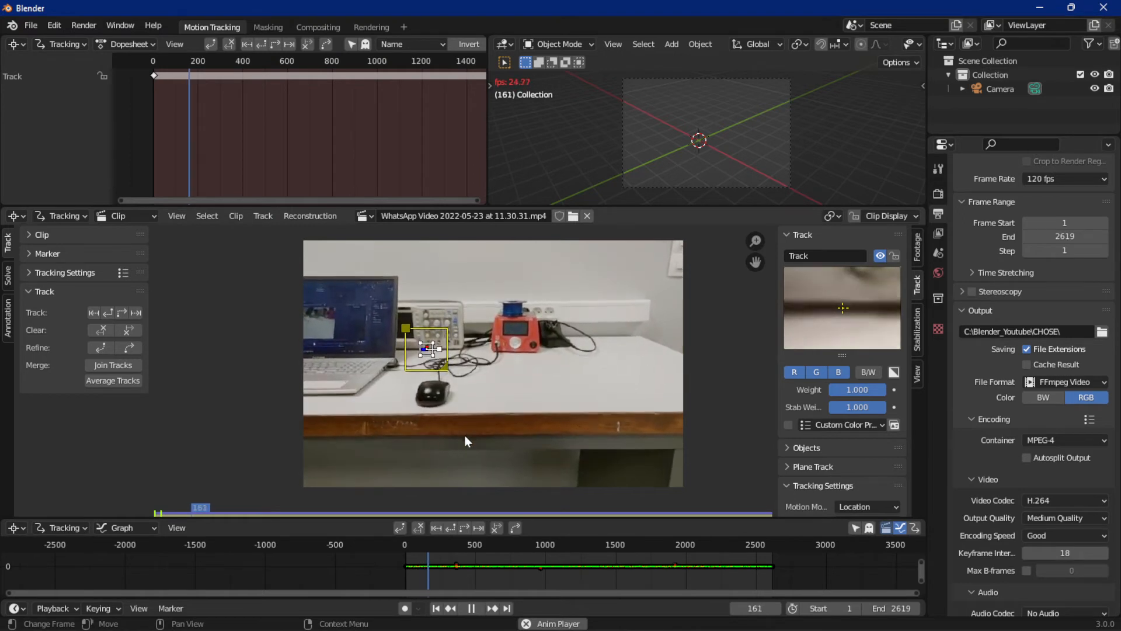
scroll(486, 422, "up", 1)
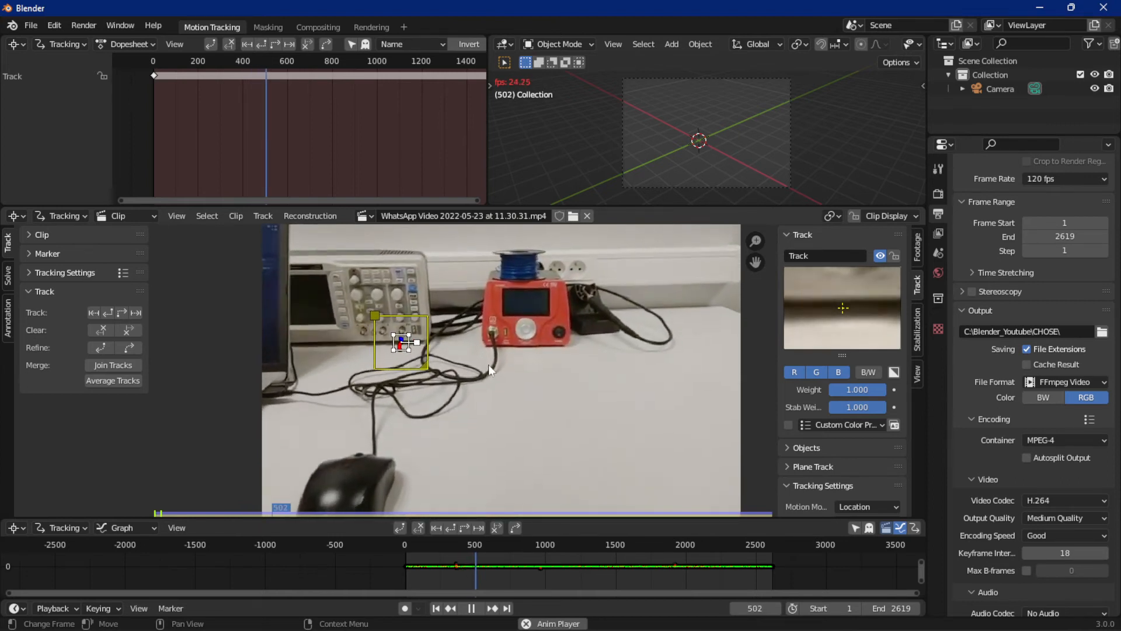
scroll(492, 356, "down", 2)
scroll(492, 356, "up", 1)
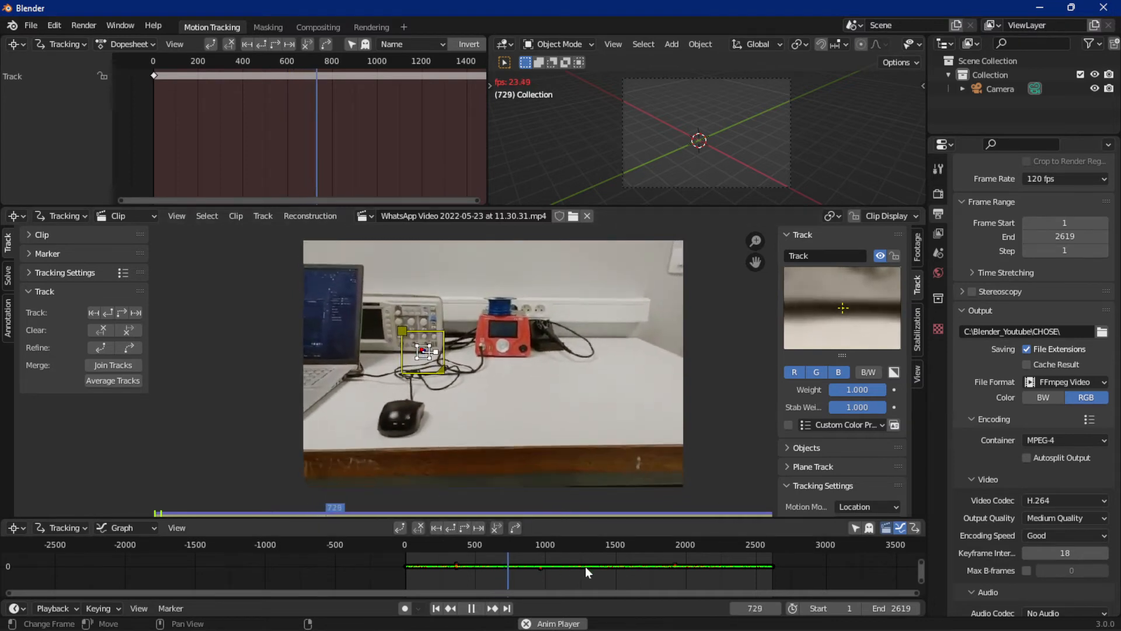
key("space")
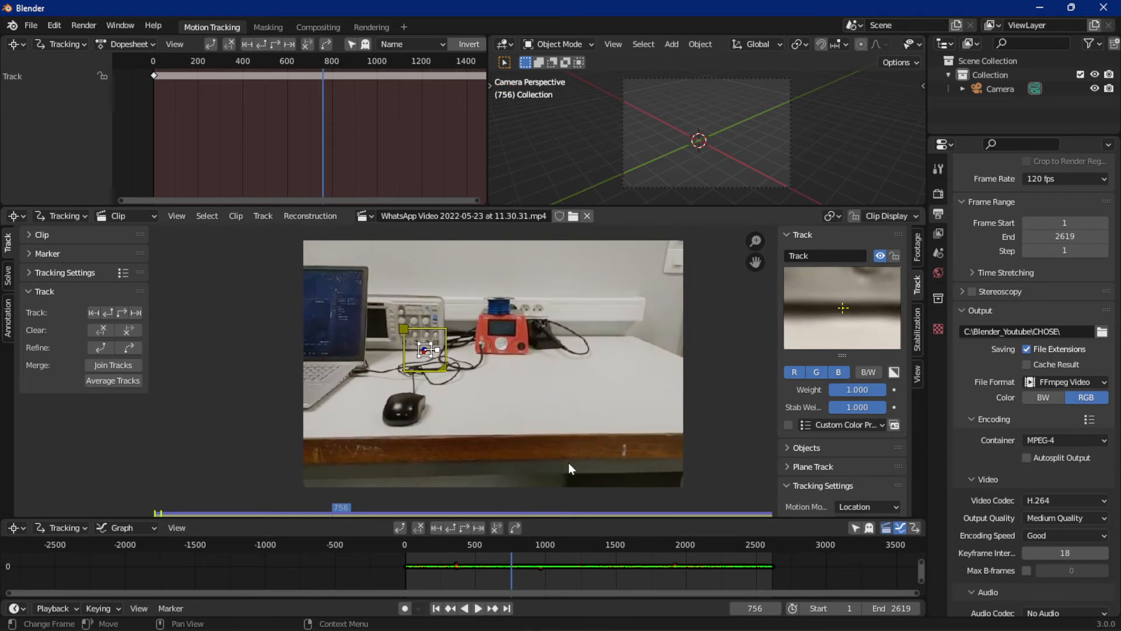
Step: At the last frame, add a marker on the red device's lower edge, fine-tune its position and track it backwards
key("shift+Right")
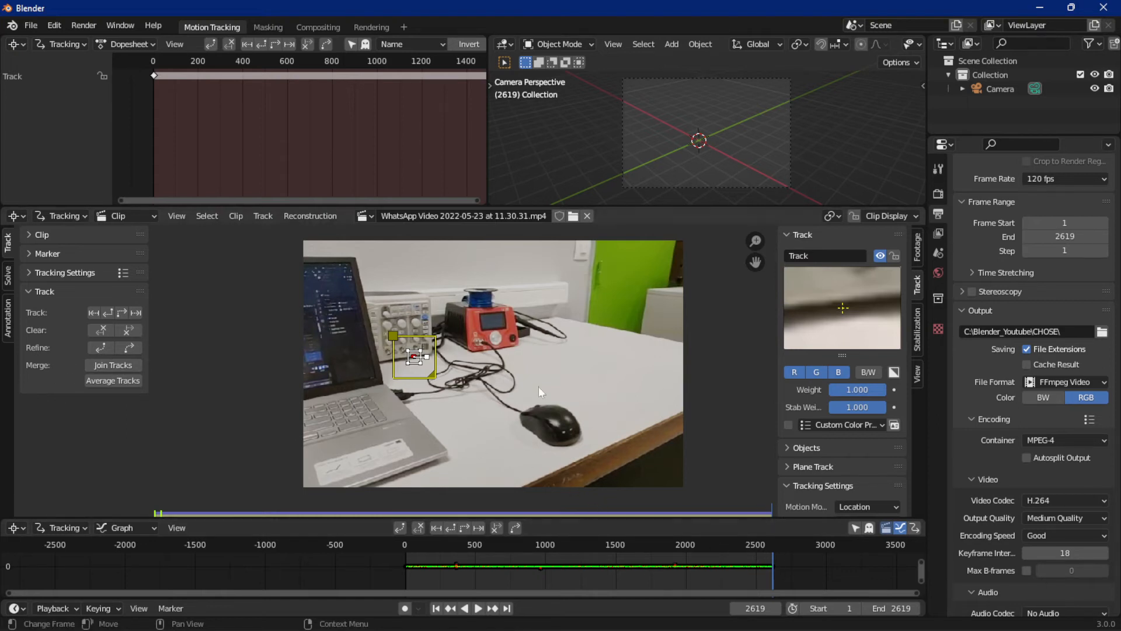
left_click(480, 352, "ctrl")
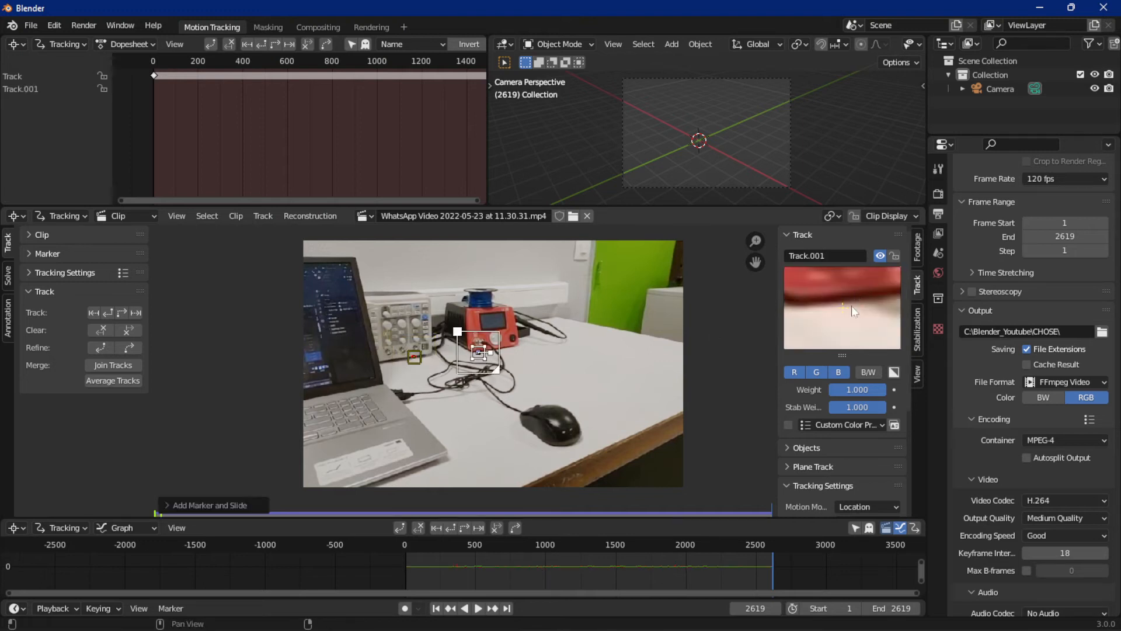
left_click_drag(836, 311, 849, 324)
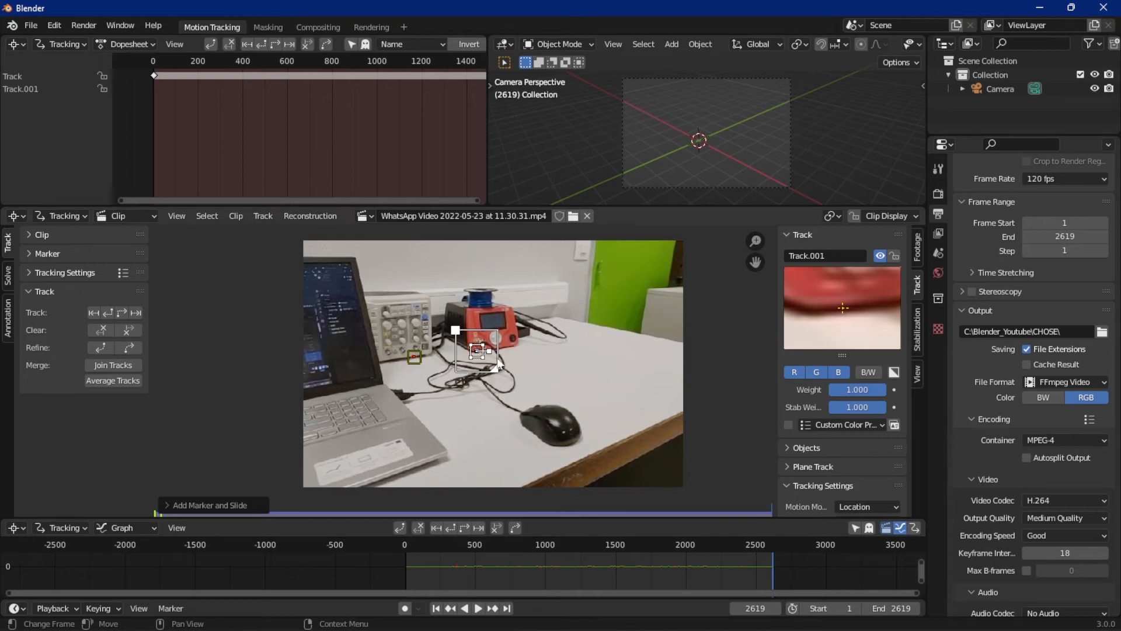
left_click(451, 527)
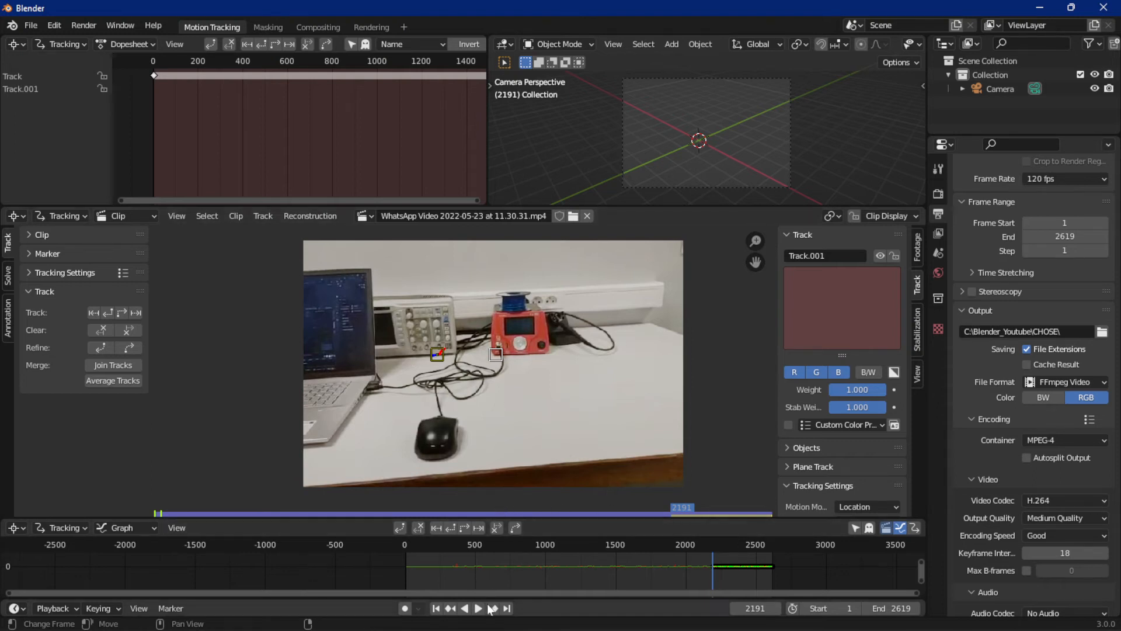
Step: At the last frame, add a marker on the cable beside the oscilloscope, shrink it and track it backwards
left_click(506, 607)
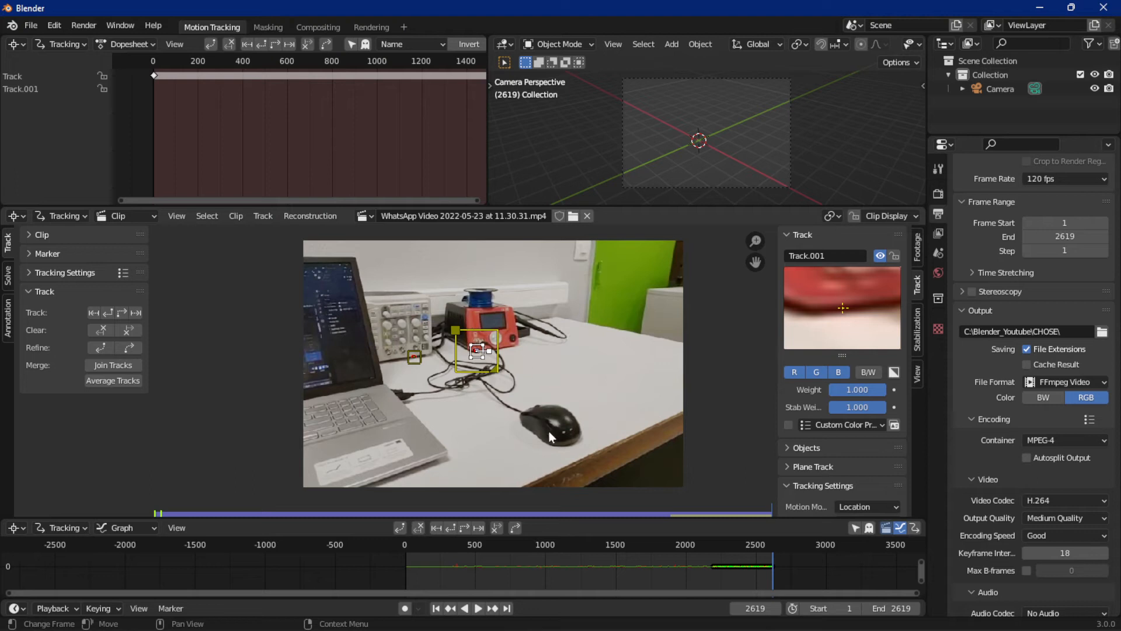
scroll(471, 387, "up", 6)
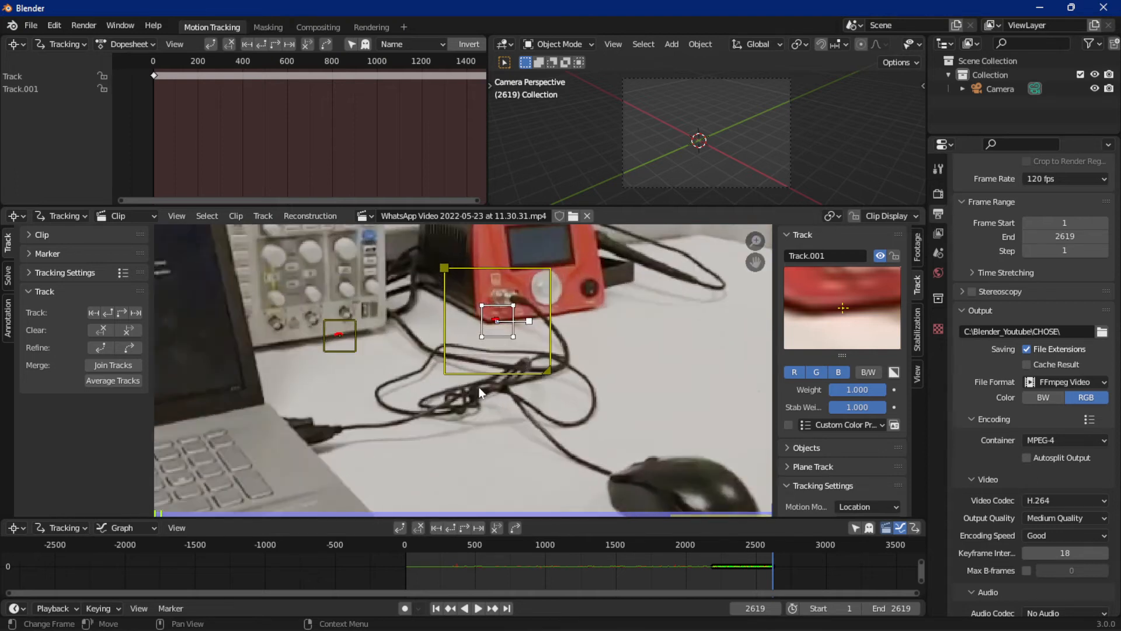
left_click(394, 325, "ctrl")
key("s")
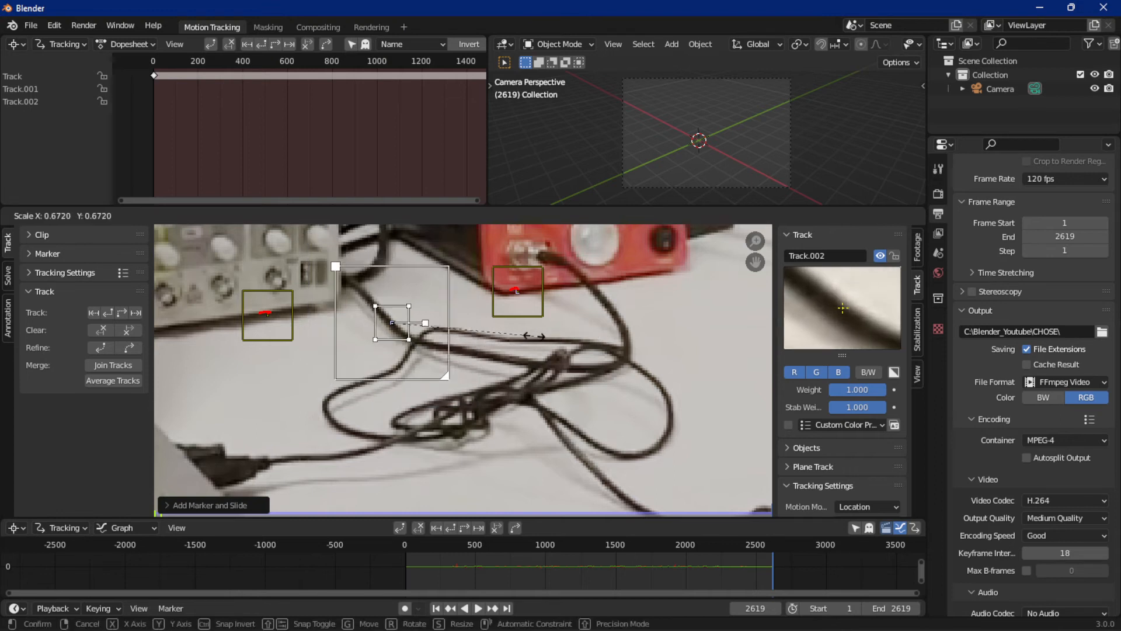
left_click(519, 333)
scroll(851, 325, "down", 1)
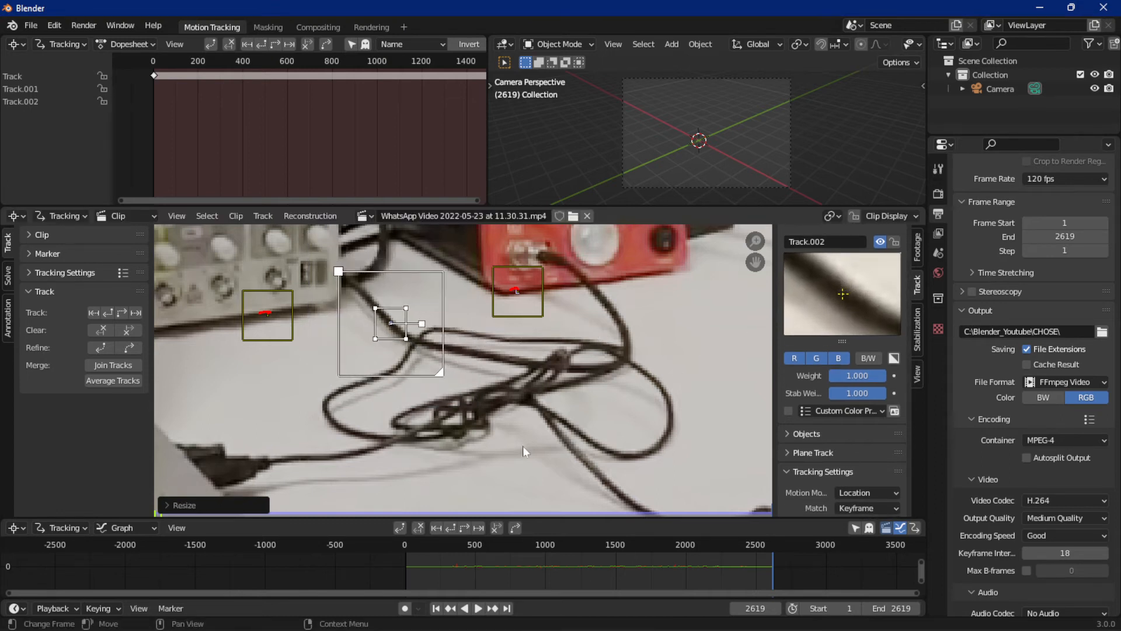
left_click(446, 528)
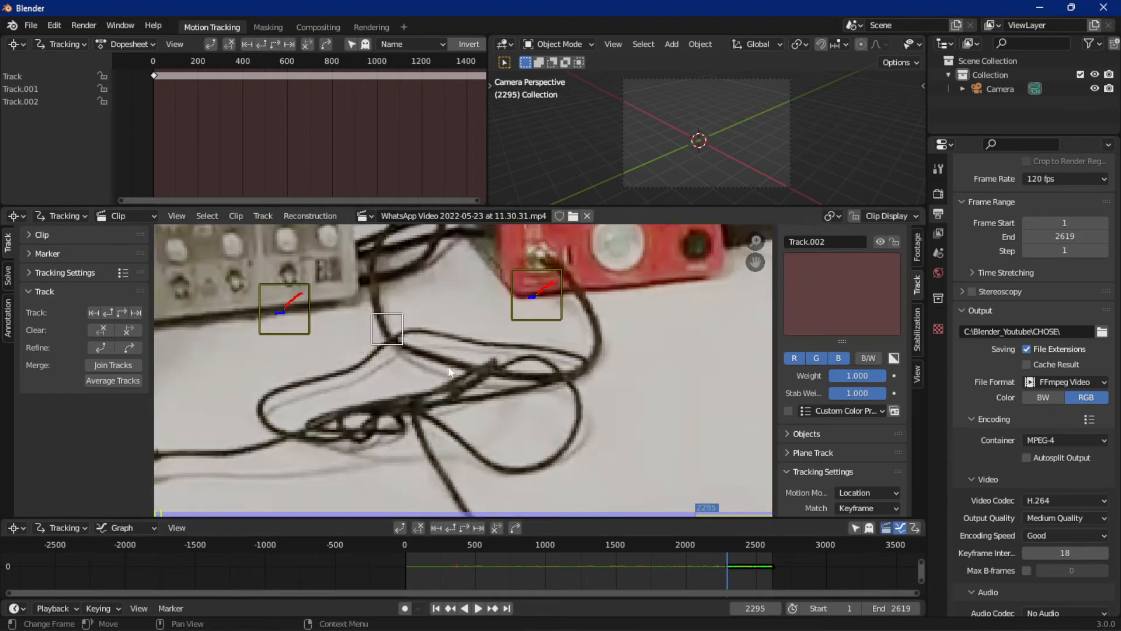
Step: Reposition the marker onto the cable bend beside the oscilloscope at frame 2295
scroll(447, 366, "down", 4)
scroll(448, 366, "up", 2)
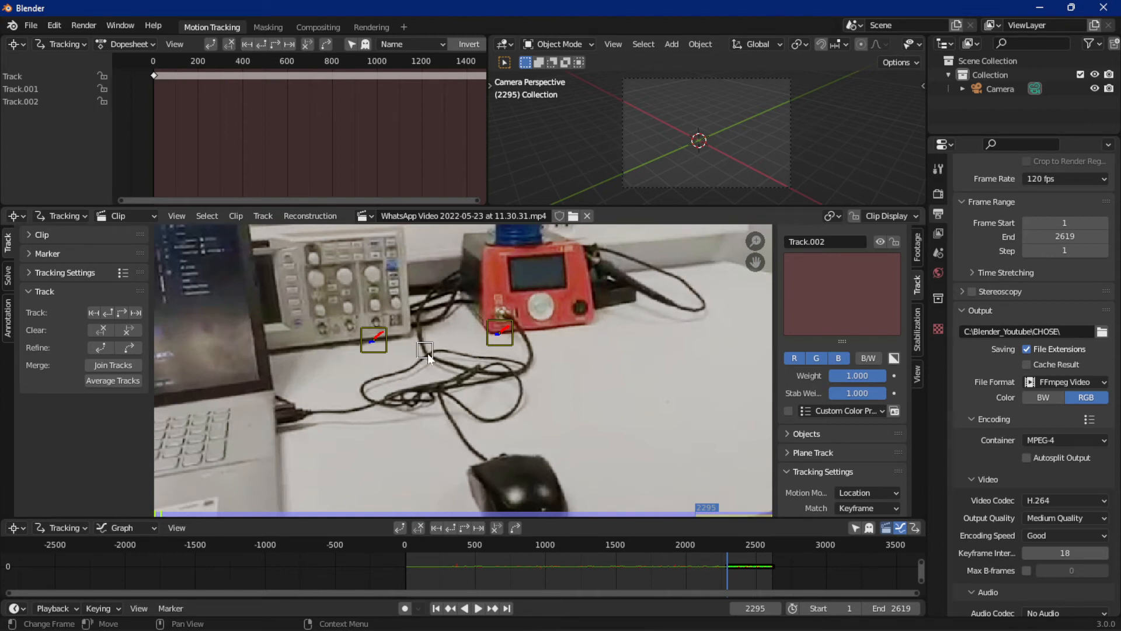
left_click(427, 353, "ctrl")
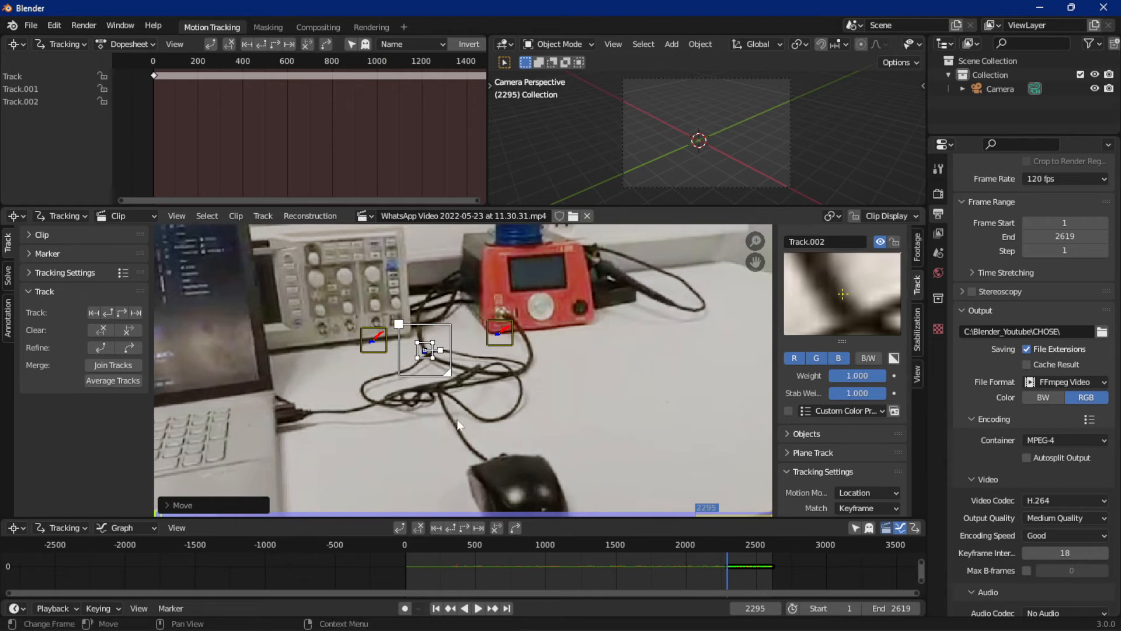
Step: At the last frame, add a marker on the mouse cable near the mouse and track it backwards
left_click(507, 608)
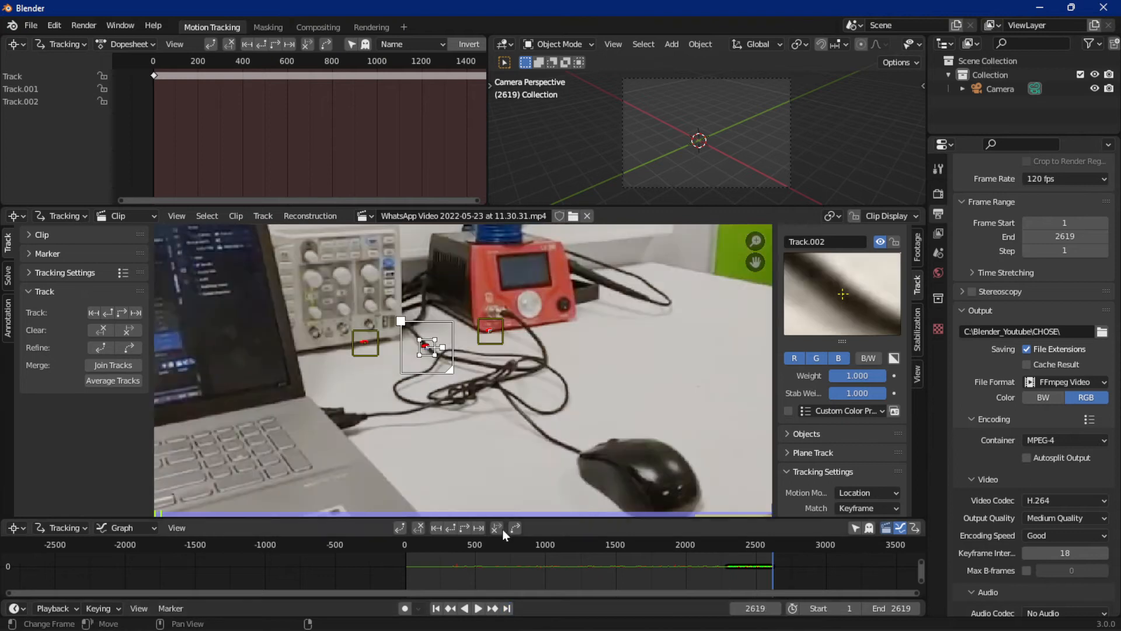
left_click(546, 437, "ctrl")
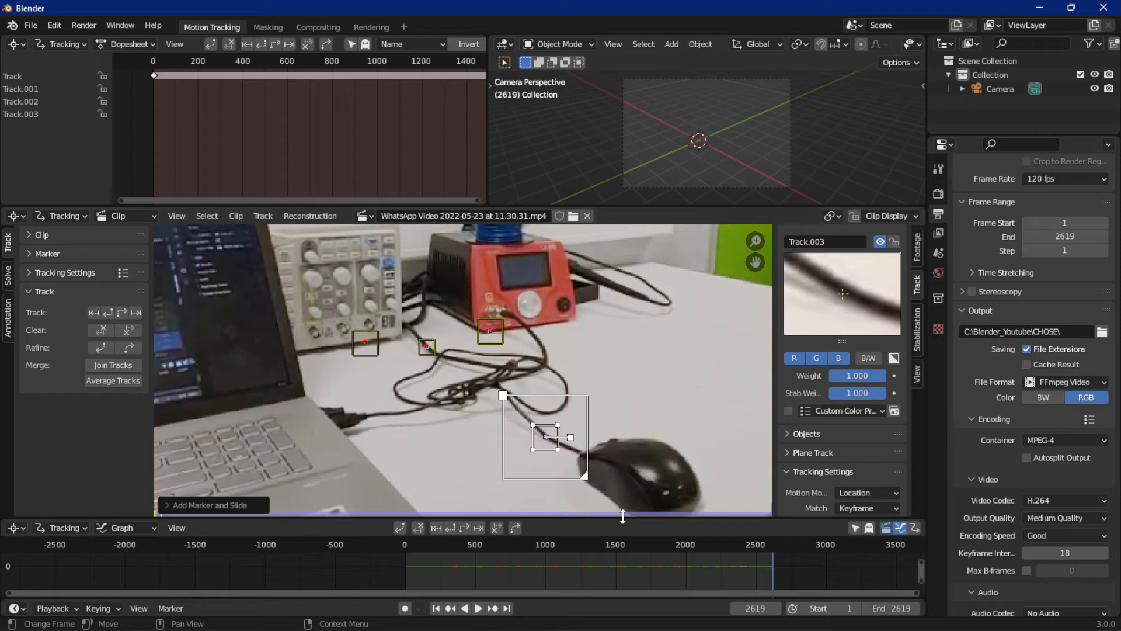
scroll(490, 488, "down", 1)
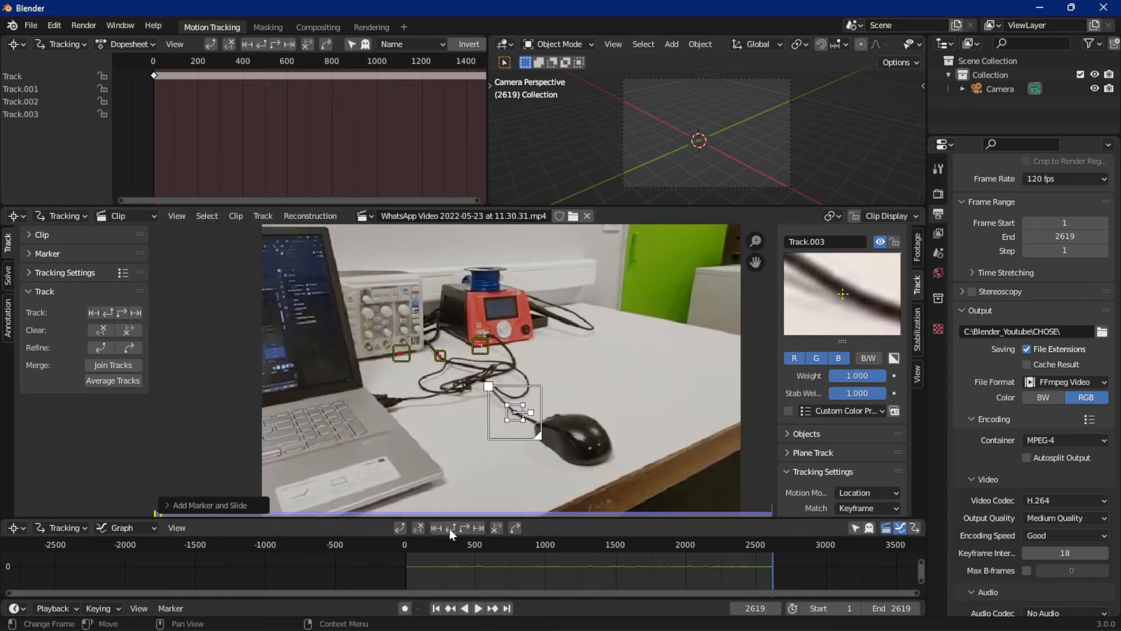
left_click(450, 528)
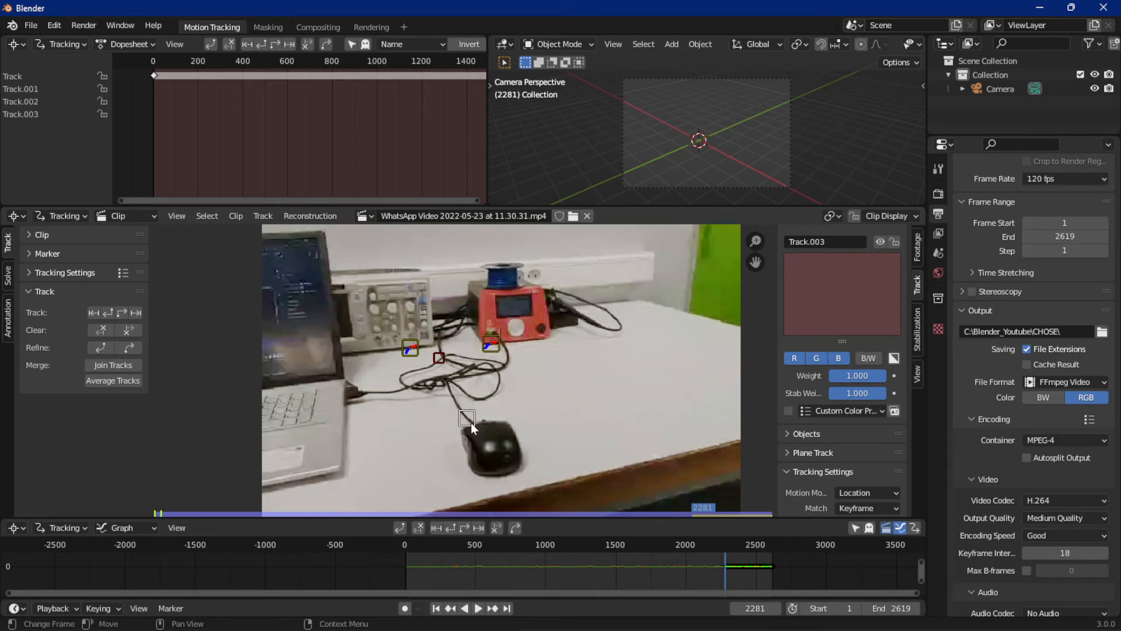
Step: Select the marker on the cable beside the oscilloscope, adjust its position at frame 2281, refine it forward and move to frame 2333
left_click(439, 357)
left_click_drag(440, 355, 440, 356)
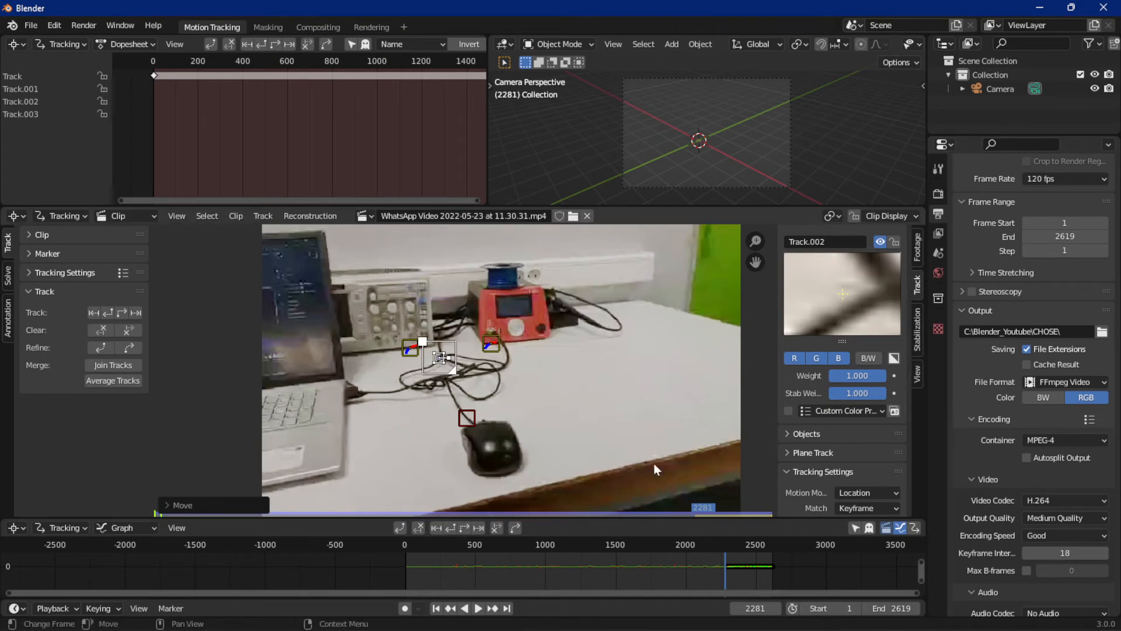
left_click(516, 528)
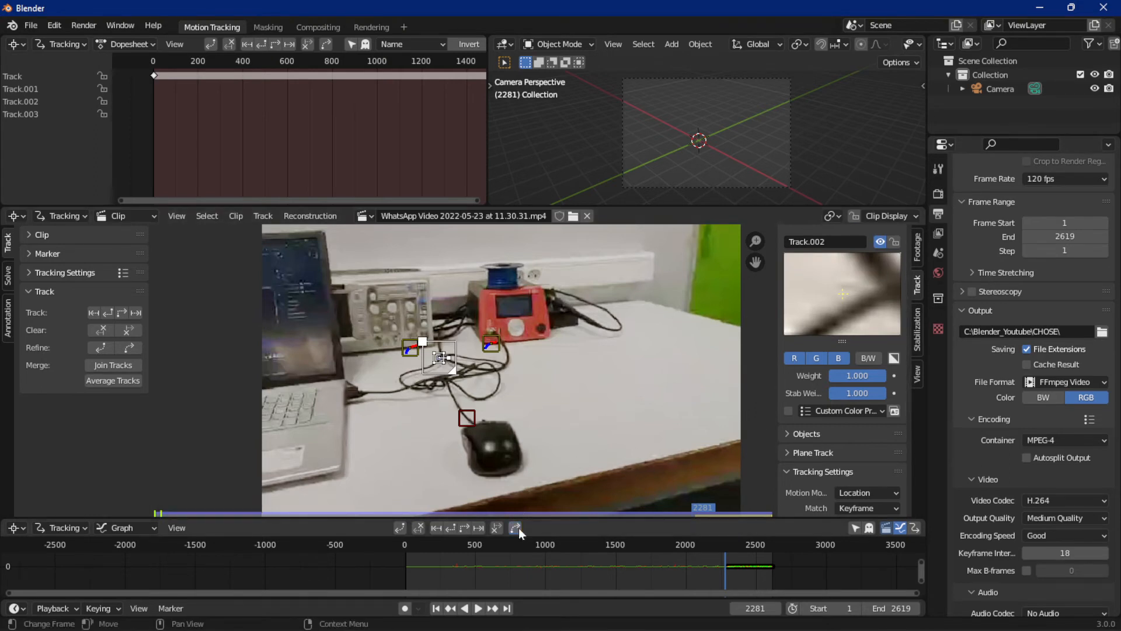
left_click_drag(725, 538, 733, 540)
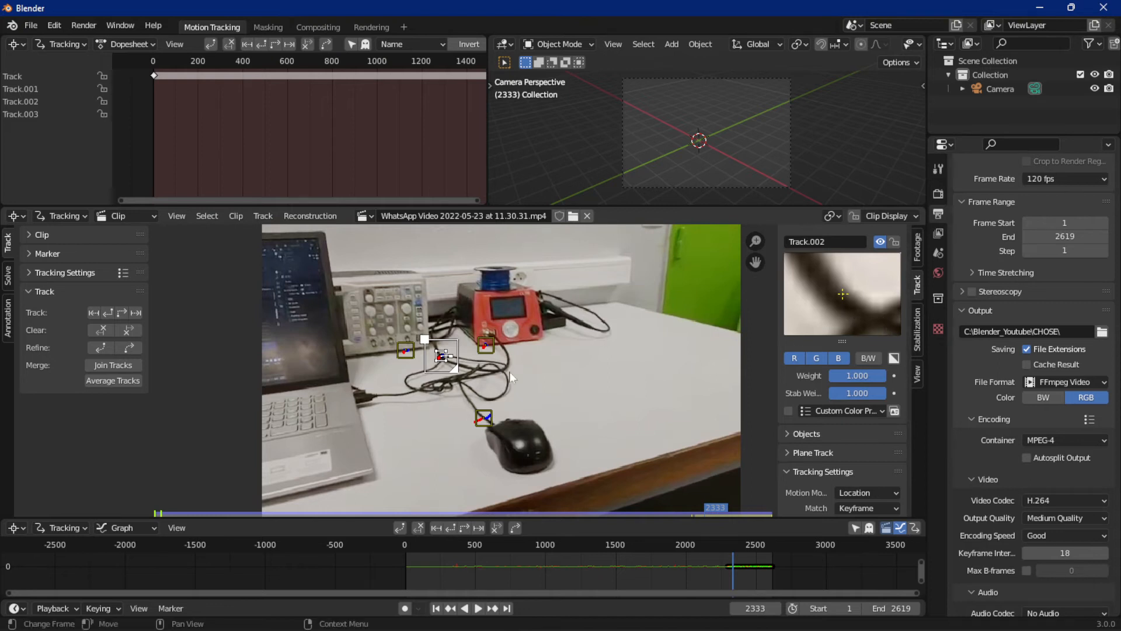
Step: Reposition the selected marker onto the cable crossing at frame 2333, and enlarge the graph editor around that frame
scroll(467, 368, "up", 4)
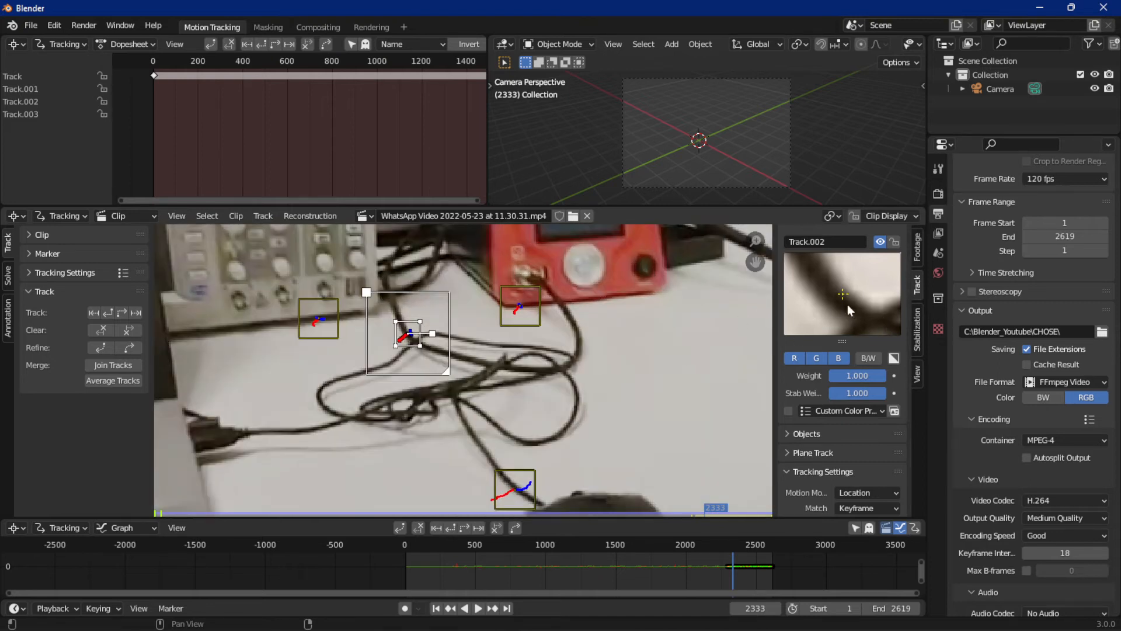
mouse_move(838, 301)
left_mouse_down()
mouse_move(926, 481)
mouse_move(902, 513)
mouse_move(852, 438)
mouse_move(878, 142)
mouse_move(802, 100)
mouse_move(1084, 4)
mouse_move(1108, 204)
mouse_move(1064, 345)
mouse_move(715, 101)
left_mouse_up()
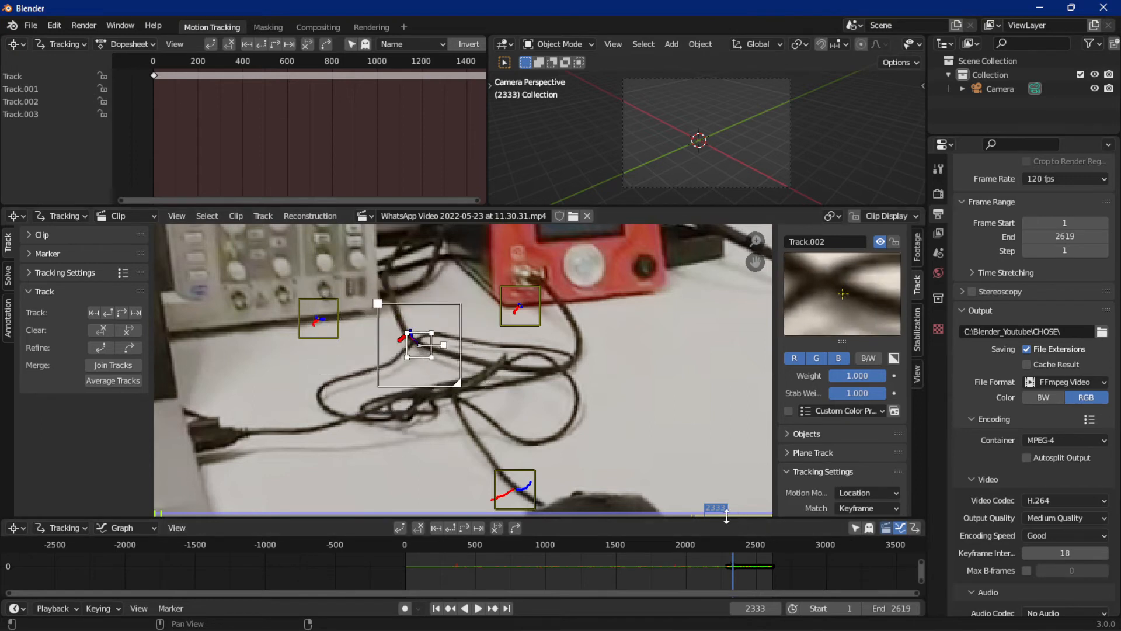
left_click_drag(726, 516, 727, 377)
scroll(707, 487, "up", 3)
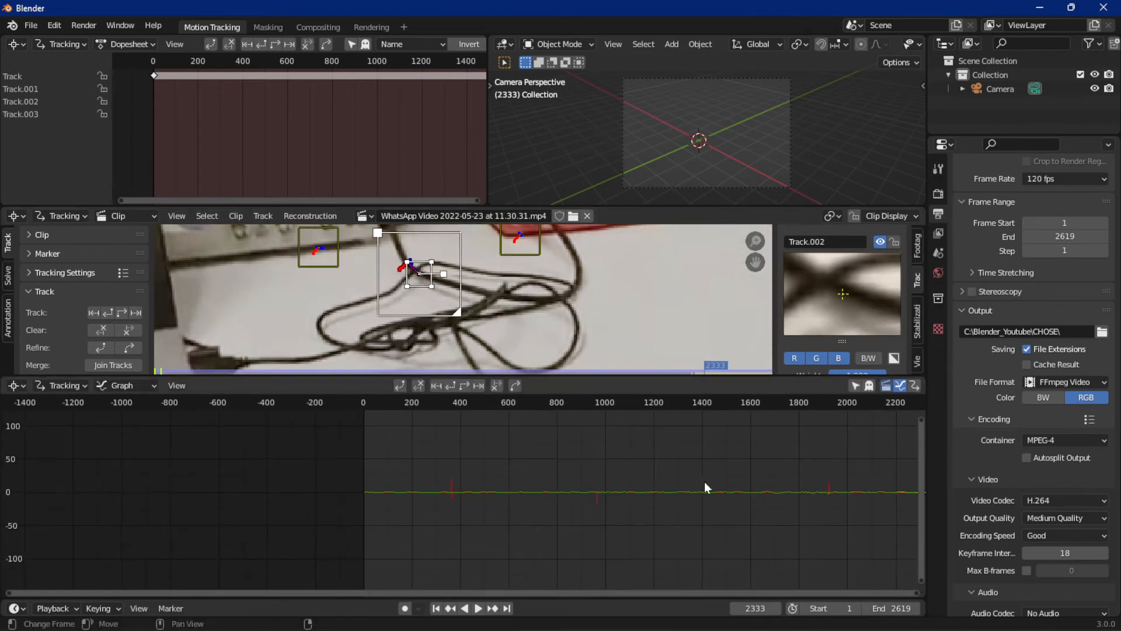
middle_click_drag(669, 472, 216, 483)
scroll(280, 475, "up", 12)
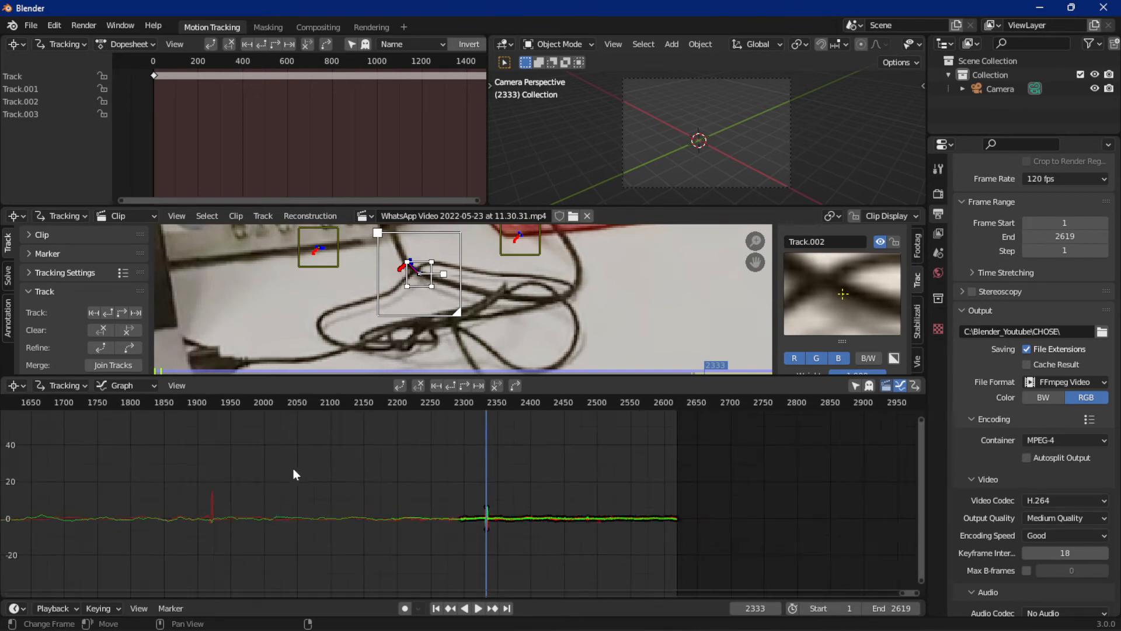
scroll(300, 482, "up", 2)
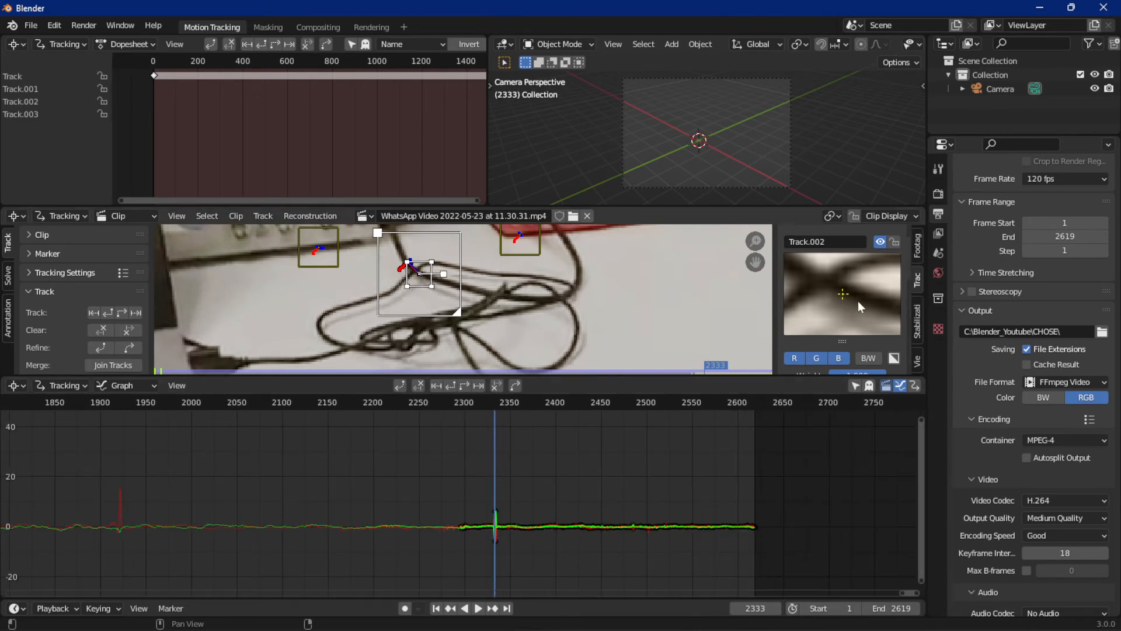
Step: Slide the same marker far along the cables at frame 2333, track it one frame backwards, and shrink the graph editor again
mouse_move(858, 301)
left_mouse_down()
mouse_move(940, 403)
mouse_move(989, 514)
mouse_move(667, 420)
mouse_move(590, 245)
mouse_move(922, 172)
mouse_move(1115, 219)
left_mouse_up()
mouse_move(348, 276)
left_mouse_down()
mouse_move(437, 302)
mouse_move(424, 304)
mouse_move(454, 294)
left_mouse_up()
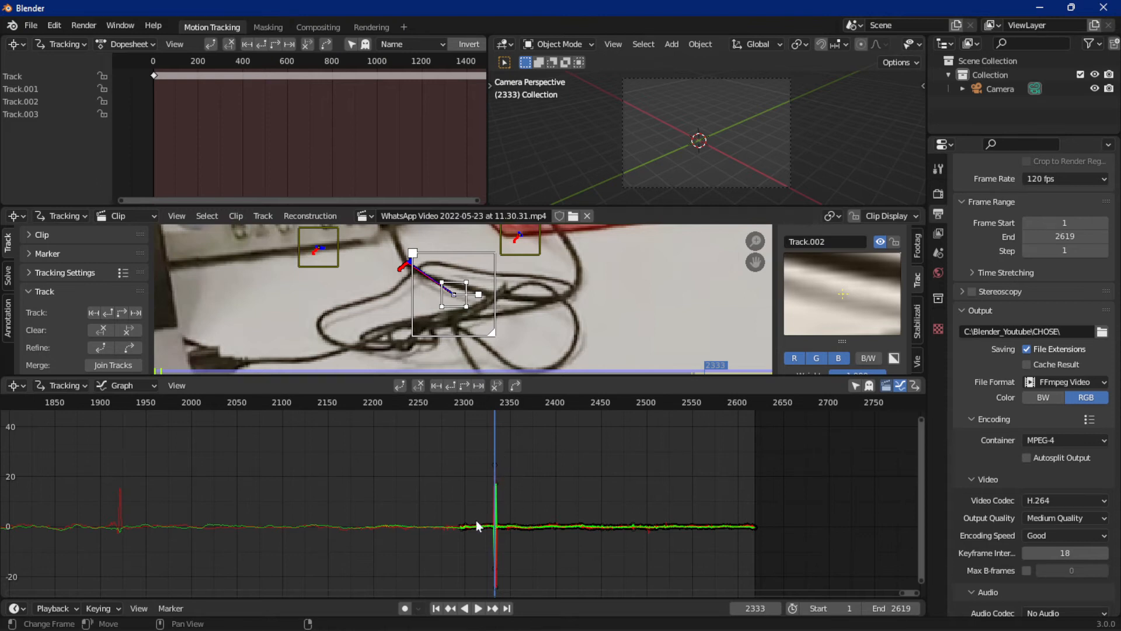
mouse_move(829, 288)
left_mouse_down()
mouse_move(844, 321)
mouse_move(755, 409)
mouse_move(590, 438)
mouse_move(291, 406)
mouse_move(268, 394)
mouse_move(231, 426)
mouse_move(259, 466)
left_mouse_up()
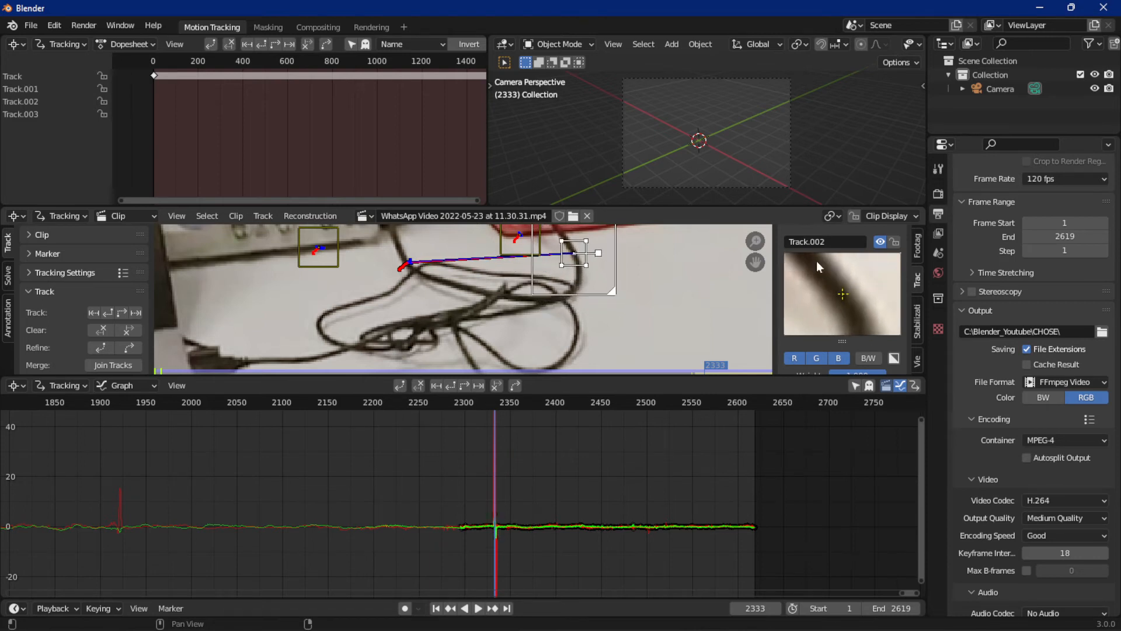
scroll(654, 317, "down", 4)
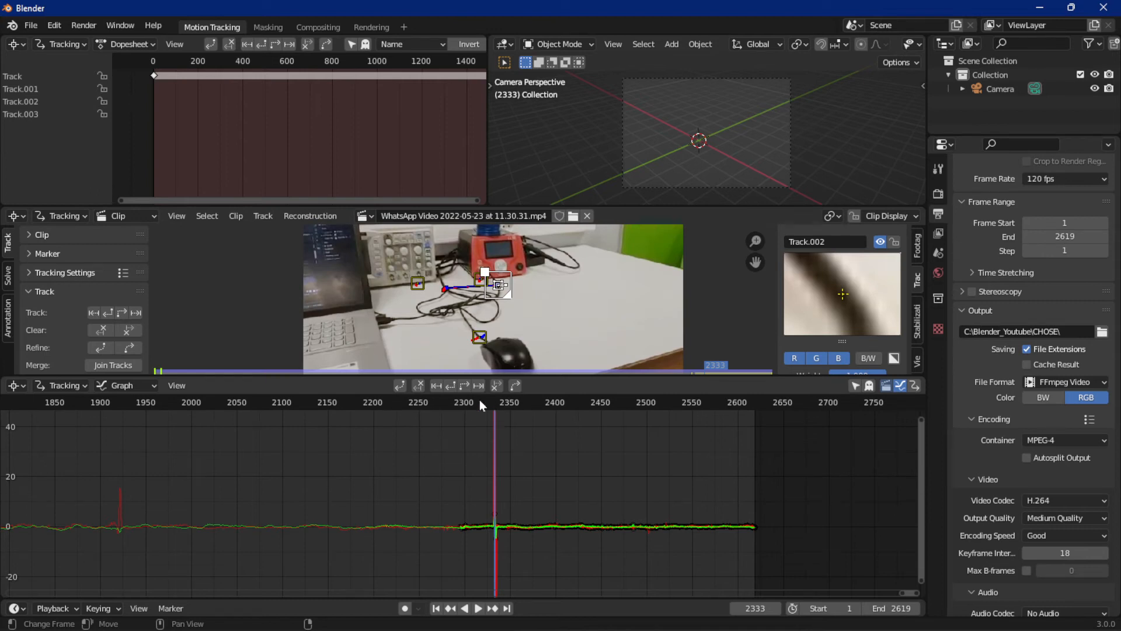
left_click(449, 386)
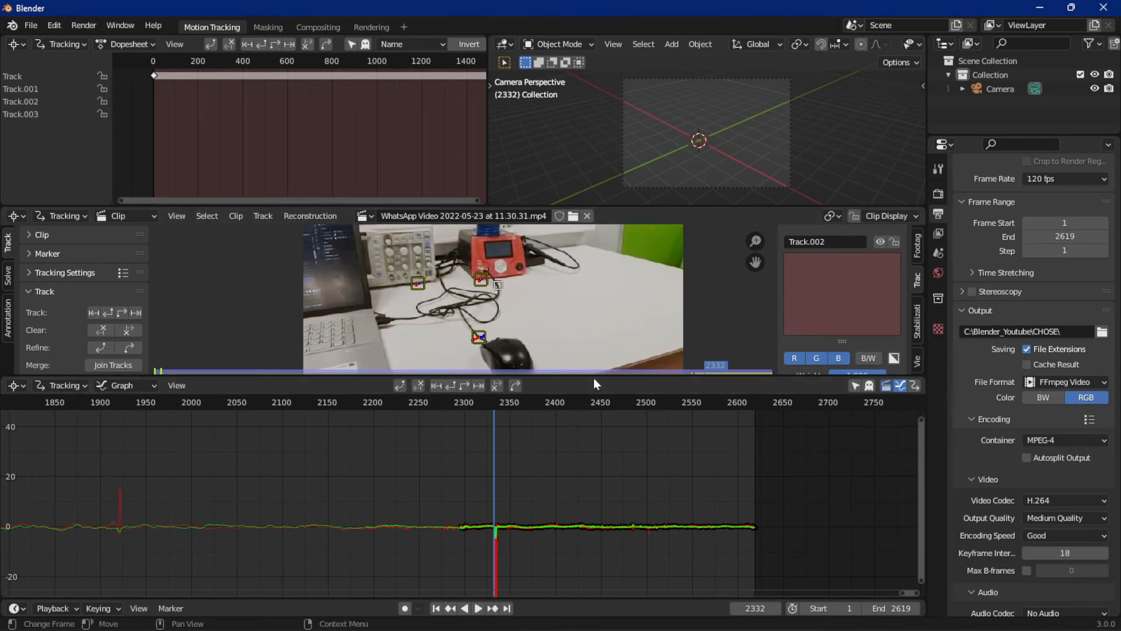
left_click_drag(594, 373, 594, 532)
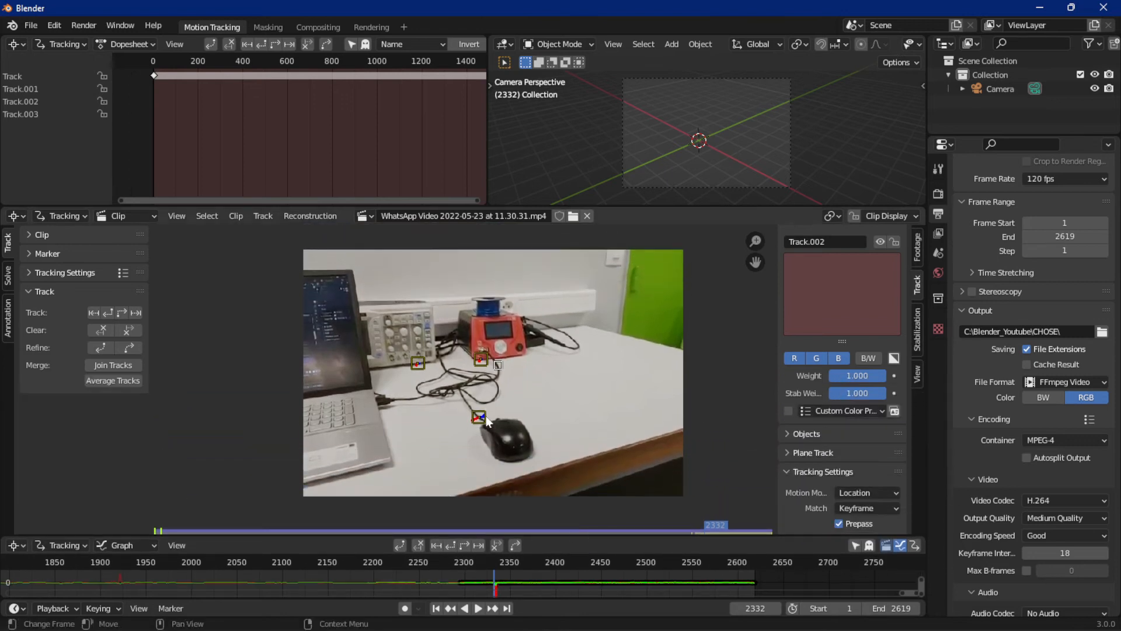
Step: Delete all tracks from the clip
key("a")
key("x")
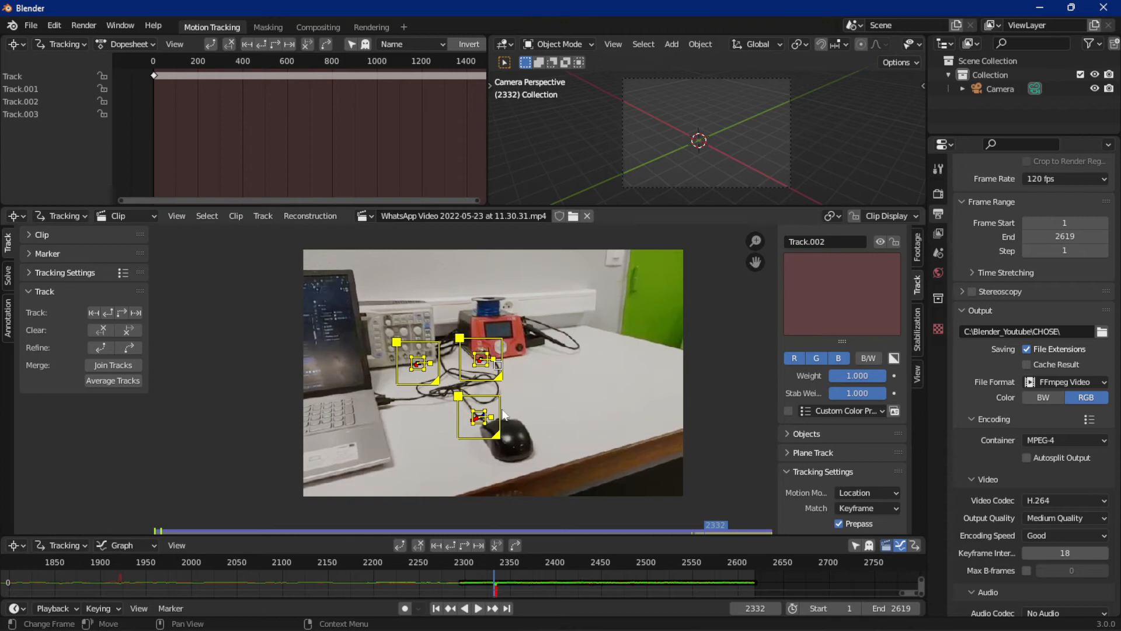
key("x")
left_click(492, 408)
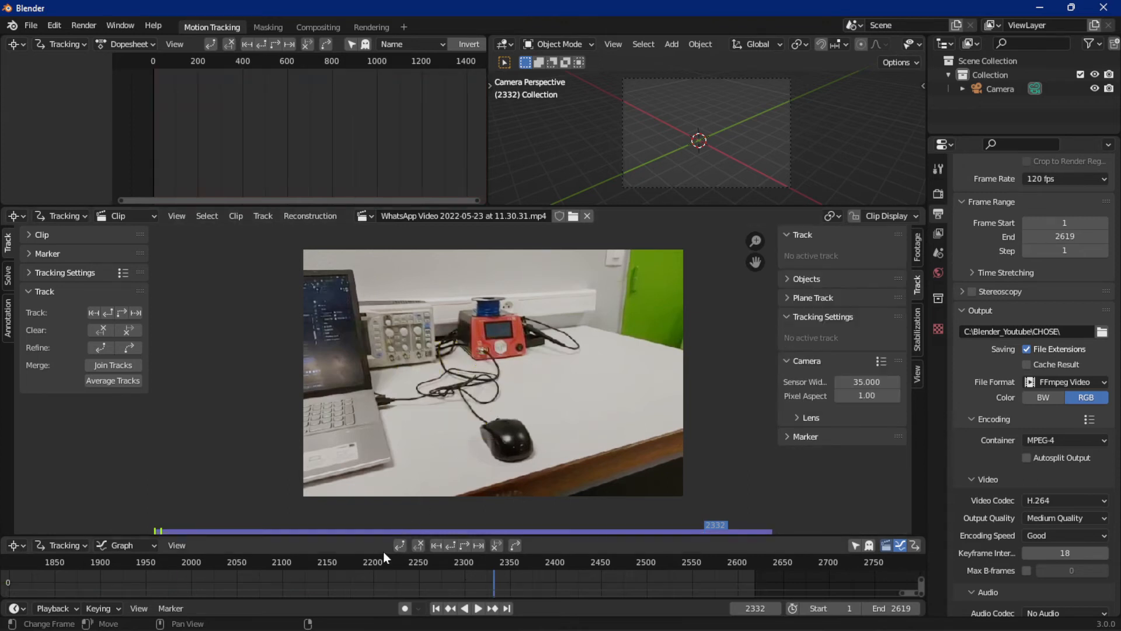
Step: At frame 1, add two markers along the oscilloscope's base, one on the cable loop and three along the red device's lower edge
key("shift+Left")
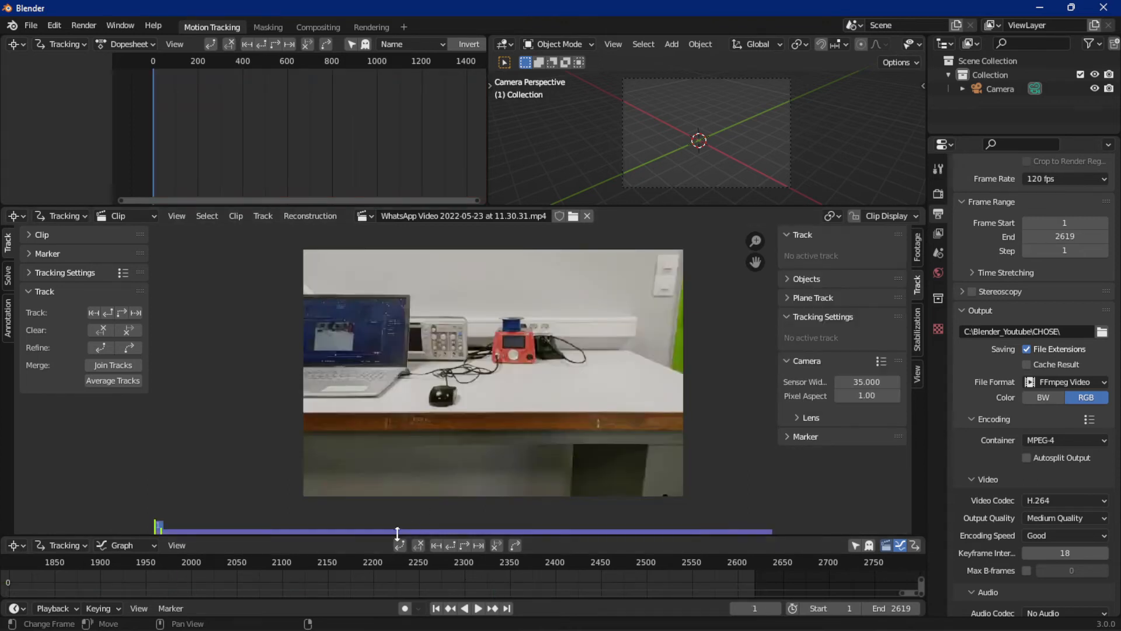
scroll(477, 366, "up", 4)
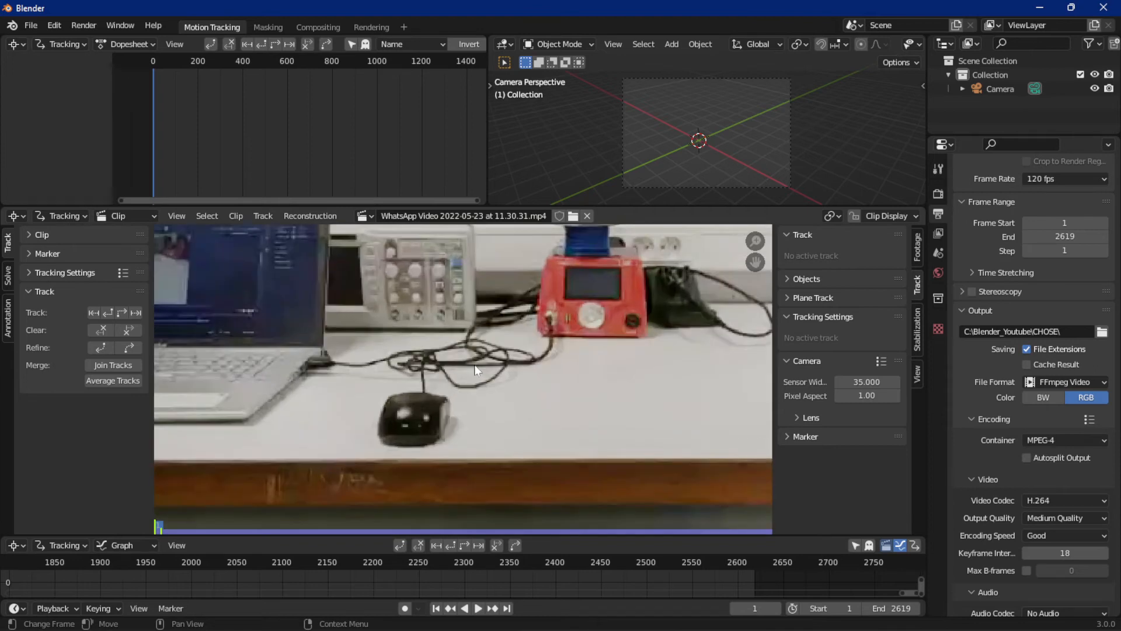
scroll(474, 367, "down", 3)
left_click(418, 352, "ctrl")
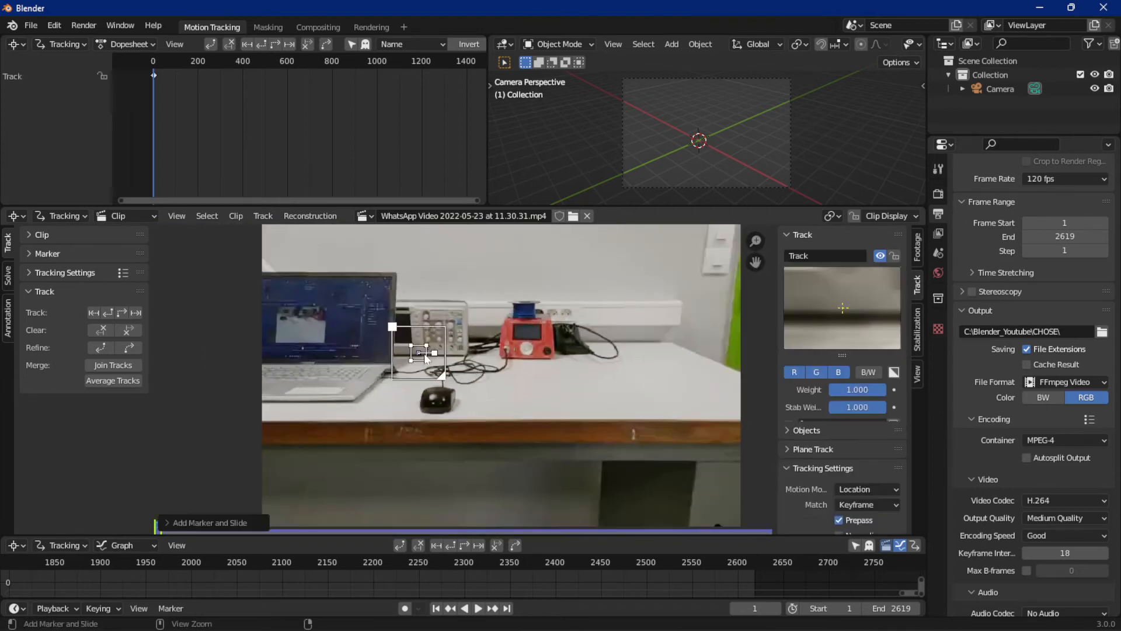
left_click(453, 353, "ctrl")
left_click(496, 368, "ctrl")
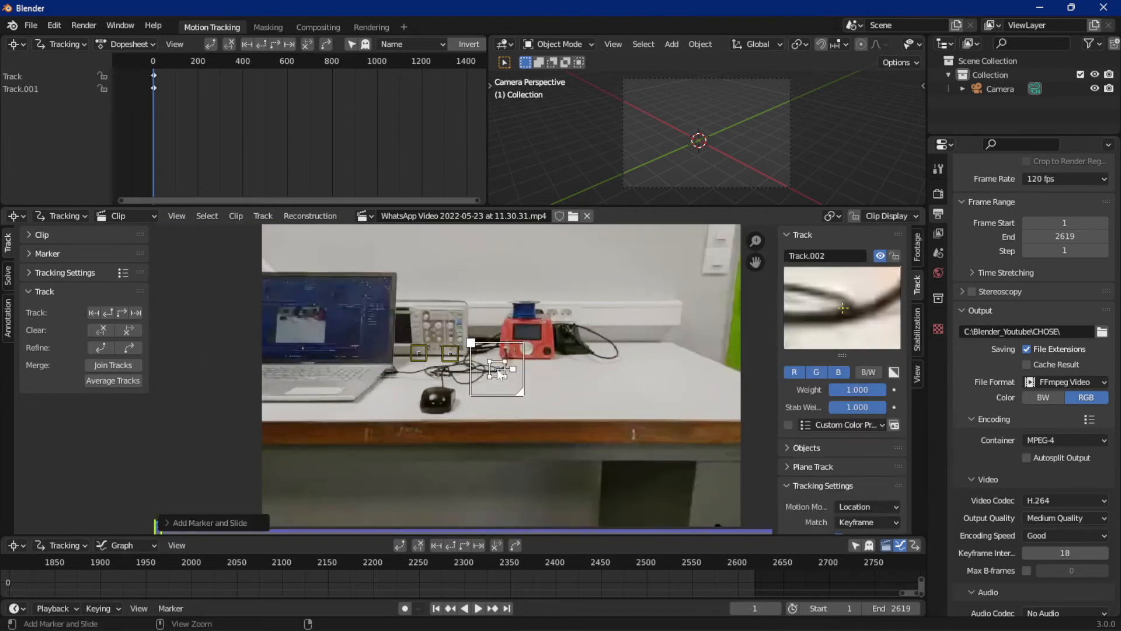
left_click(505, 355, "ctrl")
left_click(527, 356, "ctrl")
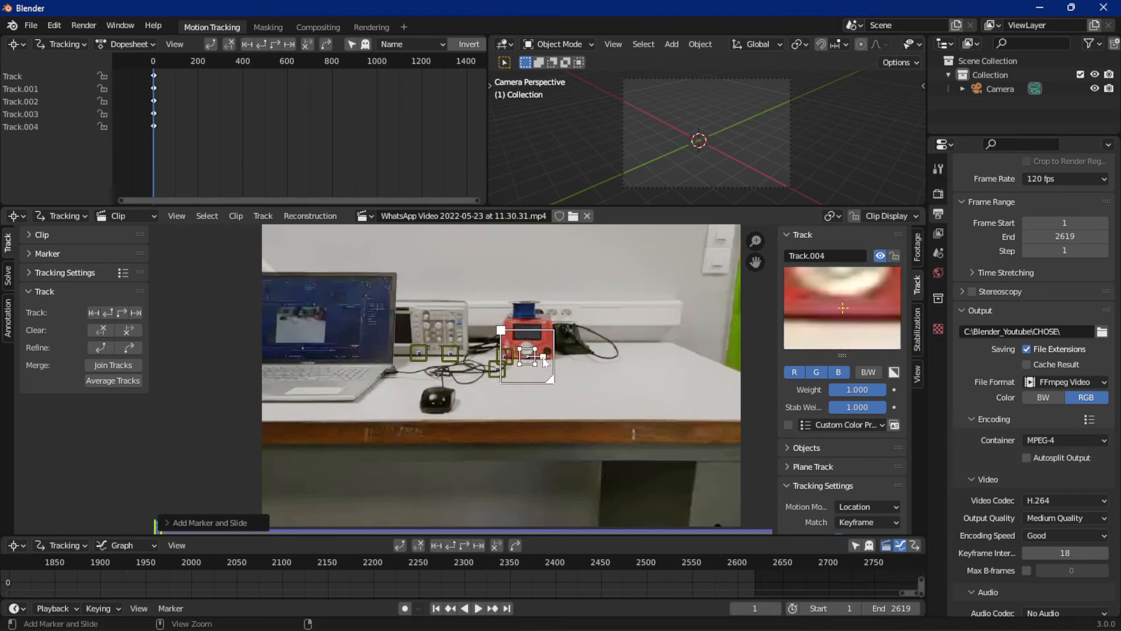
left_click(543, 357, "ctrl")
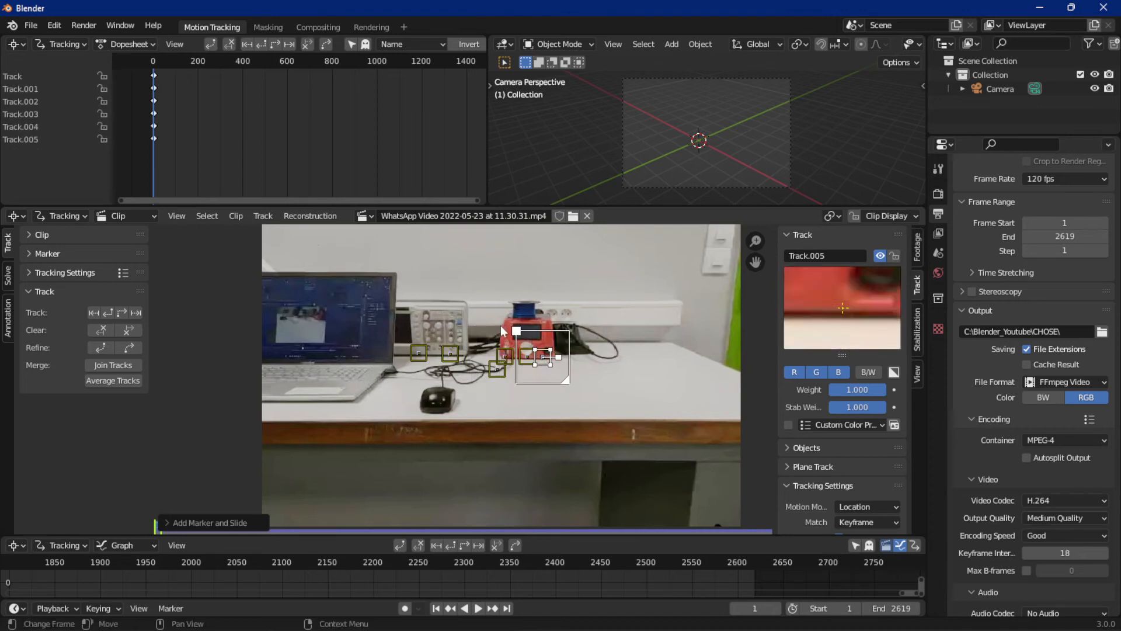
Step: Add two markers on the oscilloscope's top edge, one on the laptop's cable plug, and two each on the laptop screen's right and top edges
left_click(409, 301, "ctrl")
left_click(447, 296, "ctrl")
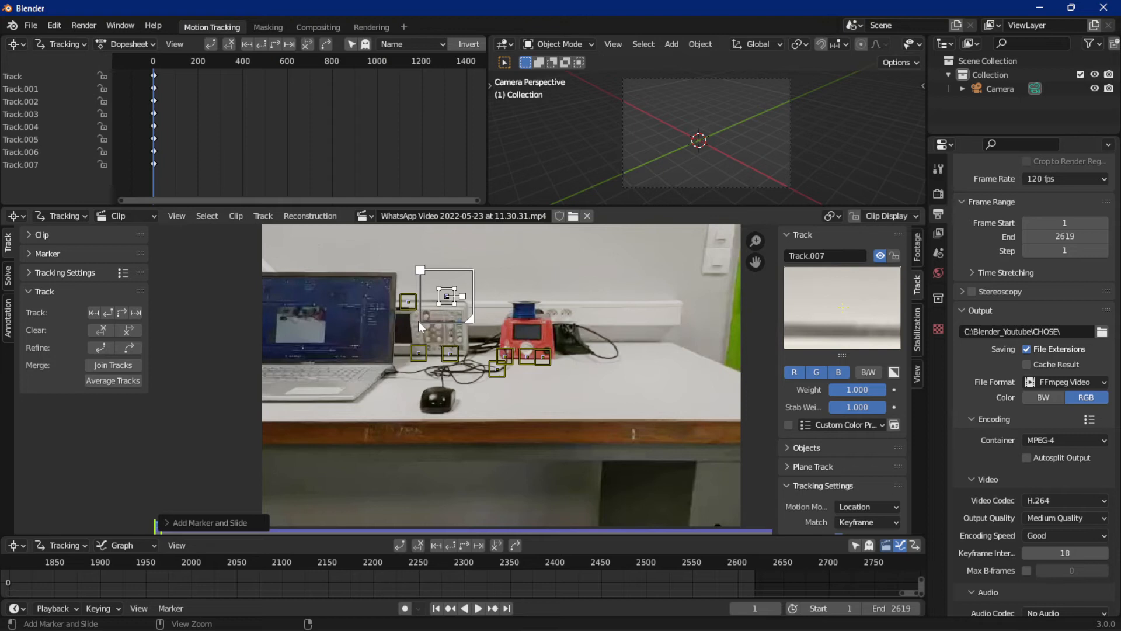
left_click(391, 371, "ctrl")
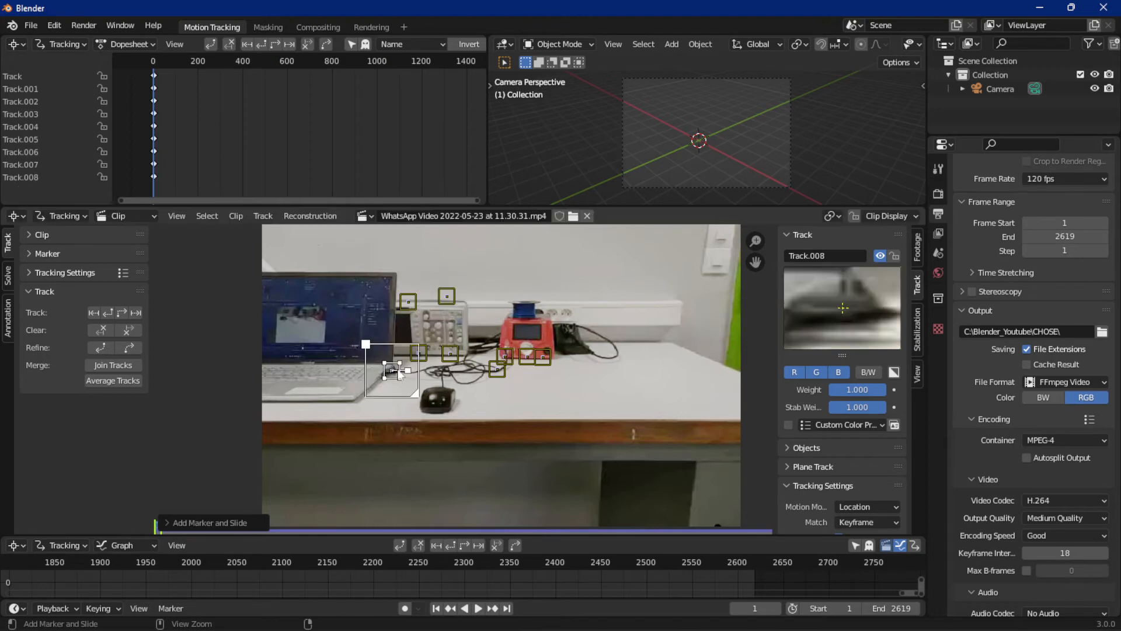
left_click(393, 332, "ctrl")
left_click(395, 295, "ctrl")
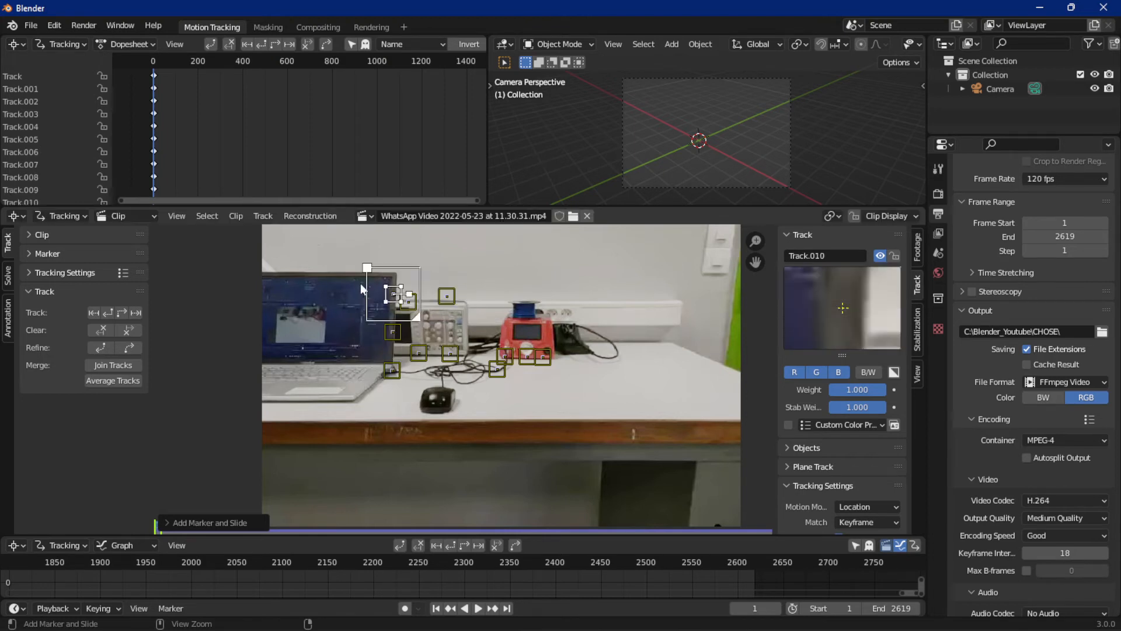
left_click(357, 269, "ctrl")
left_click(385, 269, "ctrl")
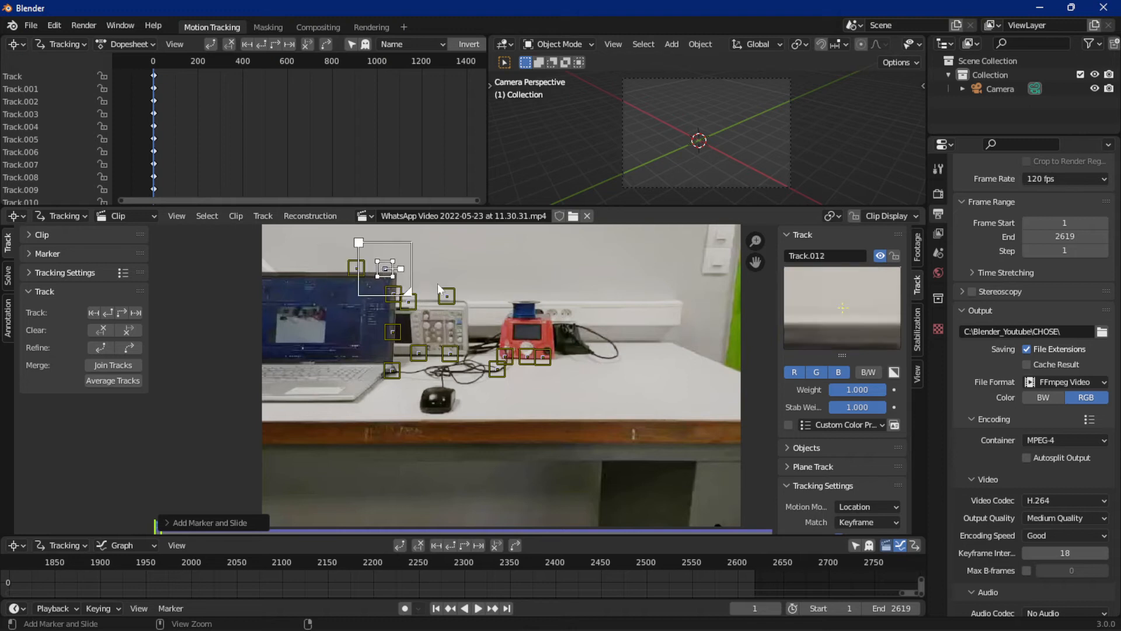
Step: Add four markers around the red device: its display corner, the cables on its left, and its upper and lower right side
left_click(515, 325, "ctrl")
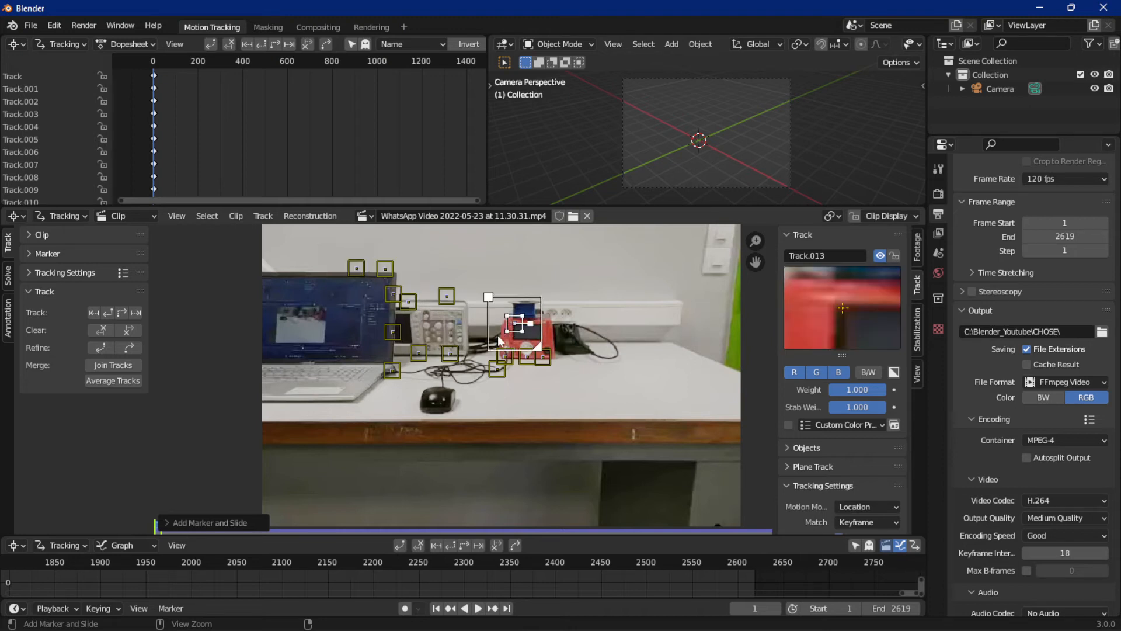
left_click(500, 335, "ctrl")
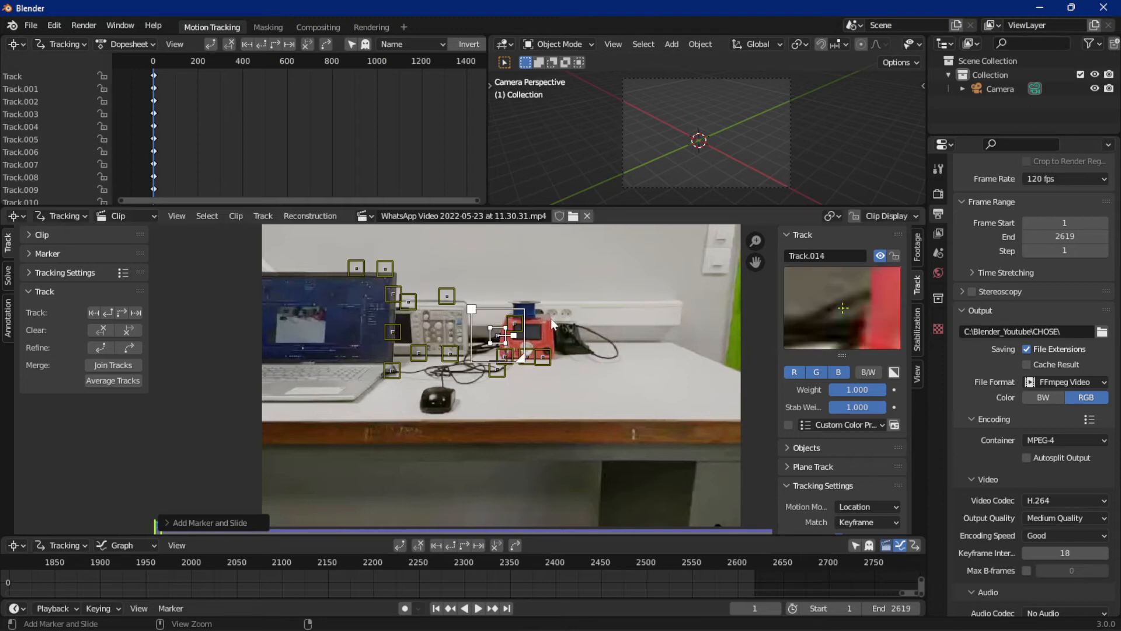
left_click(551, 318, "ctrl")
left_click(554, 349, "ctrl")
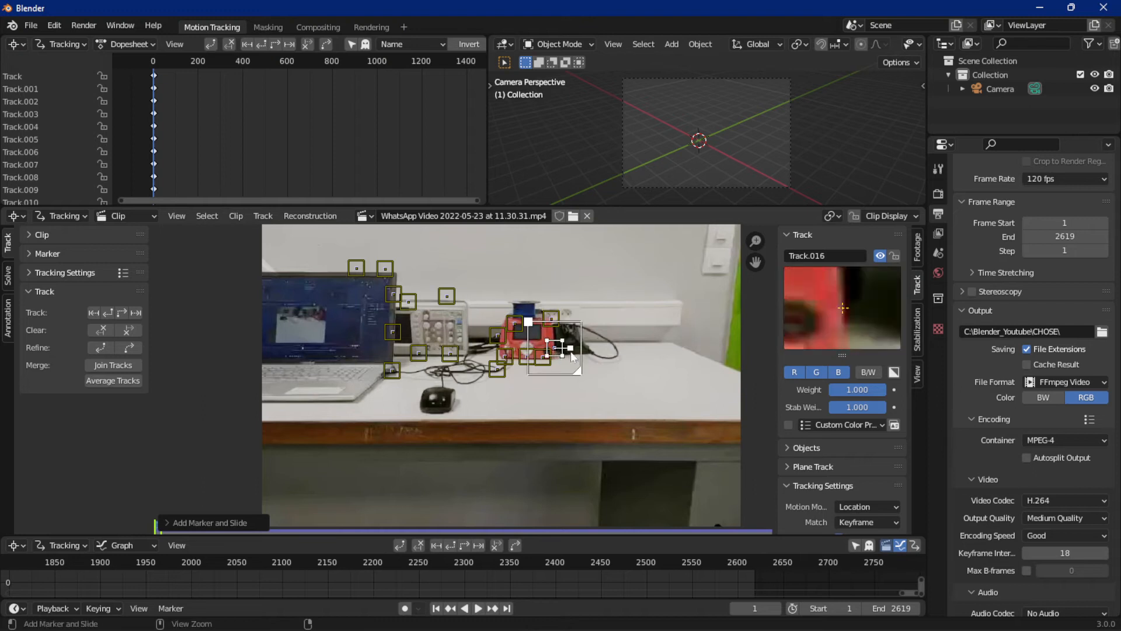
Step: Add a marker on the black adapter's base, three on its cable and three along the desk's back edge
left_click(571, 352, "ctrl")
left_click(595, 349, "ctrl")
left_click(608, 352, "ctrl")
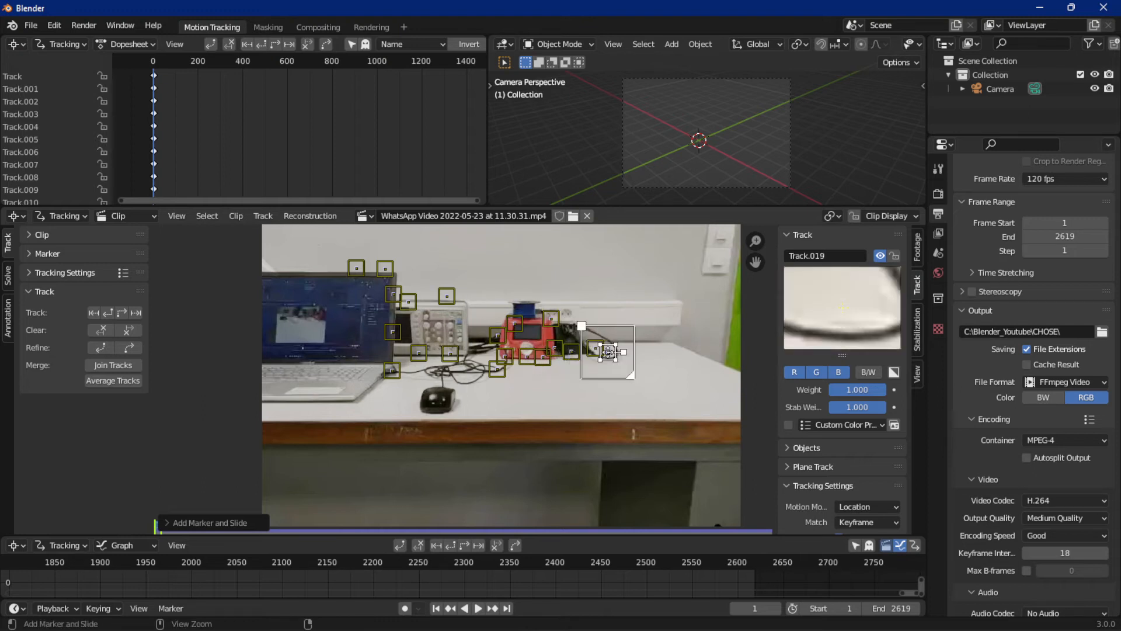
left_click(591, 326, "ctrl")
left_click(622, 338, "ctrl")
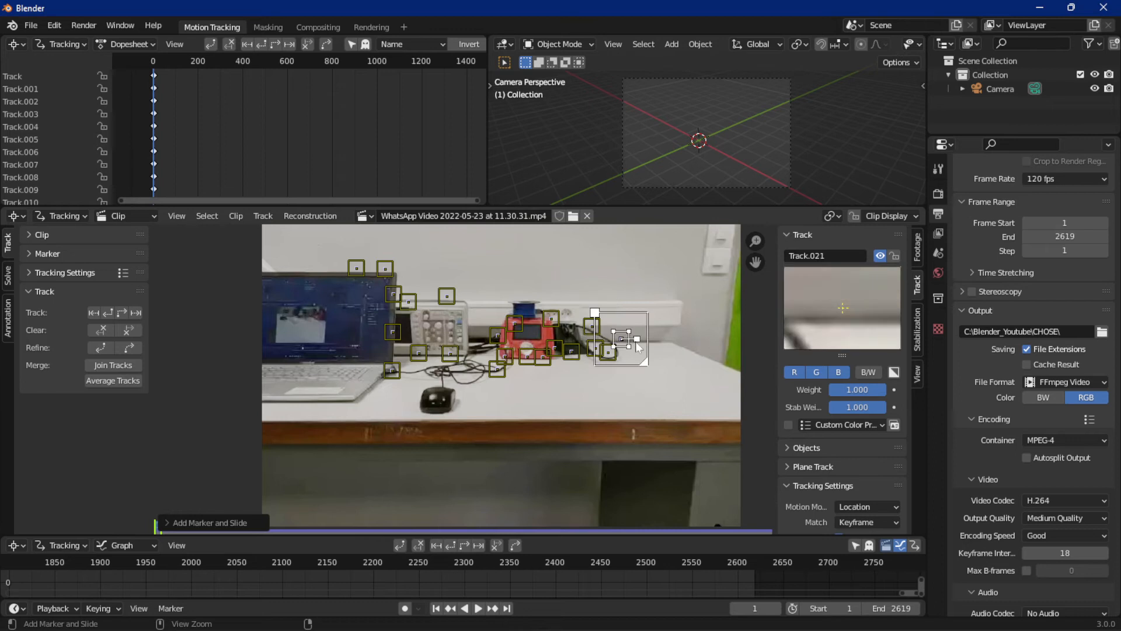
left_click(641, 338, "ctrl")
left_click(659, 339, "ctrl")
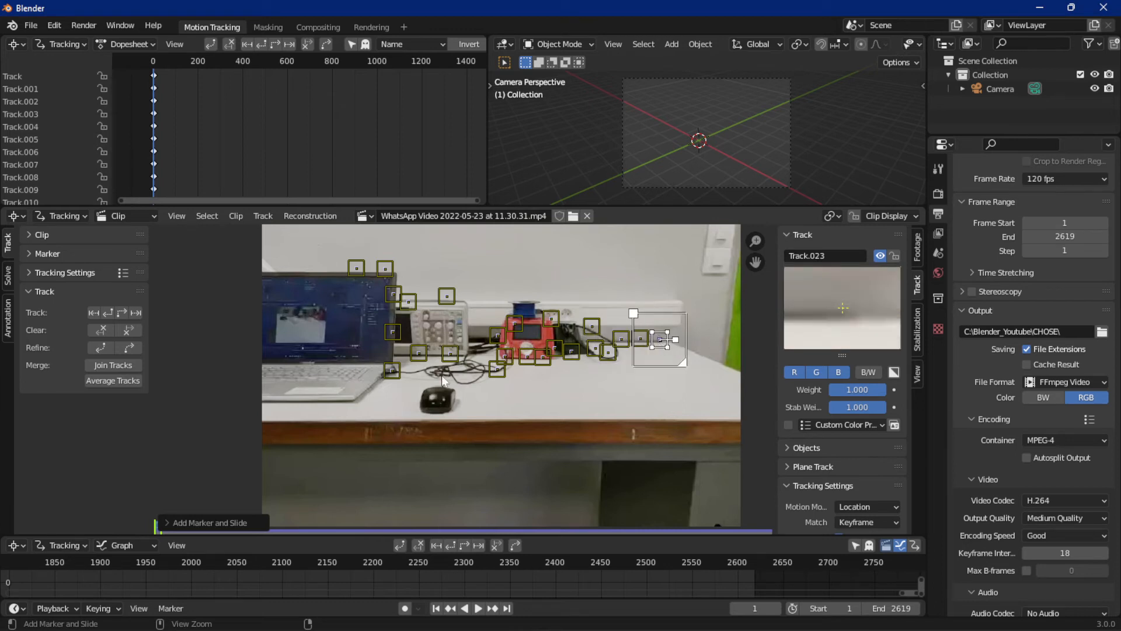
Step: Add markers on the mouse cable loop and the oscilloscope's dark screen, plus three around the blue spool
left_click(467, 381, "ctrl")
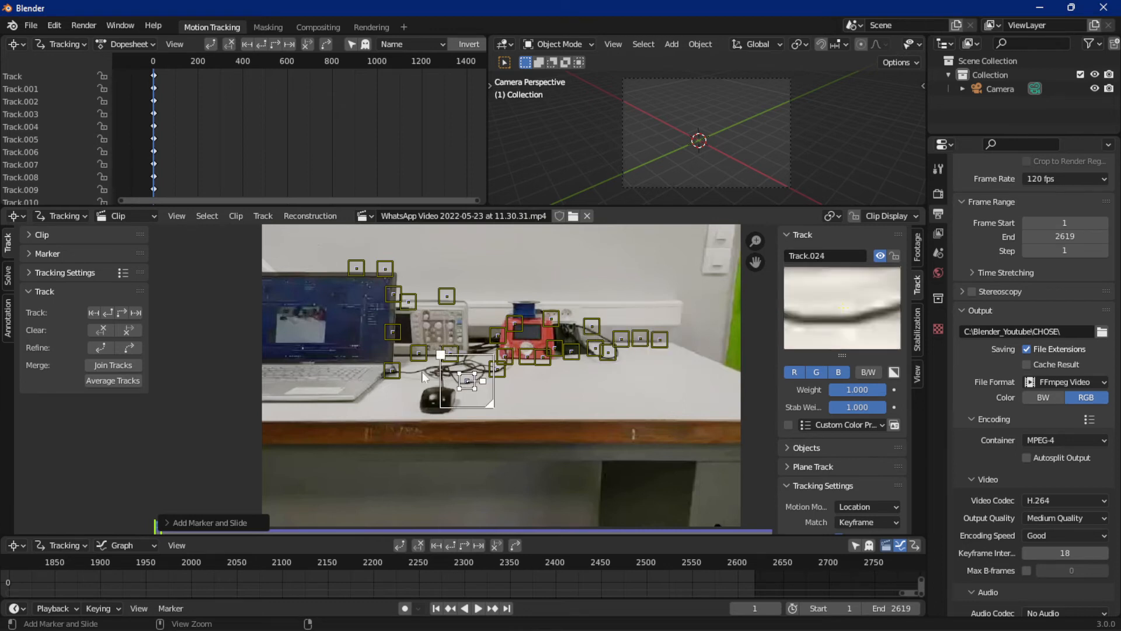
left_click(408, 331, "ctrl")
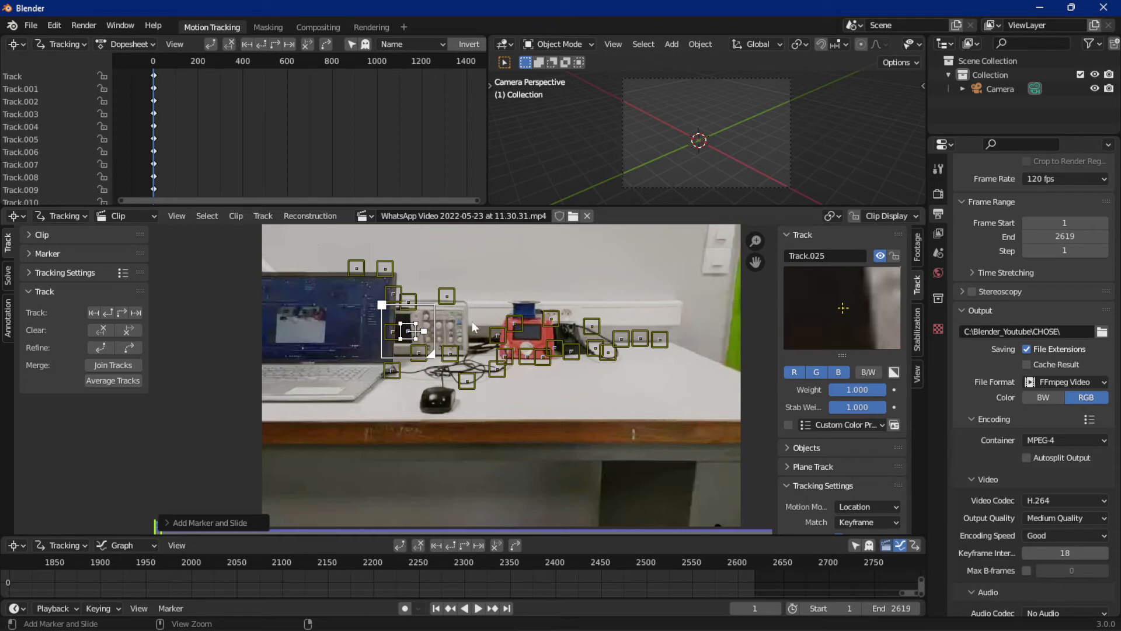
left_click(508, 301, "ctrl")
left_click(527, 301, "ctrl")
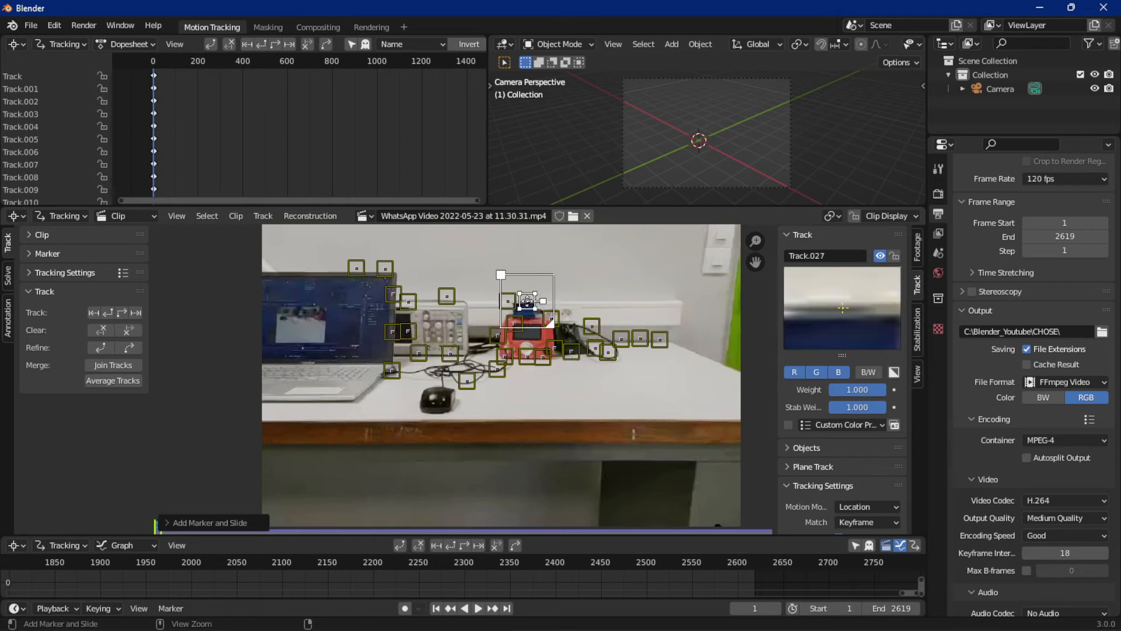
left_click(514, 314, "ctrl")
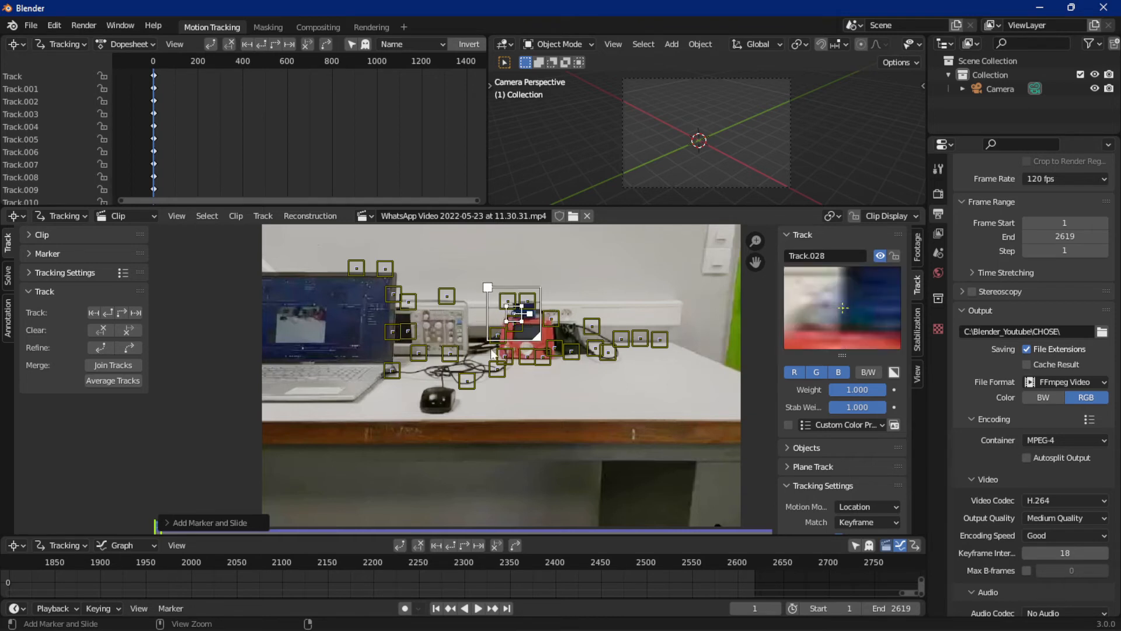
Step: Add three markers around the mouse's outline, and select all markers in the clip
left_click(454, 400, "ctrl")
left_click(425, 403, "ctrl")
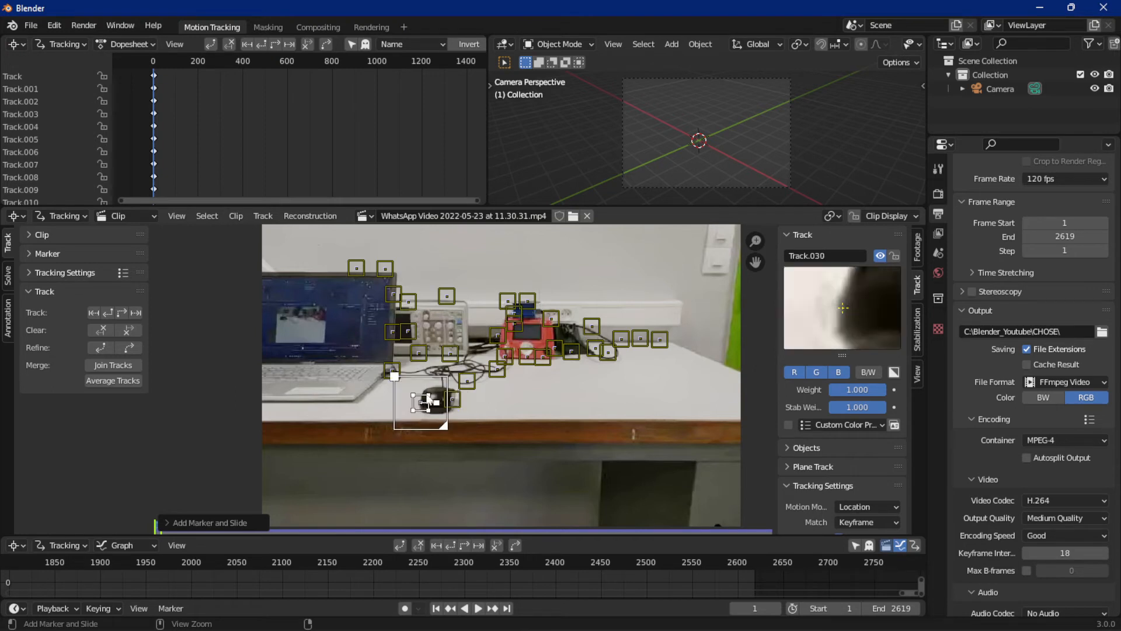
left_click(432, 387, "ctrl")
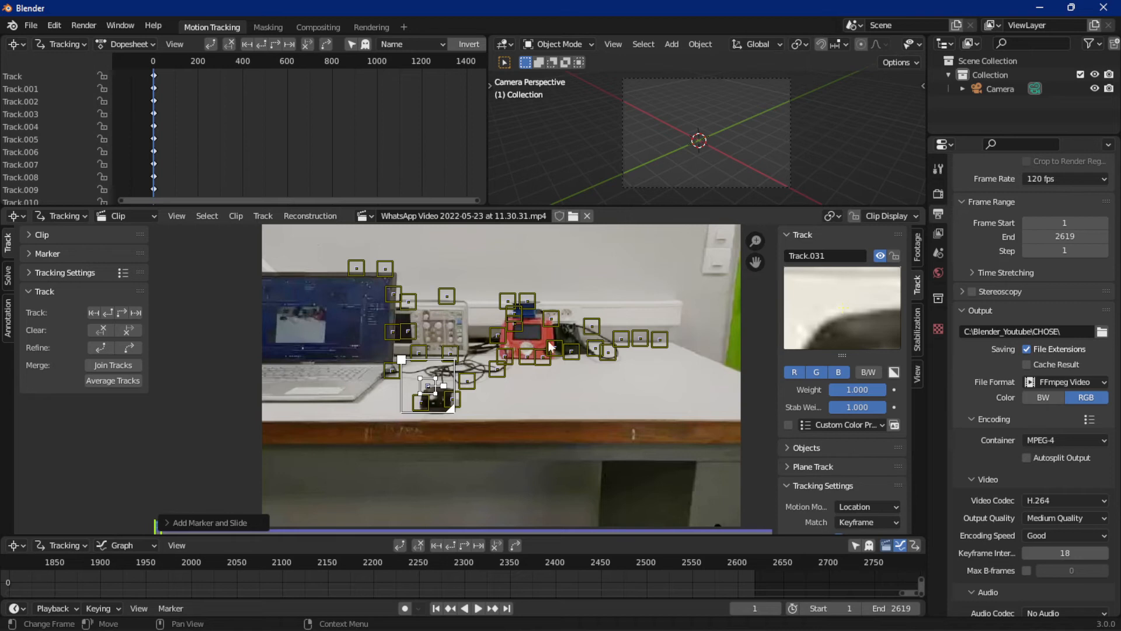
key("a")
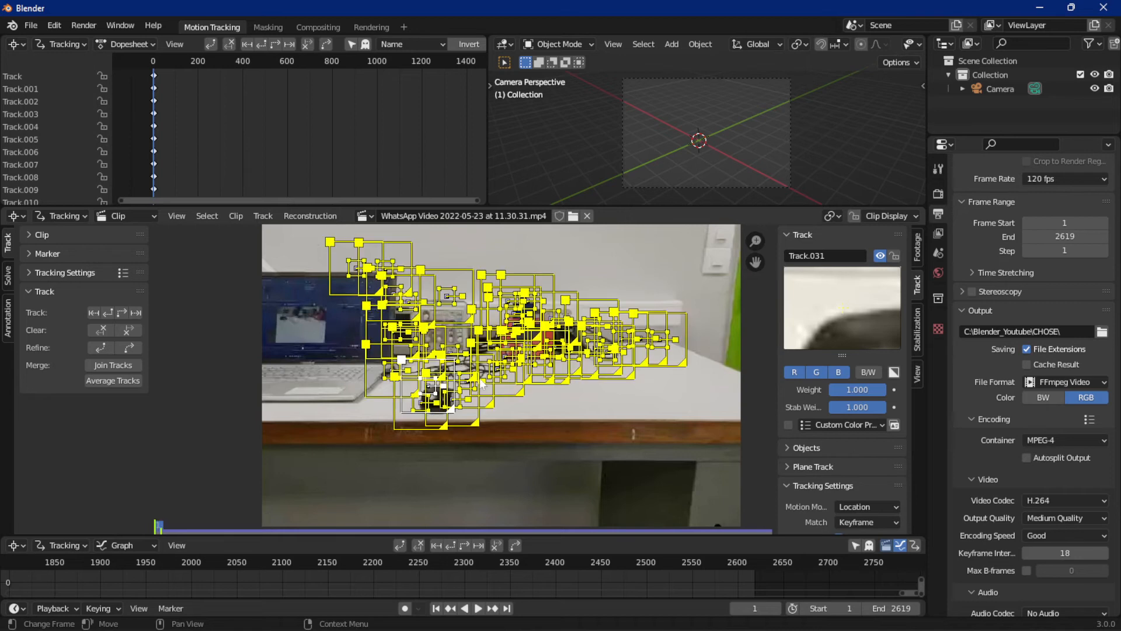
Step: Track all selected markers forward through the clip, and shorten the scene's frame range to start at 0 and end at 755
left_click(478, 545)
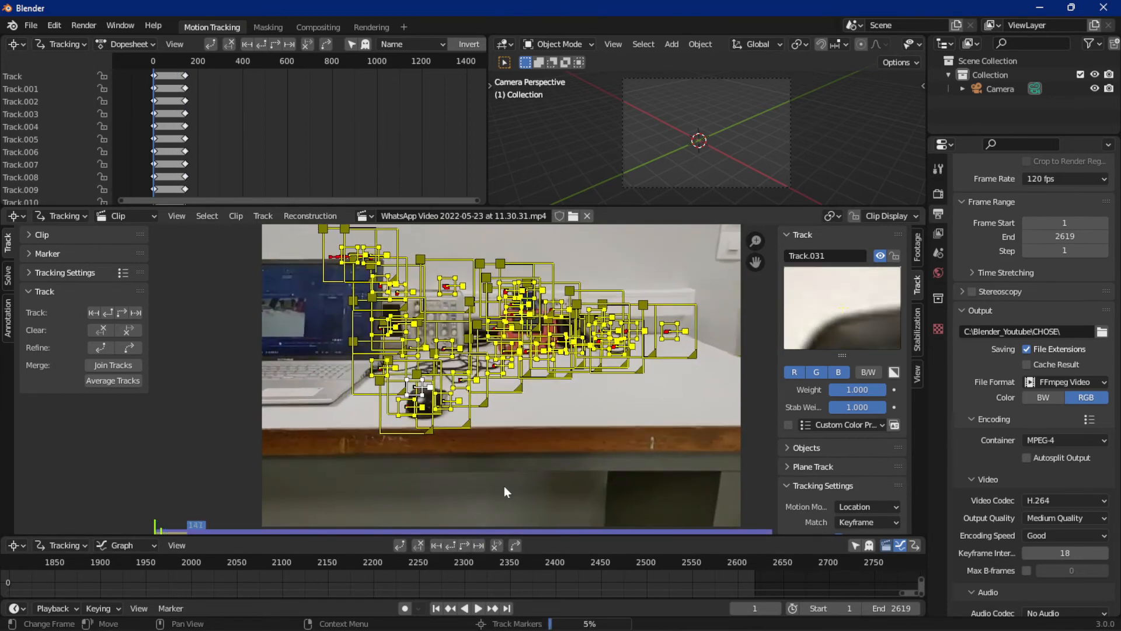
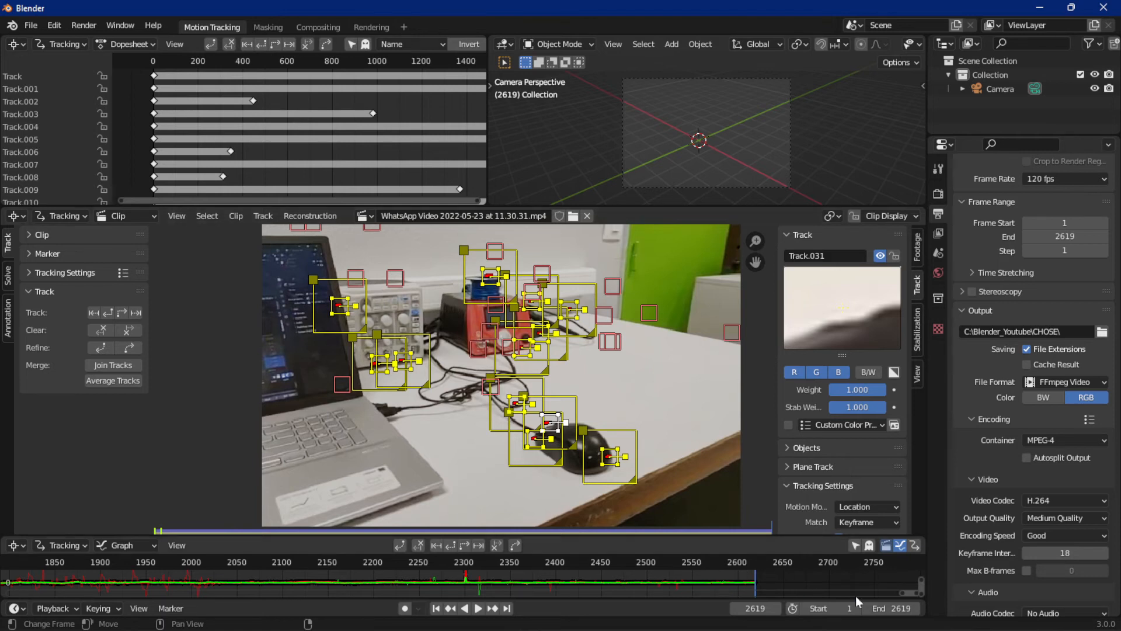
mouse_move(877, 604)
left_mouse_down()
mouse_move(759, 604)
mouse_move(878, 611)
left_mouse_up()
scroll(419, 581, "down", 5)
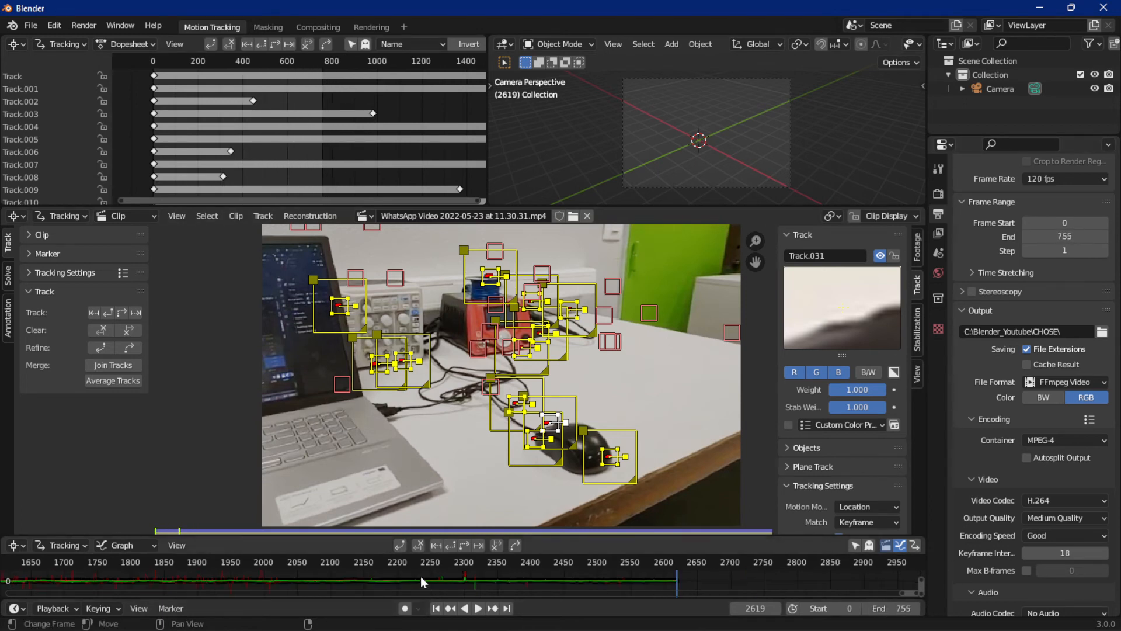
scroll(423, 576, "down", 1)
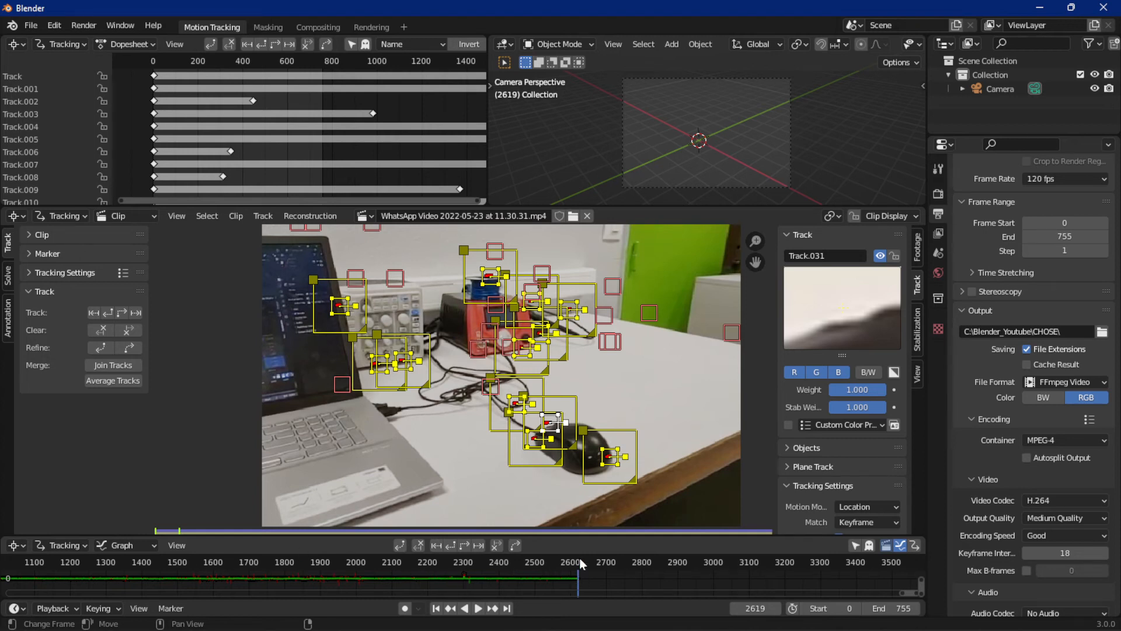
middle_click_drag(257, 572, 27, 589)
scroll(400, 513, "up", 8)
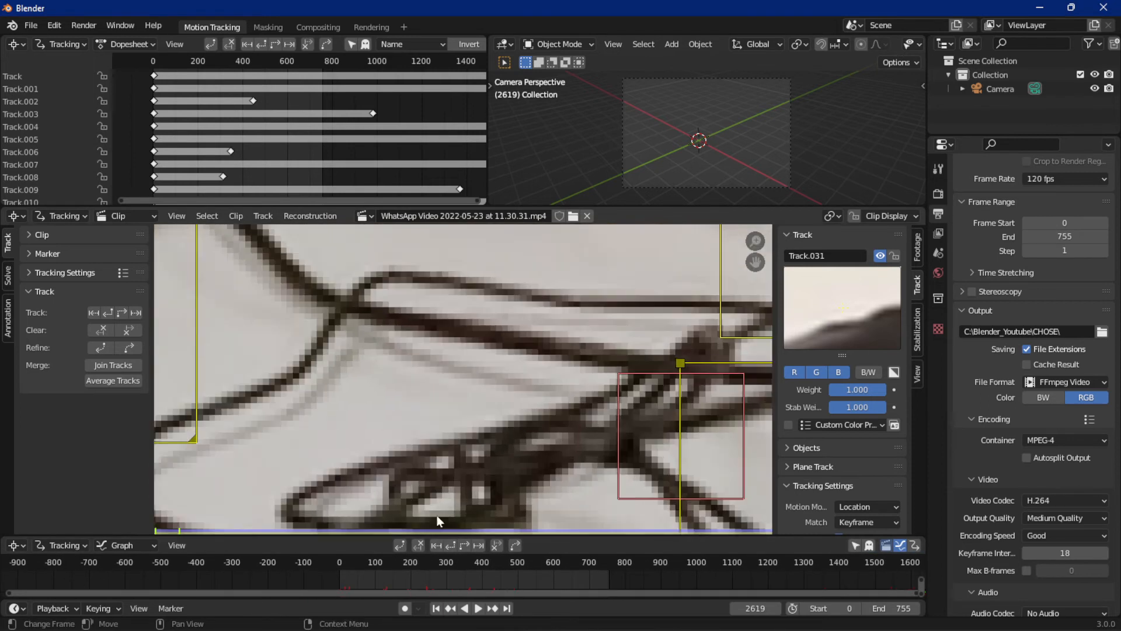
scroll(444, 433, "down", 8)
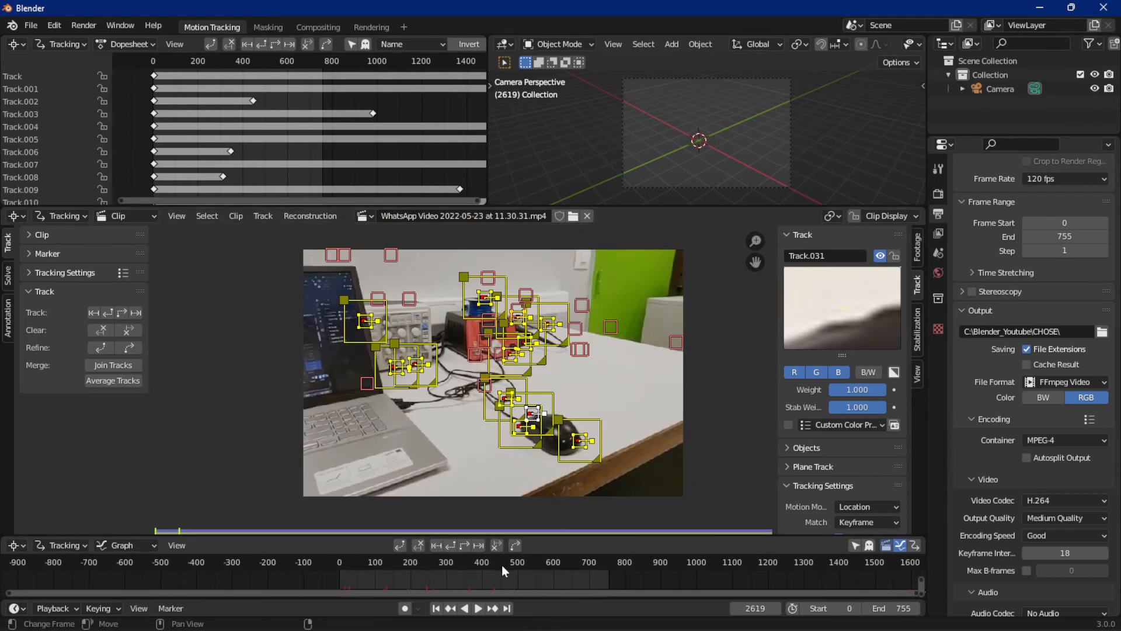
scroll(502, 565, "up", 2)
scroll(493, 562, "up", 3)
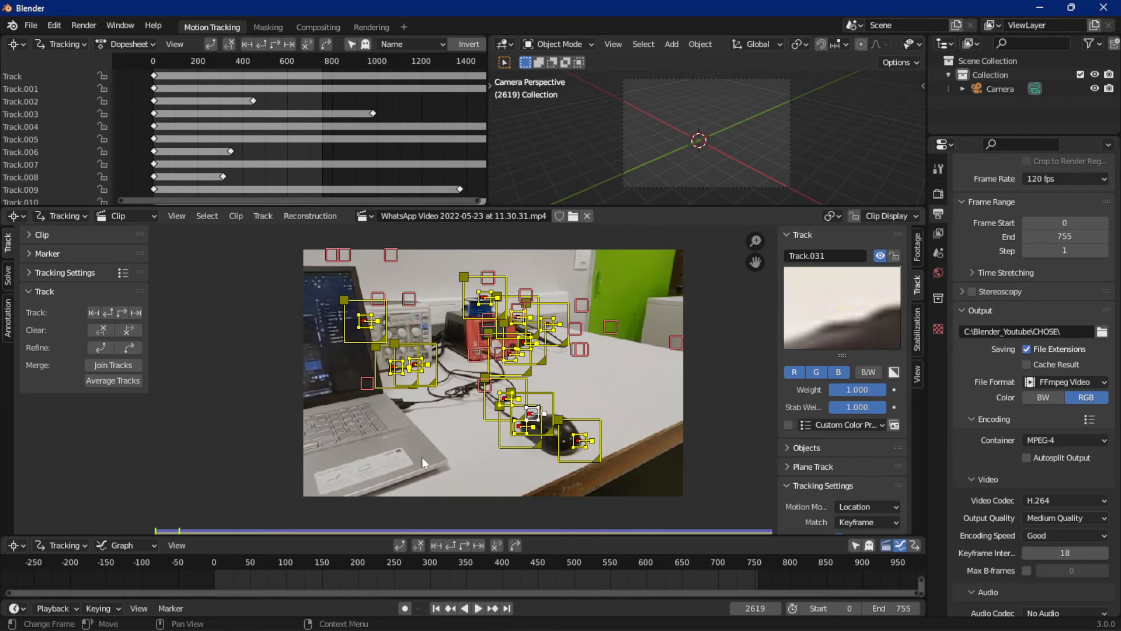
Step: Undo the forward tracking and the frame range change, return to frame 1, and set the scene's end frame to 707
key("ctrl+z")
key("shift+Left")
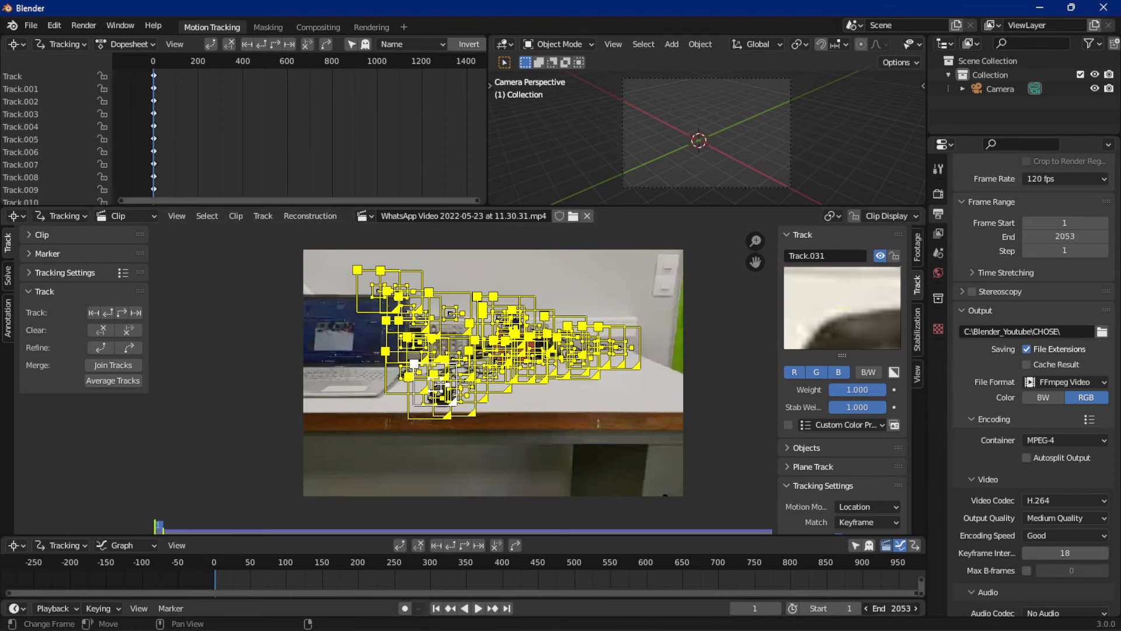
left_click_drag(891, 608, 731, 608)
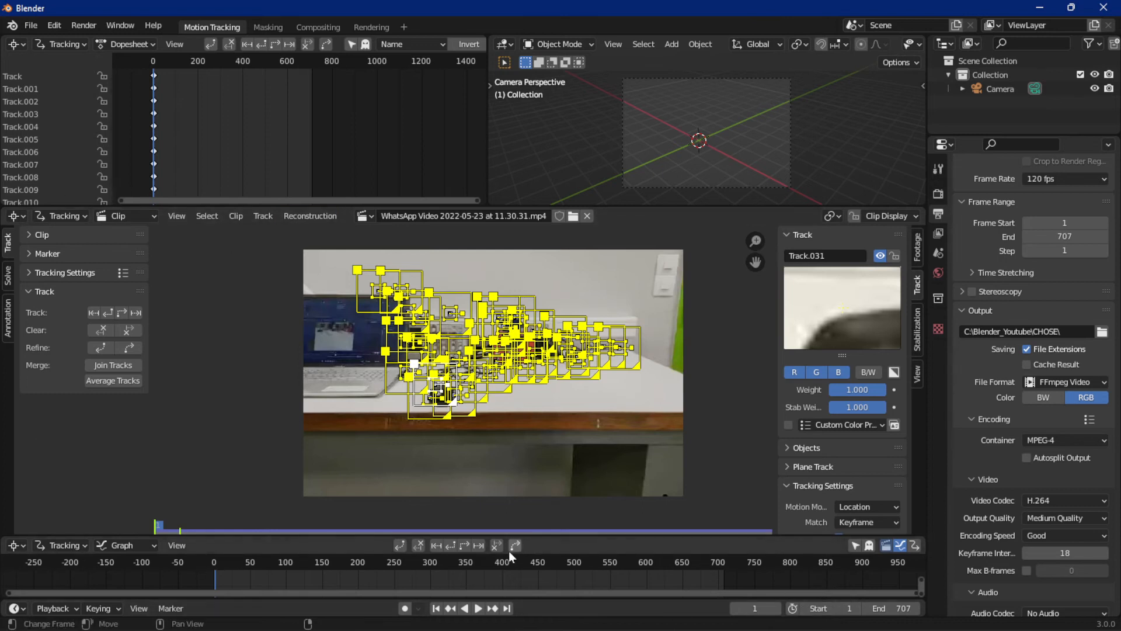
Step: Track all selected markers forward through the end of the clip and return to frame 1
left_click(463, 547)
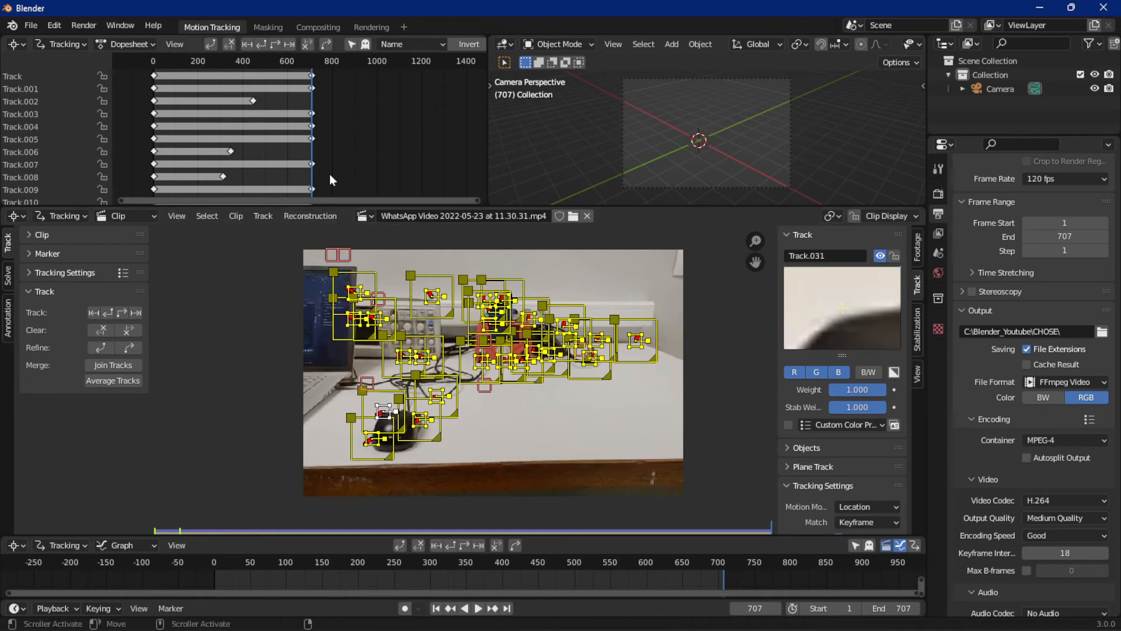
middle_click_drag(330, 119, 436, 94)
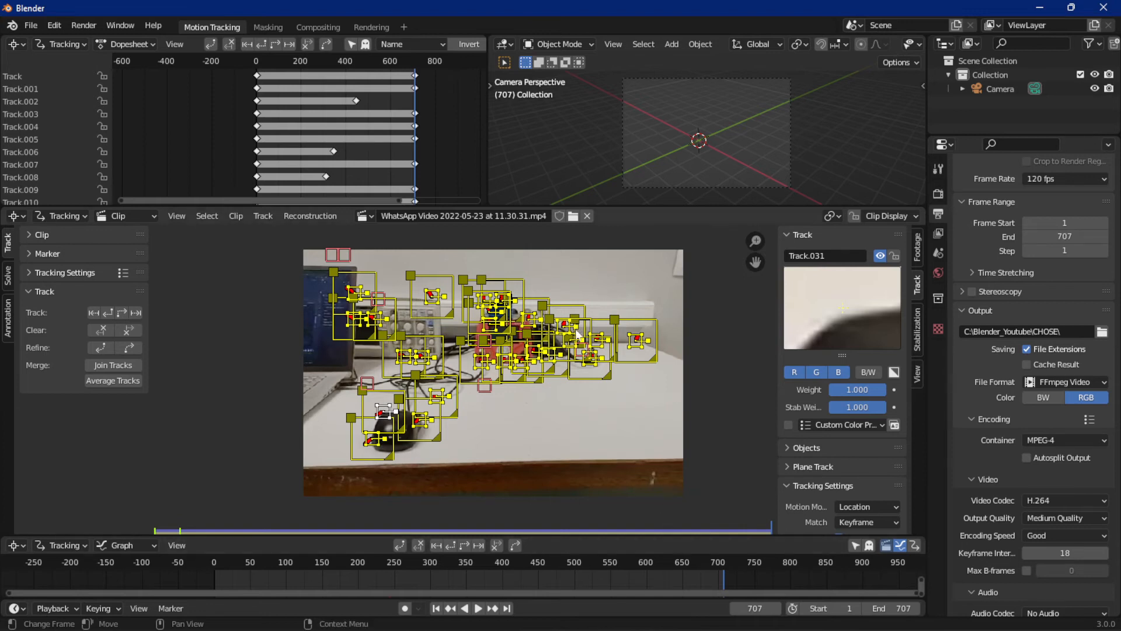
left_click(418, 548)
left_click(436, 608)
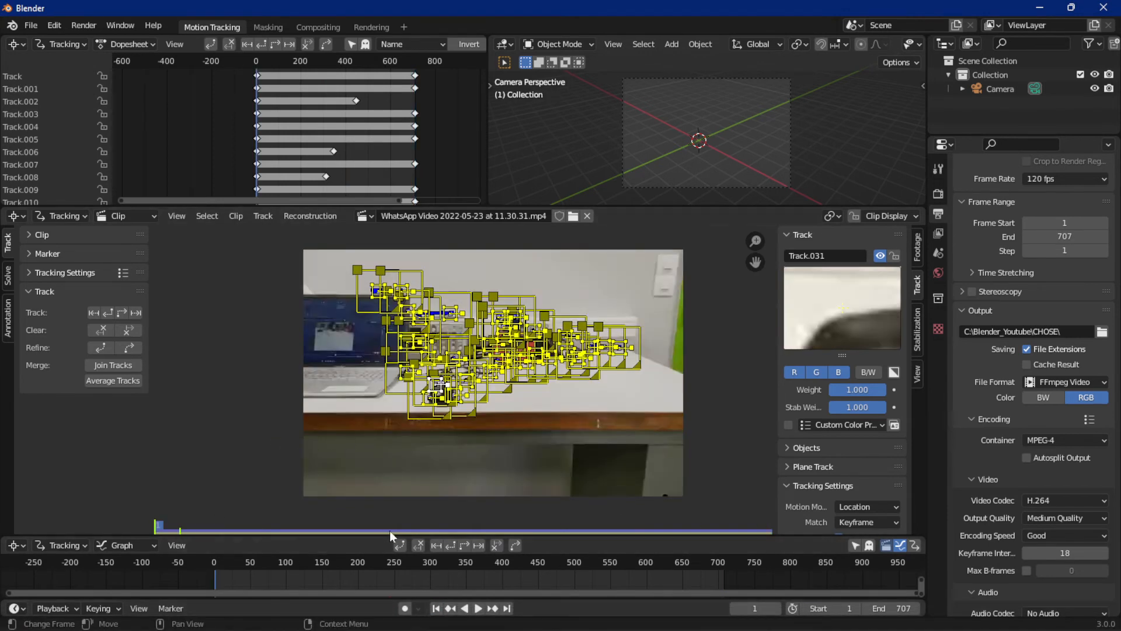
Step: Clear the selected markers' track paths after frame 1 and undo the clearing
left_click(127, 330)
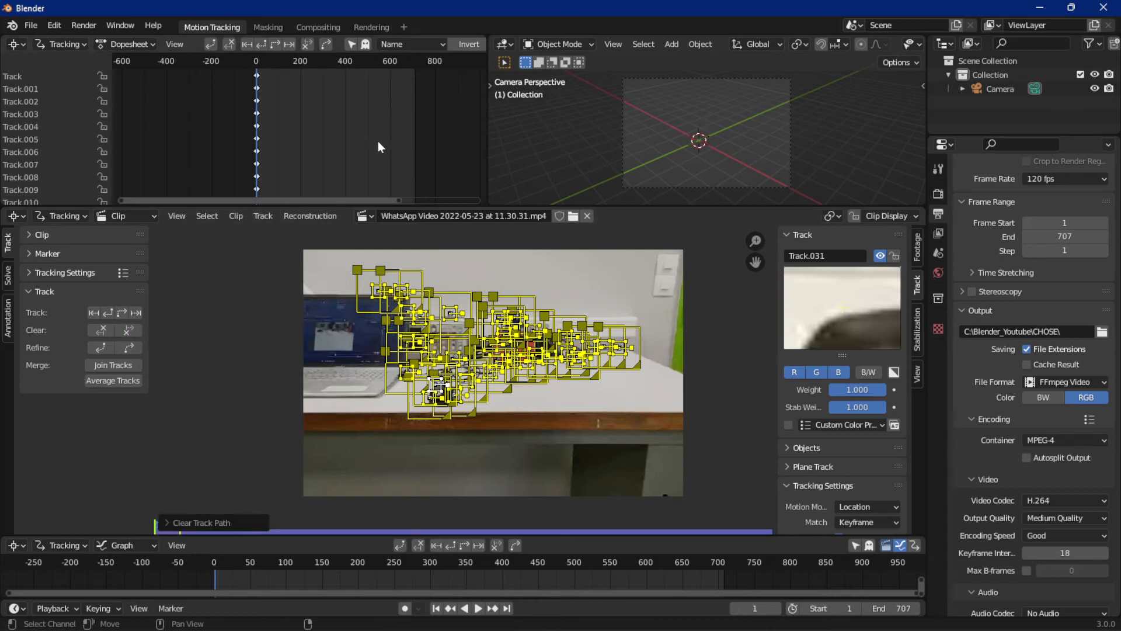
key("ctrl+z")
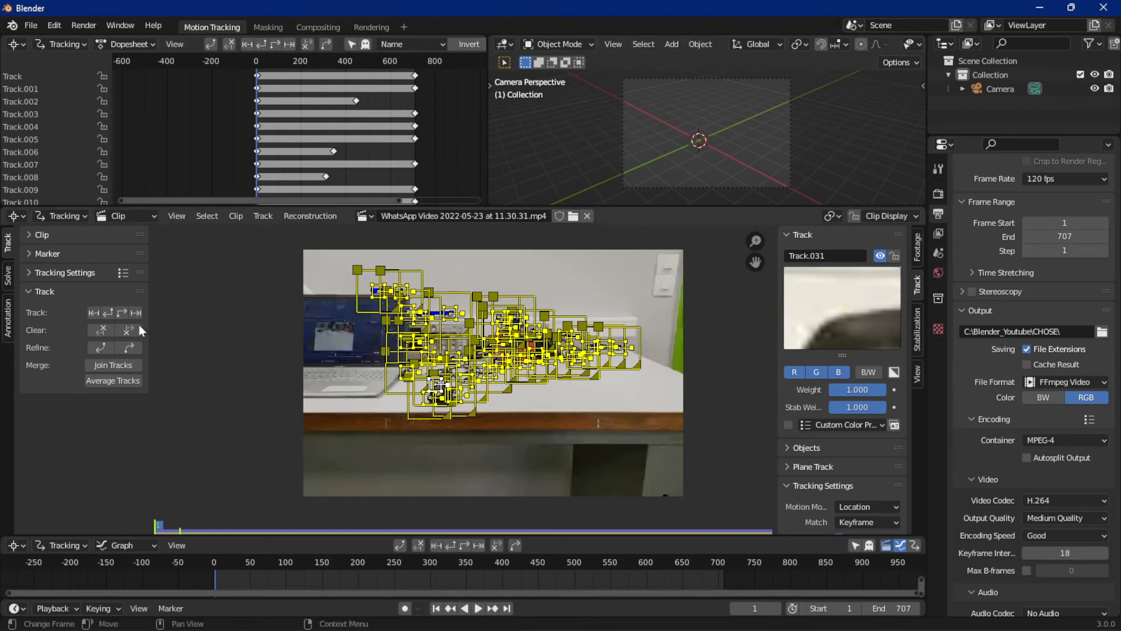
Step: Deselect all markers and solve the camera motion from the tracks
left_click(34, 293)
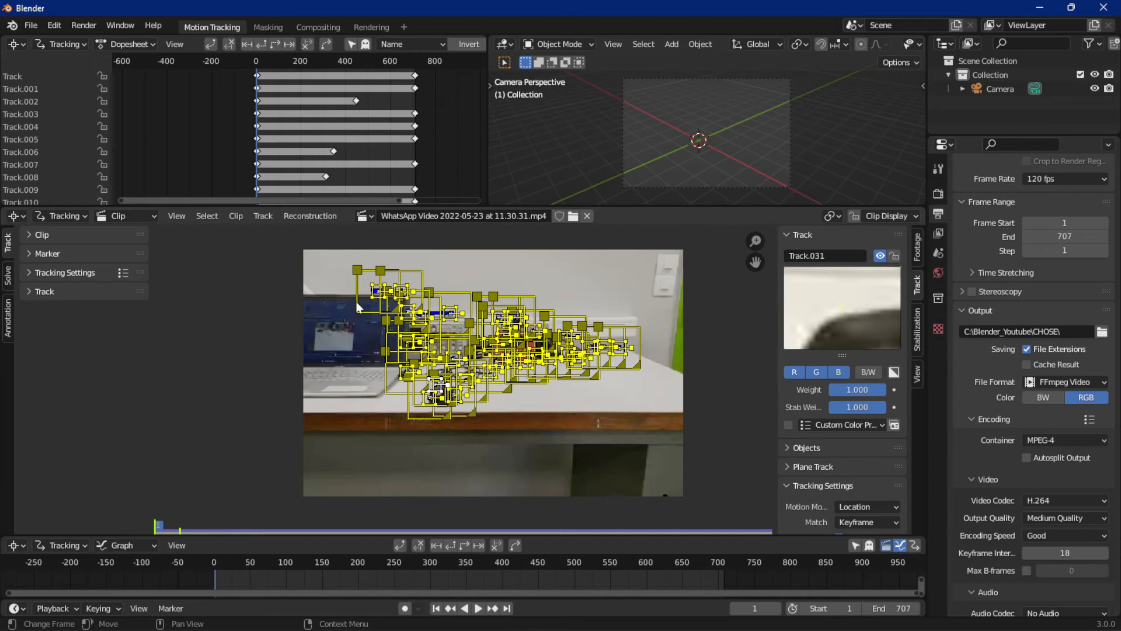
left_click(427, 397)
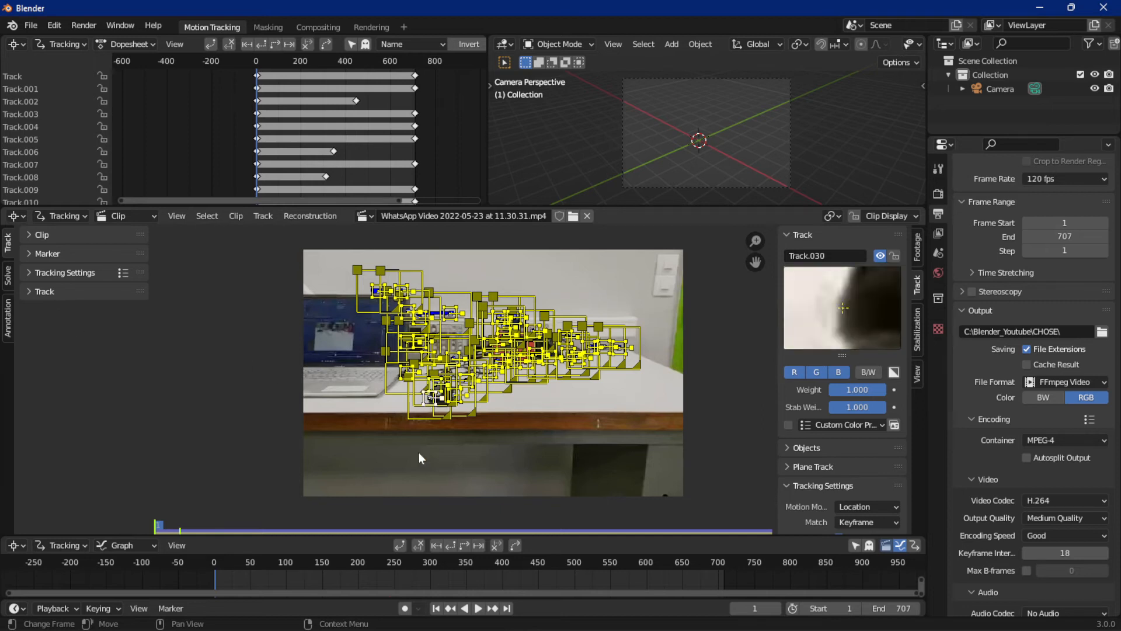
left_click(420, 455)
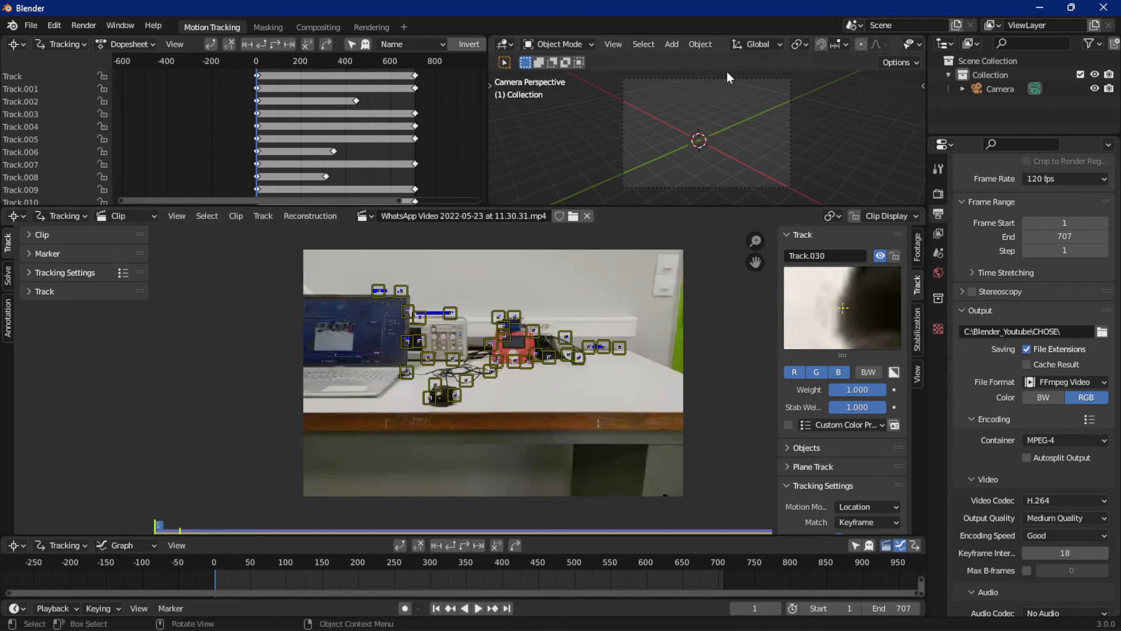
left_click(9, 280)
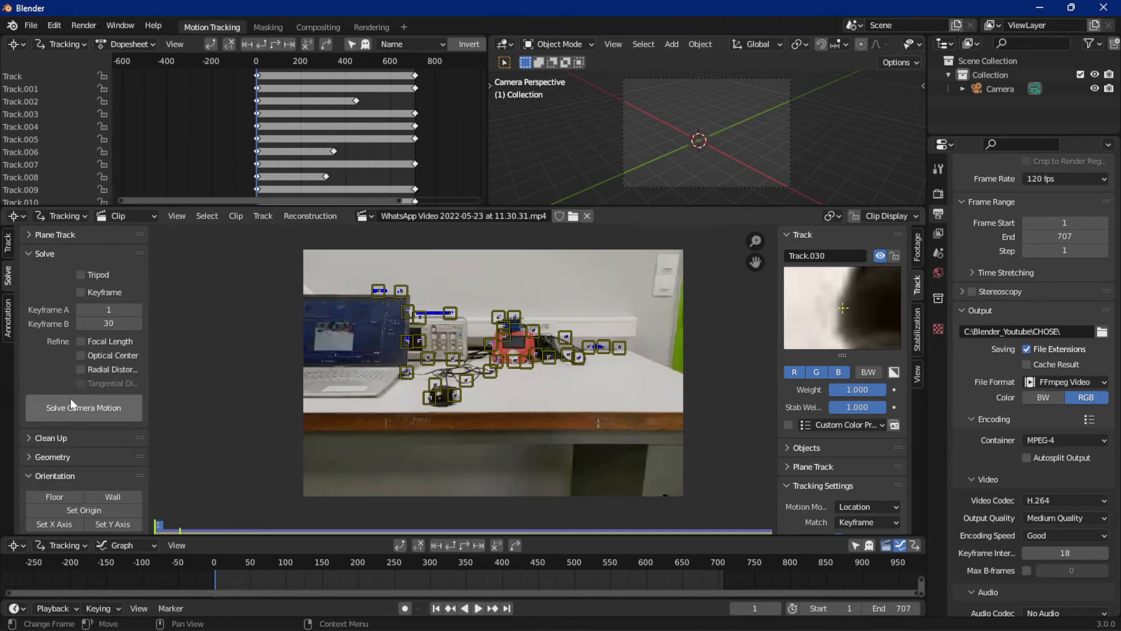
scroll(70, 398, "down", 3)
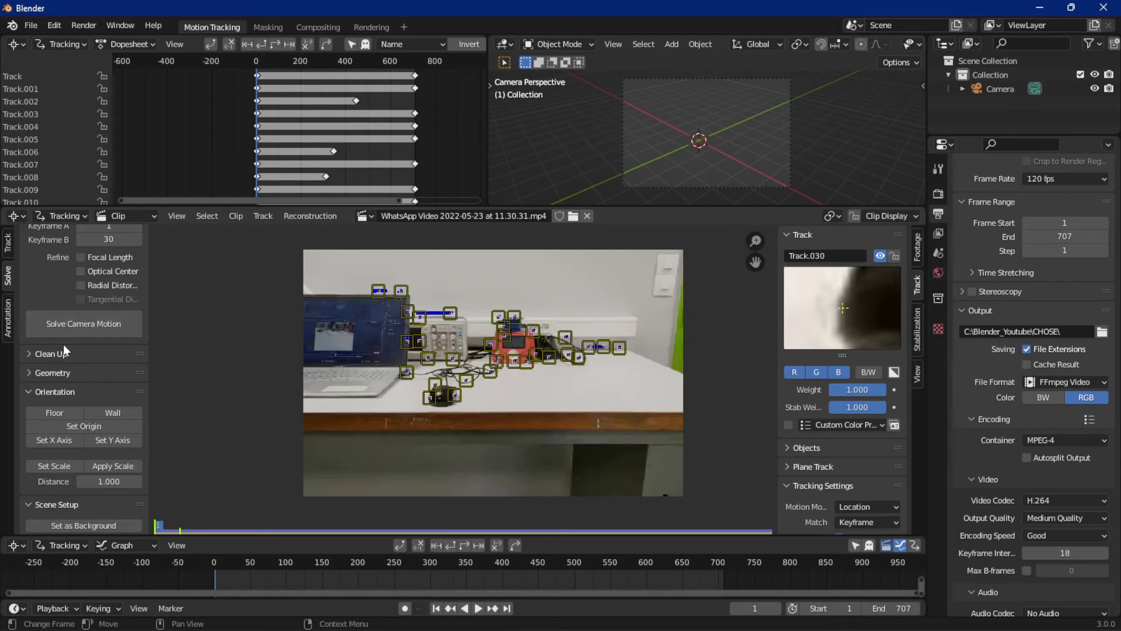
left_click(86, 325)
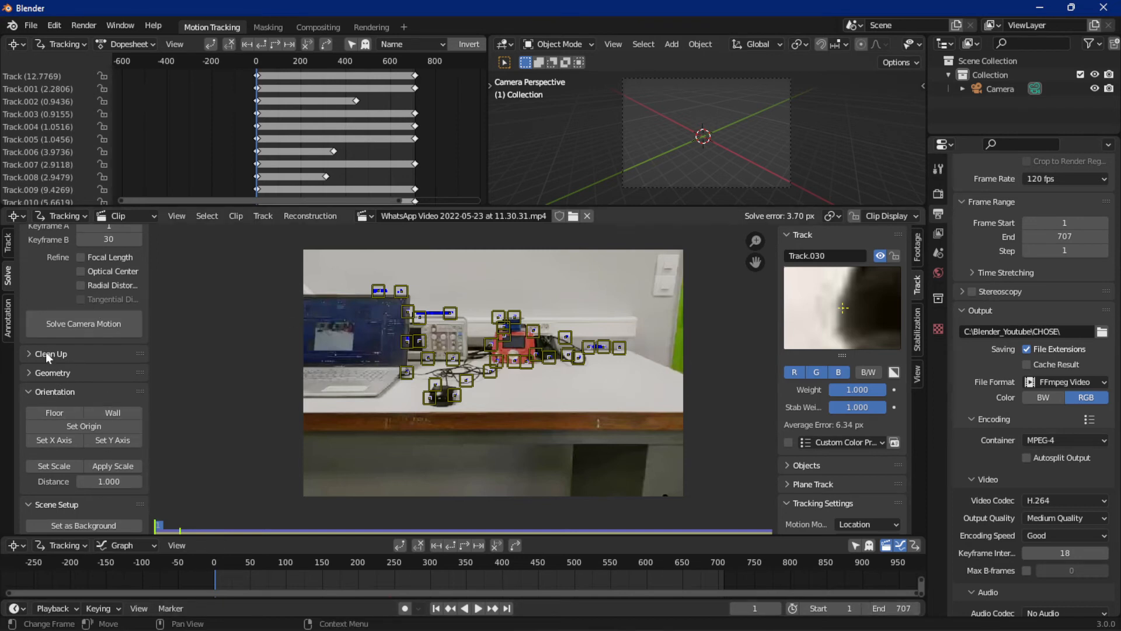
Step: Run Clean Tracks with a 600-frame threshold and the Select type to pick out the short tracks
left_click(75, 355)
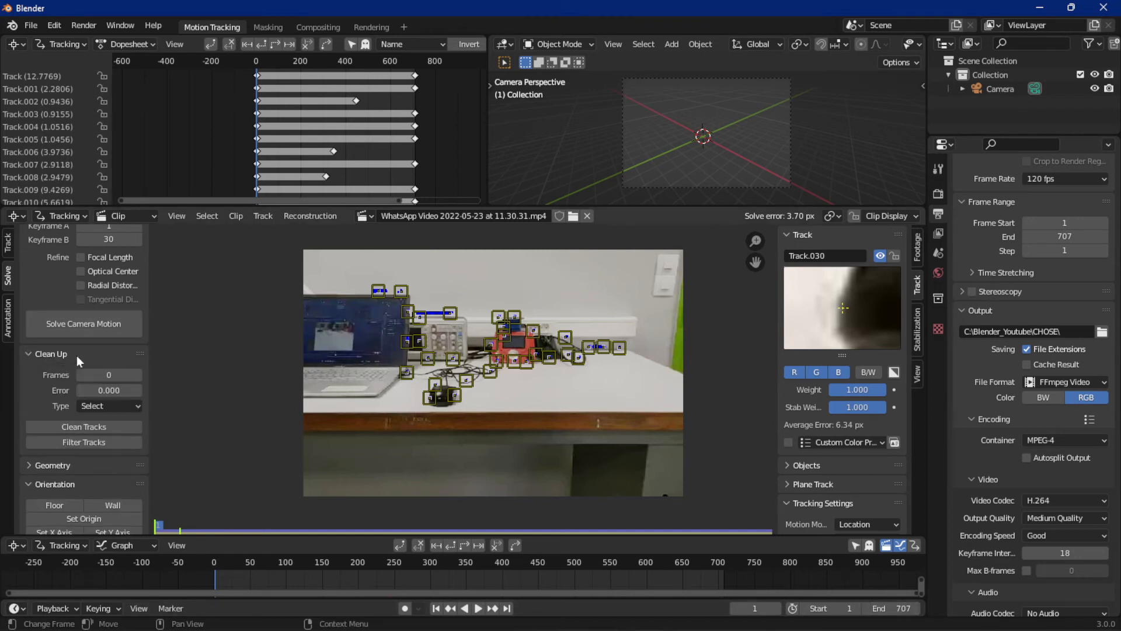
scroll(98, 261, "up", 3)
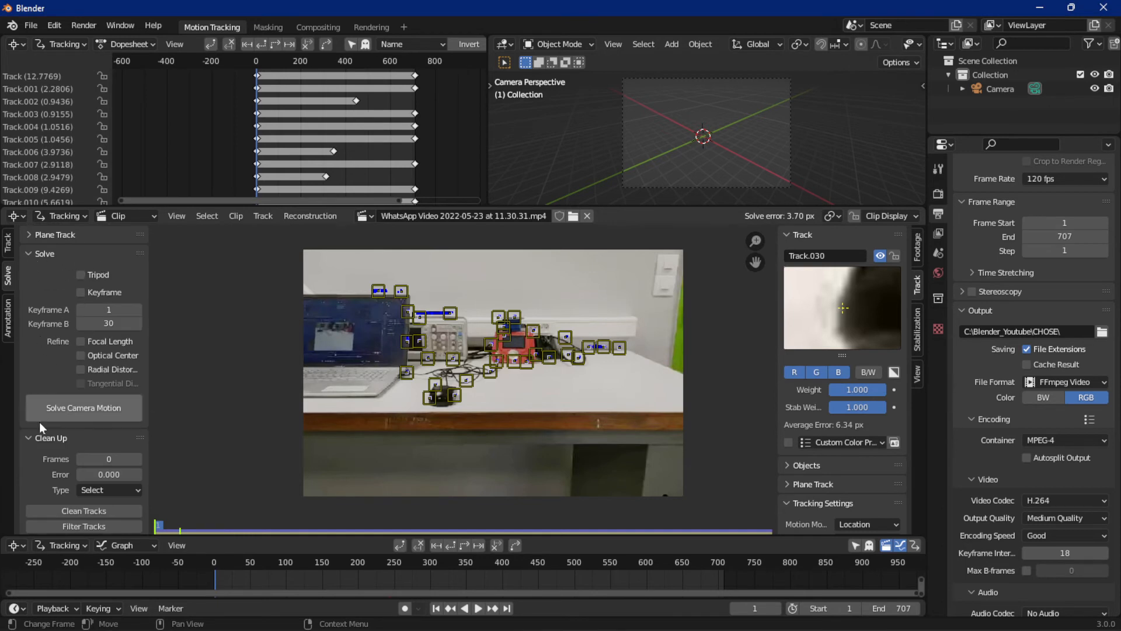
scroll(105, 418, "down", 3)
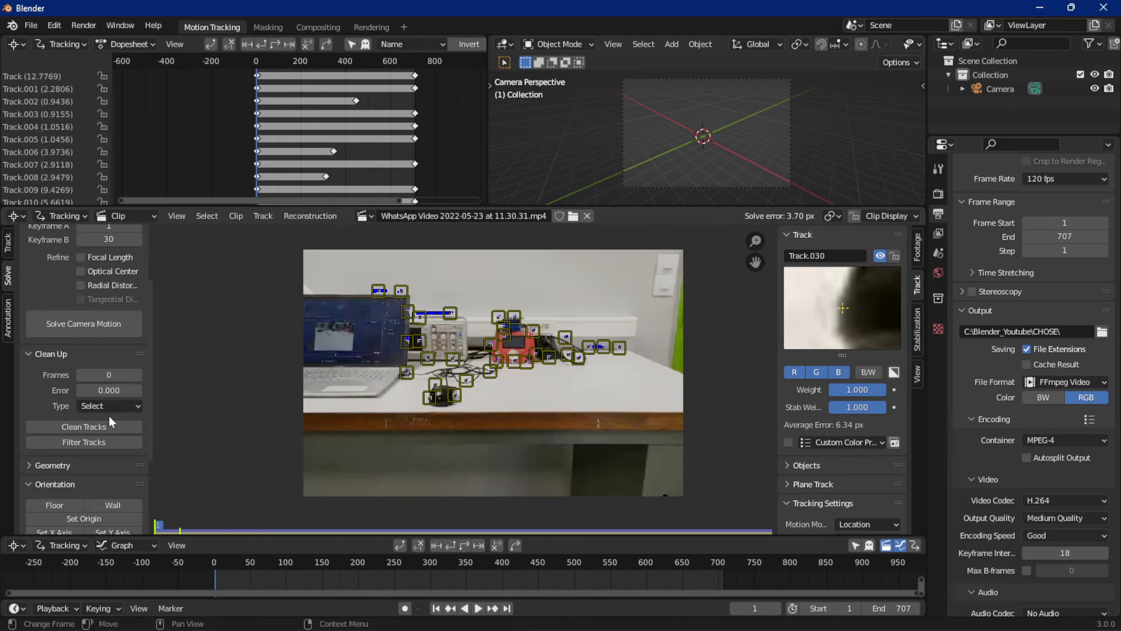
left_click(100, 374)
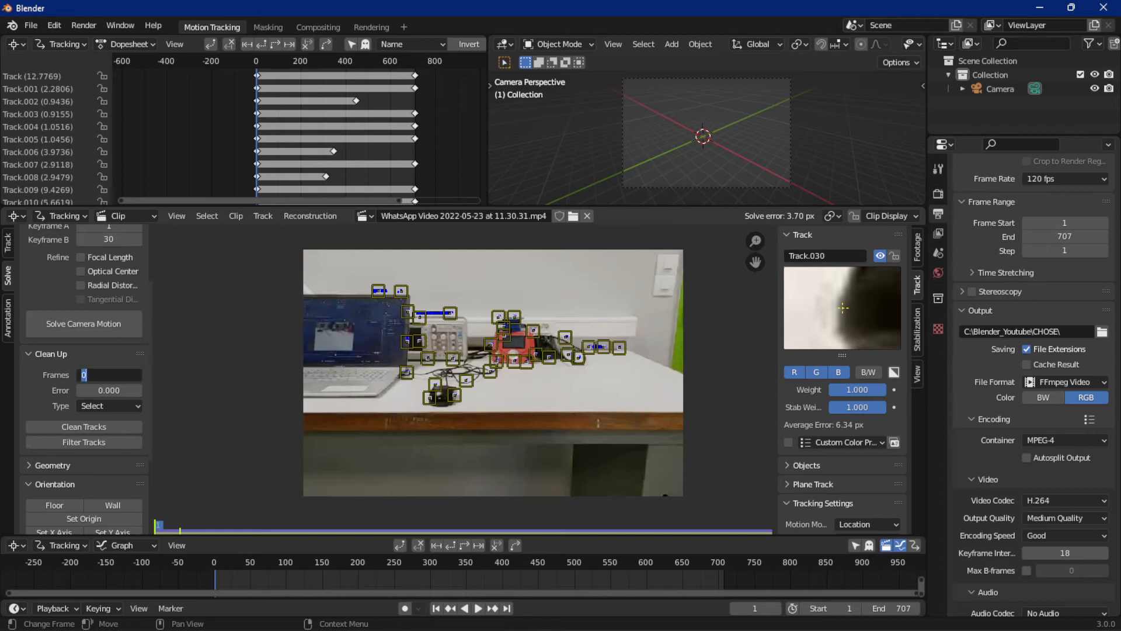
type("600")
key("Return")
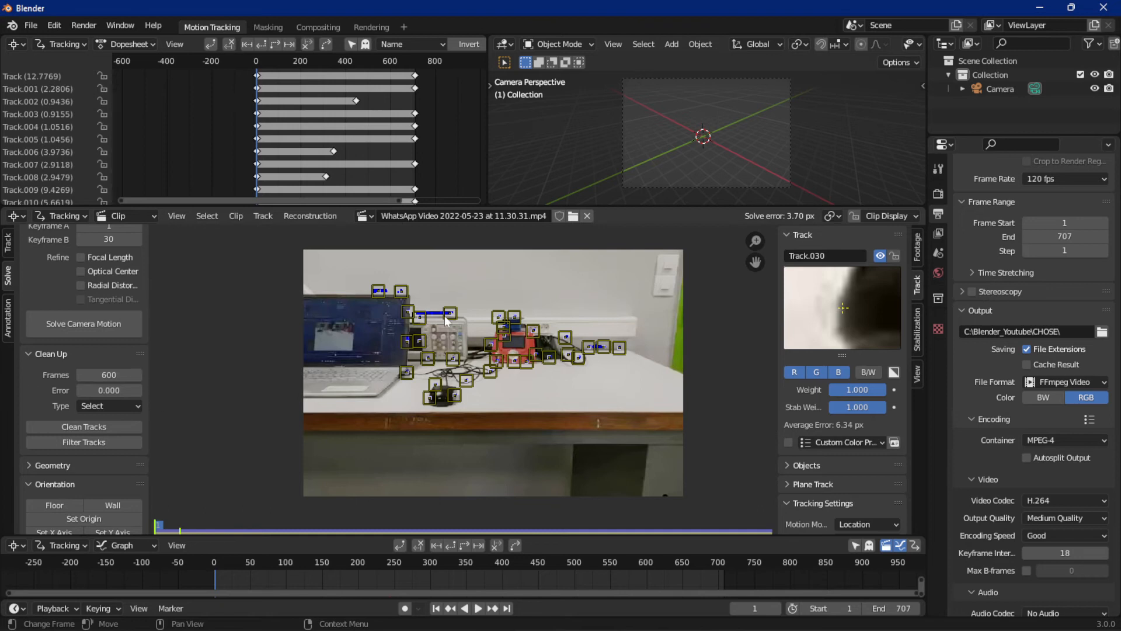
left_click(69, 427)
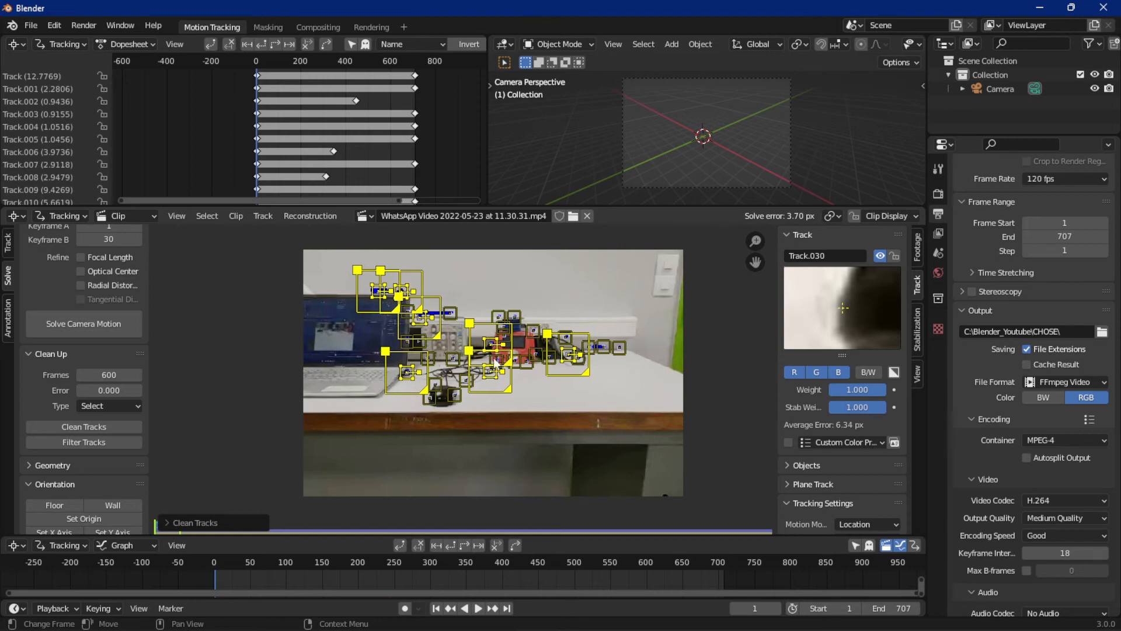
Step: Set the clean-up threshold to 500 frames, clear the selection and select the short tracks again
left_click(103, 375)
type("500")
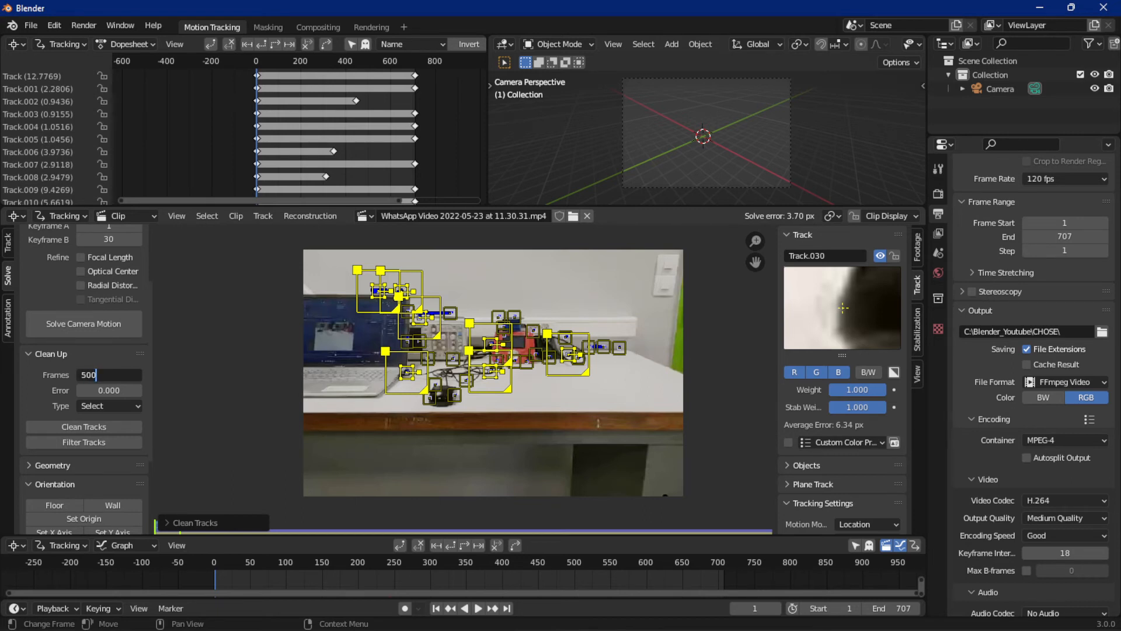
key("Return")
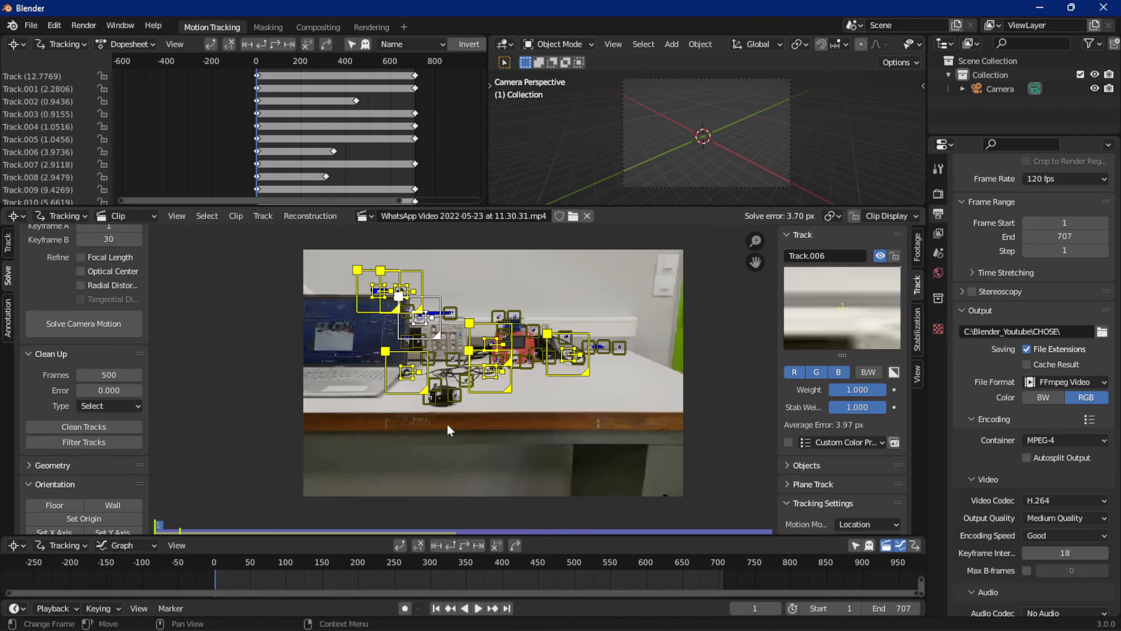
left_click(448, 425)
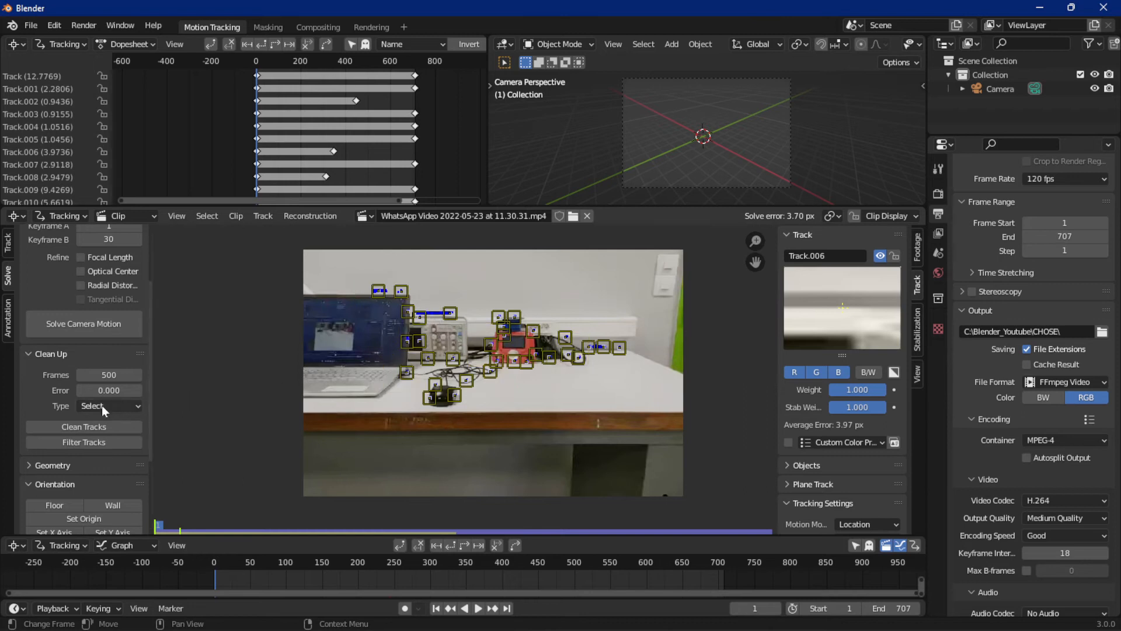
left_click(58, 427)
Step: Lower the clean-up threshold to 414 frames and reselect only the tracks shorter than that
left_click_drag(108, 374, 83, 374)
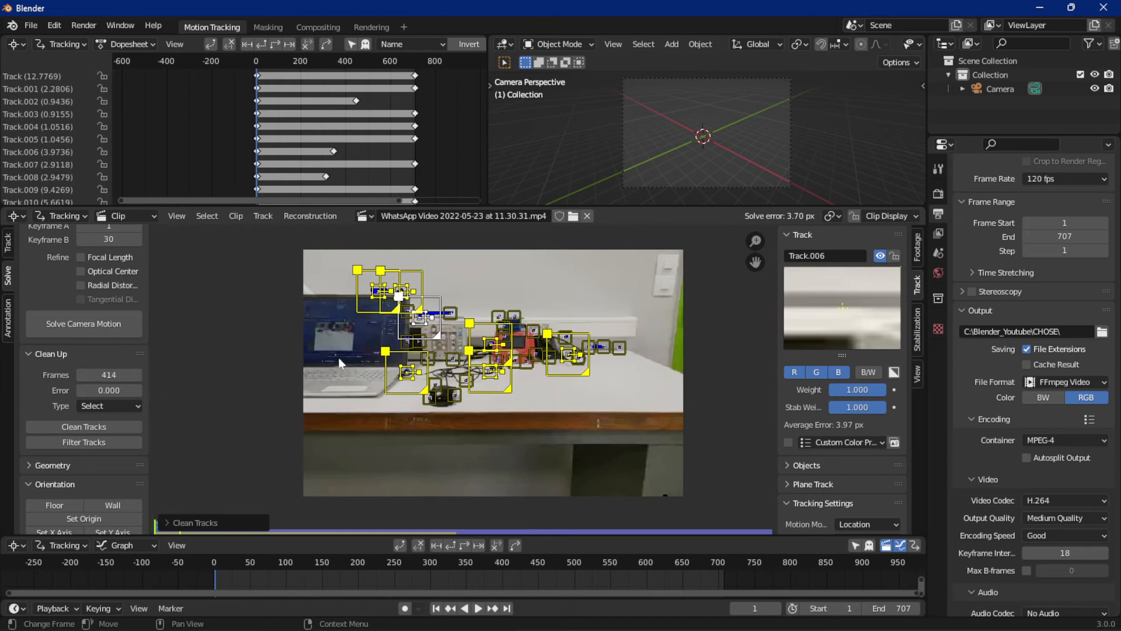
left_click(381, 405)
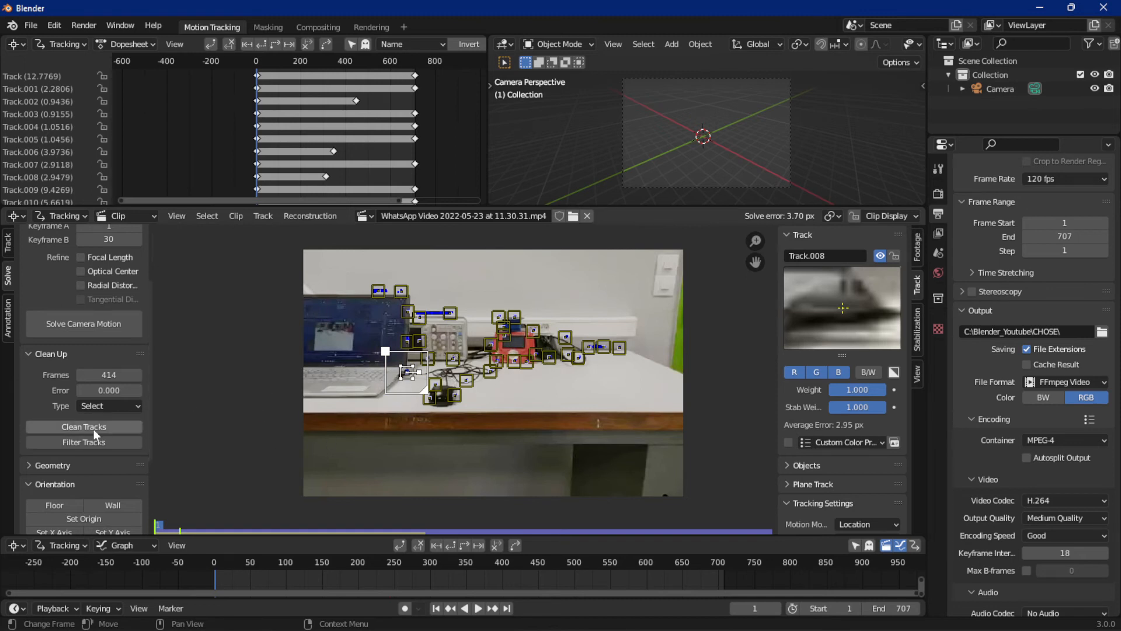
left_click(75, 428)
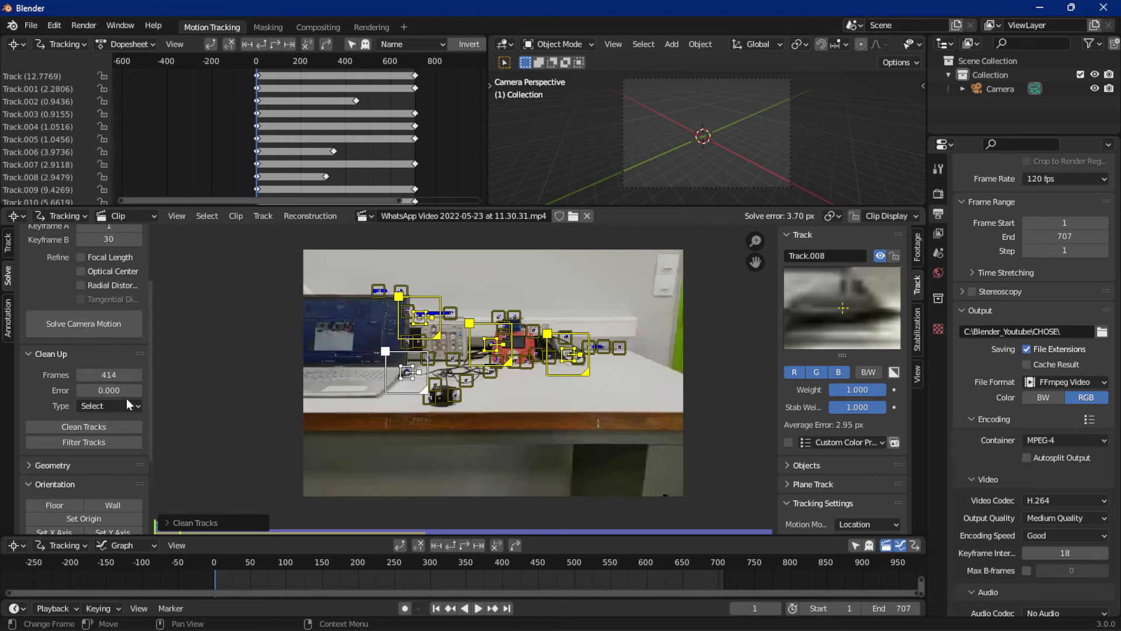
Step: Run Clean Tracks with the Delete Track type to remove the short tracks, and solve the camera motion again
left_click(86, 409)
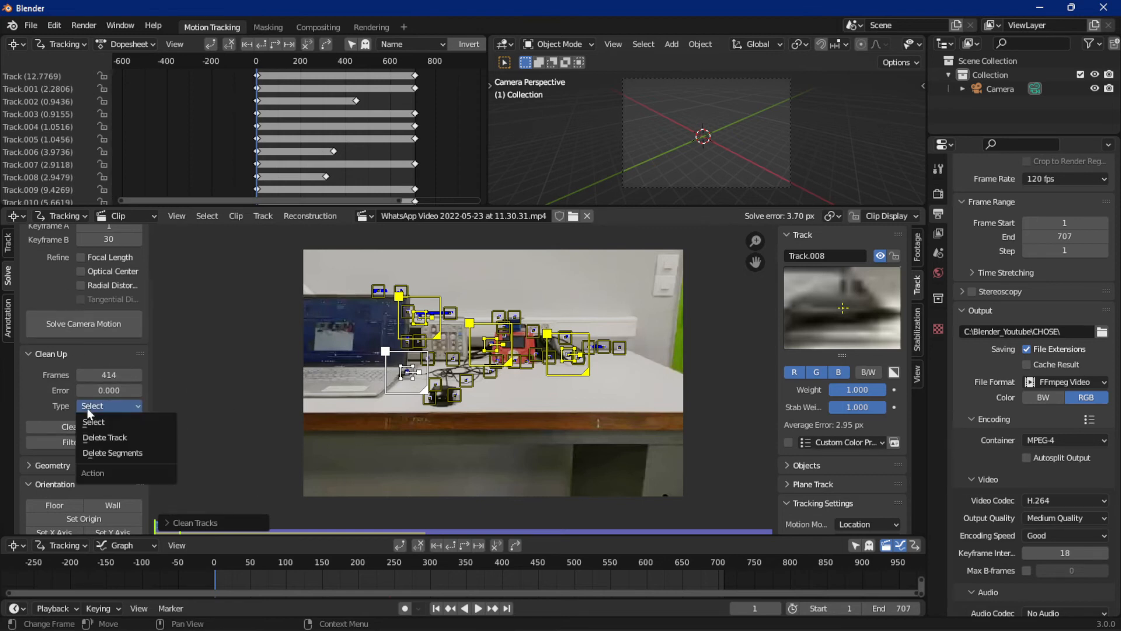
left_click(123, 435)
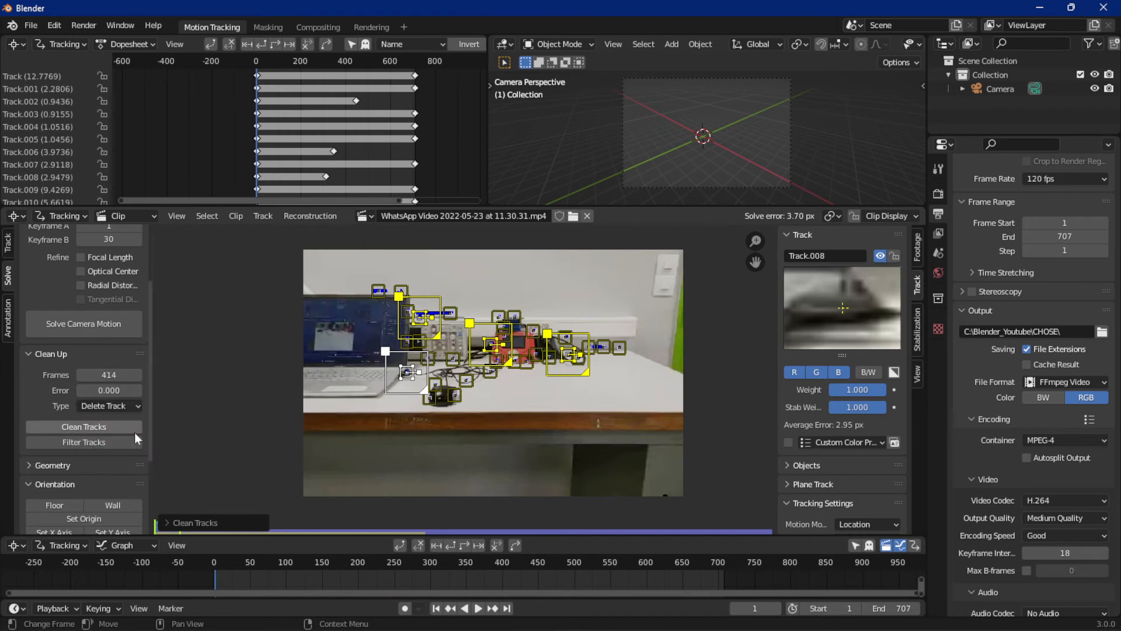
left_click(66, 427)
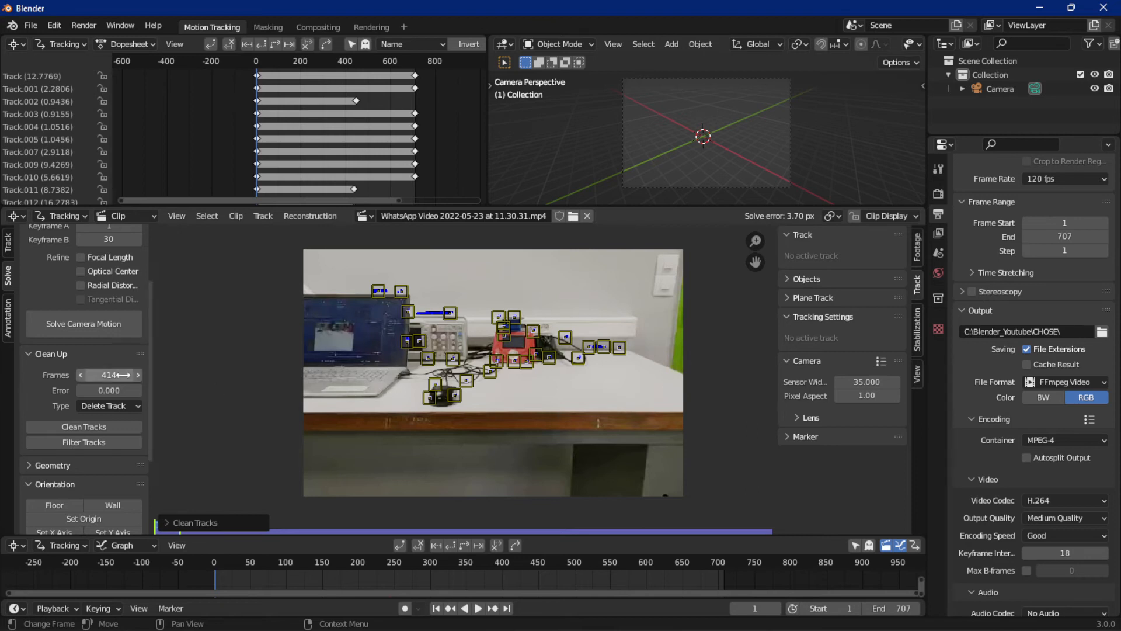
left_click(74, 320)
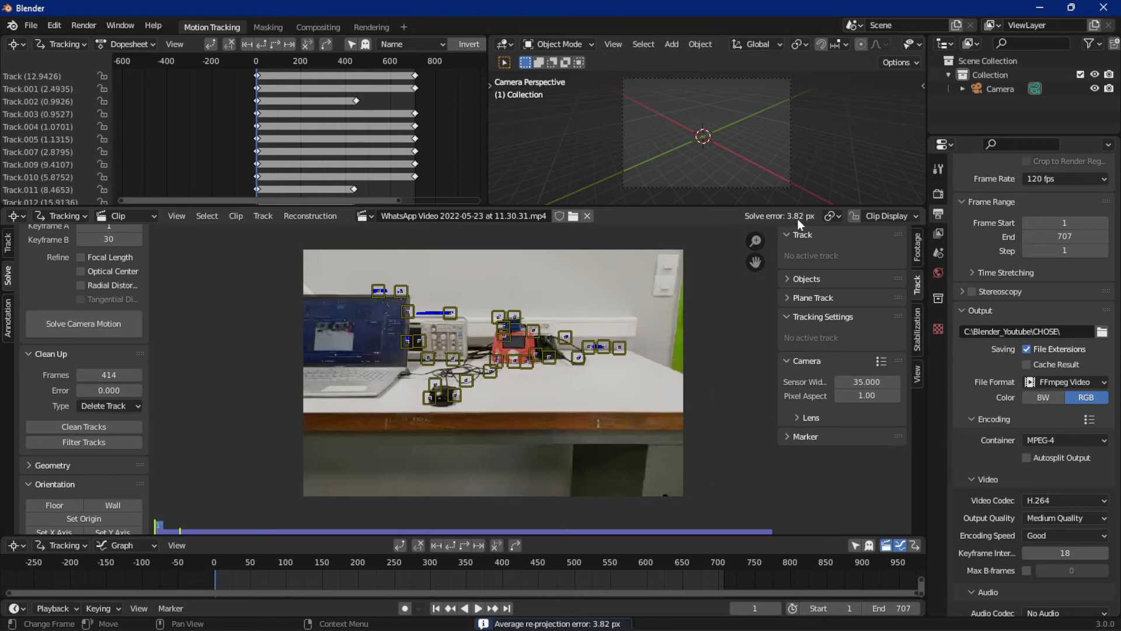
Step: Try clean-up frame thresholds of 466, 600 and 425 frames
left_click_drag(97, 373, 127, 374)
left_click(97, 373)
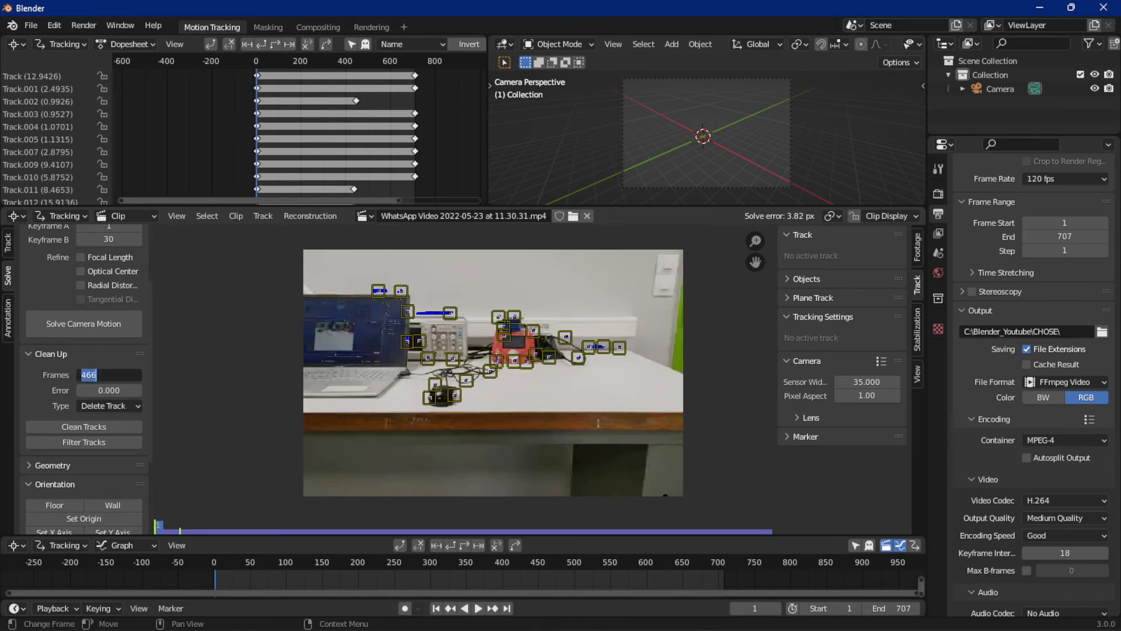
type("600")
key("Return")
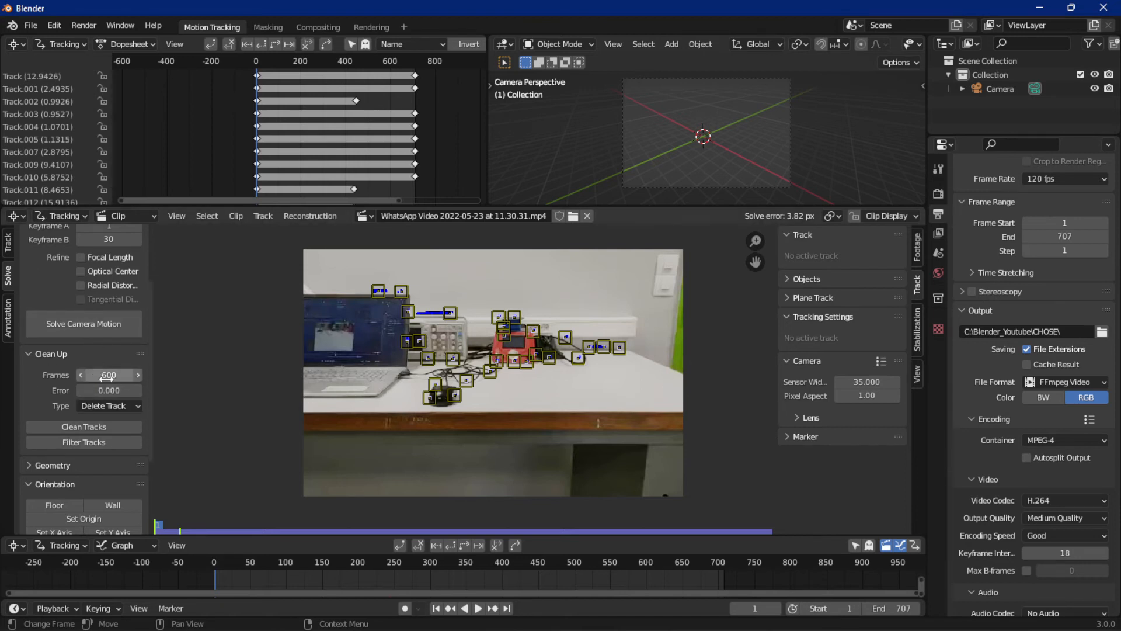
left_click_drag(106, 378, 152, 380)
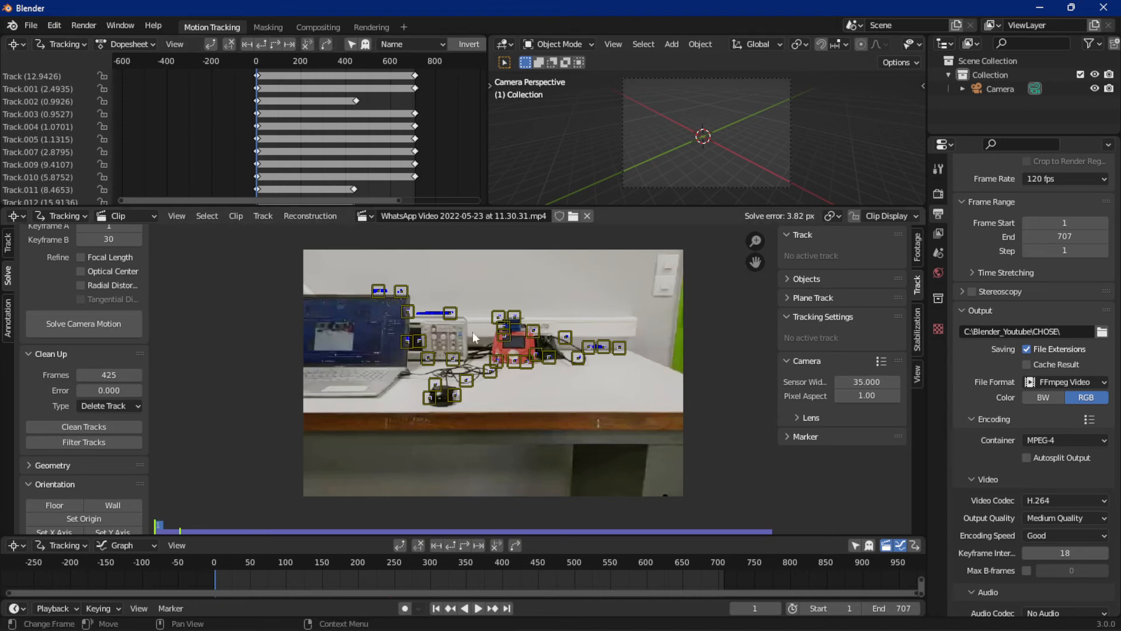
Step: Reset the clean-up frame threshold to 0
double_click(108, 375)
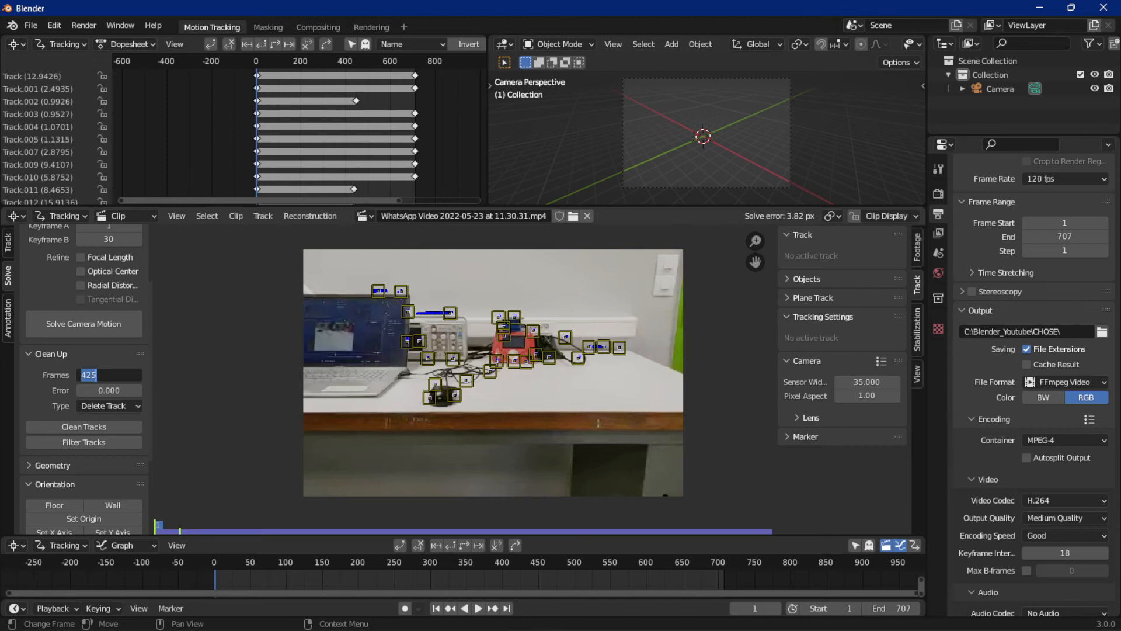
type("0")
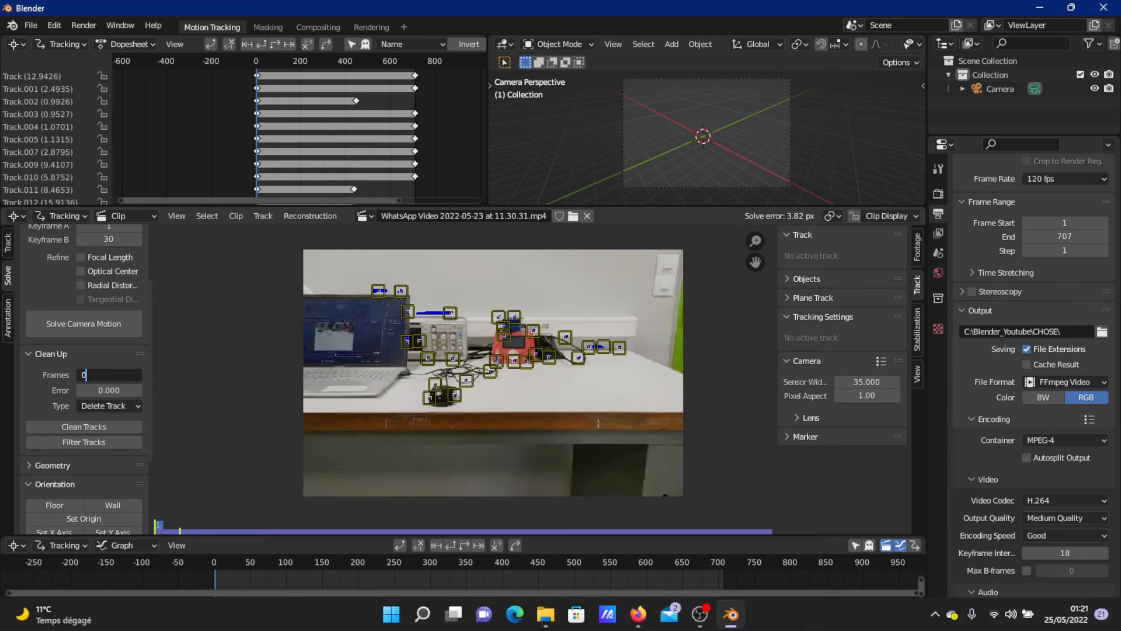
key("Return")
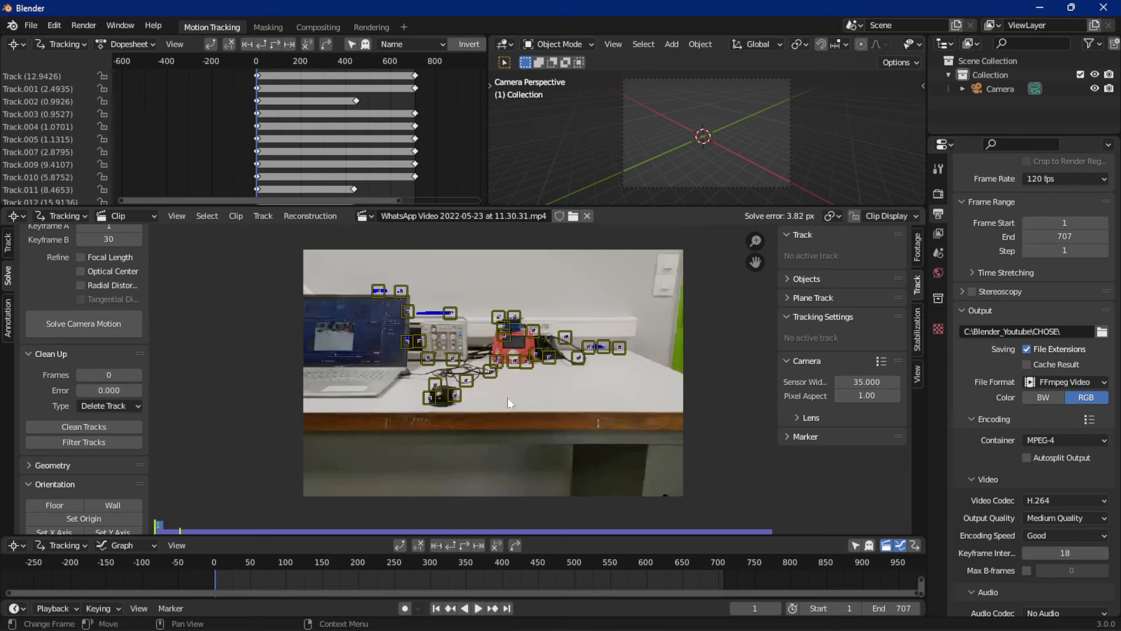
Step: Select a track near the red device and enable Info in the marker display so selected tracks show their average error
left_click(518, 371)
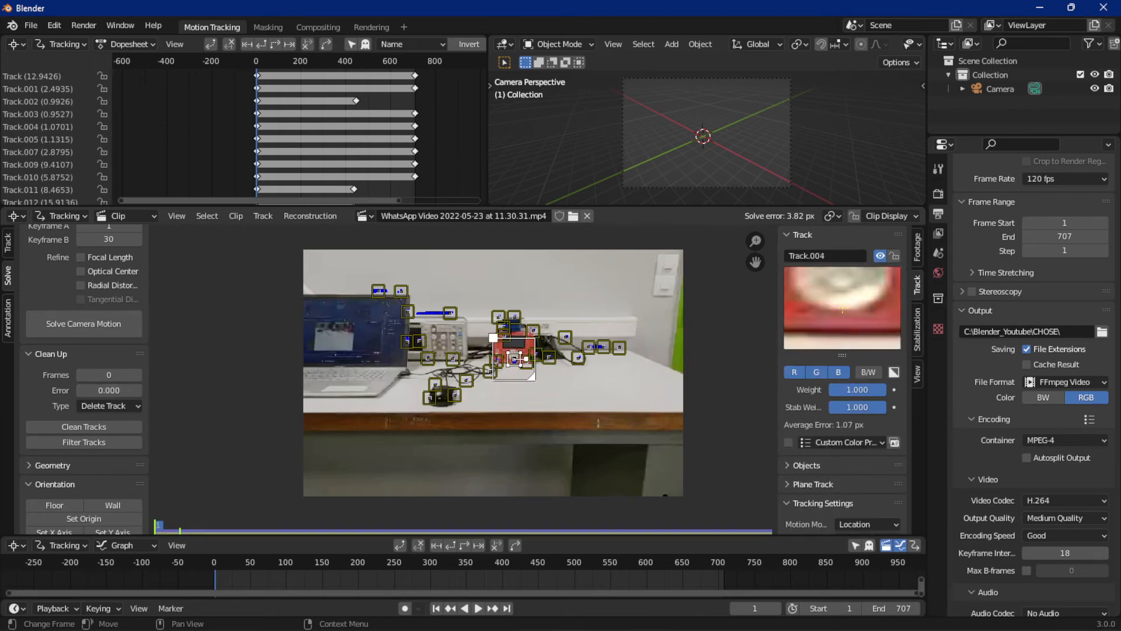
left_click_drag(513, 359, 549, 357)
left_click(870, 219)
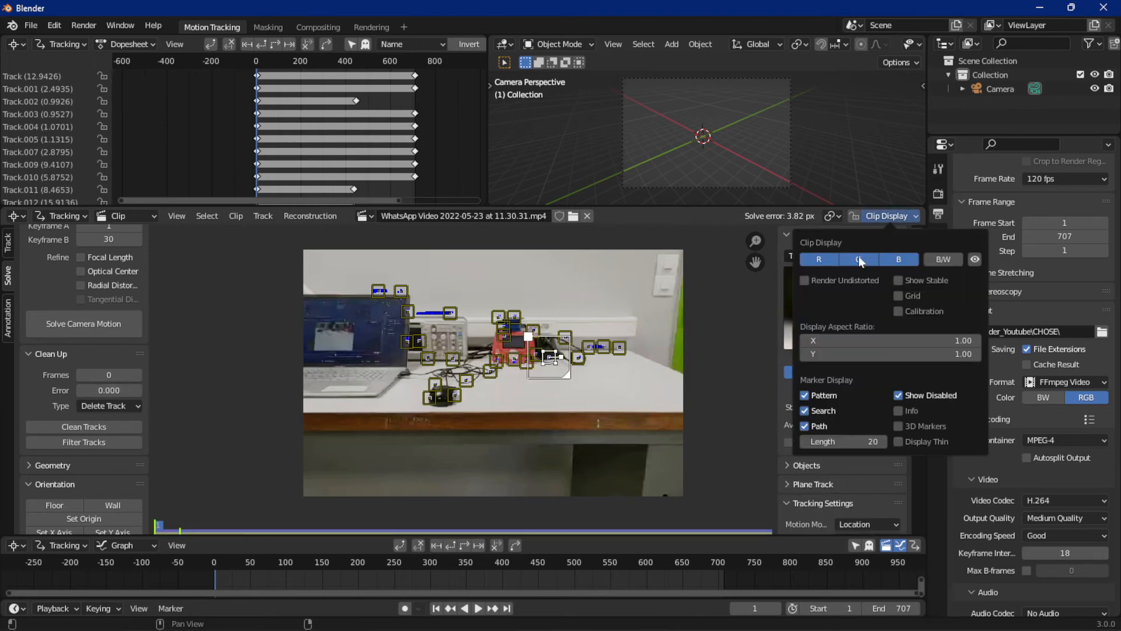
left_click(899, 410)
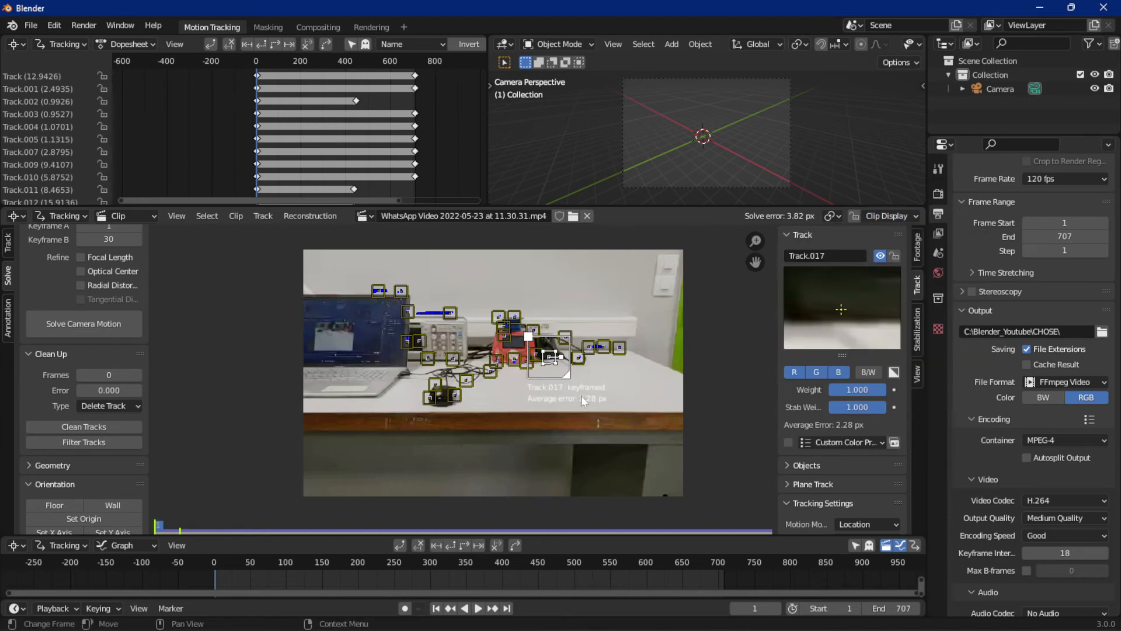
Step: Inspect the average error of individual tracks around the mouse, red device and cables, then clear the selection
left_click(465, 407)
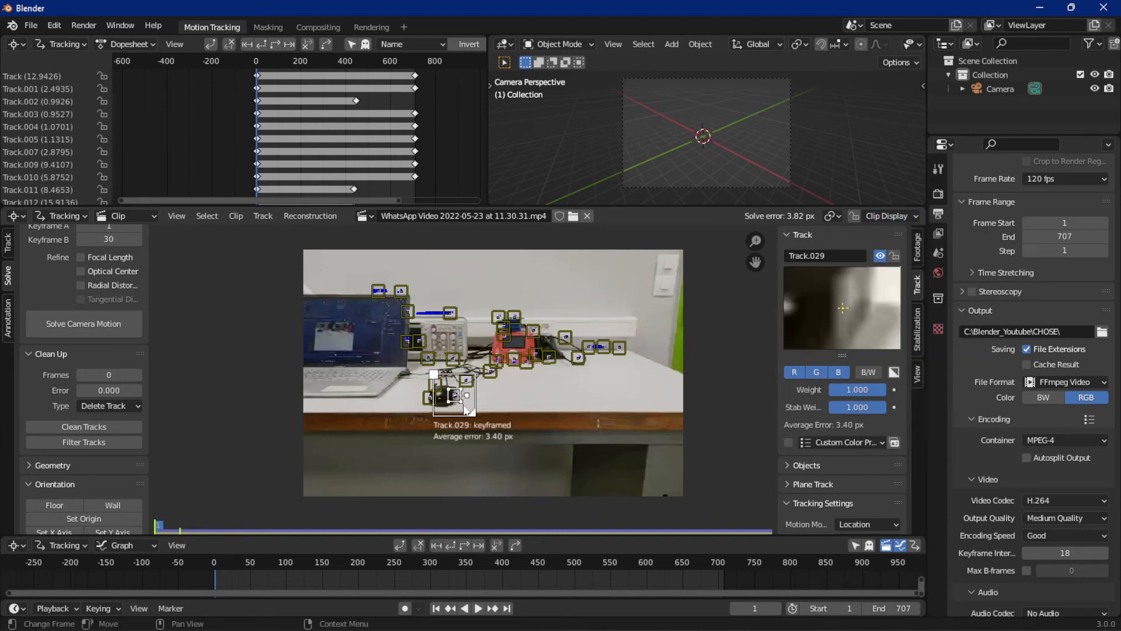
left_click(503, 337)
left_click(577, 357)
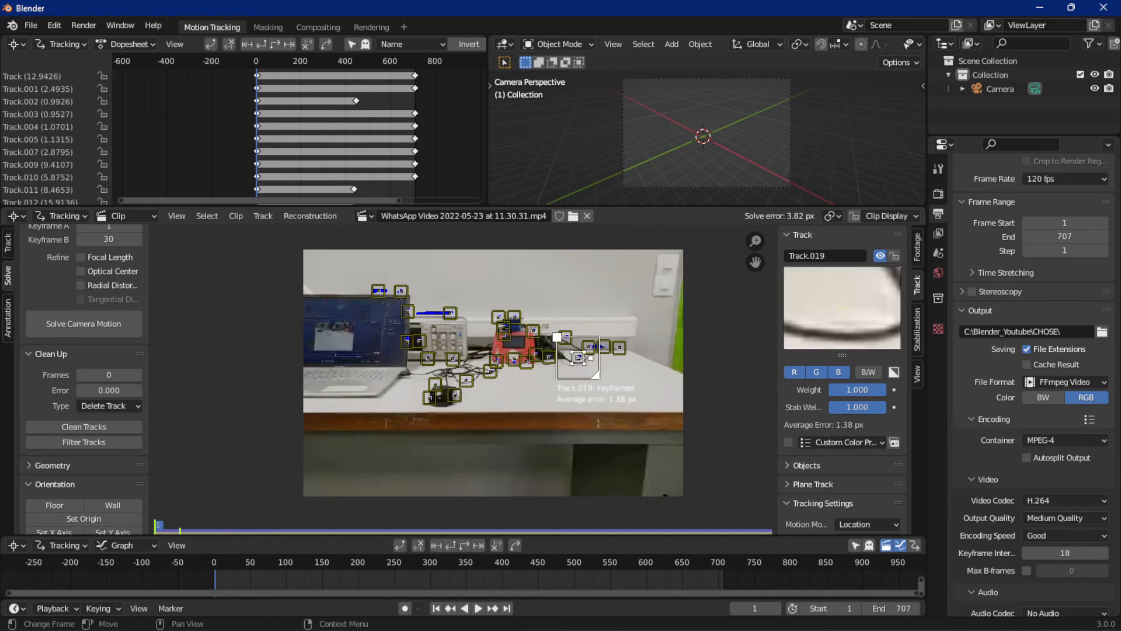
left_click(227, 395)
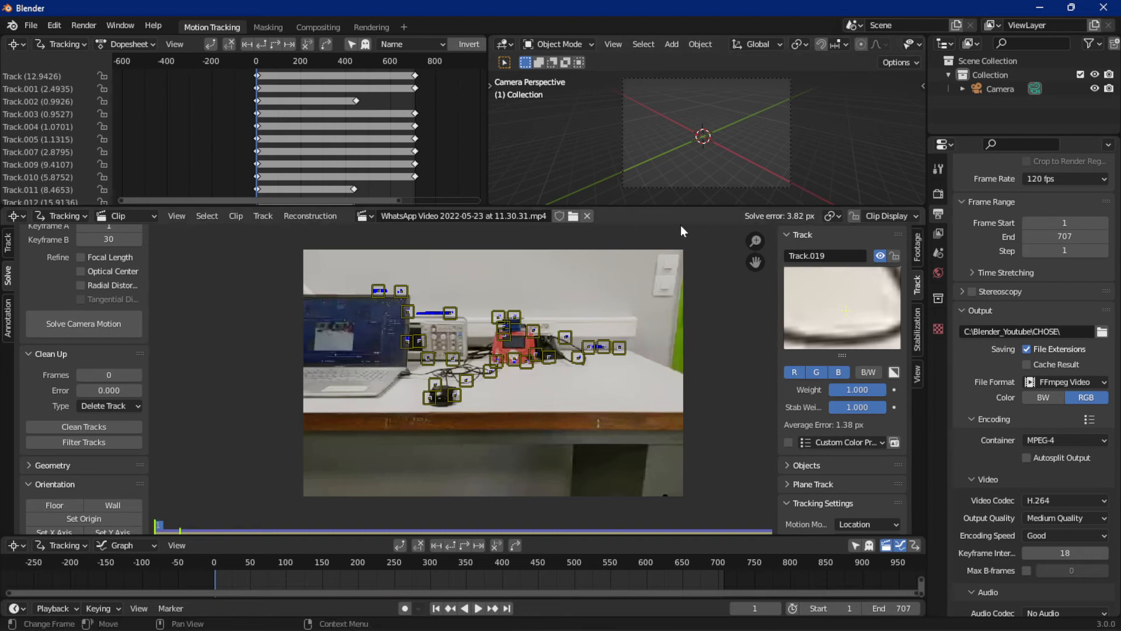
Step: Set the clean-up error threshold to 5 and the type to Select, and run Clean Tracks to select the high-error tracks
left_click(102, 390)
type("5")
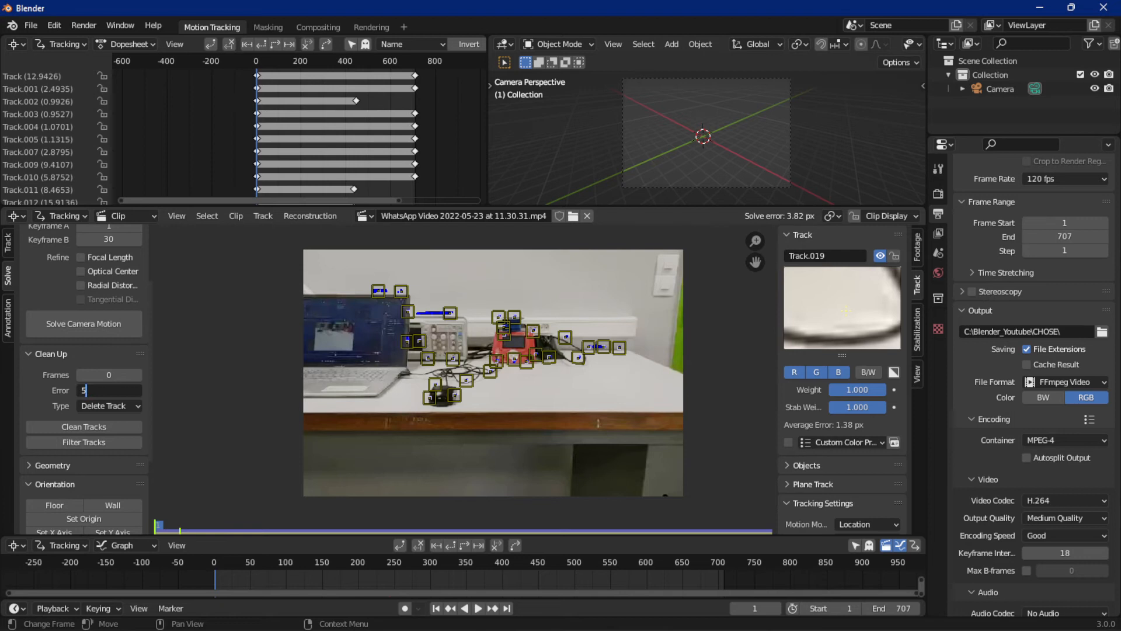
key("Return")
left_click(103, 406)
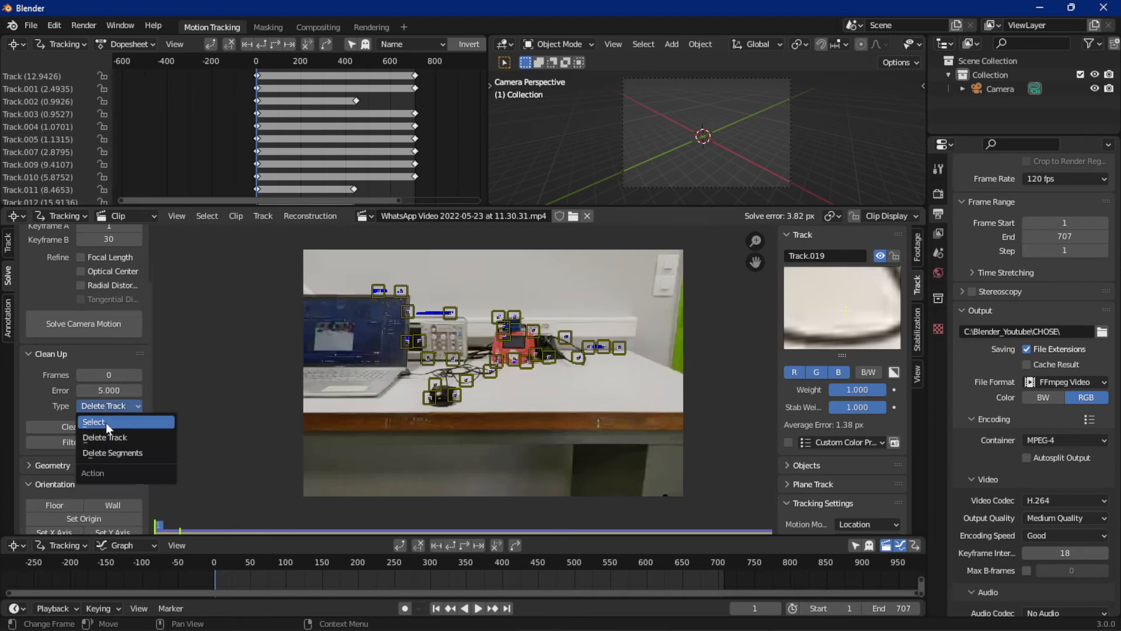
left_click(114, 422)
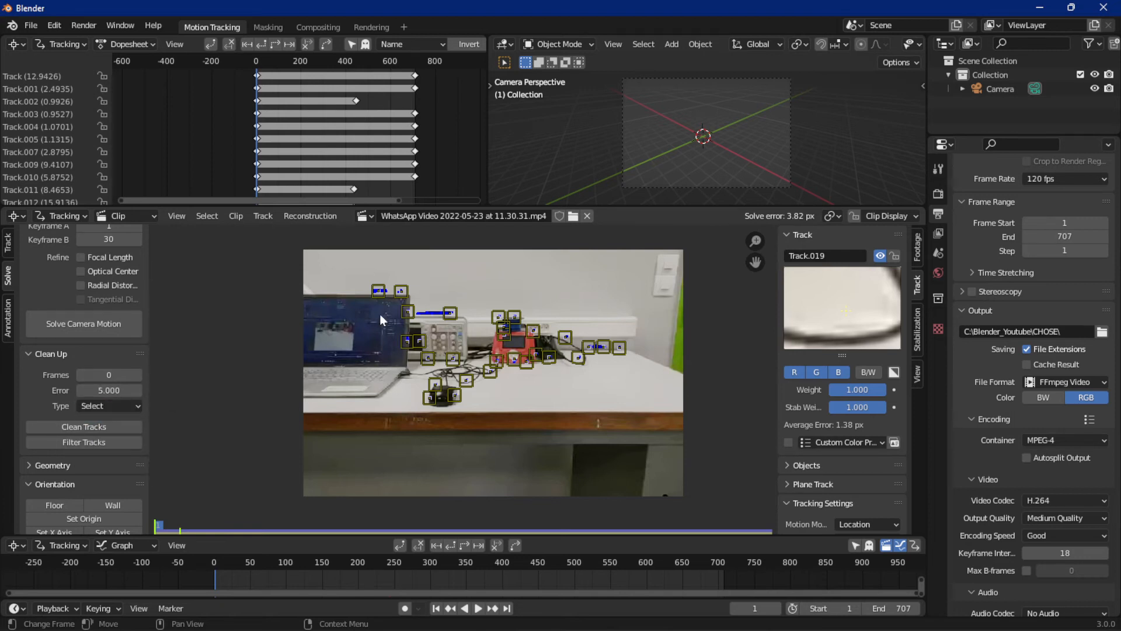
left_click(41, 425)
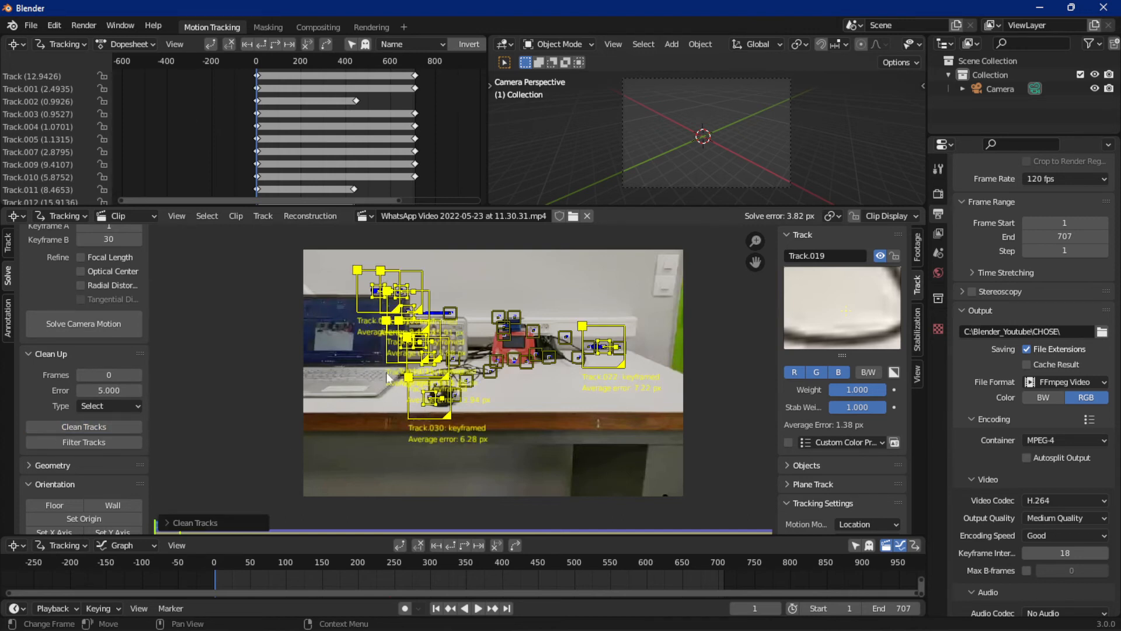
Step: Raise the clean-up error threshold to 7 and reselect only the tracks exceeding it with Clean Tracks
left_click(115, 388)
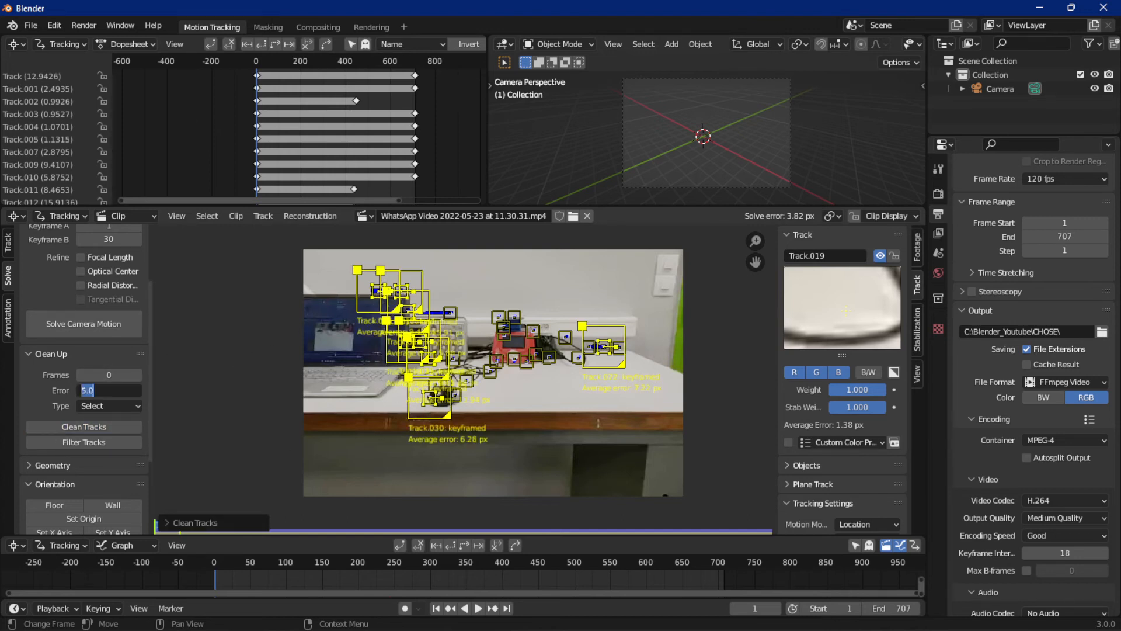
type("7")
key("Return")
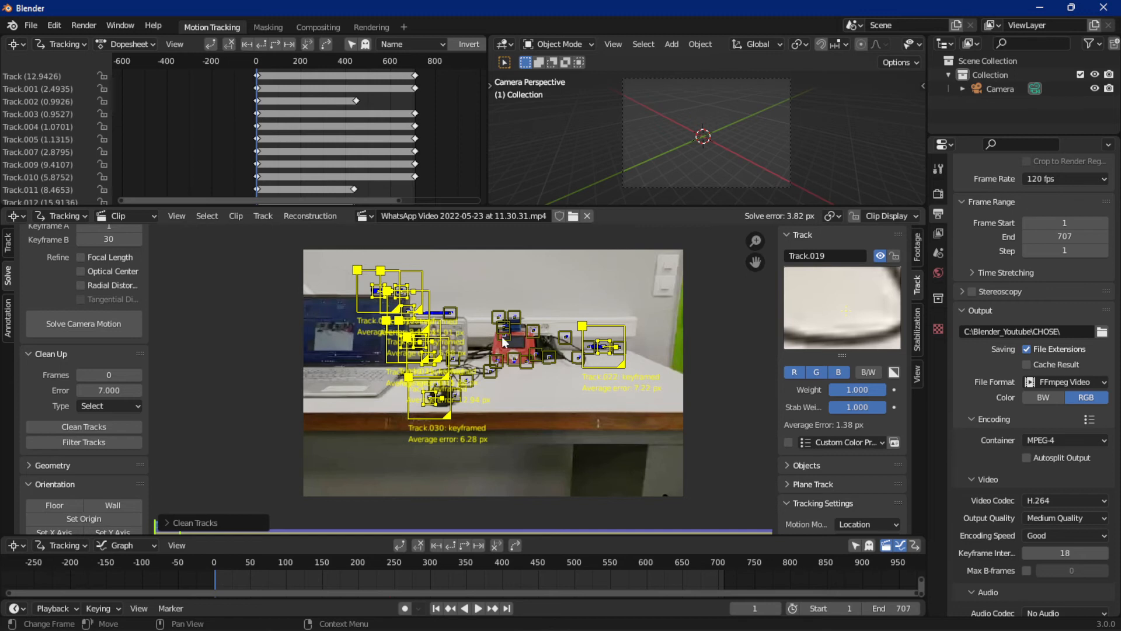
left_click(97, 426)
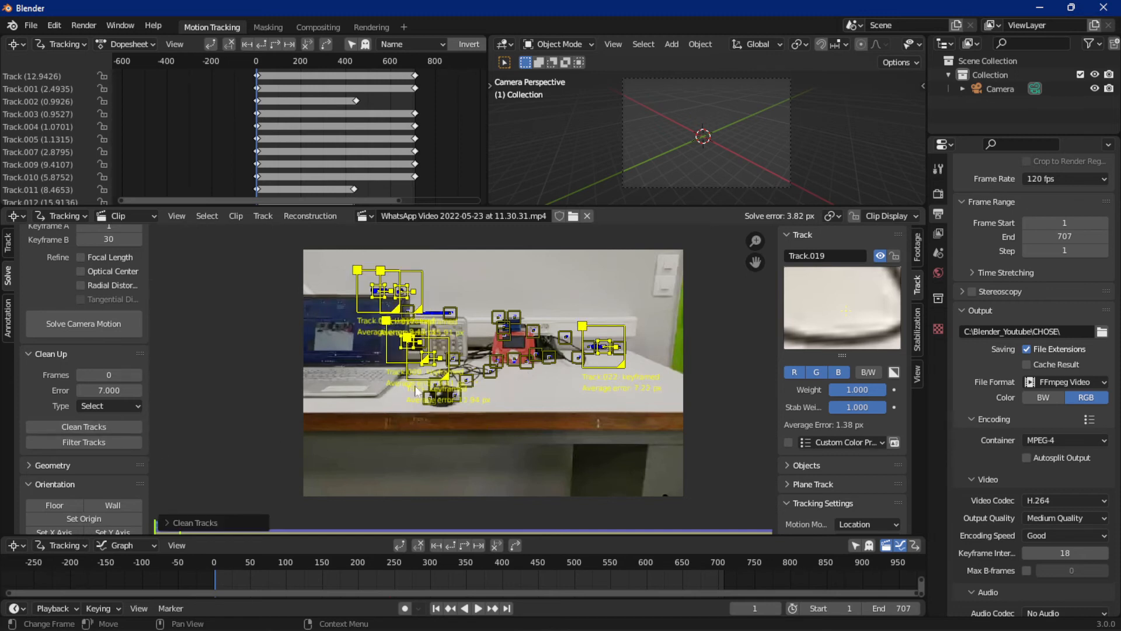
Step: Raise the clean-up error threshold to 8 and run Clean Tracks to select the tracks above it
left_click(119, 390)
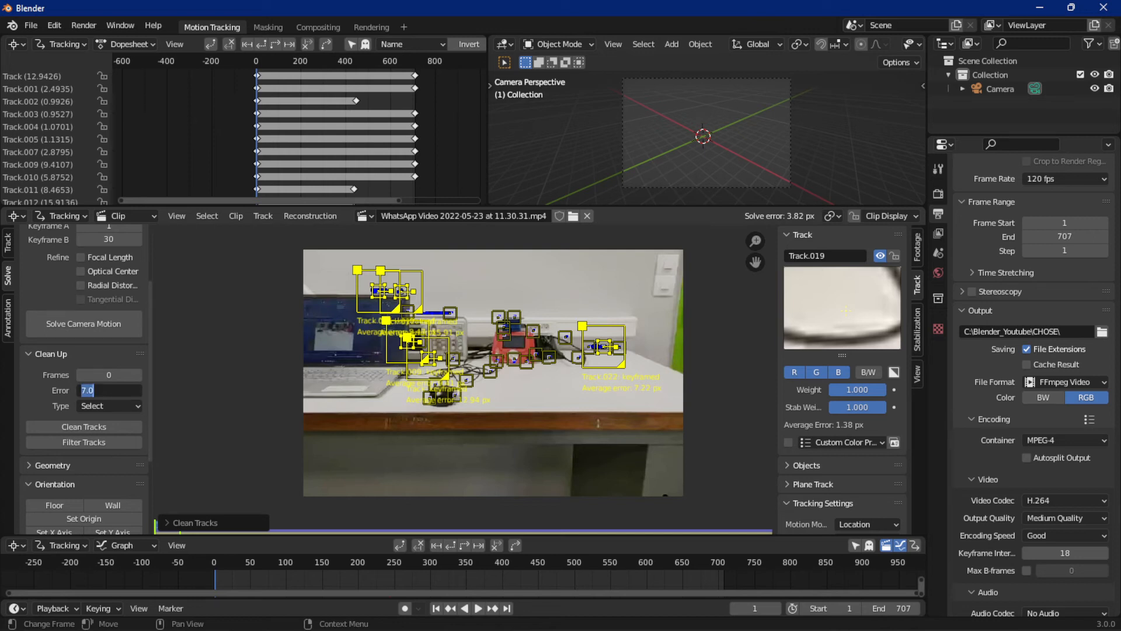
type("8")
key("Return")
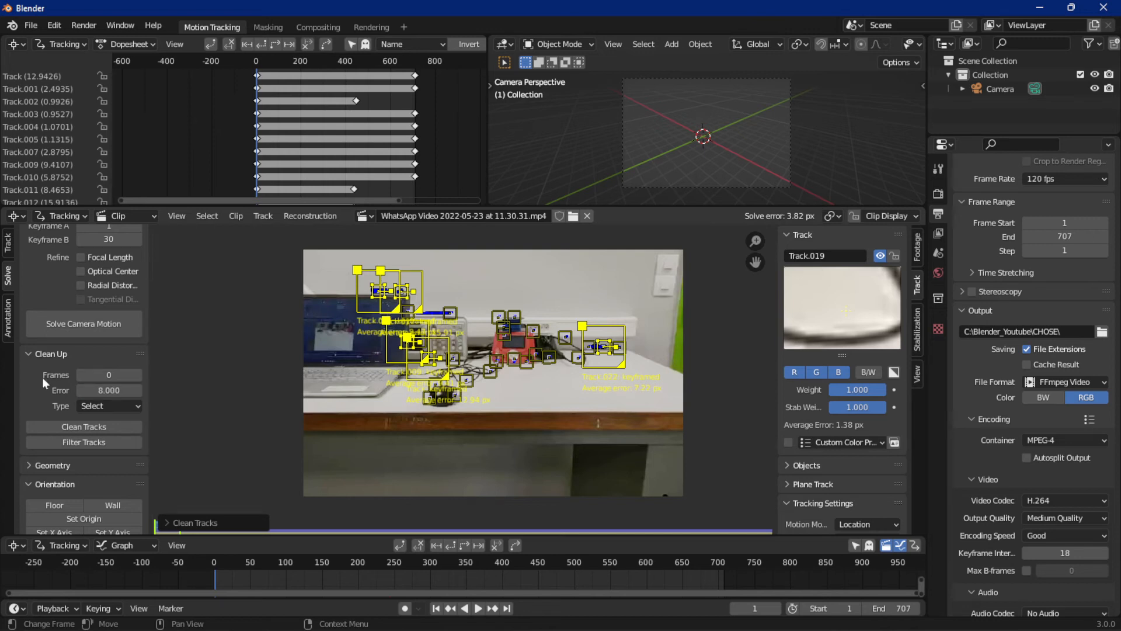
left_click(357, 373)
left_click(71, 425)
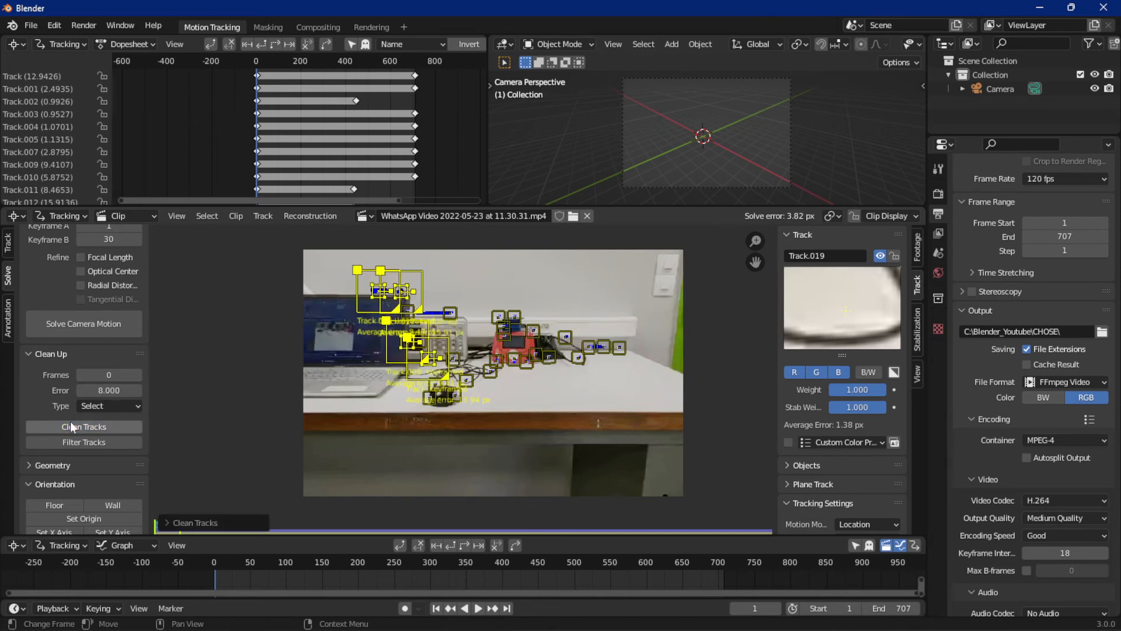
Step: Delete the tracks above the error threshold using Clean Tracks with the Delete Track type, and solve the camera motion again
left_click(87, 405)
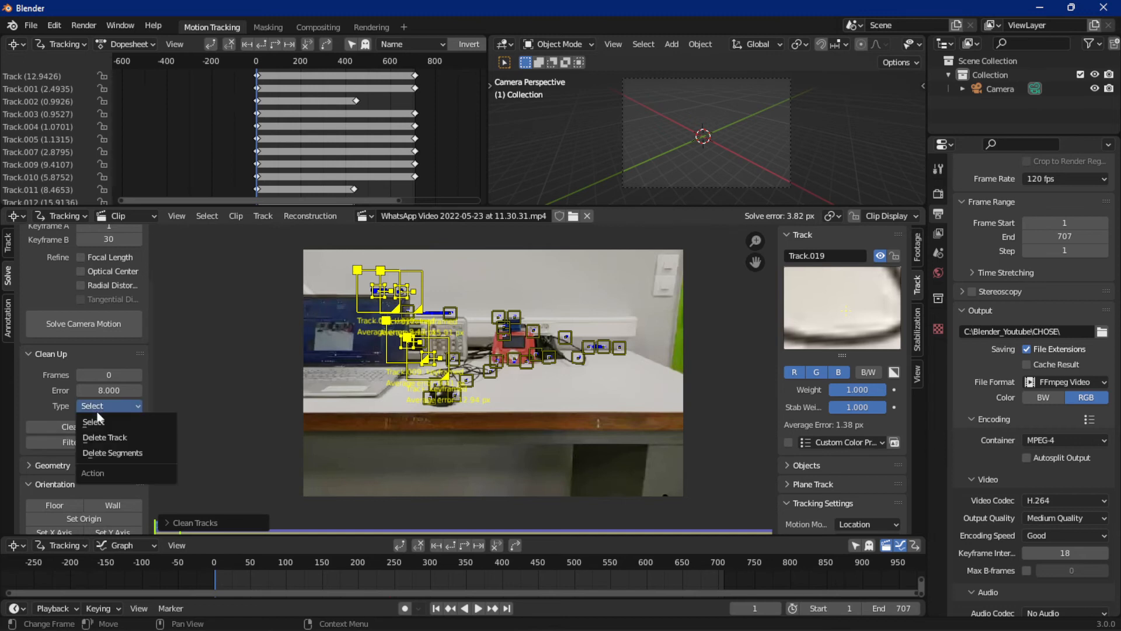
left_click(94, 436)
left_click(77, 426)
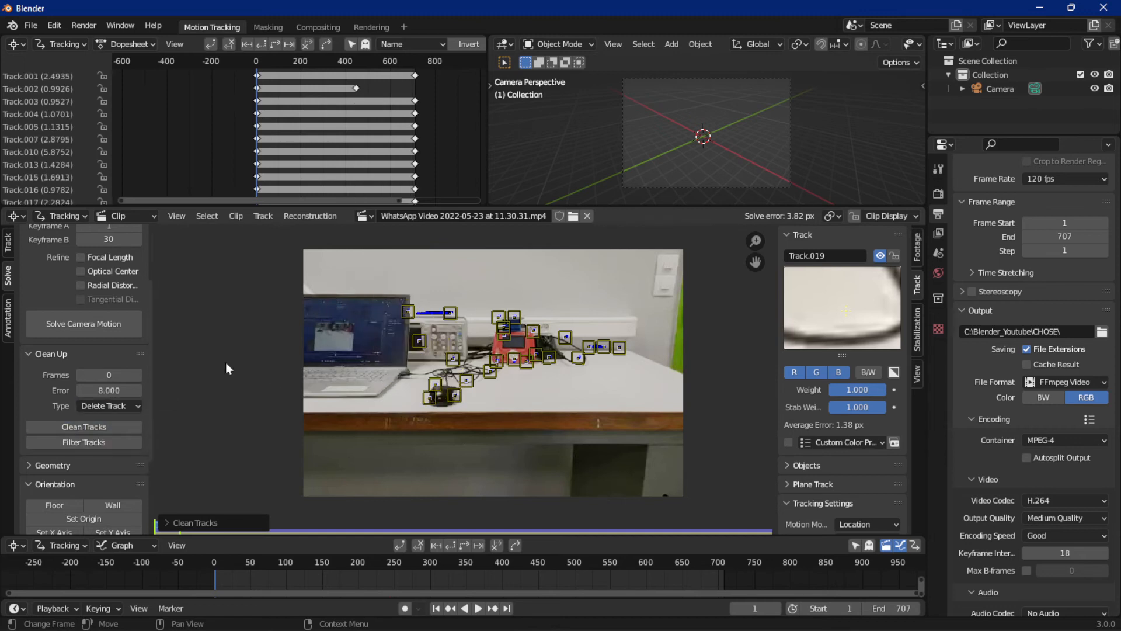
left_click(69, 325)
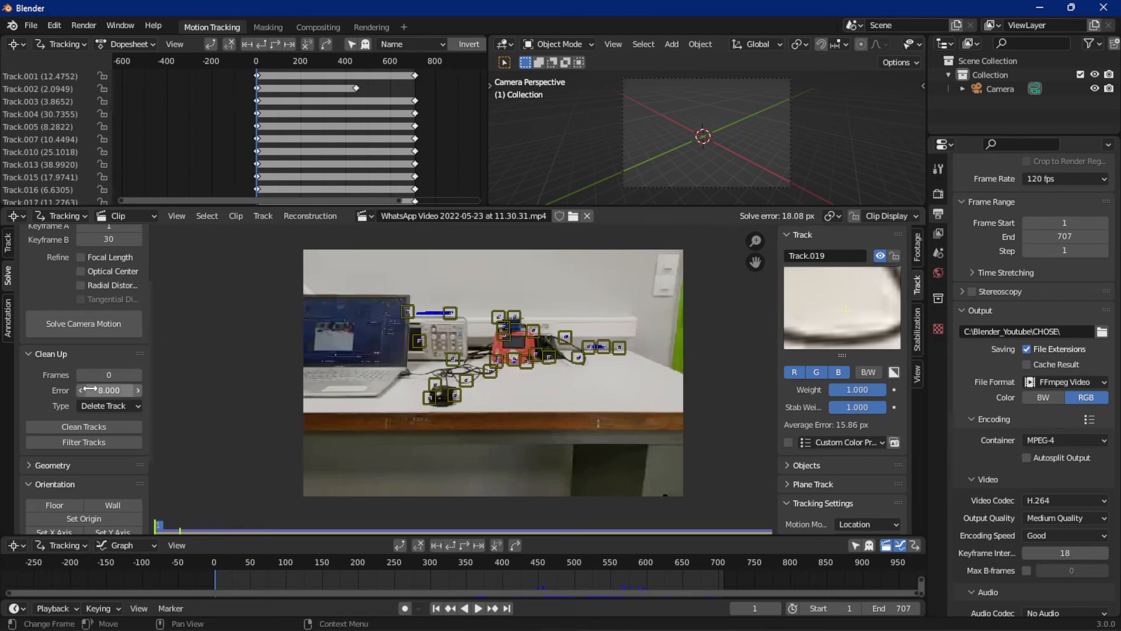
Step: Set the clean-up error threshold to 22, delete the tracks above it with Clean Tracks, and re-solve the camera motion
left_click(108, 390)
type("23")
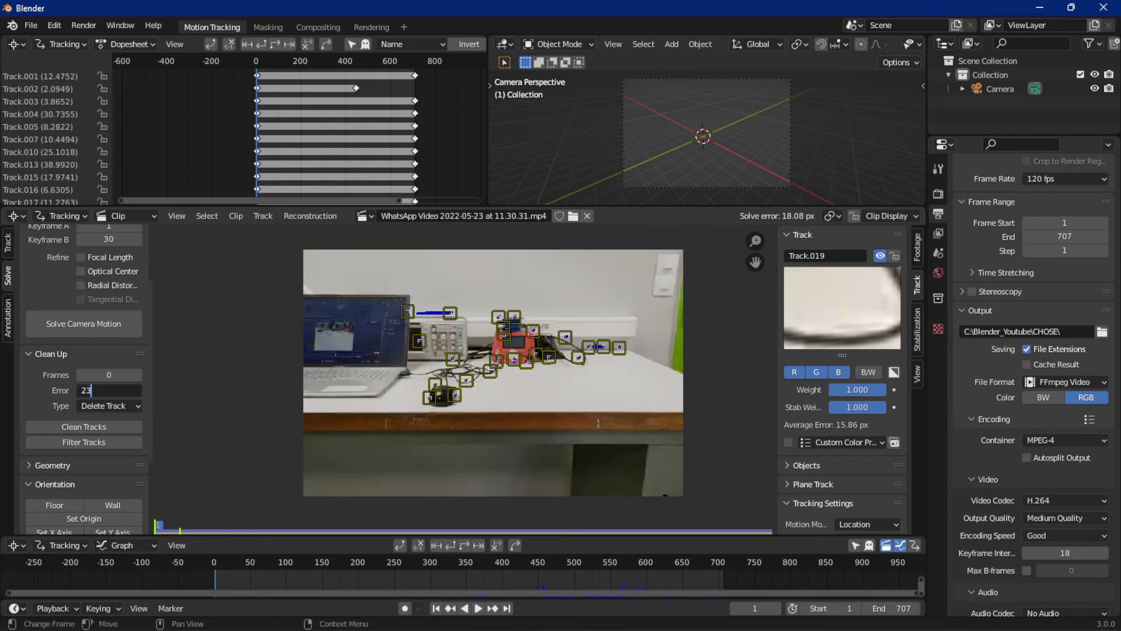
key("BackSpace")
type("2")
key("Return")
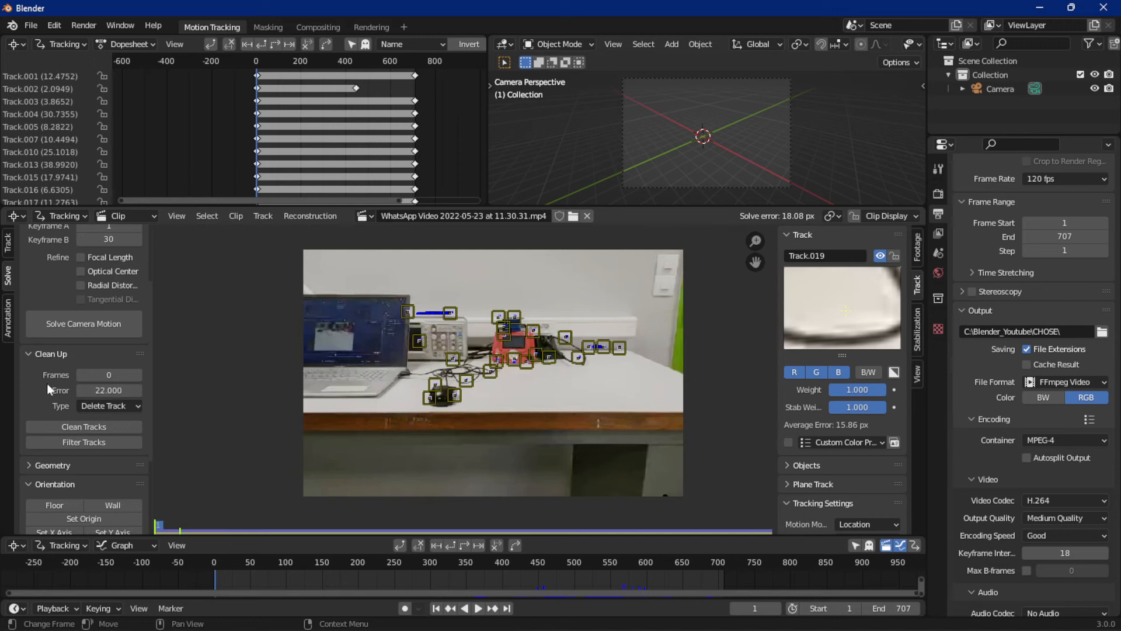
left_click(41, 426)
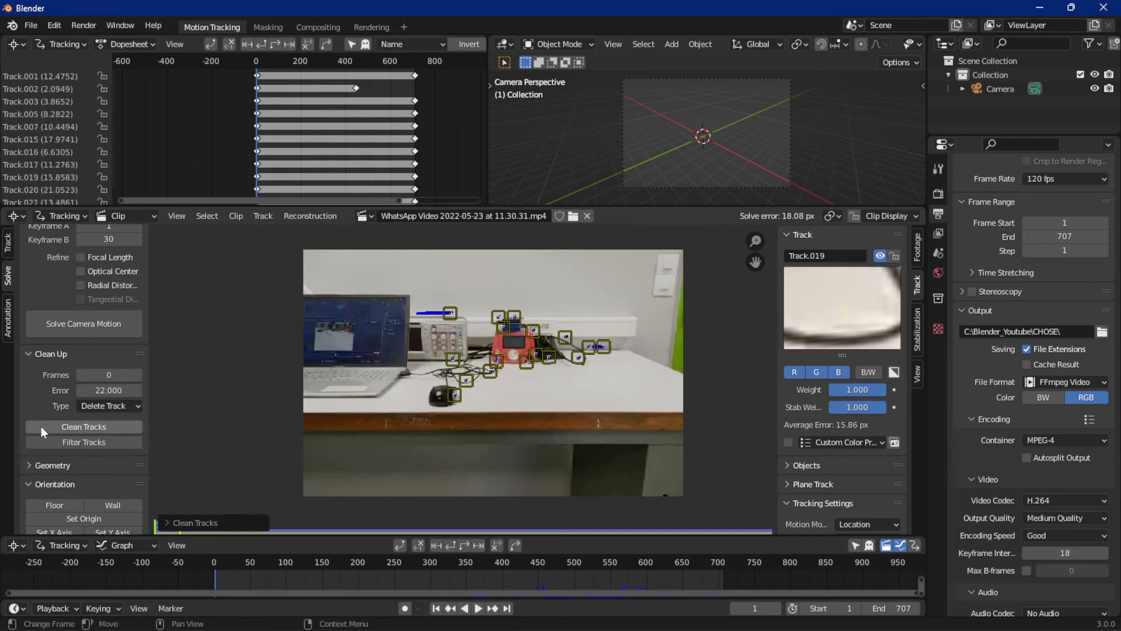
left_click(67, 325)
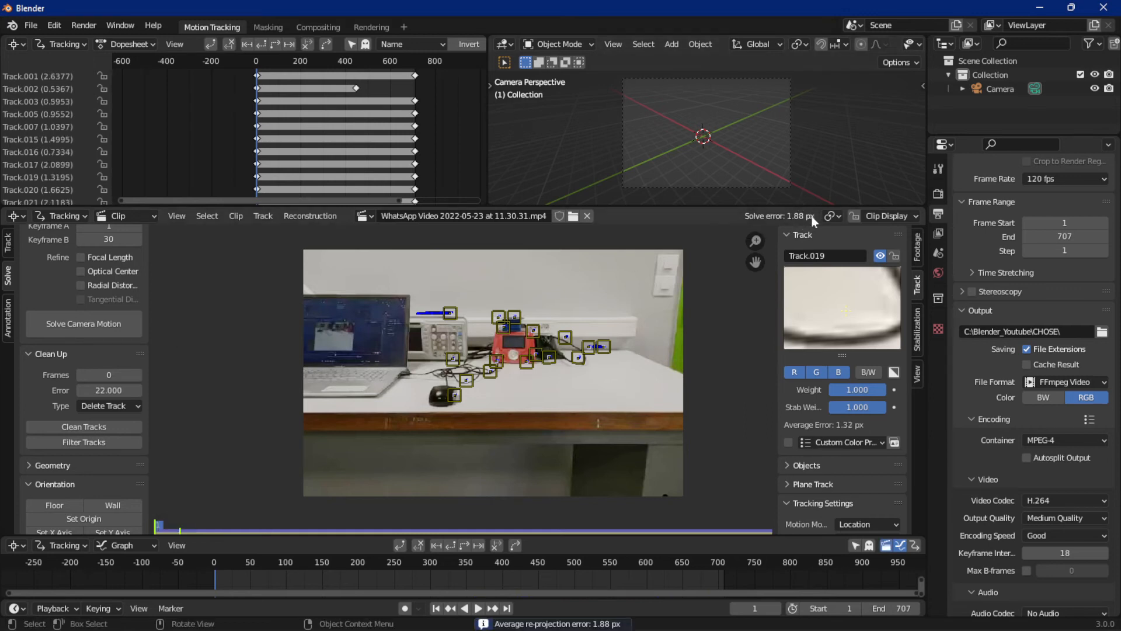
Step: Lower the clean-up error threshold to 4, delete the tracks exceeding it with Clean Tracks, and re-solve the camera motion
left_click(93, 390)
type("4")
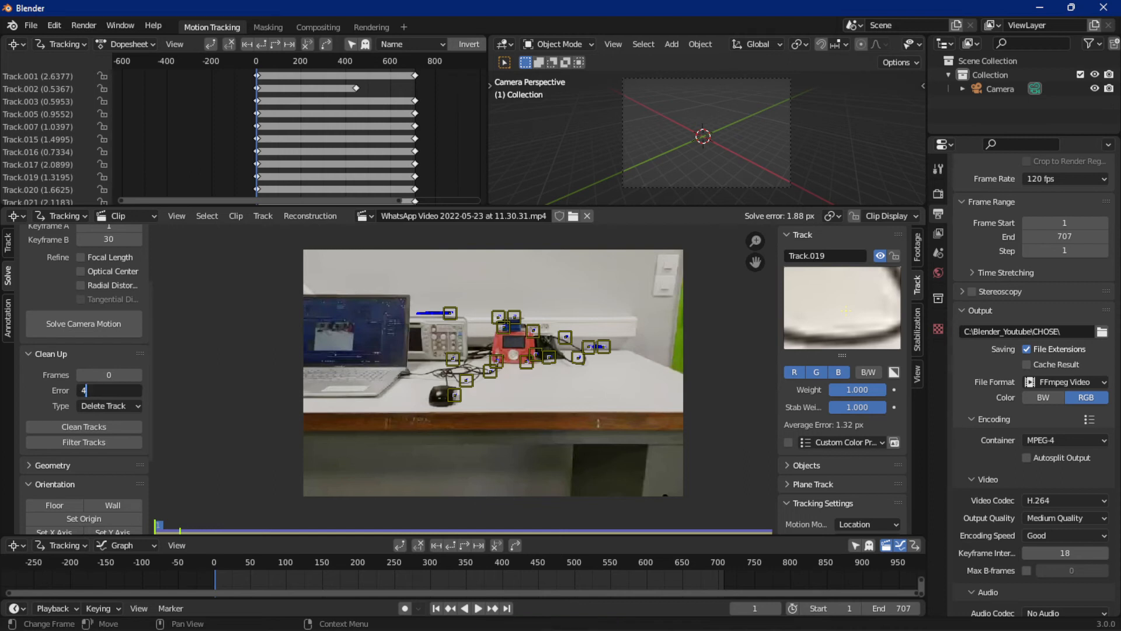
key("Return")
left_click(49, 436)
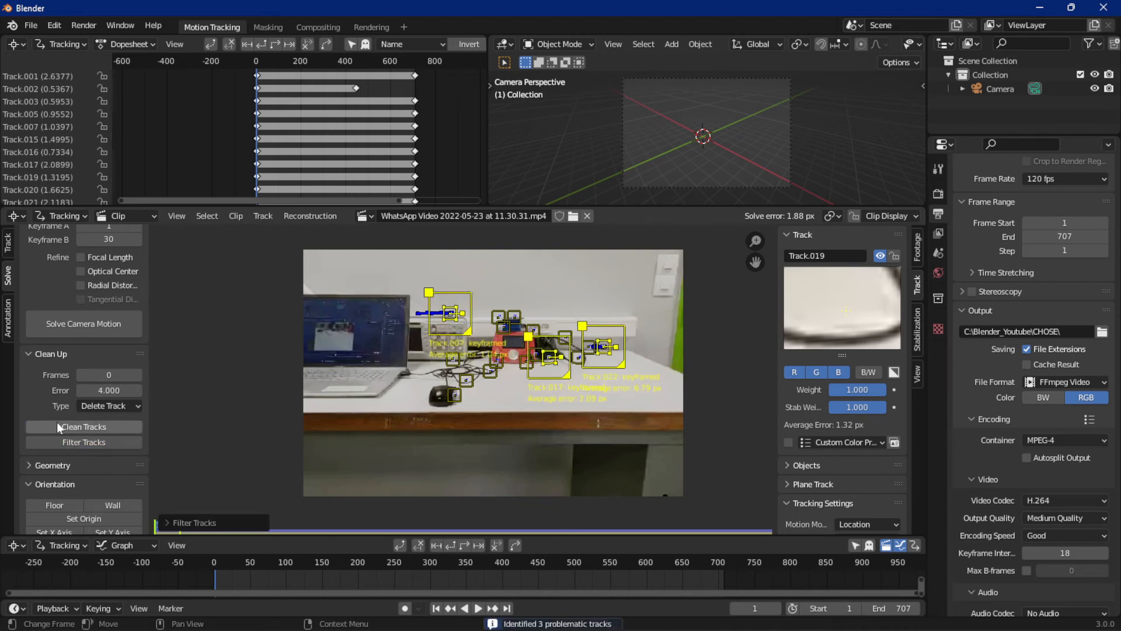
left_click(56, 426)
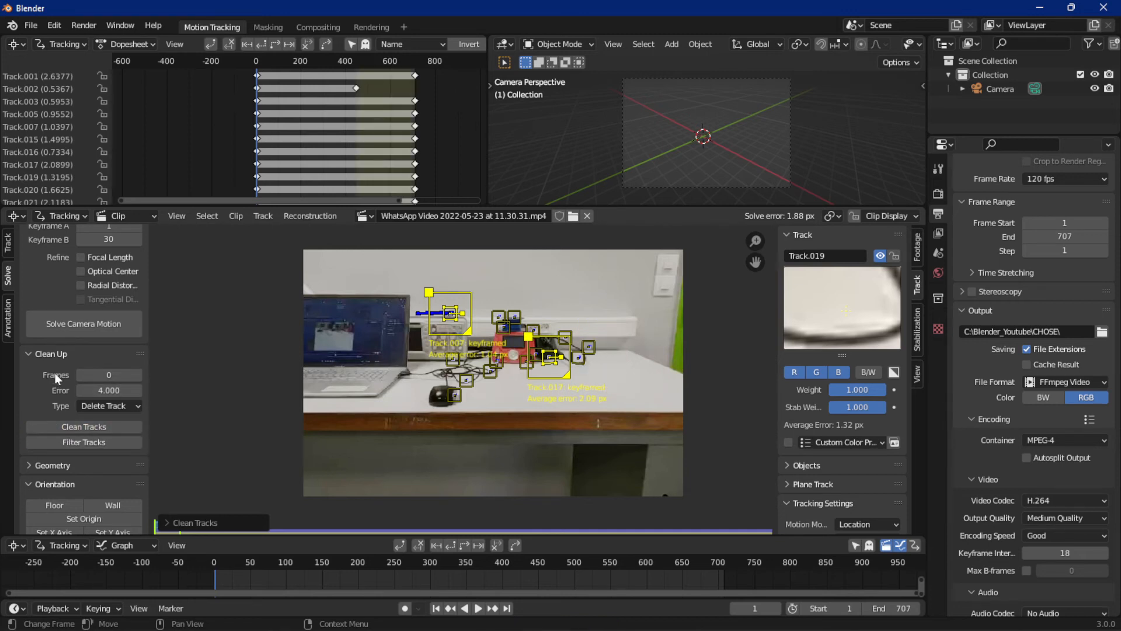
left_click(85, 325)
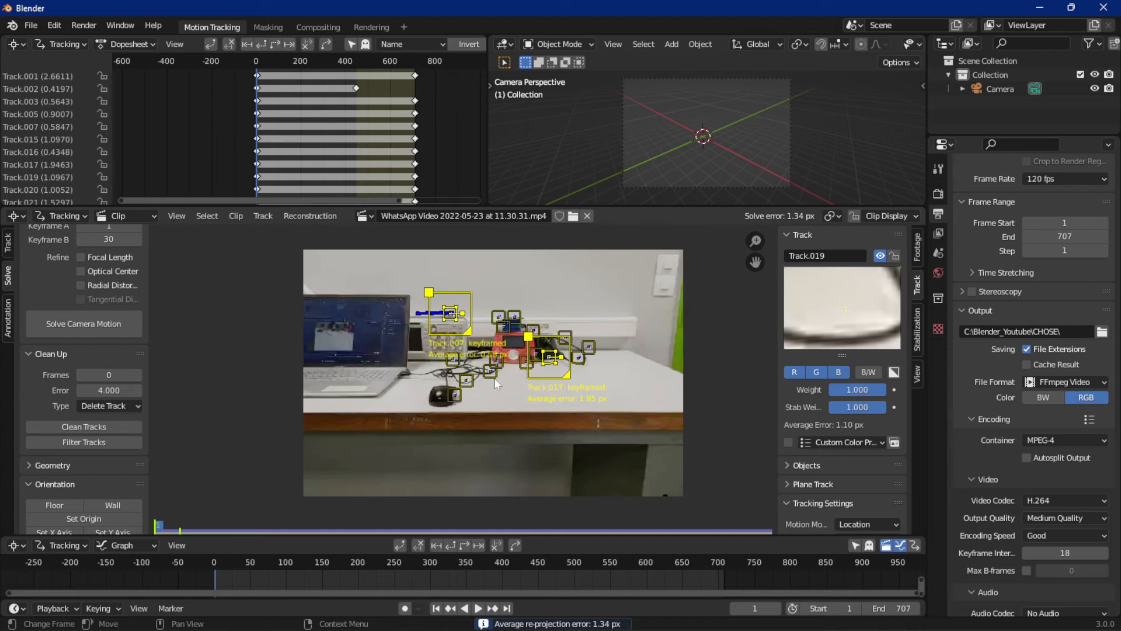
Step: Check the average error of the remaining tracks around the mouse, cable and red device one by one
left_click(468, 385)
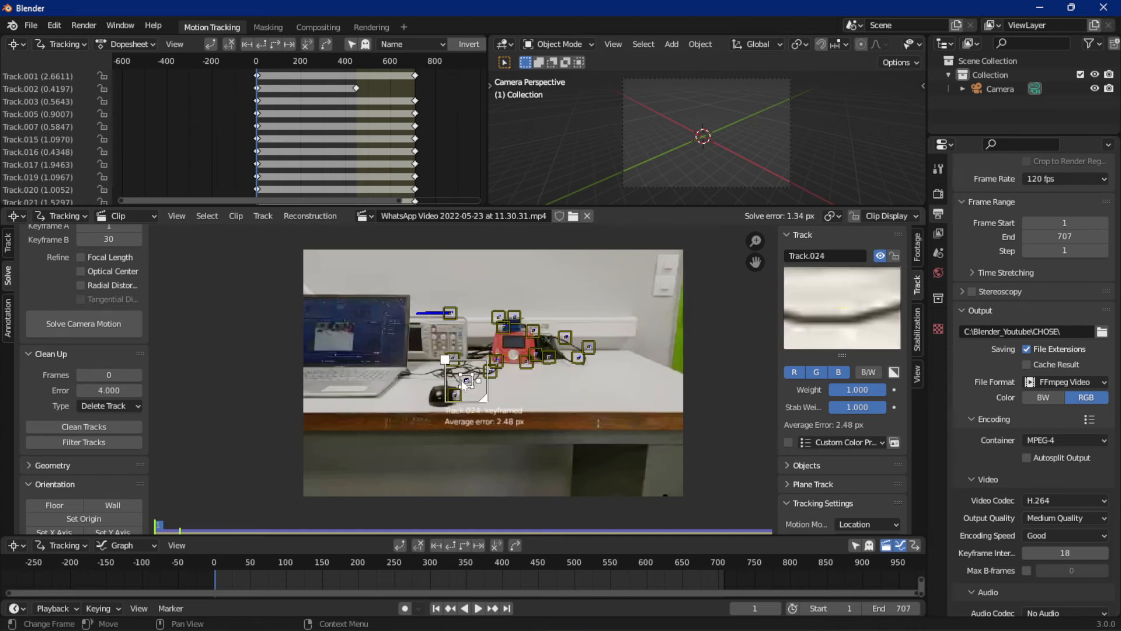
left_click(492, 376)
left_click(530, 368)
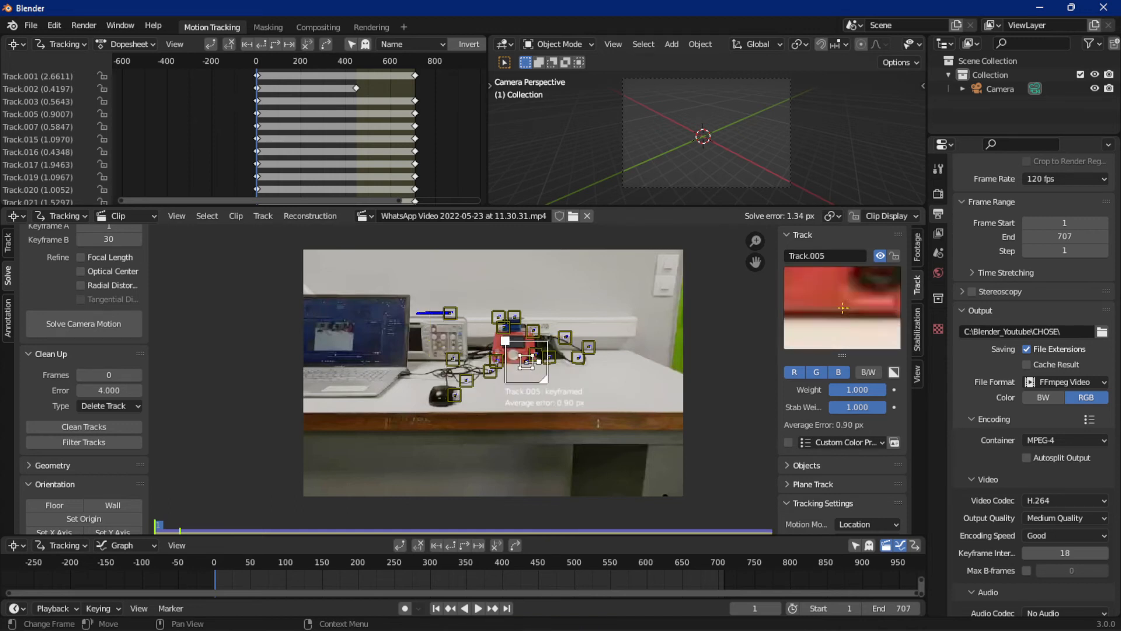
left_click(452, 395)
Step: Lower the clean-up error threshold to 3 and run Clean Tracks
left_click(109, 390)
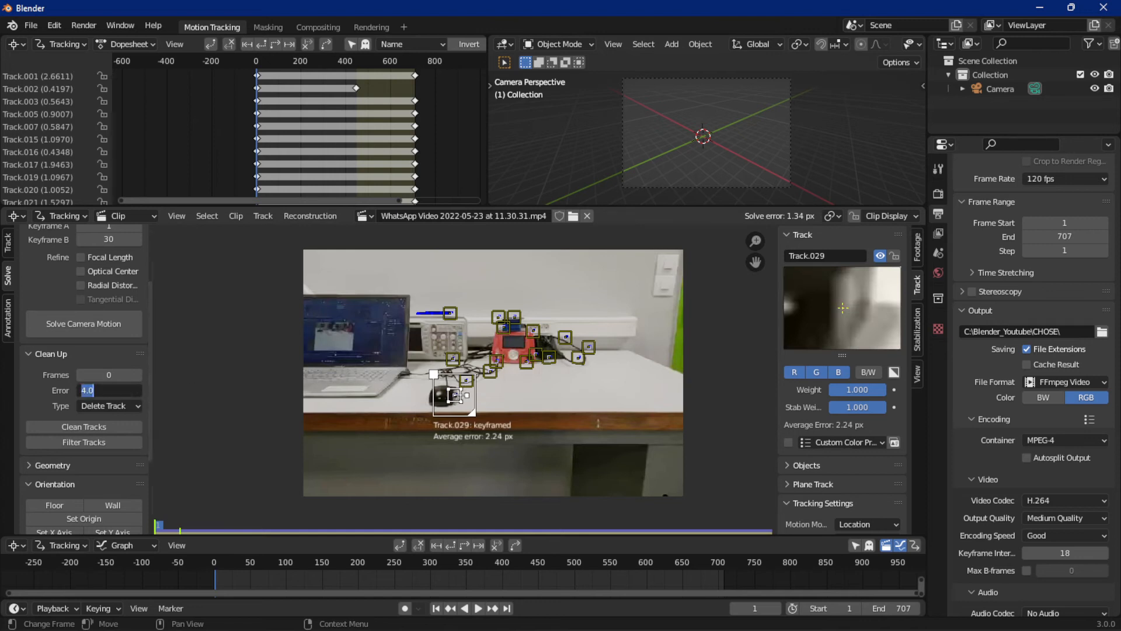
type("3")
key("Return")
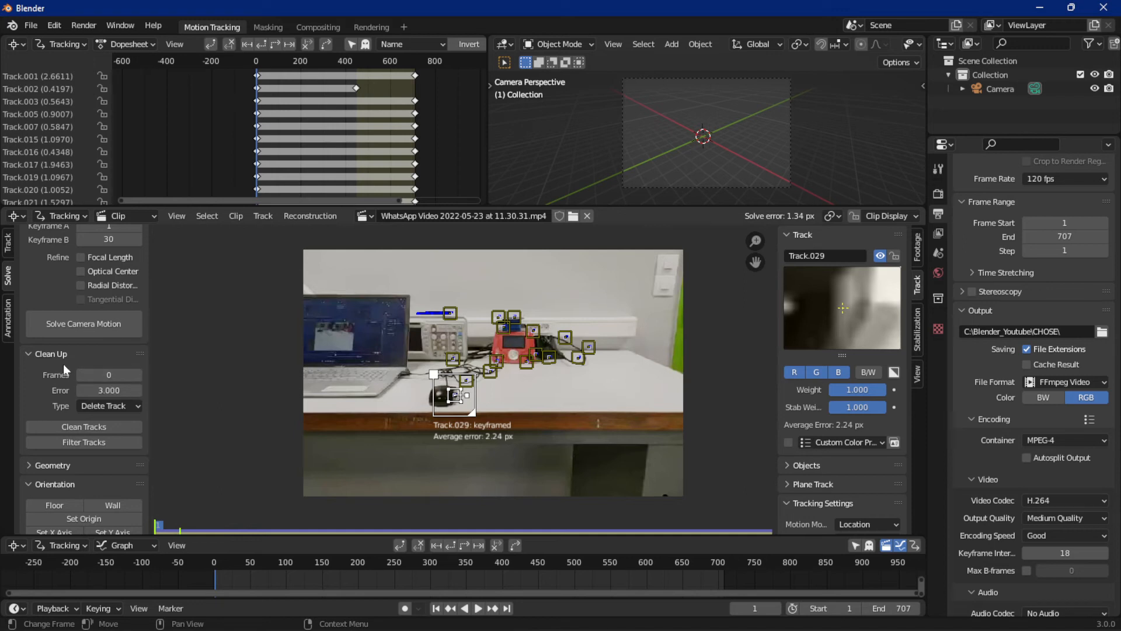
left_click(64, 428)
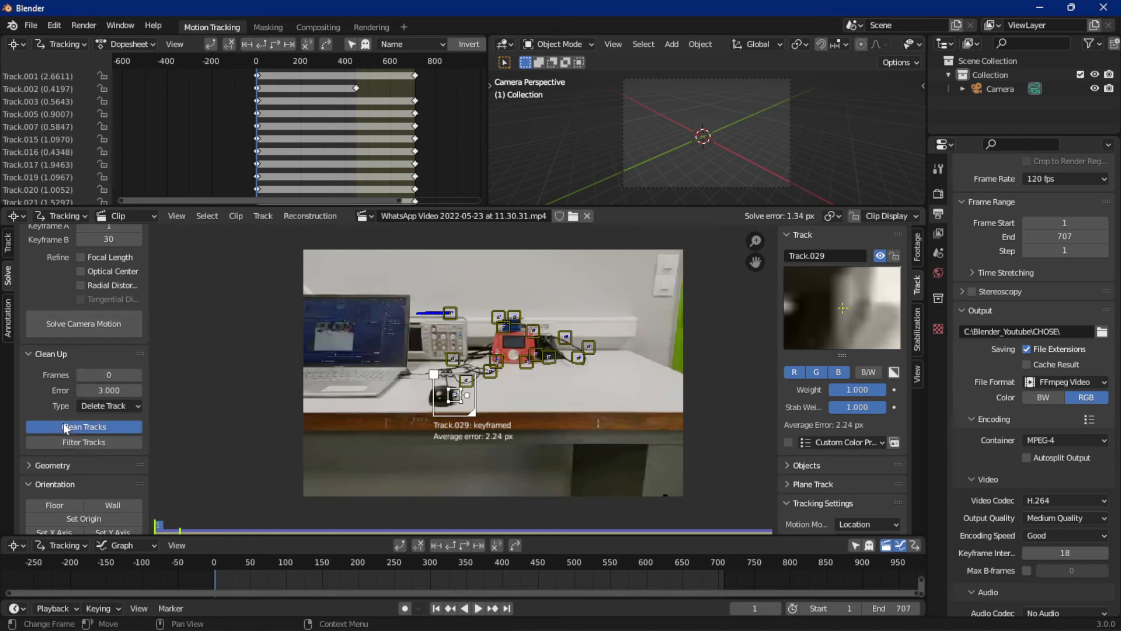
Step: Set the clean-up error threshold to 2, delete the tracks above it with Clean Tracks, and solve the camera motion again
left_click(105, 390)
type("2")
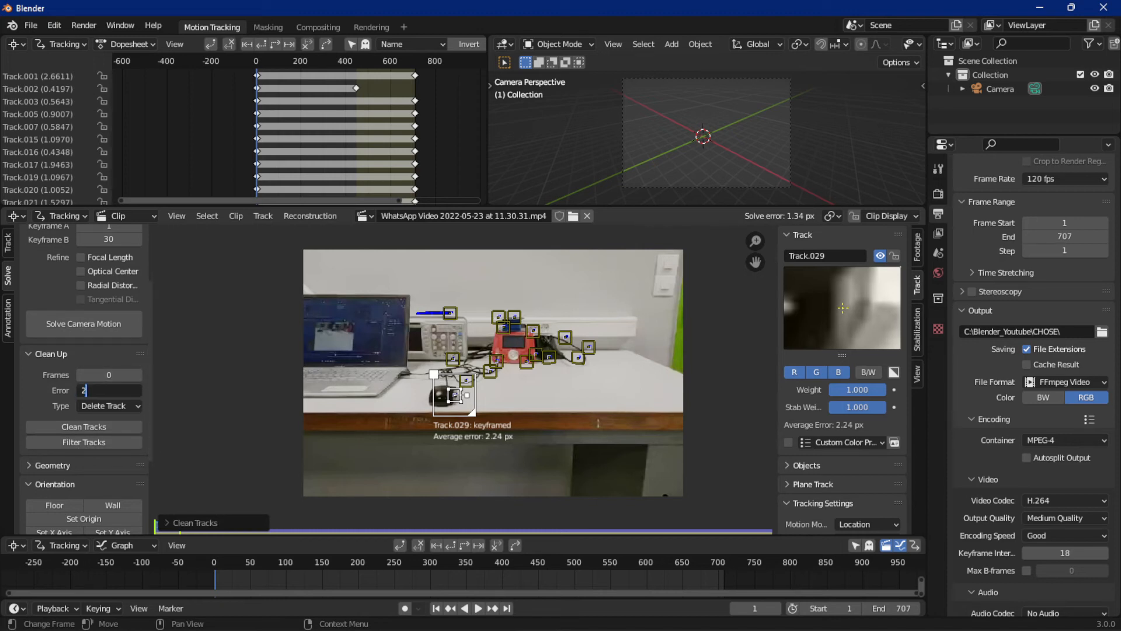
key("Return")
left_click(46, 425)
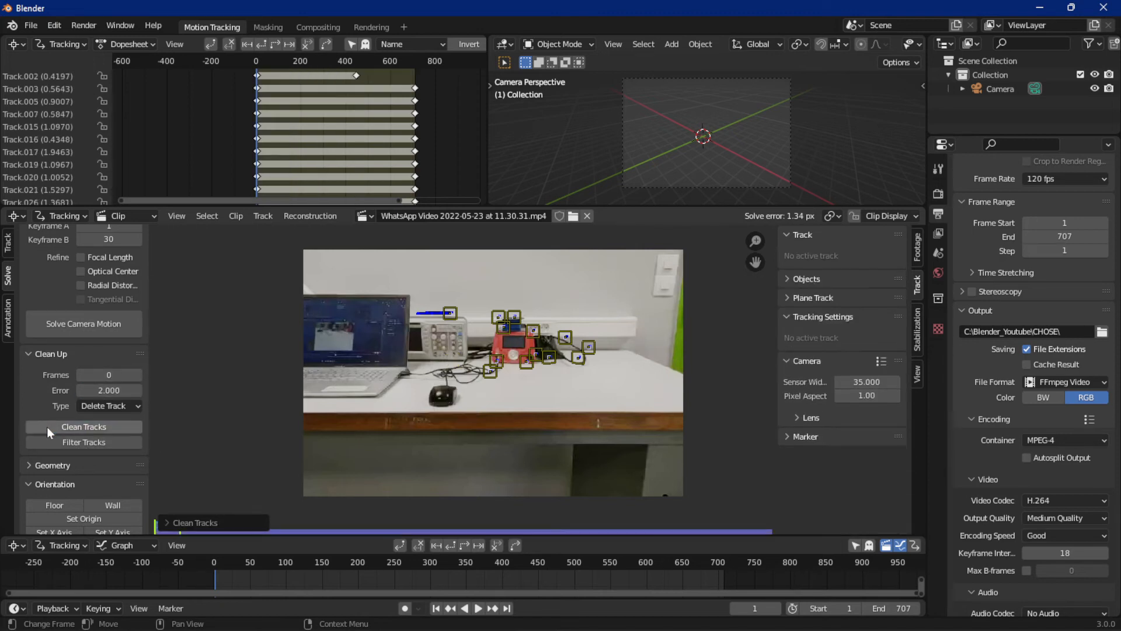
left_click(61, 331)
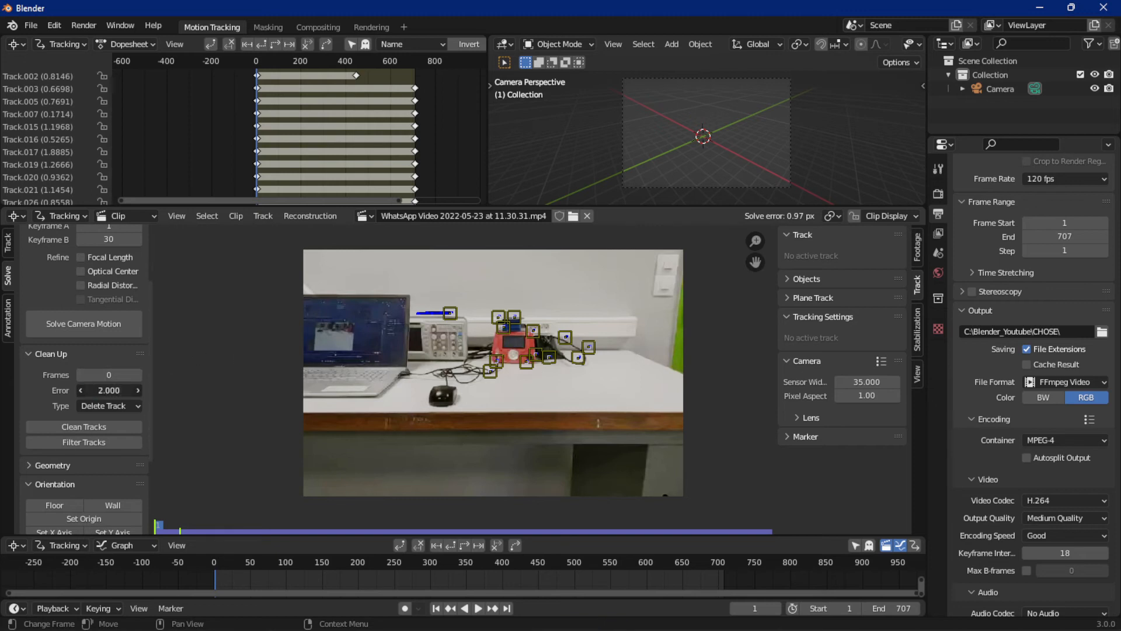
Step: Set the clean-up error threshold to 1, delete the tracks above it with Clean Tracks, and solve the camera motion again
left_click(109, 390)
type("1")
key("Return")
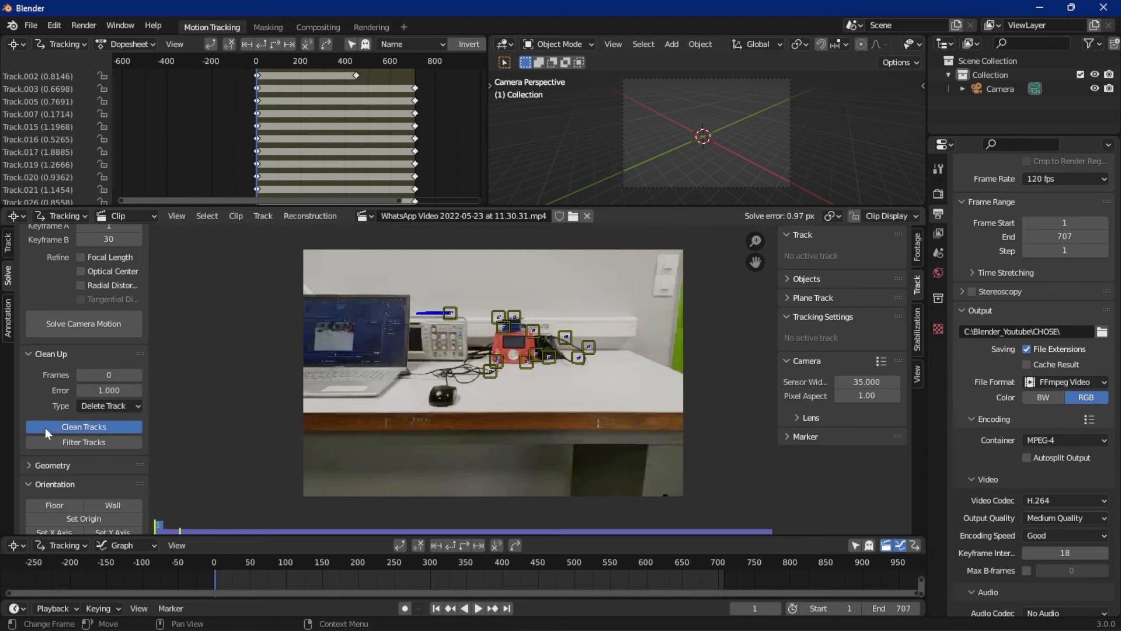
left_click(44, 427)
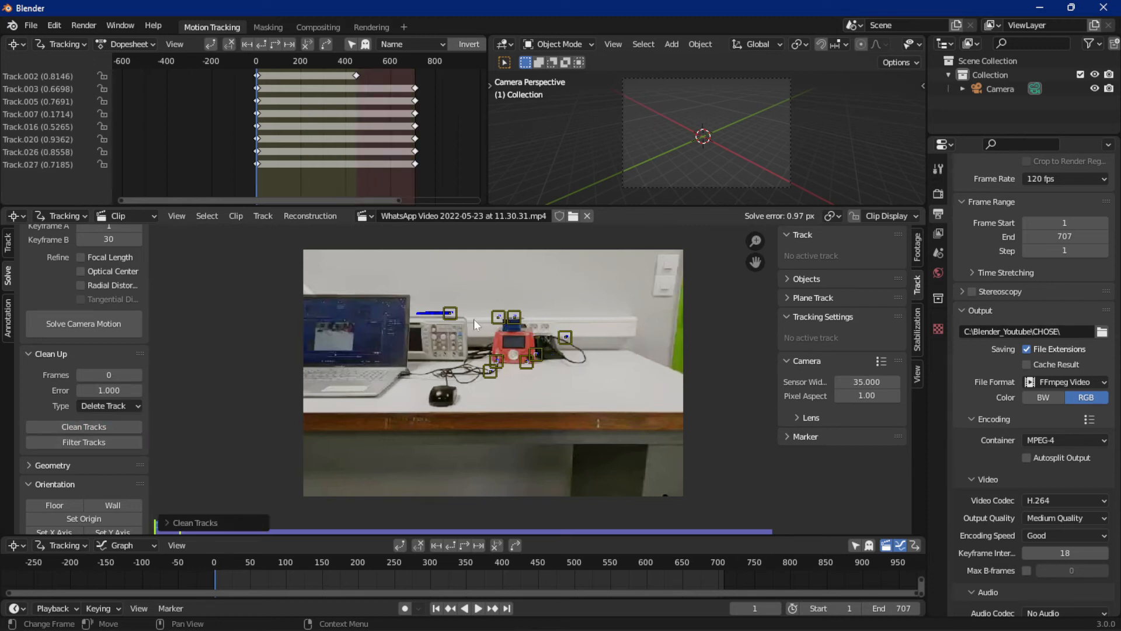
left_click(110, 325)
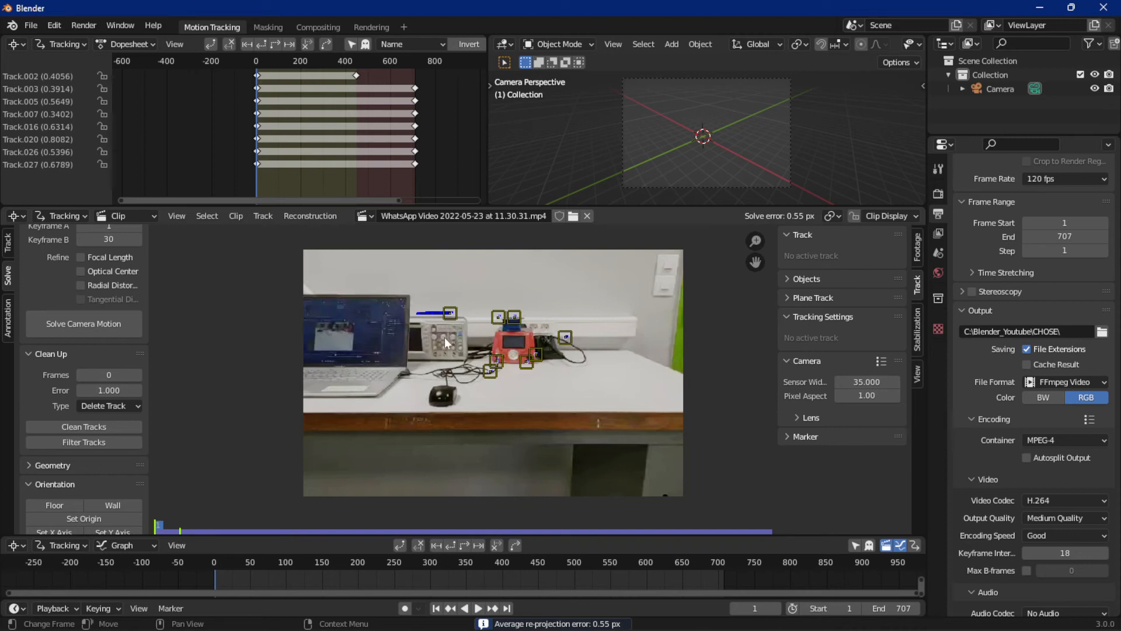
Step: Detect additional features on frame 1 and track the new markers forward through the clip
left_click(8, 245)
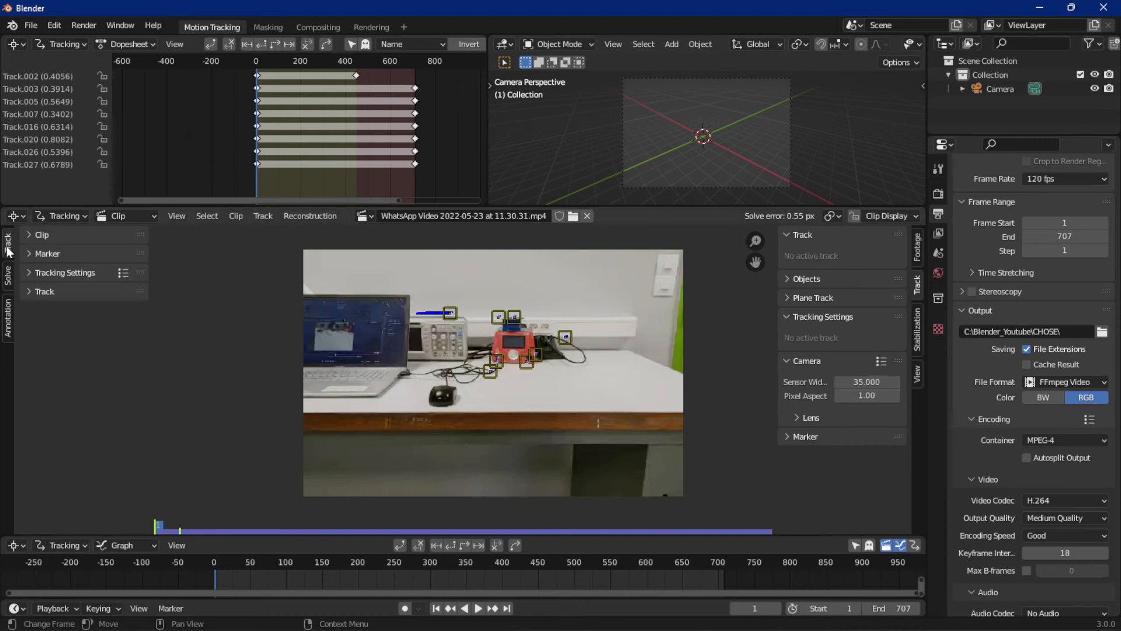
left_click(54, 254)
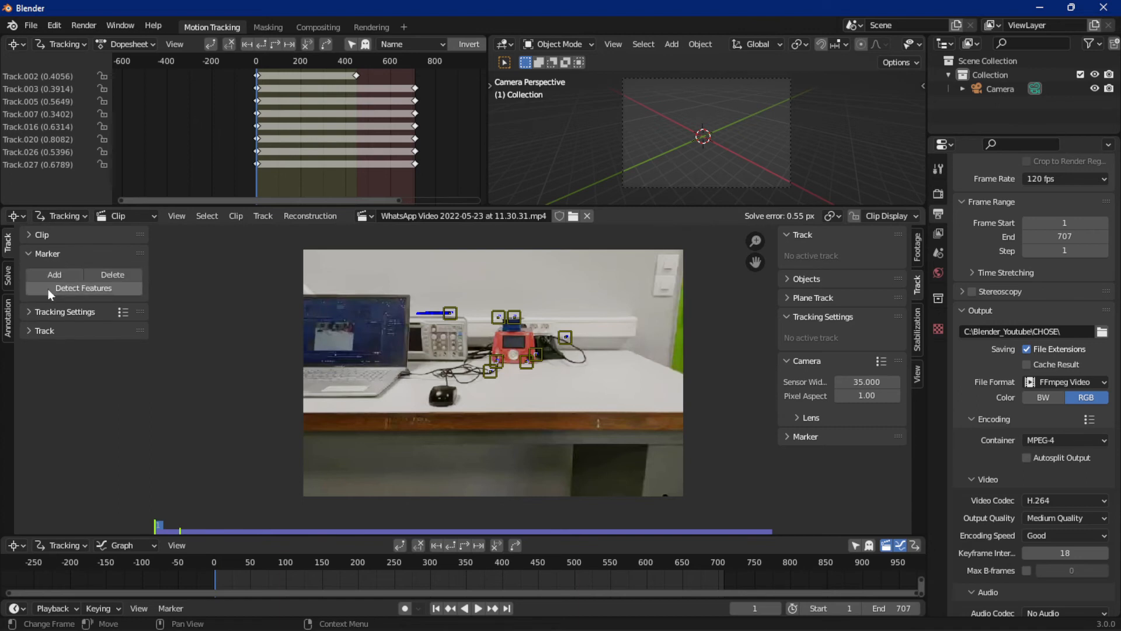
left_click(49, 288)
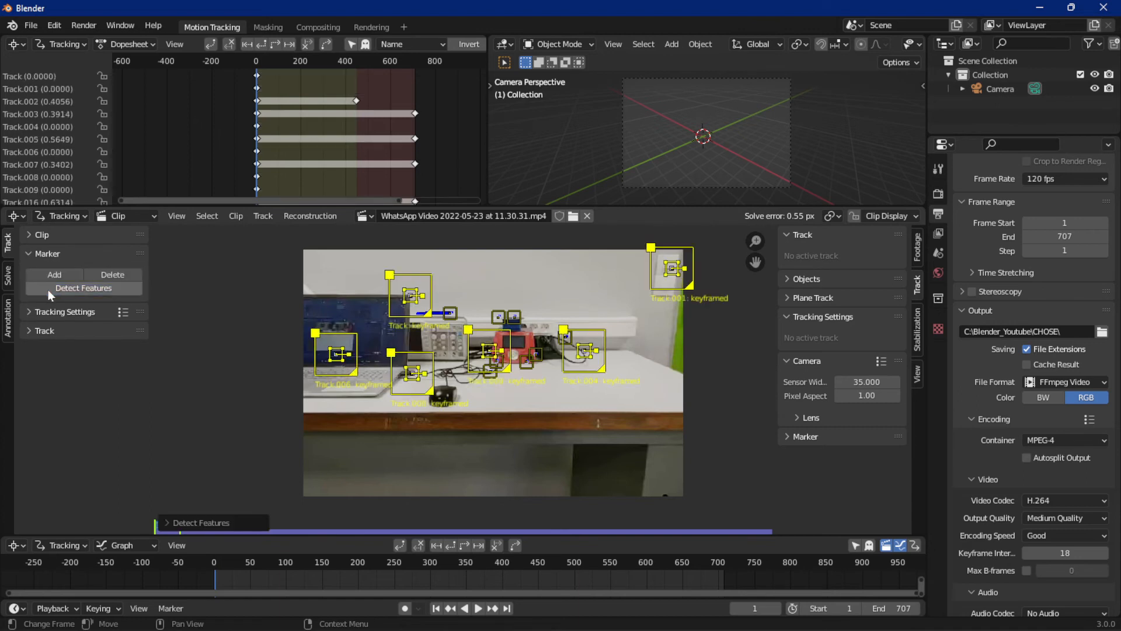
left_click(465, 546)
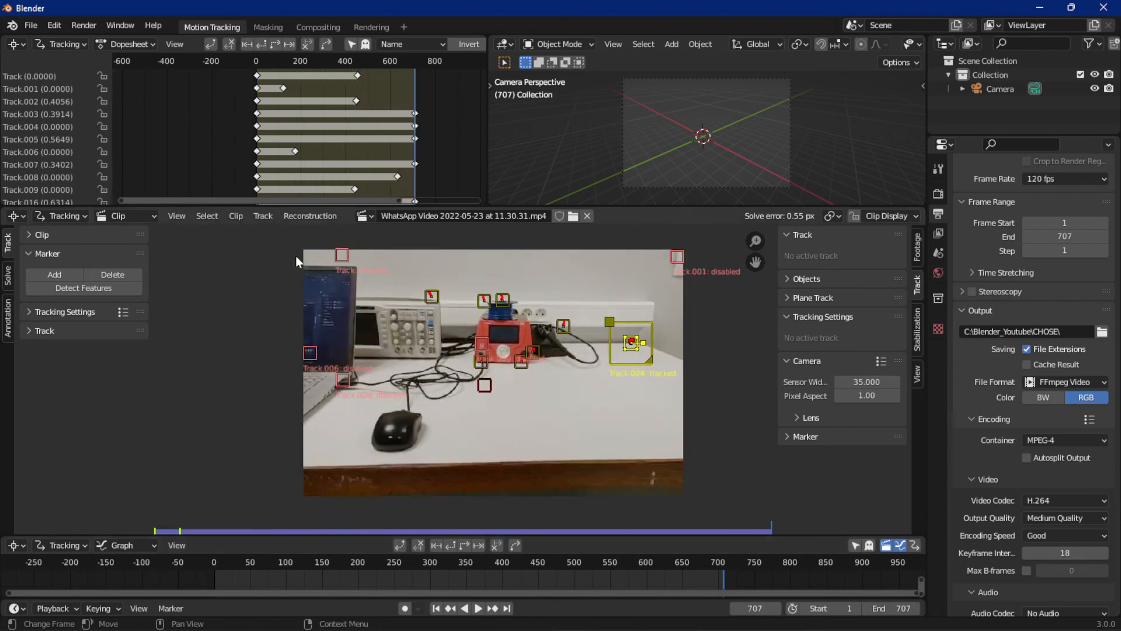
Step: Solve the camera motion with the added tracks and run Clean Tracks at the error threshold of 1
left_click(10, 280)
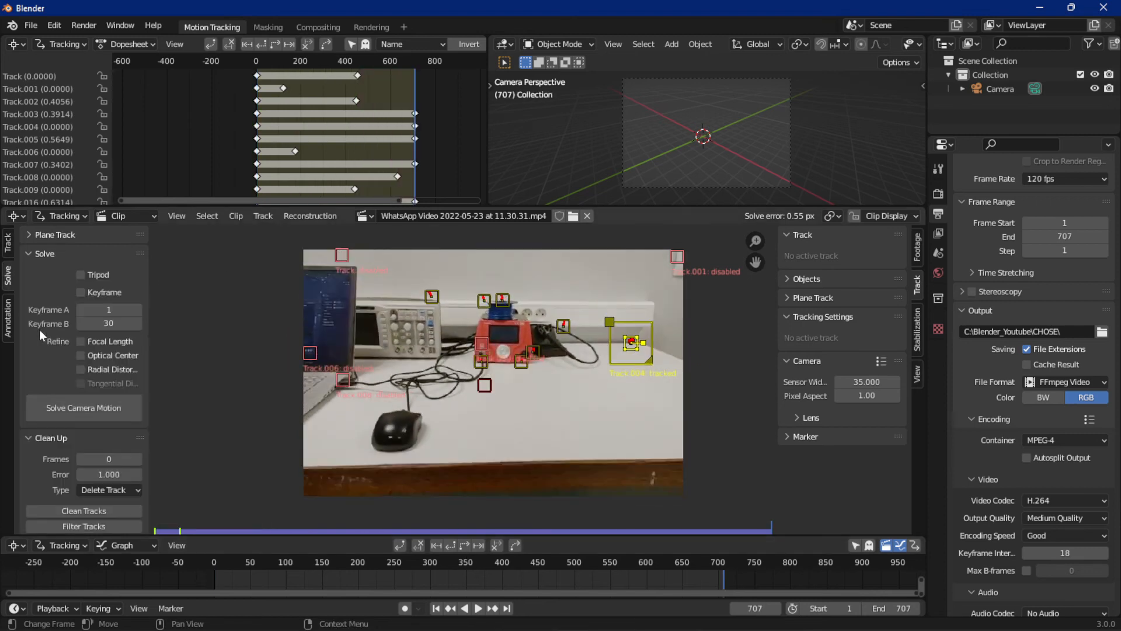
left_click(76, 408)
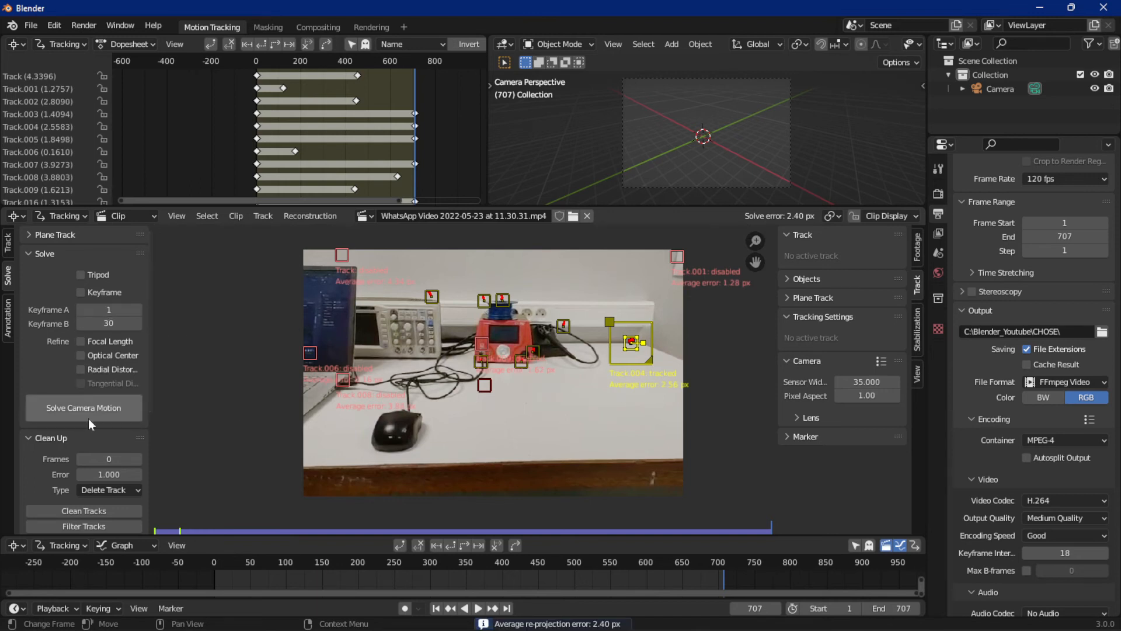
left_click(82, 510)
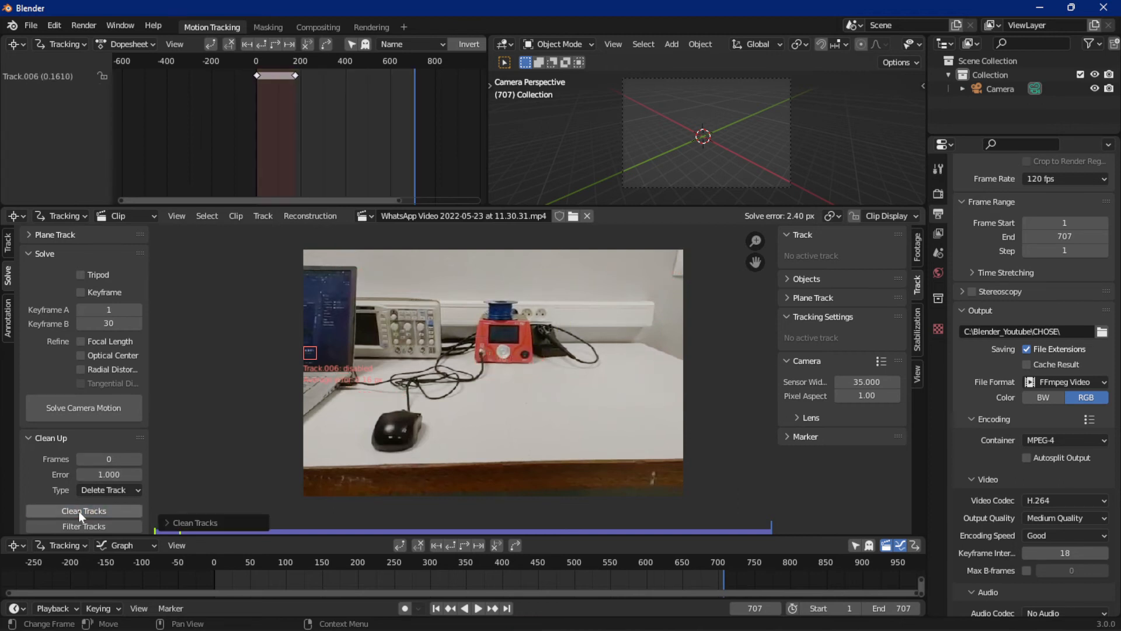
scroll(463, 306, "down", 1)
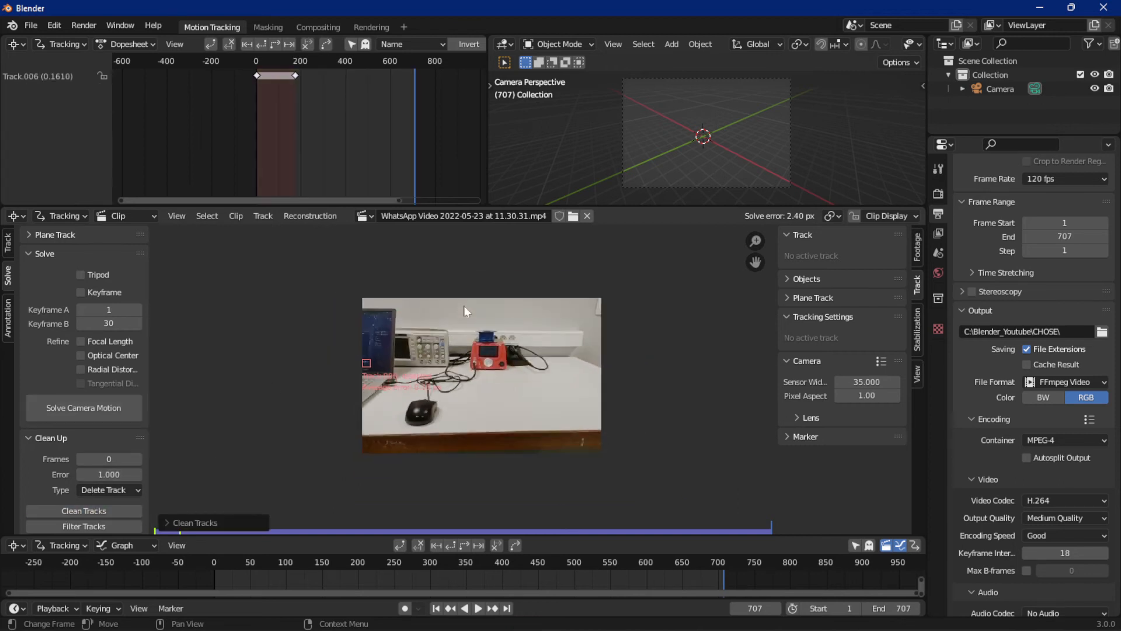
scroll(464, 306, "up", 1)
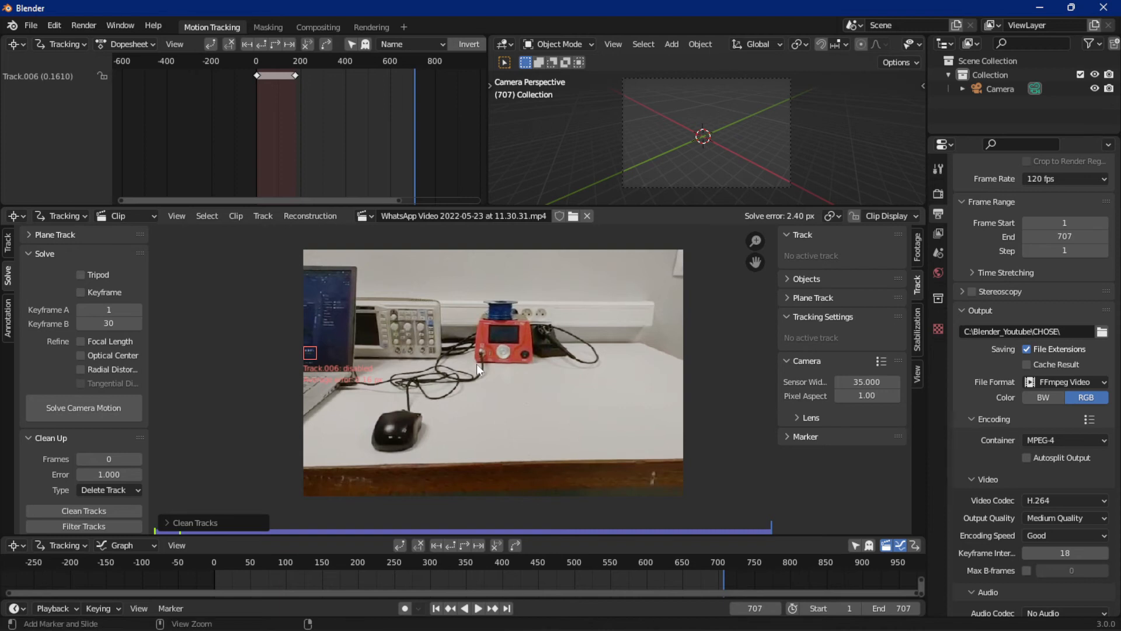
Step: Undo the clean-up, the solve, the forward tracking and the feature detection
key("ctrl+z")
key("ctrl+z")
key("ctrl+z")
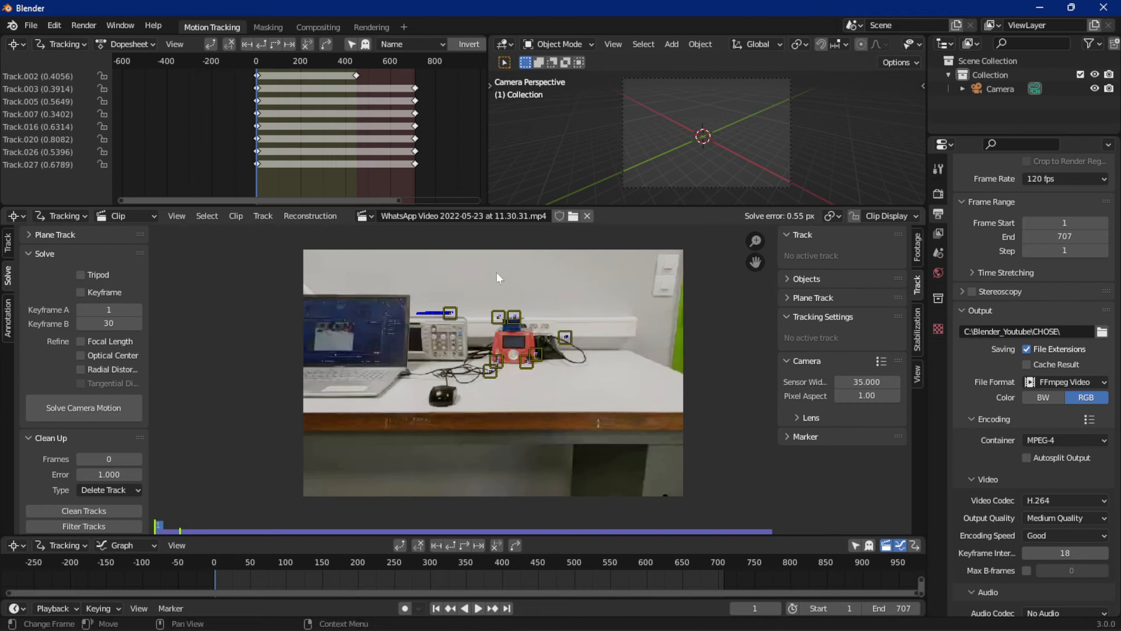
key("ctrl+z")
Step: Solve the camera motion again and collapse the Solve and Clean Up settings above the Orientation options
left_click(64, 414)
left_click(31, 254)
left_click(52, 272)
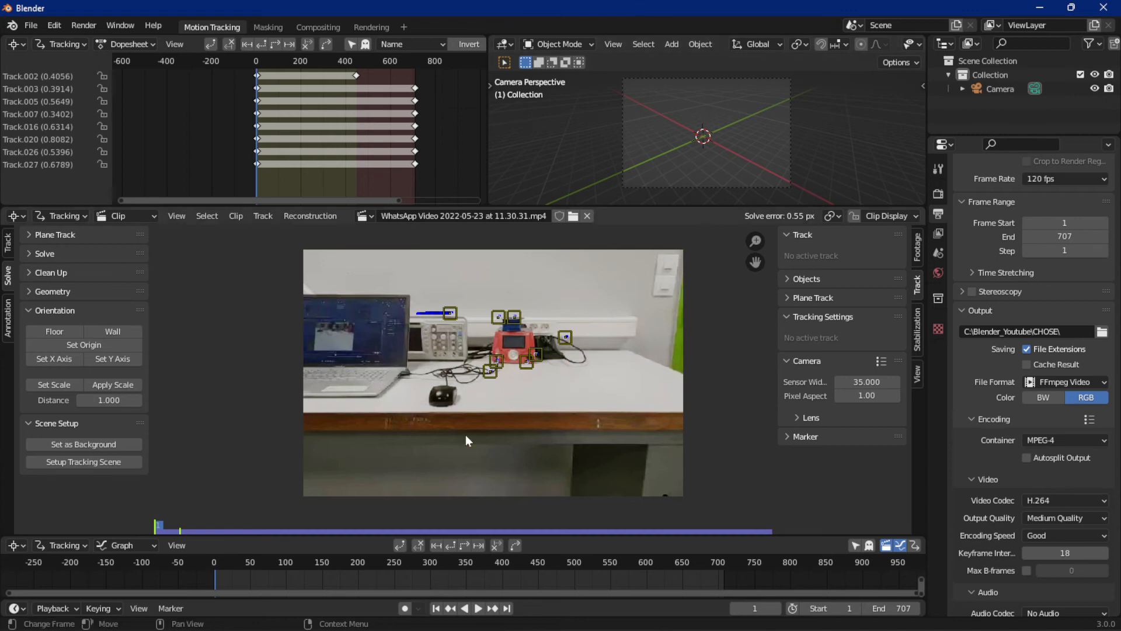
Step: Compare the position and average error of the tracks along the base of the red device and the nearby cable
left_click(491, 371)
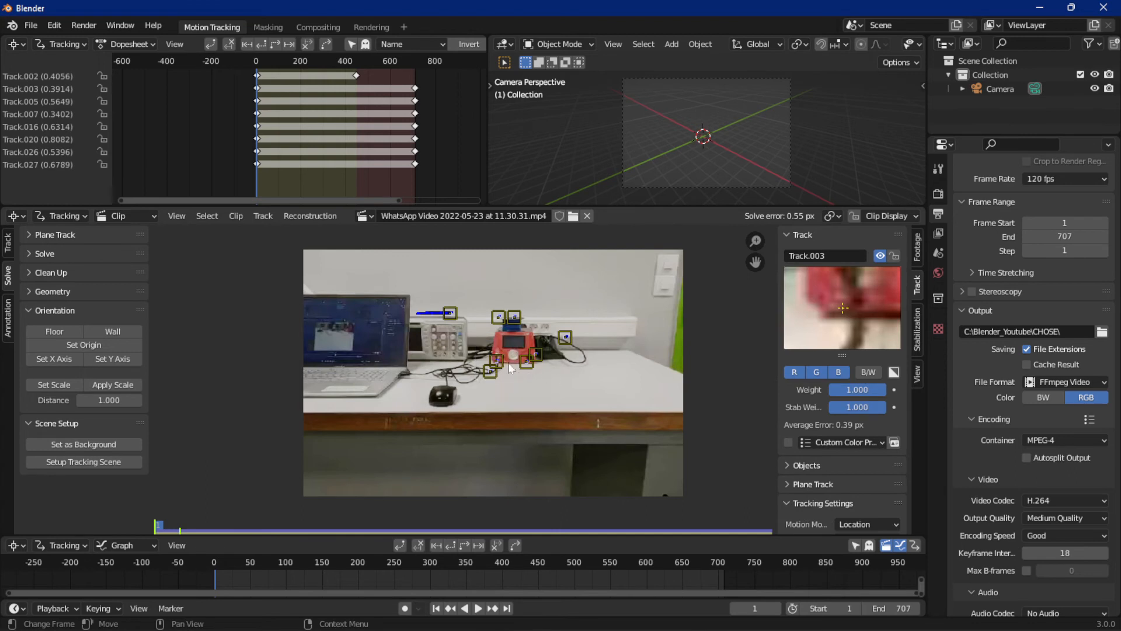
left_click(504, 368)
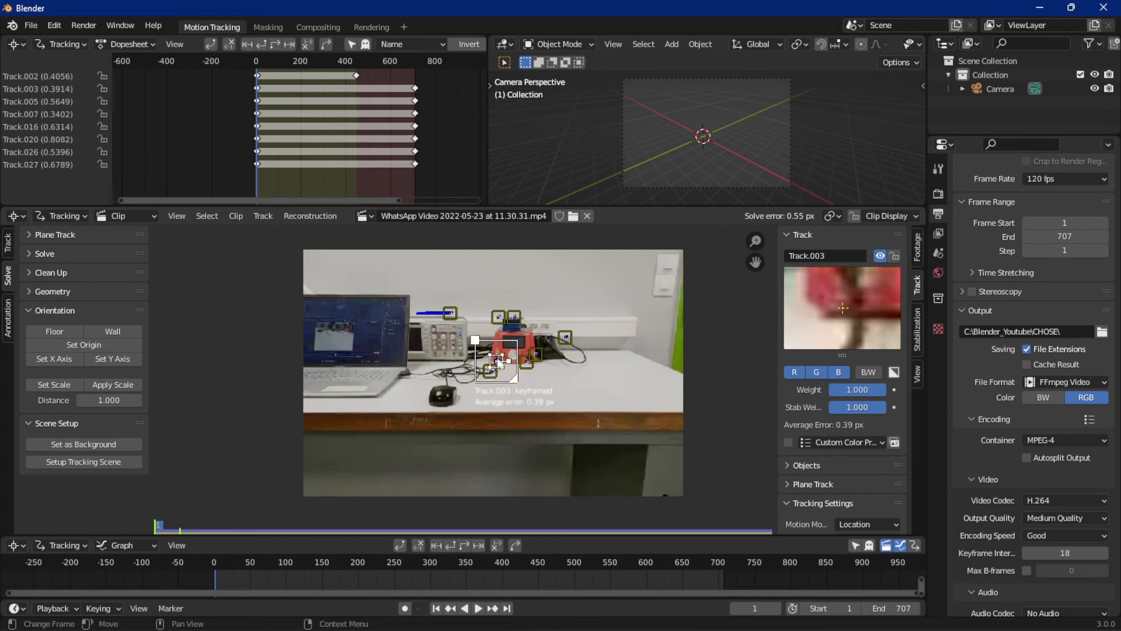
left_click(579, 390)
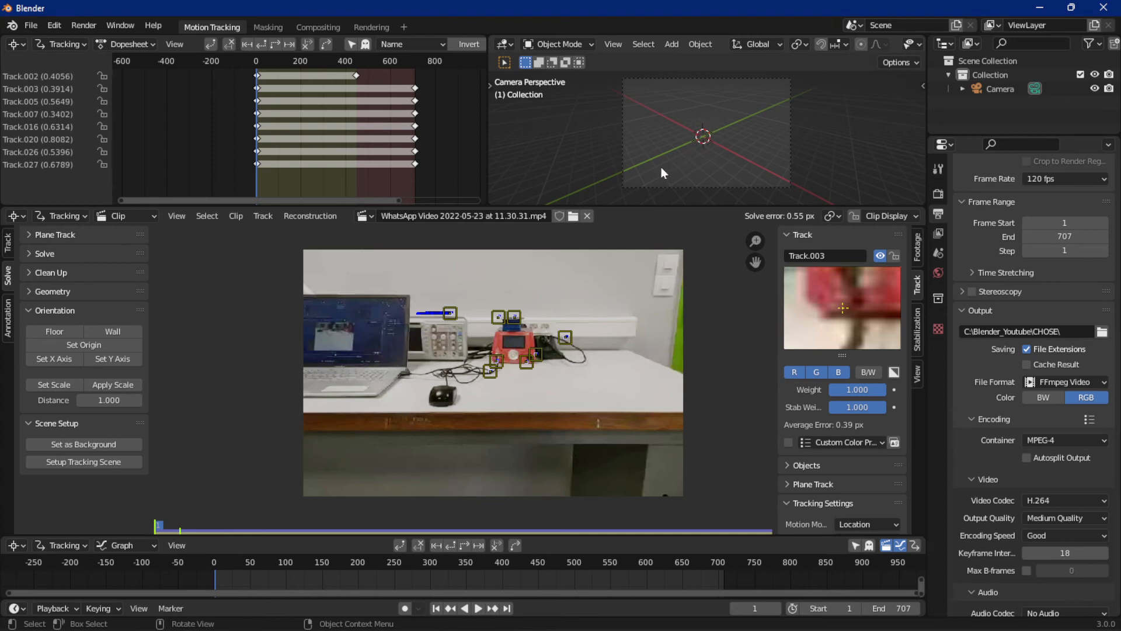
scroll(599, 310, "up", 3)
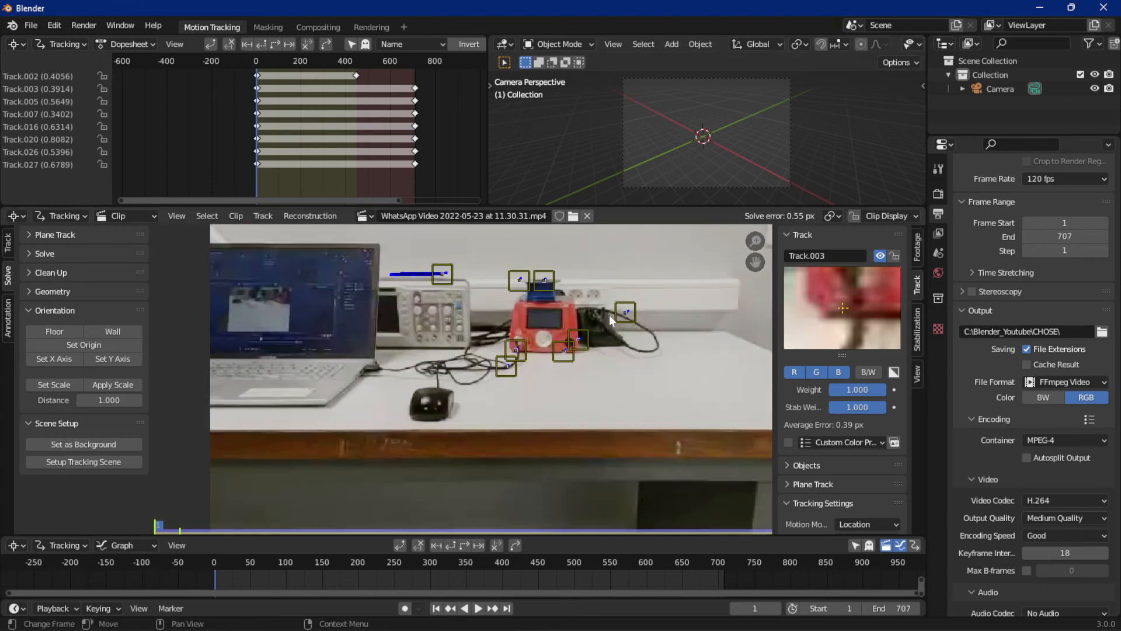
left_click(587, 337)
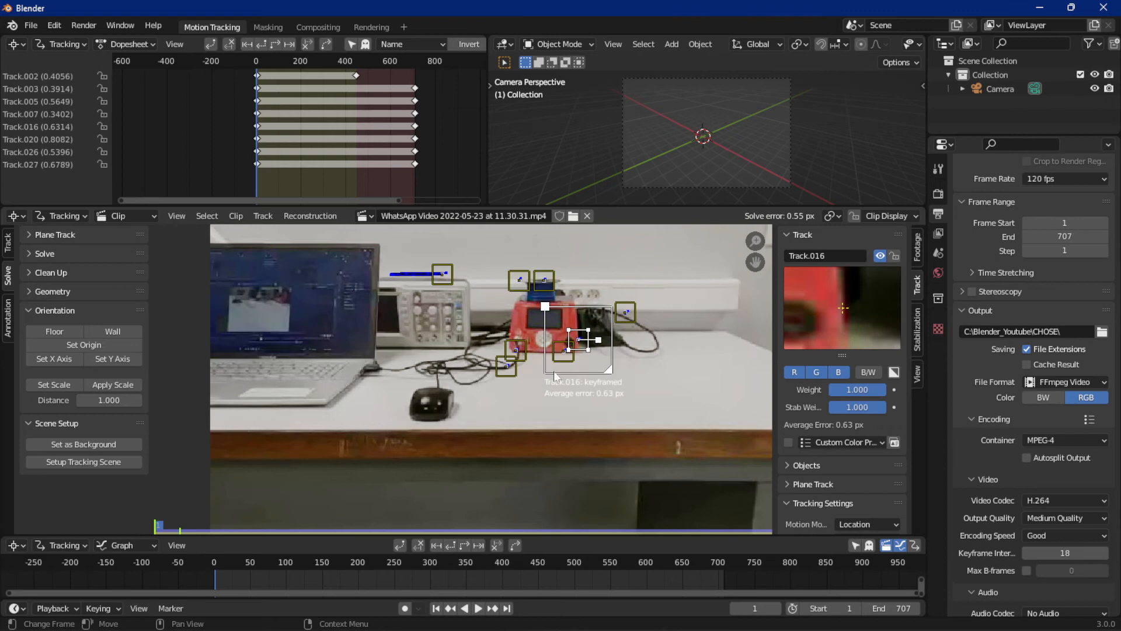
left_click(516, 377)
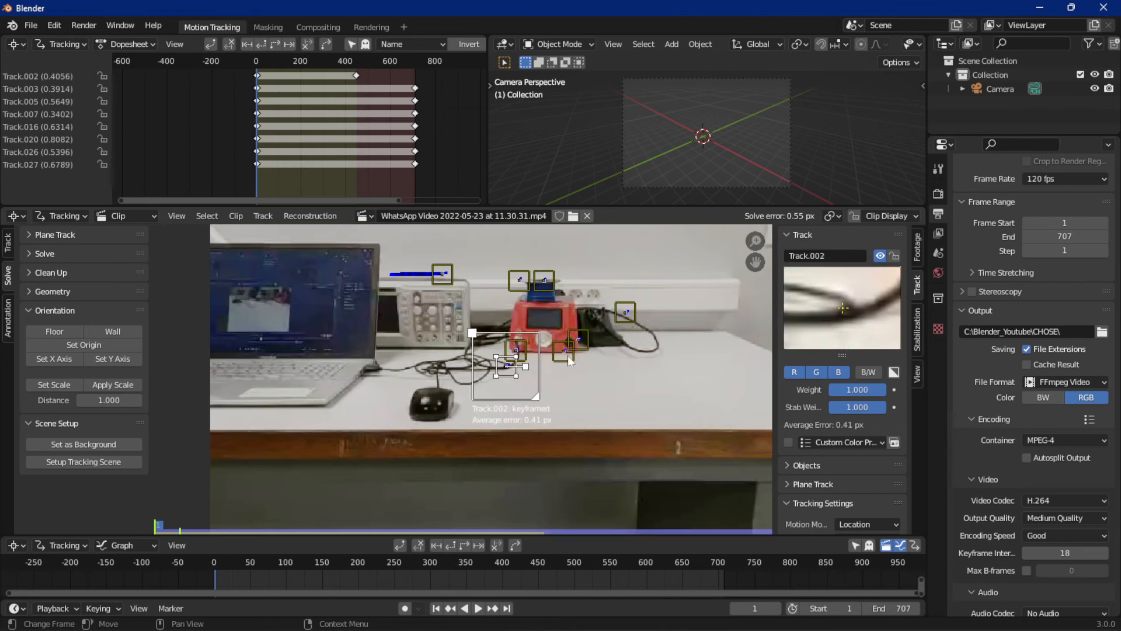
left_click(571, 362)
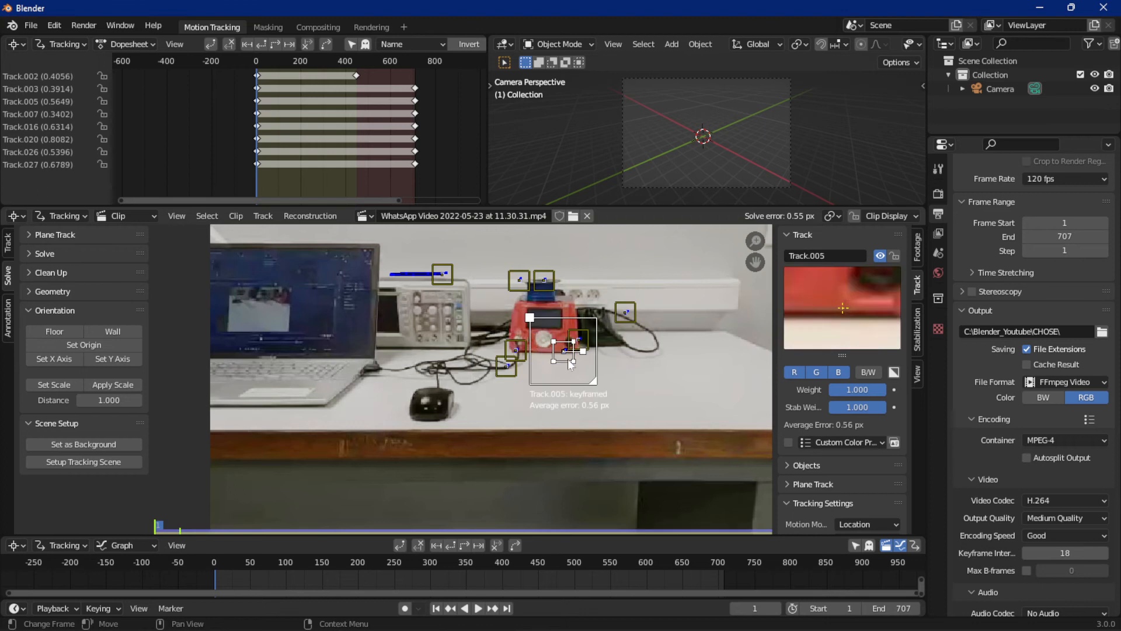
left_click(590, 338)
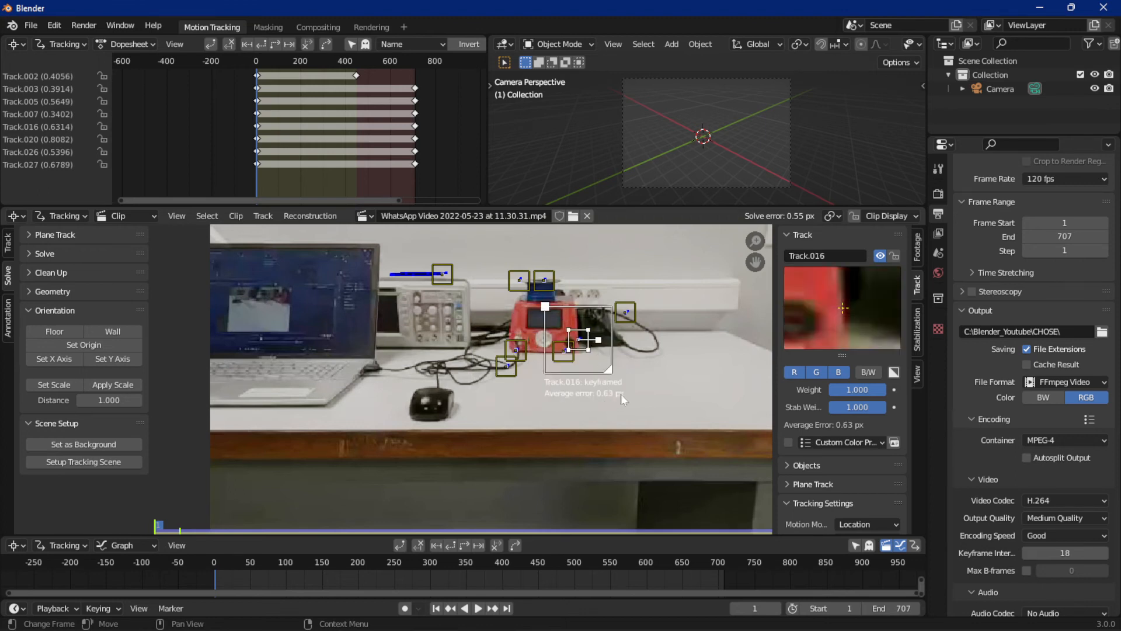
Step: Set the scene origin at Track.003, on the lower corner of the red device beside the cables
left_click(517, 351)
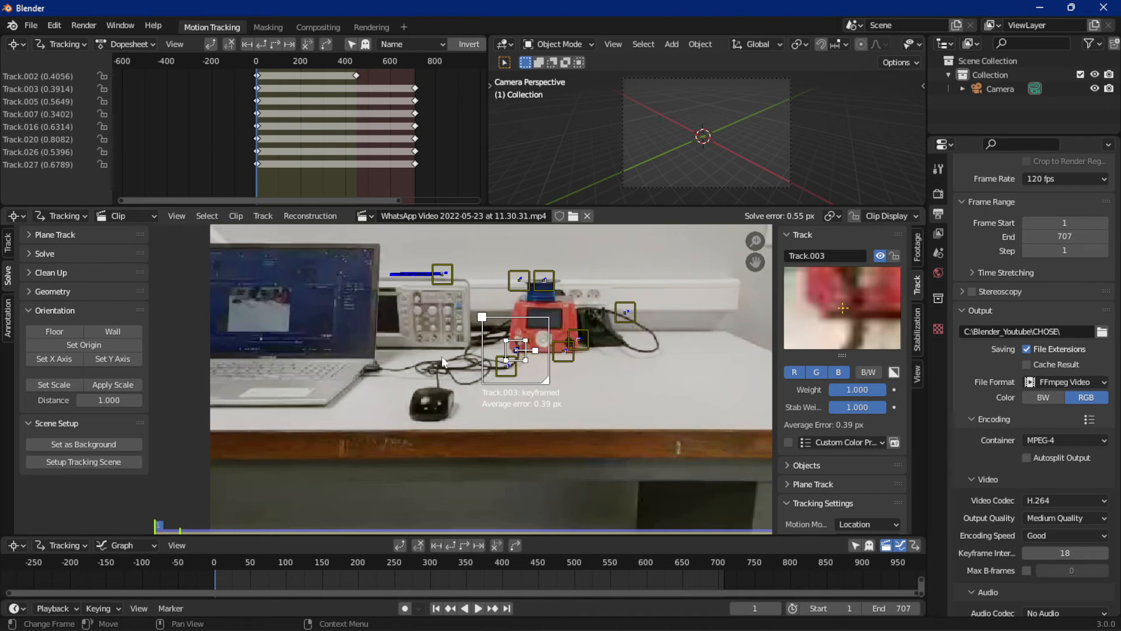
left_click(83, 344)
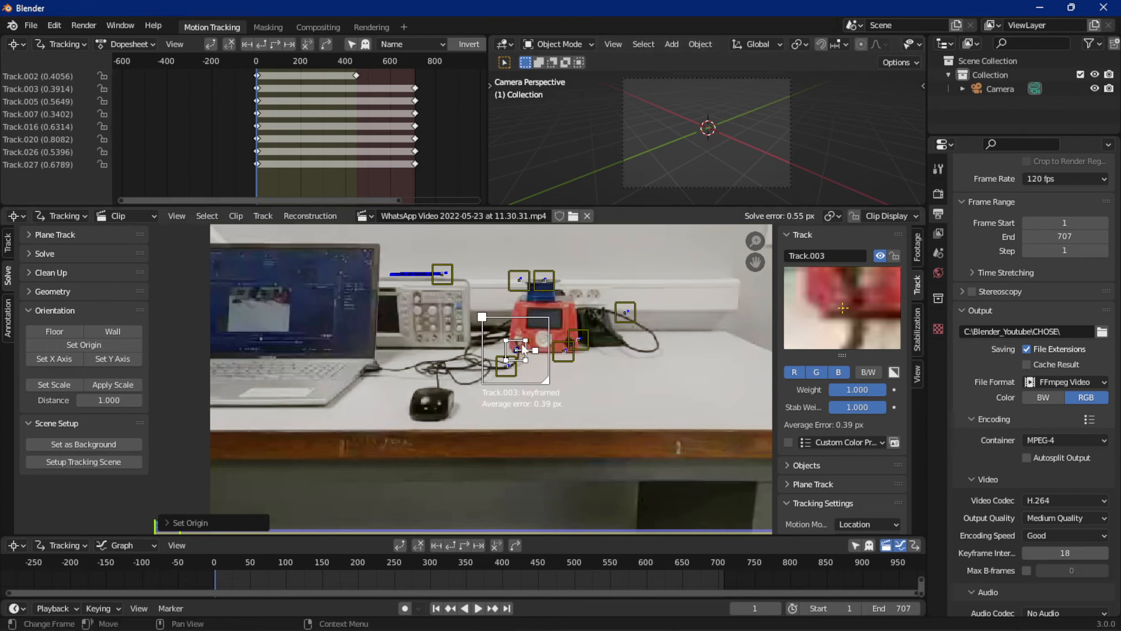
Step: Orient the scene by setting the Y axis with Track.002 on the cable and the X axis with Track.005 on the red device
left_click(503, 378)
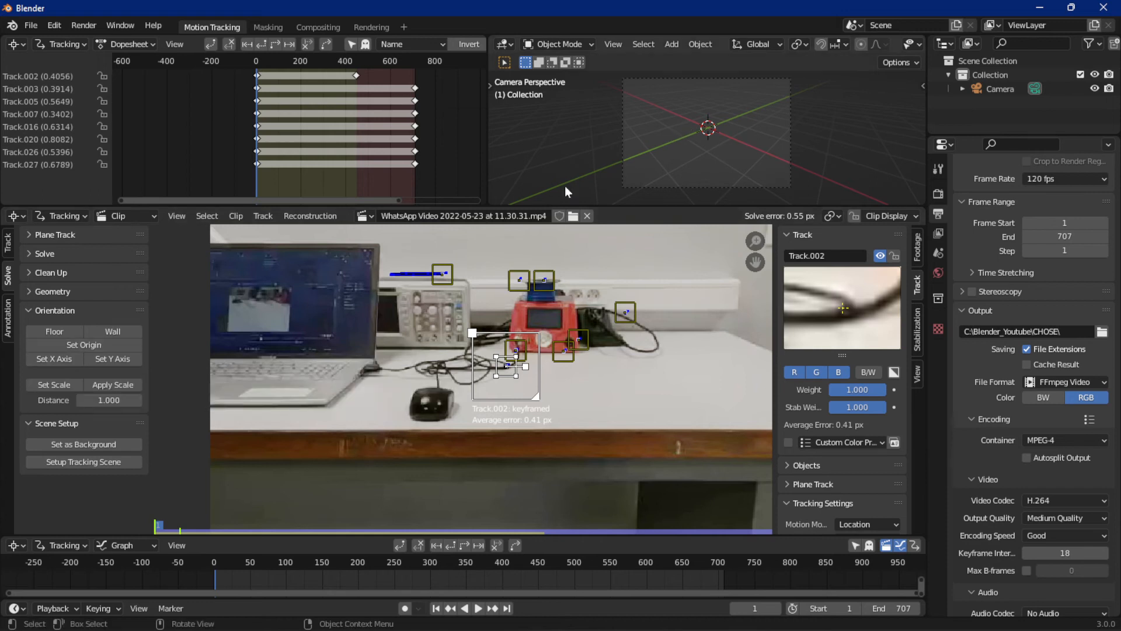
left_click(102, 359)
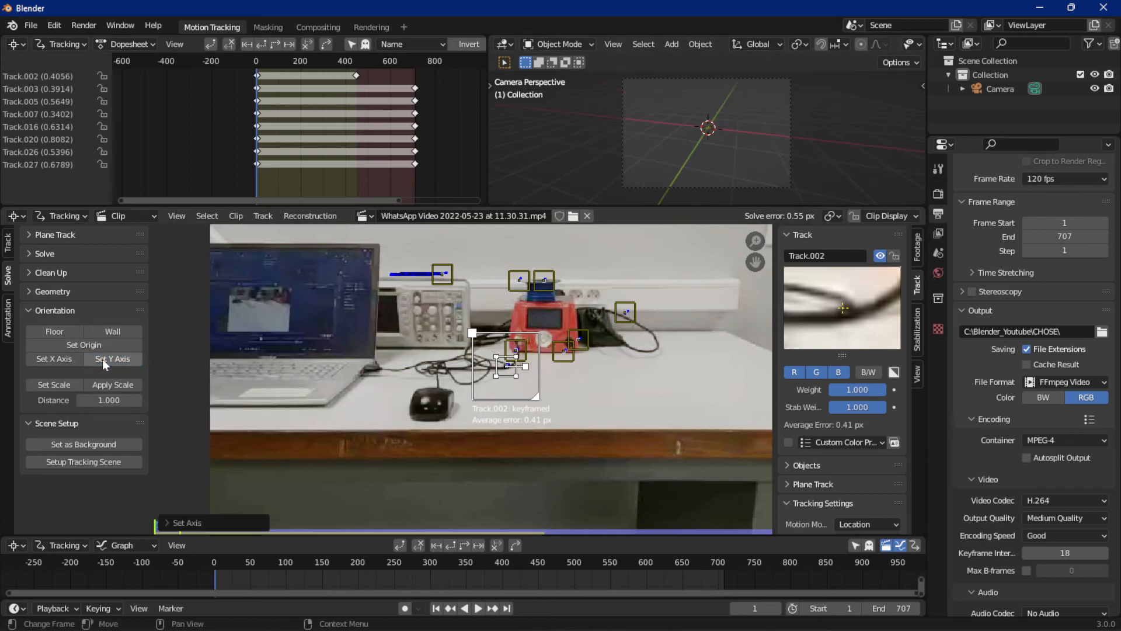
left_click(561, 357)
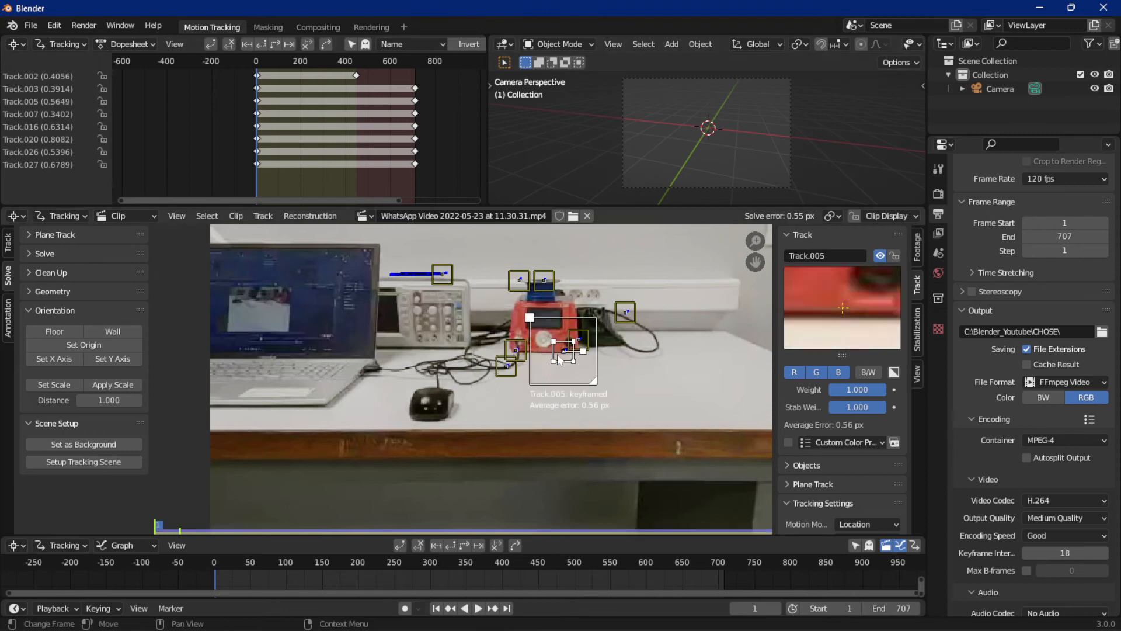
left_click(61, 358)
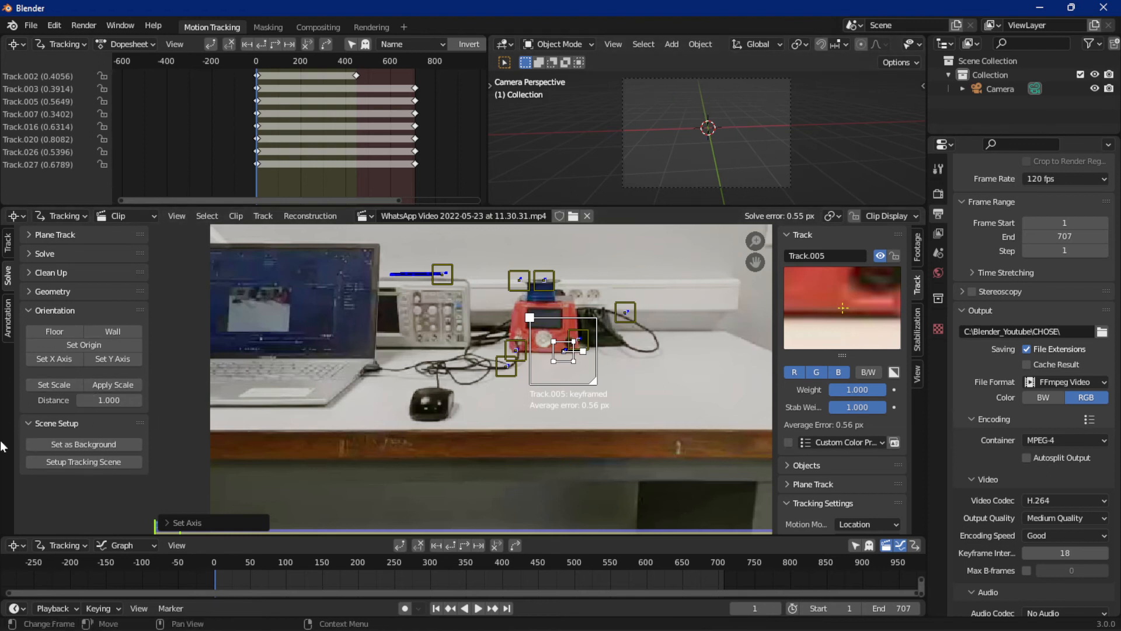
Step: Set the clip as the camera background and play the animation in the camera view to check the tracking, stopping at frame 606
left_click(59, 441)
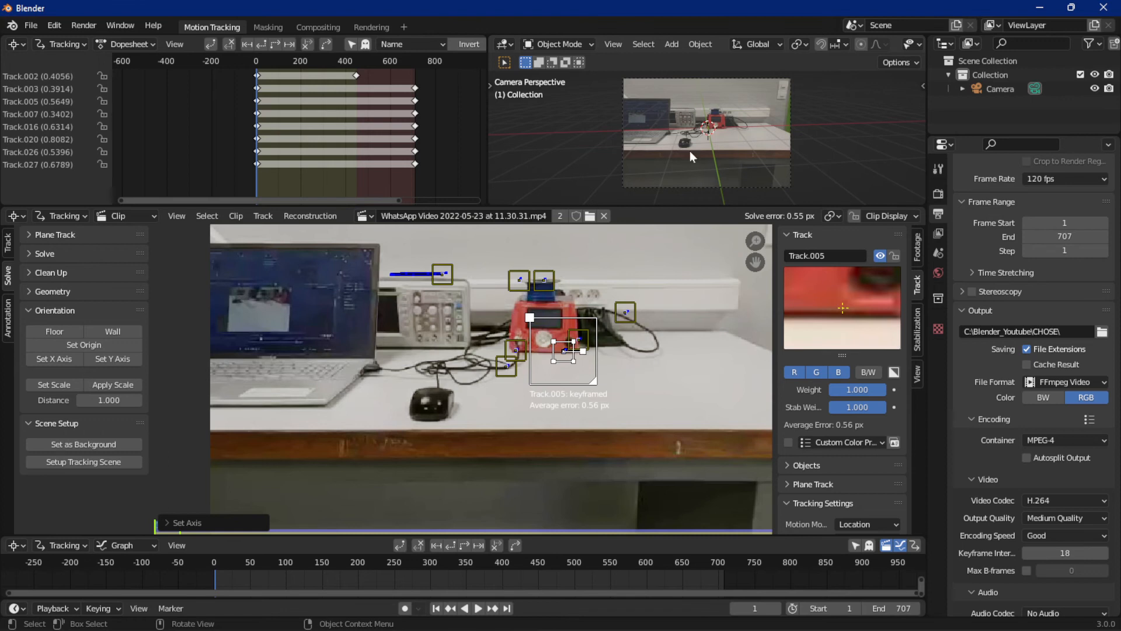
key("space")
scroll(745, 150, "up", 3)
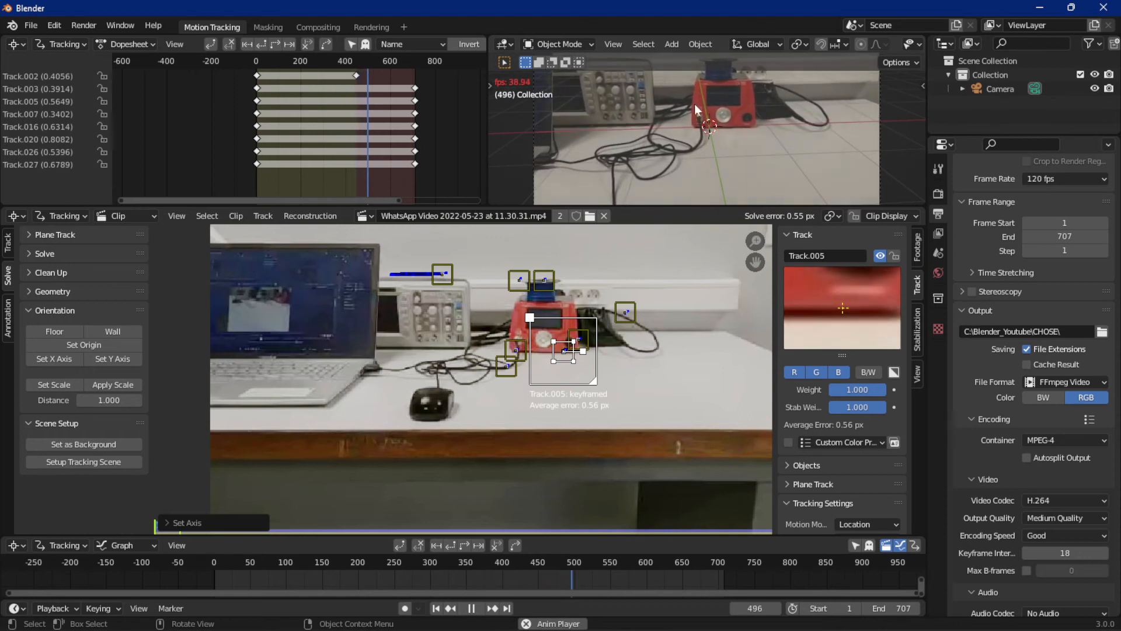
scroll(711, 112, "down", 3)
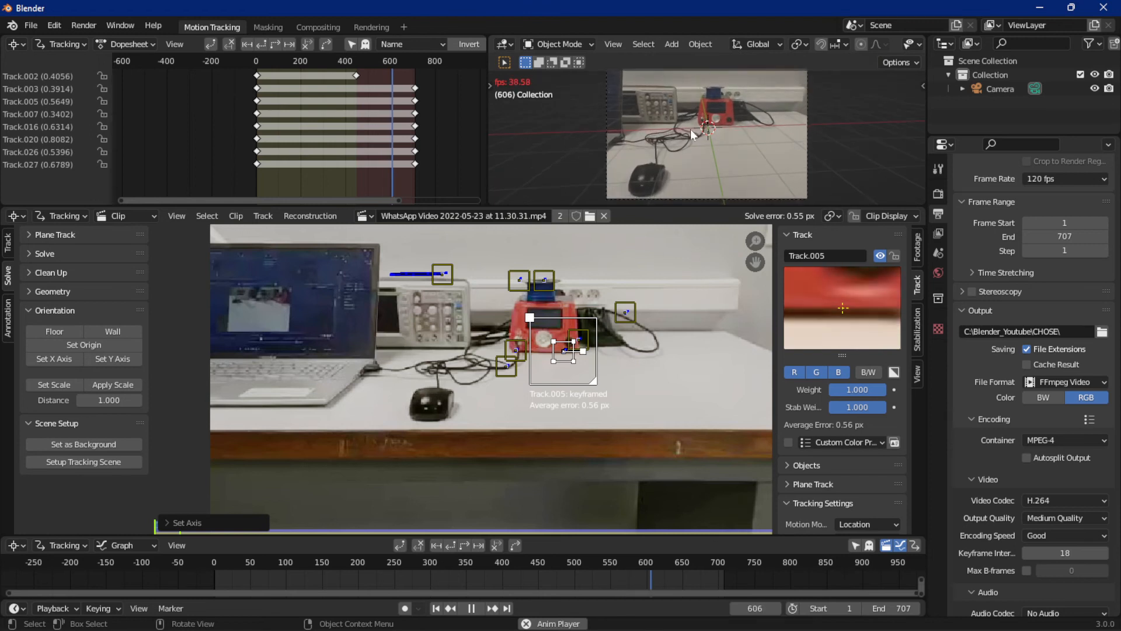
key("space")
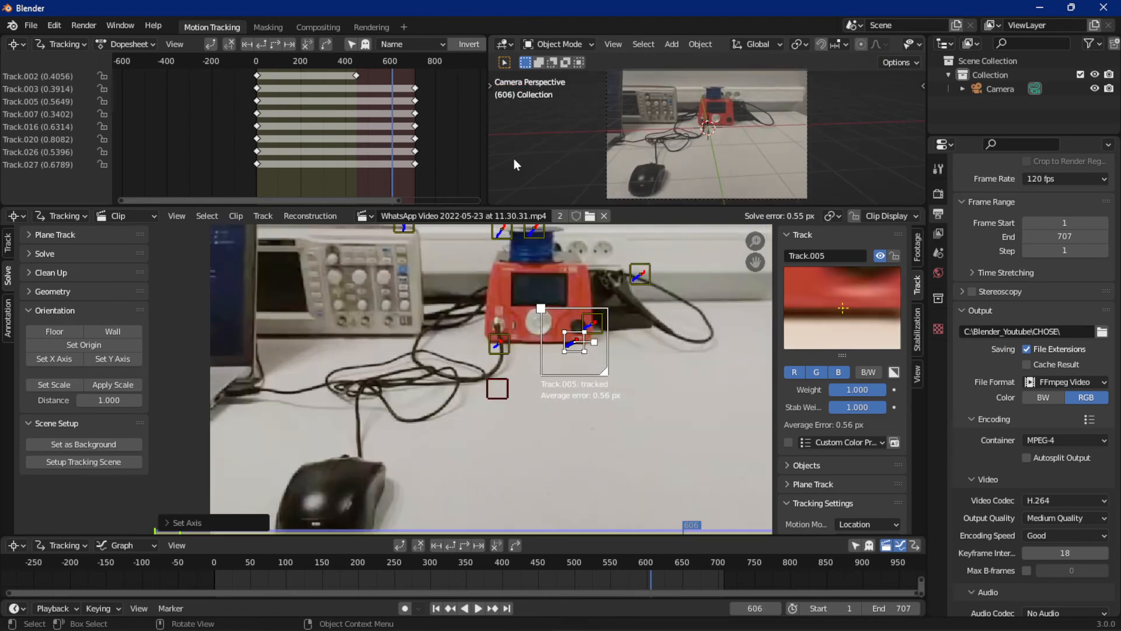
Step: Set up the tracking scene from the solved clip
scroll(526, 285, "down", 2)
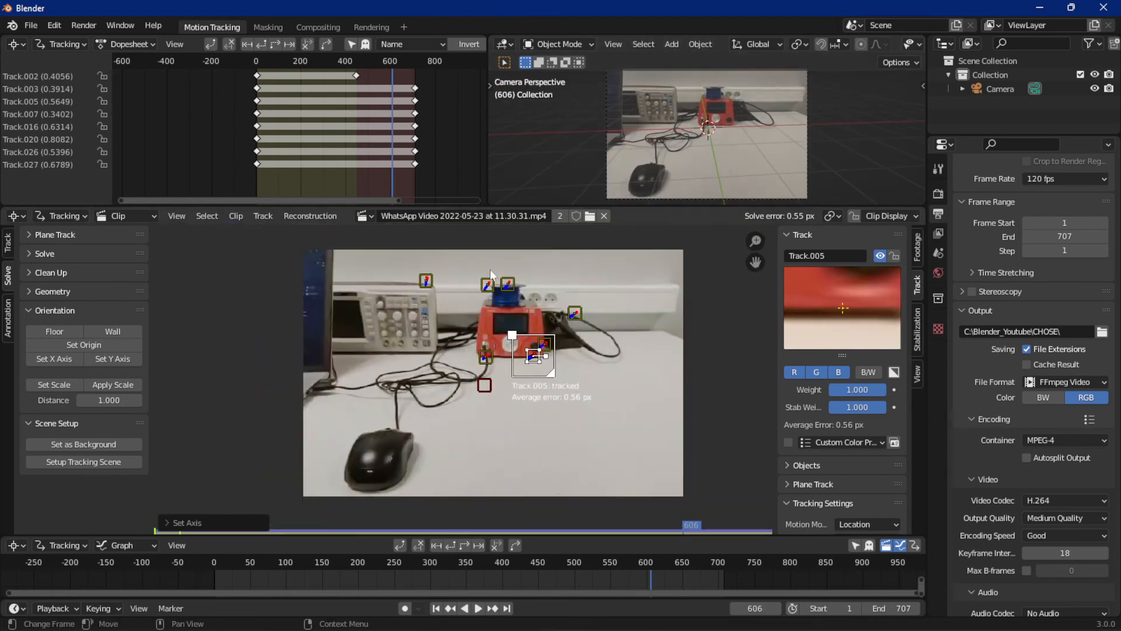
left_click(50, 461)
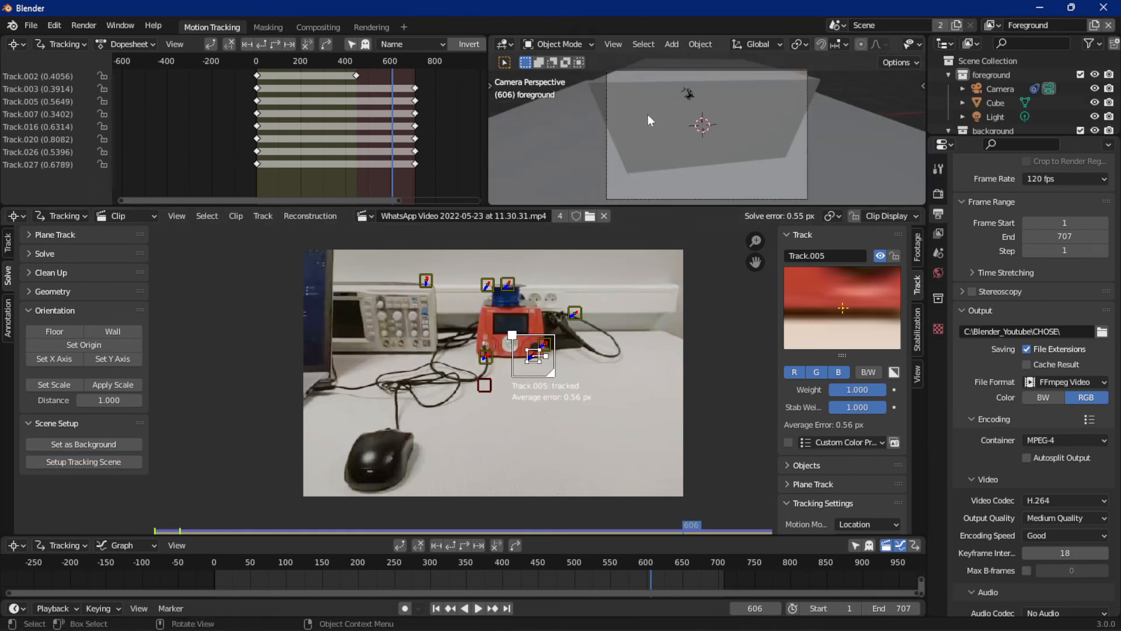
Step: Select Track.003 and Track.005 on the red device's lower edge and set the scene scale with a distance of 0.6
left_click(486, 388)
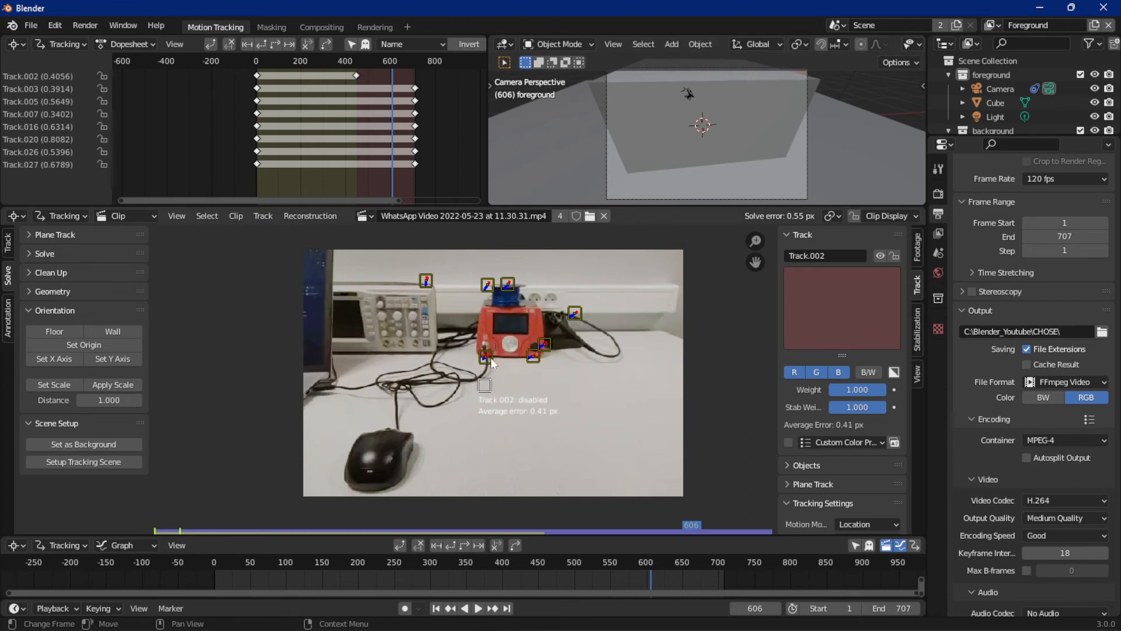
left_click(486, 357)
left_click(532, 357, "shift")
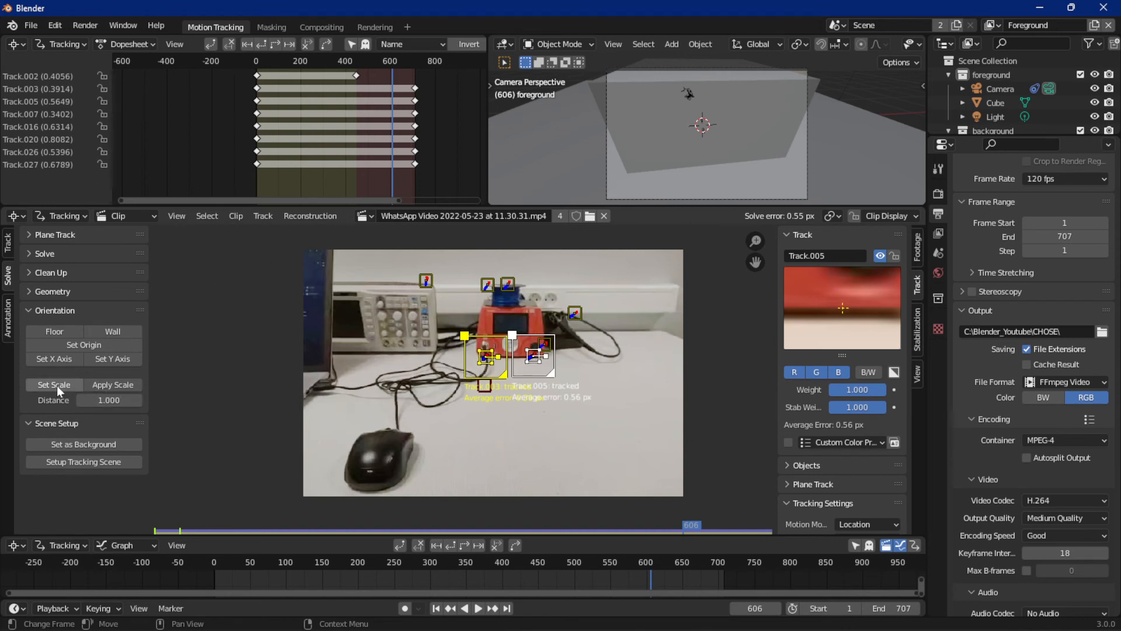
left_click(111, 400)
type("-0.3")
key("Return")
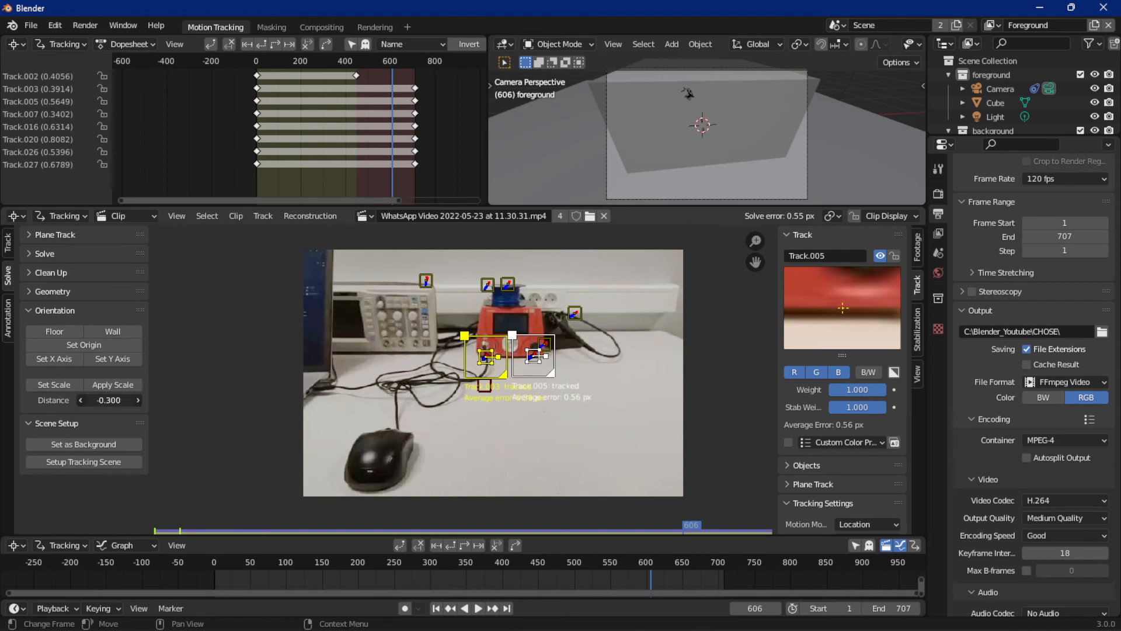
left_click_drag(109, 400, 116, 400)
left_click(53, 384)
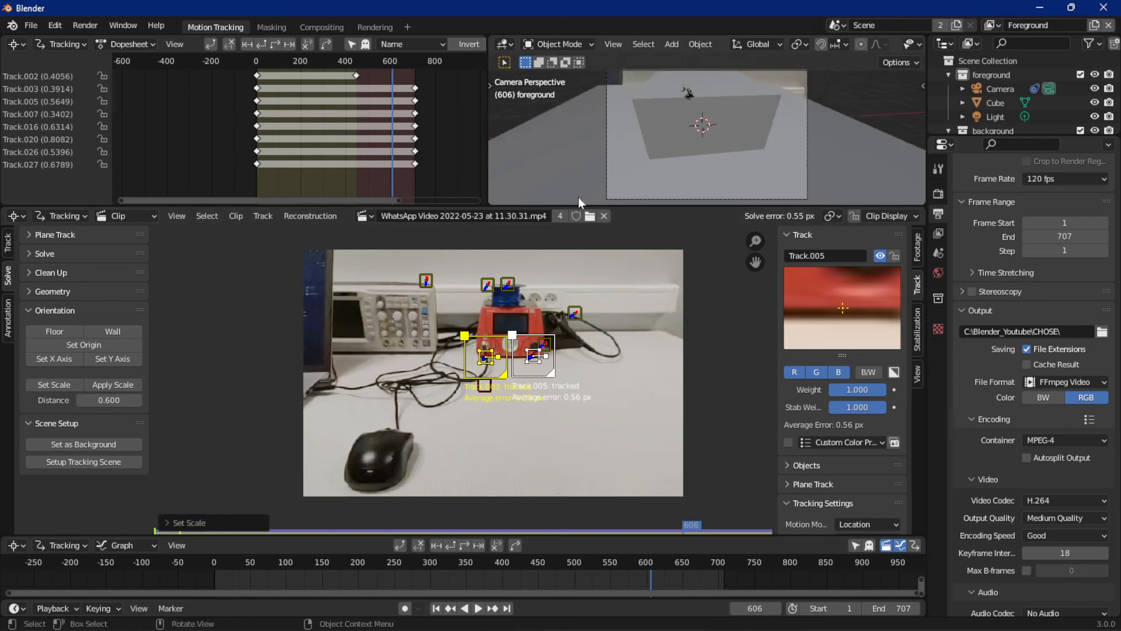
Step: Try a scale distance of 0.4 between the two selected tracks, followed by a larger one
left_click(81, 401)
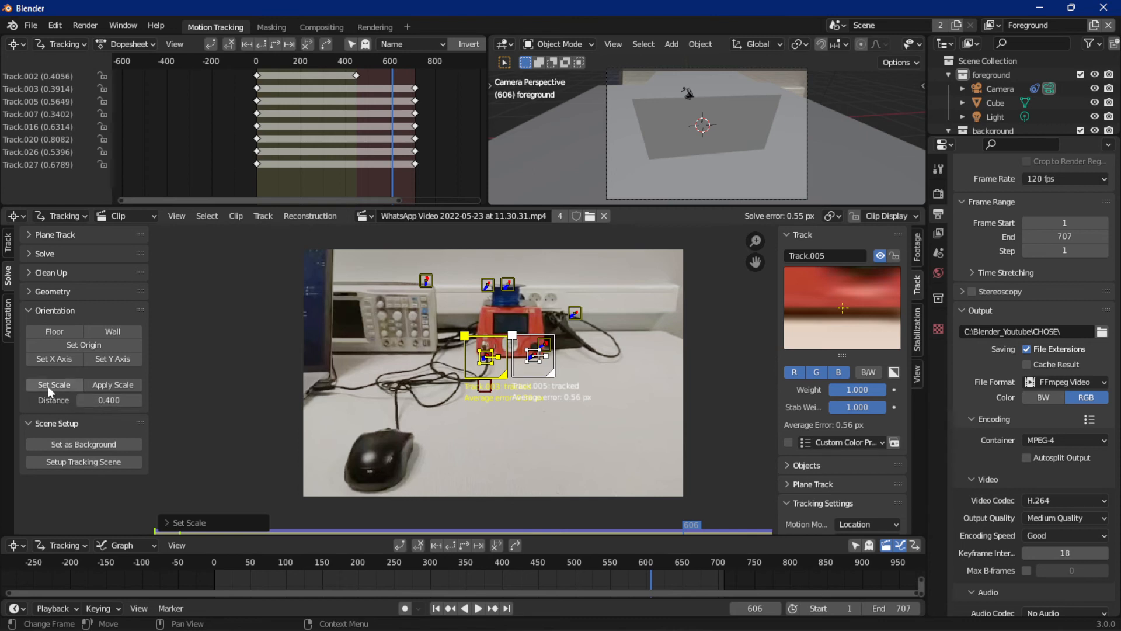
left_click(48, 387)
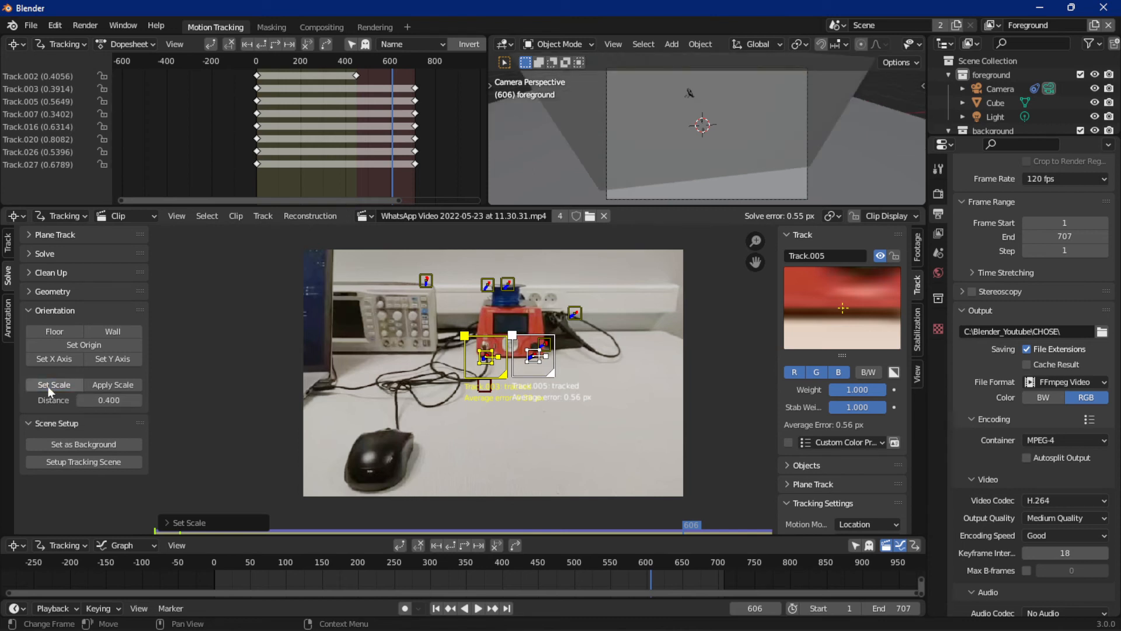
left_click(135, 401)
left_click(136, 402)
left_click(136, 401)
left_click(55, 382)
Step: Rescale the scene with a distance of 1.2 between the two selected tracks
left_click(139, 400)
left_click(138, 400)
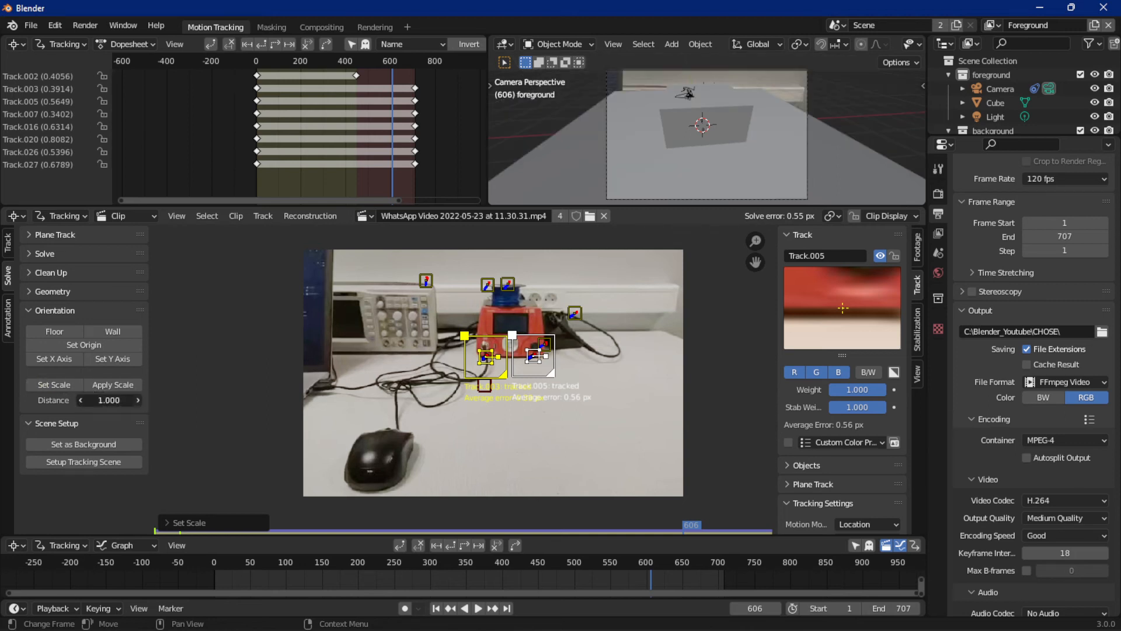
left_click(138, 400)
left_click(138, 400)
left_click(57, 385)
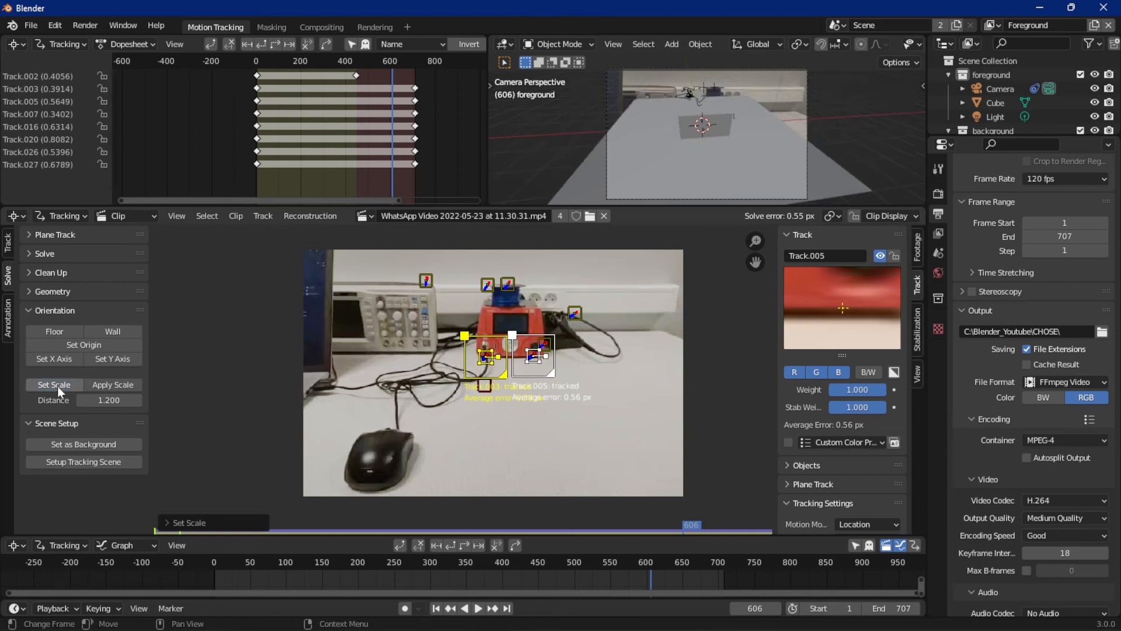
Step: Increase the scale distance to 1.6 and apply it as the scene scale for the two selected tracks
left_click(141, 401)
left_click(140, 401)
left_click(140, 400)
left_click(140, 400)
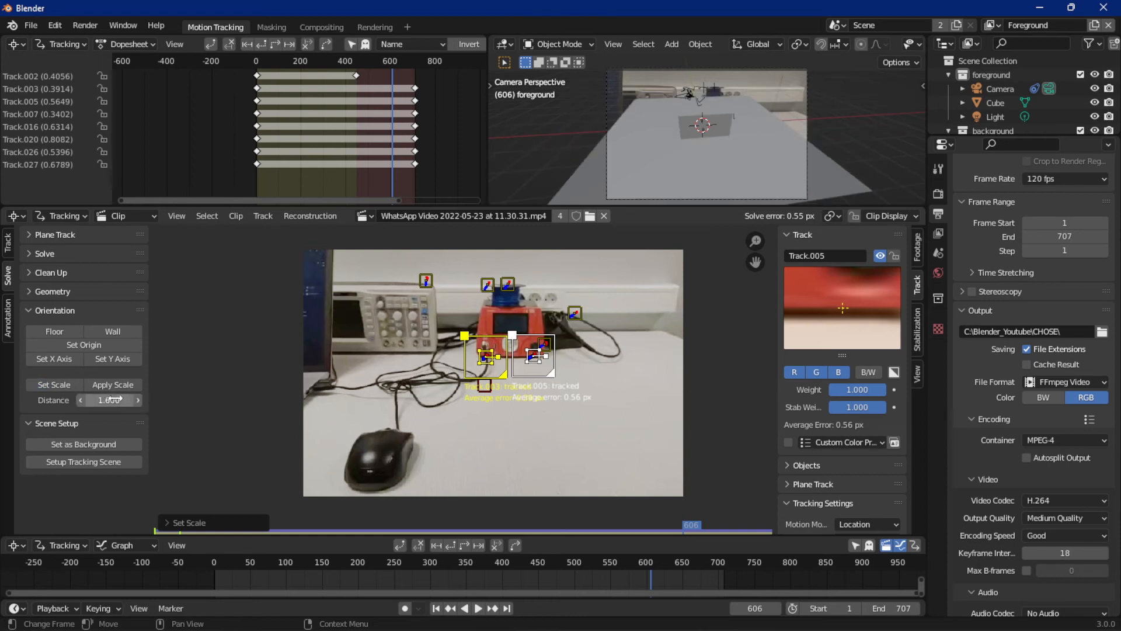
left_click(55, 386)
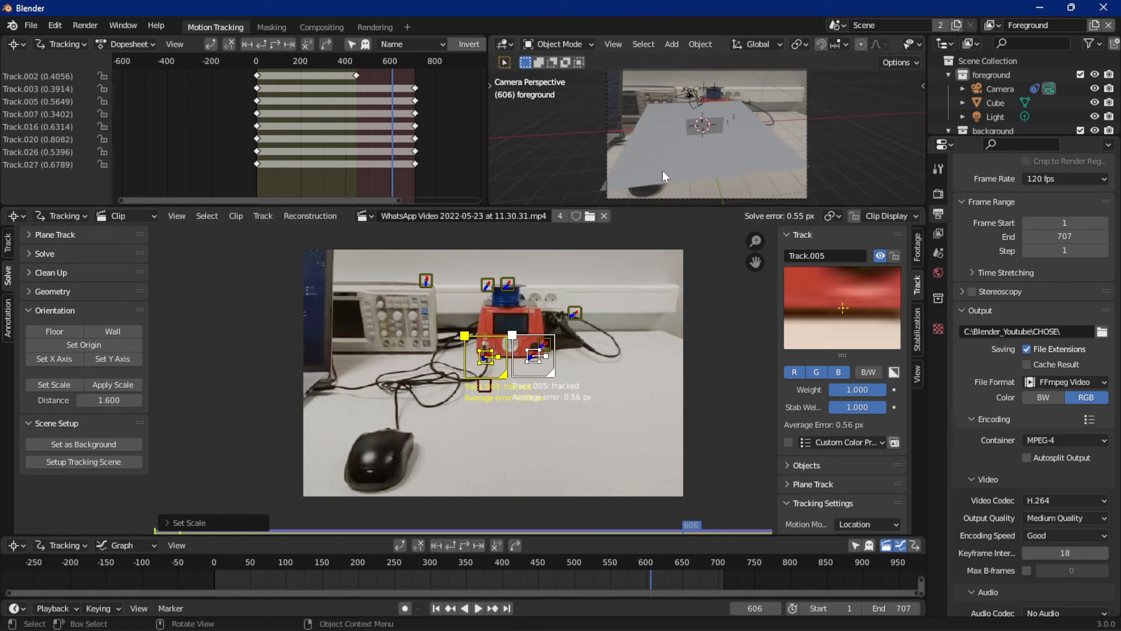
Step: Set the scene scale from the two selected tracks with a distance of 2.3
left_click(138, 401)
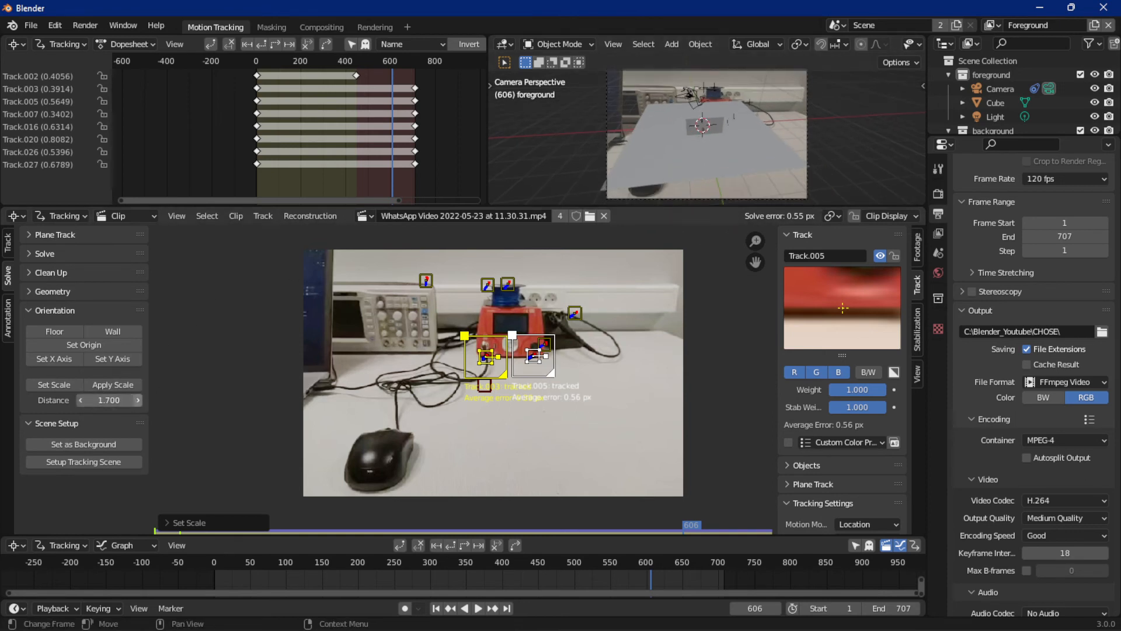
left_click(138, 400)
left_click(138, 401)
left_click(137, 401)
left_click(137, 401)
left_click(137, 401)
left_click(138, 401)
left_click(60, 384)
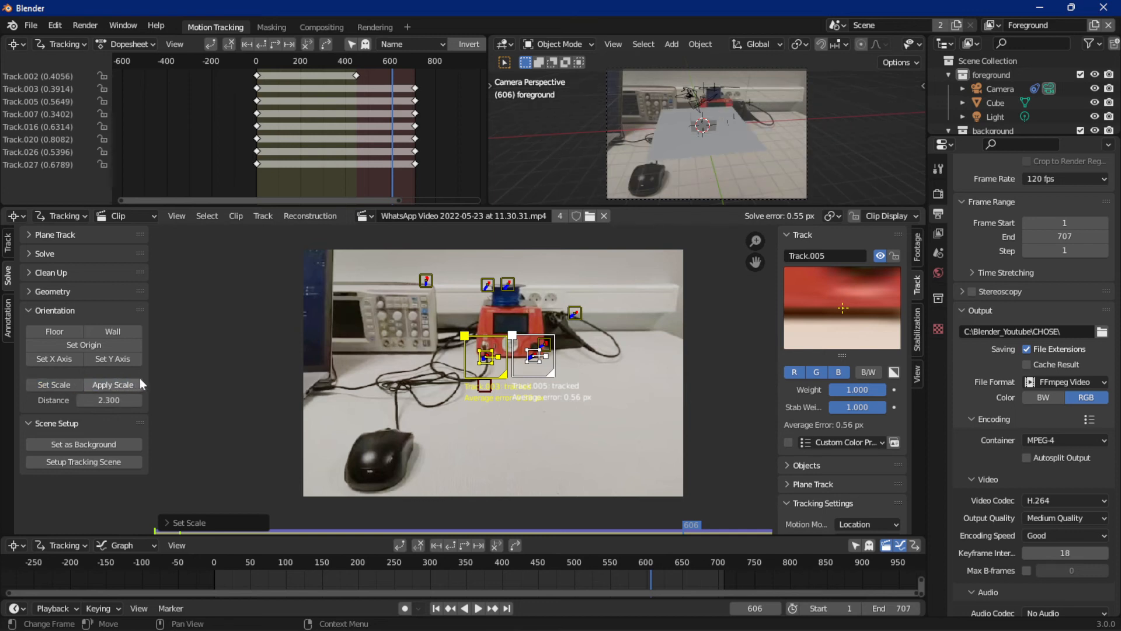
Step: Play the animation in the camera view to check the ground plane against the desk, stopping at frame 106
key("space")
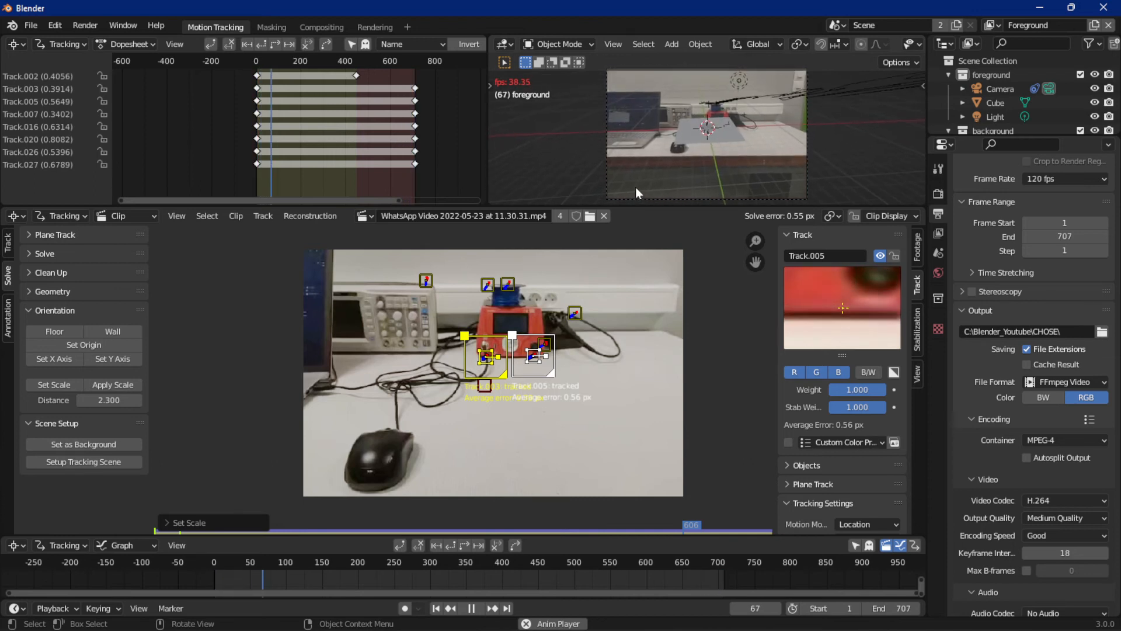
key("space")
scroll(713, 166, "up", 4)
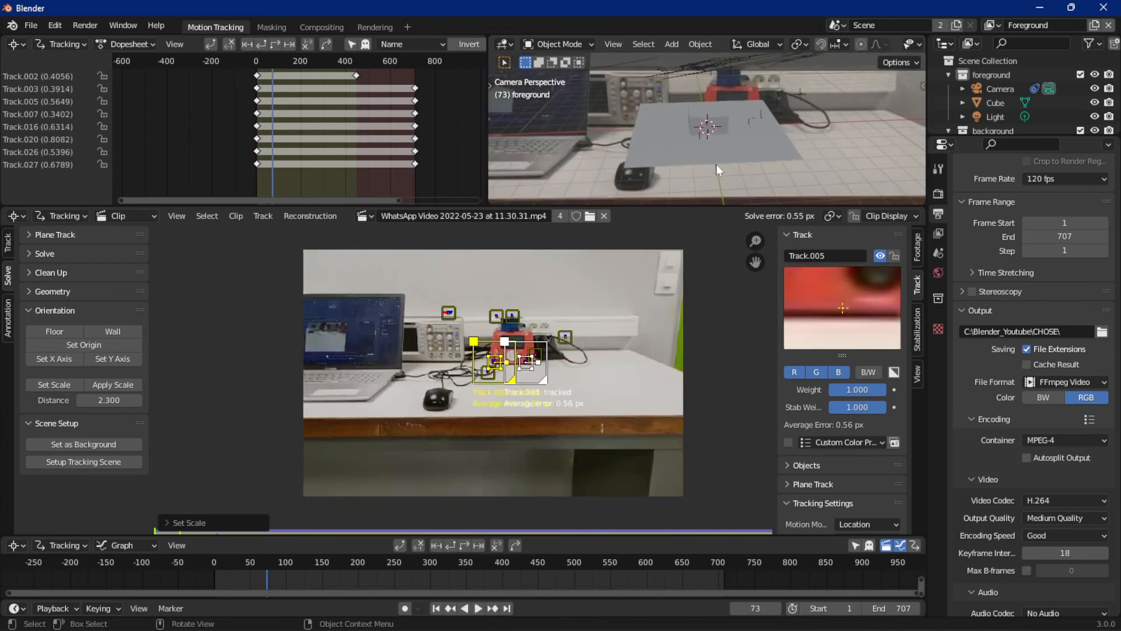
scroll(714, 163, "down", 1)
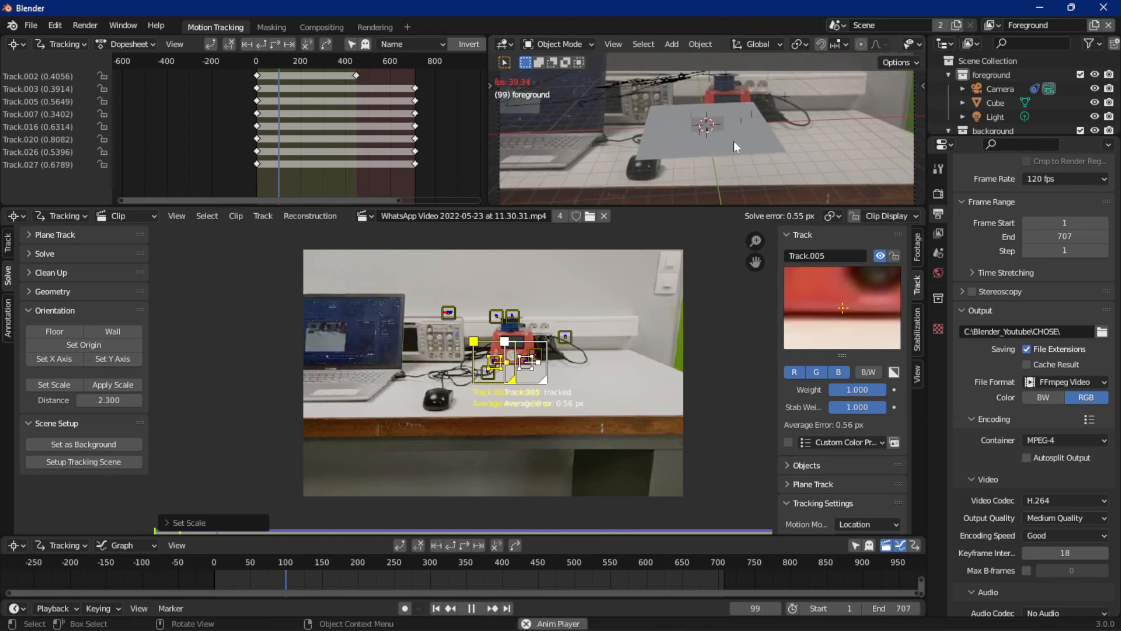
key("space")
Step: Hide the Ground plane in the viewport and play the animation to check the cube's tracking, stopping at frame 235
scroll(1013, 104, "down", 3)
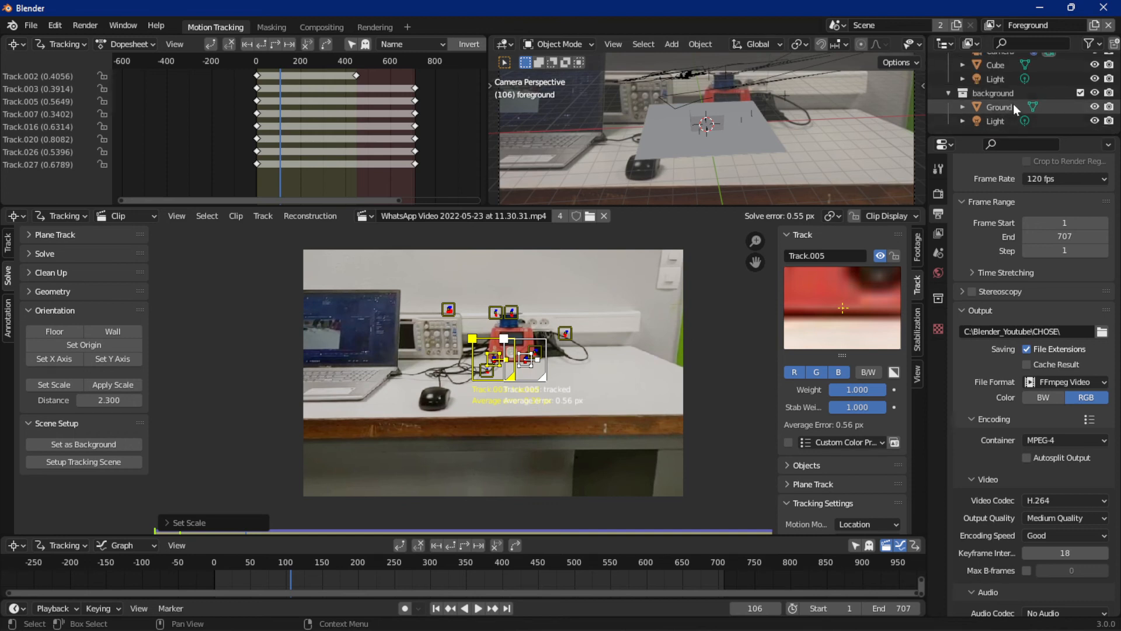
left_click(1095, 106)
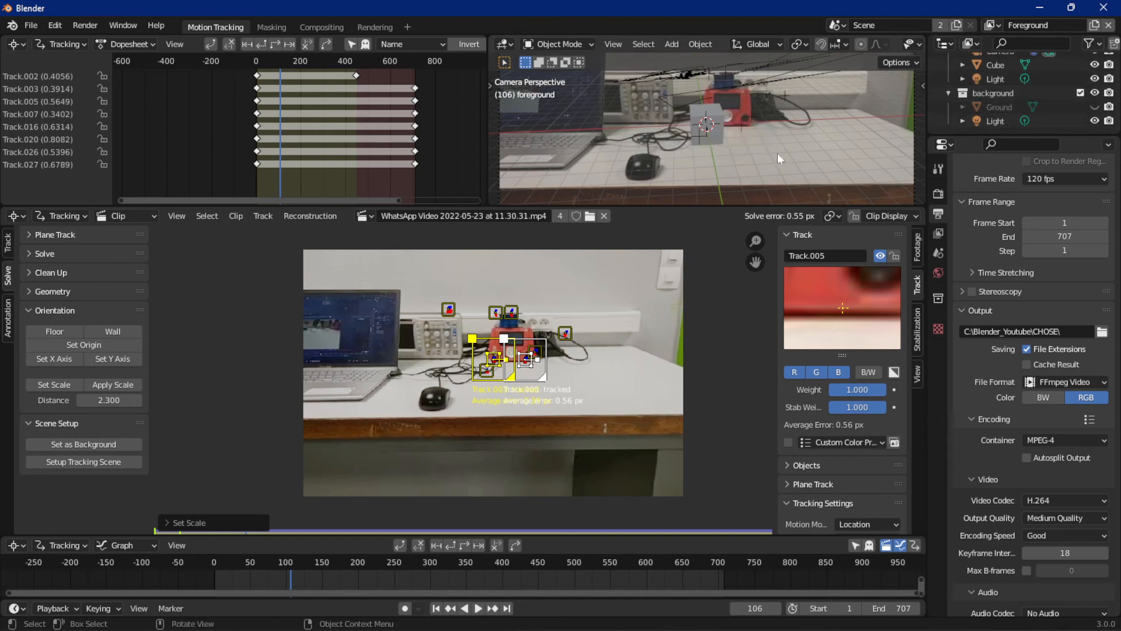
key("space")
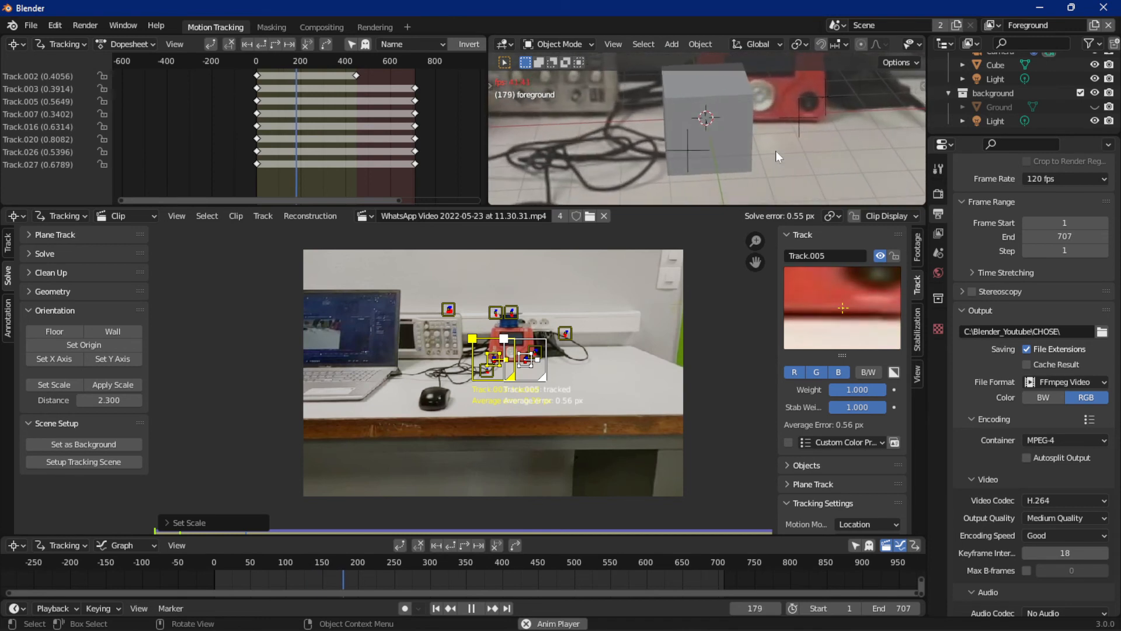
key("space")
scroll(748, 145, "down", 2)
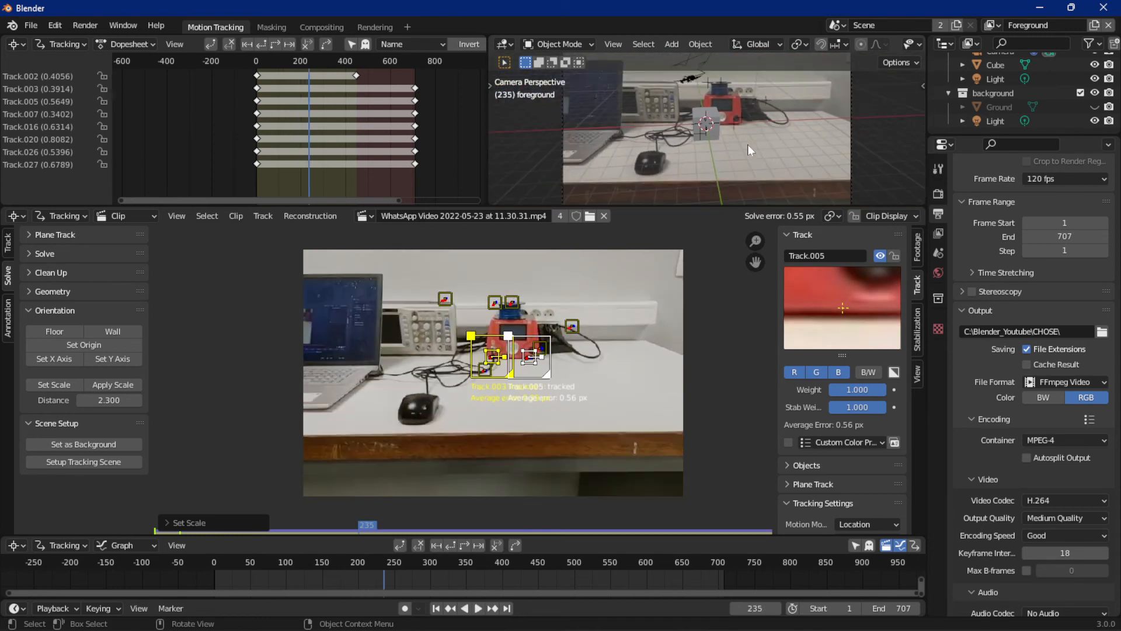
Step: Select the tracked camera and enlarge the 3D viewport in height and width
left_click(713, 120)
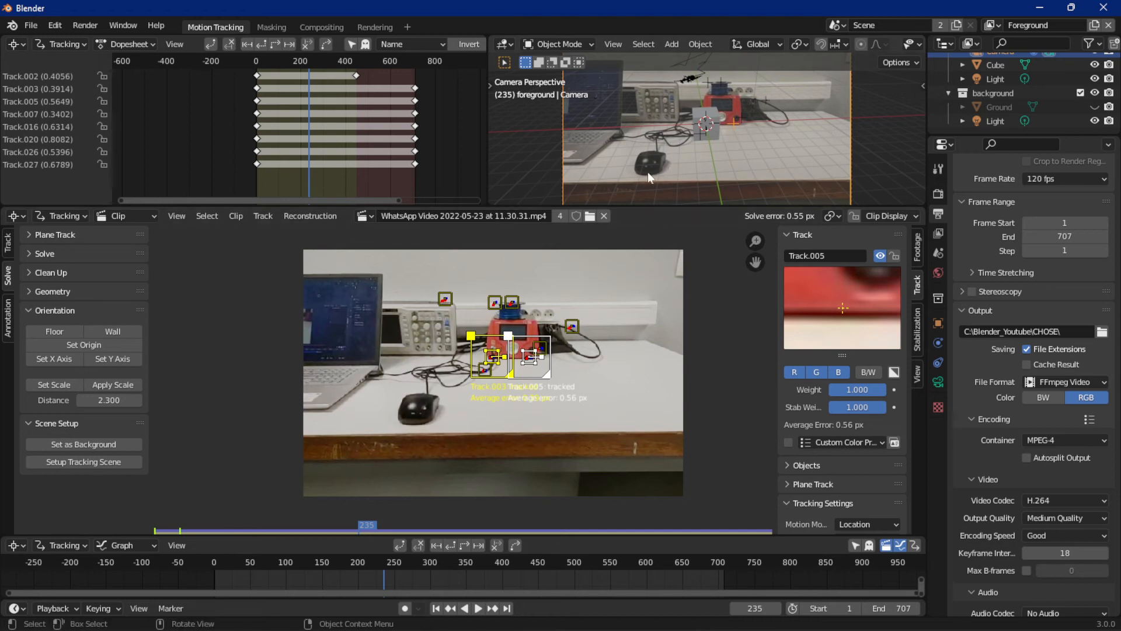
scroll(677, 140, "down", 2)
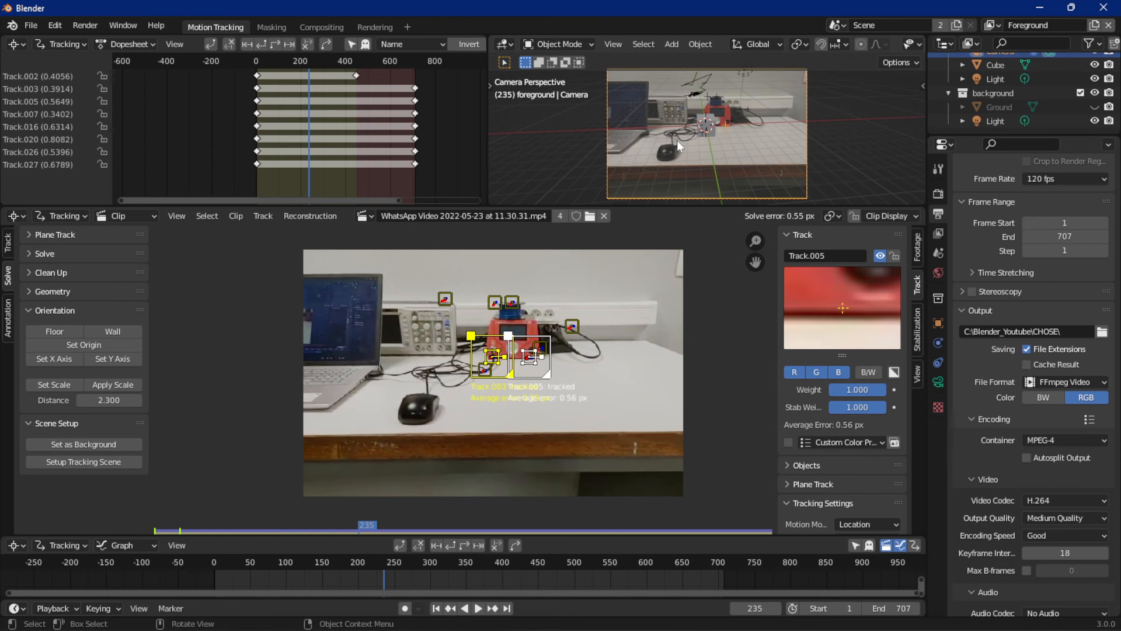
scroll(692, 132, "up", 3)
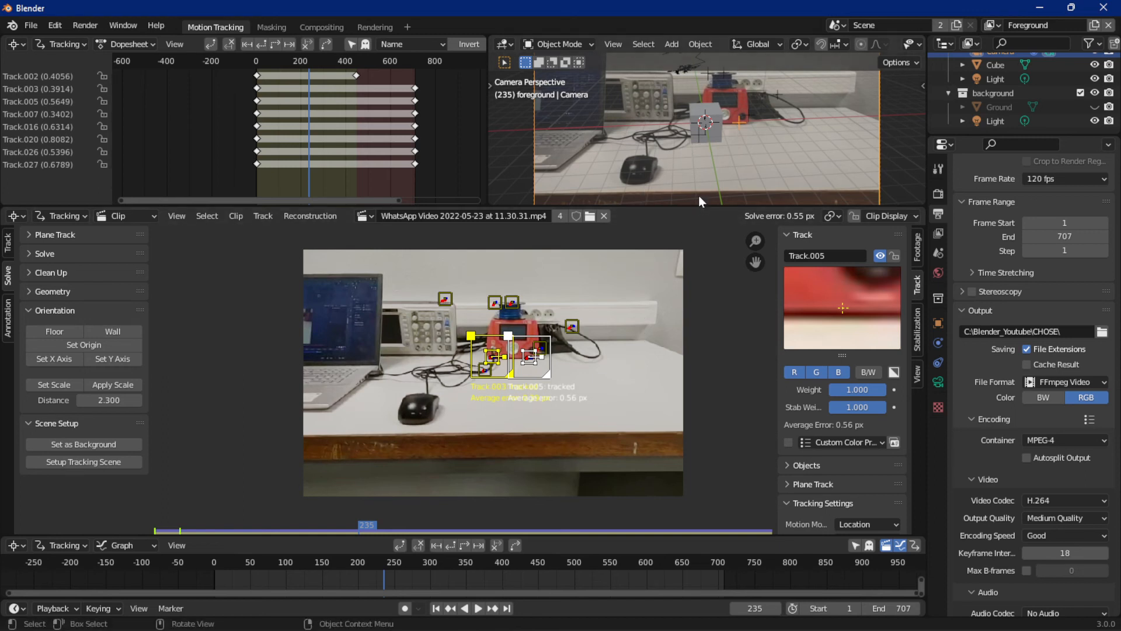
left_click_drag(689, 209, 648, 417)
left_click_drag(486, 260, 232, 283)
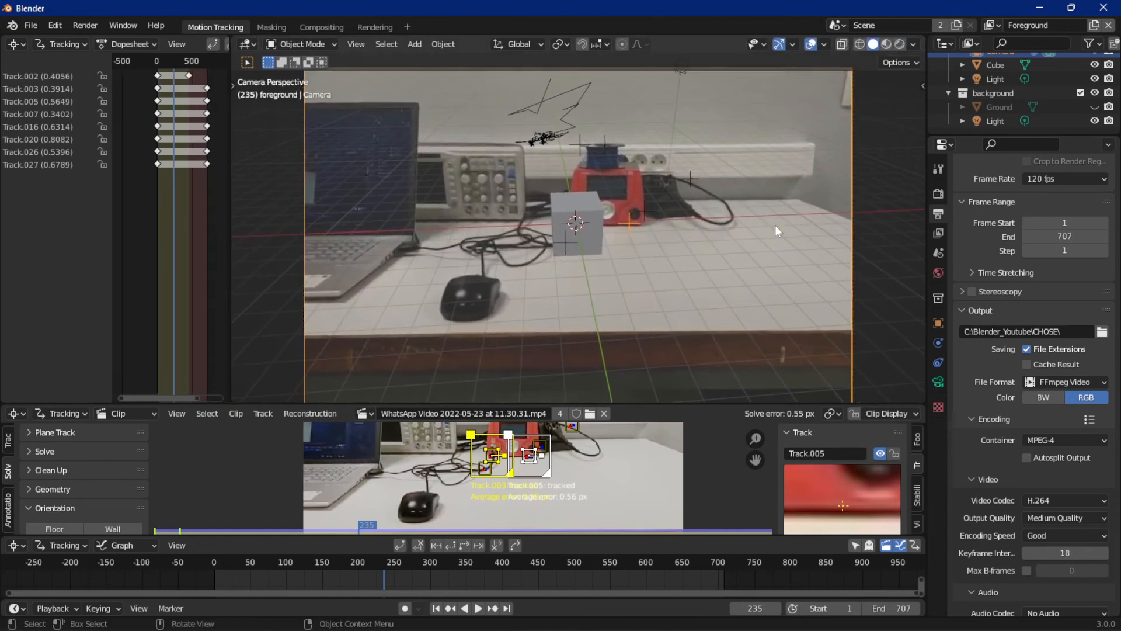
Step: Play the animation from outside the camera view to examine the camera's movement around the cube, ending at frame 1
middle_click_drag(762, 226, 642, 245)
scroll(700, 232, "down", 5)
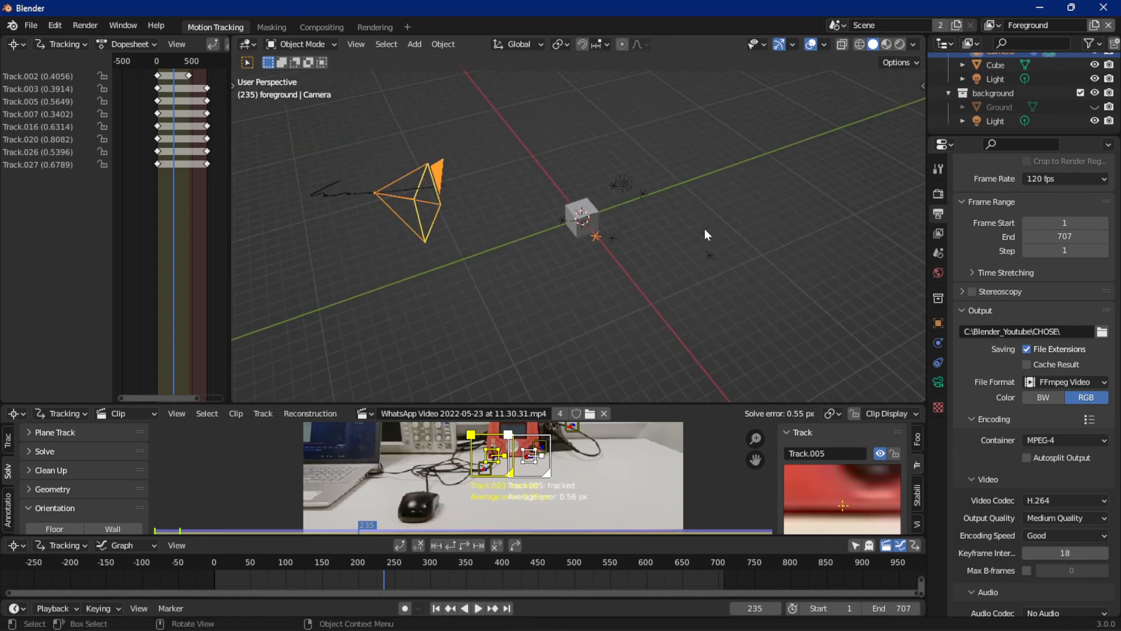
key("space")
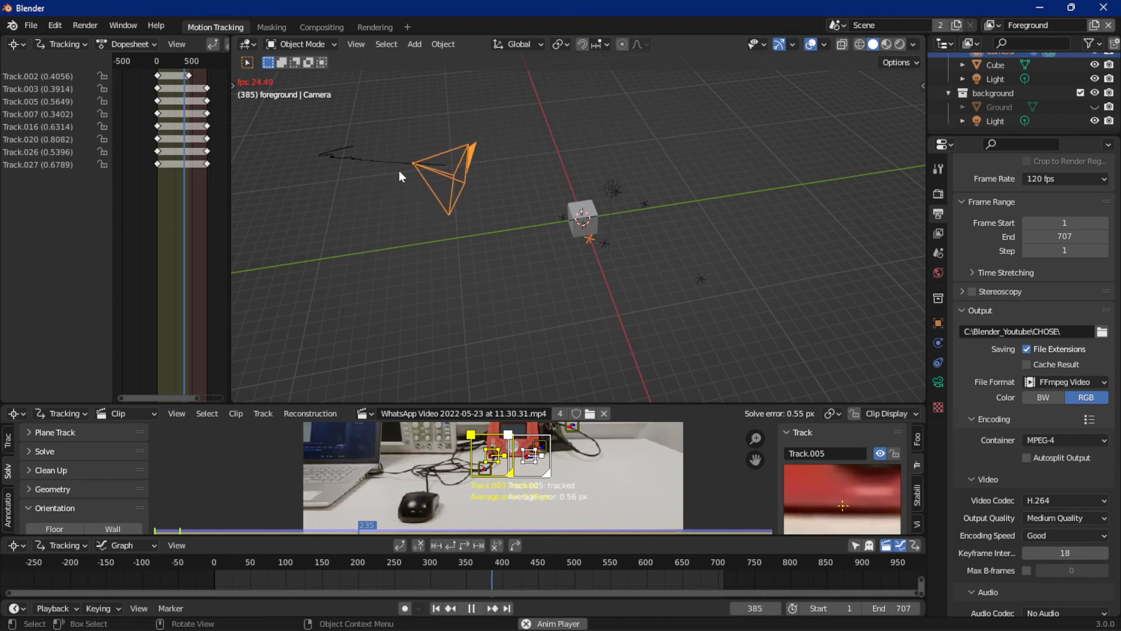
key("Escape")
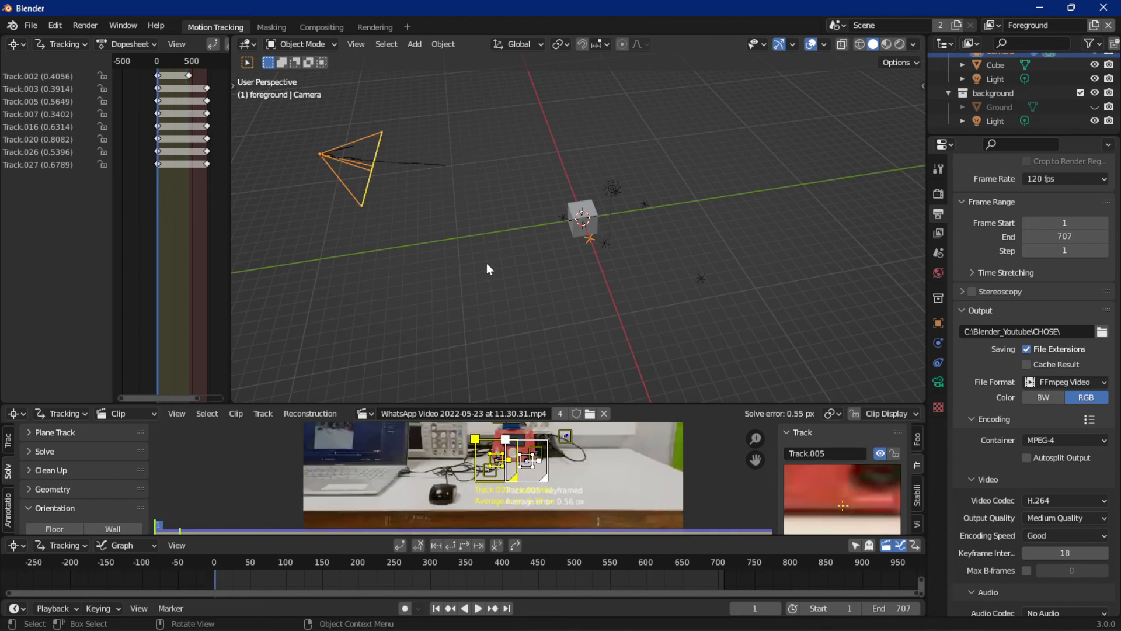
Step: Enlarge the clip editor and give Track.003 on the red device's lower corner a white custom color
left_click_drag(635, 405, 645, 145)
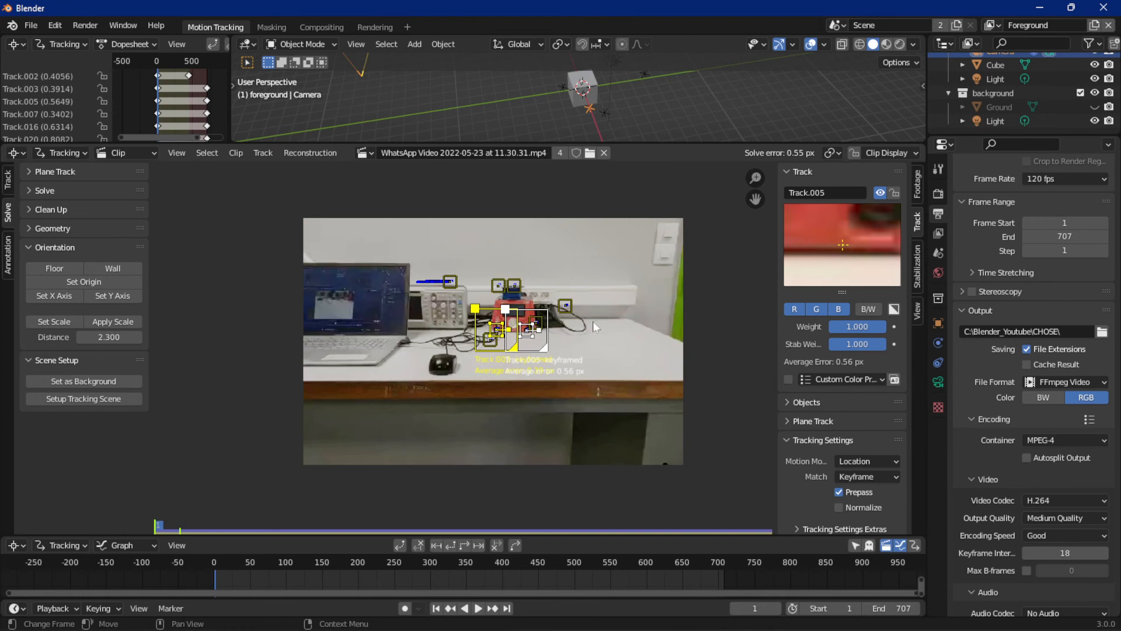
scroll(593, 321, "up", 5)
left_click(716, 416)
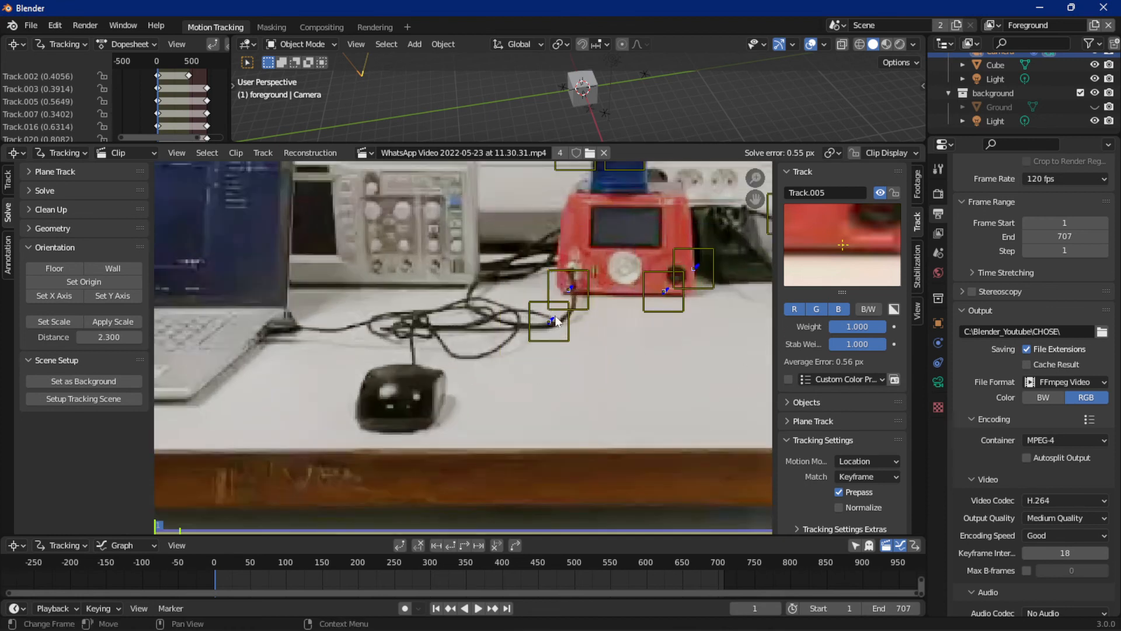
left_click(584, 295)
left_click(788, 379)
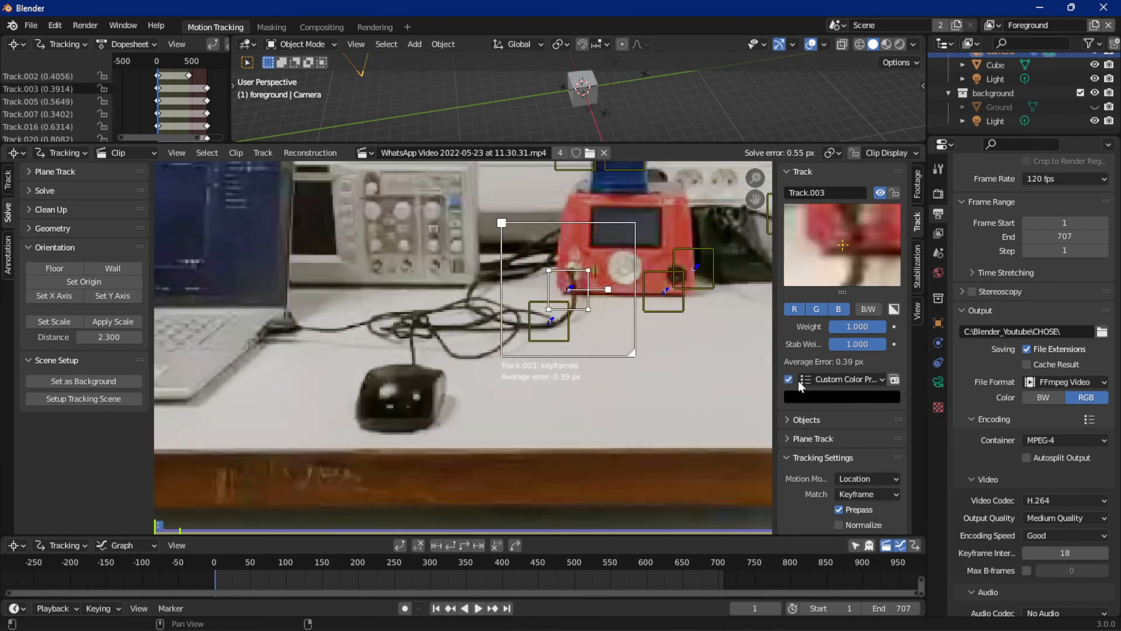
left_click(832, 399)
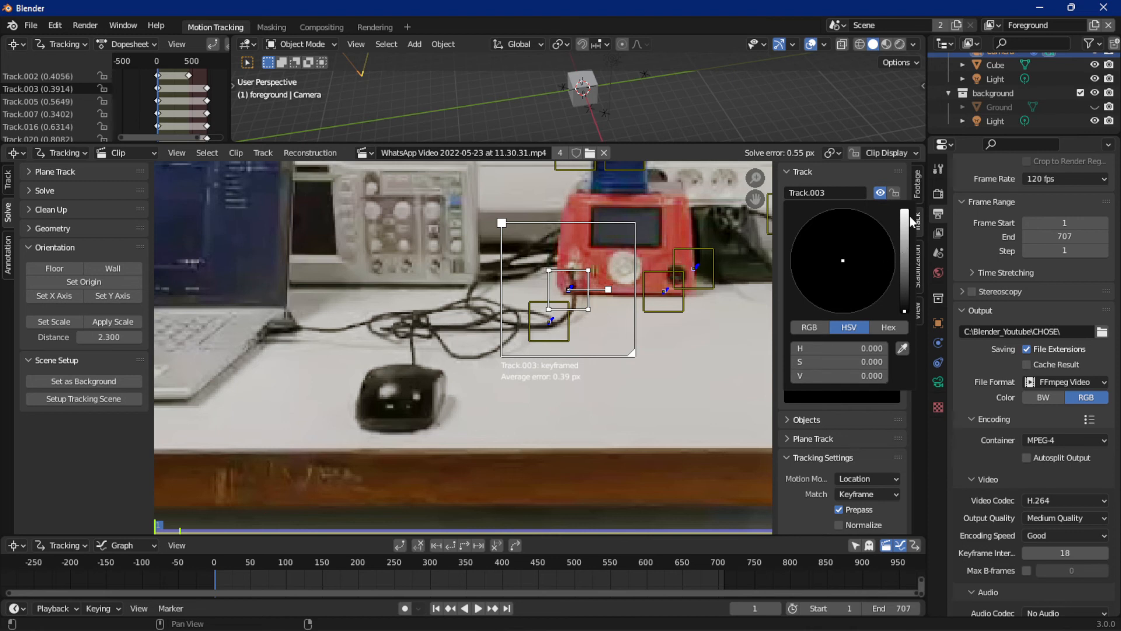
left_click_drag(905, 284, 904, 246)
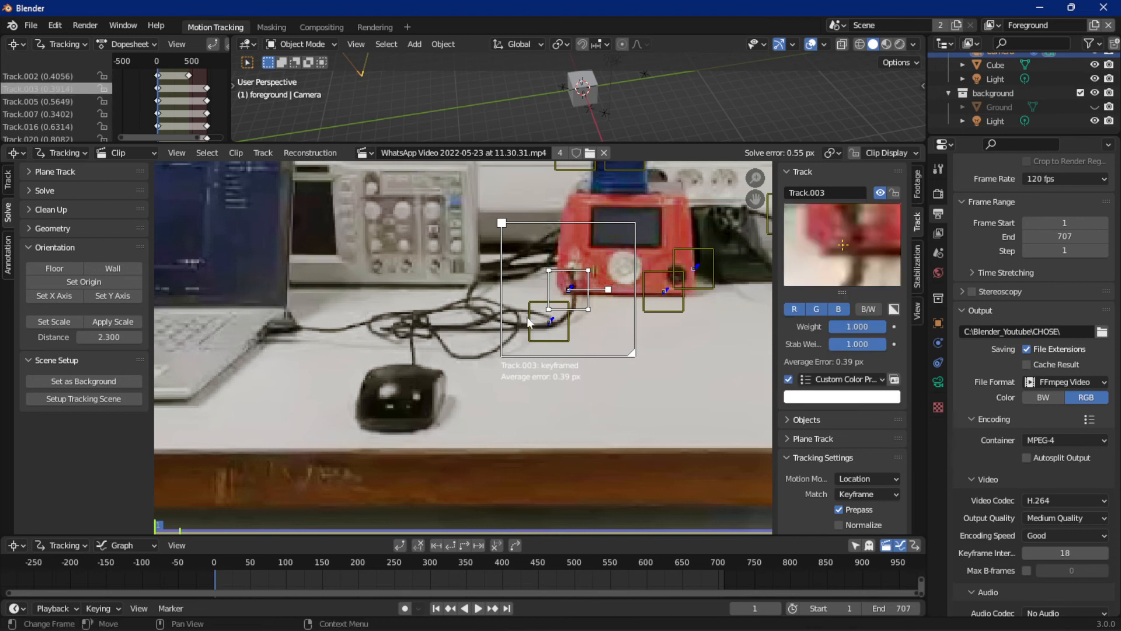
Step: Give Track.002 on the cable a yellow-green custom color with hue 0.231, saturation 0.935 and value 1
left_click(539, 339)
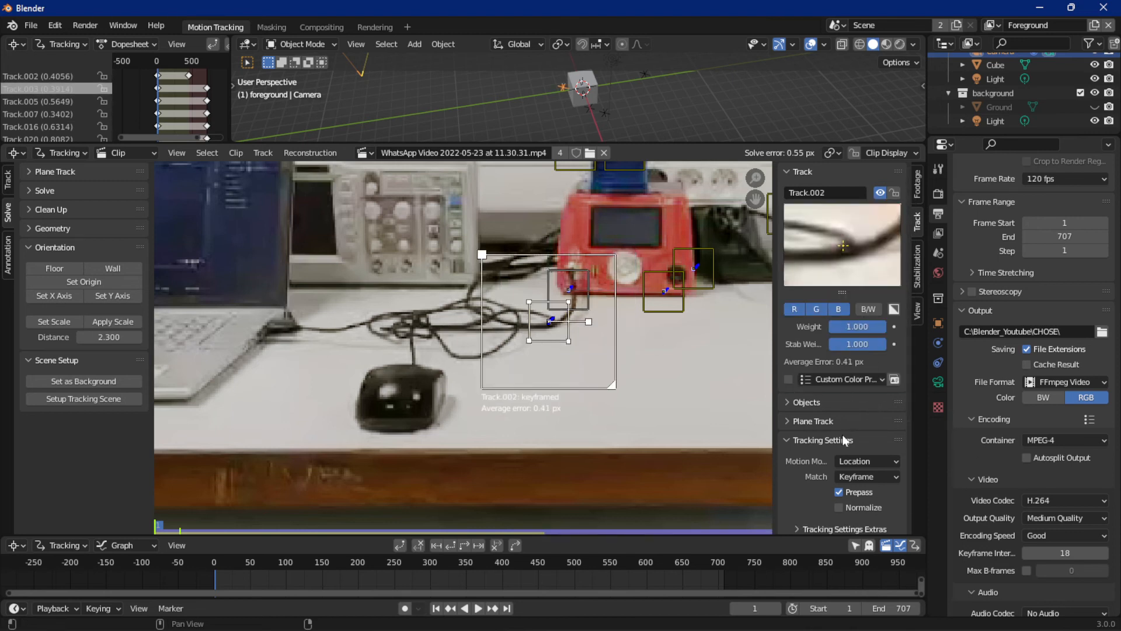
left_click(788, 379)
left_click(812, 399)
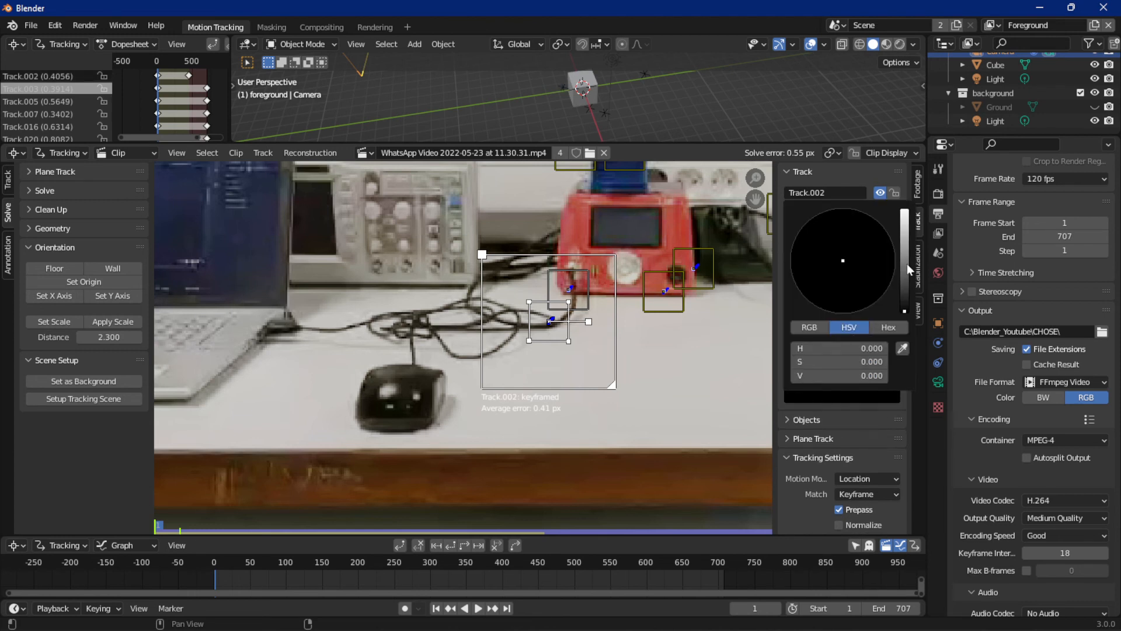
left_click_drag(902, 271, 904, 207)
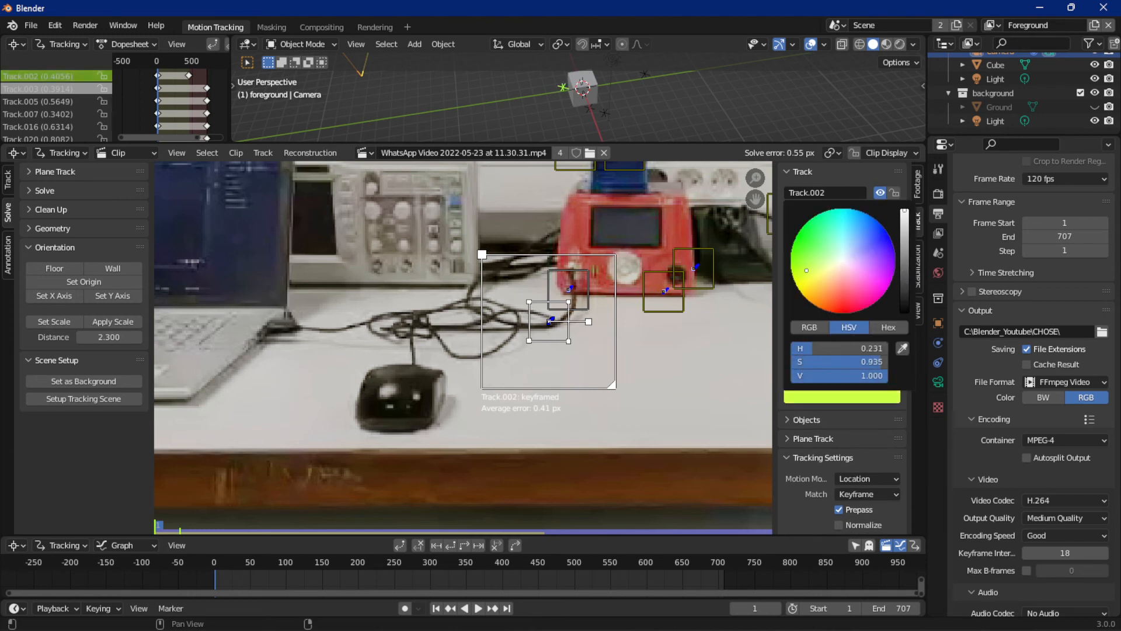
Step: Give Track.005 on the red device's lower edge a pale pink custom color with full brightness
left_click(676, 310)
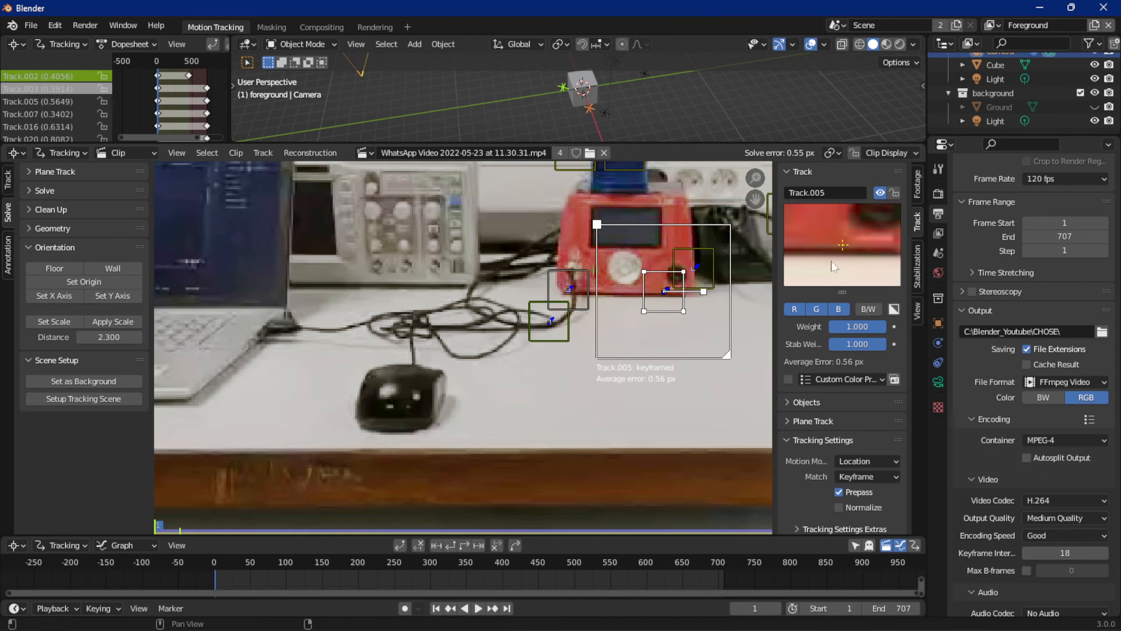
left_click(788, 379)
left_click(835, 393)
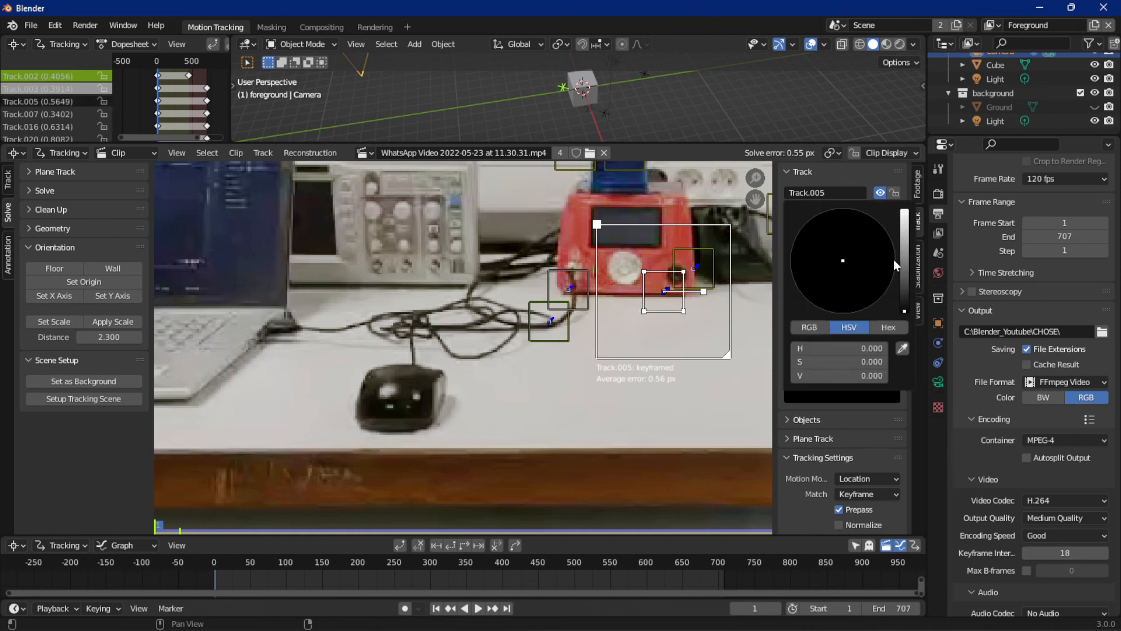
left_click_drag(903, 260, 902, 211)
left_click_drag(841, 257, 849, 261)
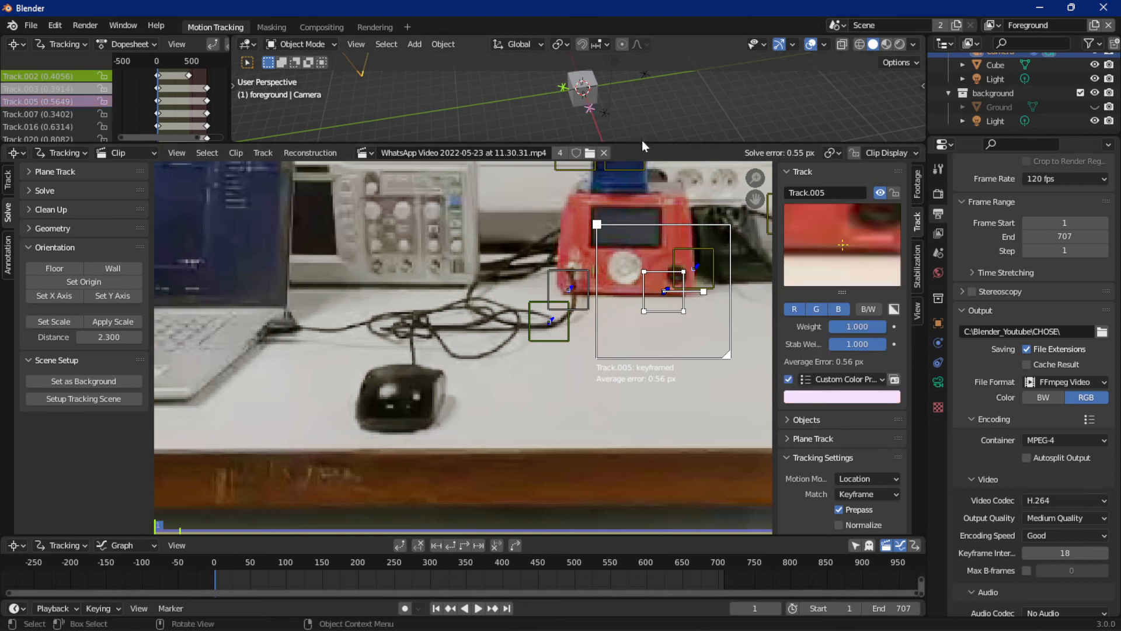
Step: Enlarge the 3D viewport in height and hide the cube in the viewport
left_click_drag(641, 144, 642, 442)
left_click(586, 244)
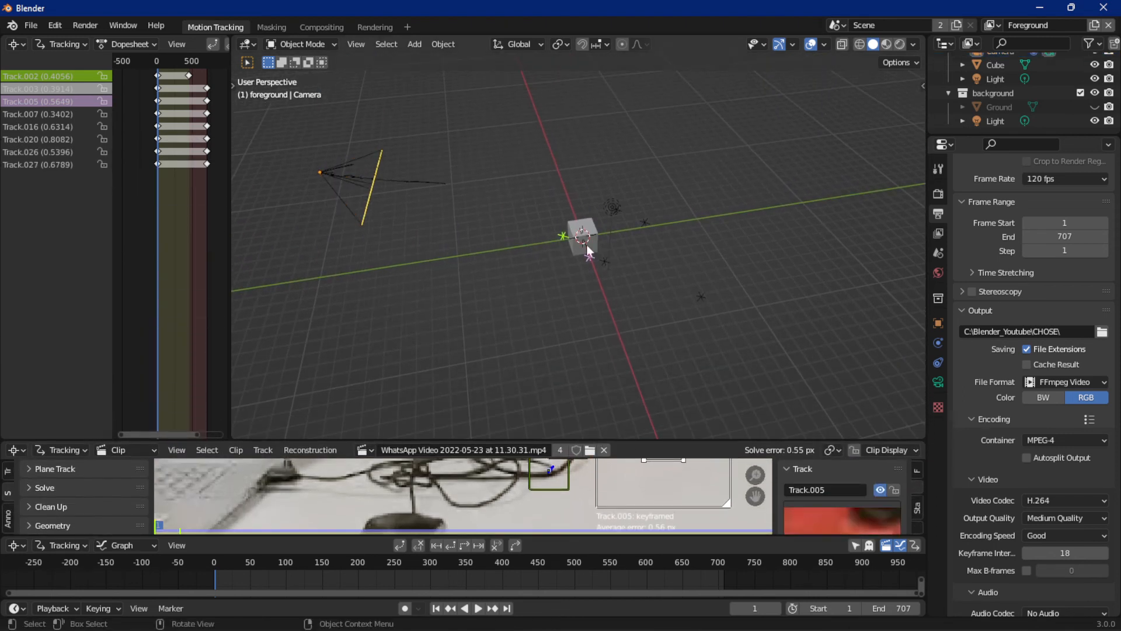
left_click(586, 244)
left_click(1094, 64)
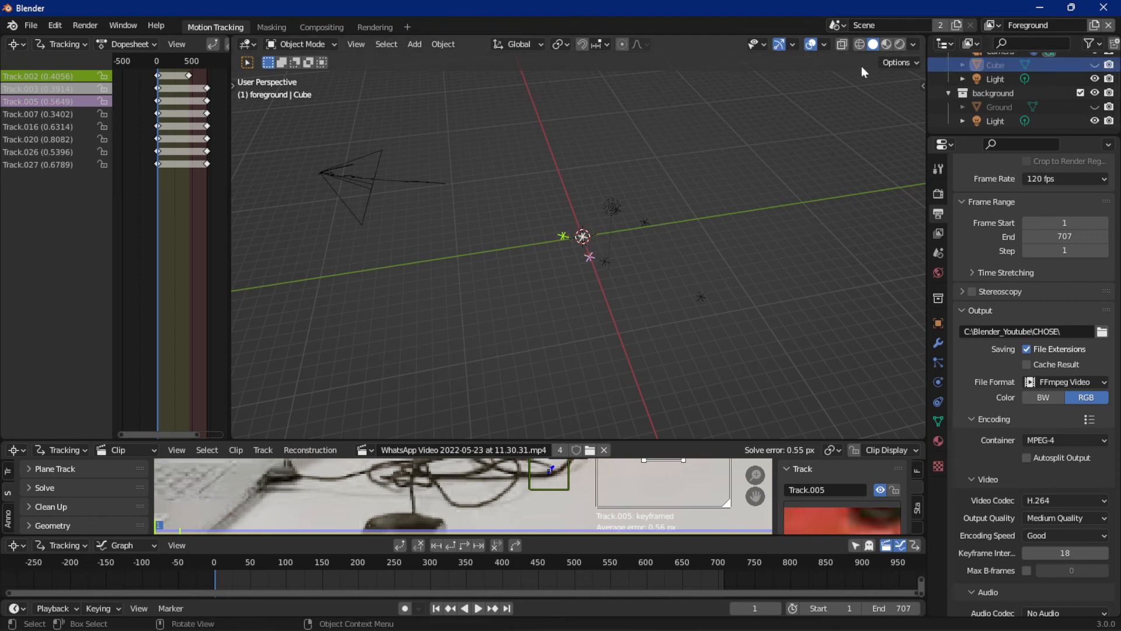
Step: Show the navigation gizmo and examine how the colored track markers align with the axes in the top and right orthographic views
left_click(793, 45)
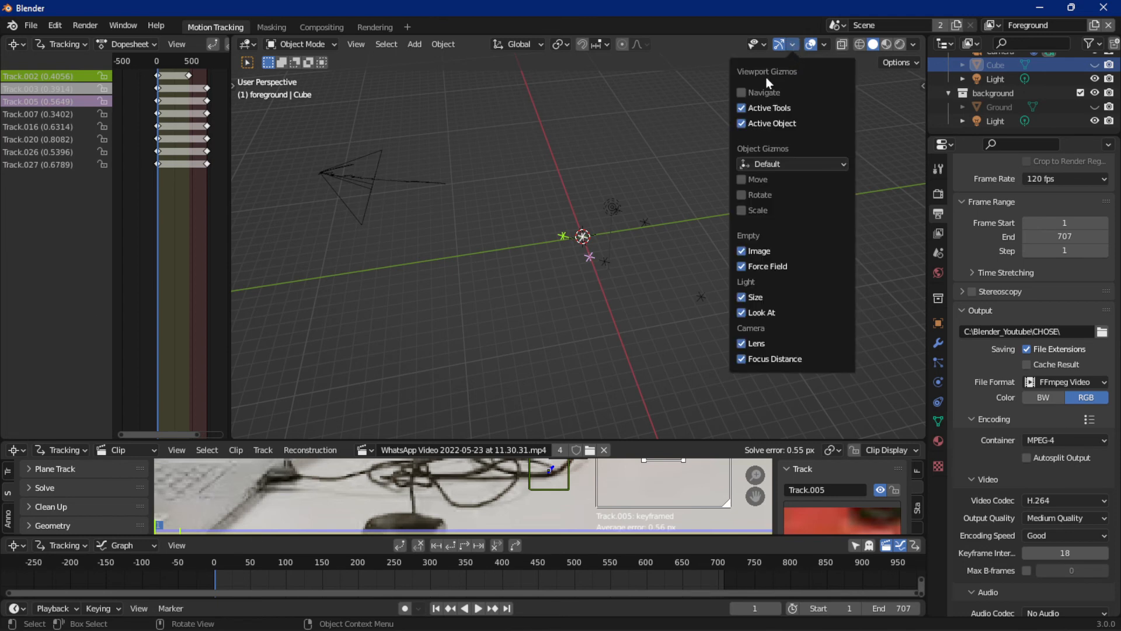
left_click(742, 93)
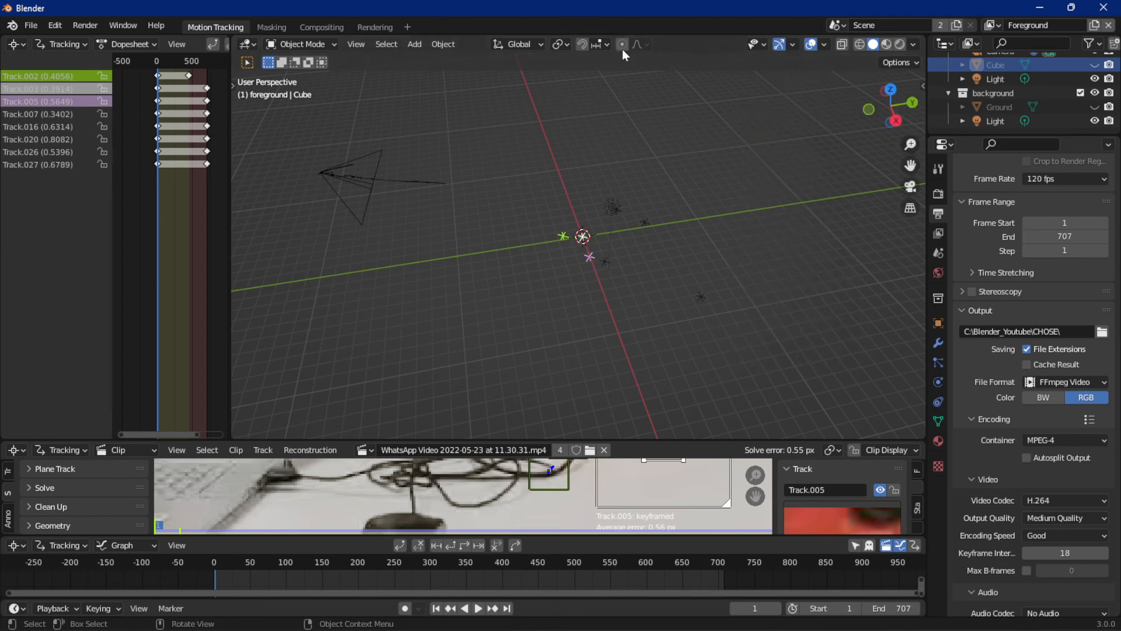
left_click(891, 90)
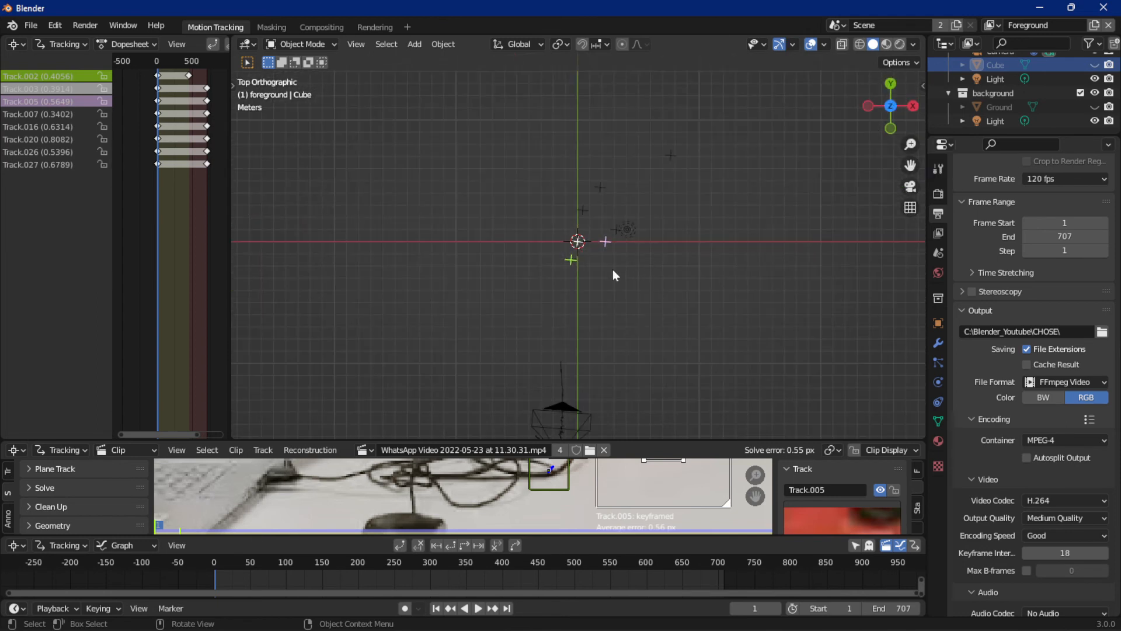
scroll(636, 267, "up", 5)
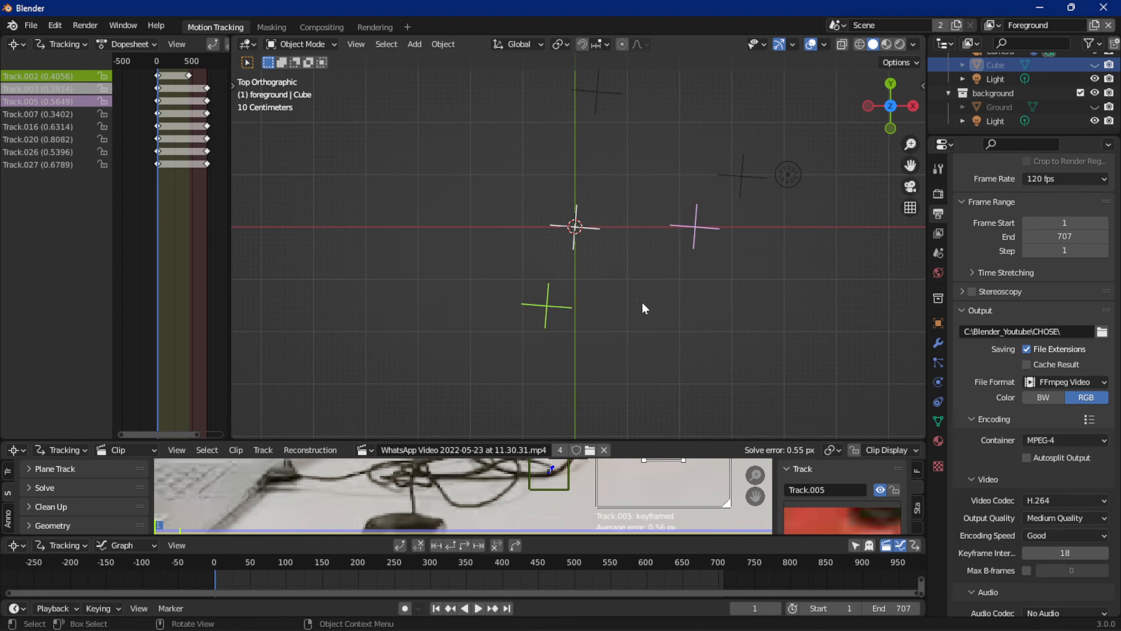
left_click(912, 108)
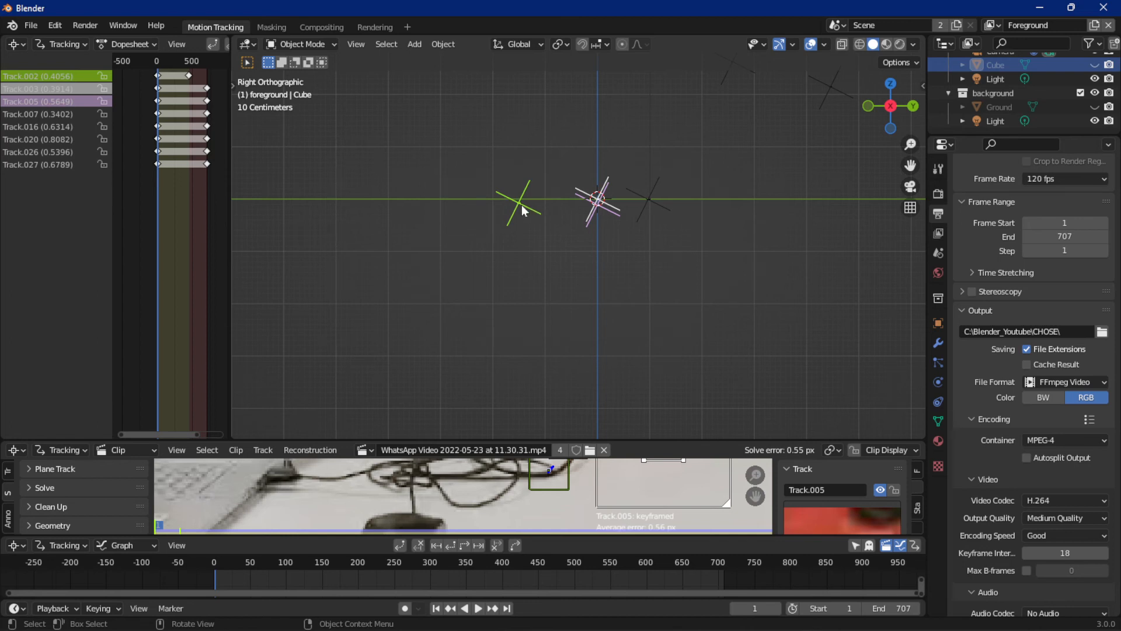
left_click(890, 85)
scroll(684, 243, "down", 4)
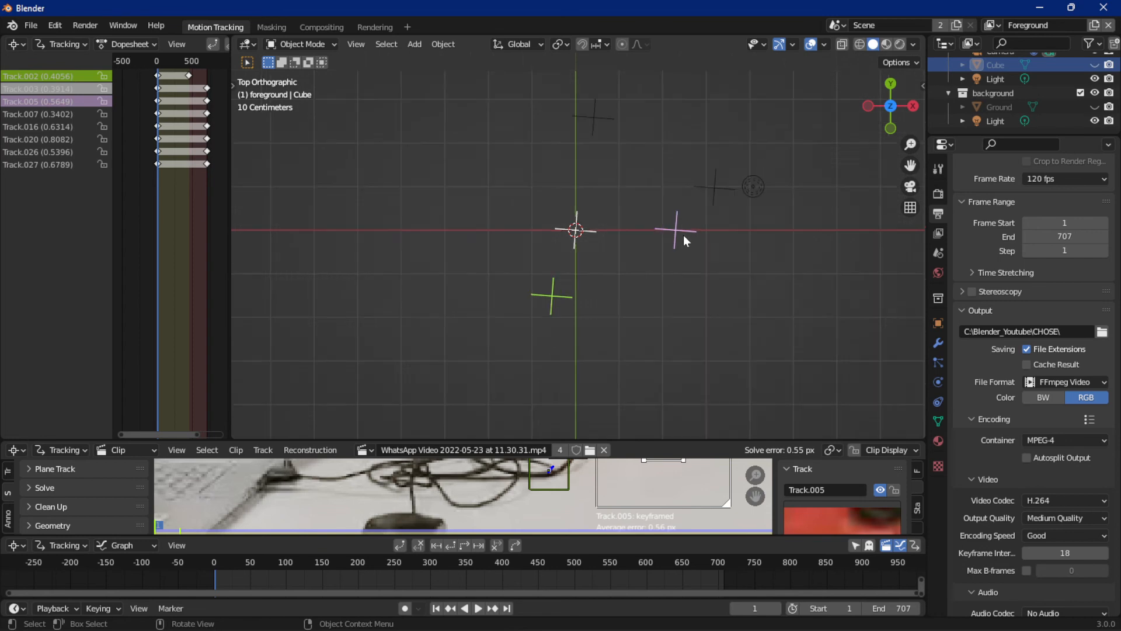
middle_click_drag(681, 248, 665, 164)
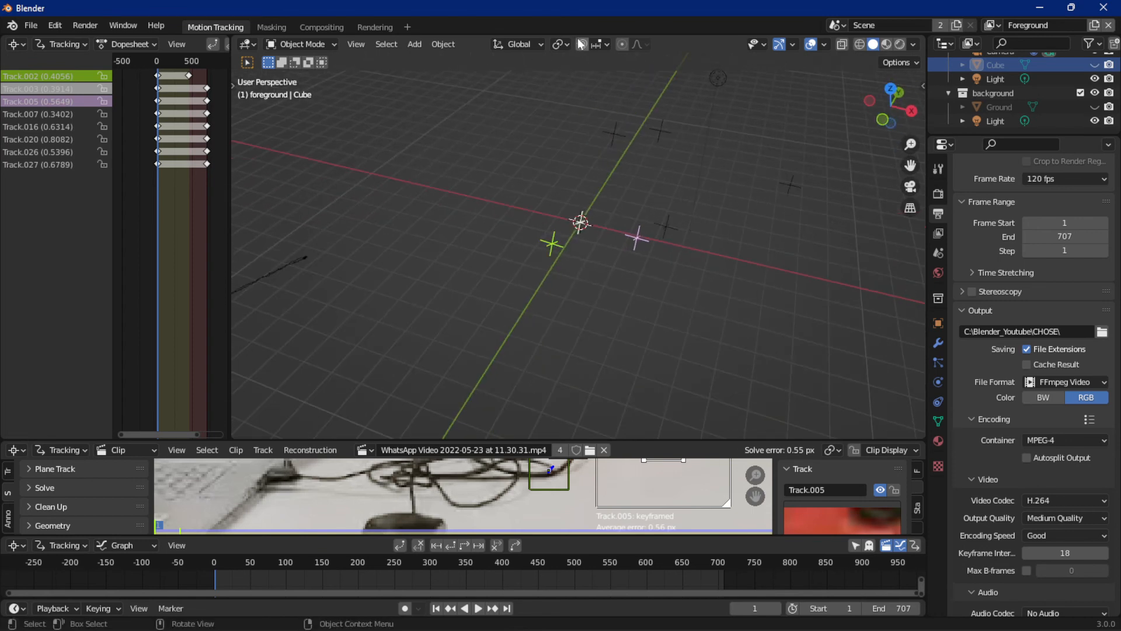
Step: Select all visible objects, try rotating them with the pivot point set to Individual Origins, and undo the rotation
left_click(562, 45)
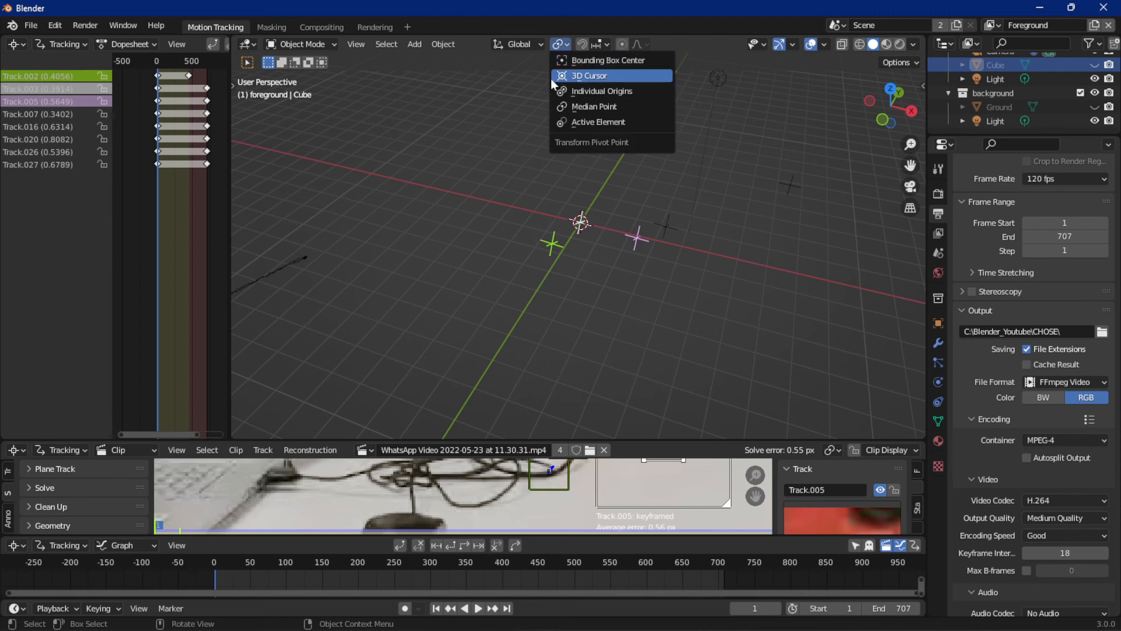
left_click(591, 72)
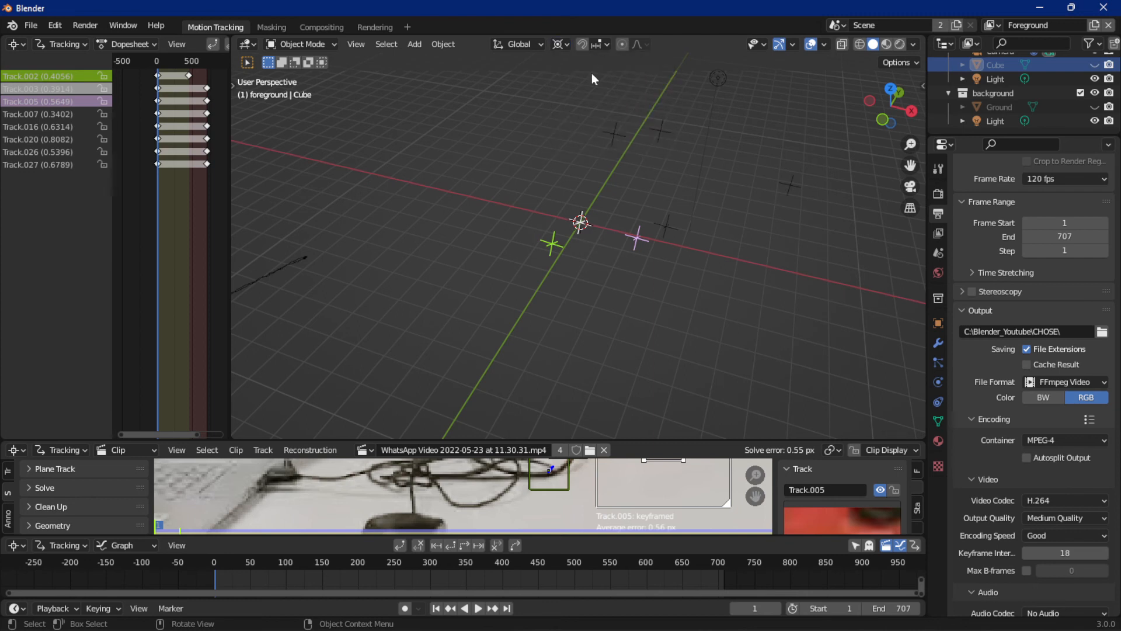
left_click(526, 49)
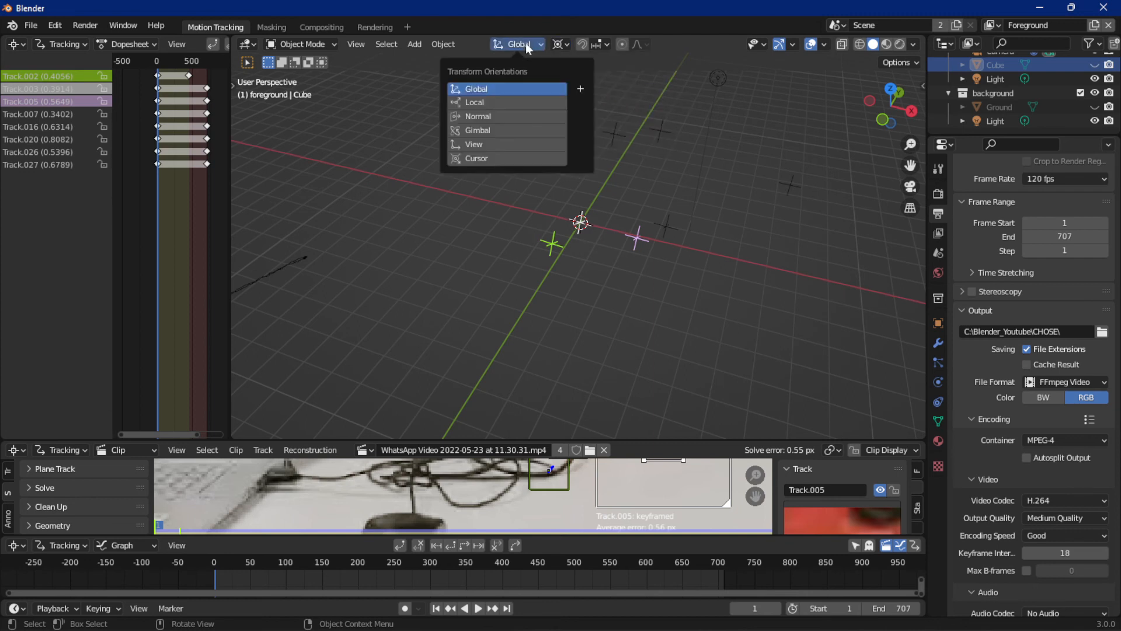
left_click(561, 43)
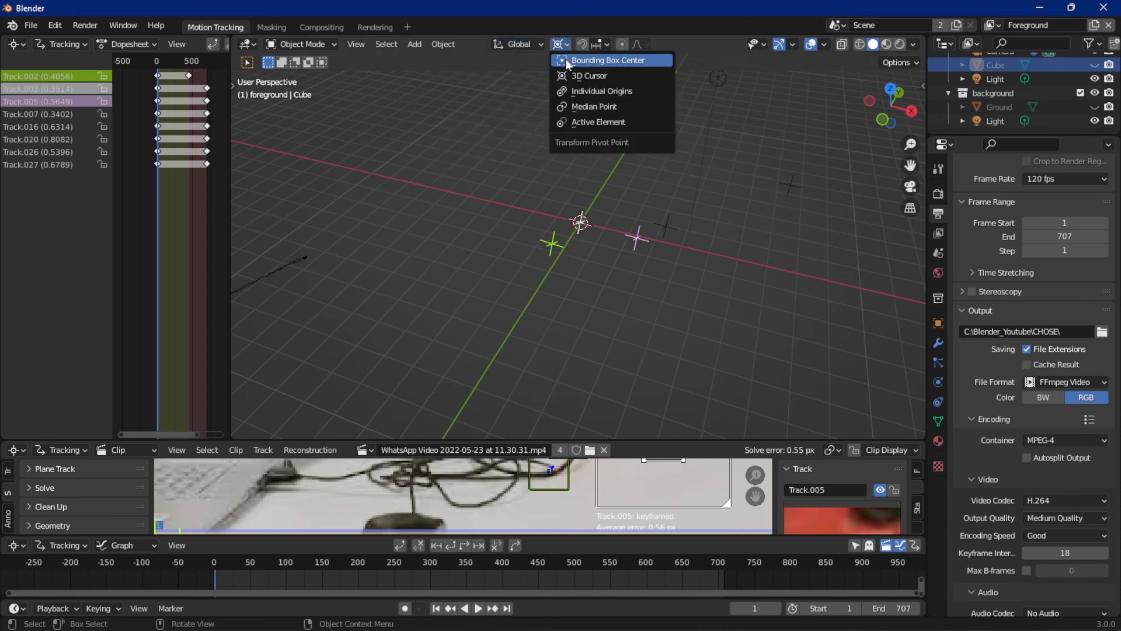
left_click(575, 92)
key("a")
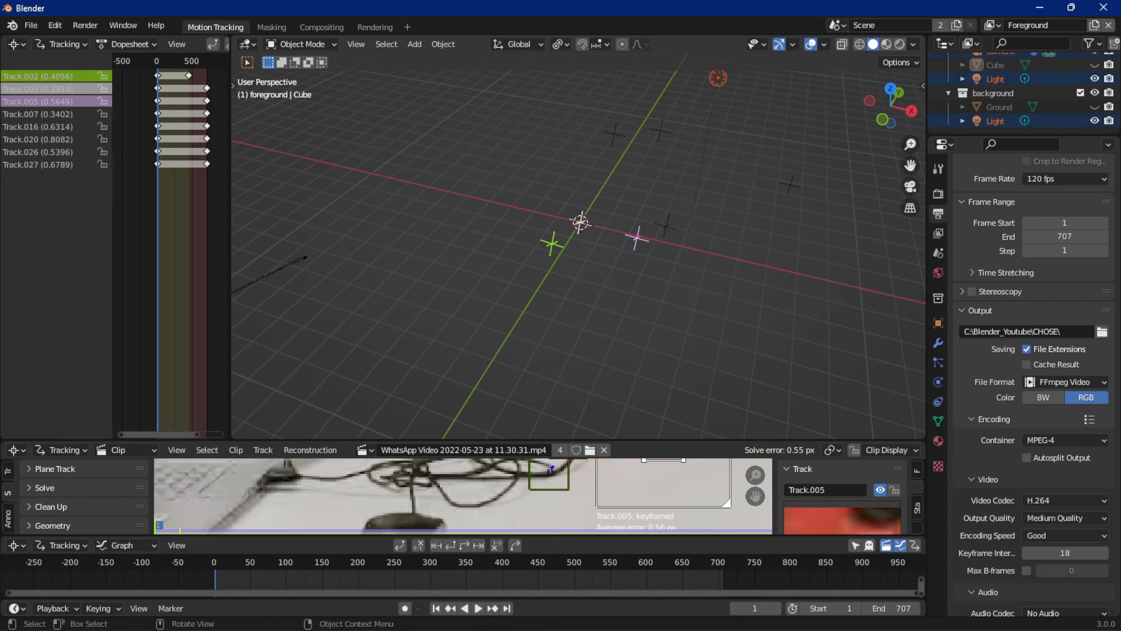
key("r")
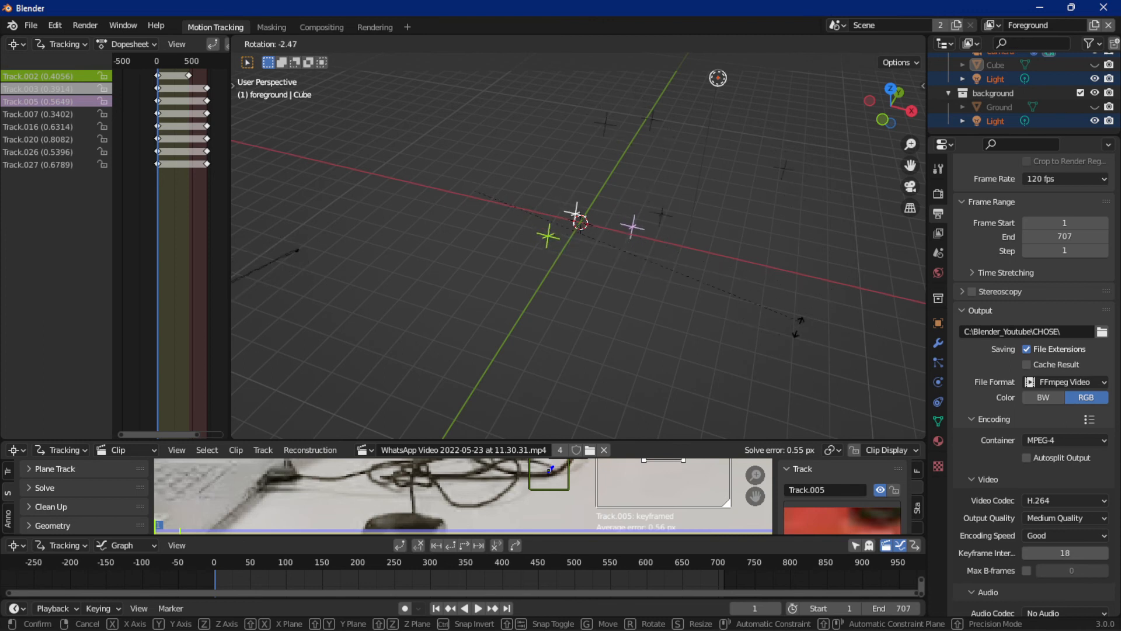
left_click(725, 285)
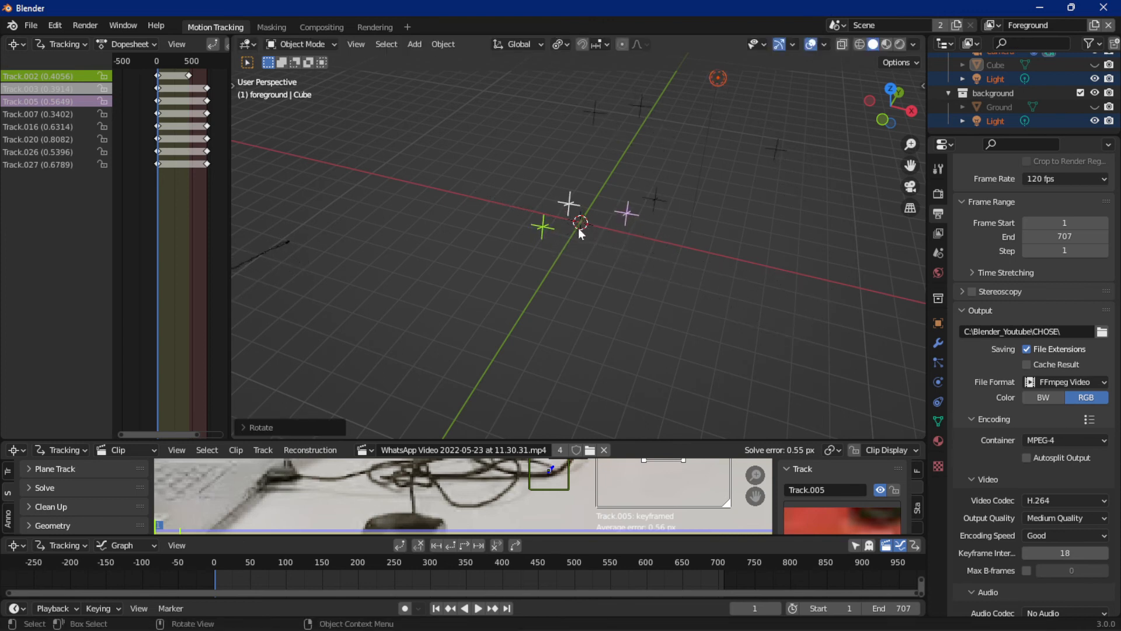
key("ctrl+z")
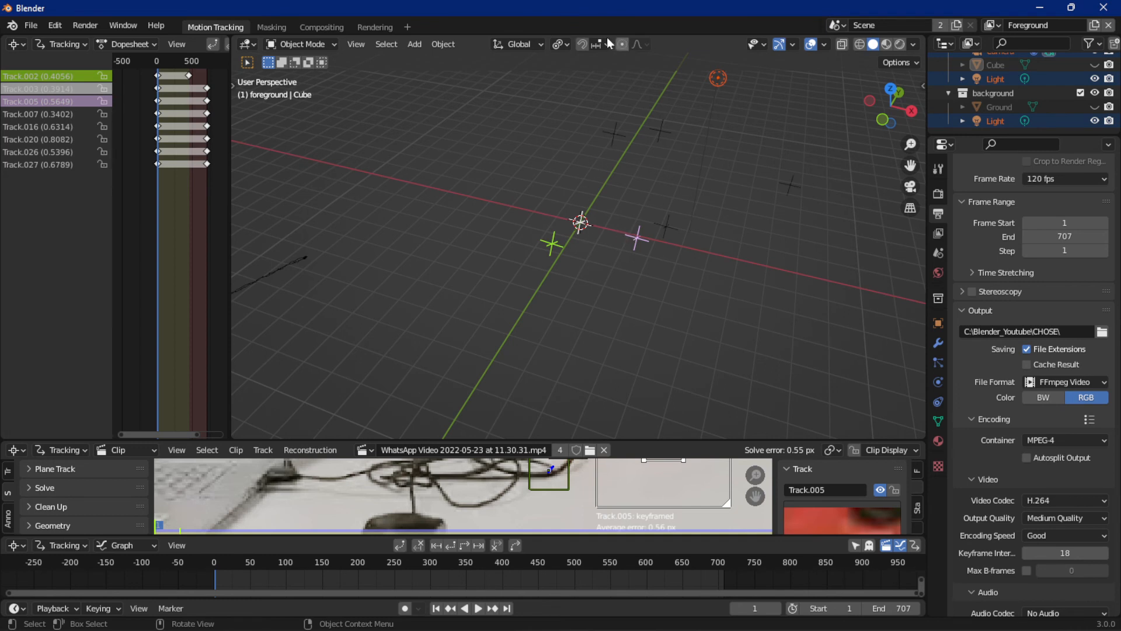
Step: Set the pivot point to 3D Cursor and rotate the selected objects by about -7.79° in the top view
left_click(553, 44)
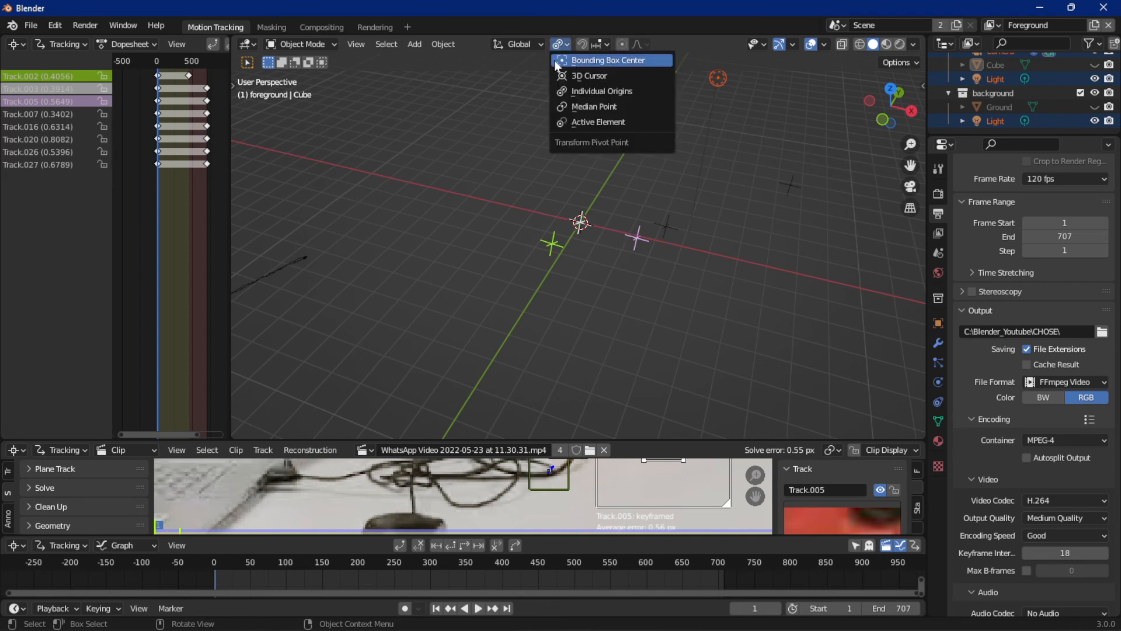
left_click(602, 76)
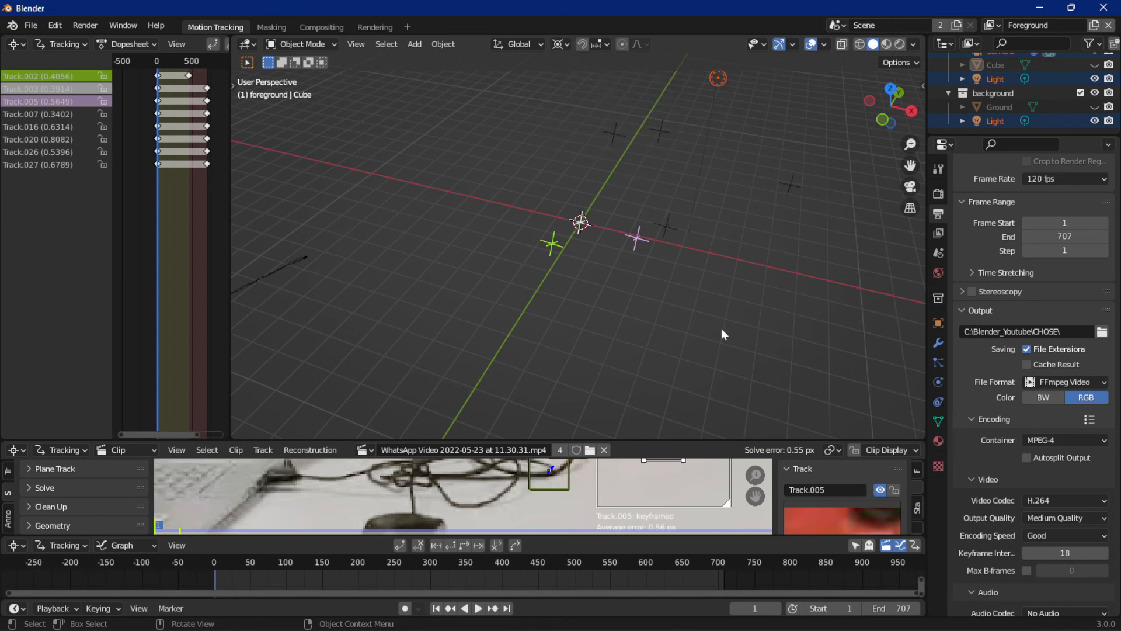
left_click(890, 90)
key("r")
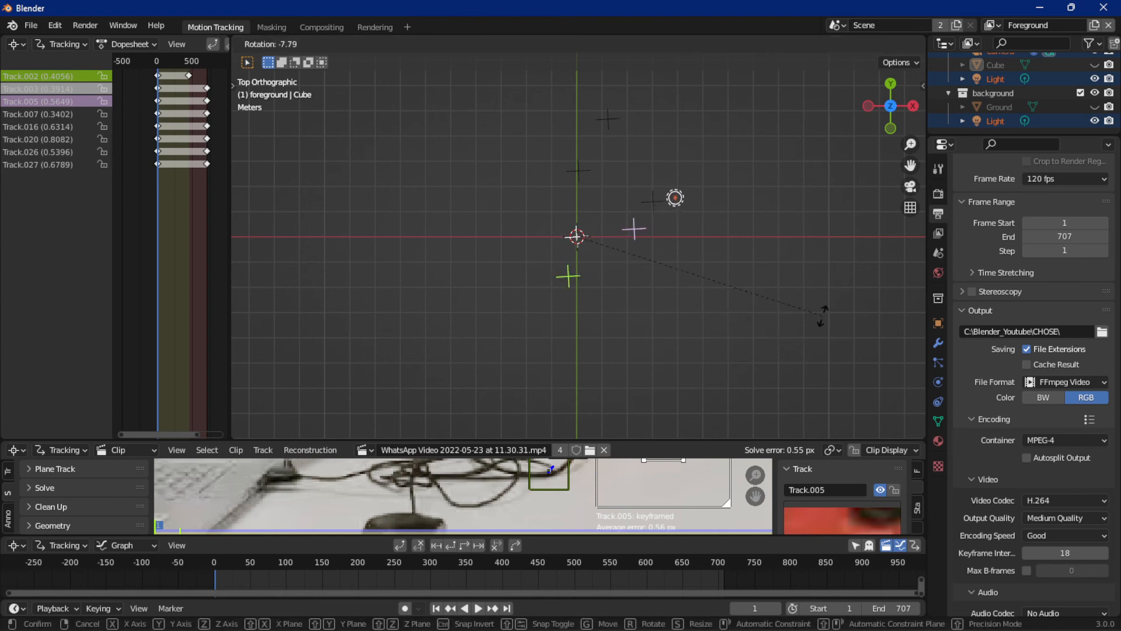
left_click(822, 316)
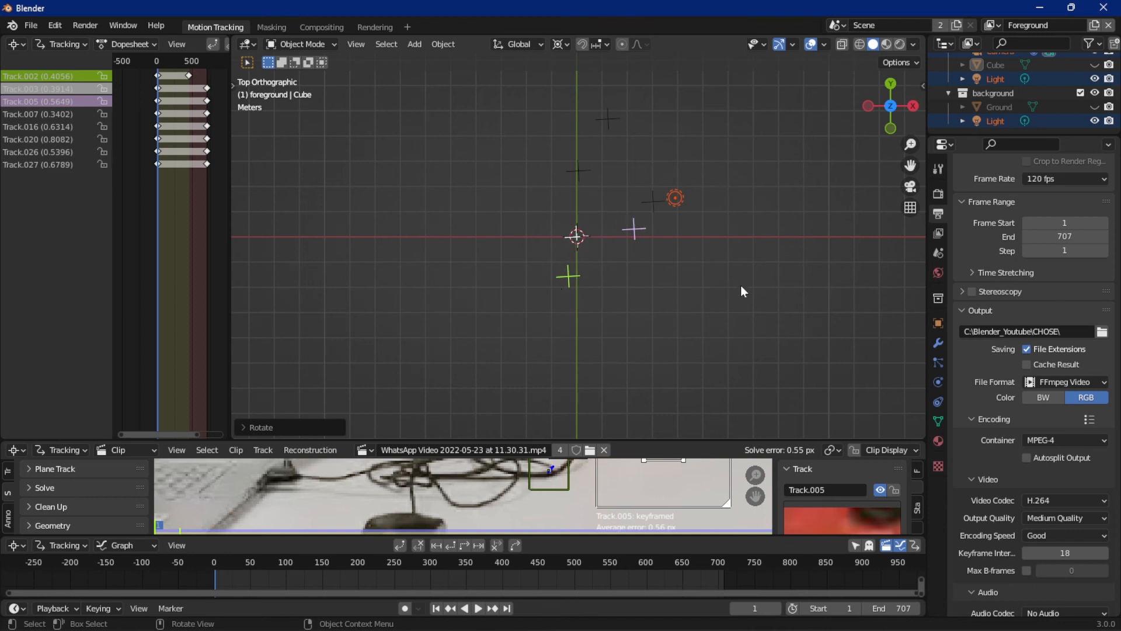
Step: Play the animation in camera view with the clip editor enlarged, compare Track.002 with the scene, and stop at frame 295
left_click(910, 186)
key("space")
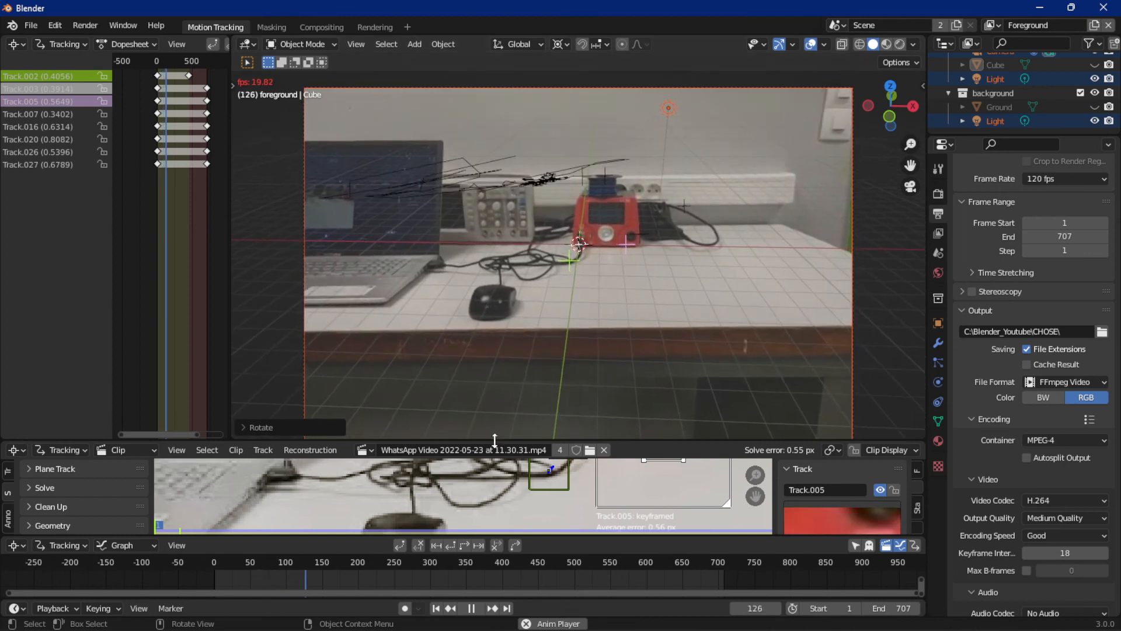
left_click_drag(495, 439, 498, 245)
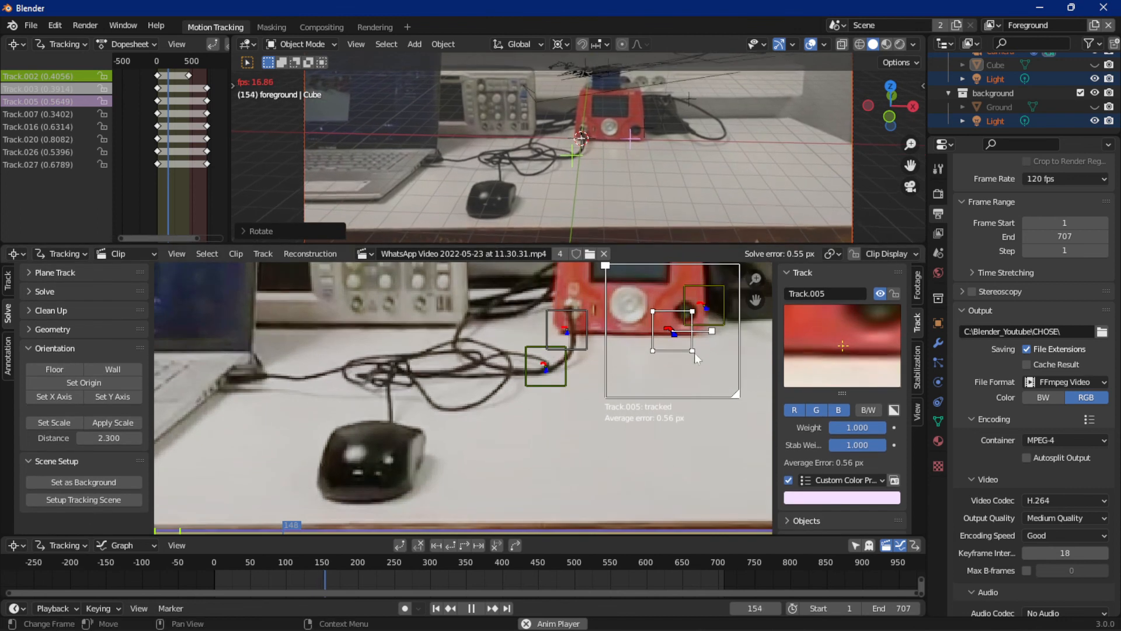
left_click(543, 371)
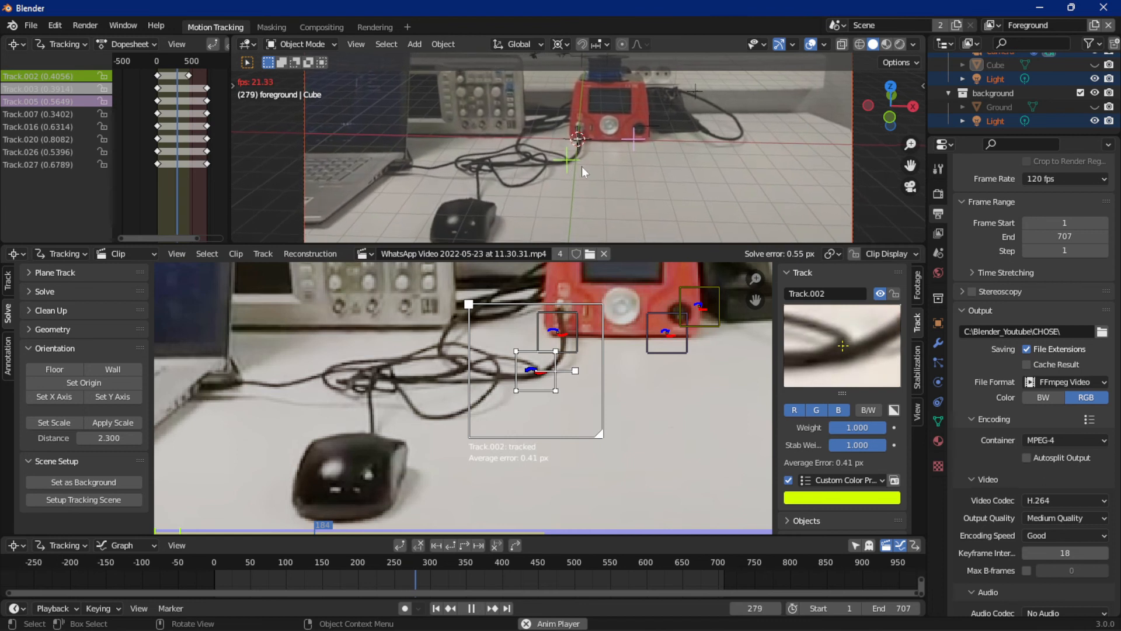
key("space")
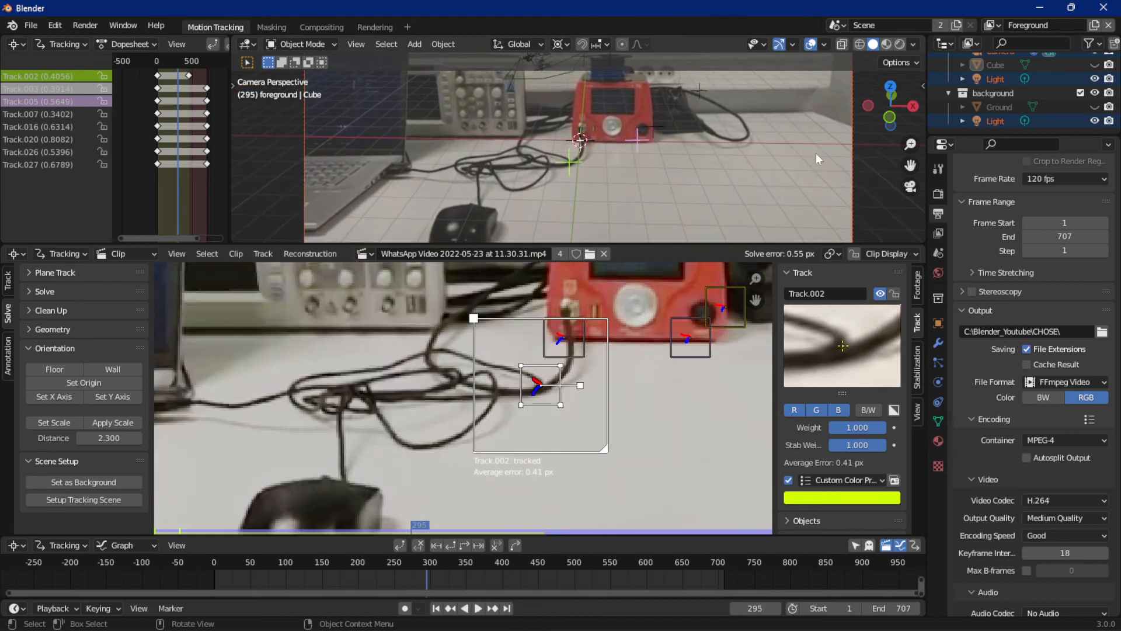
Step: Raise the selected objects slightly along global Z in the right orthographic view, bringing the colored markers closer to the ground line
left_click(912, 106)
scroll(618, 153, "up", 3)
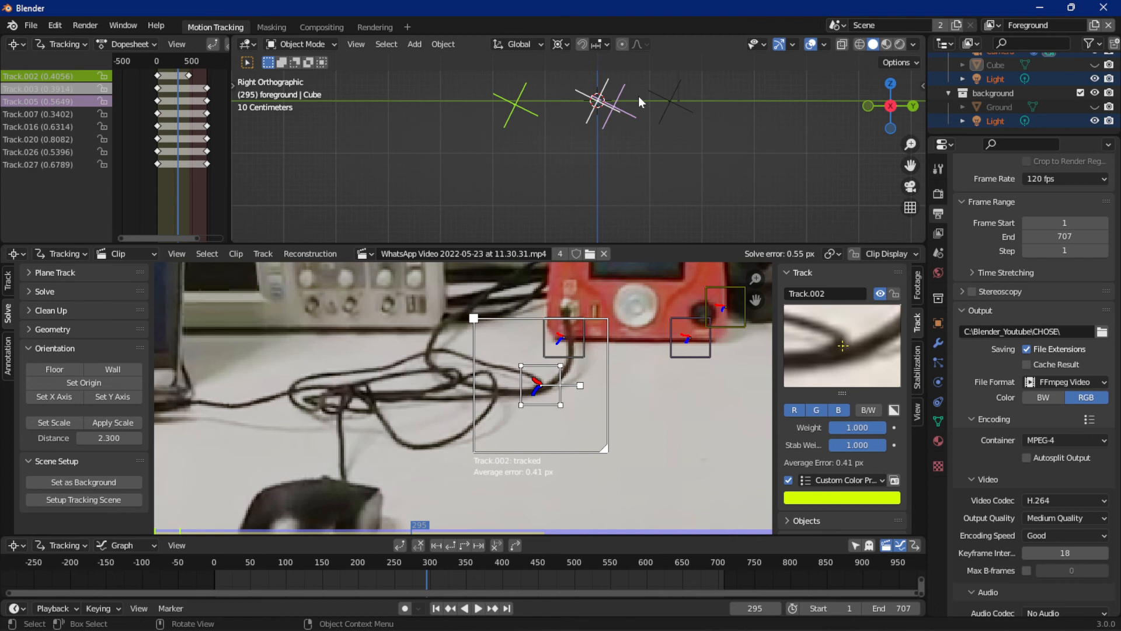
key("g")
key("z")
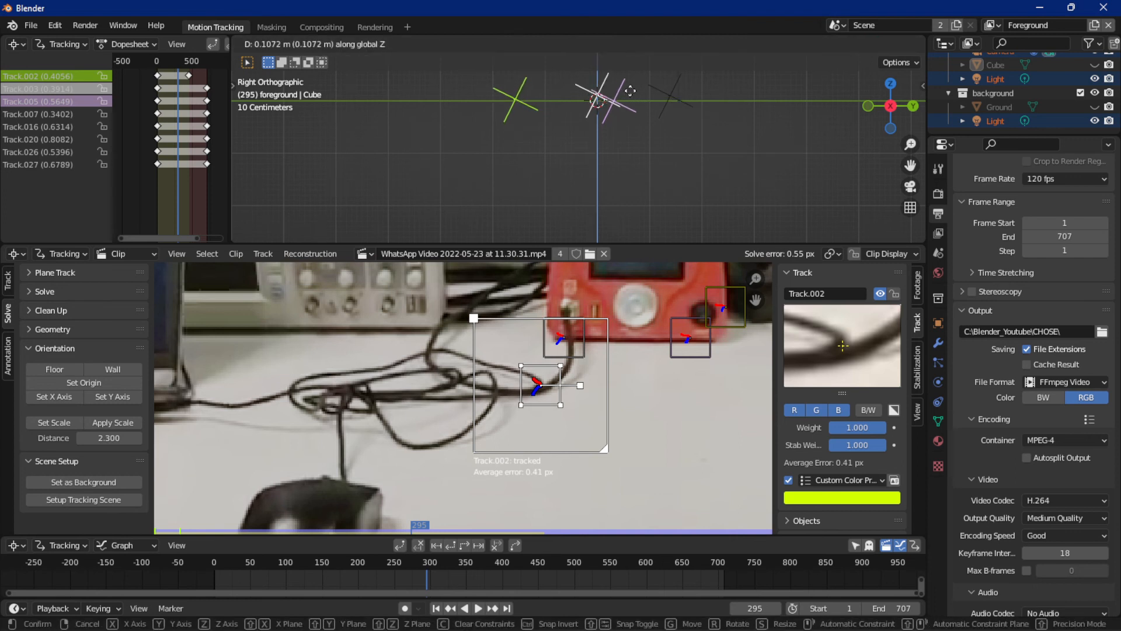
left_click(632, 95)
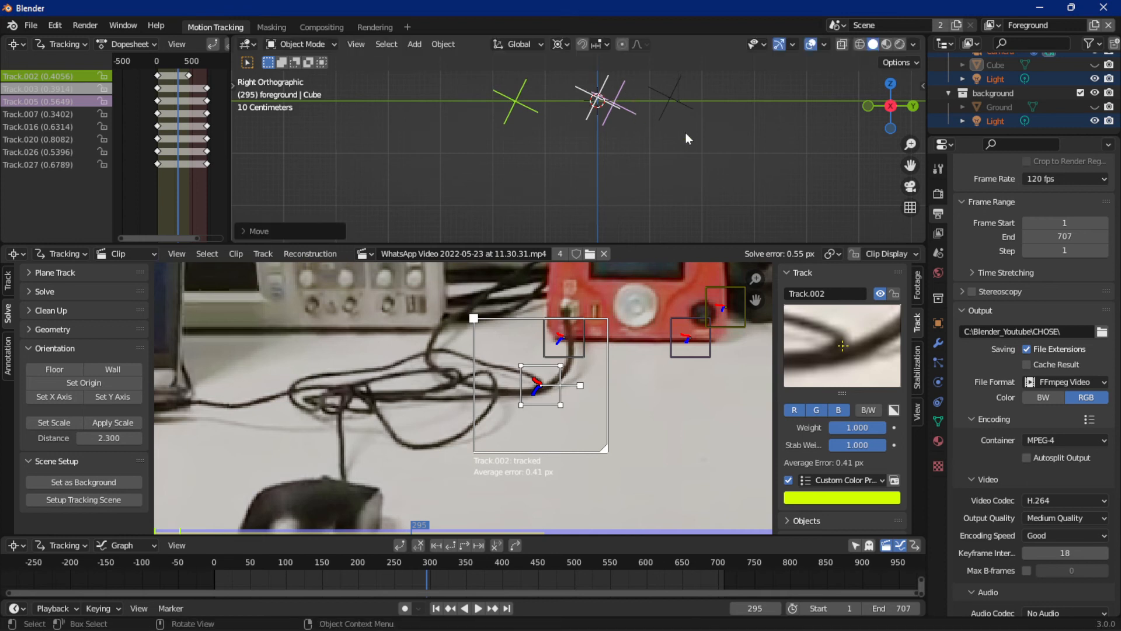
Step: Fine-tune the selected objects' height along global Z once more and return to the camera view
scroll(691, 140, "down", 3)
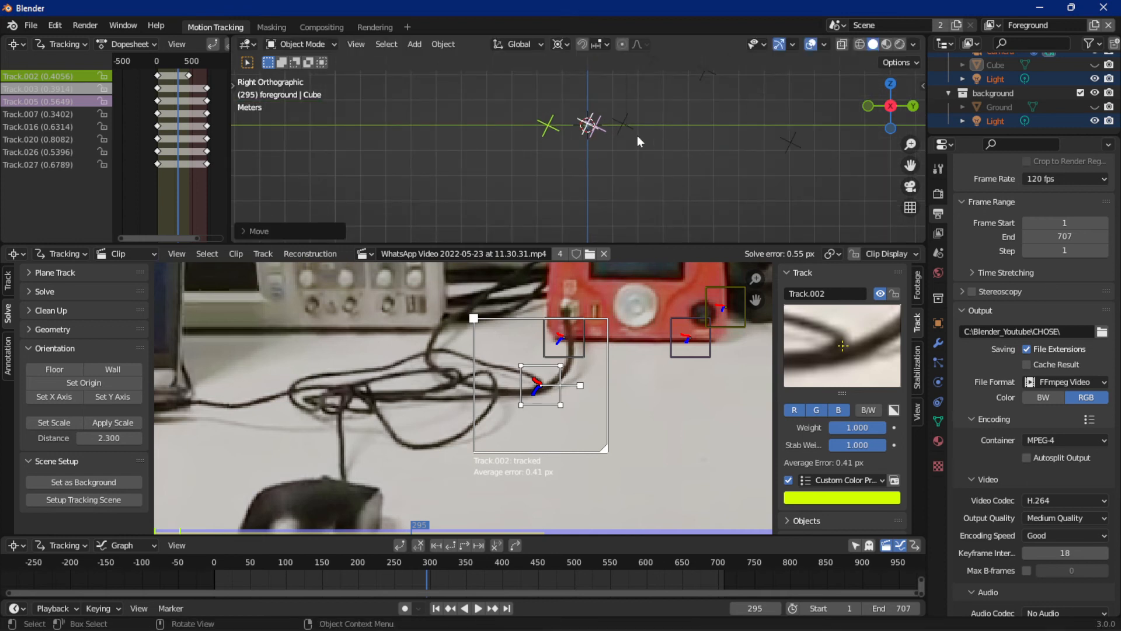
scroll(636, 138, "up", 3)
key("g")
key("z")
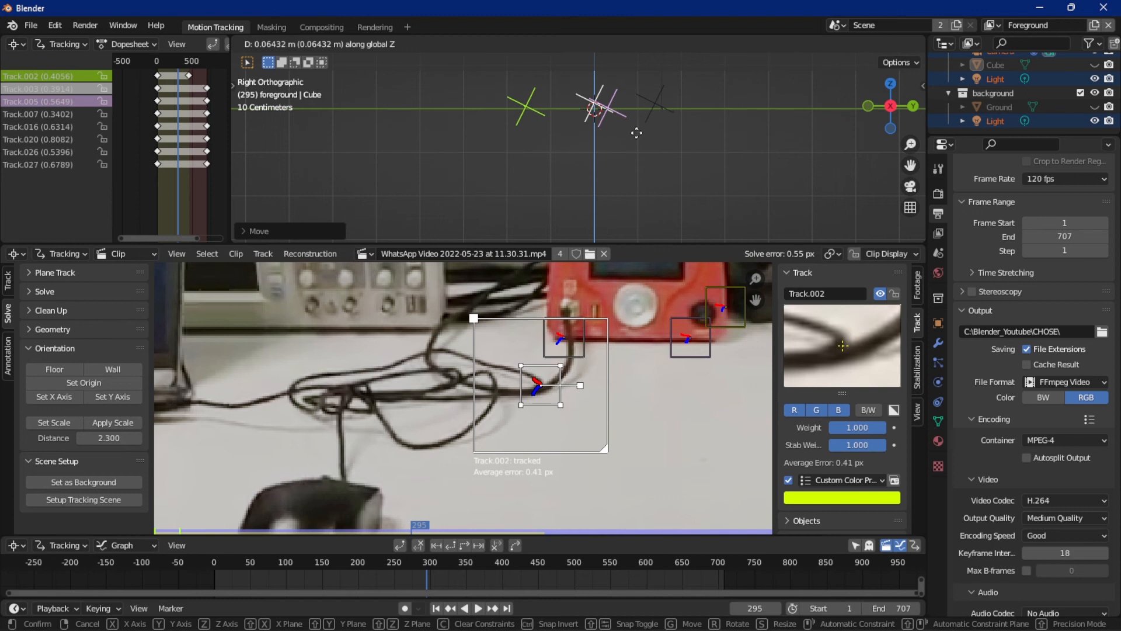
left_click(648, 136)
middle_click_drag(663, 141, 695, 153)
scroll(453, 115, "down", 3)
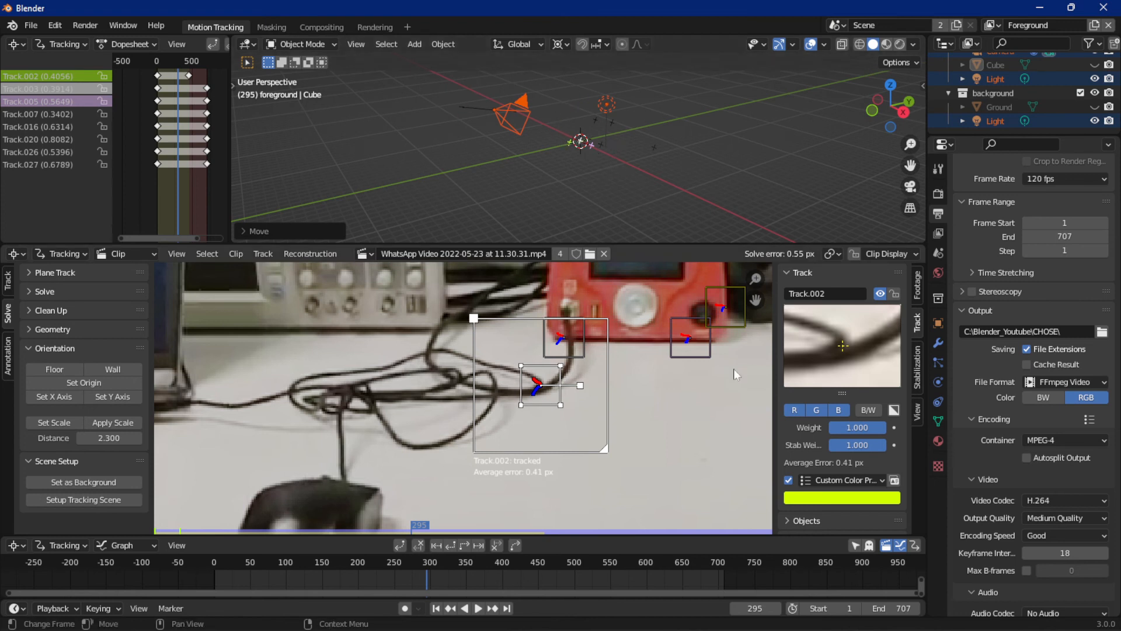
left_click(910, 186)
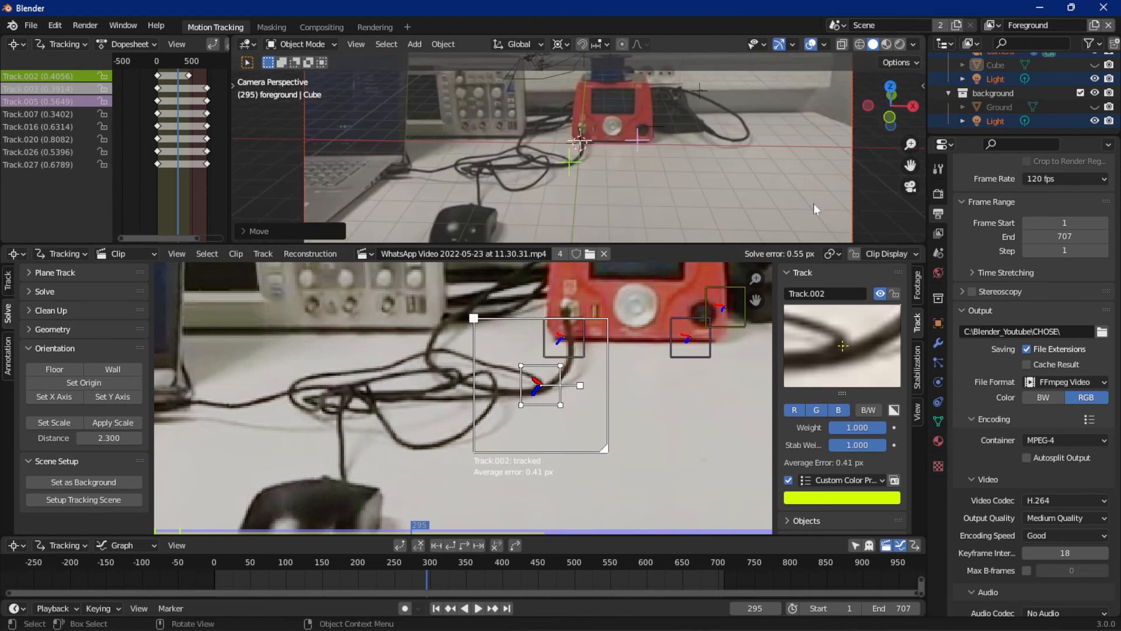
Step: Play the animation in camera view to check the track markers against the desk footage, stopping at frame 351
key("space")
scroll(708, 183, "down", 3)
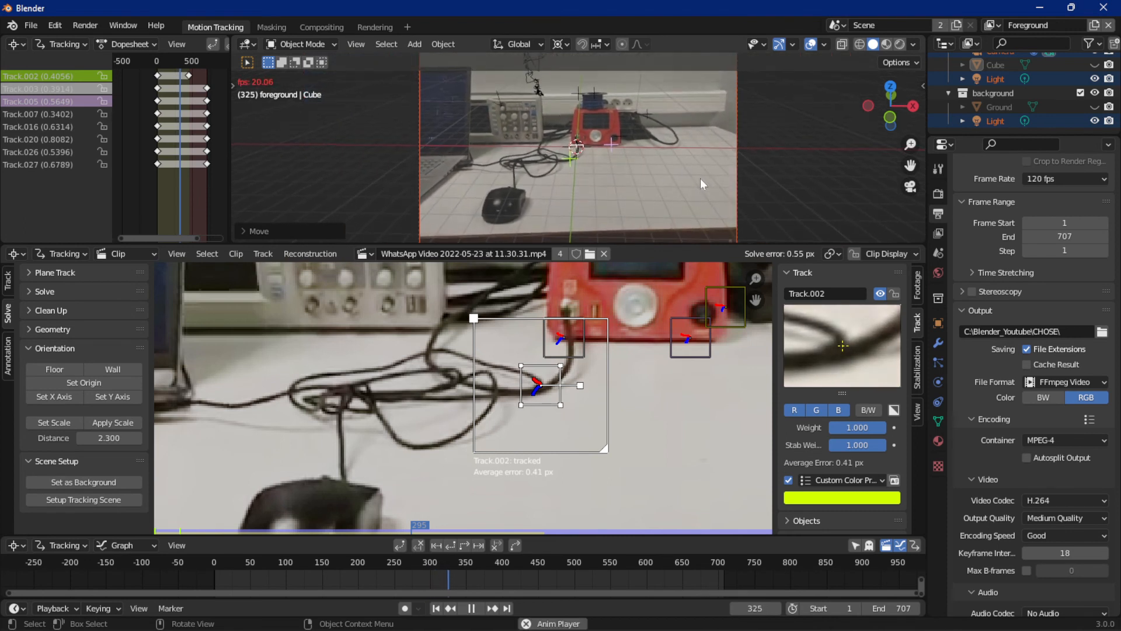
scroll(699, 175, "up", 1)
key("space")
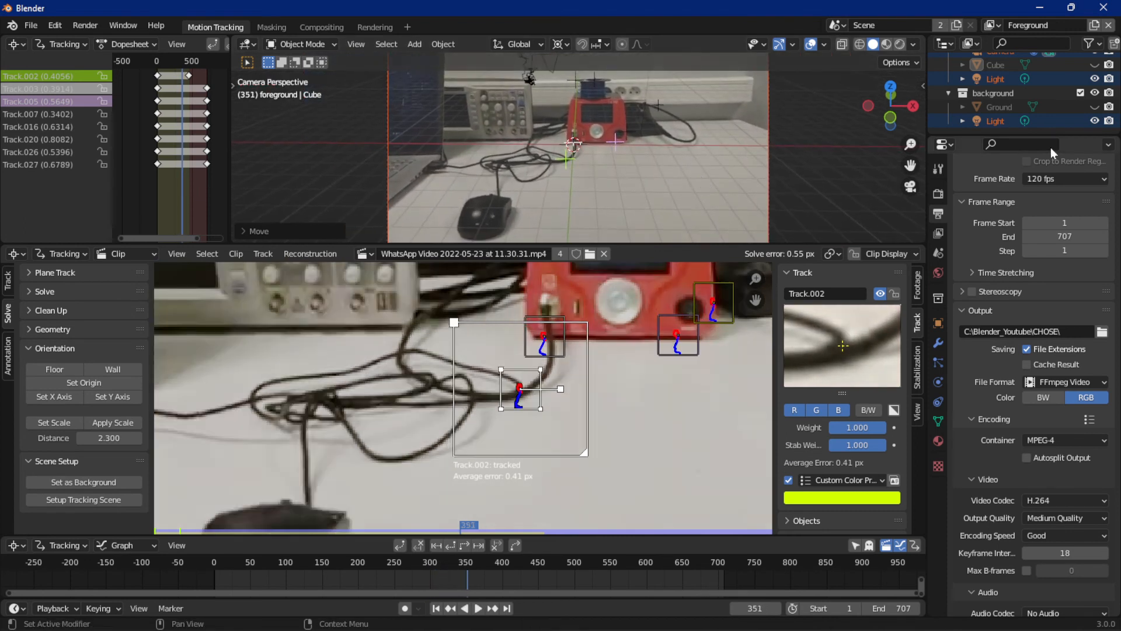
Step: Show the Ground object and play the animation to check how it follows the desk surface
left_click(1094, 107)
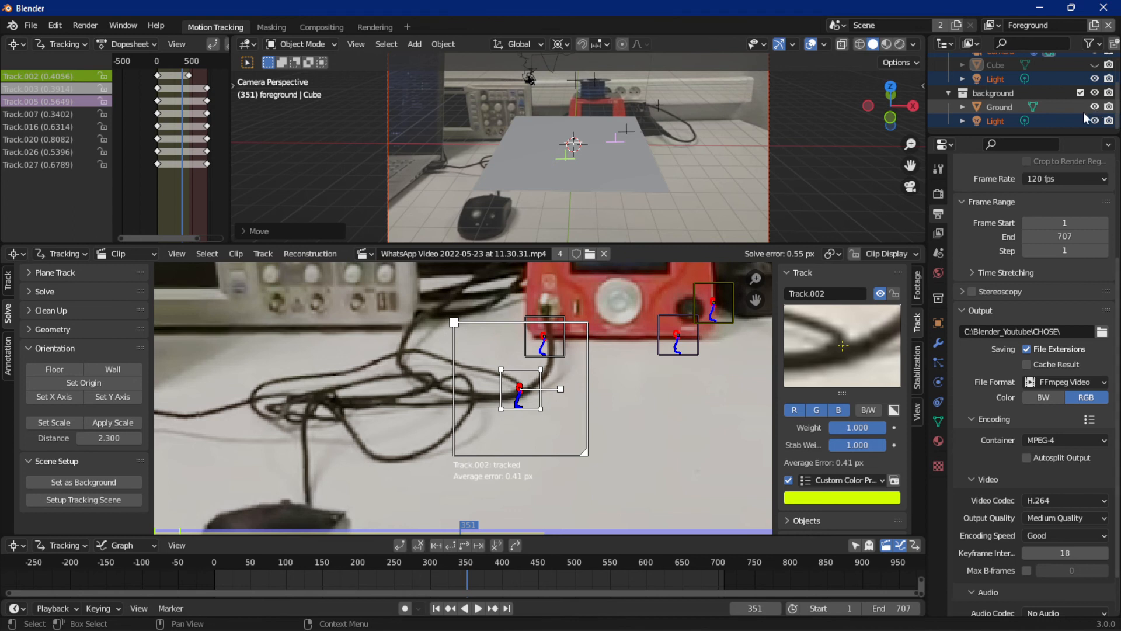
key("space")
scroll(702, 162, "down", 1)
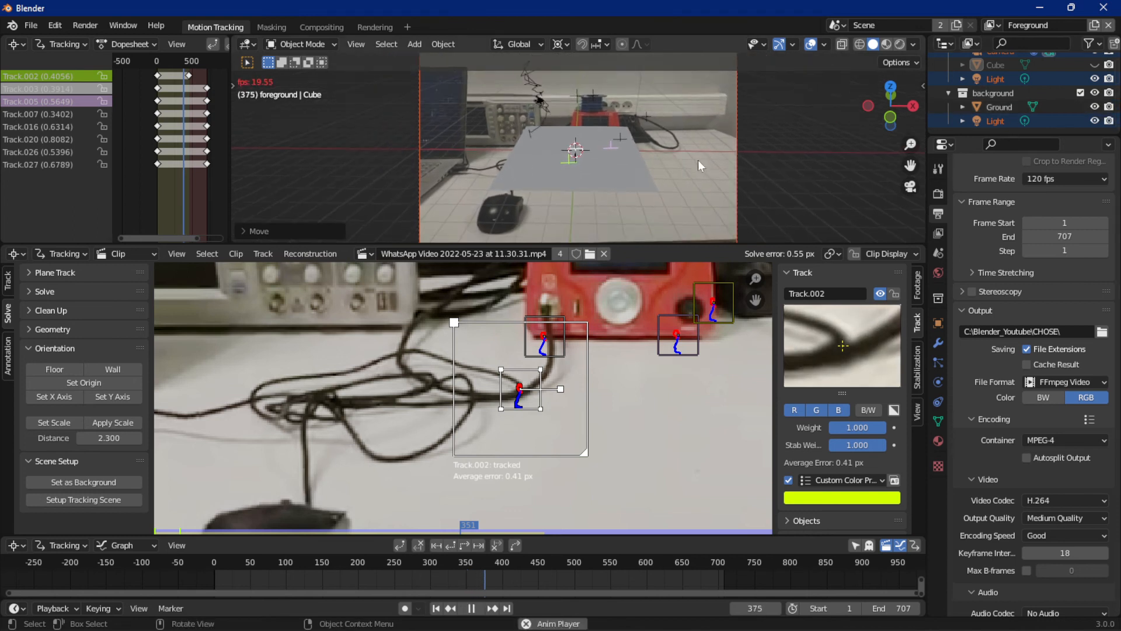
scroll(699, 160, "down", 1)
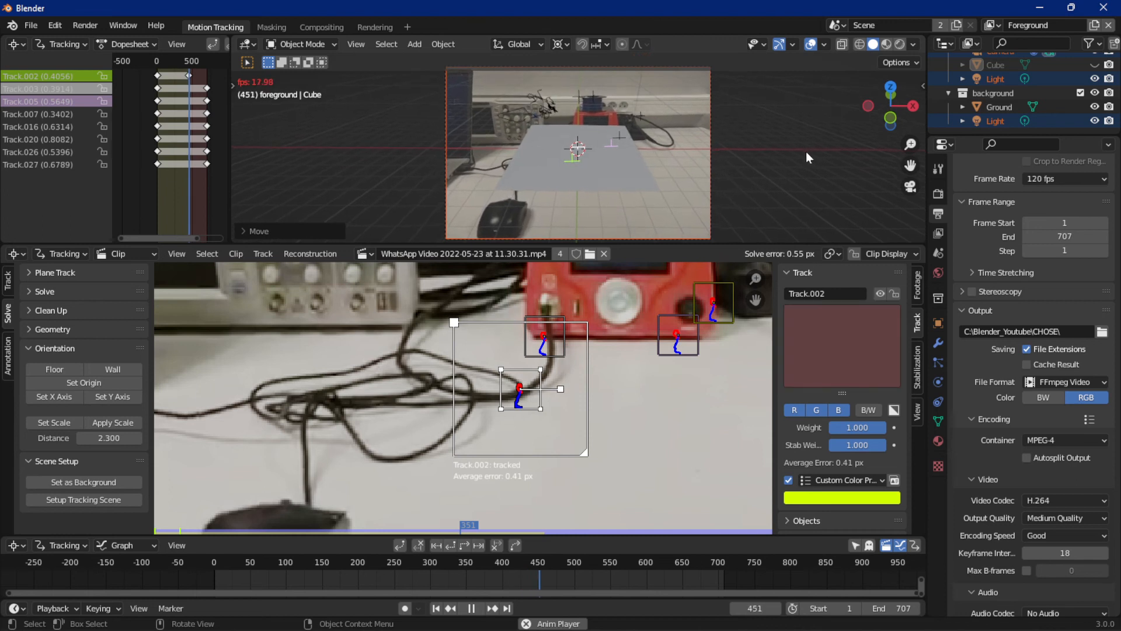
Step: Show the Cube and hide the Ground during playback to check how the cube follows the footage
left_click(1094, 65)
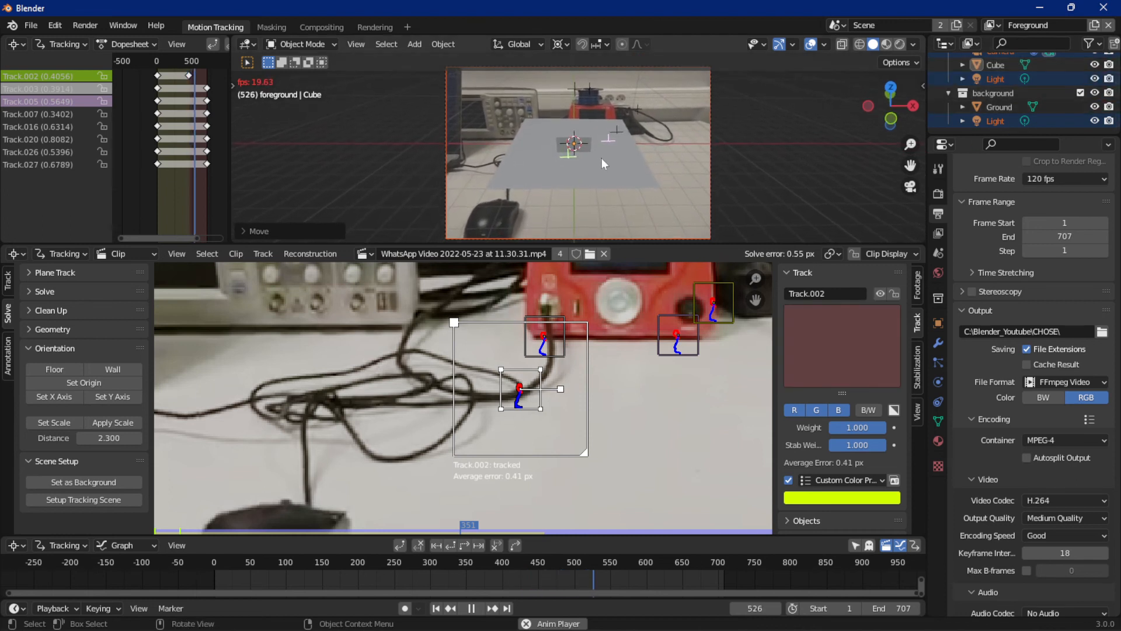
scroll(611, 153, "up", 4)
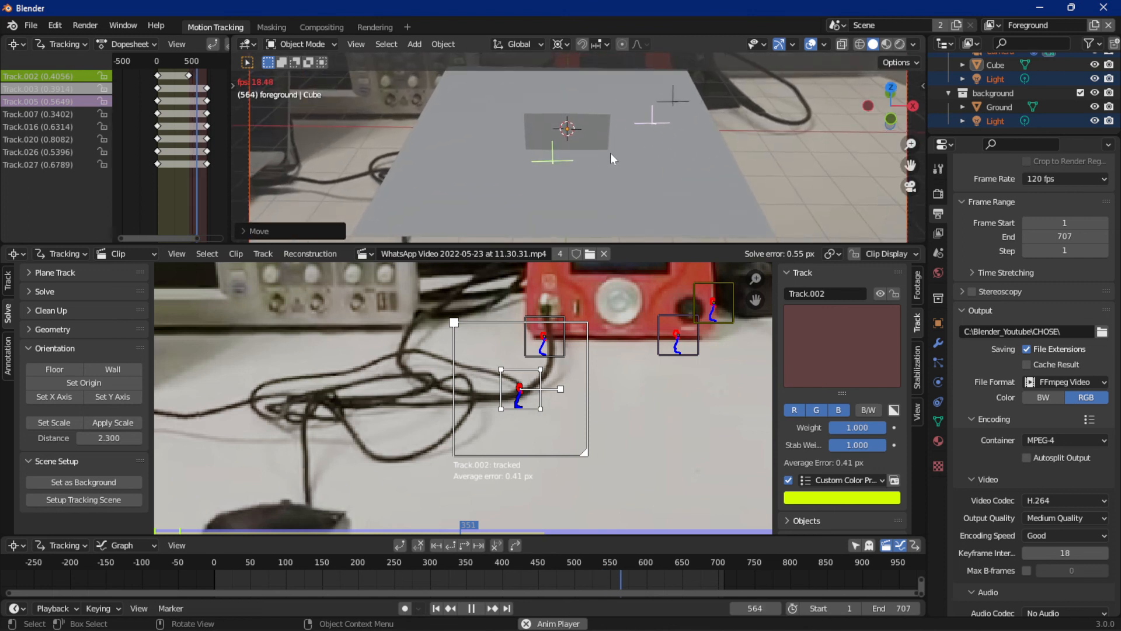
scroll(611, 153, "down", 1)
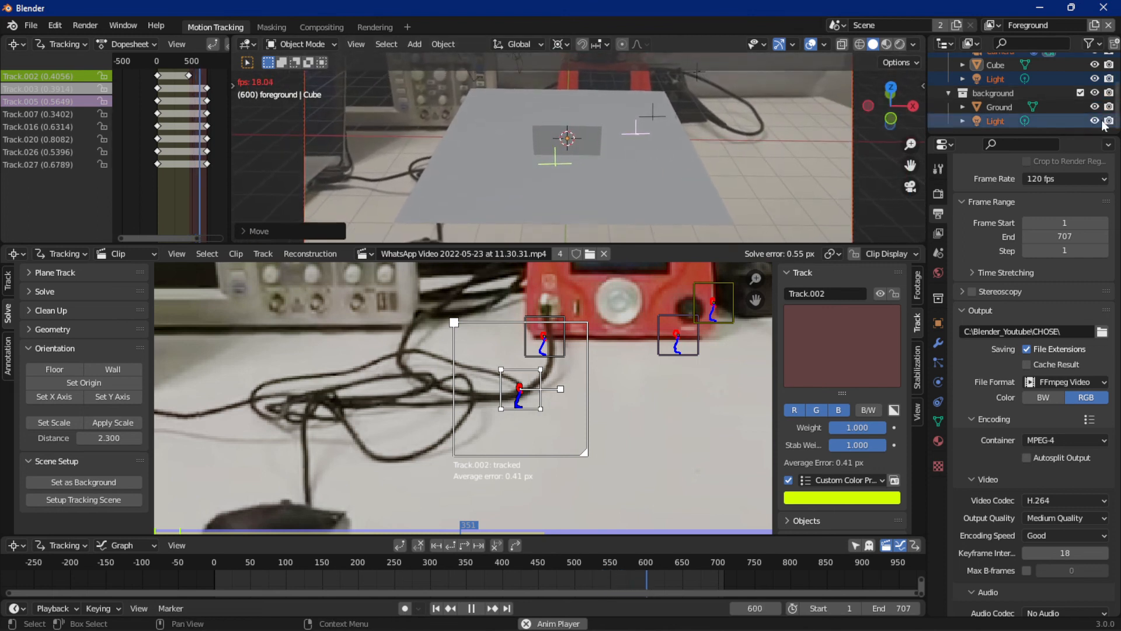
left_click(1093, 107)
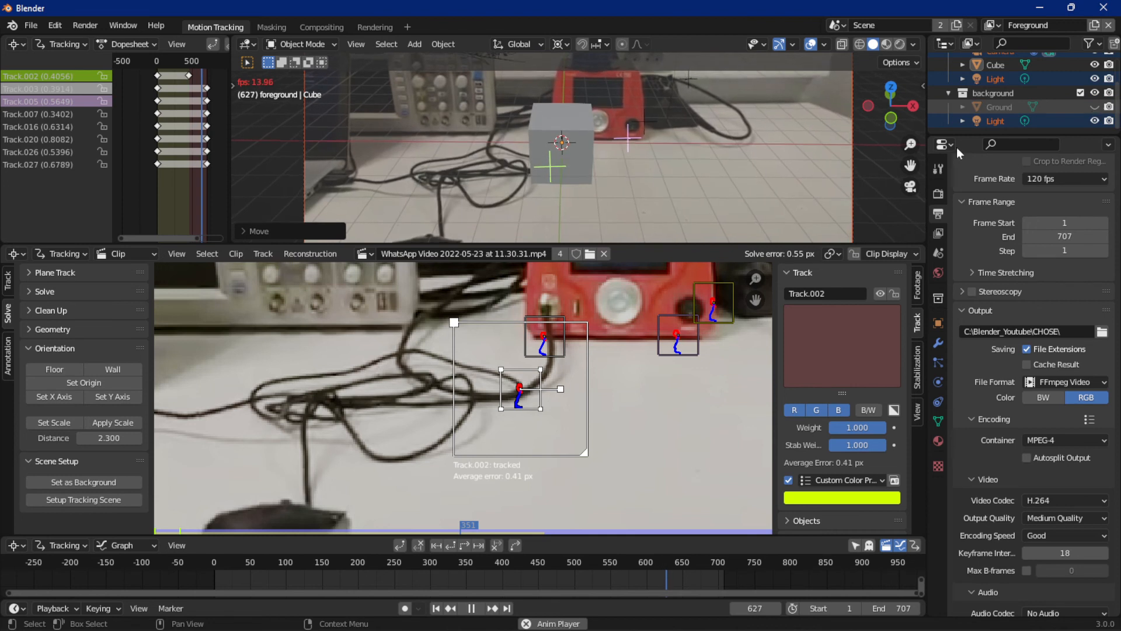
scroll(631, 195, "down", 3)
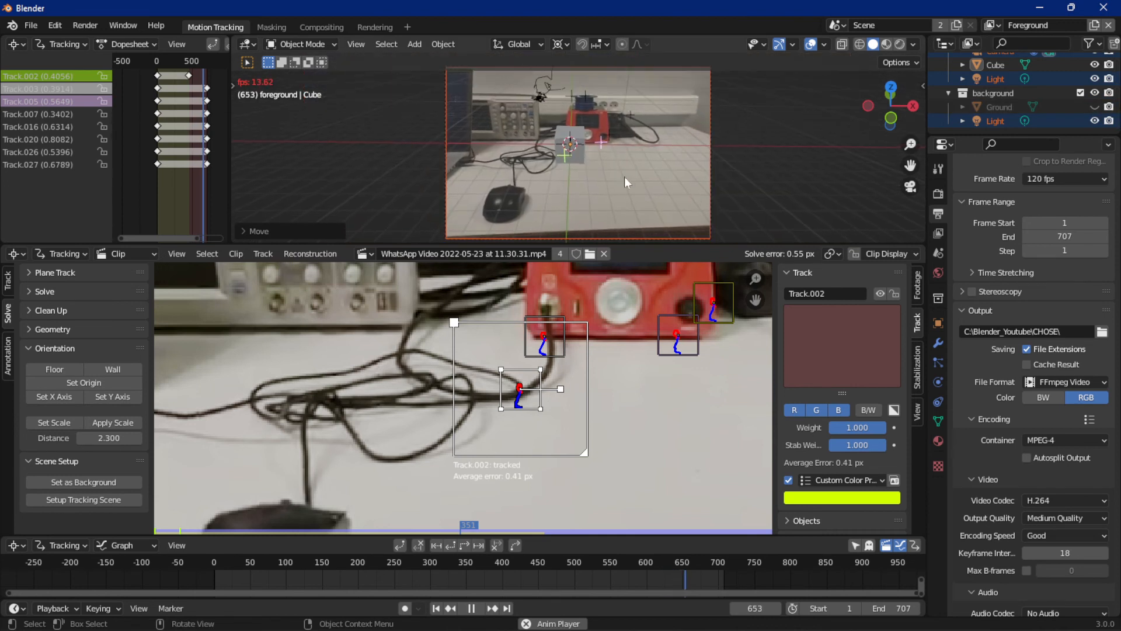
Step: Scale up the cube during playback to test its tracking on the desk, and stop the animation at frame 1
left_click(584, 152)
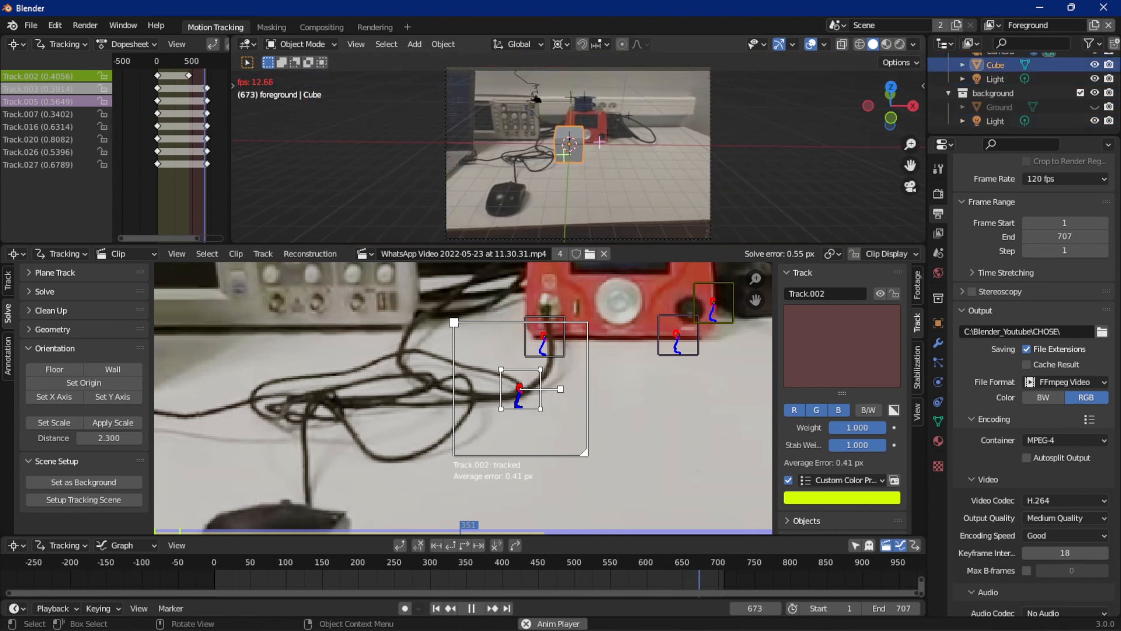
key("s")
left_click(650, 135)
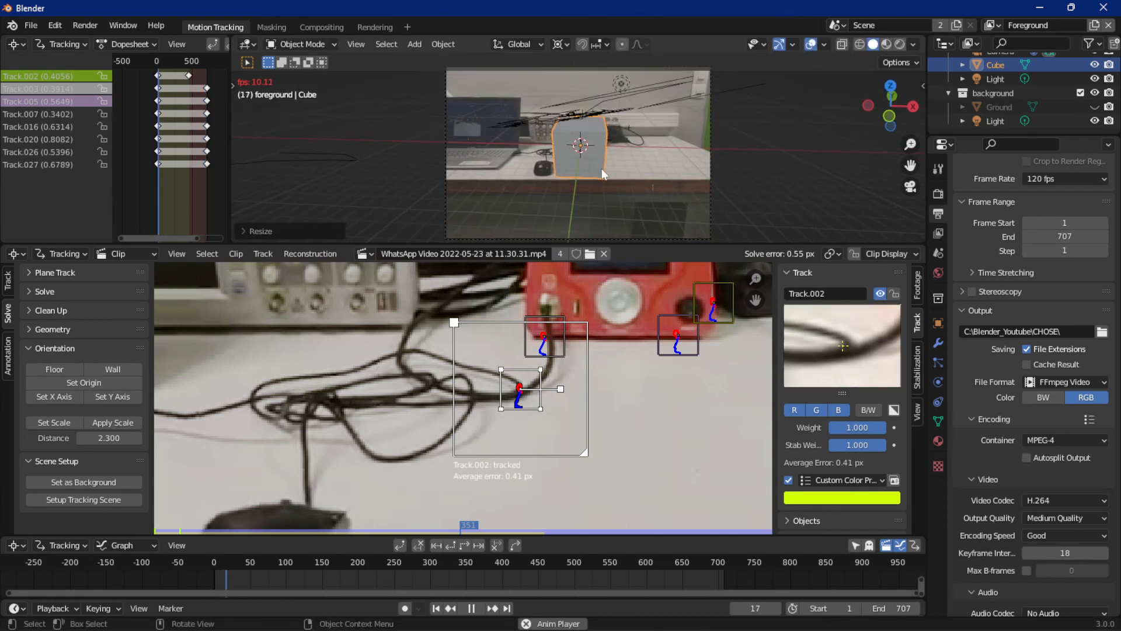
key("Escape")
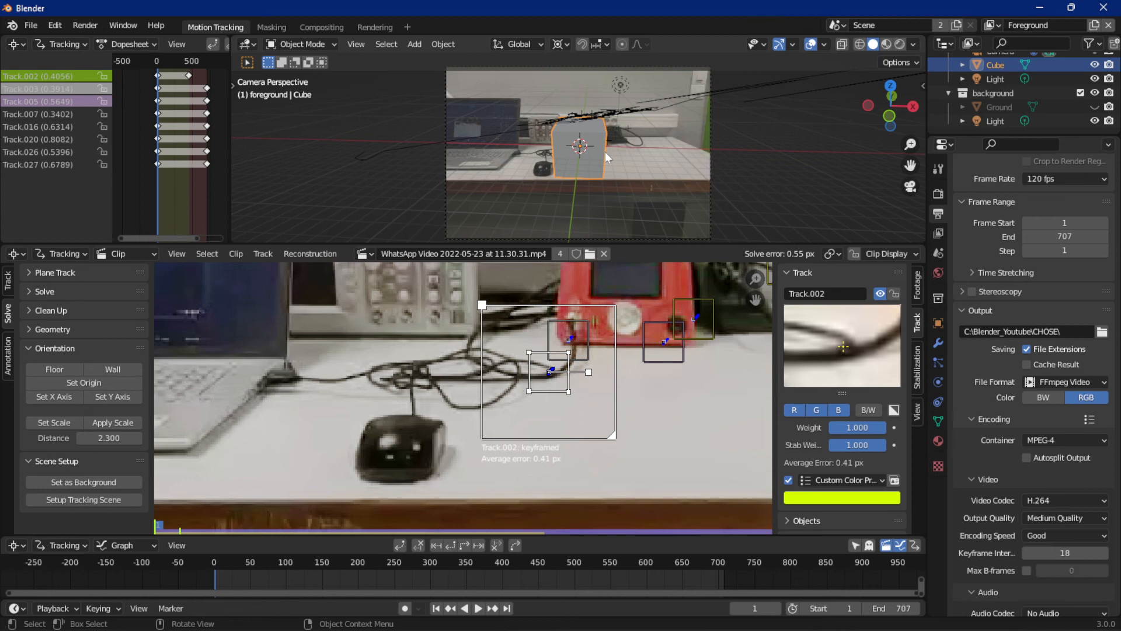
Step: Delete the cube from the scene and remove the background collection while keeping its objects
key("Delete")
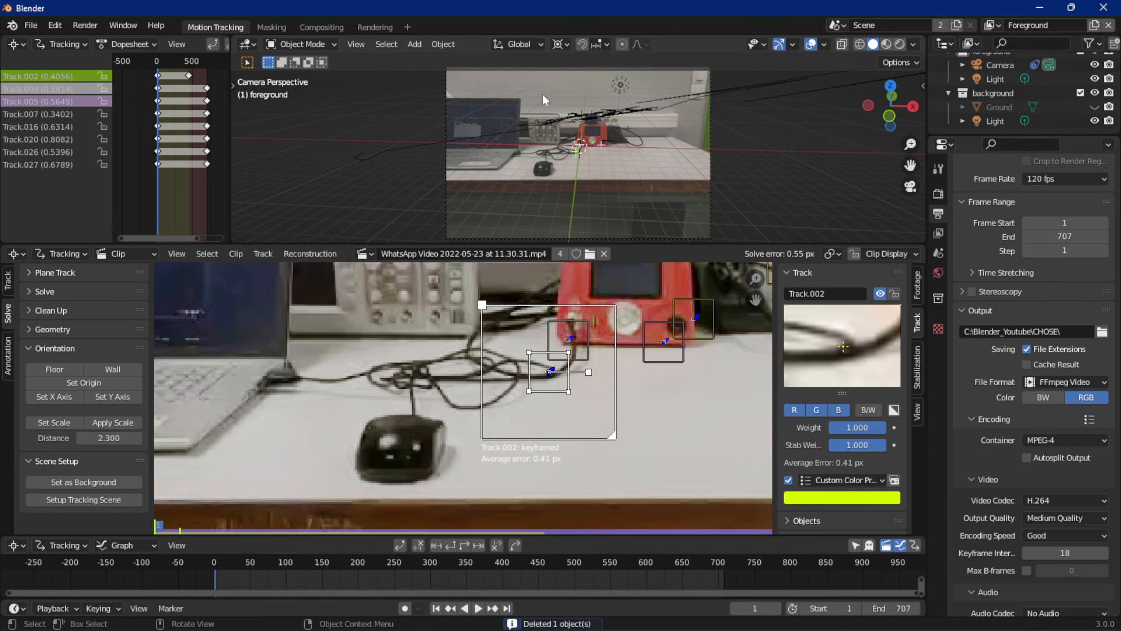
scroll(591, 143, "up", 3)
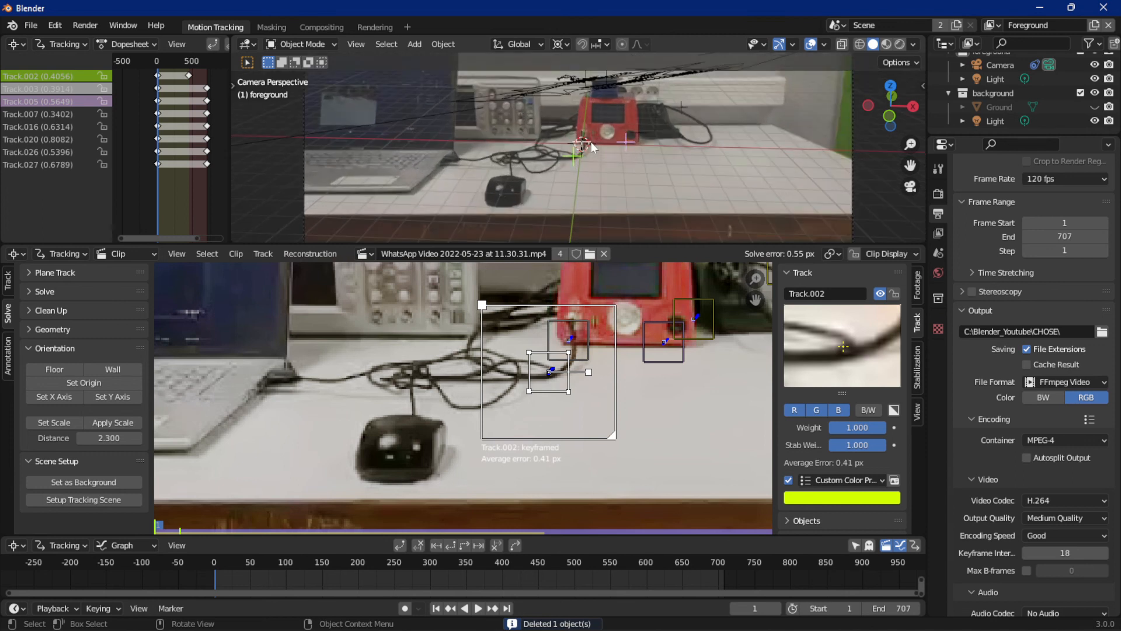
scroll(591, 142, "down", 3)
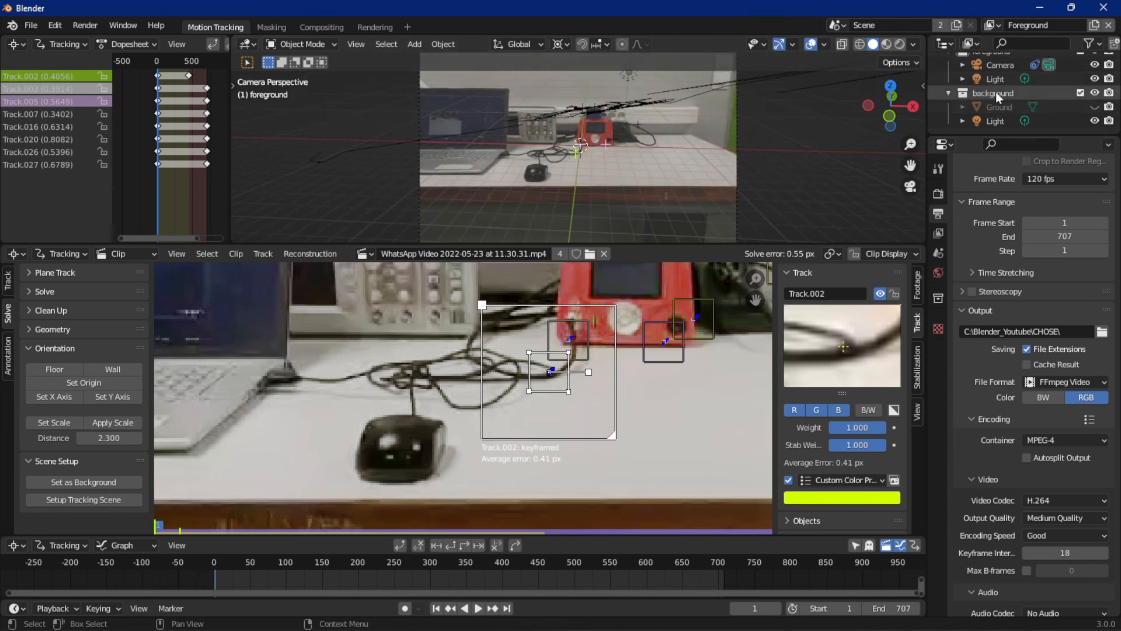
left_click(1031, 94)
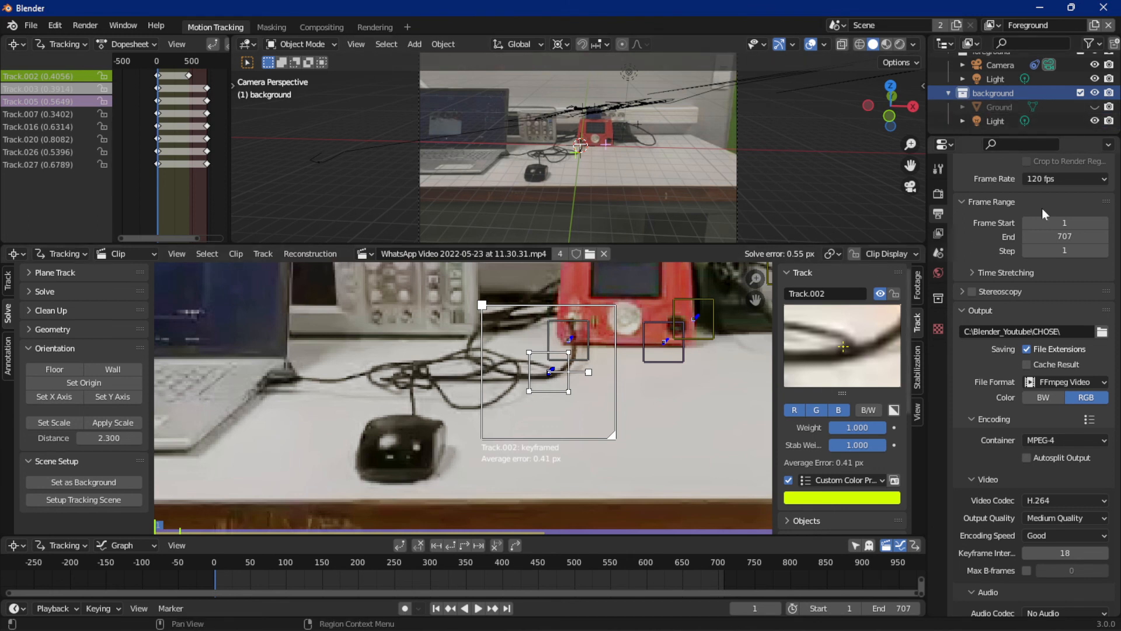
key("x")
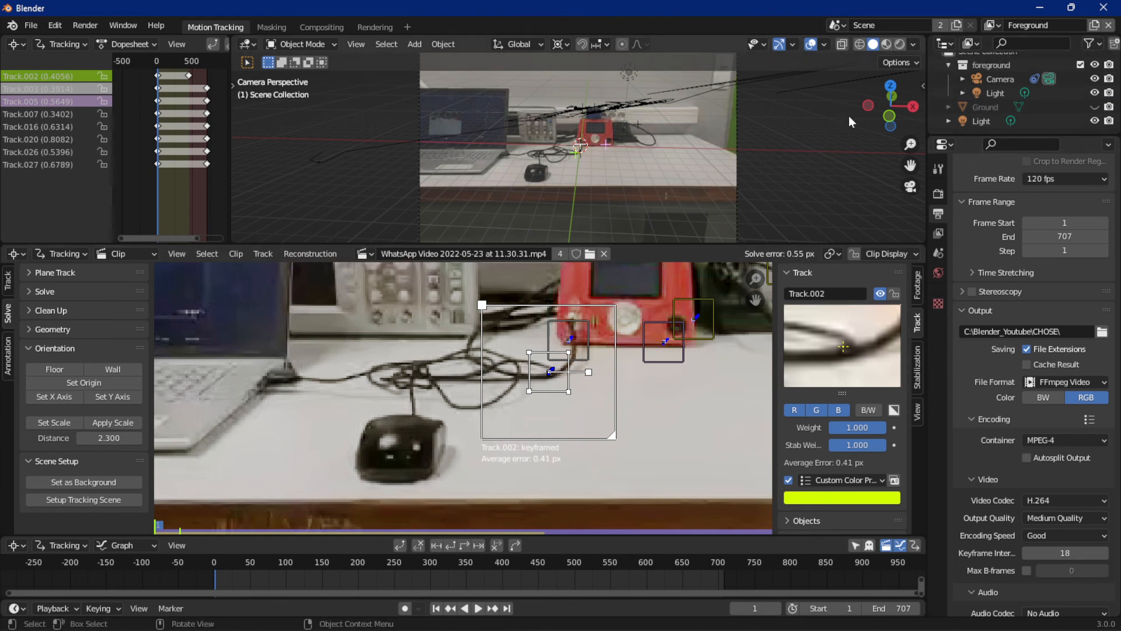
Step: Add a mesh plane at the 3D cursor in camera view and scale it up across the desk
middle_click_drag(777, 156, 806, 141)
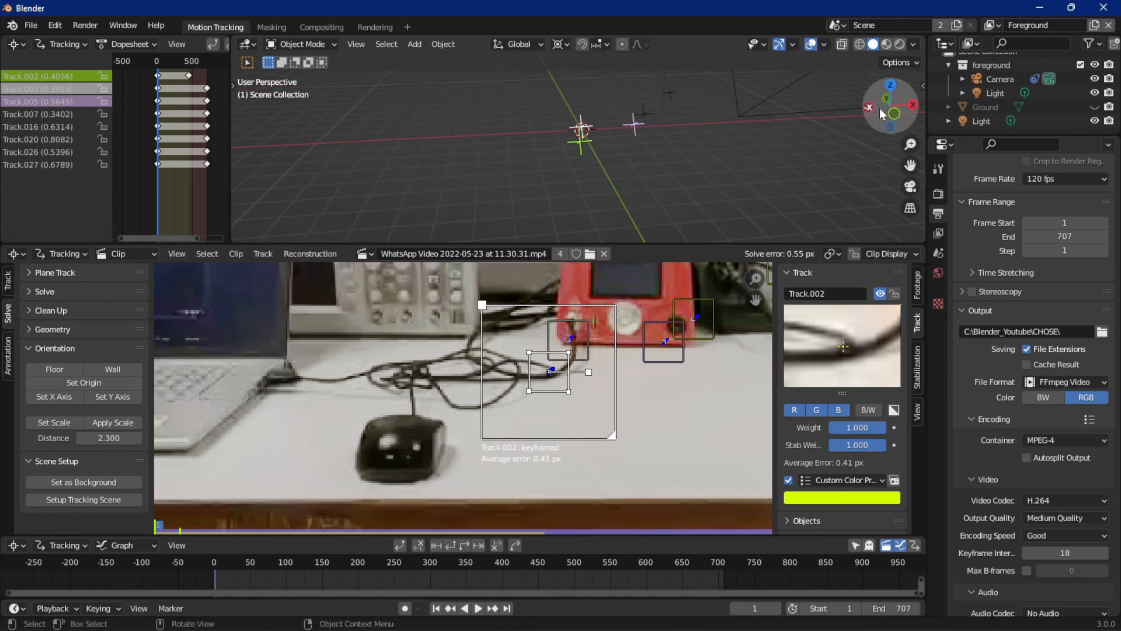
left_click(910, 187)
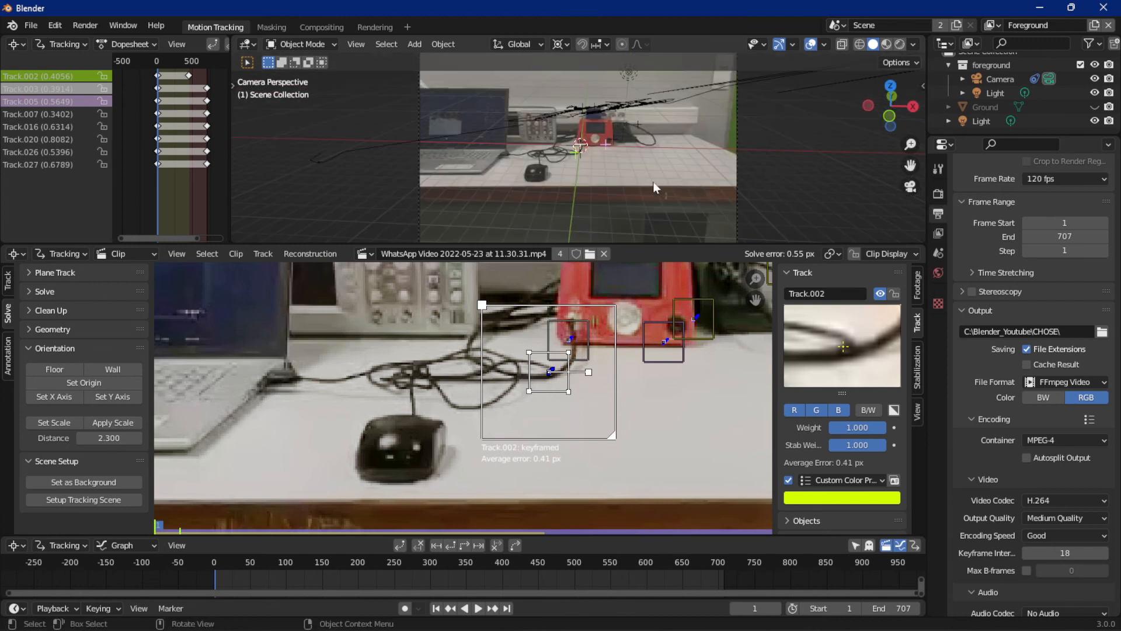
scroll(603, 158, "up", 3)
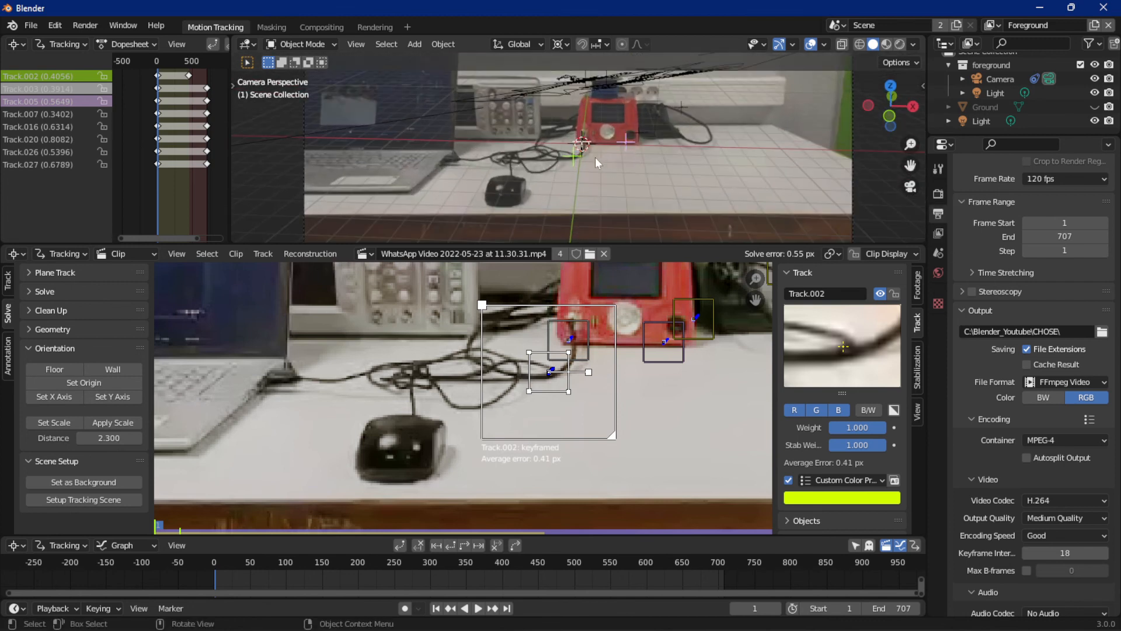
key("shift+a")
mouse_move(595, 156)
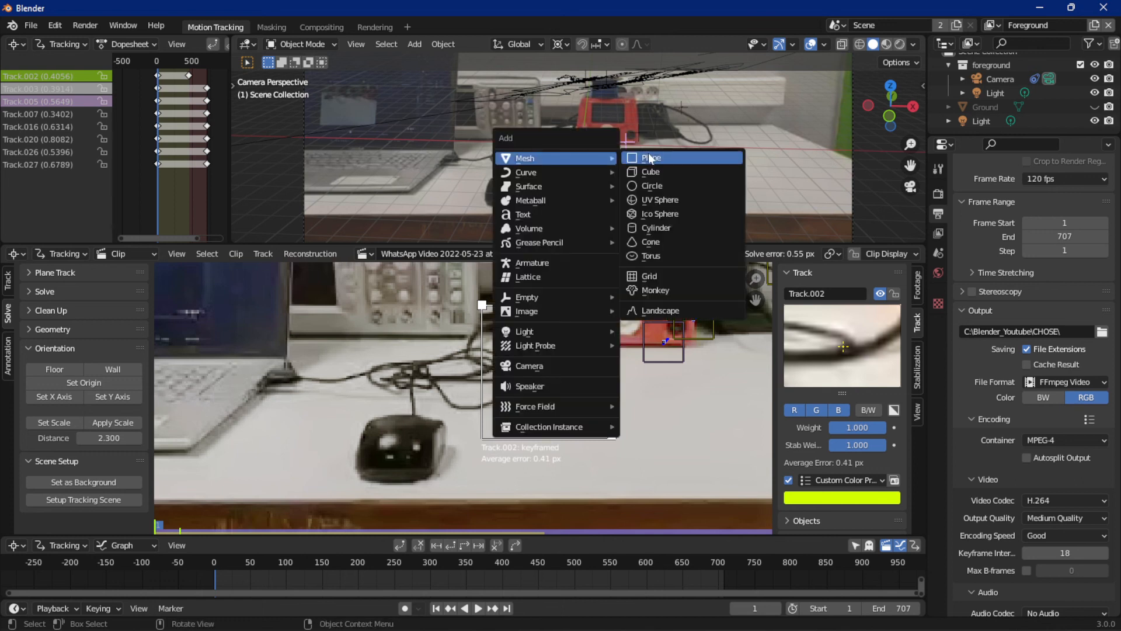
left_click(650, 157)
key("s")
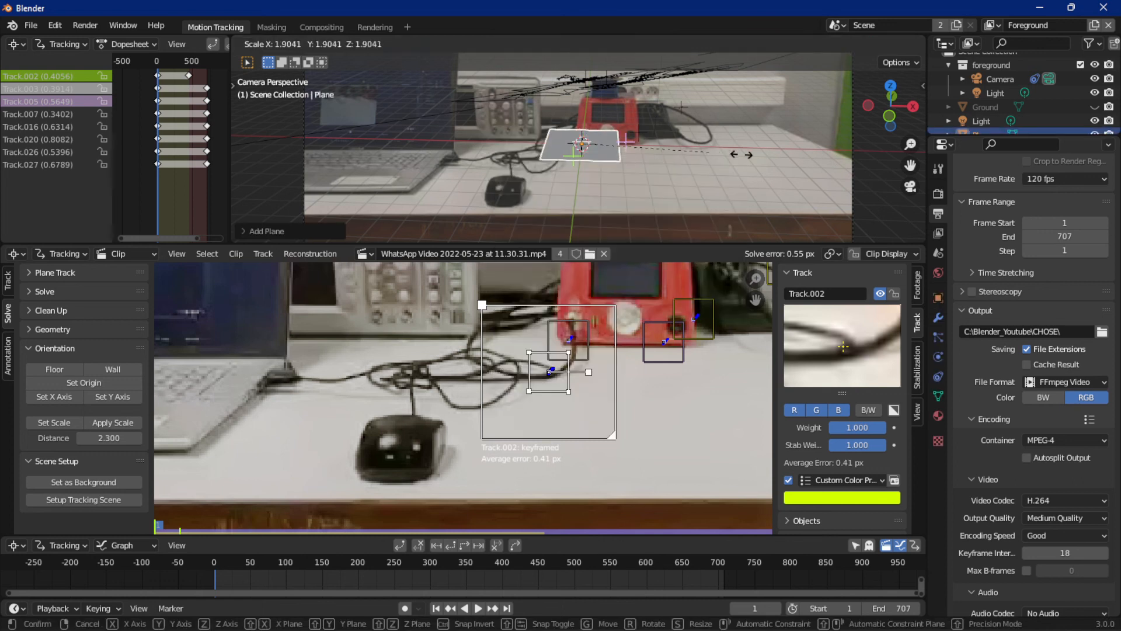
left_click(804, 121)
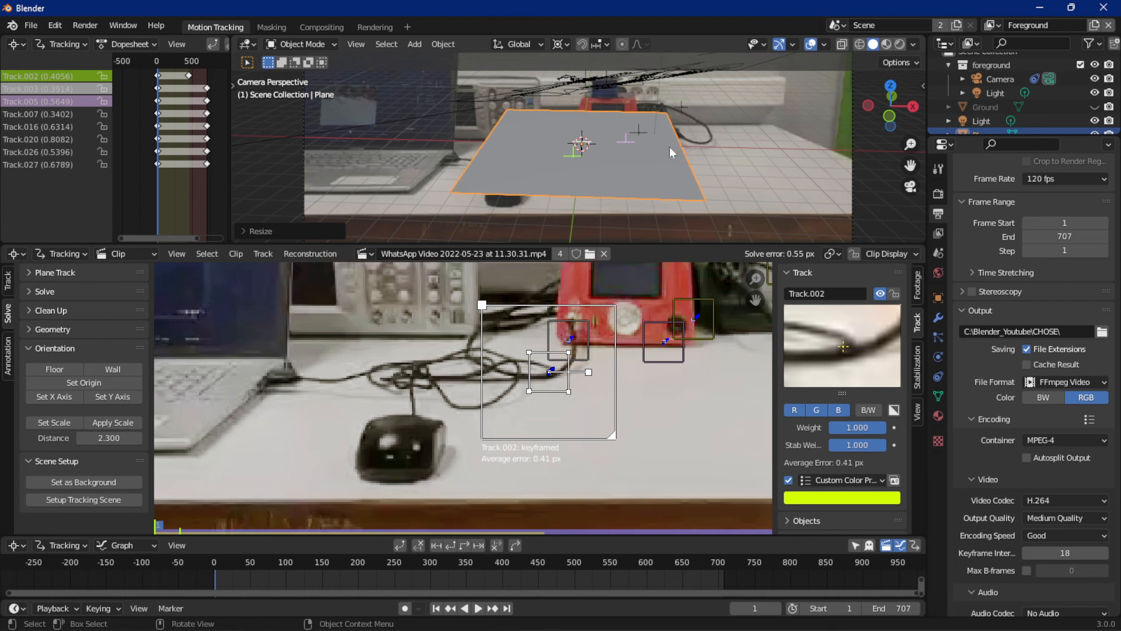
Step: Move the plane over the open desk area to the right of the mouse and enlarge it further
key("g")
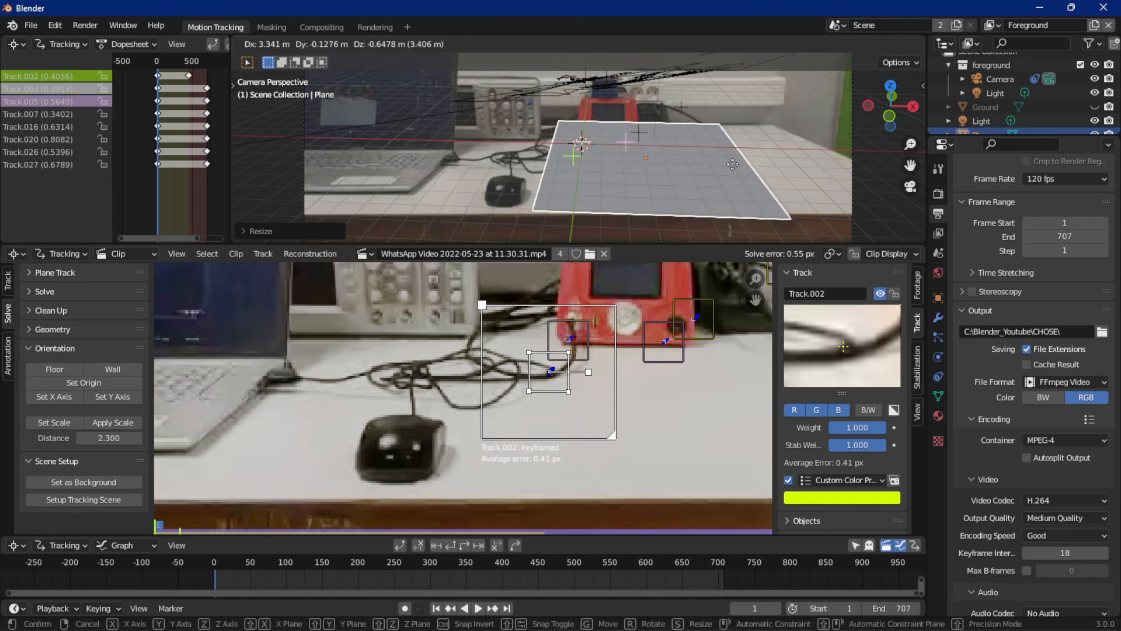
left_click(735, 166)
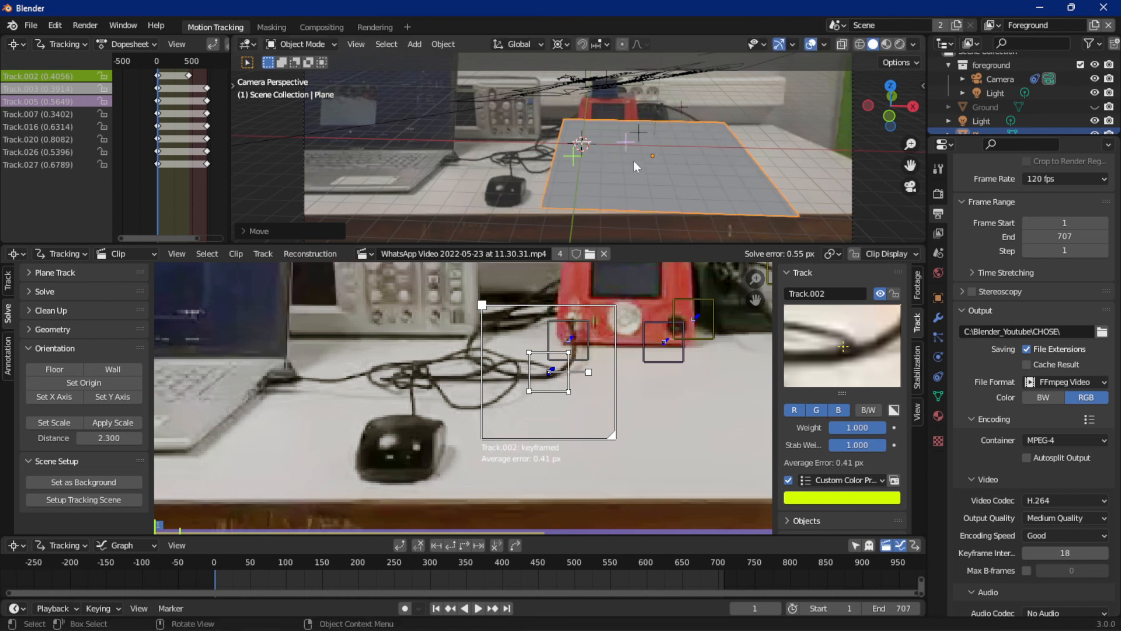
key("s")
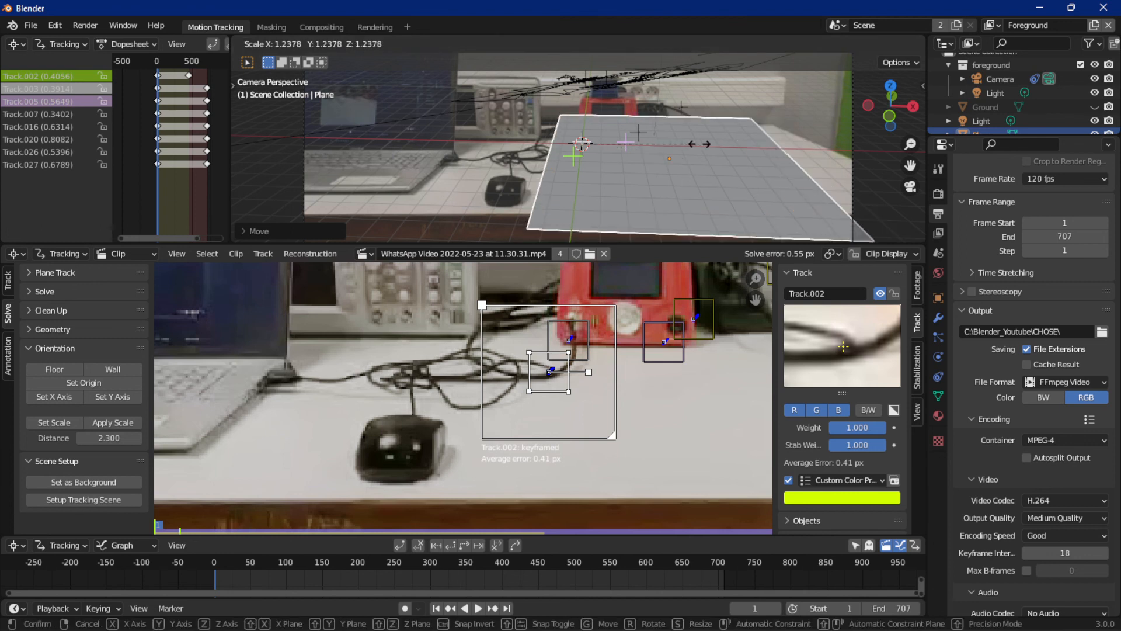
left_click(691, 155)
key("g")
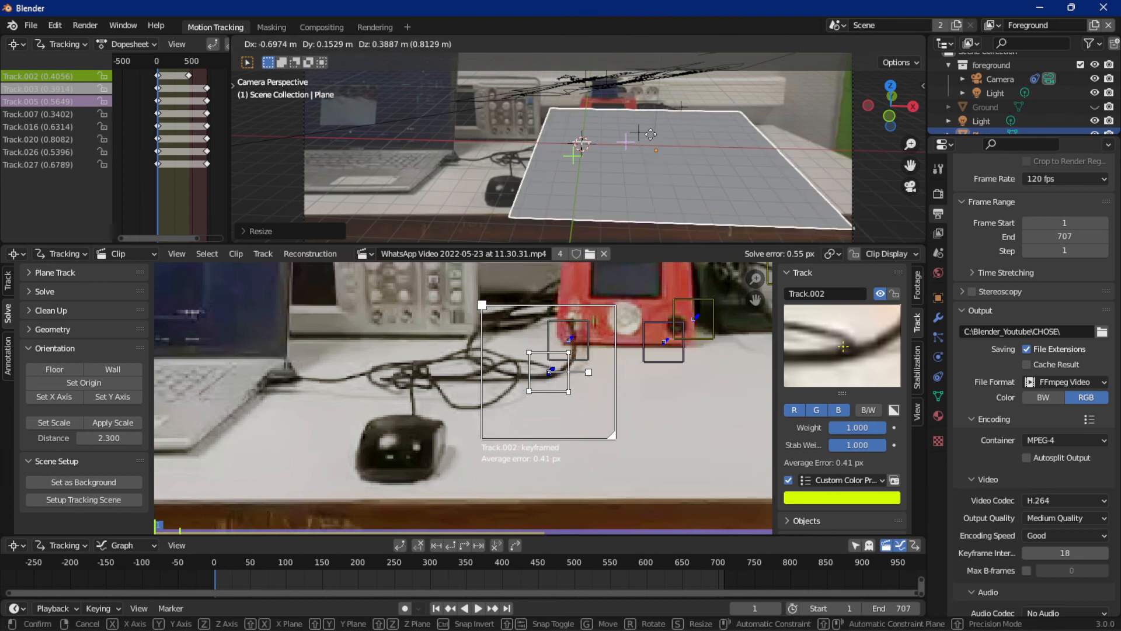
left_click(639, 138)
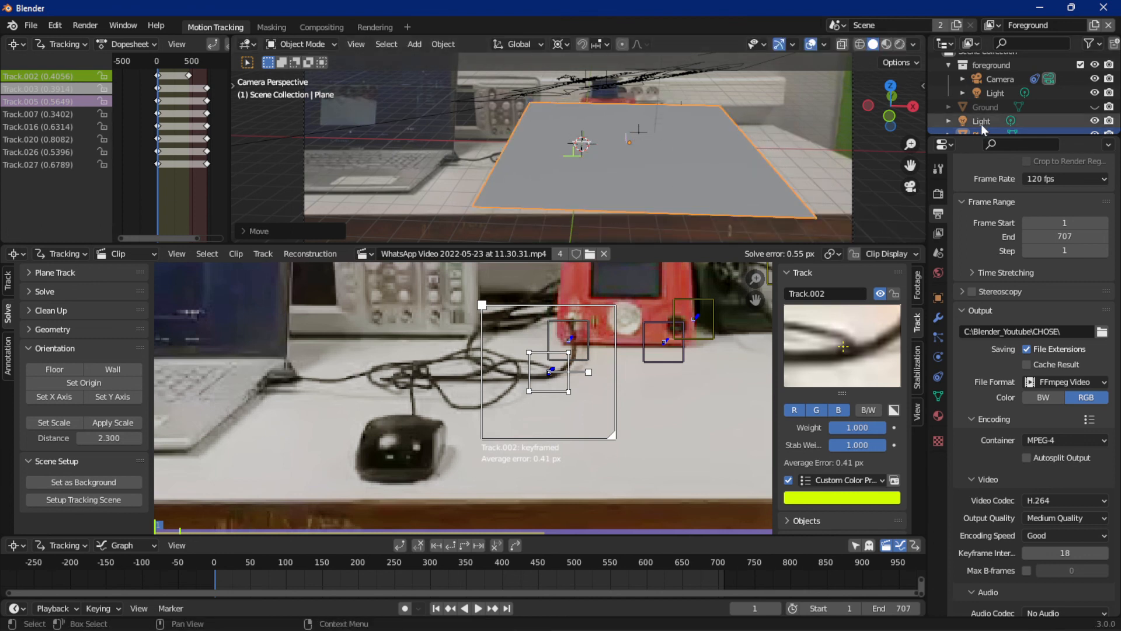
Step: Hide the plane and show it again to compare its placement with the desk surface
scroll(1077, 112, "down", 1)
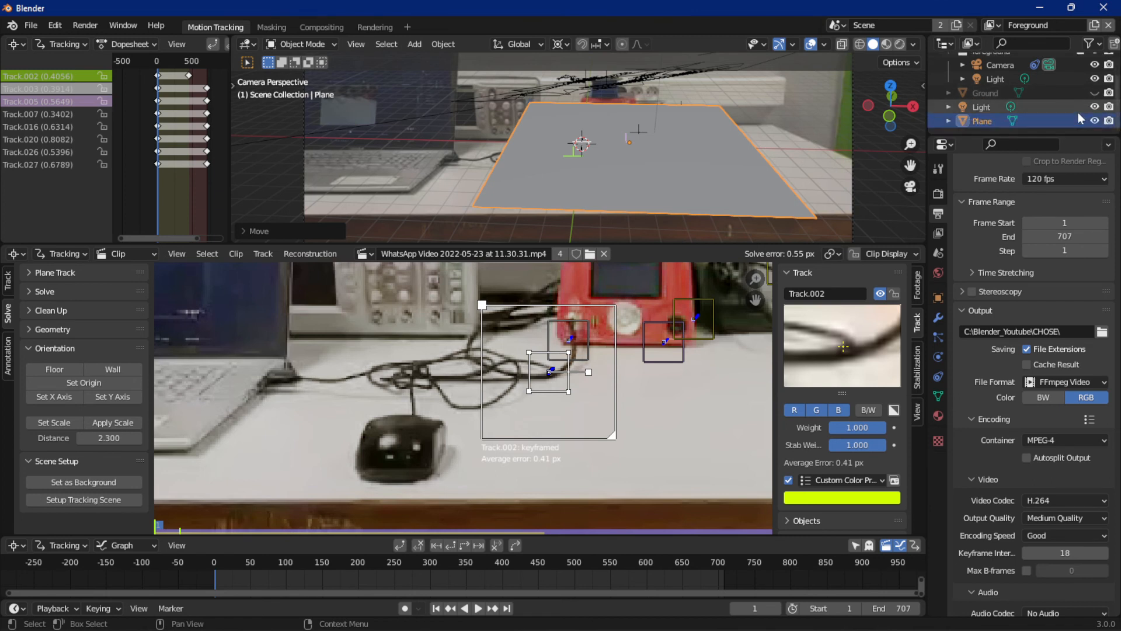
left_click(1096, 120)
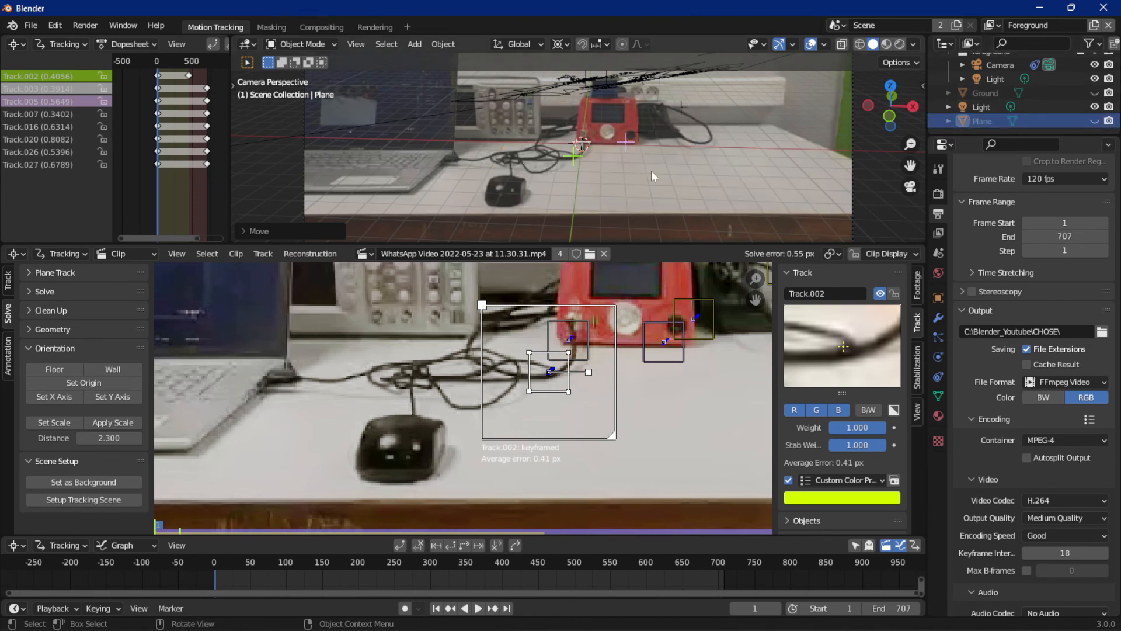
left_click(1095, 120)
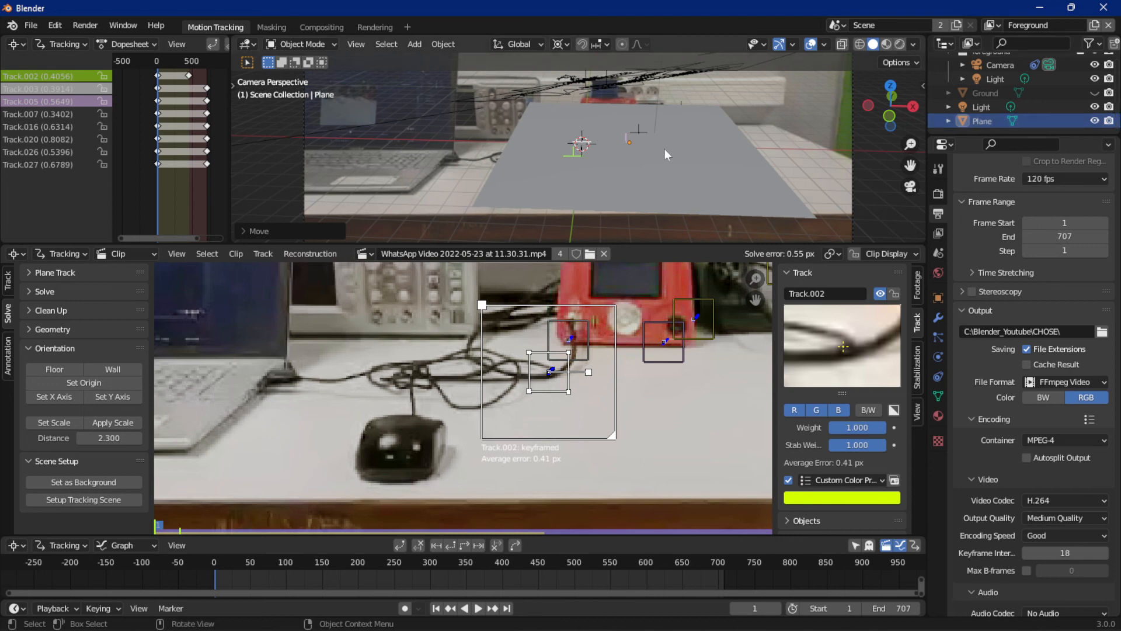
Step: Add a mesh cube at the 3D cursor over the desk plane and scale it up
key("shift+a")
mouse_move(600, 153)
left_click(642, 163)
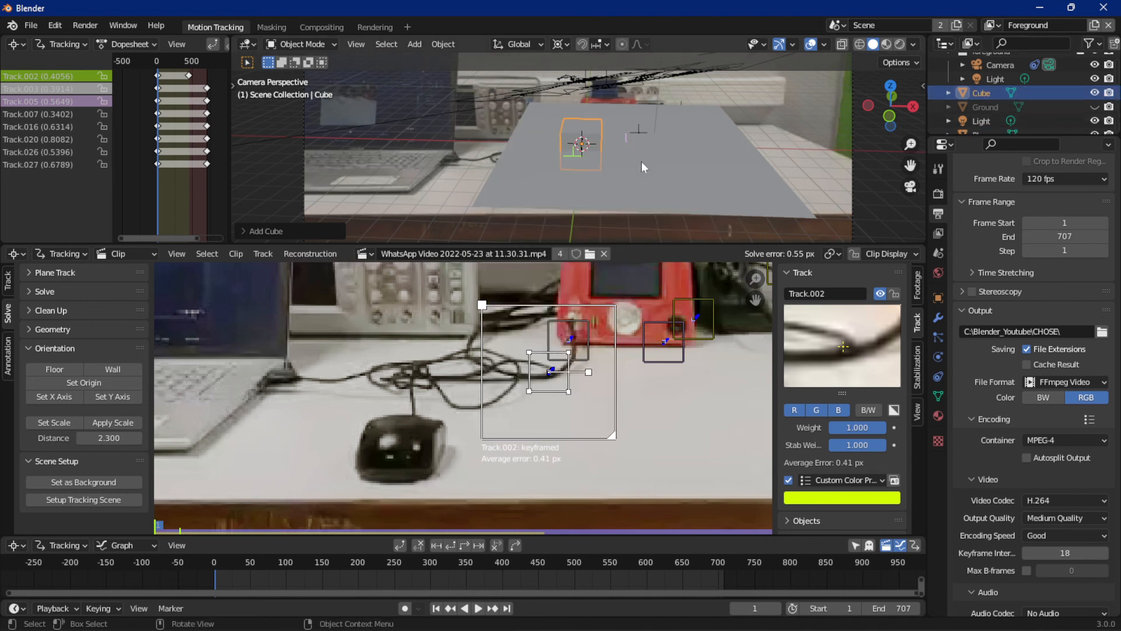
key("s")
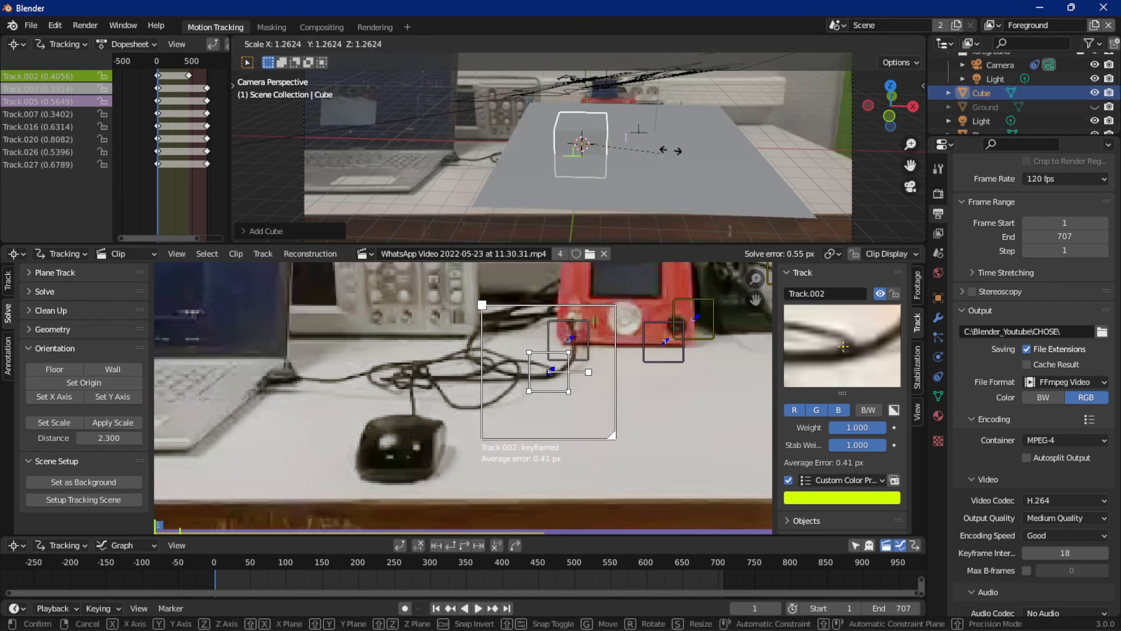
left_click(584, 166)
Step: Raise the cube along the Z axis until it floats well above the desk plane
key("g")
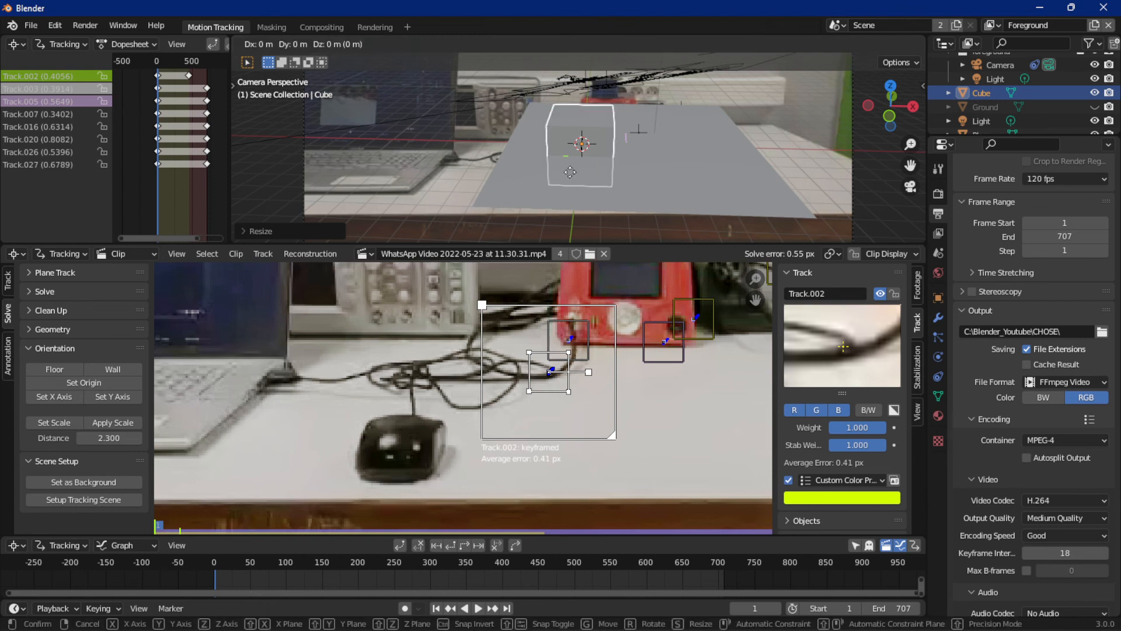
key("z")
left_click(584, 122)
scroll(636, 121, "down", 4)
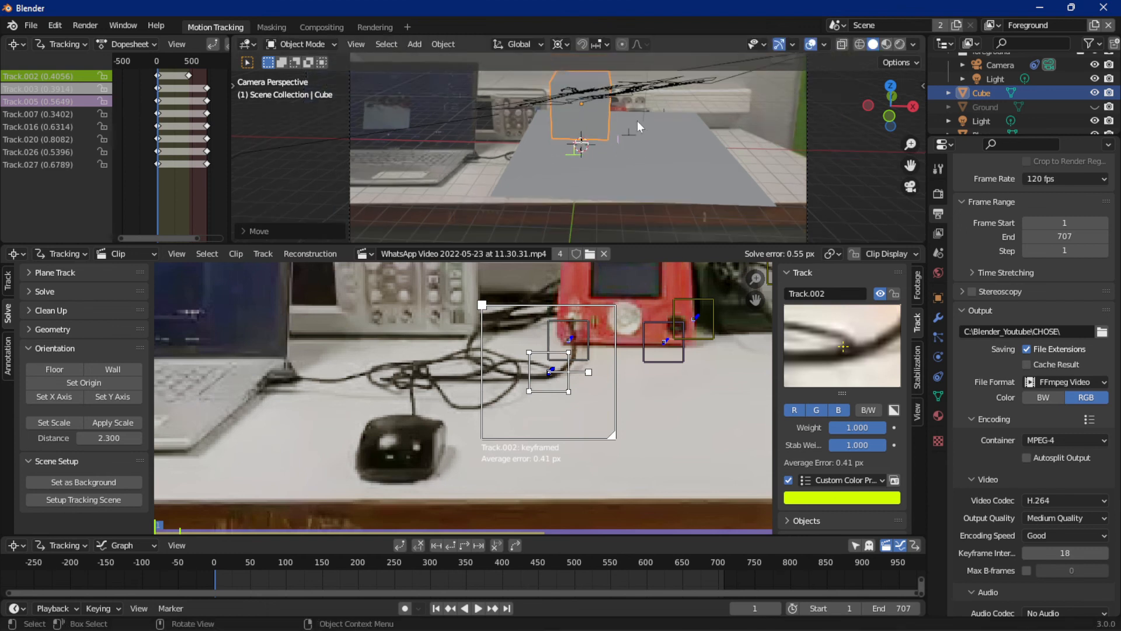
key("g")
key("z")
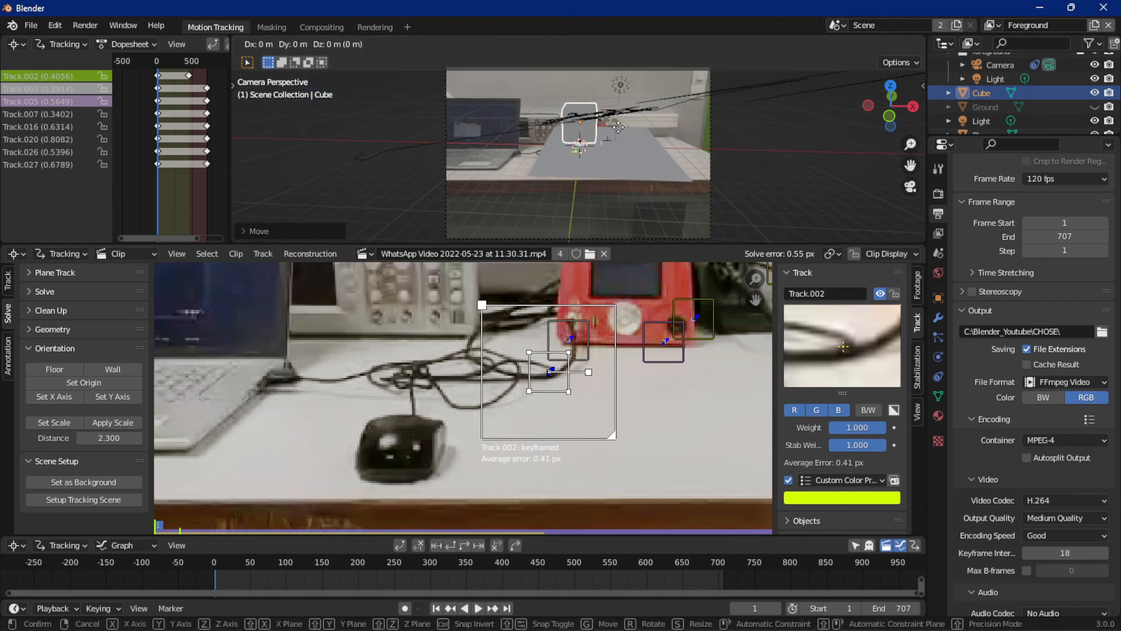
left_click(619, 101)
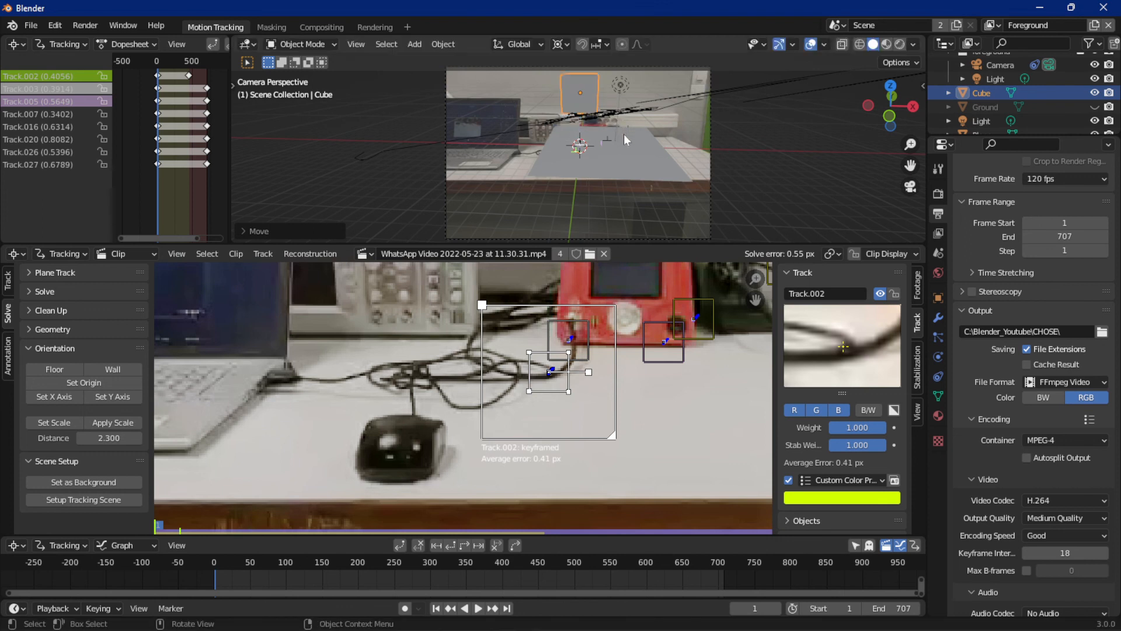
Step: Give the desk plane rigid body physics and set its type to Passive
left_click(635, 167)
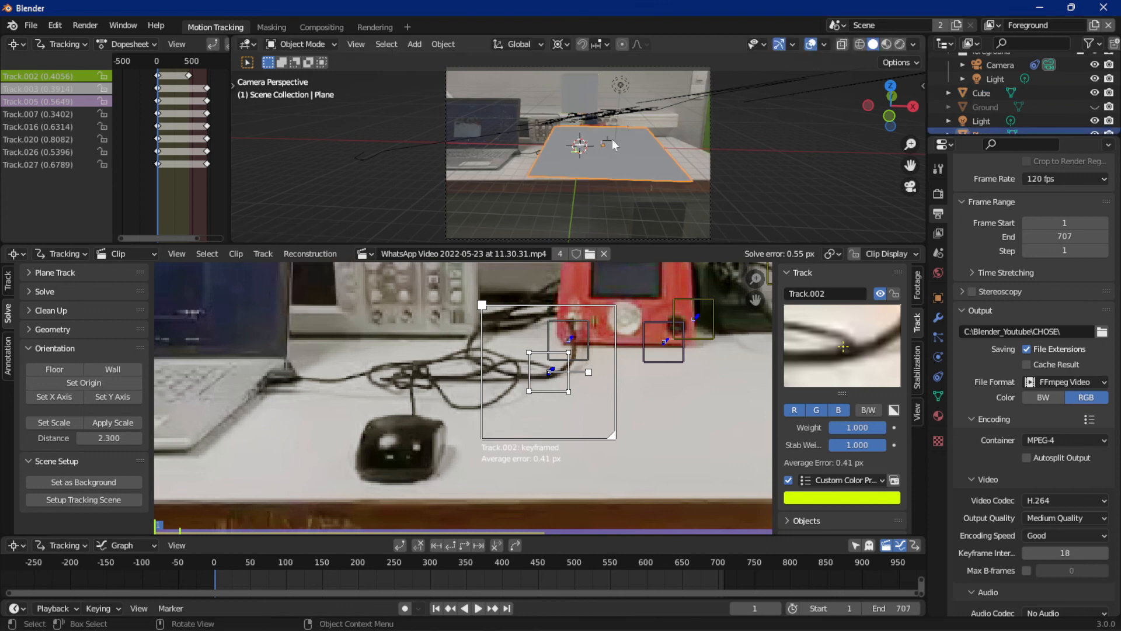
left_click(936, 357)
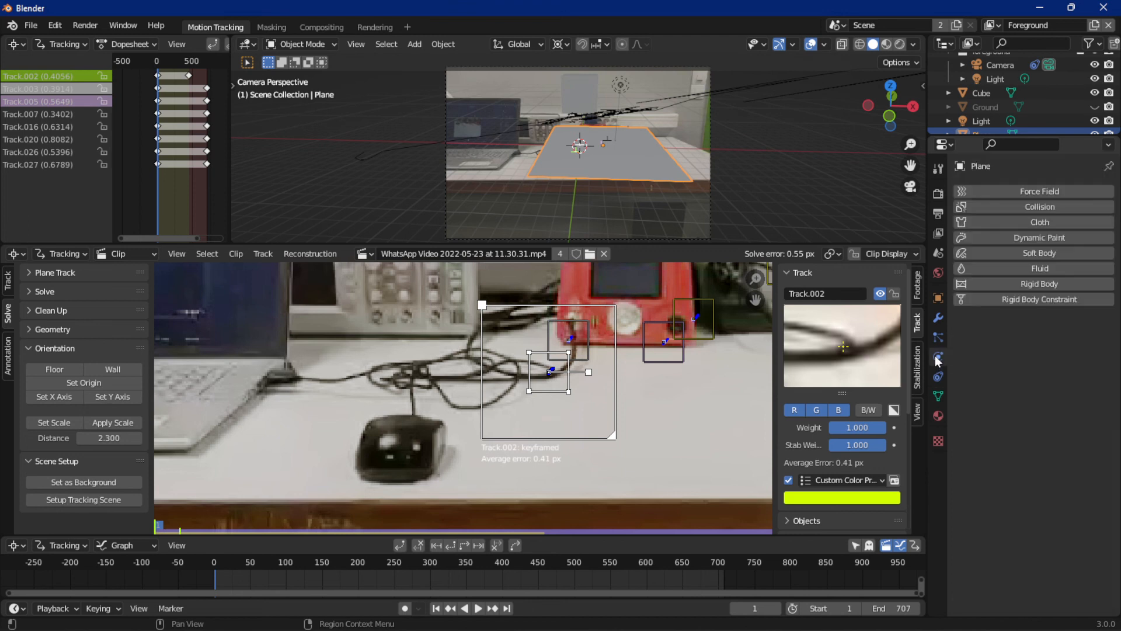
left_click(1013, 283)
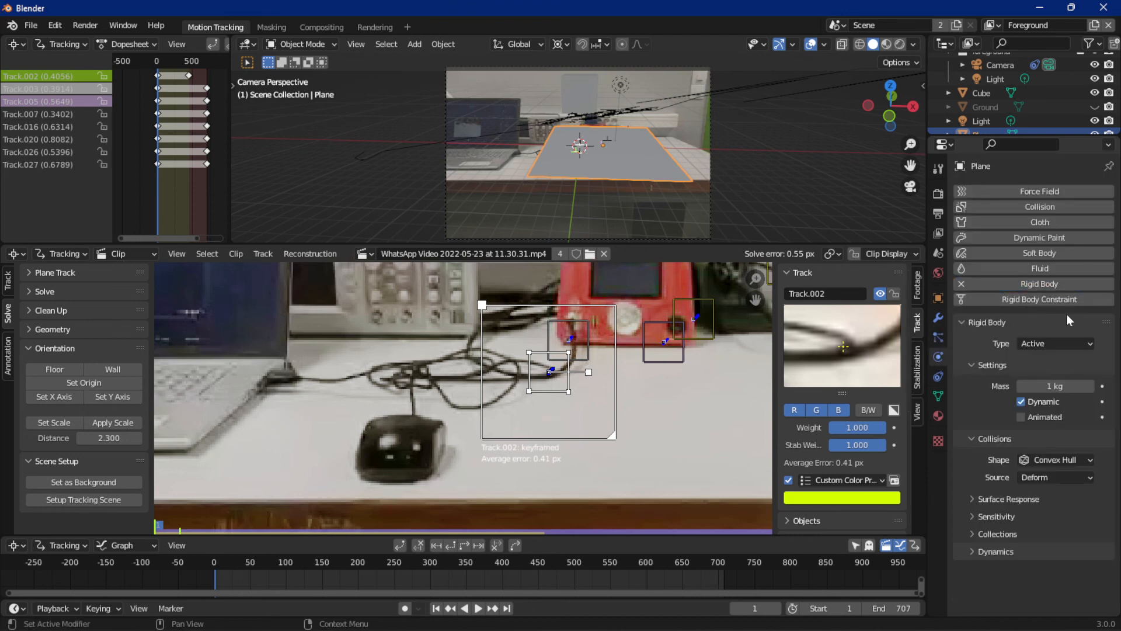
left_click(1043, 345)
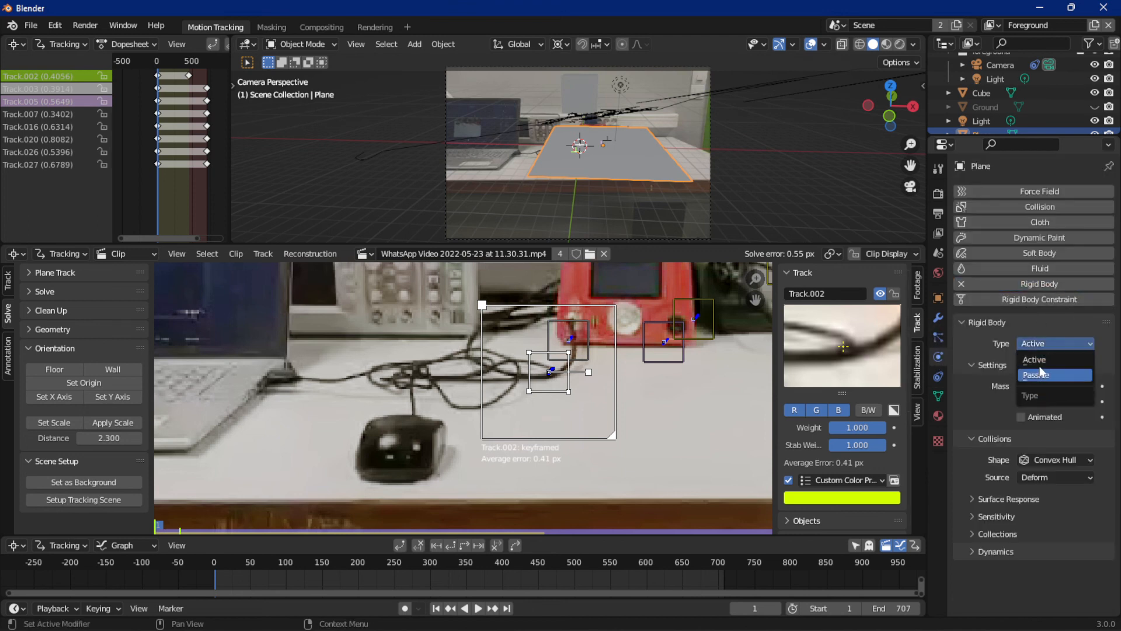
left_click(1024, 376)
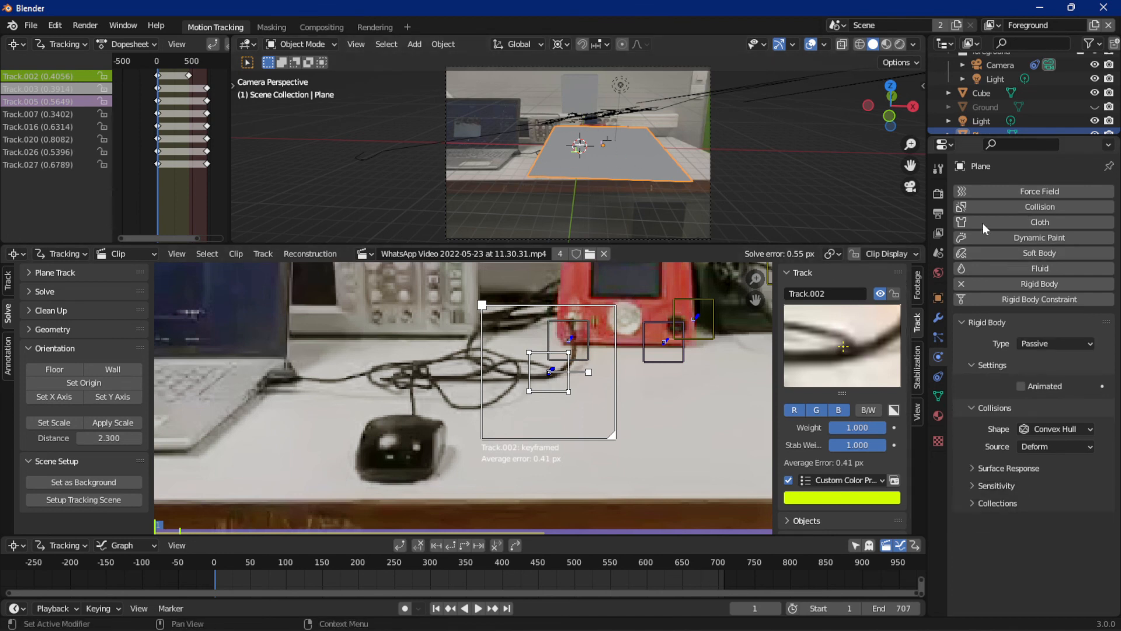
Step: Give the cube an active rigid body, play the animation through the camera, and return to the first frame
left_click(587, 103)
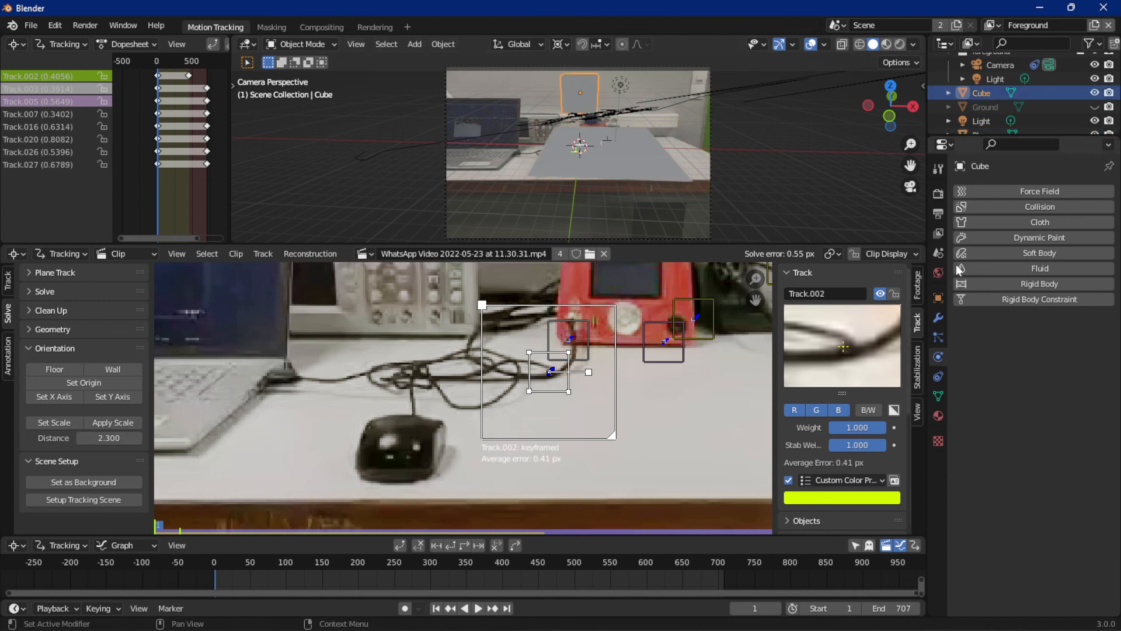
left_click(1020, 279)
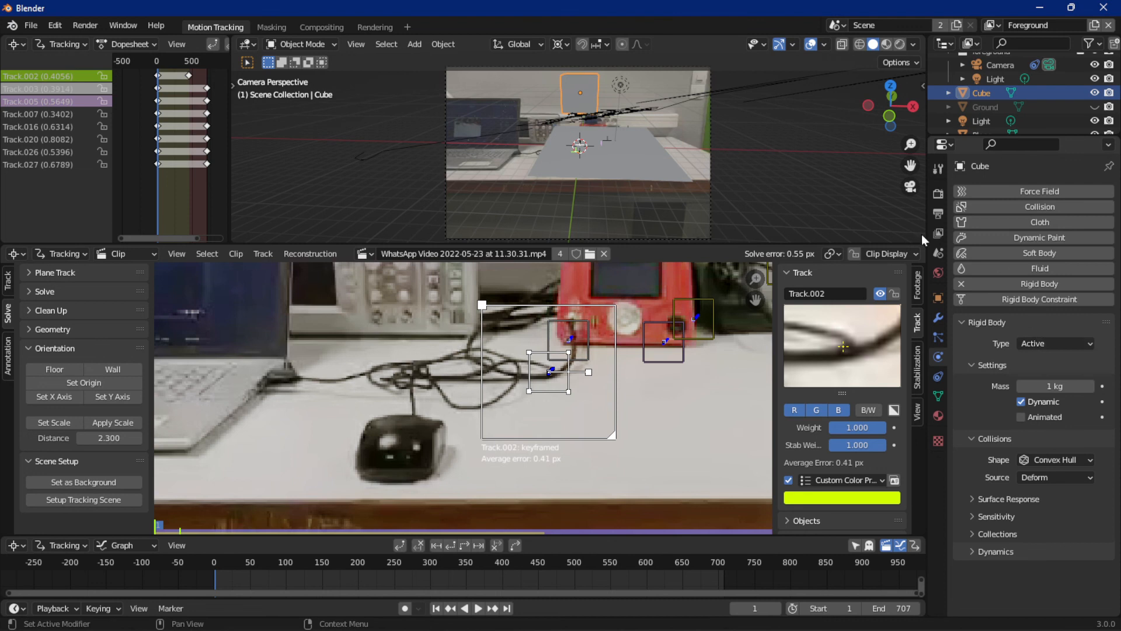
key("space")
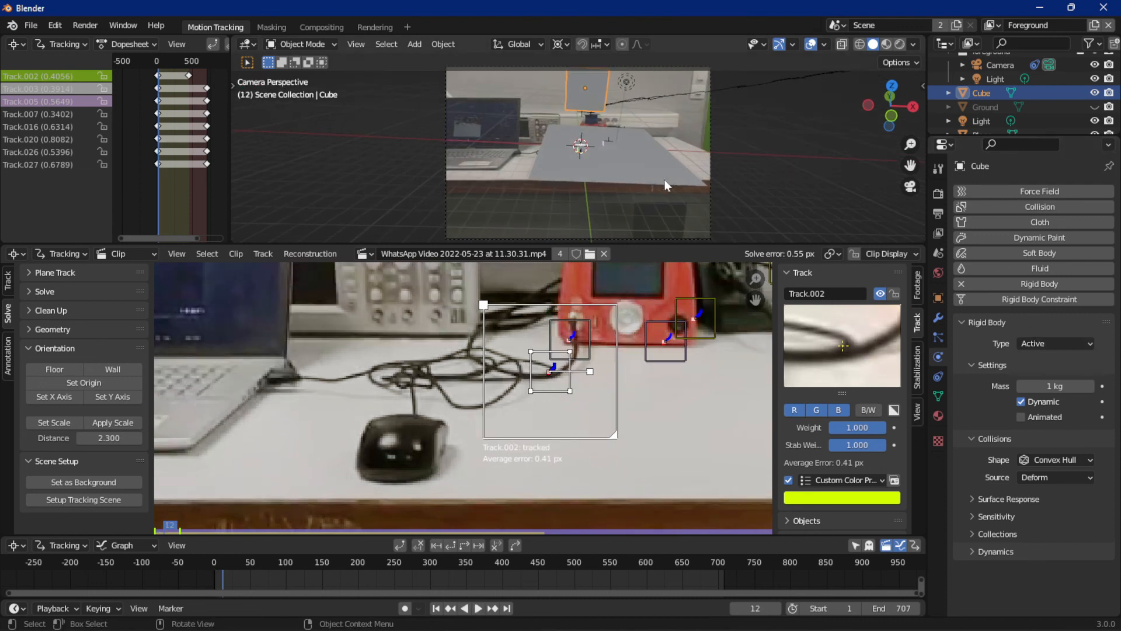
key("space")
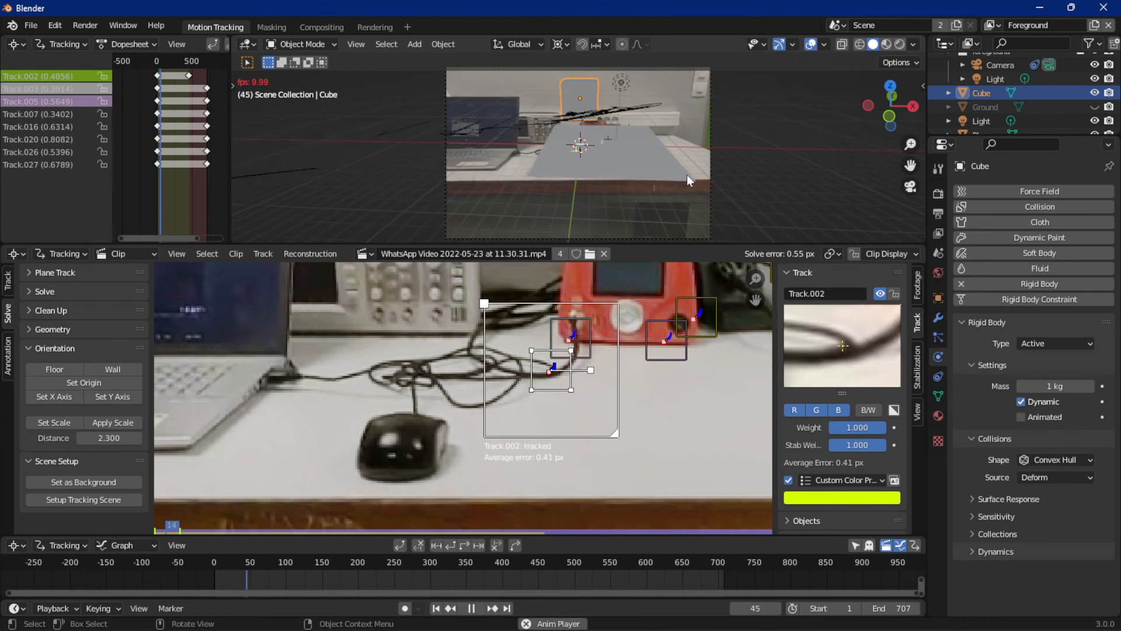
key("space")
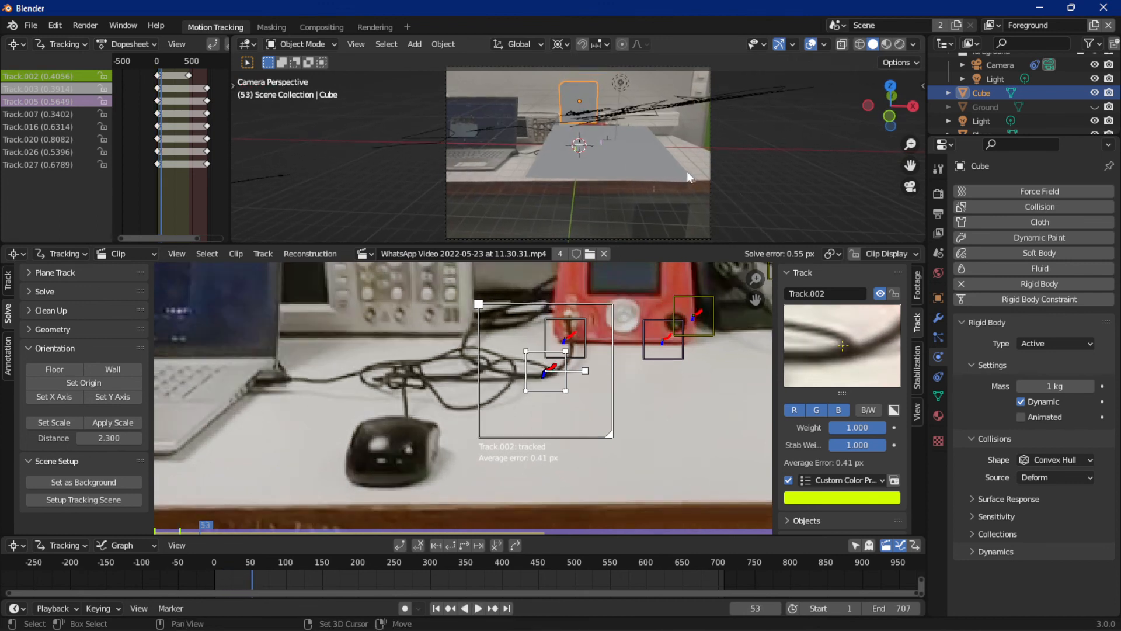
key("shift+Left")
Step: Play the cube's simulation from a side perspective outside the camera, then rewind to the first frame
middle_click_drag(649, 154, 678, 118)
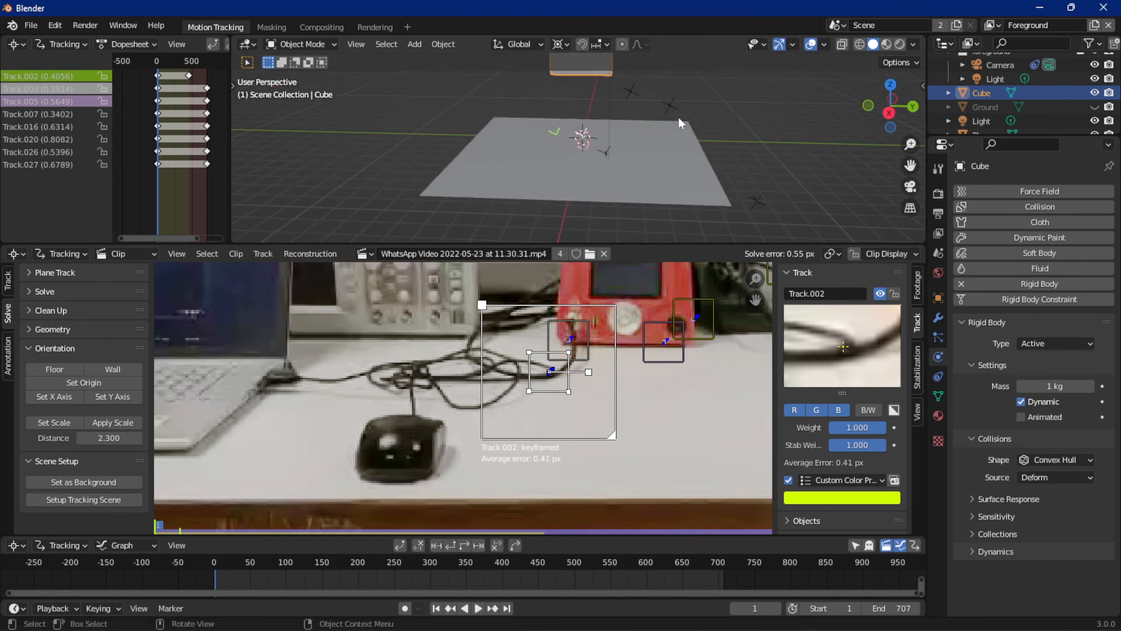
scroll(678, 117, "down", 4)
key("space")
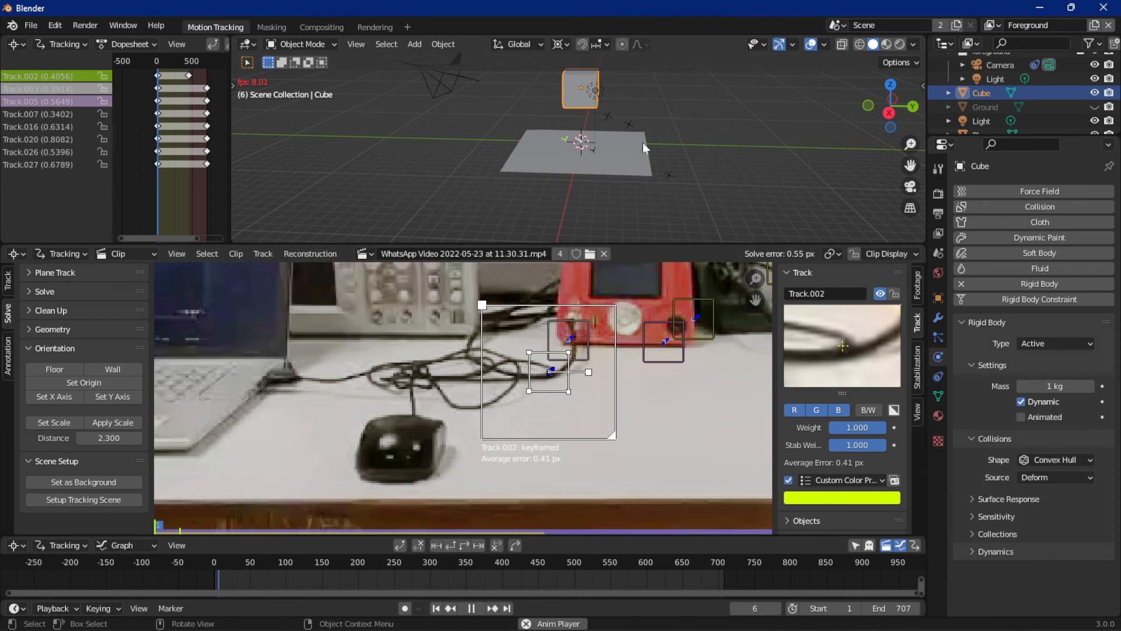
key("space")
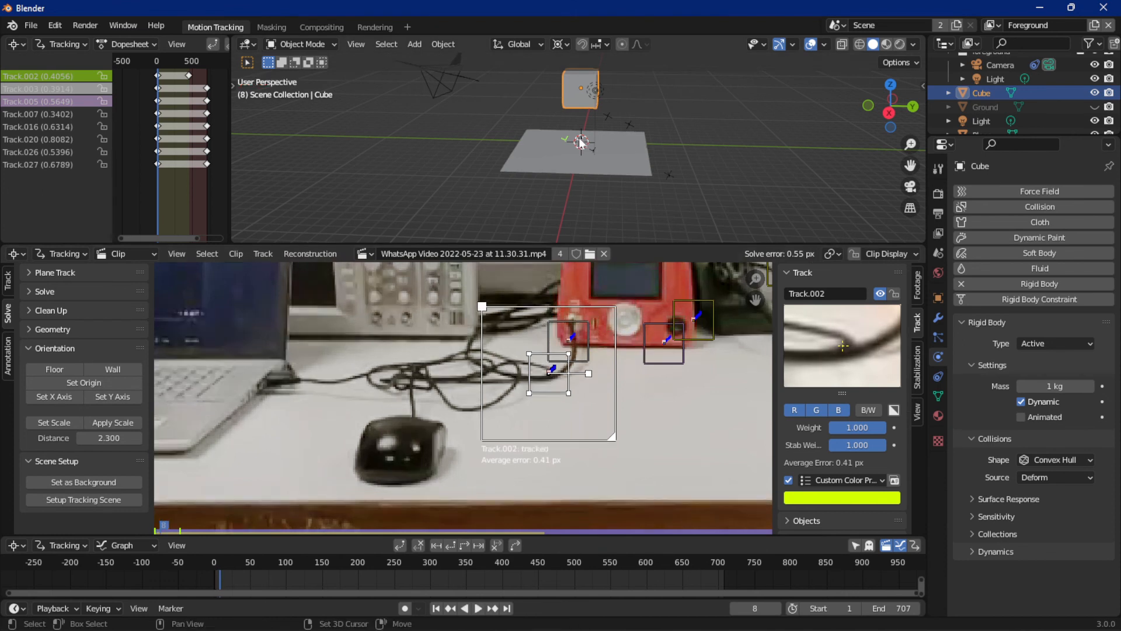
key("shift+Left")
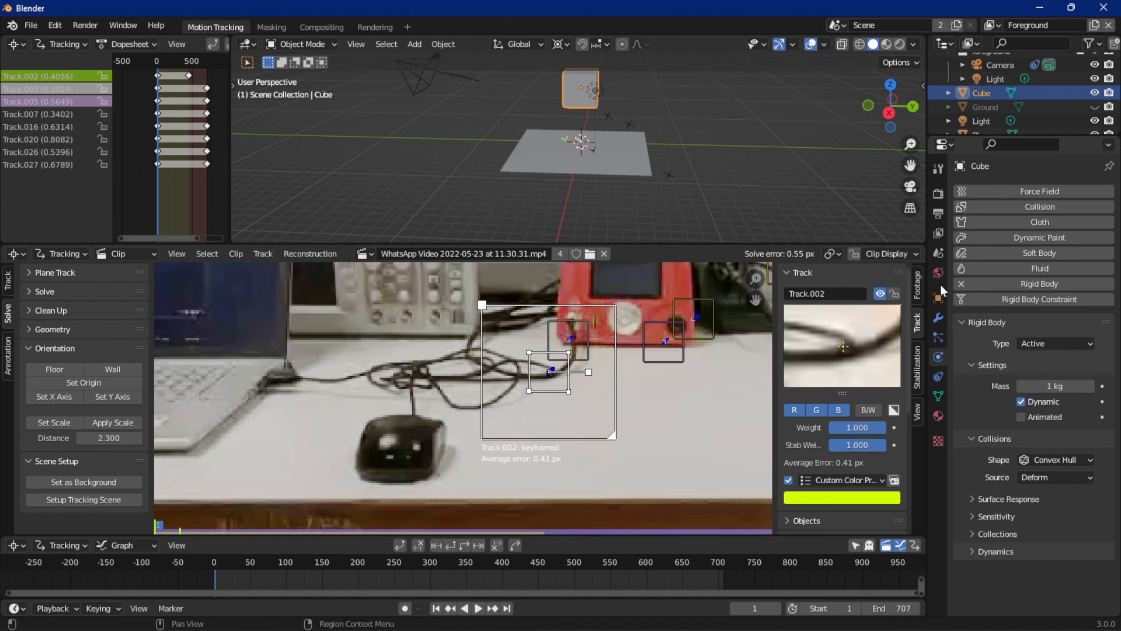
Step: Bake the scene's rigid body world cache for frames 1 to 250, play it back, and rewind to the first frame
left_click(937, 254)
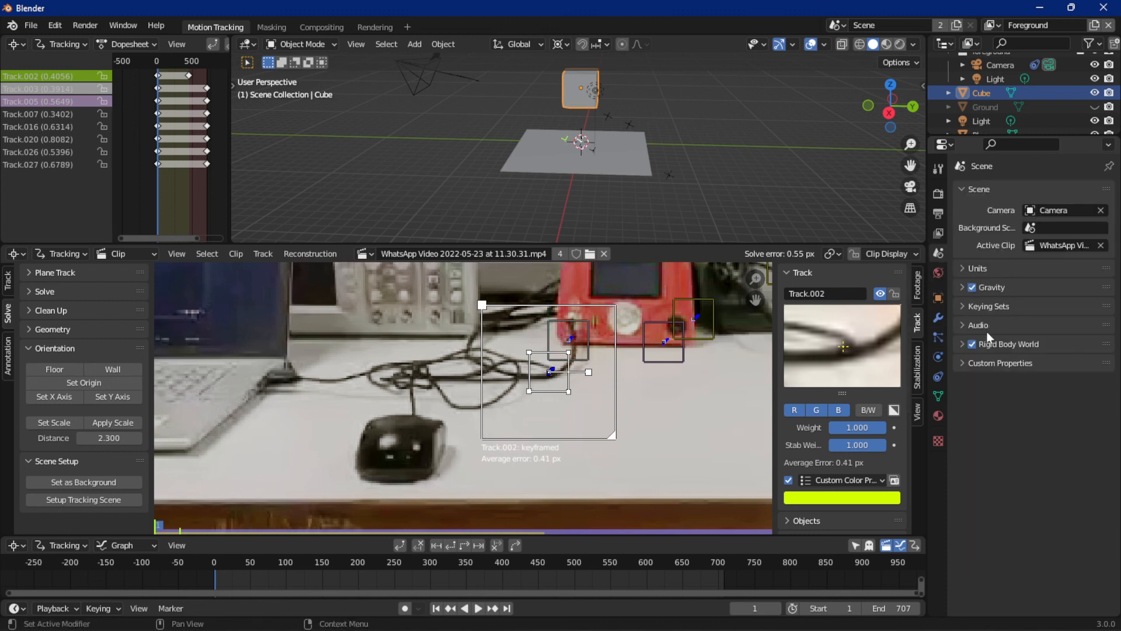
left_click(959, 343)
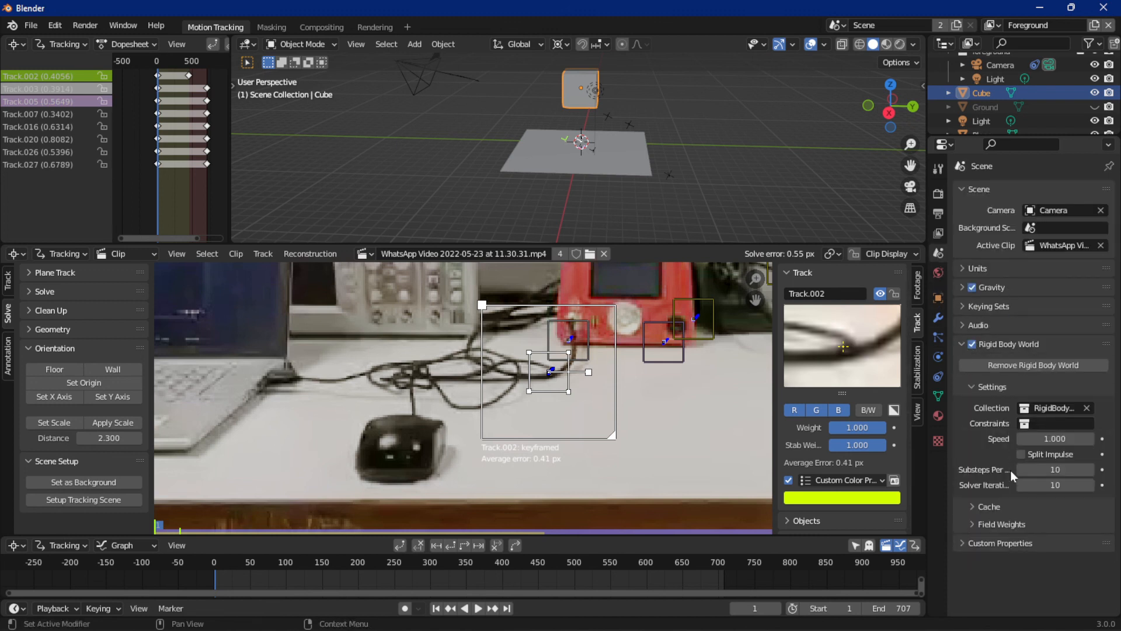
left_click(987, 506)
scroll(985, 496, "down", 4)
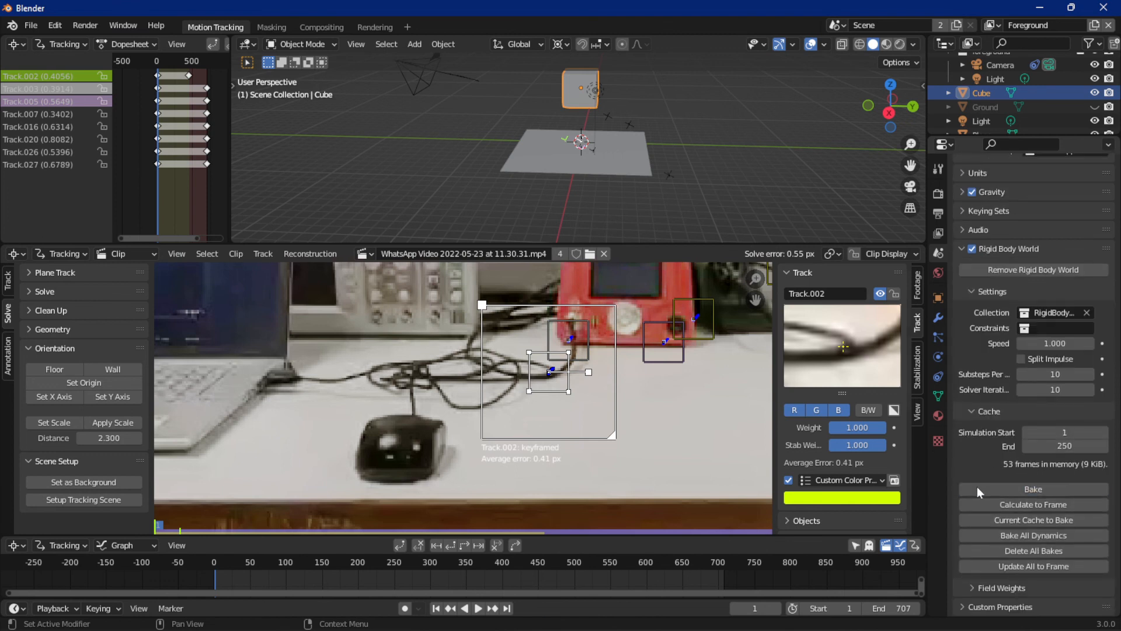
key("space")
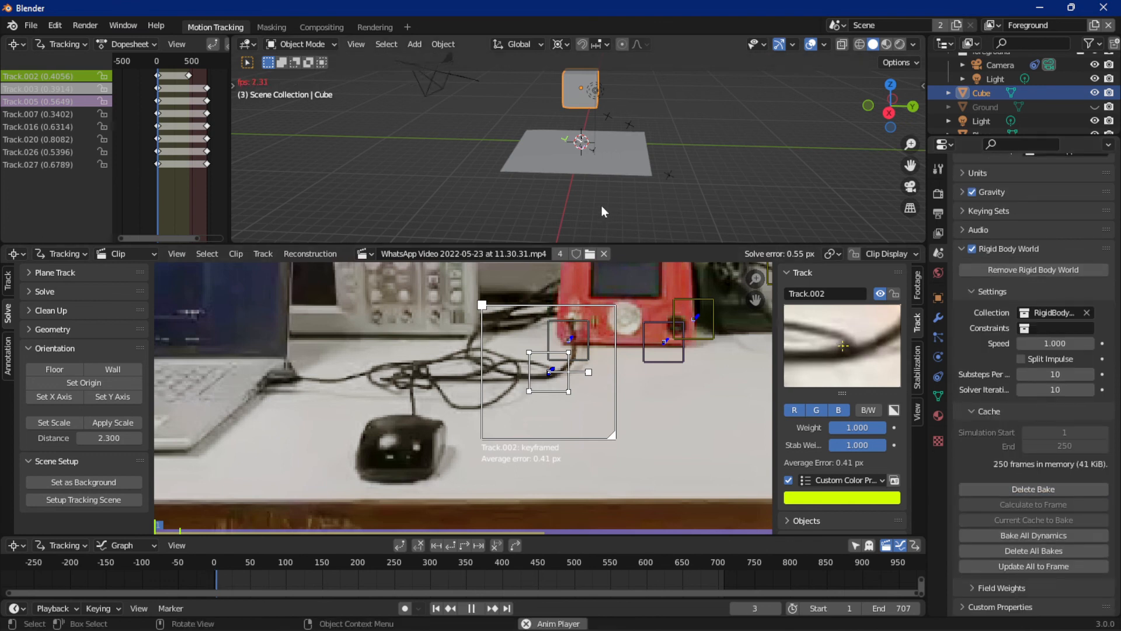
key("space")
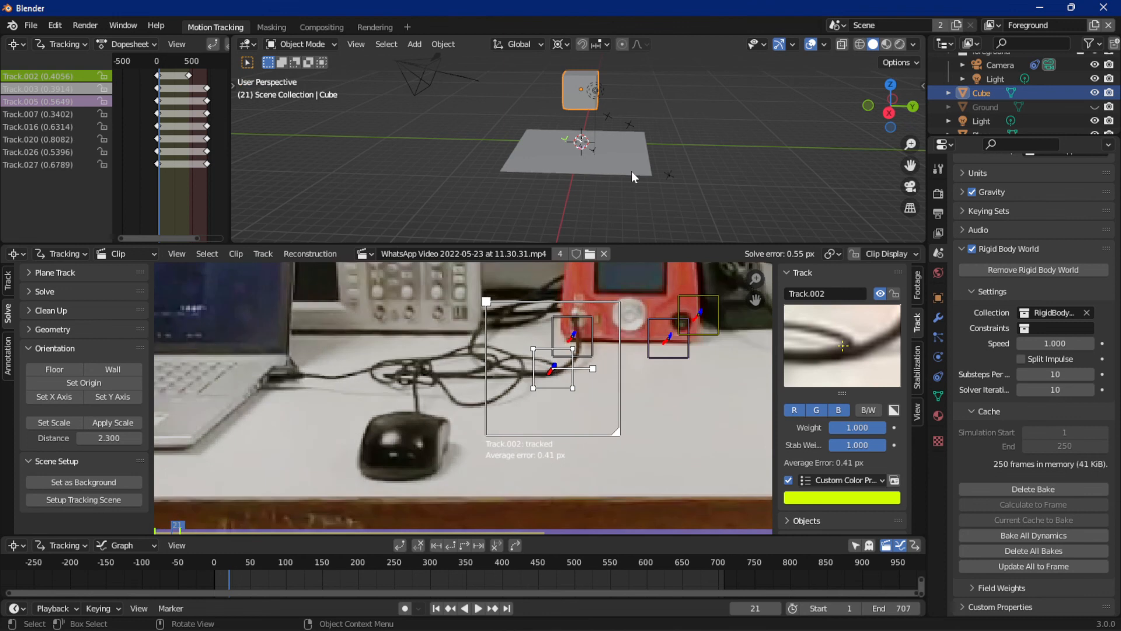
key("shift+Left")
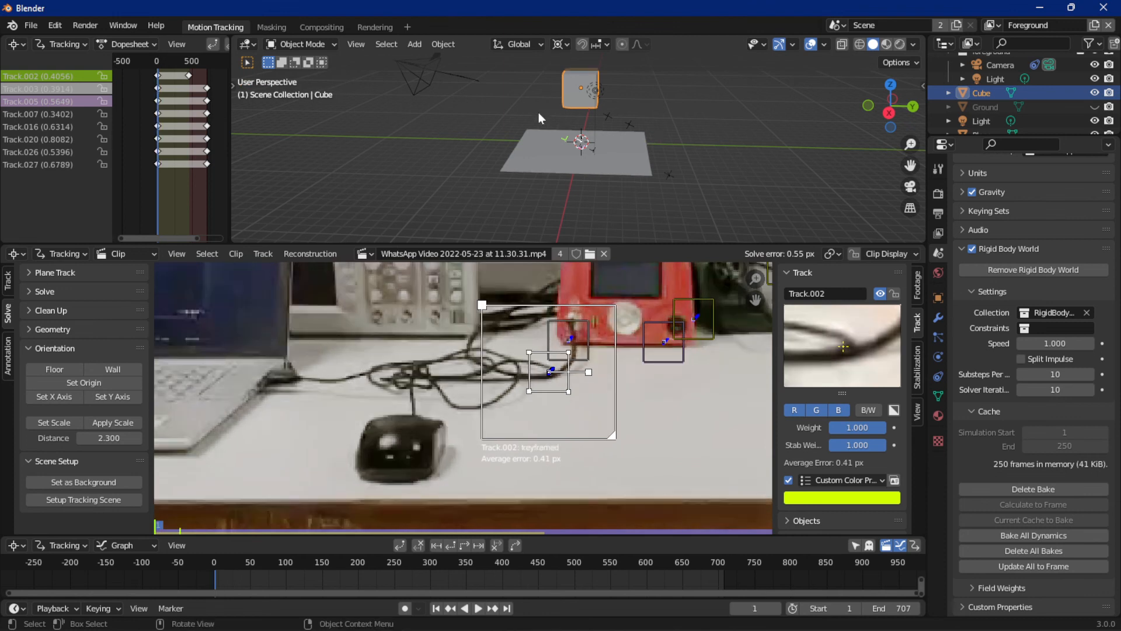
Step: Delete the cube floating above the plane and return to the camera view
middle_click_drag(569, 114, 676, 114)
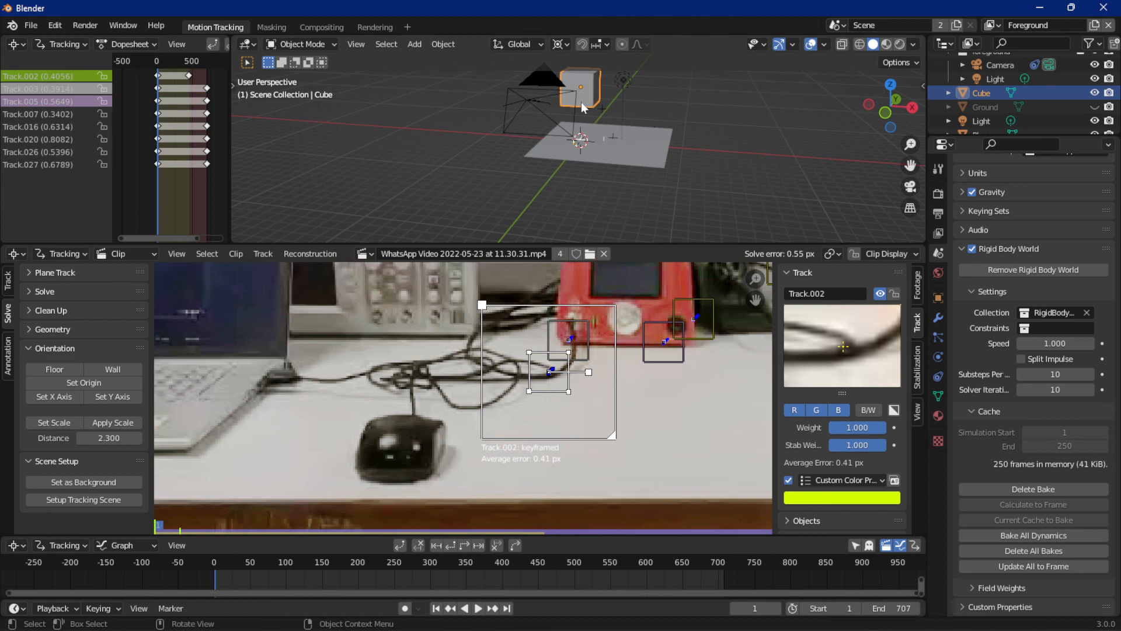
key("Delete")
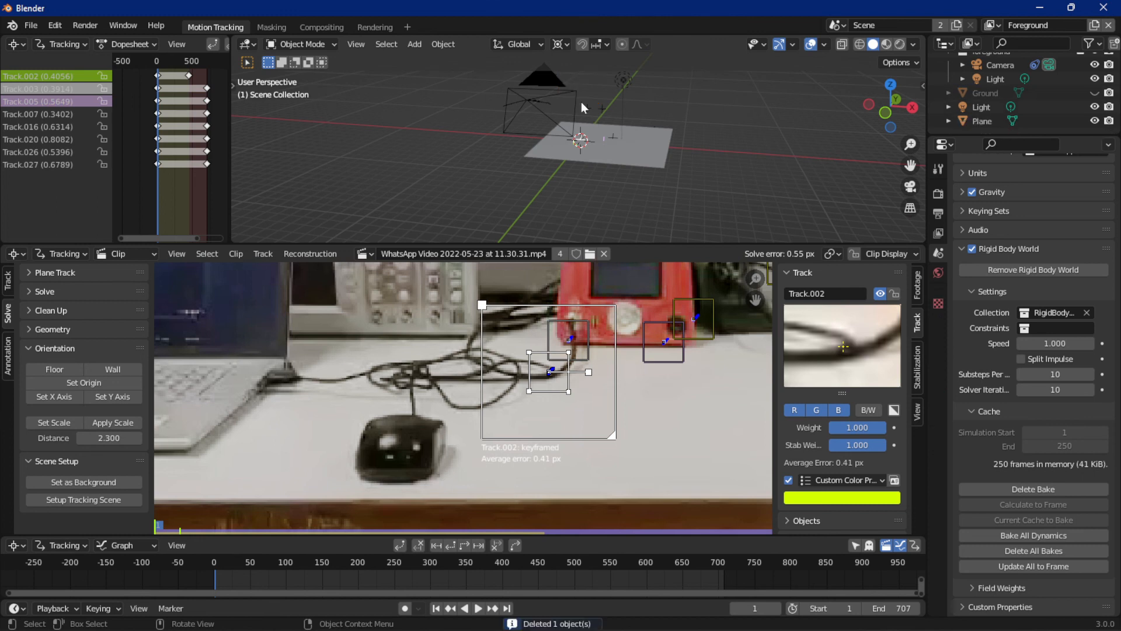
left_click(909, 185)
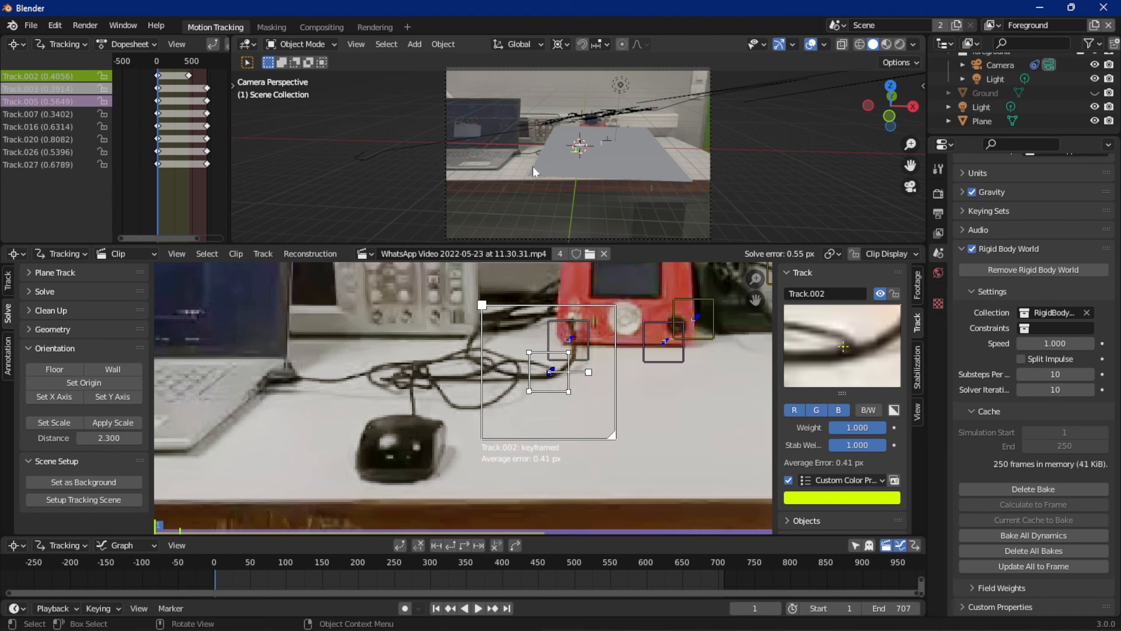
Step: Turn on snapping and add a UV sphere at the 3D cursor over the desk plane
left_click(611, 174)
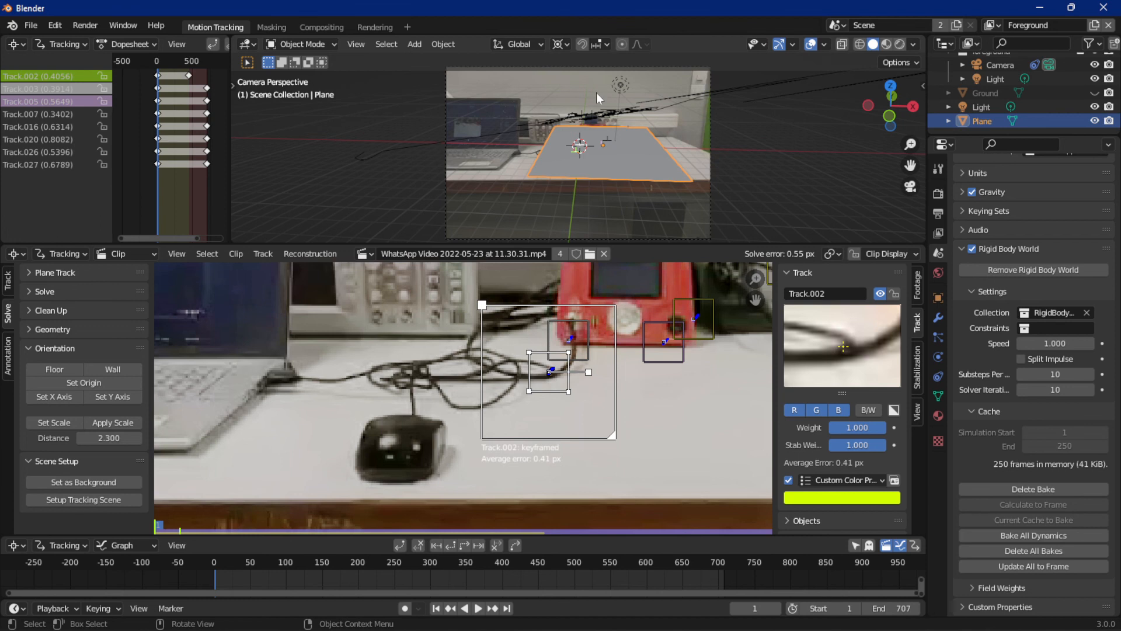
key("shift+Tab")
key("shift+a")
mouse_move(597, 92)
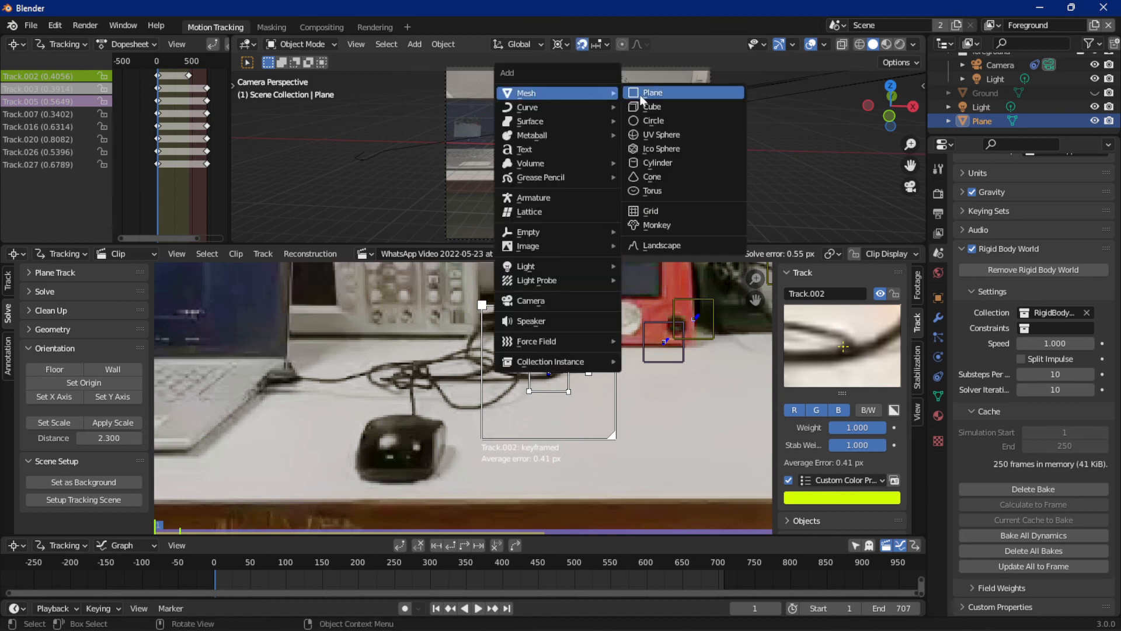
left_click(648, 134)
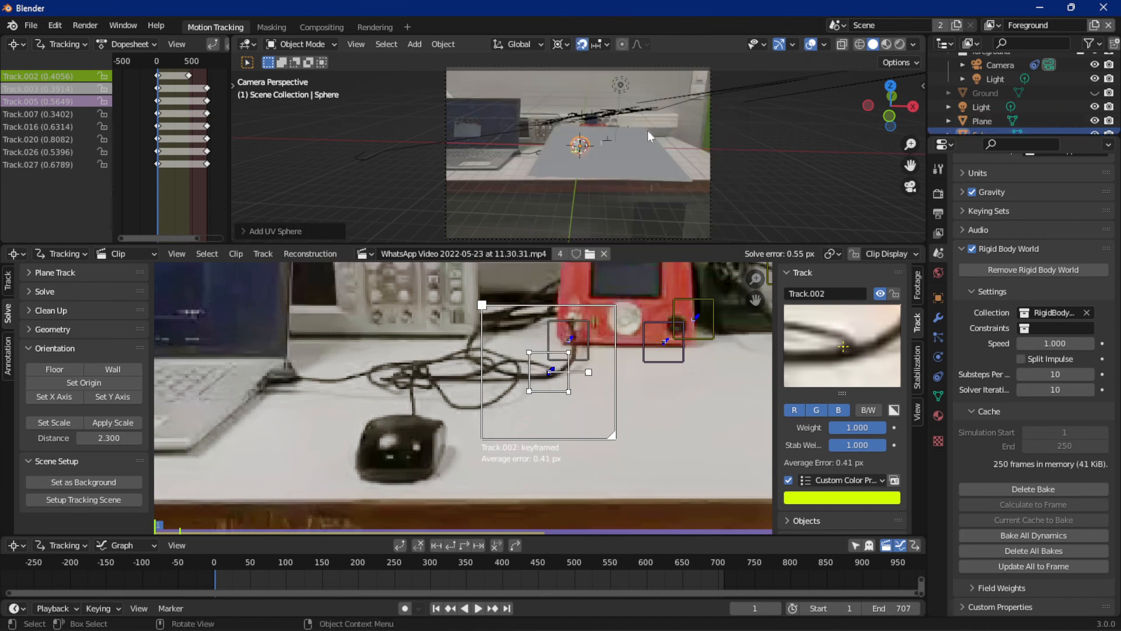
Step: Raise the sphere along the Z axis above the desk plane and scale it up
key("g")
key("z")
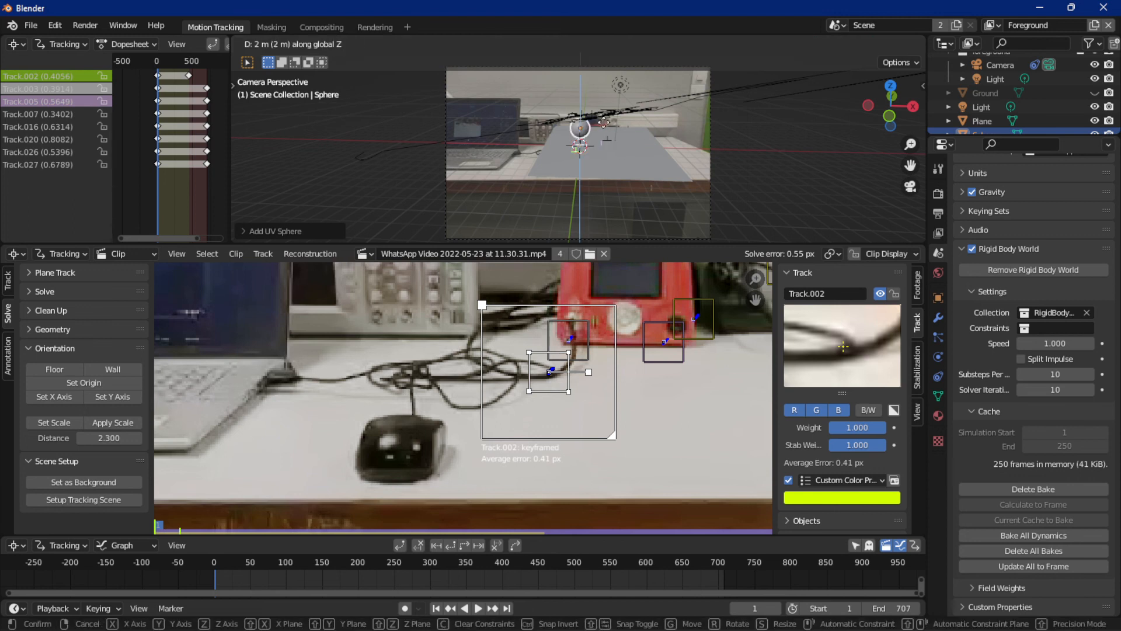
left_click(607, 114)
key("s")
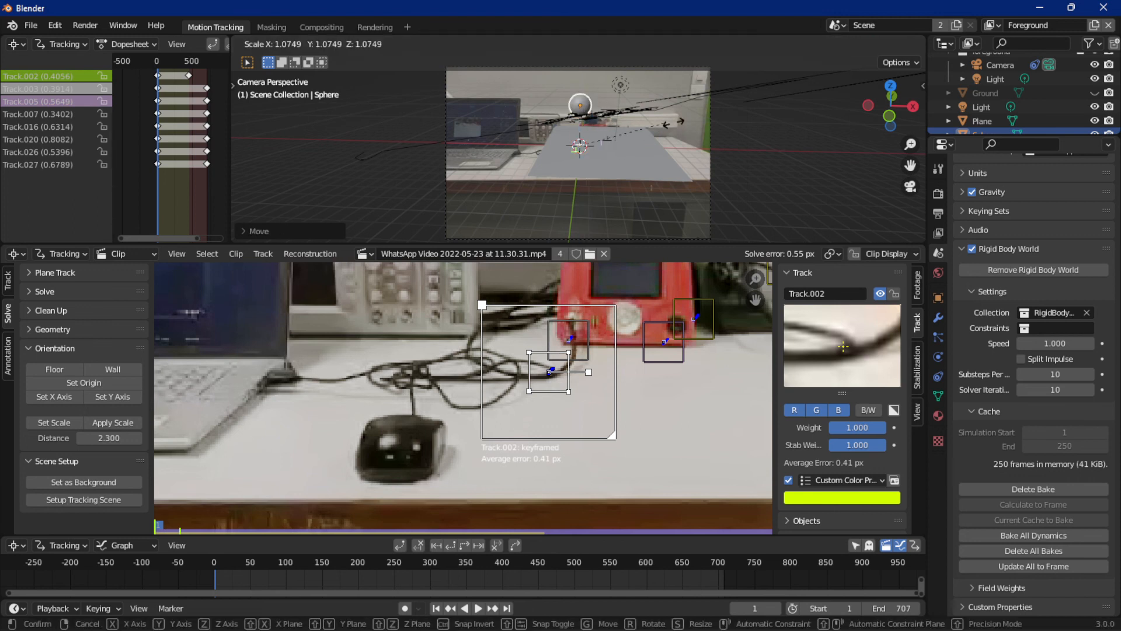
left_click(642, 119)
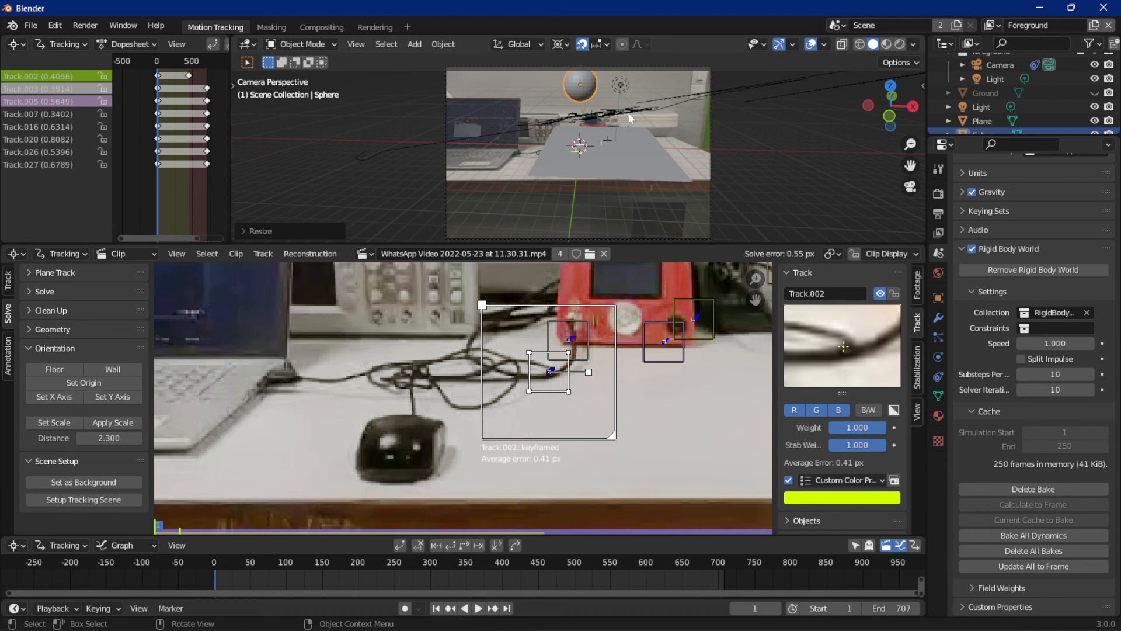
Step: Lower the sphere 2 m along the Z axis and give it soft body physics
key("g")
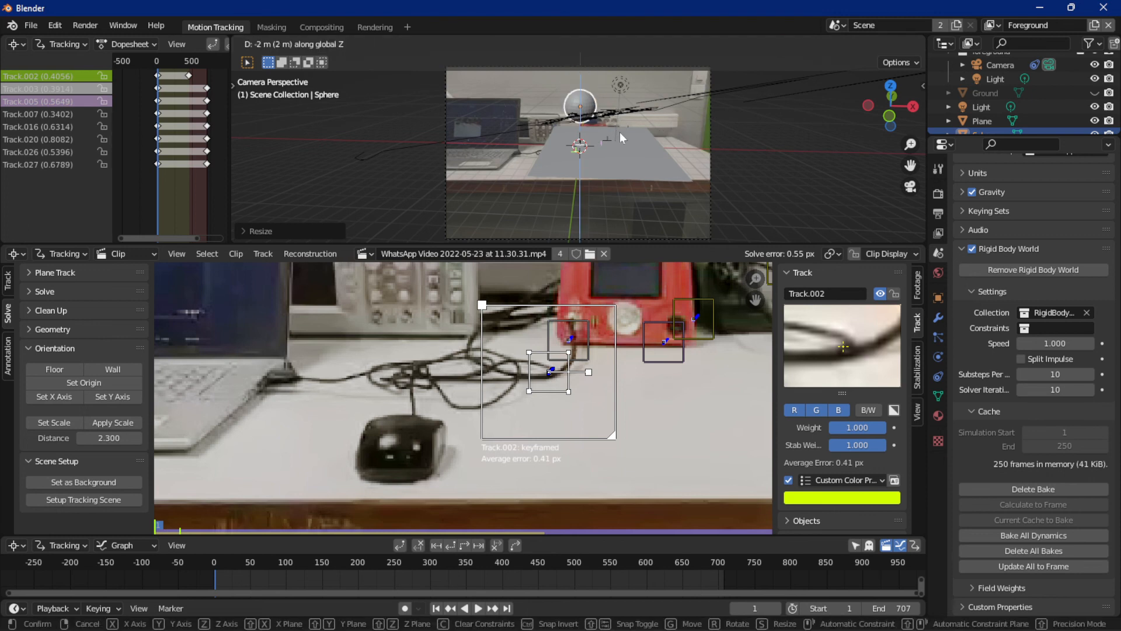
left_click(620, 132)
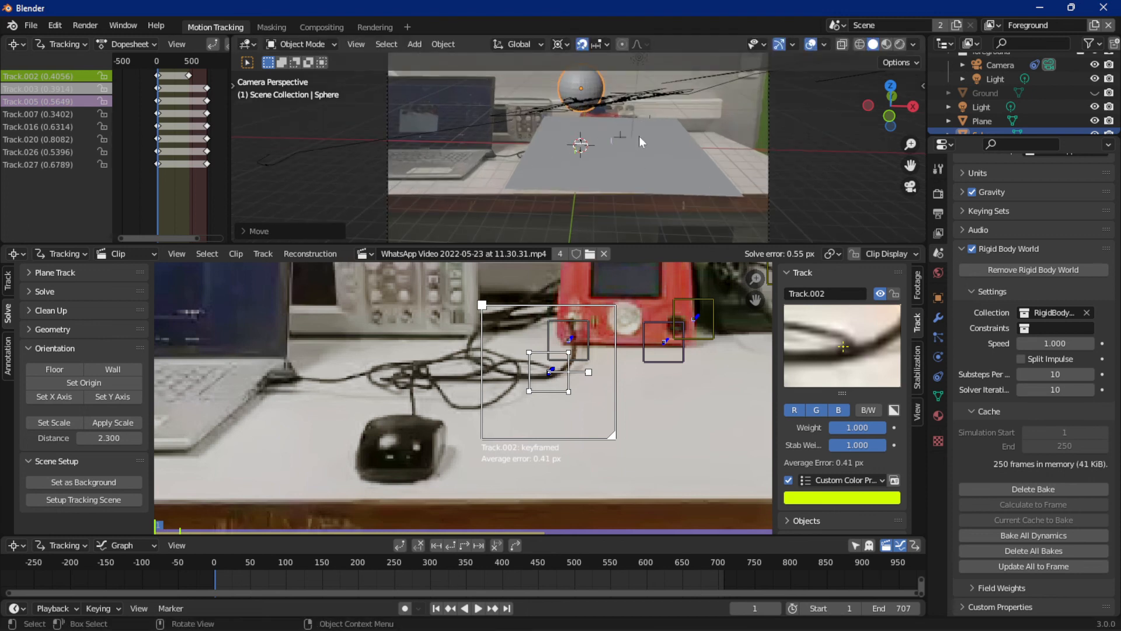
middle_click_drag(641, 138, 526, 137)
scroll(589, 120, "down", 5)
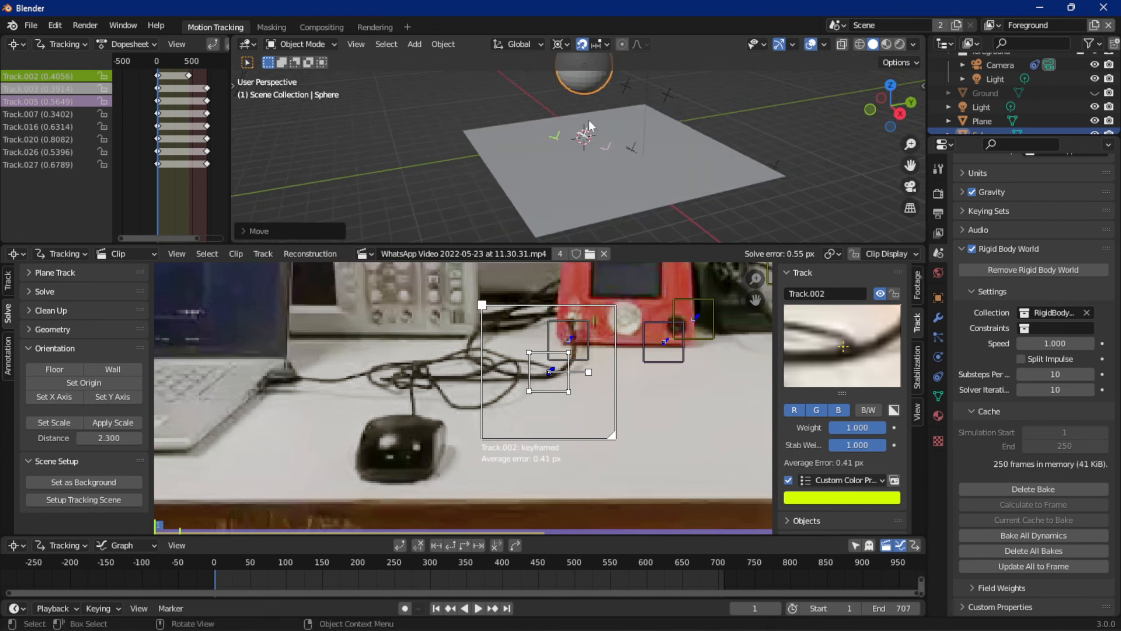
middle_click_drag(629, 127, 591, 132)
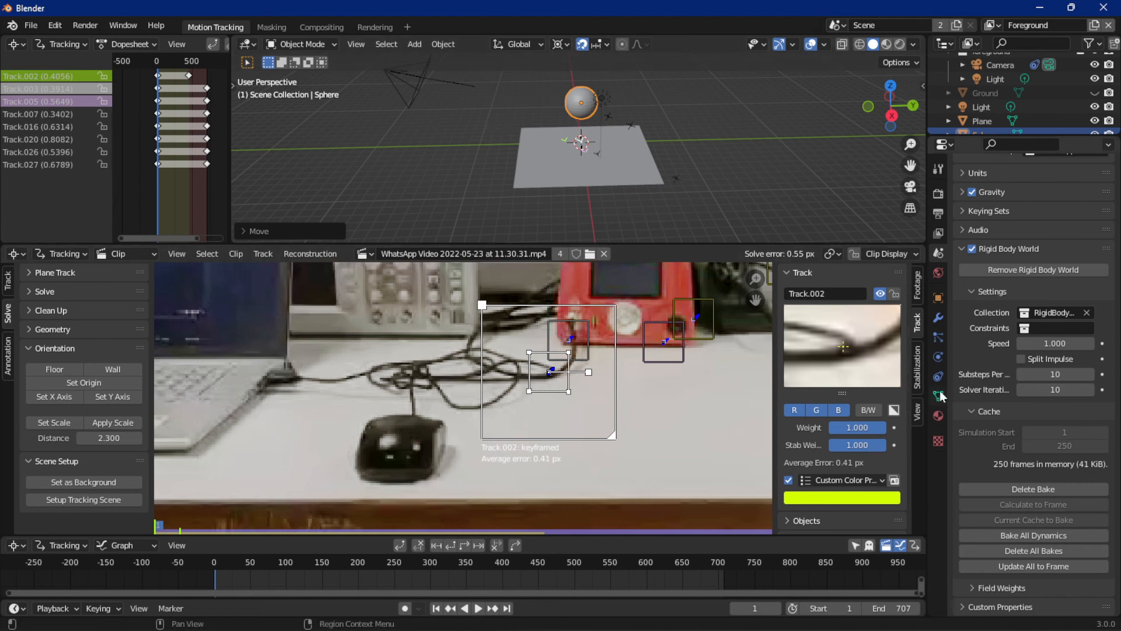
left_click(940, 356)
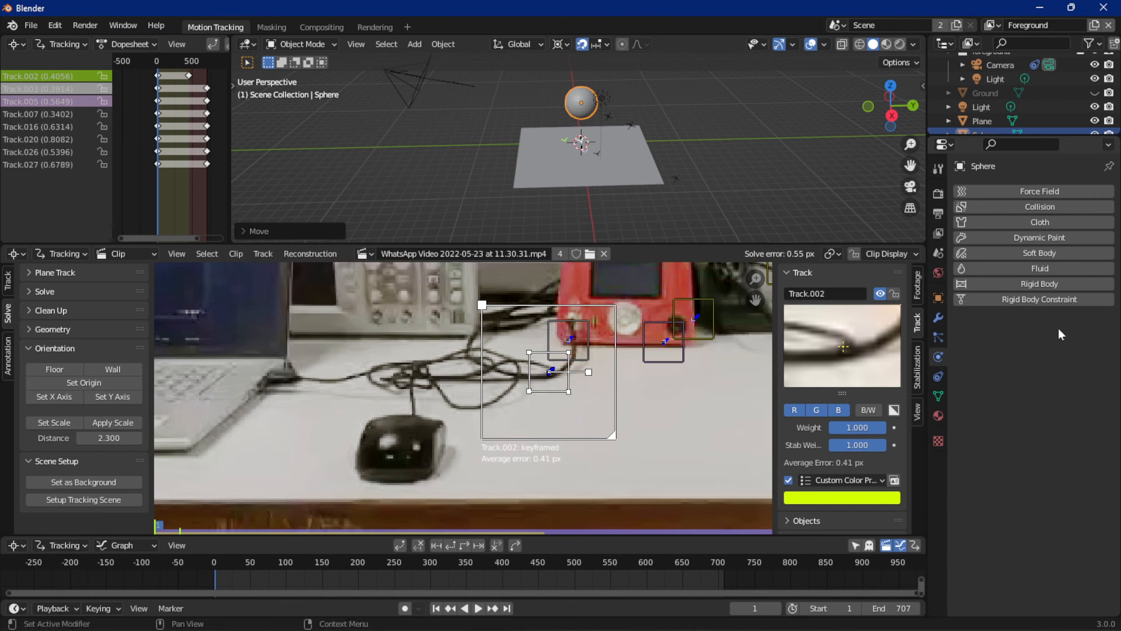
left_click(996, 251)
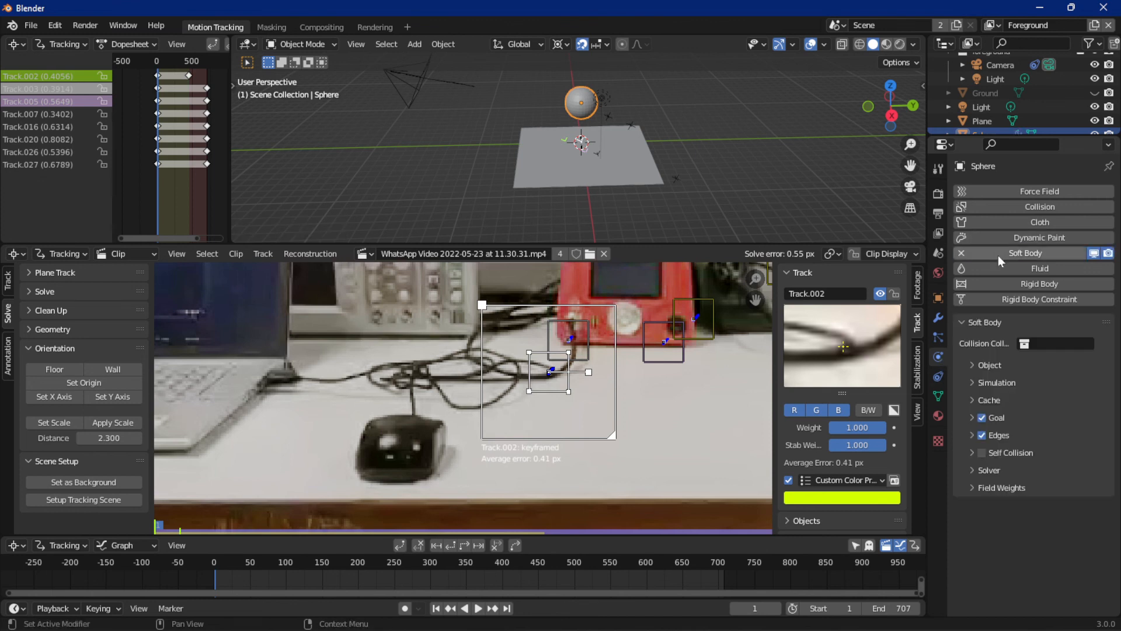
Step: Remove the rigid body physics from the desk plane and make it a collision object instead
left_click(620, 170)
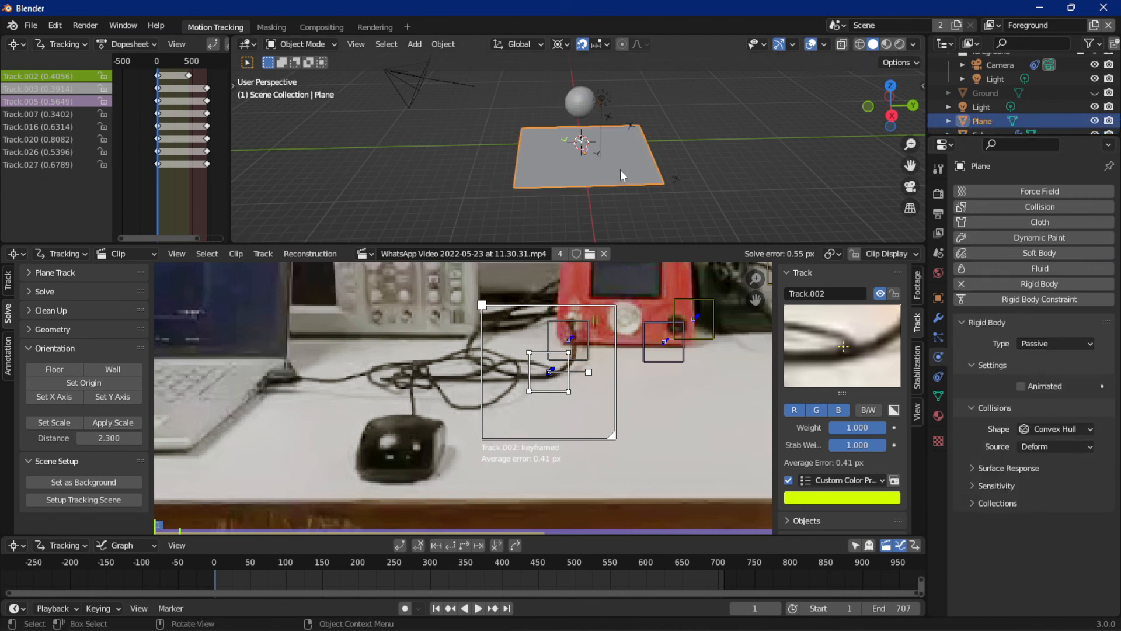
left_click(977, 282)
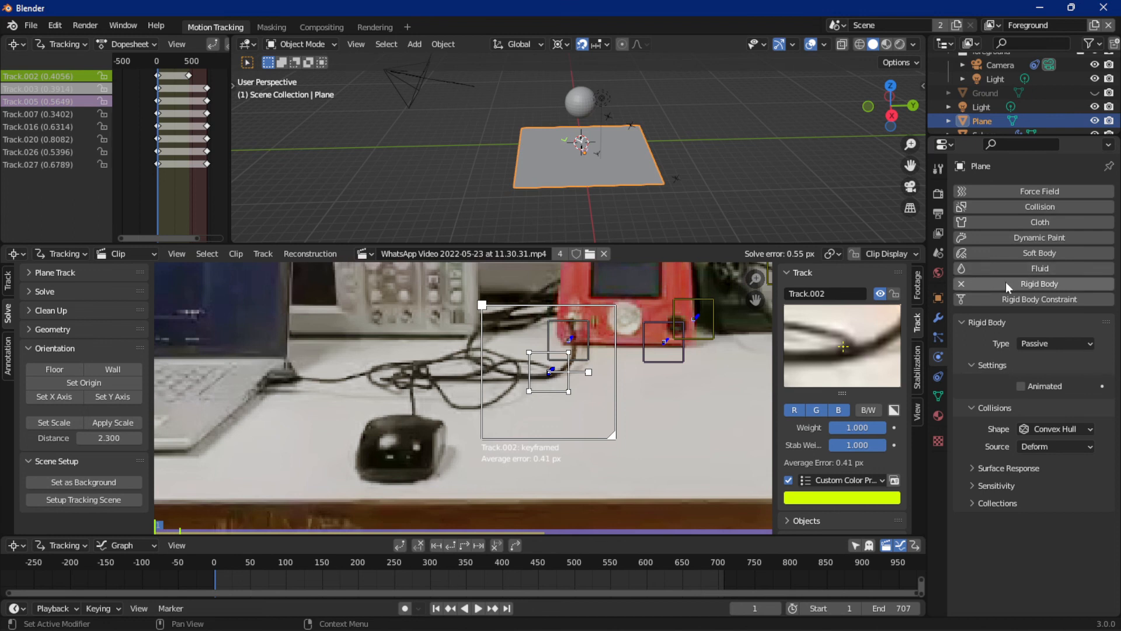
left_click(984, 282)
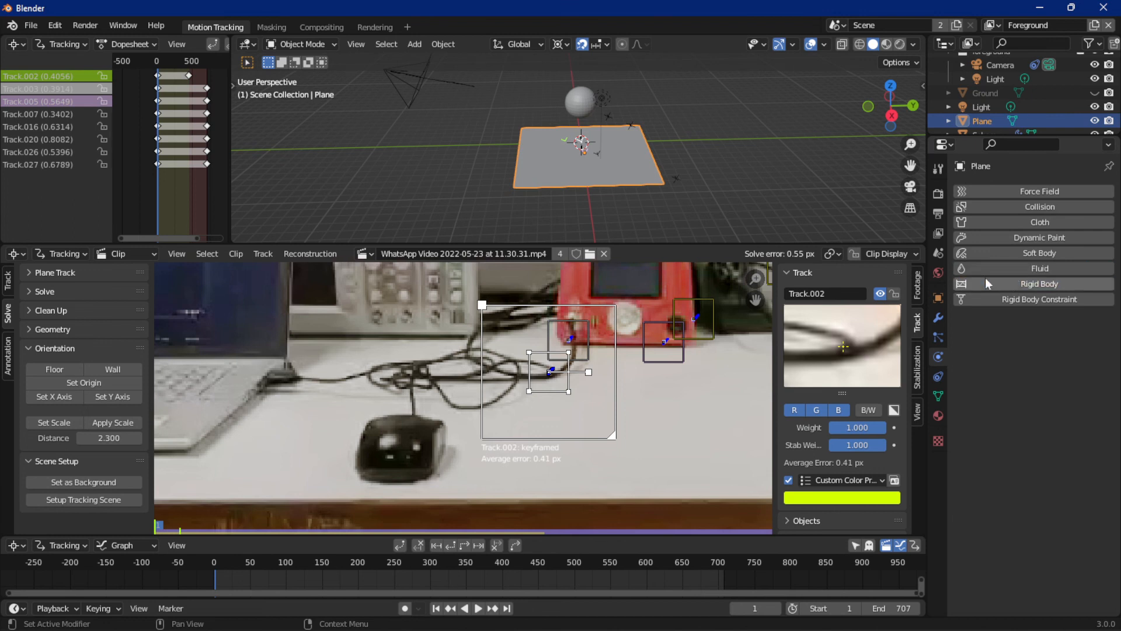
left_click(1010, 209)
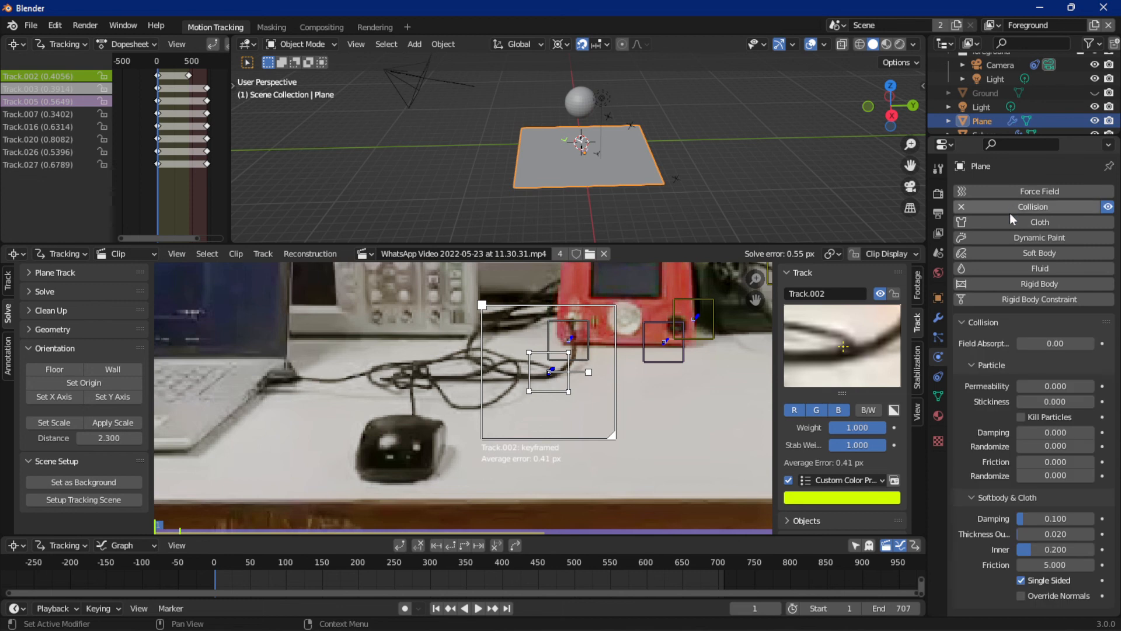
Step: In the sphere's soft body settings, disable Goal, set edge Bending to 8, and enable Collision Edge, Face and Stiffness
left_click(580, 111)
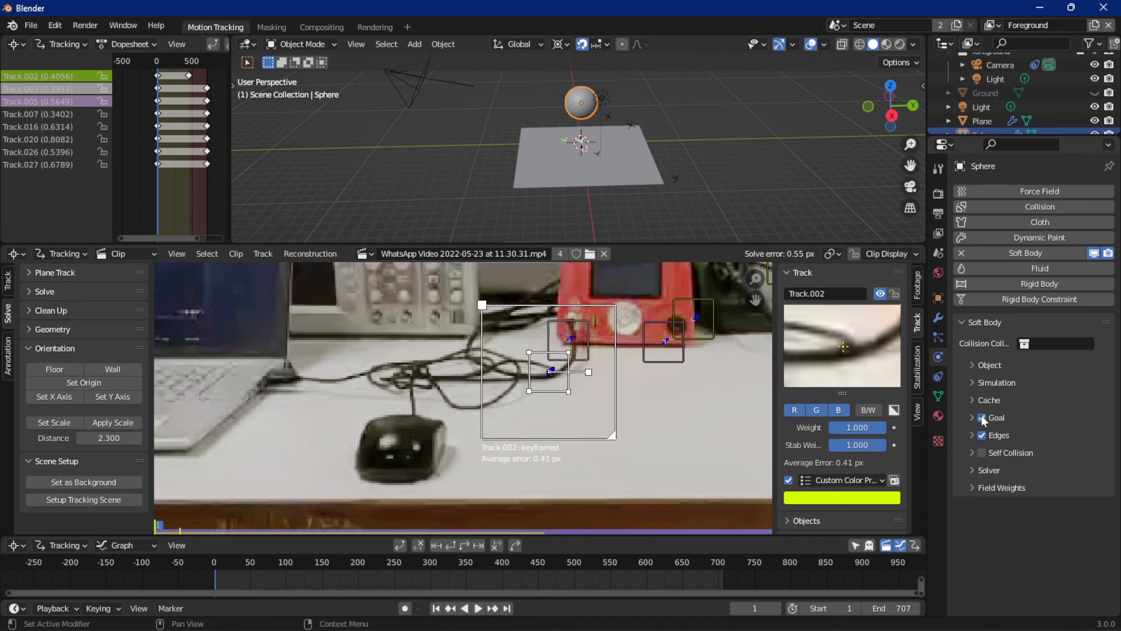
left_click(972, 435)
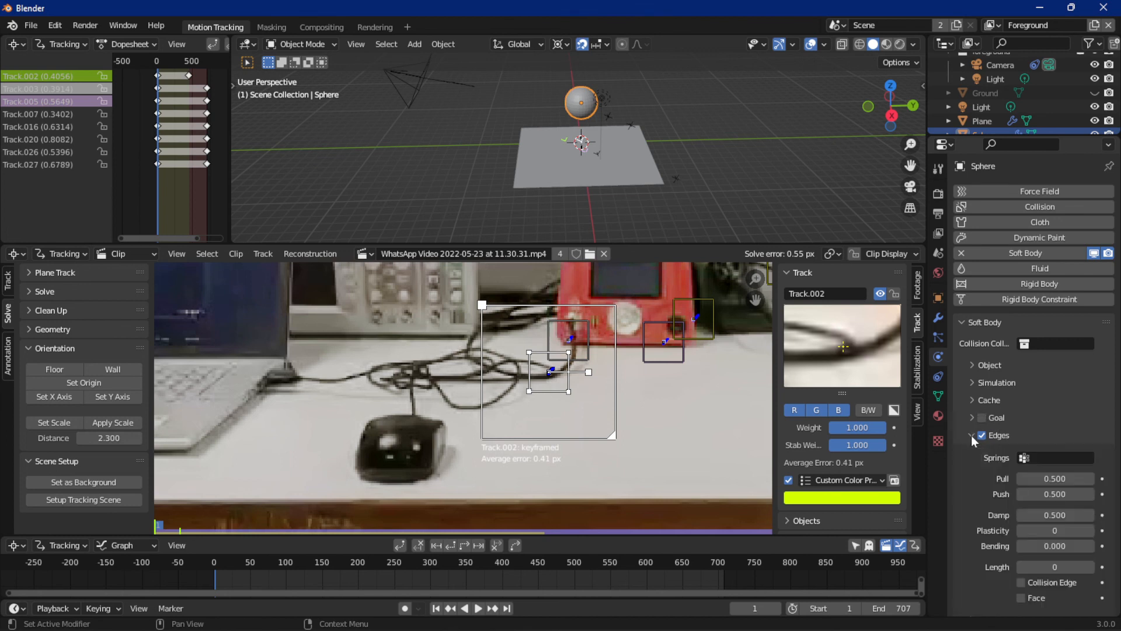
scroll(1001, 464, "down", 3)
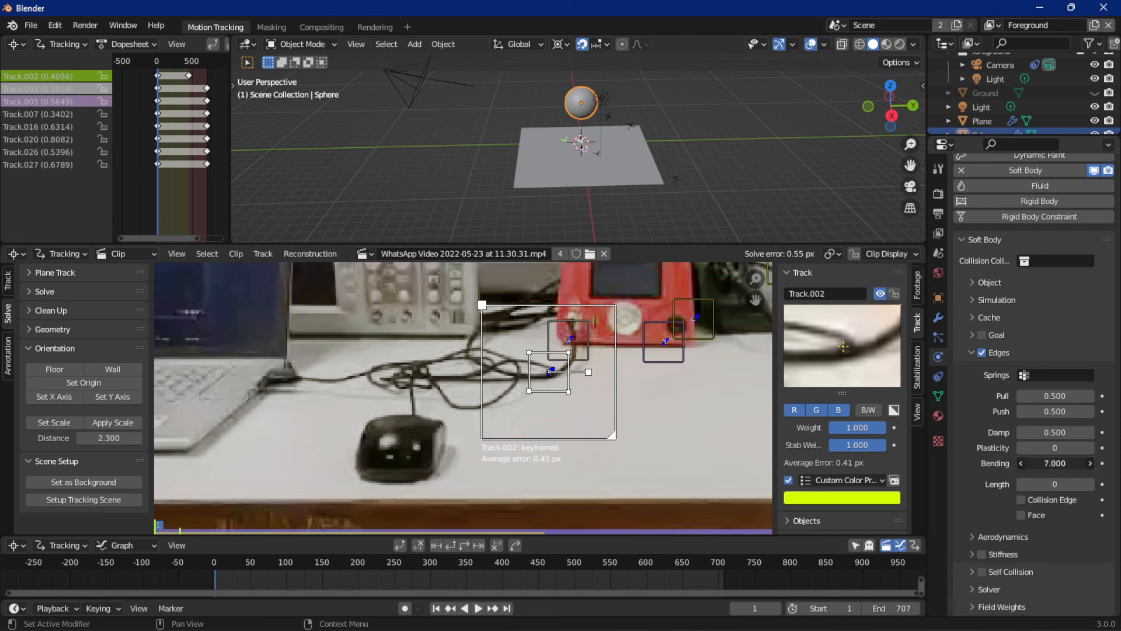
left_click_drag(1055, 463, 1066, 463)
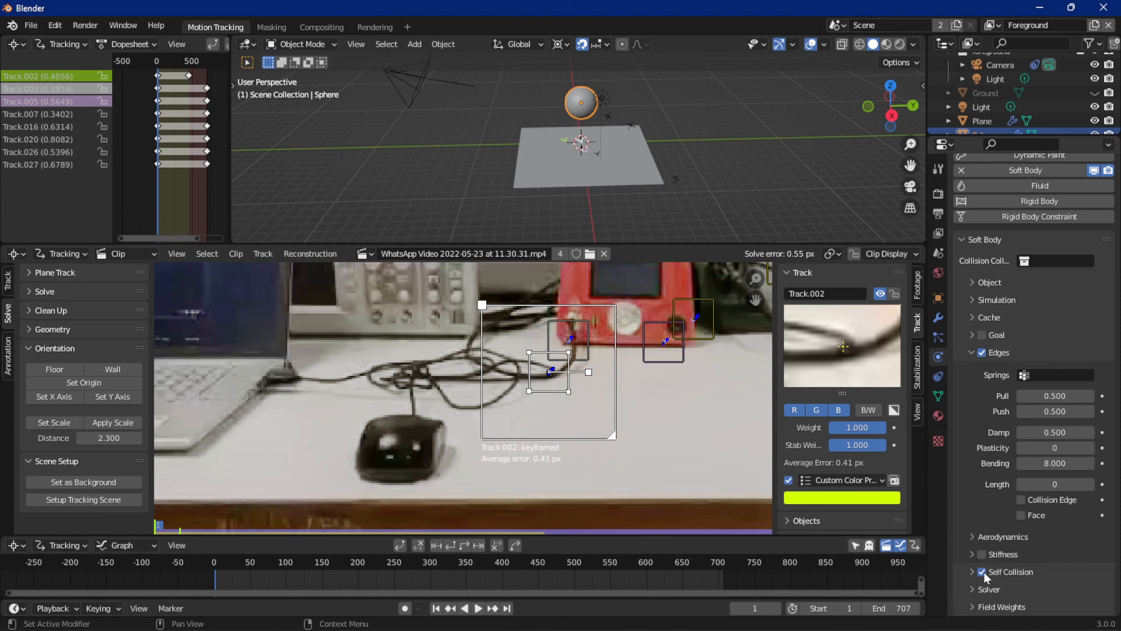
left_click(982, 554)
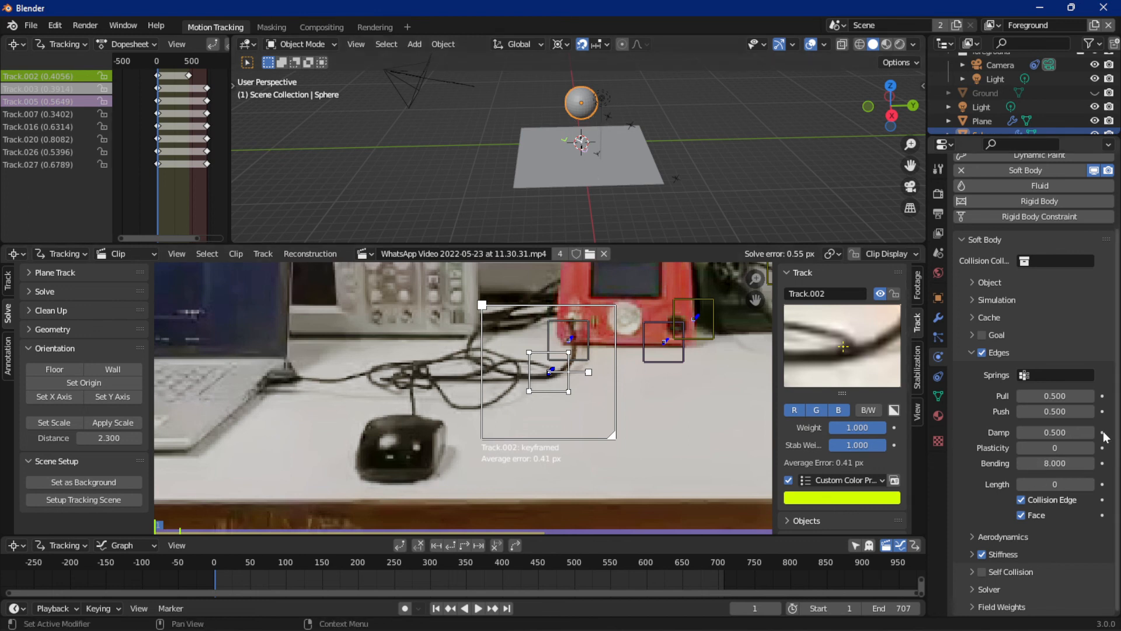
Step: Set the sphere's soft body cache end frame to 150 and bake the simulation
left_click(971, 353)
left_click(988, 399)
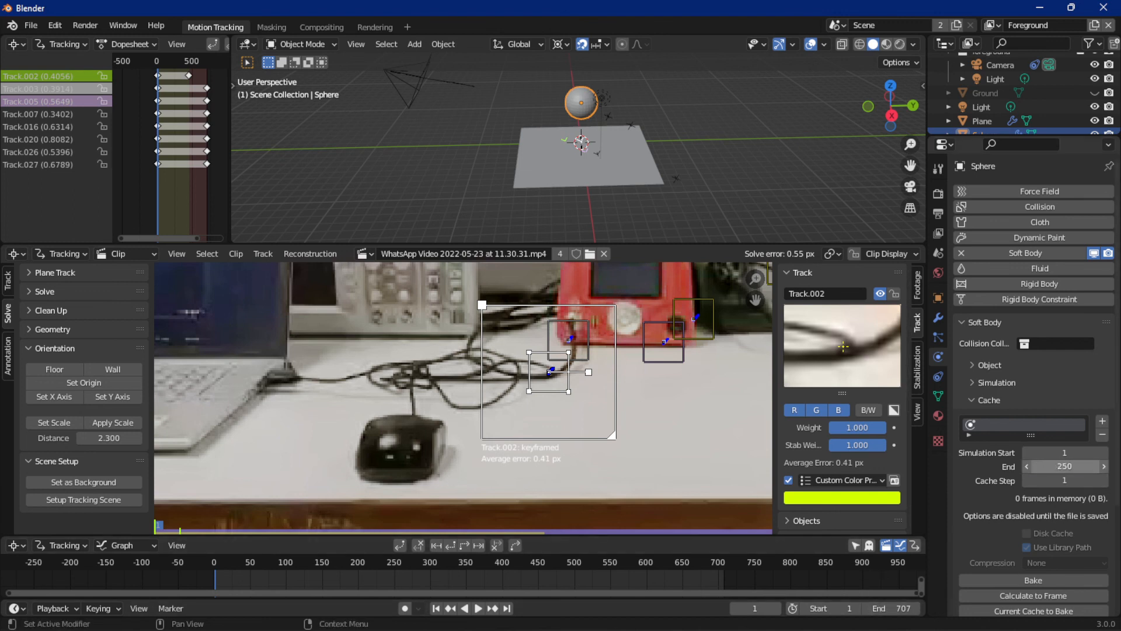
double_click(1064, 466)
type("1")
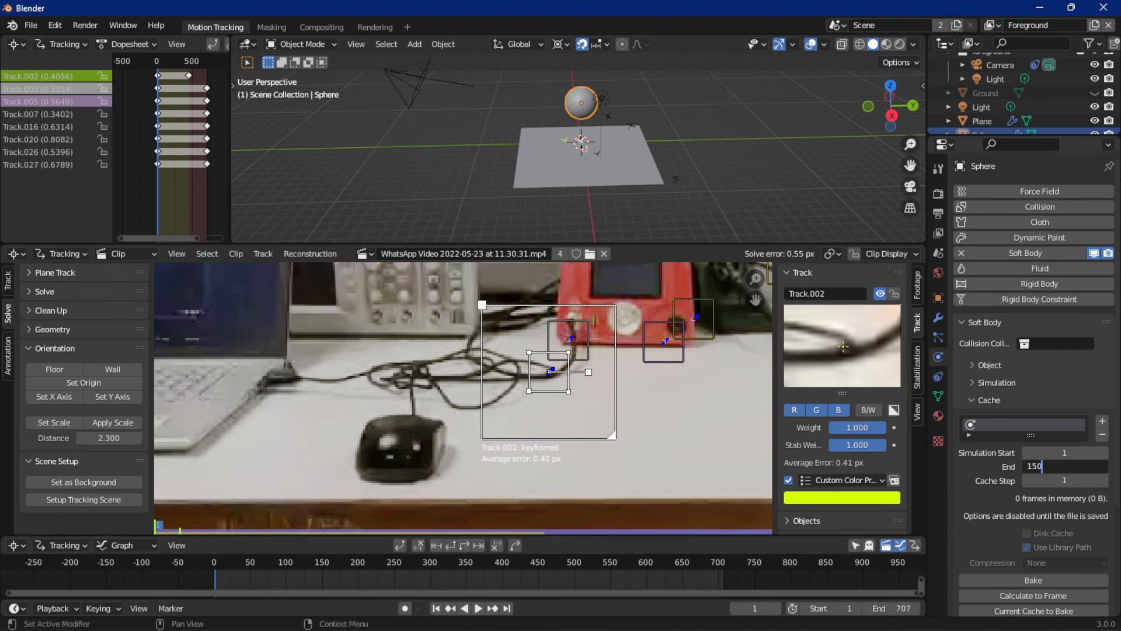
key("Return")
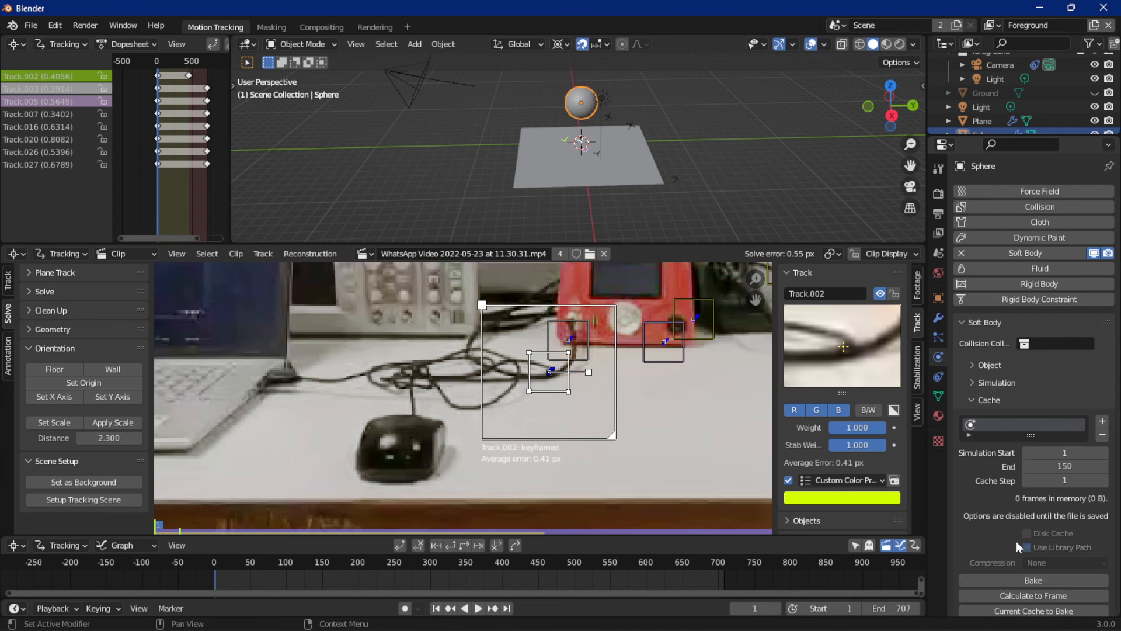
left_click(1026, 580)
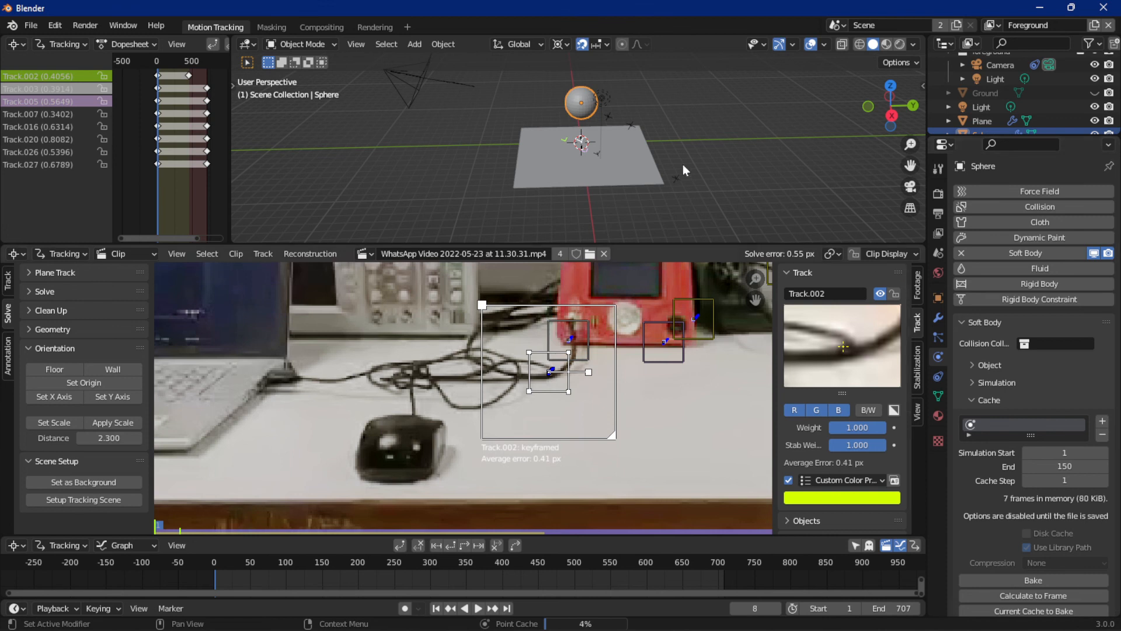
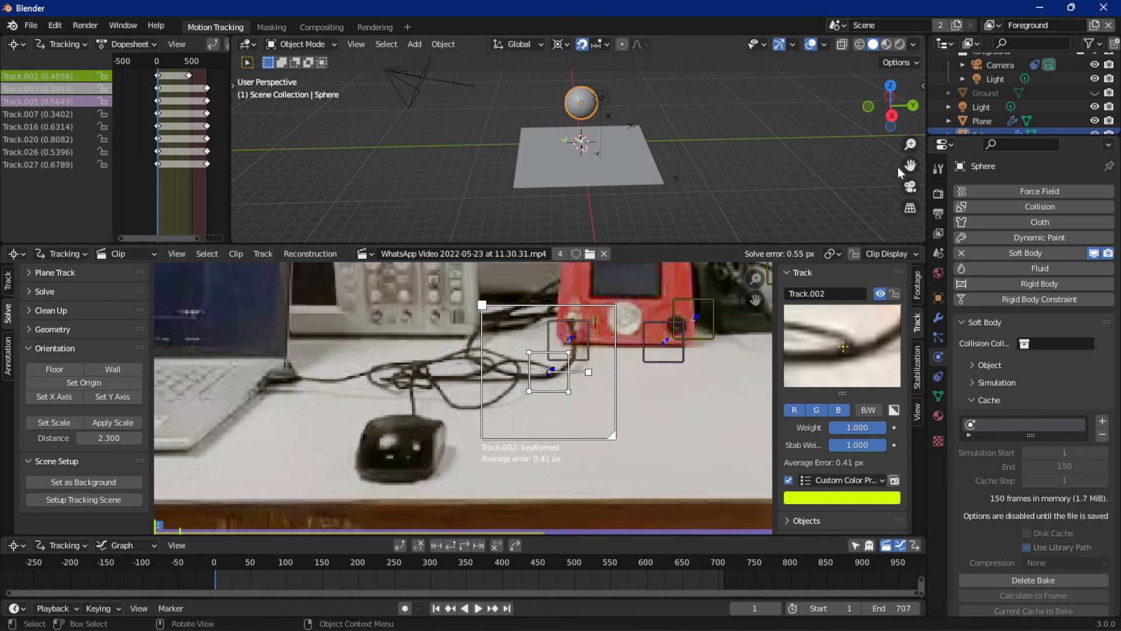
Step: Play back the baked soft body drop in the perspective view and through the camera, returning to the first frame
key("space")
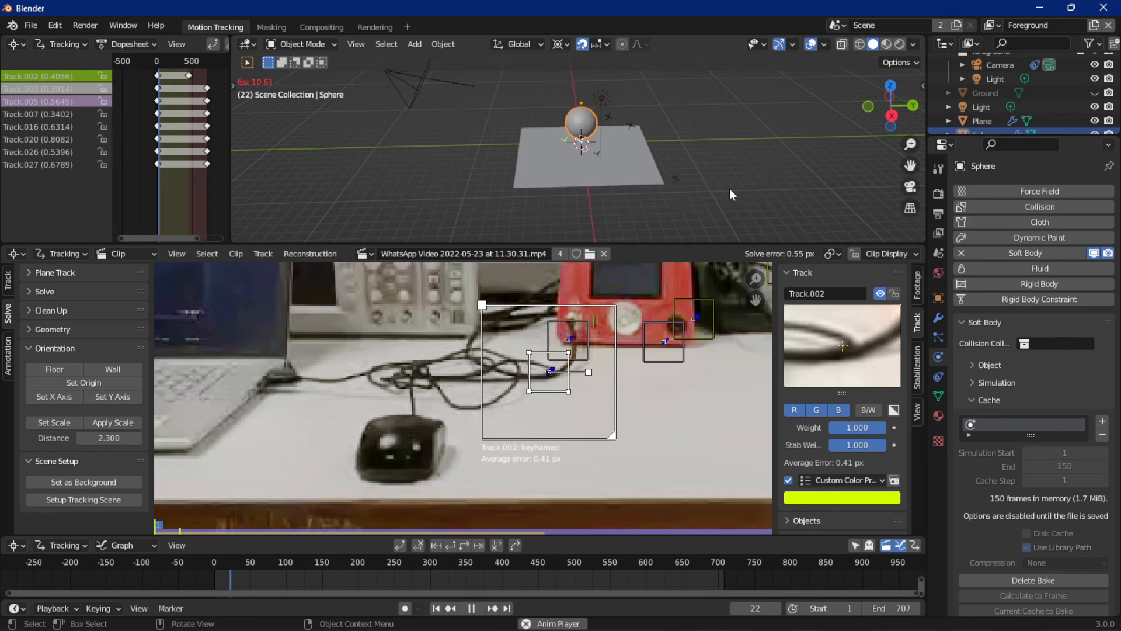
key("Escape")
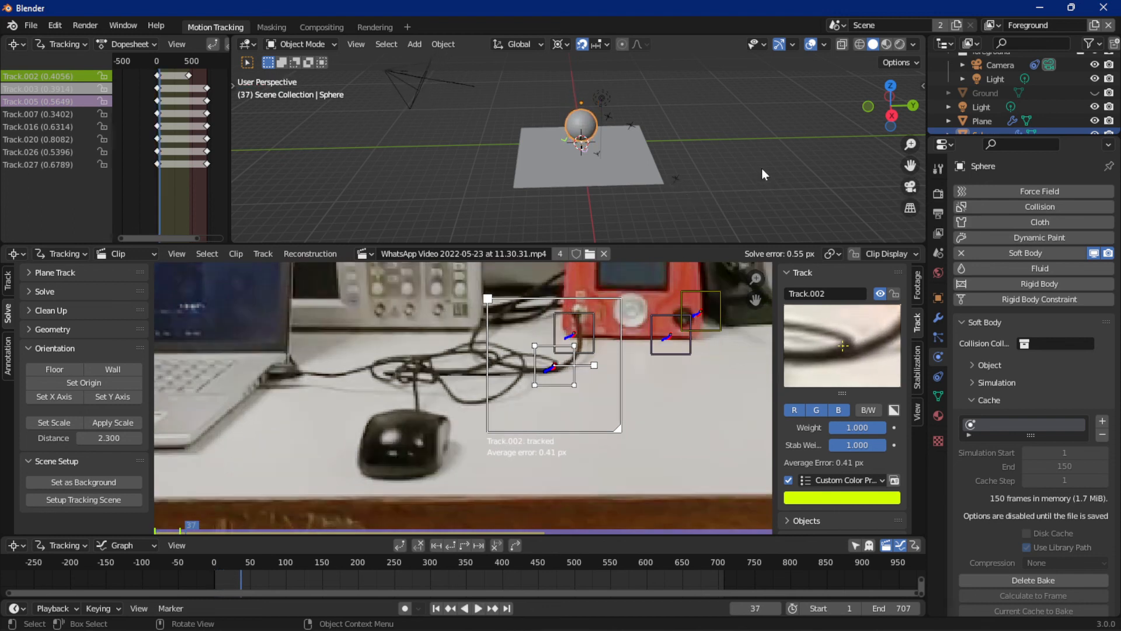
left_click(909, 186)
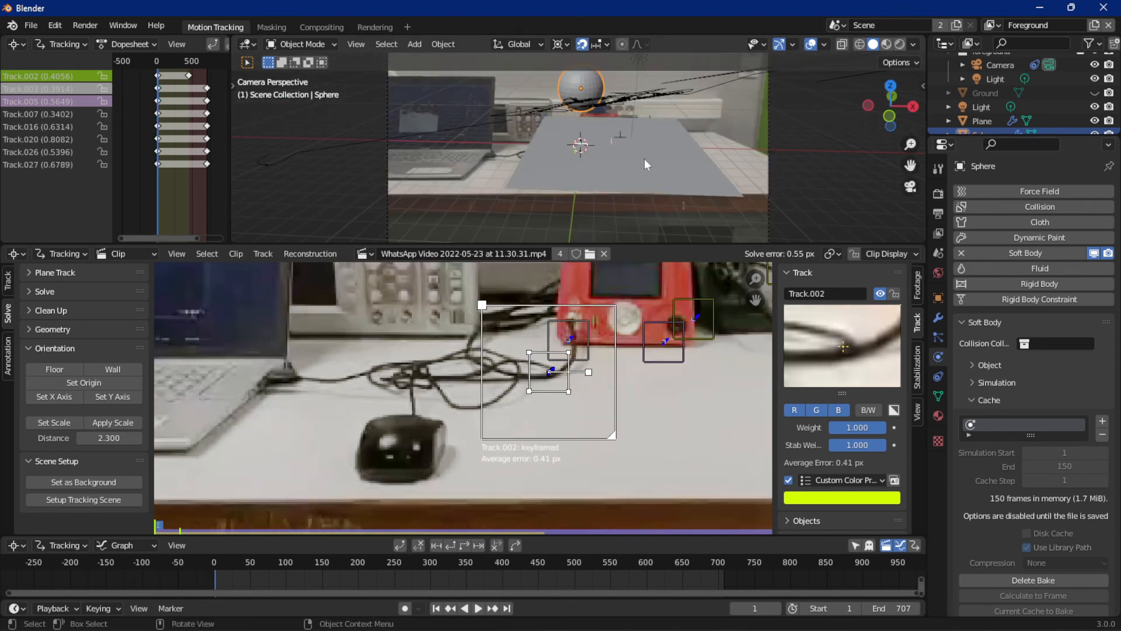
key("space")
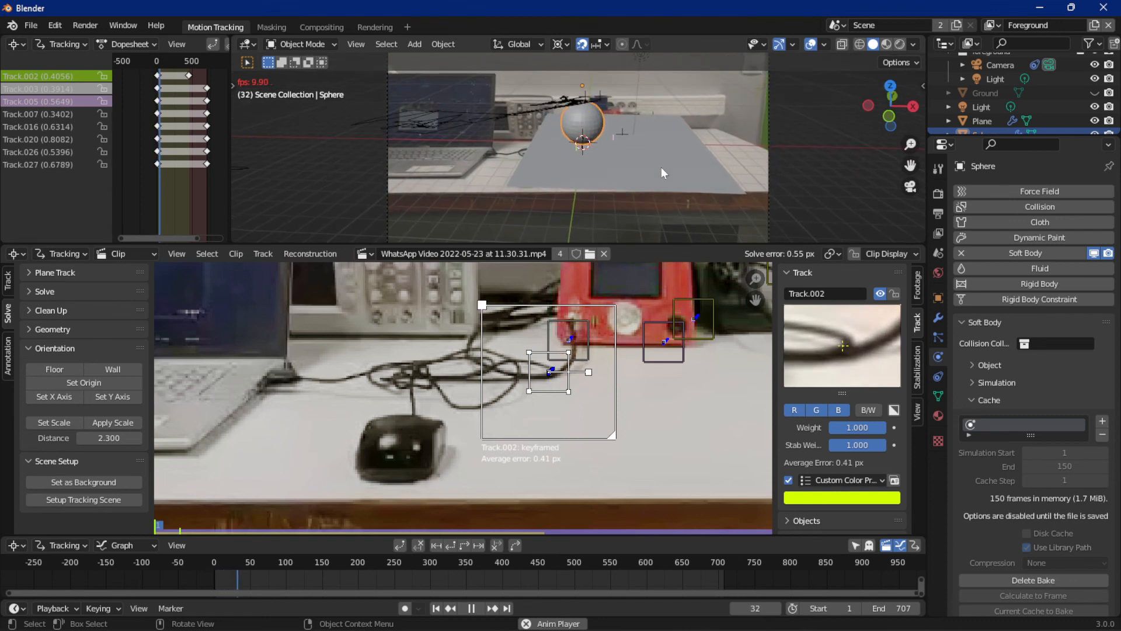
key("Escape")
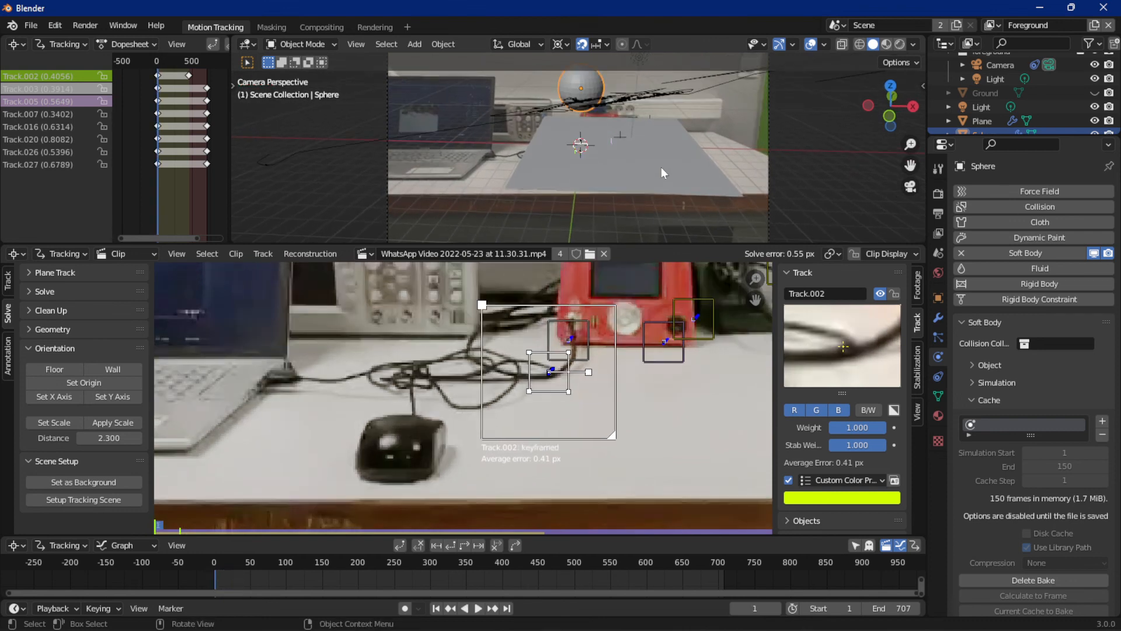
Step: Hide the desk plane in the viewport and play the sphere's drop over the footage, stopping at frame 100
left_click(982, 121)
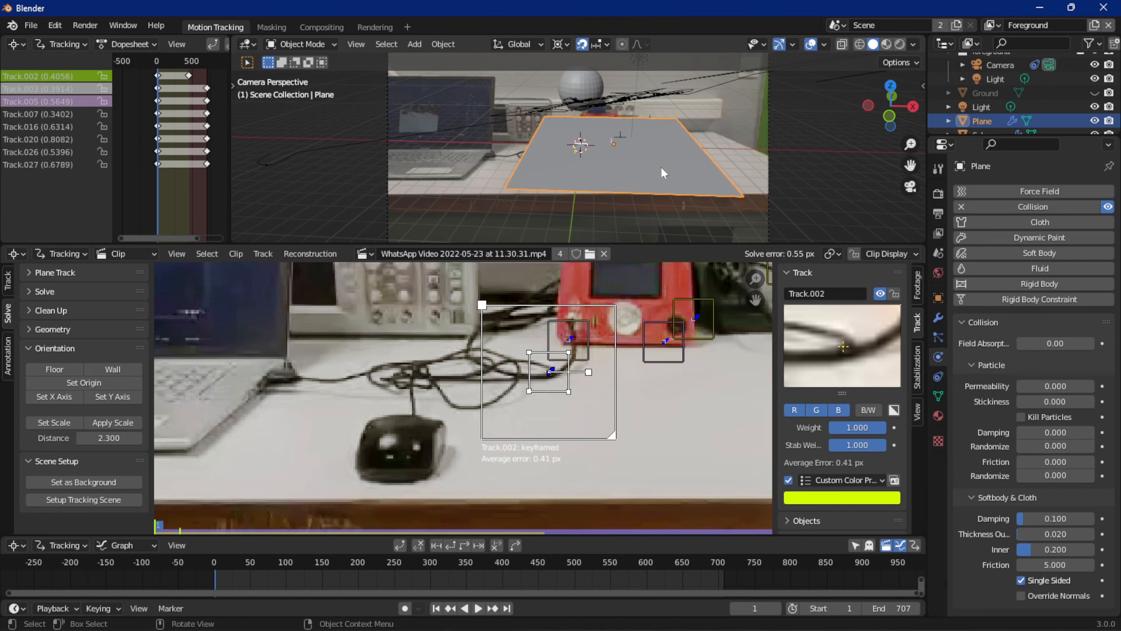
left_click(1095, 121)
key("space")
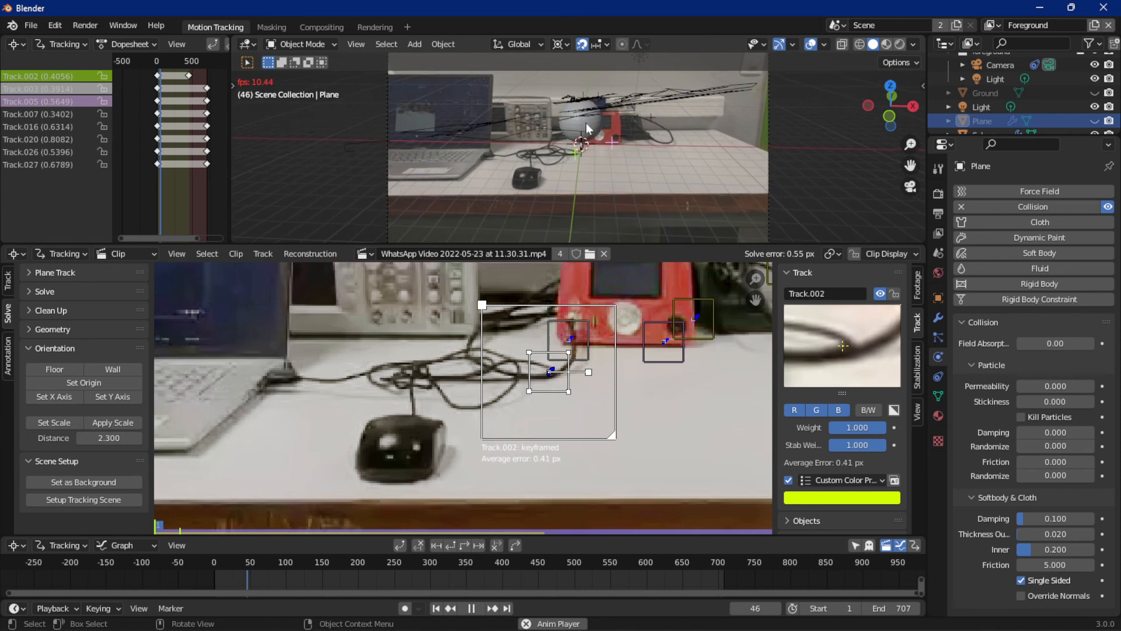
scroll(589, 128, "up", 3)
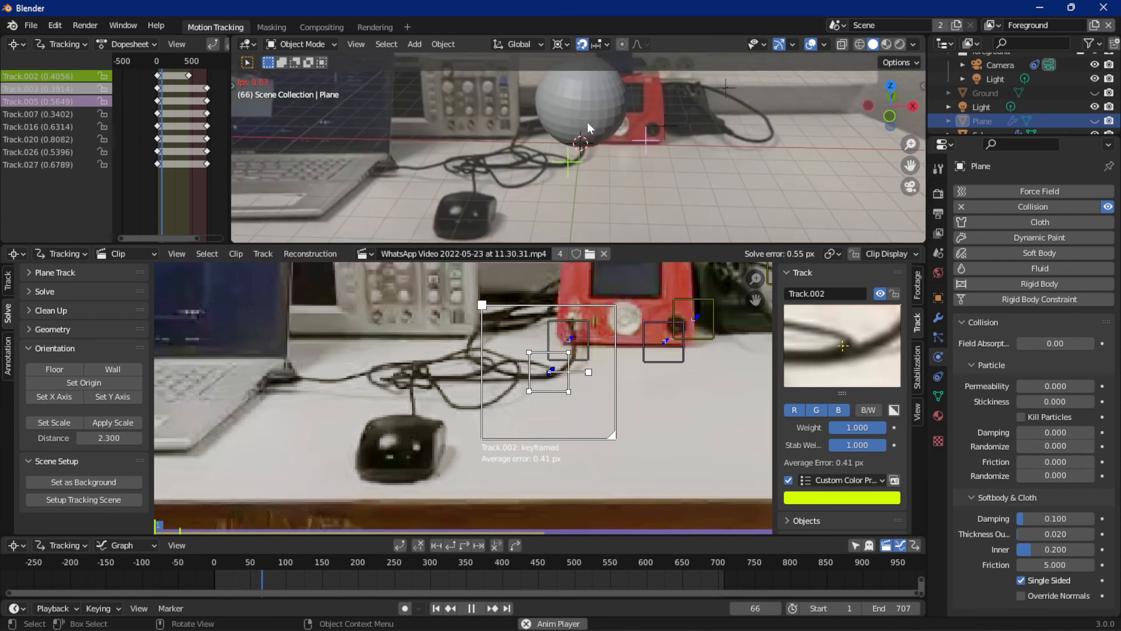
scroll(589, 129, "down", 3)
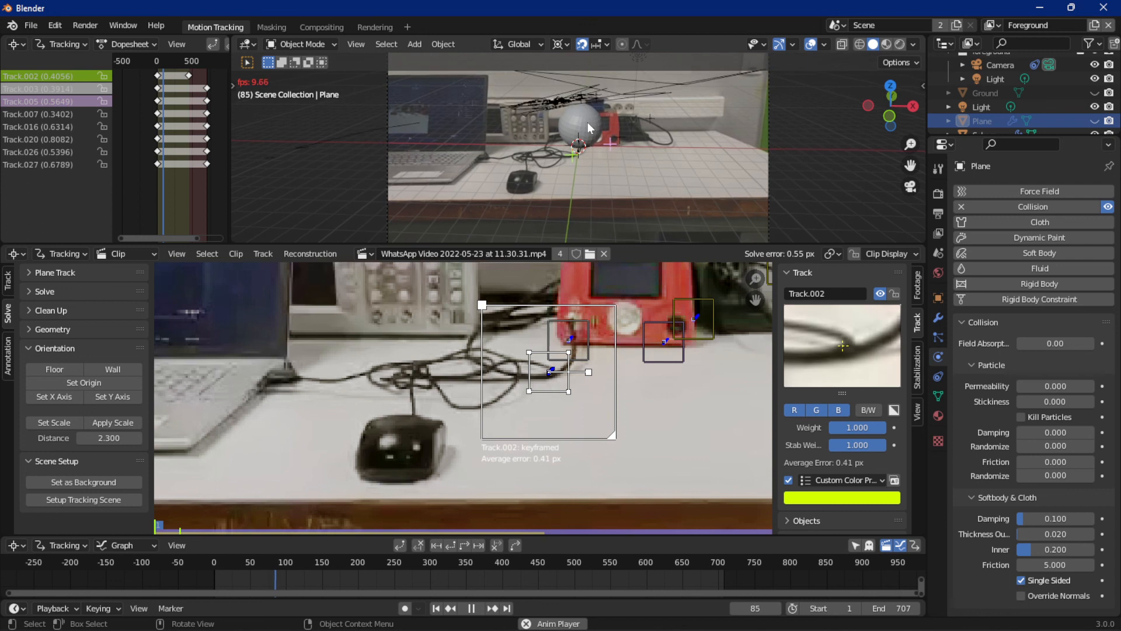
key("space")
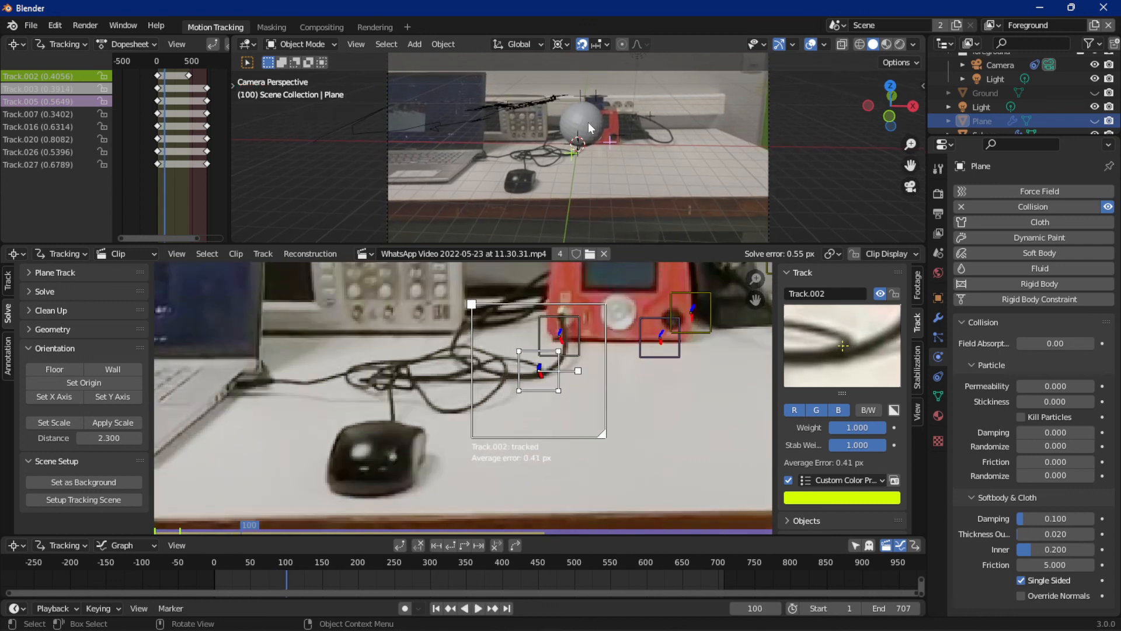
Step: Turn off the X and Y axis lines and the floor grid in the 3D viewport overlays
scroll(610, 124, "down", 1)
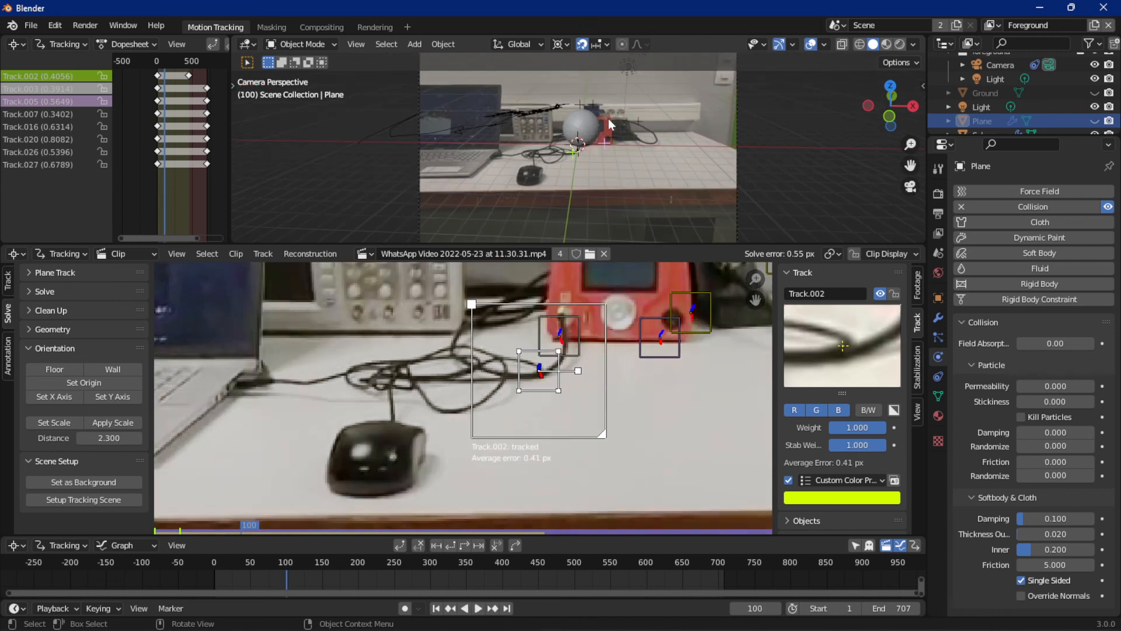
left_click(793, 45)
mouse_move(825, 51)
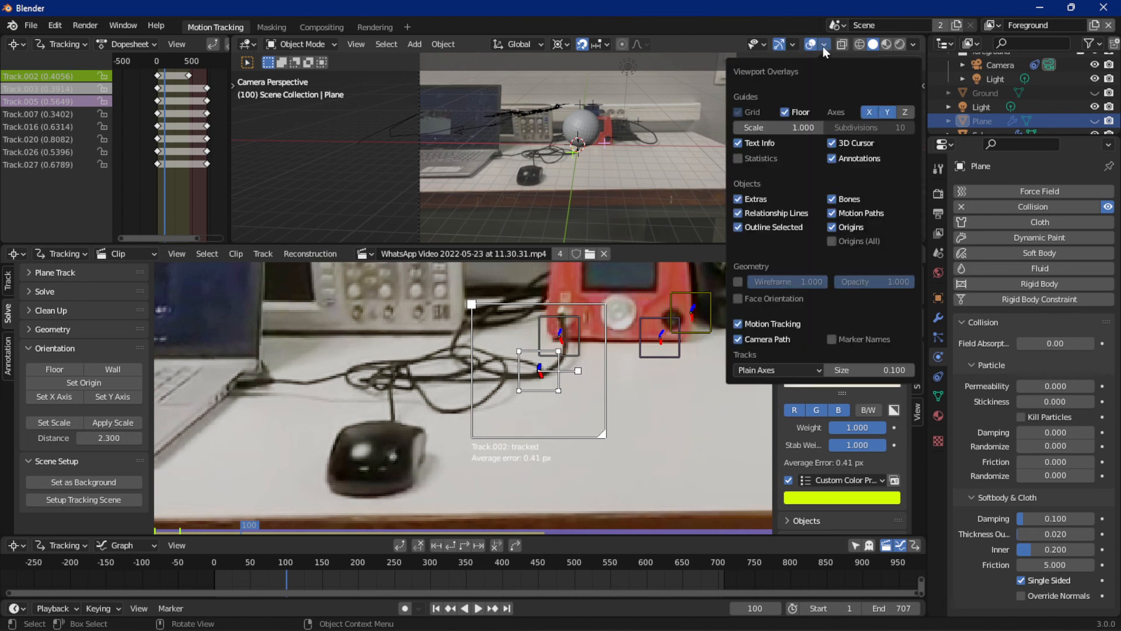
left_click(871, 114)
left_click(887, 114)
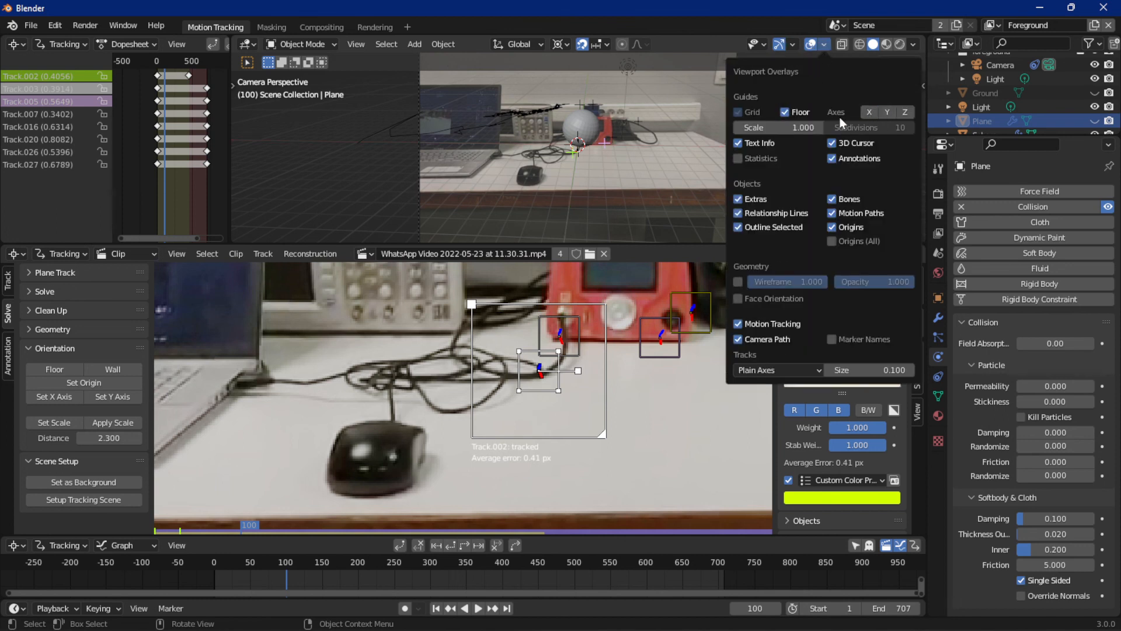
left_click(784, 112)
scroll(607, 175, "up", 3)
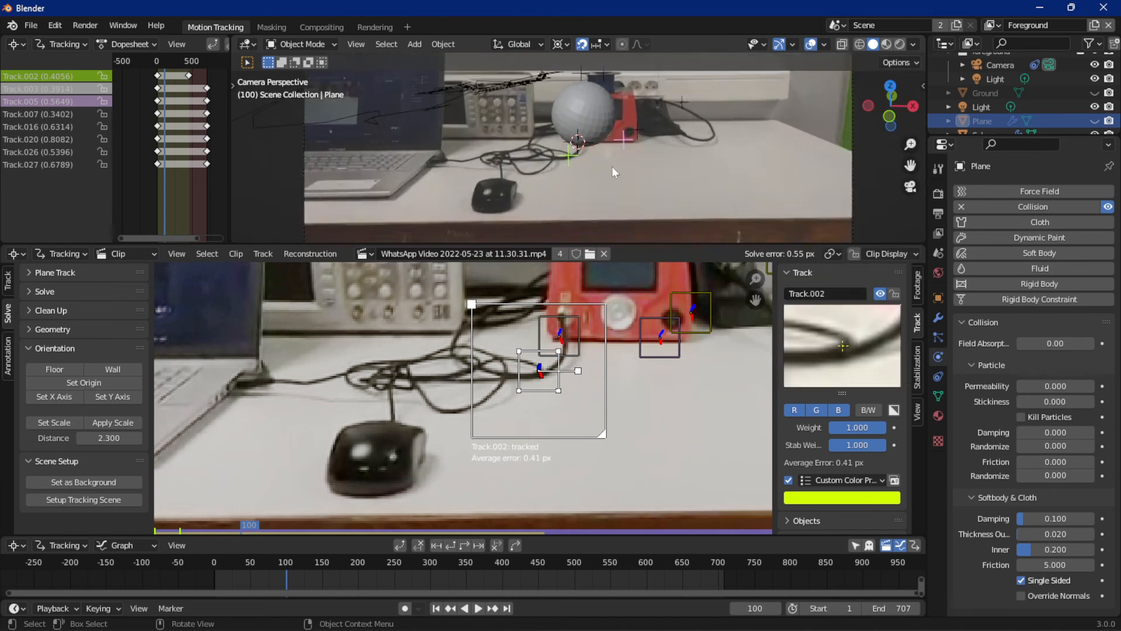
scroll(613, 172, "up", 2)
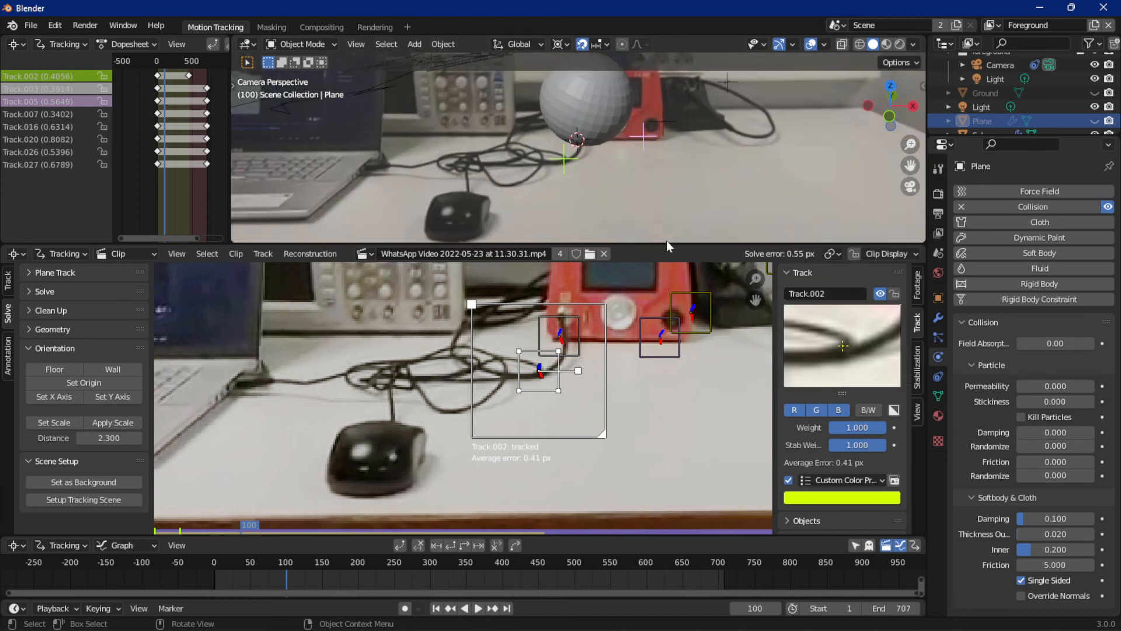
Step: Enlarge the 3D viewport and play the sphere's drop over the footage from the first frame, ending back at frame 1
left_click_drag(667, 244, 646, 489)
key("shift+Left")
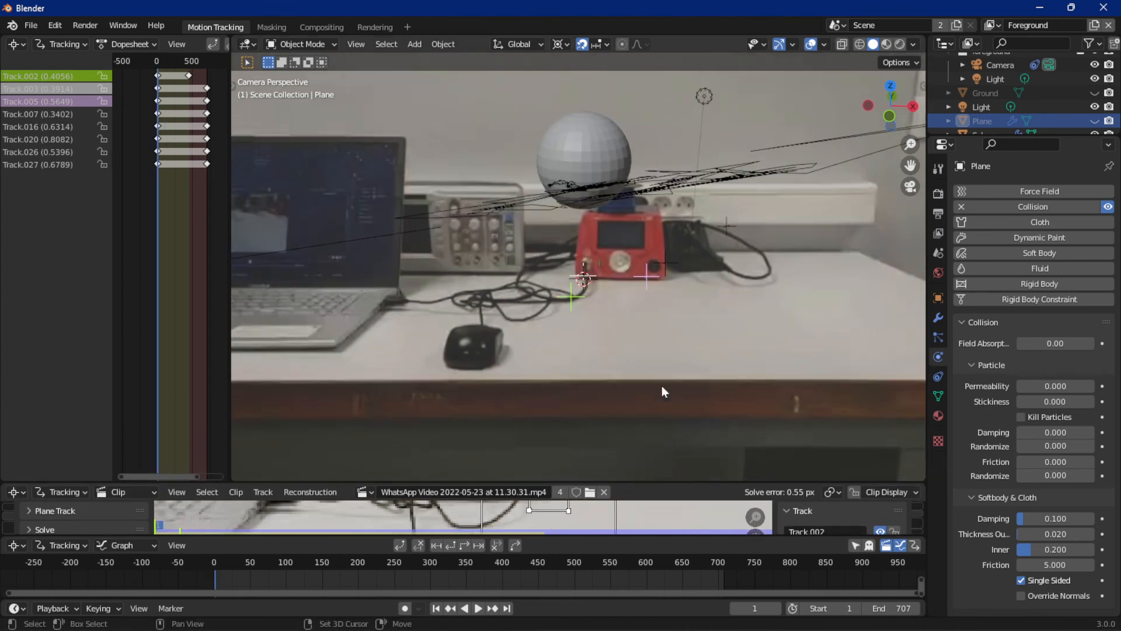
key("space")
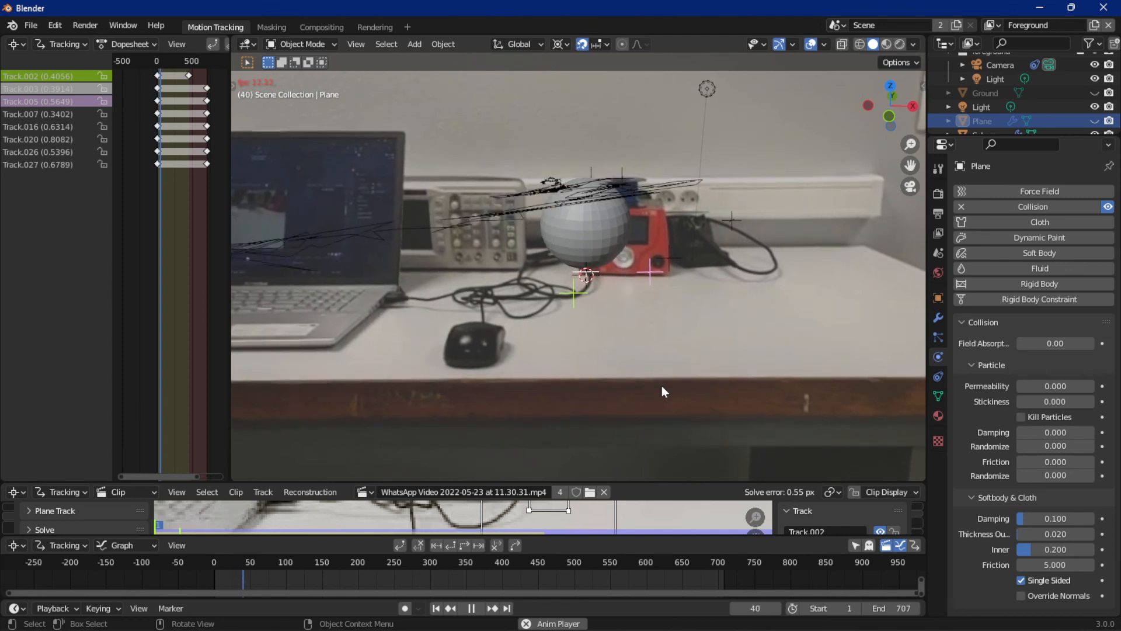
scroll(664, 276, "down", 2)
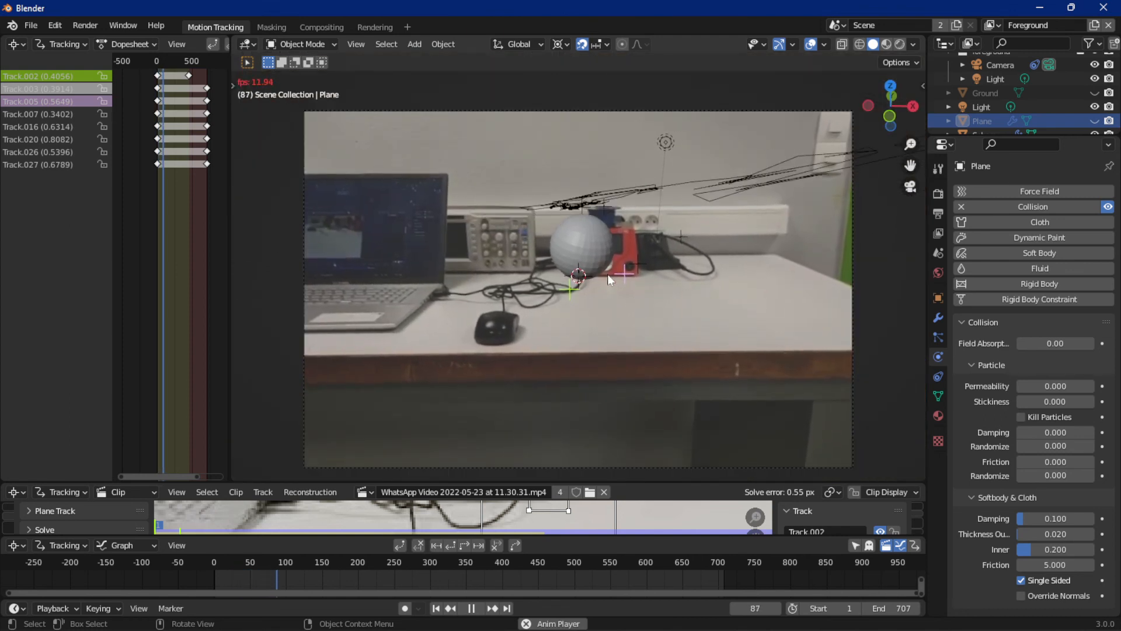
key("space")
key("shift+Left")
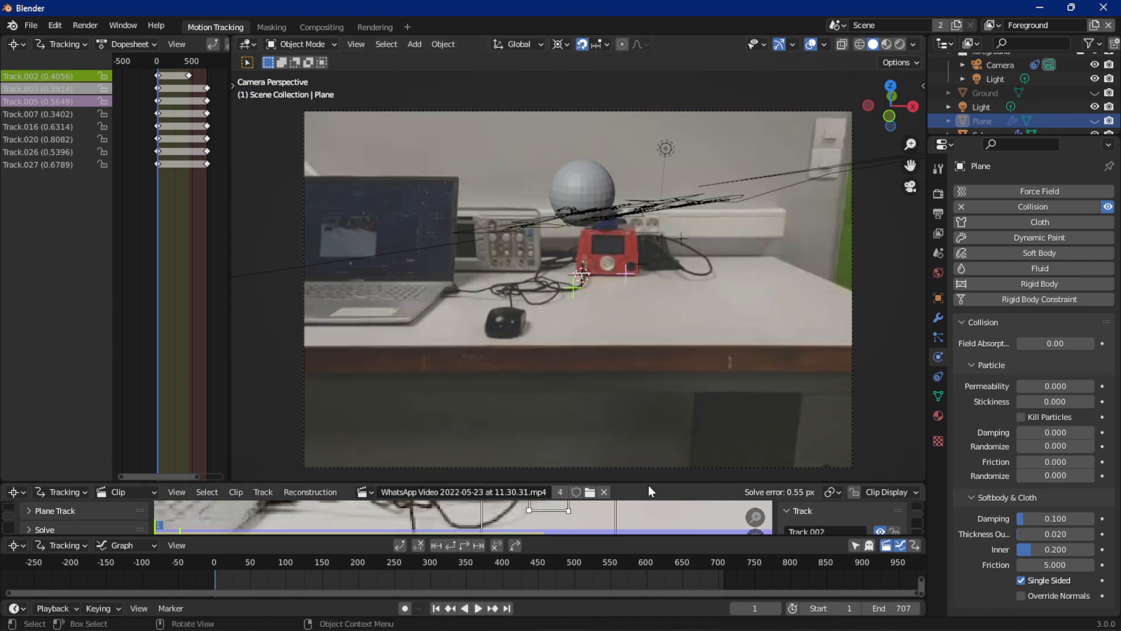
Step: Shrink the 3D viewport and inspect the scene in rendered shading from outside the camera view
left_click_drag(651, 481, 636, 336)
scroll(646, 280, "down", 3)
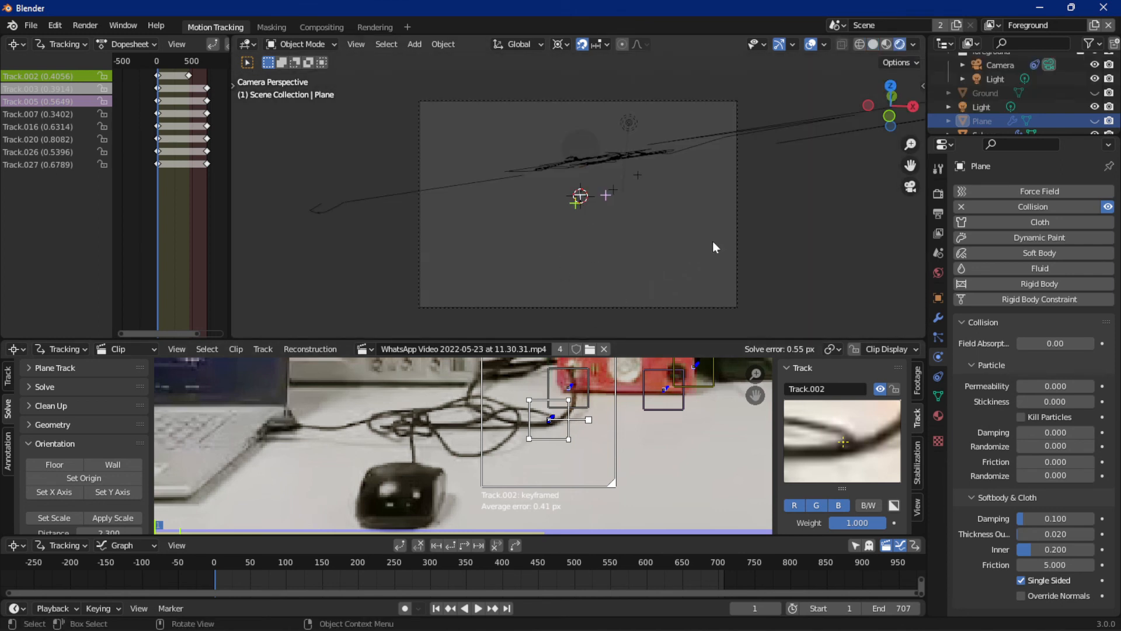
middle_click_drag(666, 212, 606, 232)
scroll(605, 227, "down", 2)
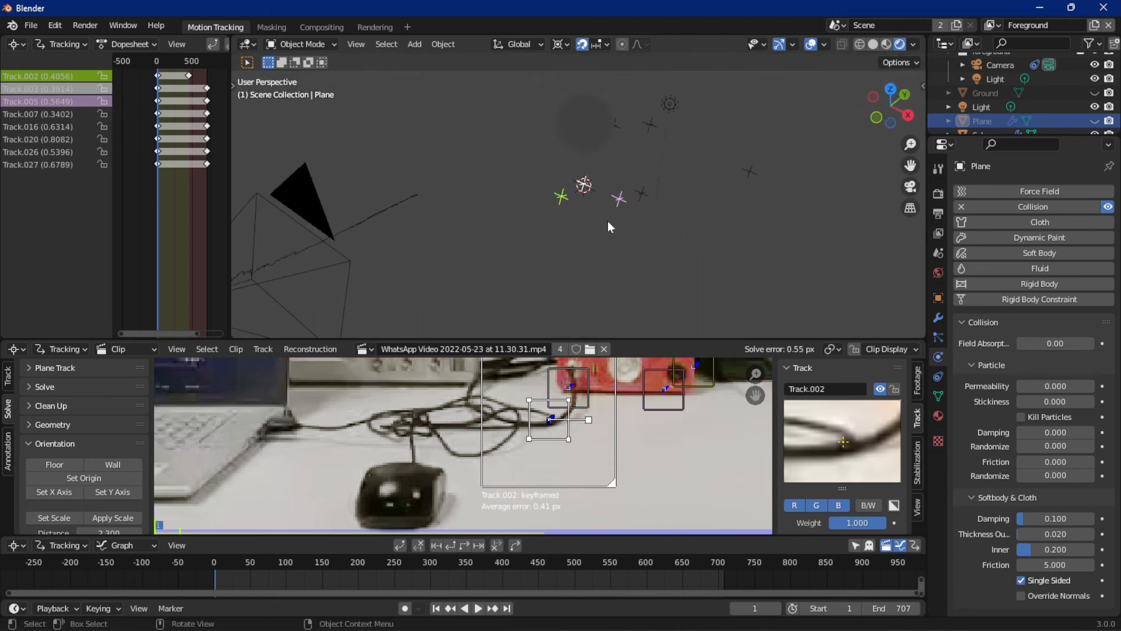
scroll(608, 222, "down", 2)
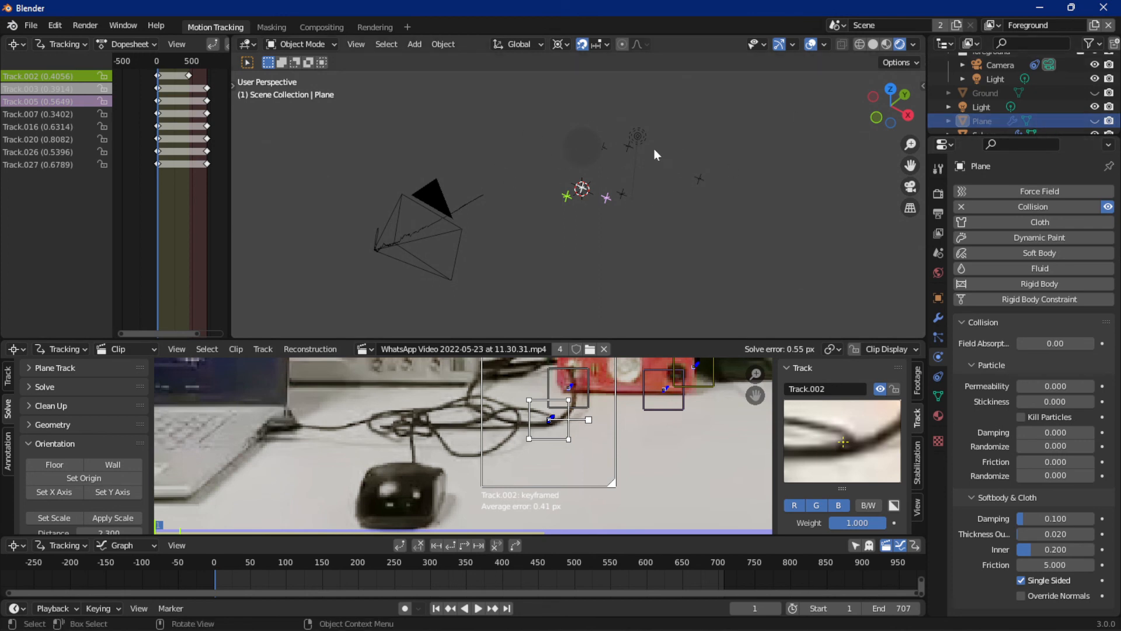
Step: Return to the camera view in Material Preview shading and play the sphere's drop, ending back at frame 1
left_click(911, 186)
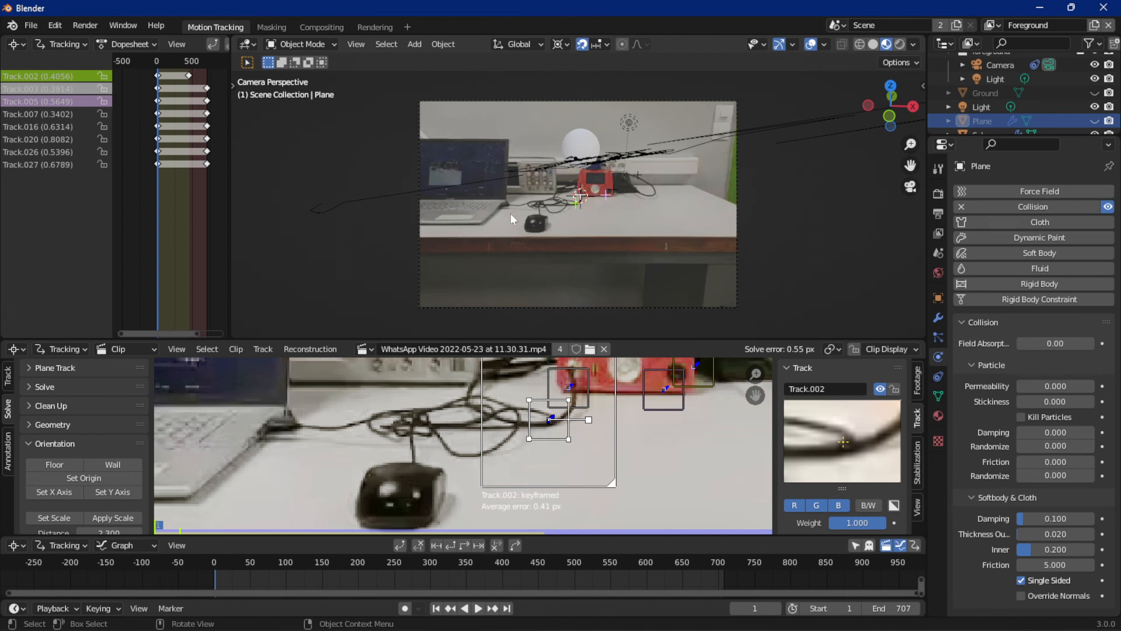
scroll(566, 206, "up", 3)
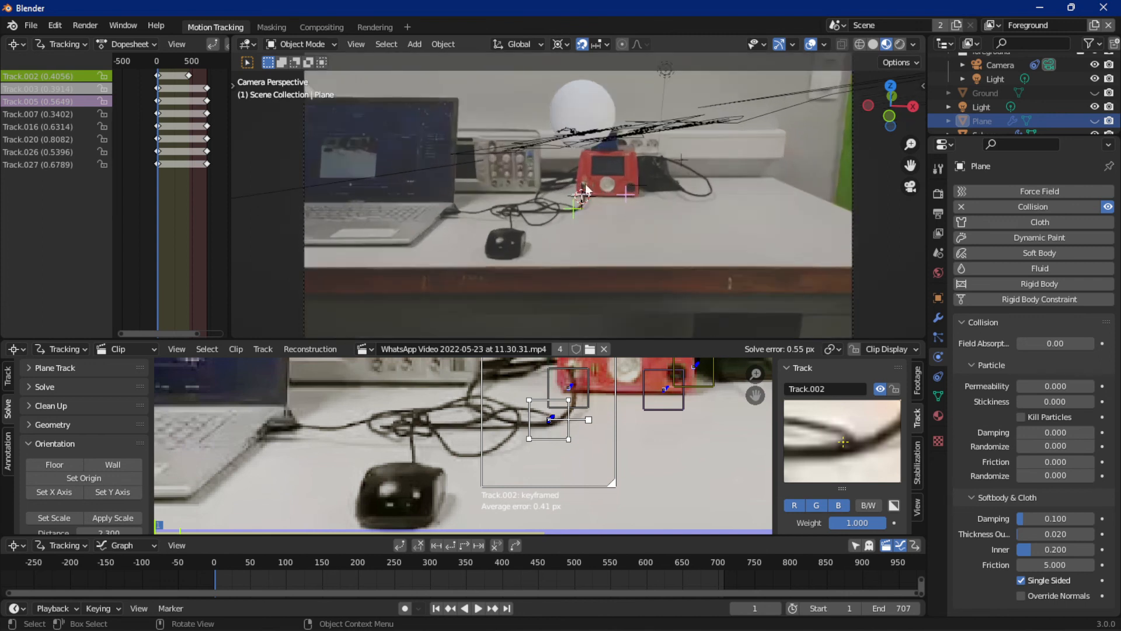
key("space")
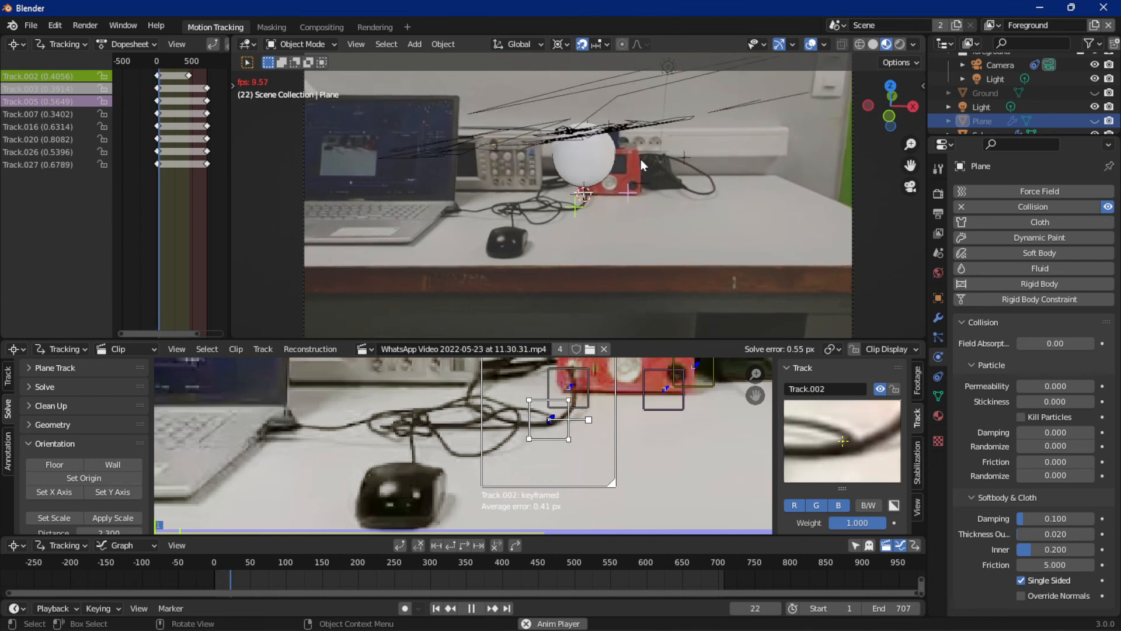
key("space")
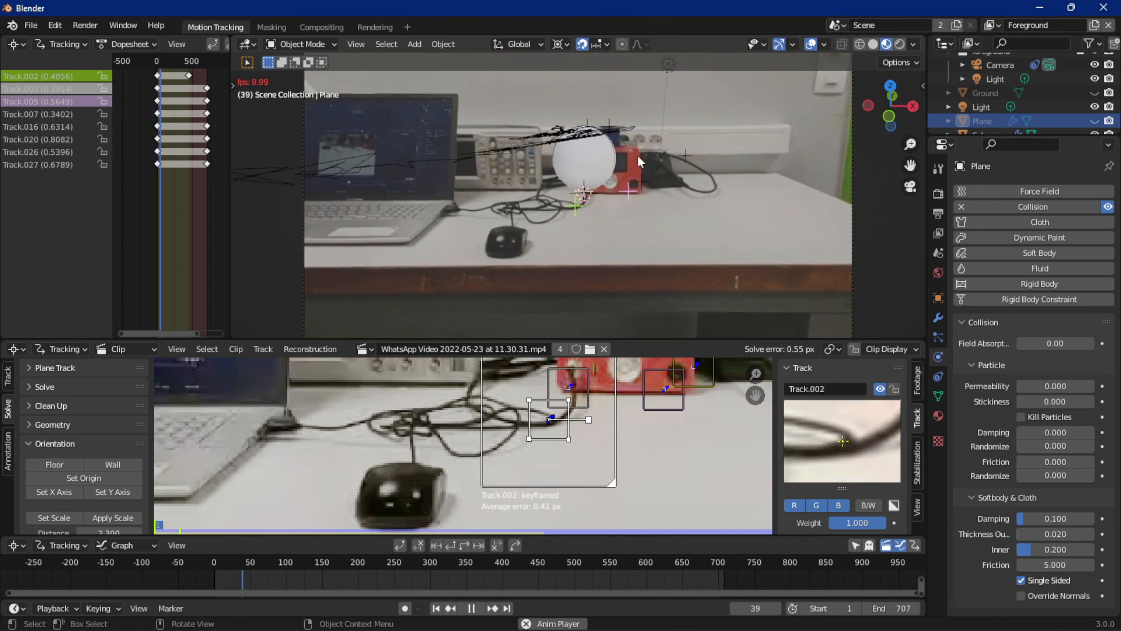
key("shift+Left")
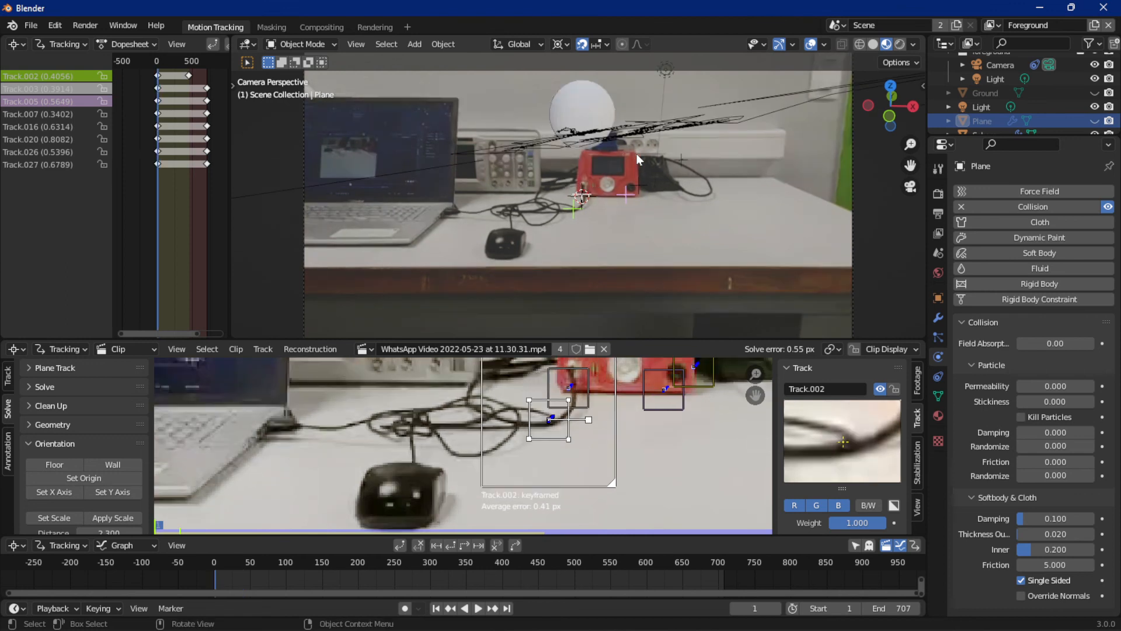
Step: Bring up the scene's output settings and render the animation
left_click(939, 213)
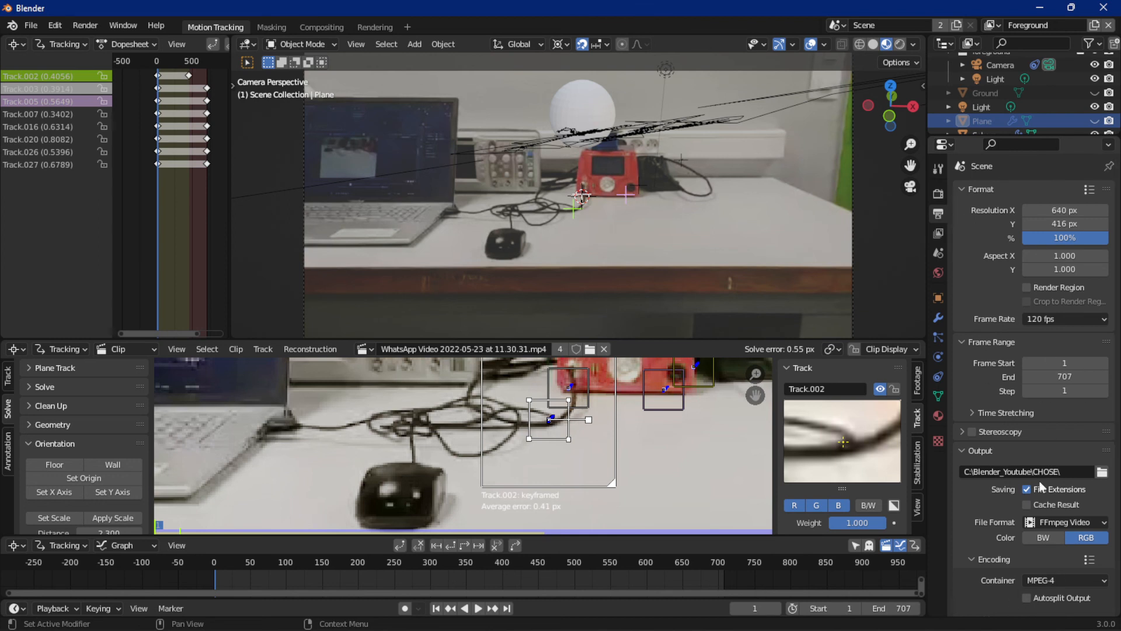
left_click(81, 27)
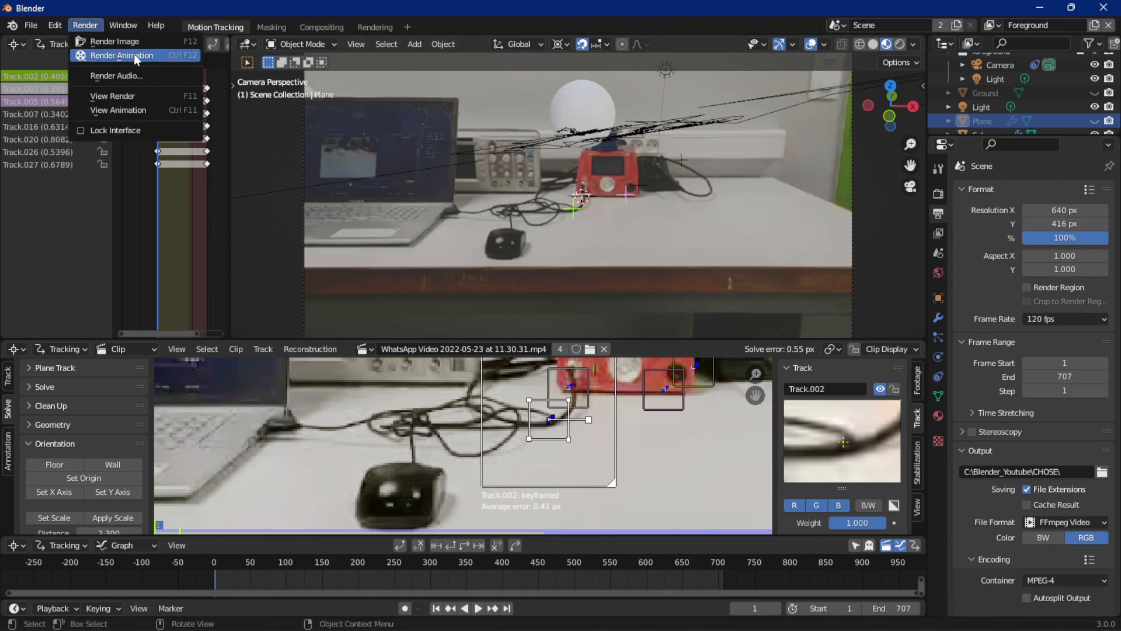